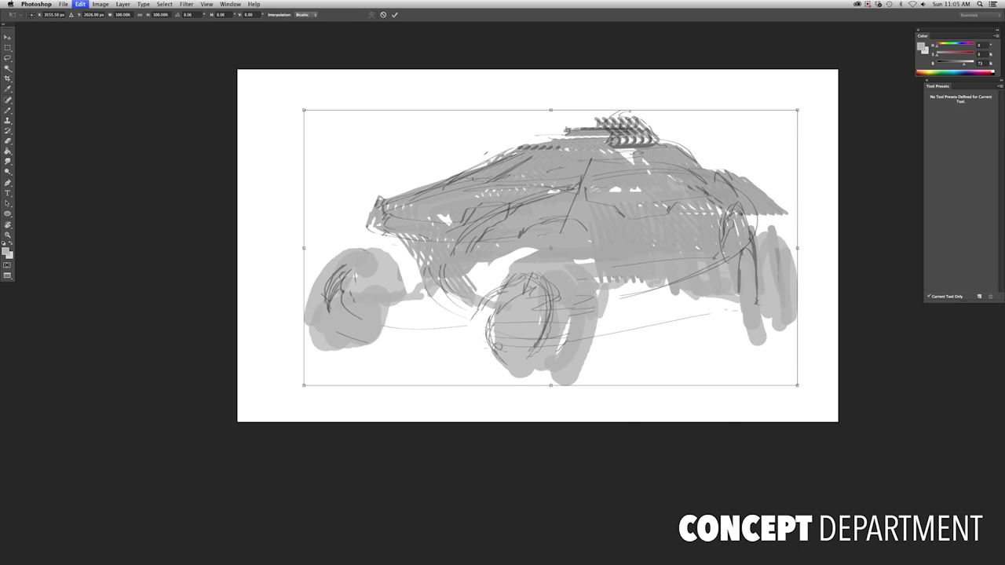
Warp the vehicle sketch by pulling the corner beyond the front of the hood inward, and apply the transform
{"action": "left_click_drag", "start_coordinate": [304, 110], "coordinate": [365, 120]}
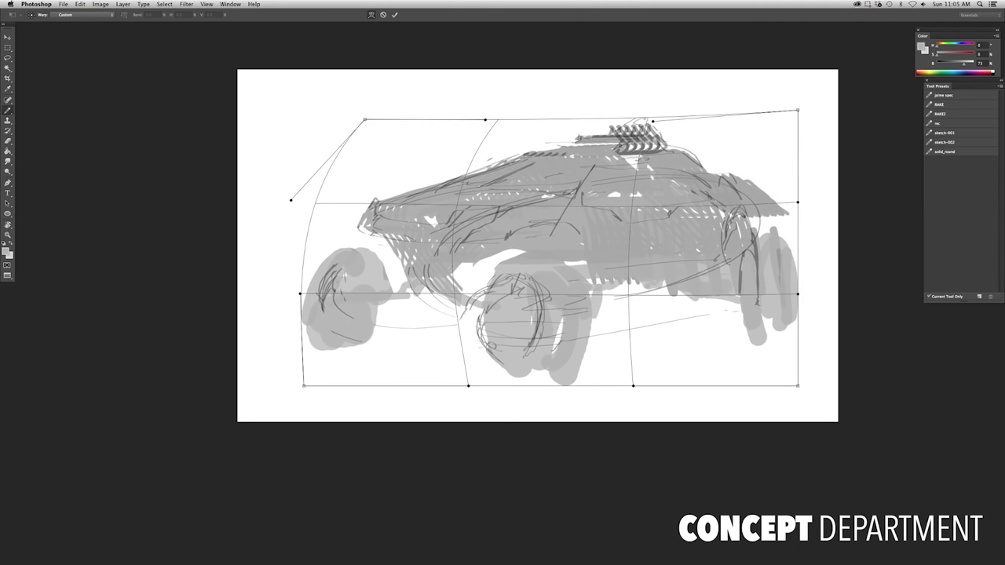
{"action": "key", "text": "Return"}
{"action": "scroll", "coordinate": [538, 245], "scroll_direction": "down", "scroll_amount": 5}
{"action": "scroll", "coordinate": [538, 245], "scroll_direction": "up", "scroll_amount": 6}
Smudge the nose, hood and front roof edge of the sketch with a square smudge brush enlarged to 1100 px
{"action": "key", "text": "r"}
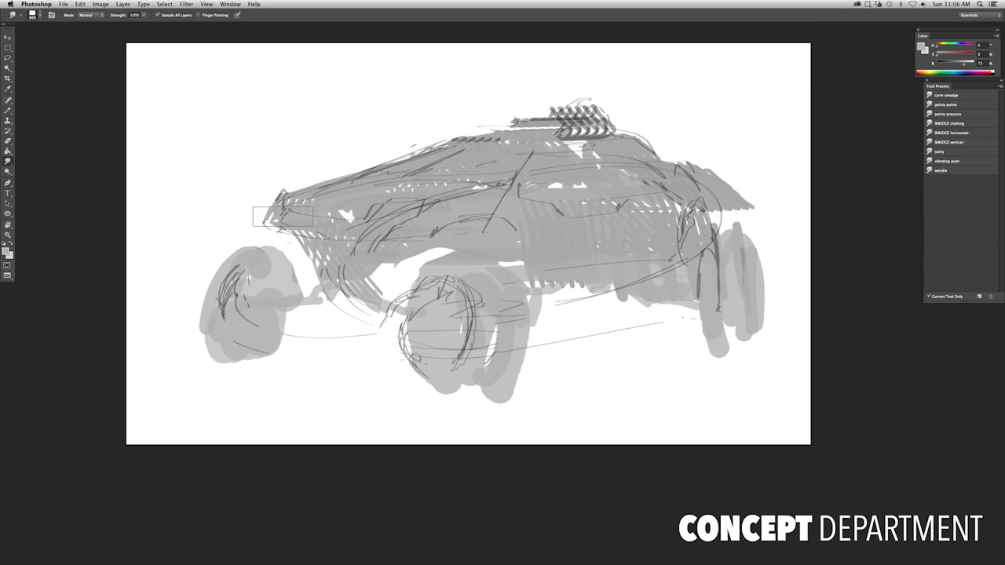
{"action": "key", "text": "bracketright"}
{"action": "key", "text": "bracketright"}
{"action": "key", "text": "bracketright"}
{"action": "key", "text": "bracketright"}
{"action": "key", "text": "bracketright"}
{"action": "scroll", "coordinate": [202, 92], "scroll_direction": "right", "scroll_amount": 1}
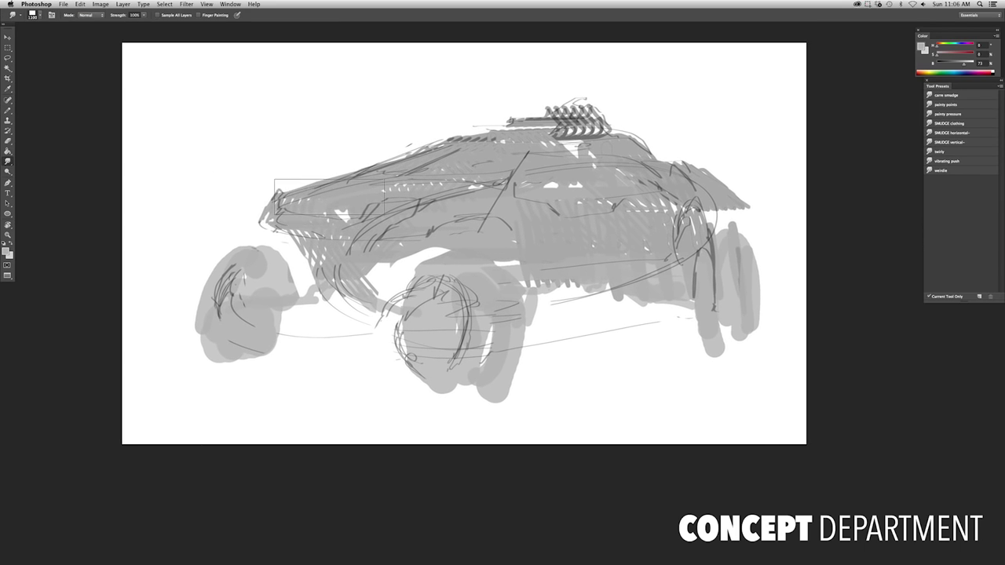
{"action": "scroll", "coordinate": [338, 194], "scroll_direction": "left", "scroll_amount": 1}
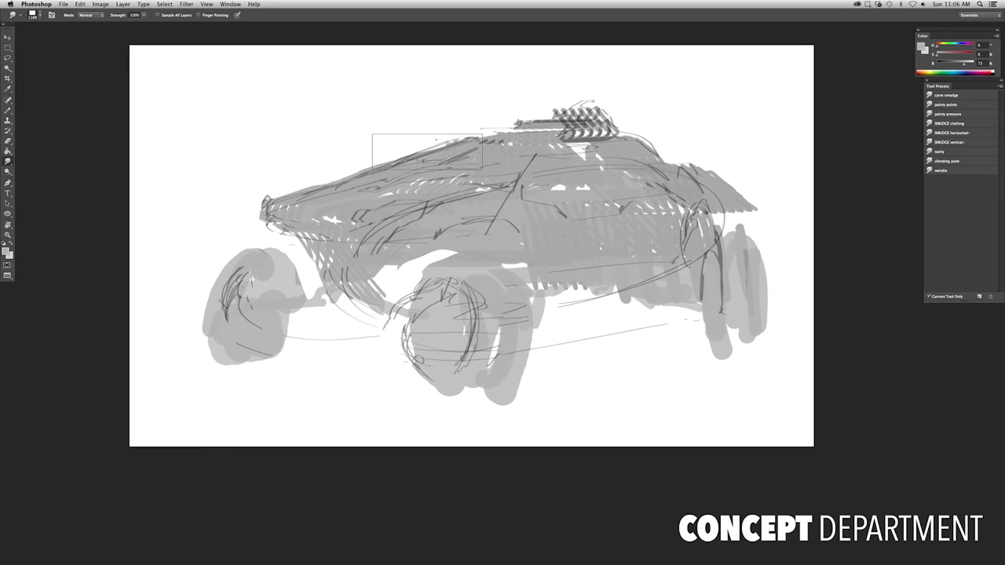
{"action": "left_click_drag", "start_coordinate": [427, 151], "coordinate": [510, 117]}
Flip the canvas horizontally and smudge the hood, body side and rear roof edge into blocky shapes
{"action": "key", "text": "h"}
{"action": "scroll", "coordinate": [411, 239], "scroll_direction": "down", "scroll_amount": 2}
{"action": "scroll", "coordinate": [412, 239], "scroll_direction": "up", "scroll_amount": 1}
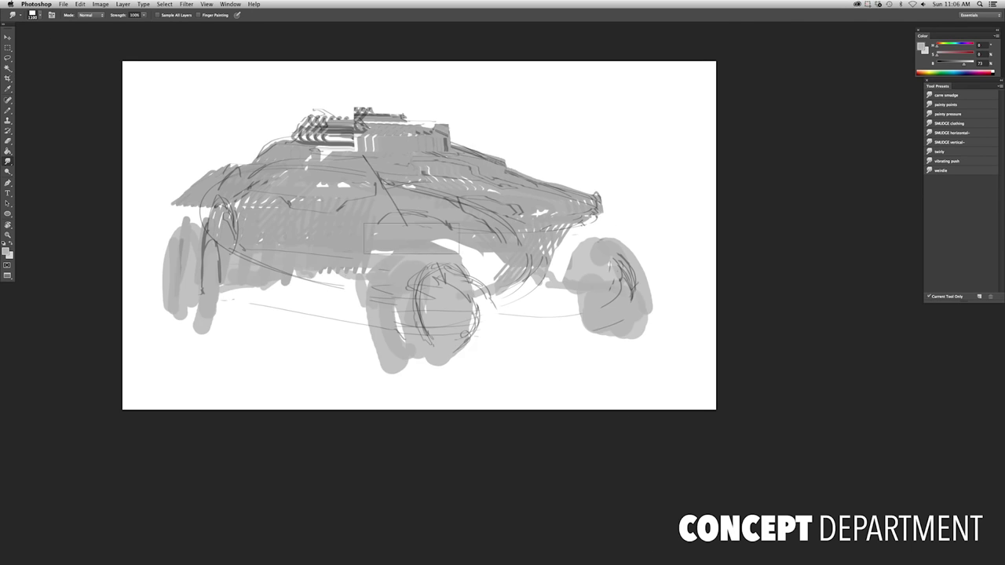
{"action": "left_click_drag", "start_coordinate": [412, 239], "coordinate": [551, 227]}
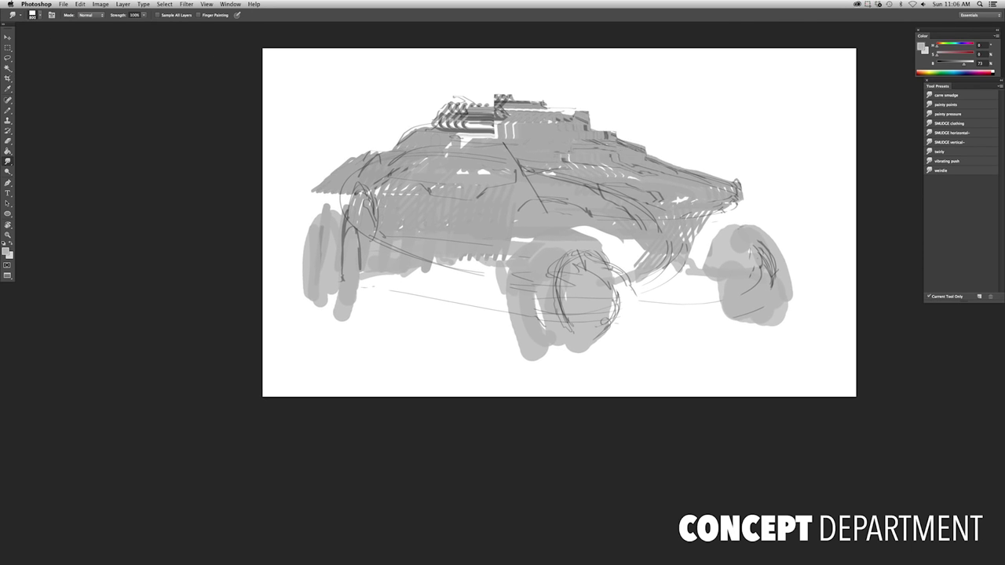
{"action": "mouse_move", "coordinate": [585, 150]}
{"action": "left_mouse_down"}
{"action": "mouse_move", "coordinate": [632, 135]}
{"action": "mouse_move", "coordinate": [652, 157]}
{"action": "left_mouse_up"}
{"action": "left_click_drag", "start_coordinate": [472, 236], "coordinate": [478, 242]}
{"action": "left_click_drag", "start_coordinate": [322, 193], "coordinate": [488, 100]}
Smudge the front and rear wheels into thicker, tread-like shapes with a large smudge brush
{"action": "scroll", "coordinate": [434, 141], "scroll_direction": "down", "scroll_amount": 2}
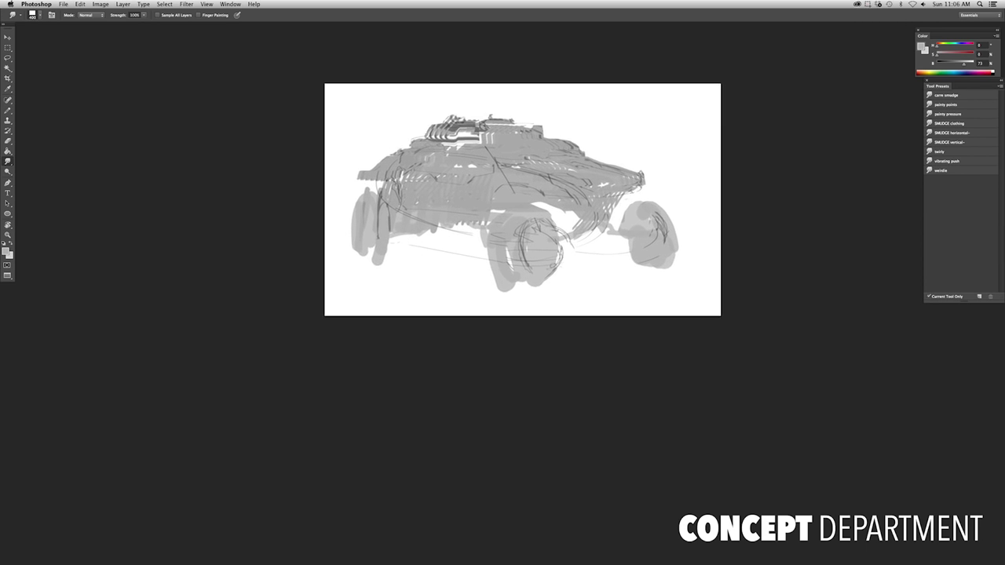
{"action": "scroll", "coordinate": [562, 210], "scroll_direction": "up", "scroll_amount": 1}
{"action": "mouse_move", "coordinate": [495, 298]}
{"action": "left_mouse_down"}
{"action": "mouse_move", "coordinate": [511, 236]}
{"action": "mouse_move", "coordinate": [542, 298]}
{"action": "mouse_move", "coordinate": [518, 310]}
{"action": "left_mouse_up"}
{"action": "mouse_move", "coordinate": [699, 212]}
{"action": "left_mouse_down"}
{"action": "mouse_move", "coordinate": [703, 279]}
{"action": "mouse_move", "coordinate": [692, 205]}
{"action": "mouse_move", "coordinate": [652, 267]}
{"action": "left_mouse_up"}
{"action": "key", "text": "bracketright"}
{"action": "key", "text": "bracketright"}
{"action": "left_click_drag", "start_coordinate": [362, 208], "coordinate": [330, 259]}
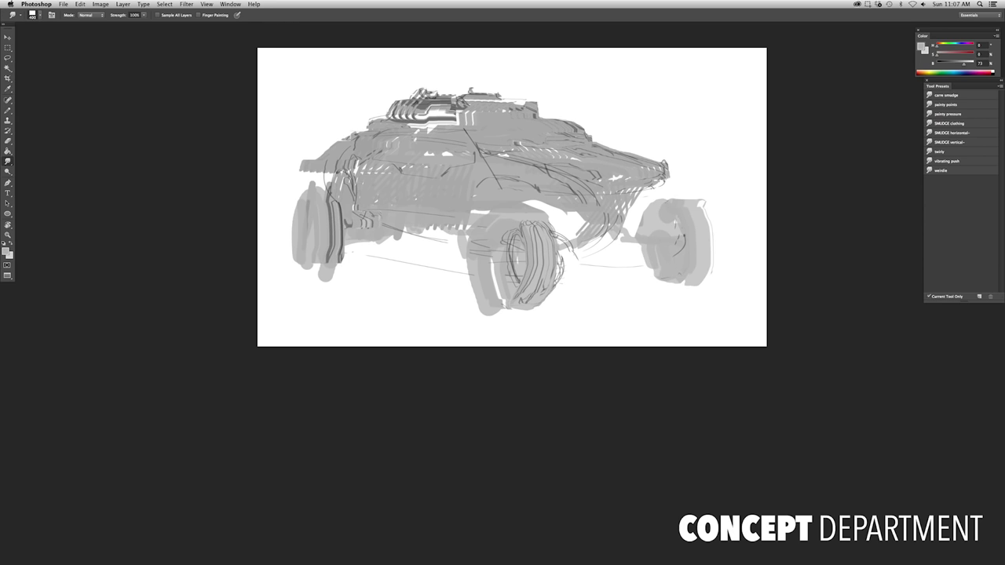
Fade the sketch to a light grey underlay and scale it down to about 96.5%
{"action": "scroll", "coordinate": [561, 228], "scroll_direction": "up", "scroll_amount": 1}
{"action": "key", "text": "ctrl+t"}
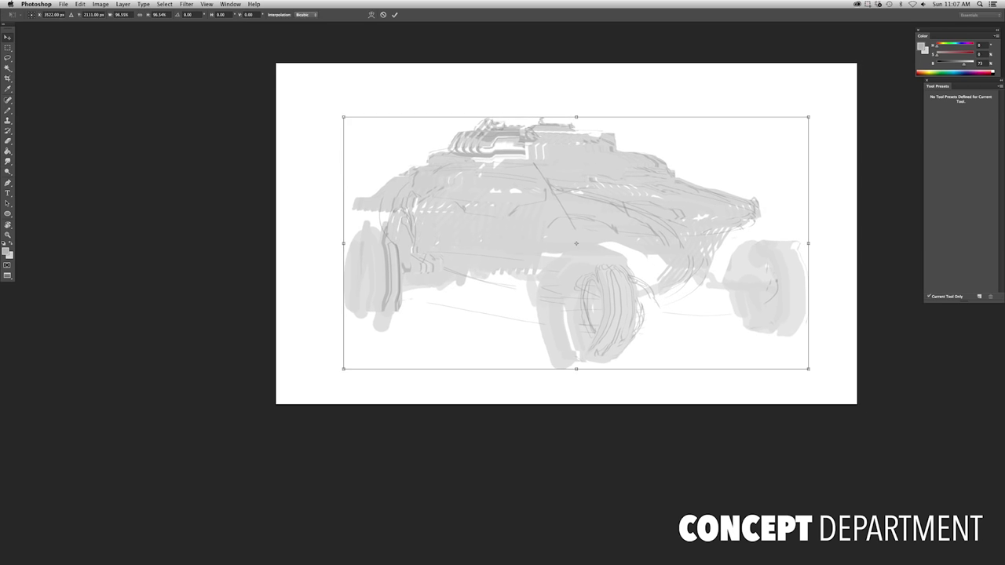
{"action": "key", "text": "Return"}
Draw the angular headlight with dark inner details and a crease line to the nose, using a dark pencil at 70% opacity
{"action": "key", "text": "b"}
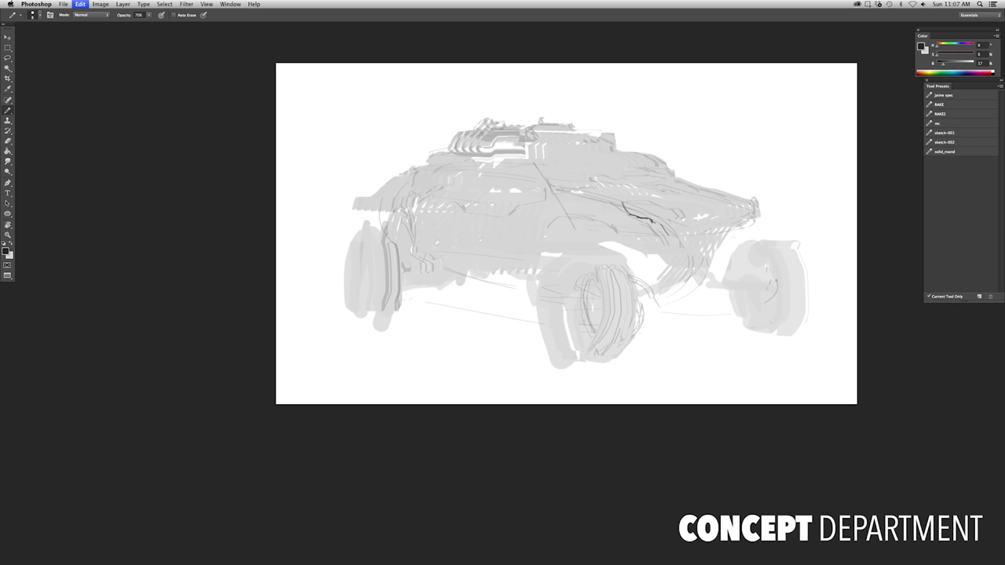
{"action": "left_click_drag", "start_coordinate": [668, 222], "coordinate": [766, 215]}
{"action": "scroll", "coordinate": [691, 211], "scroll_direction": "up", "scroll_amount": 6}
{"action": "key", "text": "r"}
{"action": "left_click_drag", "start_coordinate": [649, 218], "coordinate": [550, 142]}
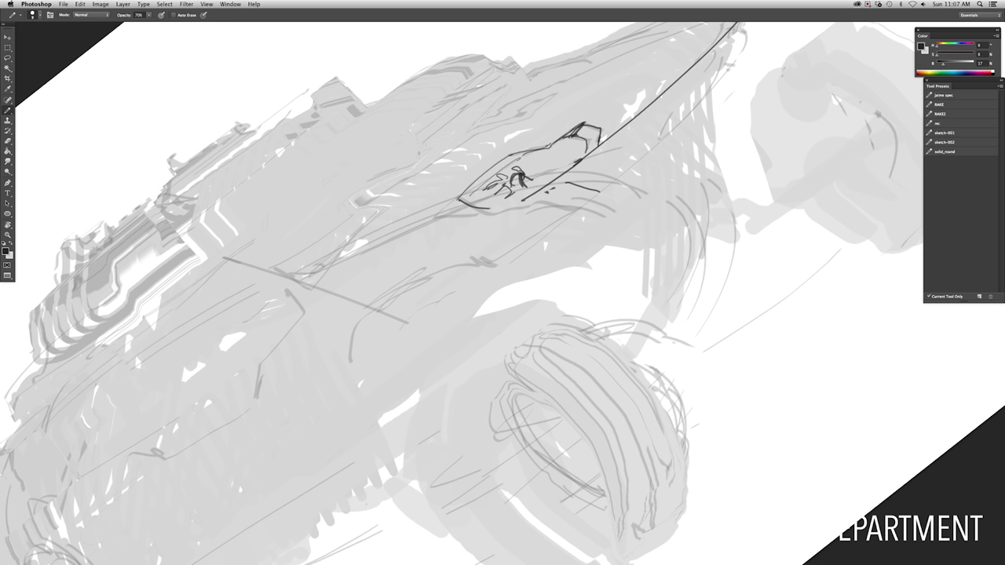
{"action": "left_click_drag", "start_coordinate": [534, 172], "coordinate": [570, 145]}
{"action": "key", "text": "Escape"}
{"action": "scroll", "coordinate": [549, 213], "scroll_direction": "down", "scroll_amount": 2}
{"action": "left_click_drag", "start_coordinate": [540, 221], "coordinate": [606, 210]}
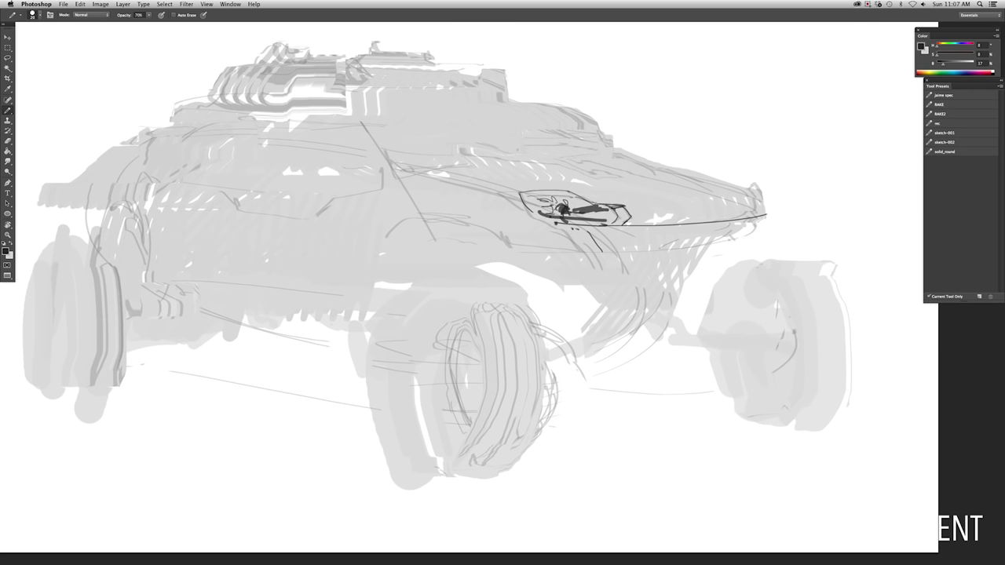
Outline the front bumper under the nose and flip the canvas horizontally
{"action": "scroll", "coordinate": [470, 288], "scroll_direction": "right", "scroll_amount": 3}
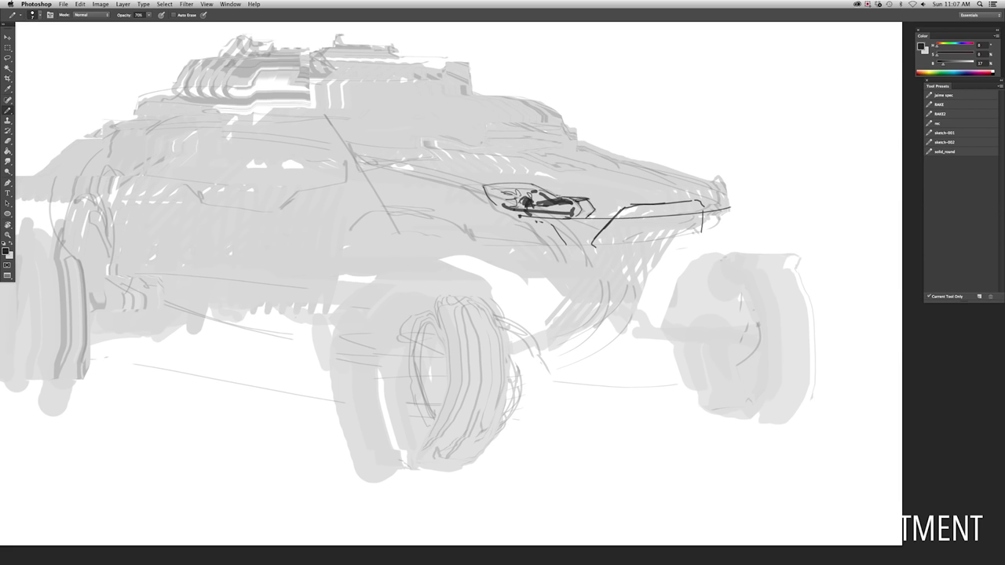
{"action": "left_click_drag", "start_coordinate": [678, 214], "coordinate": [674, 227]}
{"action": "key", "text": "h"}
Warp the drawn headlight and bumper lines to fit the nose of the vehicle, and apply the transform
{"action": "key", "text": "ctrl+minus"}
{"action": "key", "text": "ctrl+t"}
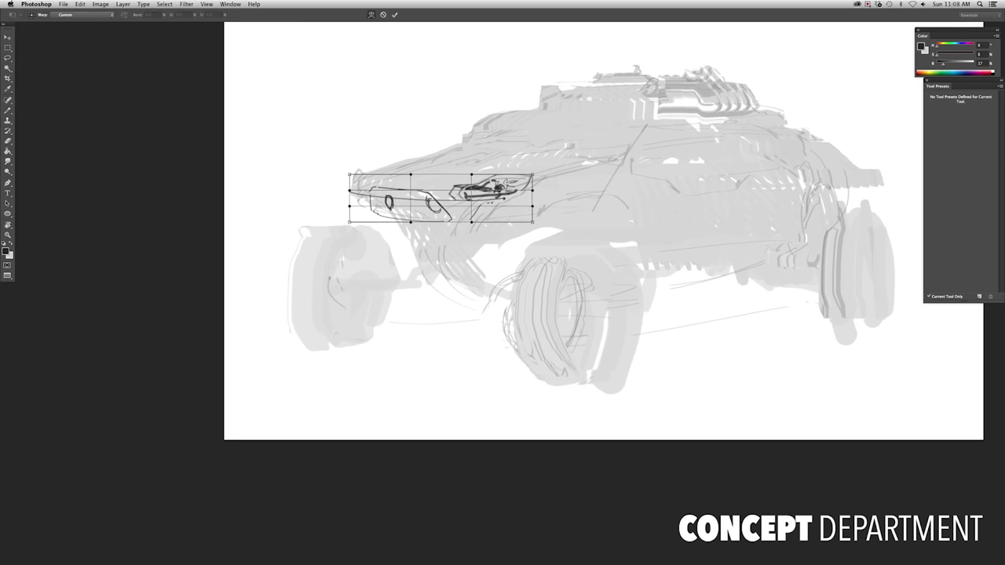
{"action": "key", "text": "Return"}
Draw the hood panel lines and a straight line along the base of the windshield
{"action": "key", "text": "b"}
{"action": "key", "text": "ctrl+plus"}
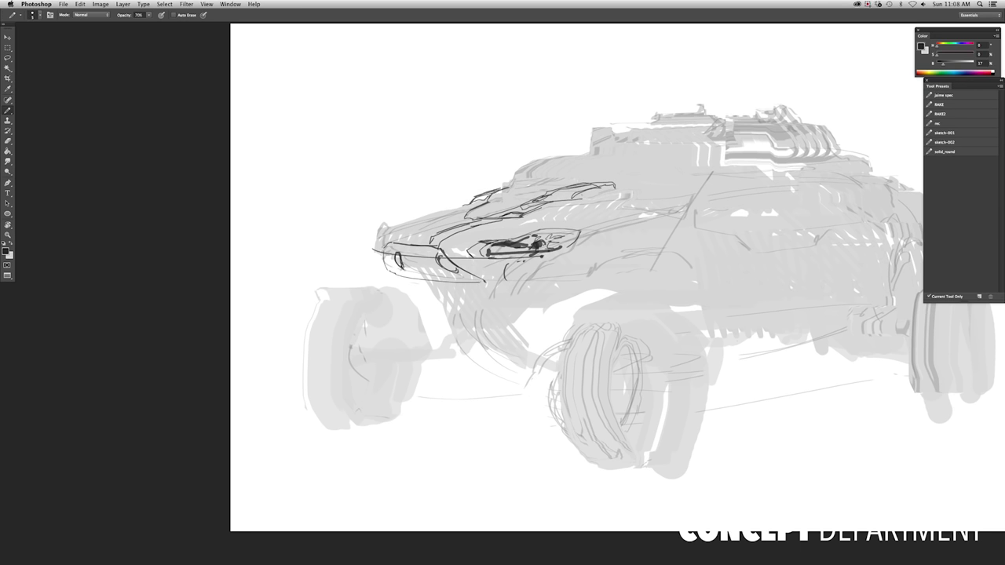
{"action": "key", "text": "ctrl+minus"}
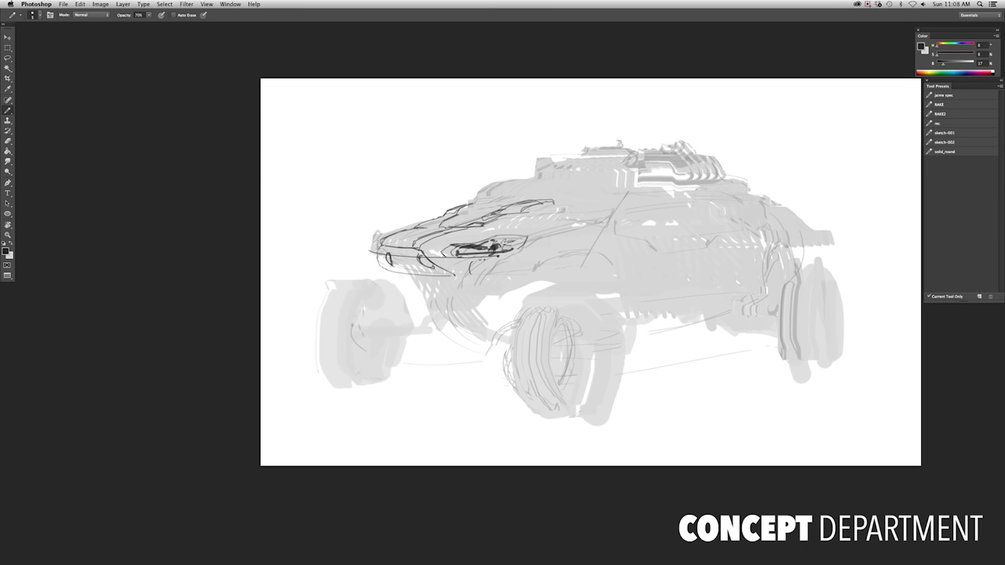
{"action": "key", "text": "ctrl+plus"}
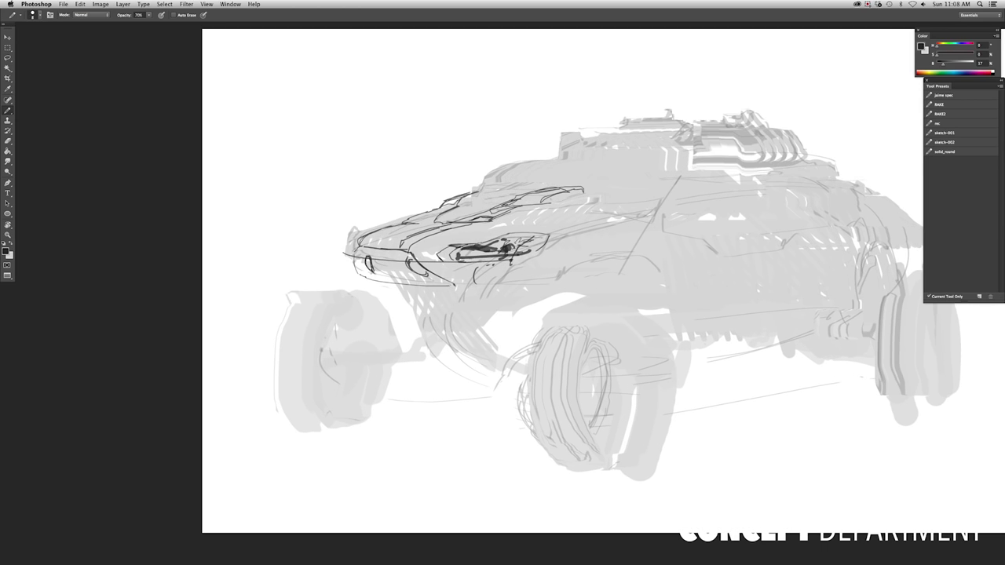
{"action": "left_click_drag", "start_coordinate": [482, 190], "coordinate": [585, 187]}
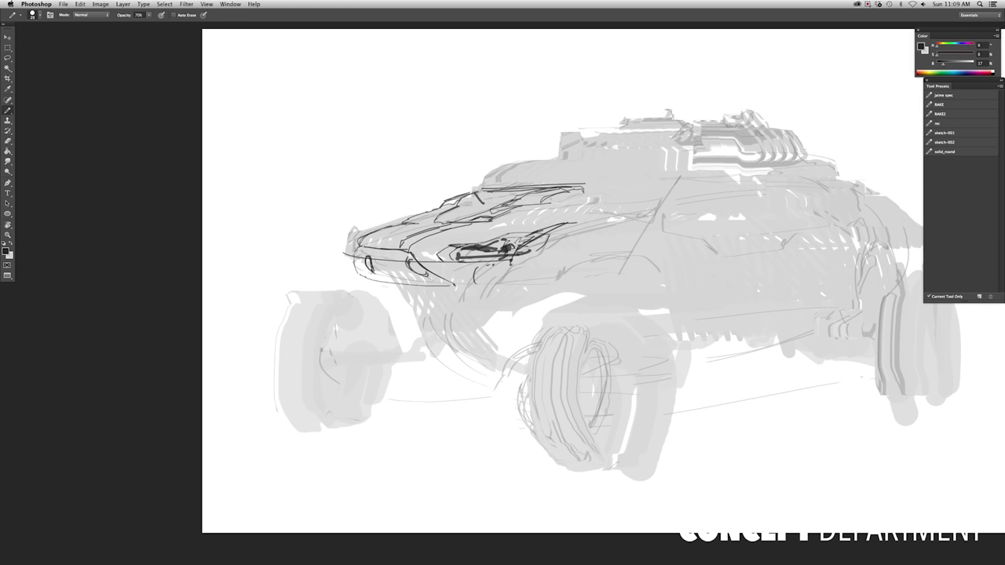
Draw the front roof line, a dark wedge below the windshield and the equipment with ribbed bars on the roof
{"action": "mouse_move", "coordinate": [474, 196]}
{"action": "left_mouse_down"}
{"action": "mouse_move", "coordinate": [589, 183]}
{"action": "mouse_move", "coordinate": [575, 150]}
{"action": "left_mouse_up"}
{"action": "key", "text": "e"}
{"action": "key", "text": "b"}
{"action": "key", "text": "e"}
{"action": "key", "text": "b"}
{"action": "left_click_drag", "start_coordinate": [479, 169], "coordinate": [518, 162]}
{"action": "left_click_drag", "start_coordinate": [510, 155], "coordinate": [528, 135]}
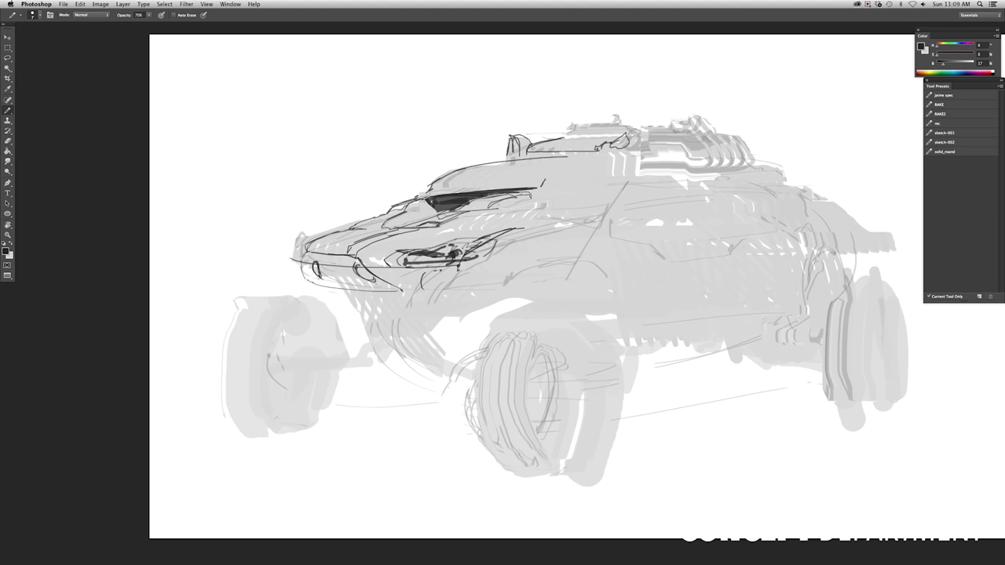
{"action": "left_click_drag", "start_coordinate": [550, 197], "coordinate": [492, 219]}
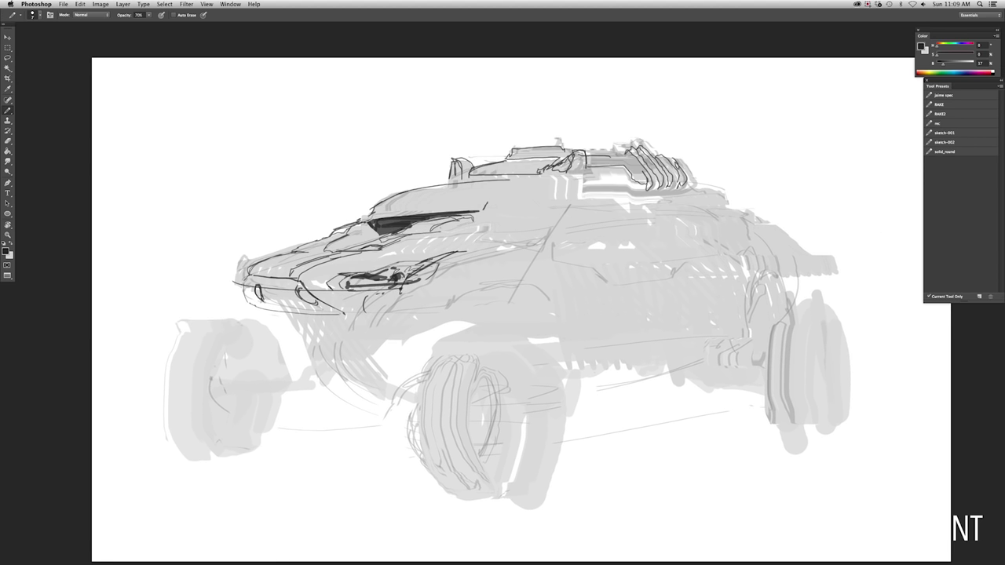
Erase the dark wedge and front roof line, and partly erase the headlight details
{"action": "key", "text": "e"}
{"action": "scroll", "coordinate": [385, 334], "scroll_direction": "up", "scroll_amount": 2}
{"action": "left_click_drag", "start_coordinate": [364, 219], "coordinate": [491, 200]}
{"action": "left_click_drag", "start_coordinate": [526, 165], "coordinate": [459, 157]}
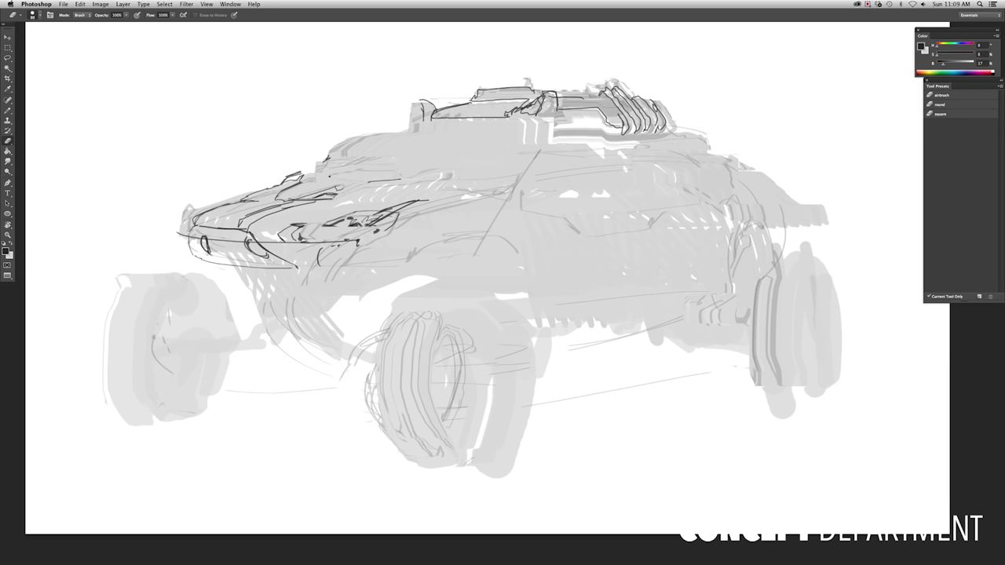
{"action": "left_click_drag", "start_coordinate": [332, 199], "coordinate": [369, 182]}
{"action": "mouse_move", "coordinate": [329, 239]}
{"action": "left_mouse_down"}
{"action": "mouse_move", "coordinate": [373, 235]}
{"action": "mouse_move", "coordinate": [362, 237]}
{"action": "left_mouse_up"}
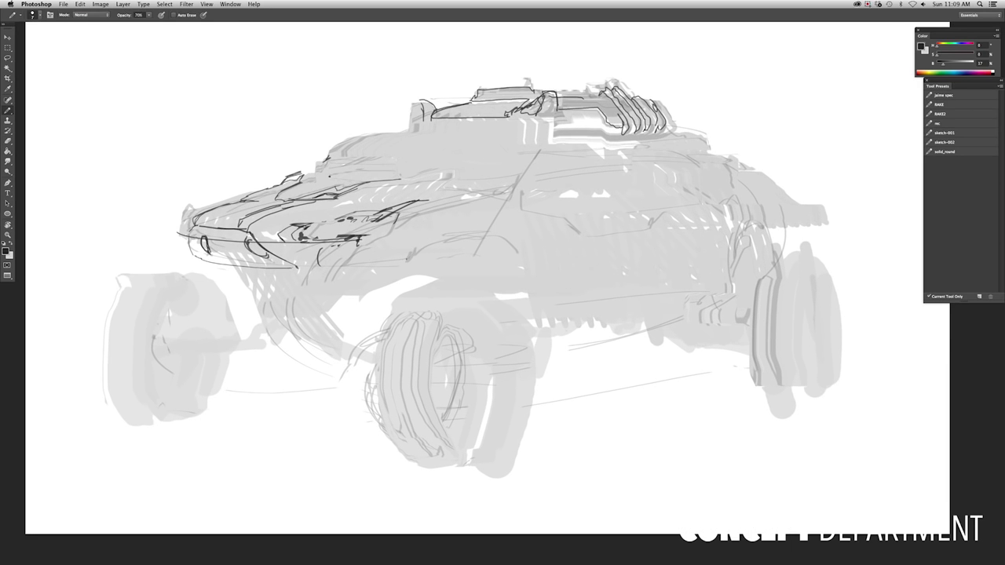
Draw the angular front wheel arch with doubled lines and the windshield pillar line
{"action": "left_click_drag", "start_coordinate": [432, 261], "coordinate": [539, 258]}
{"action": "key", "text": "super+z"}
{"action": "mouse_move", "coordinate": [408, 260]}
{"action": "left_mouse_down"}
{"action": "mouse_move", "coordinate": [471, 231]}
{"action": "mouse_move", "coordinate": [534, 255]}
{"action": "left_mouse_up"}
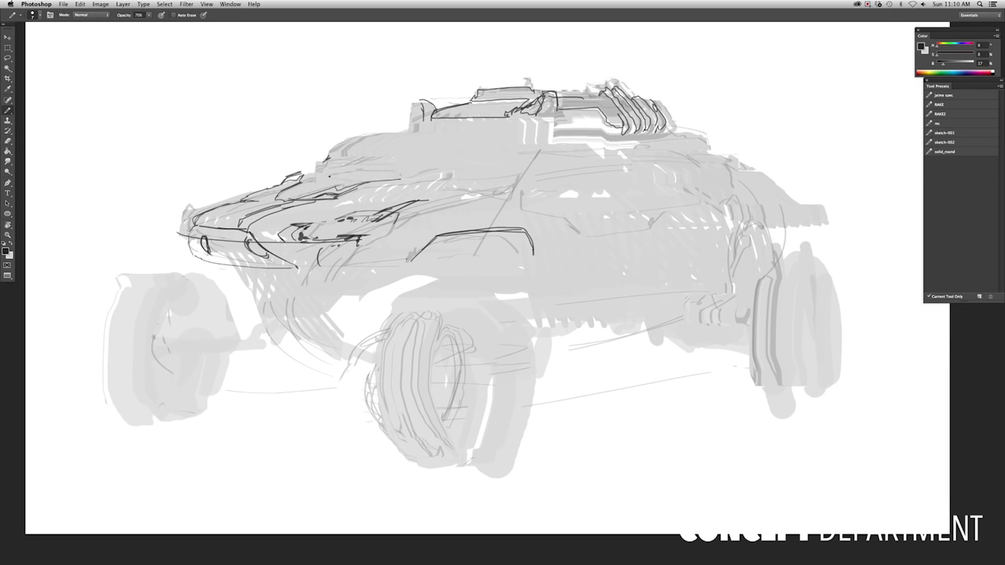
{"action": "left_click_drag", "start_coordinate": [430, 227], "coordinate": [528, 220]}
{"action": "left_click_drag", "start_coordinate": [503, 314], "coordinate": [491, 306]}
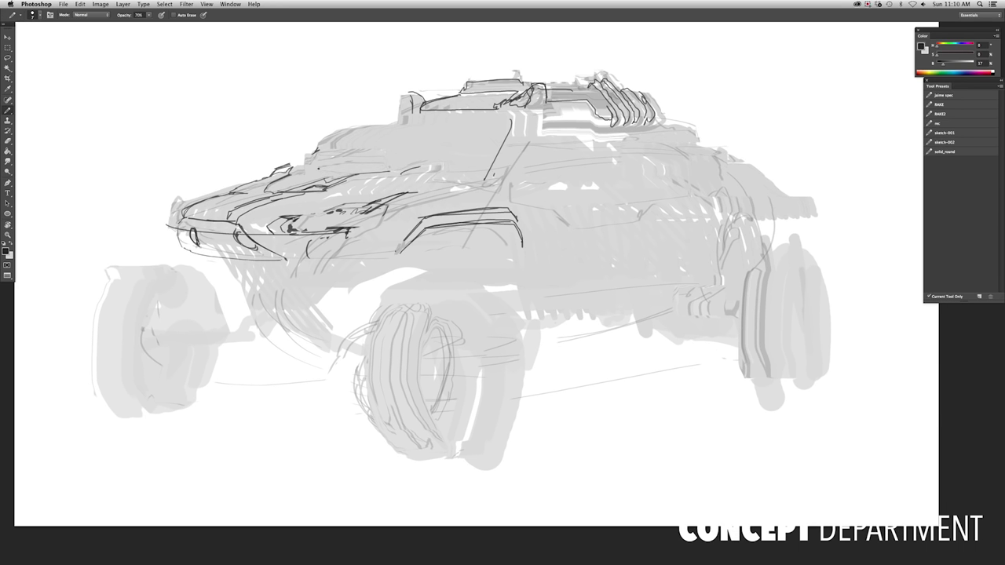
Redraw the front edge of the nose and the upper hood edge, and fill in a dark round headlight
{"action": "scroll", "coordinate": [324, 214], "scroll_direction": "down", "scroll_amount": 3}
{"action": "scroll", "coordinate": [324, 214], "scroll_direction": "up", "scroll_amount": 5}
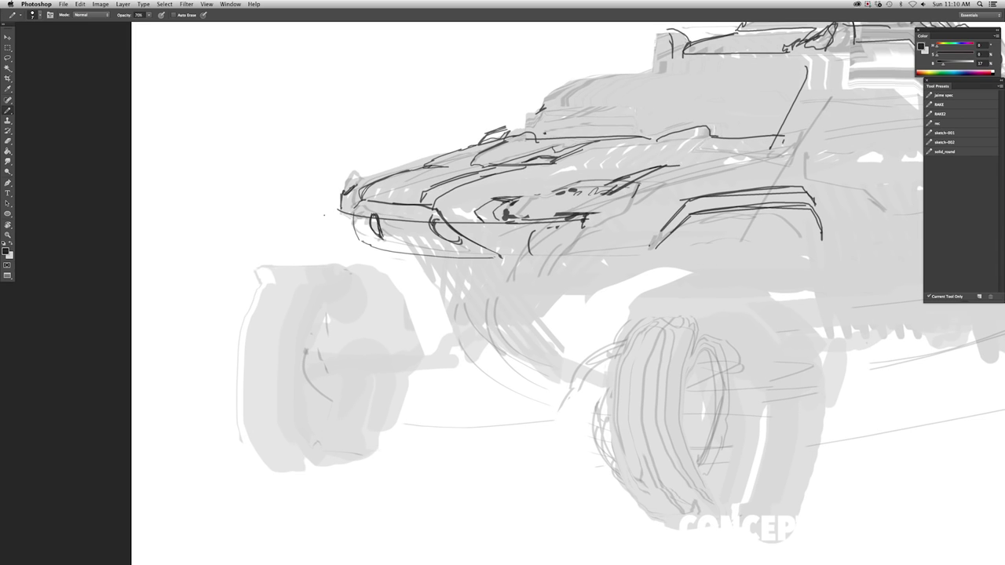
{"action": "left_click_drag", "start_coordinate": [355, 194], "coordinate": [575, 189]}
{"action": "mouse_move", "coordinate": [539, 190]}
{"action": "left_mouse_down"}
{"action": "mouse_move", "coordinate": [574, 187]}
{"action": "mouse_move", "coordinate": [572, 166]}
{"action": "mouse_move", "coordinate": [565, 177]}
{"action": "left_mouse_up"}
{"action": "left_click_drag", "start_coordinate": [350, 185], "coordinate": [487, 137]}
{"action": "scroll", "coordinate": [553, 191], "scroll_direction": "down", "scroll_amount": 2}
{"action": "scroll", "coordinate": [595, 246], "scroll_direction": "up", "scroll_amount": 1}
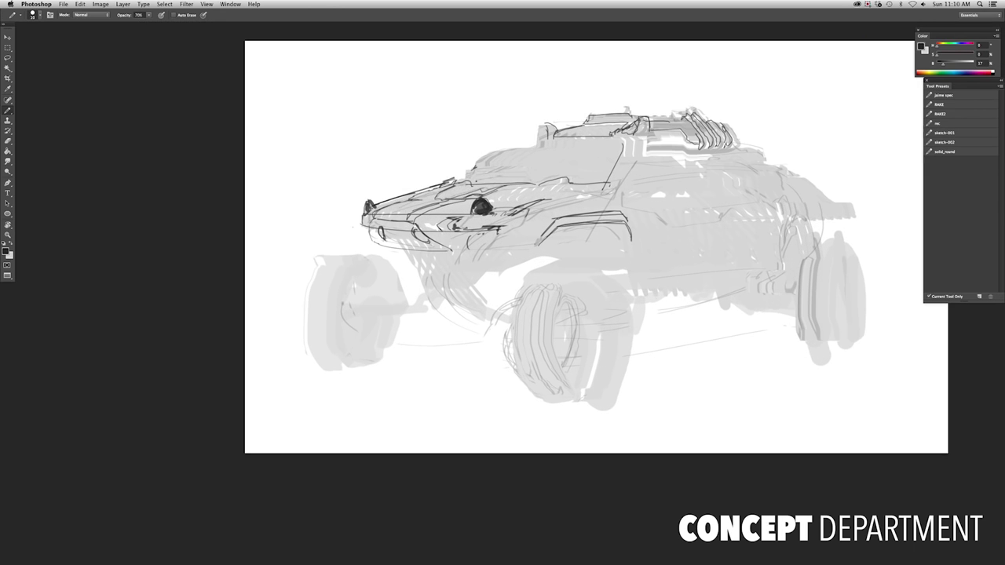
Select the dark round headlight, move it closer to the nose, and deselect it
{"action": "key", "text": "l"}
{"action": "key", "text": "v"}
{"action": "key", "text": "super+d"}
{"action": "scroll", "coordinate": [372, 254], "scroll_direction": "down", "scroll_amount": 1}
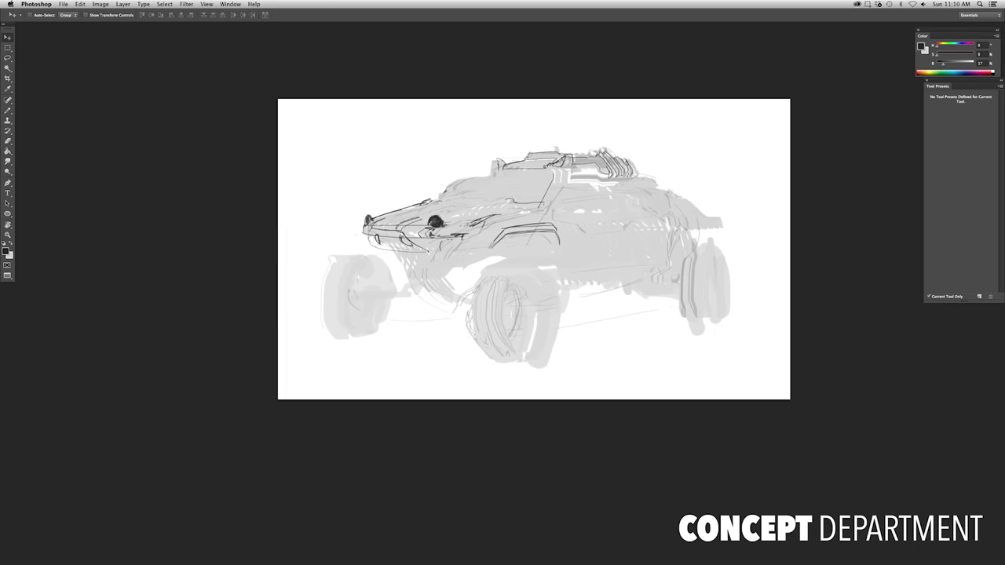
Paint the front suspension beam and control arms between the front wheels with thick dark strokes
{"action": "scroll", "coordinate": [547, 239], "scroll_direction": "up", "scroll_amount": 2}
{"action": "key", "text": "b"}
{"action": "mouse_move", "coordinate": [302, 244]}
{"action": "left_mouse_down"}
{"action": "mouse_move", "coordinate": [420, 248]}
{"action": "mouse_move", "coordinate": [397, 304]}
{"action": "left_mouse_up"}
{"action": "mouse_move", "coordinate": [367, 253]}
{"action": "left_mouse_down"}
{"action": "mouse_move", "coordinate": [431, 284]}
{"action": "mouse_move", "coordinate": [449, 326]}
{"action": "left_mouse_up"}
Draw filled semi-transparent ellipses for both front wheels, with darker inner ellipses for the rims
{"action": "mouse_move", "coordinate": [300, 311]}
{"action": "left_mouse_down"}
{"action": "mouse_move", "coordinate": [384, 292]}
{"action": "mouse_move", "coordinate": [292, 303]}
{"action": "mouse_move", "coordinate": [343, 322]}
{"action": "mouse_move", "coordinate": [327, 374]}
{"action": "left_mouse_up"}
{"action": "key", "text": "u"}
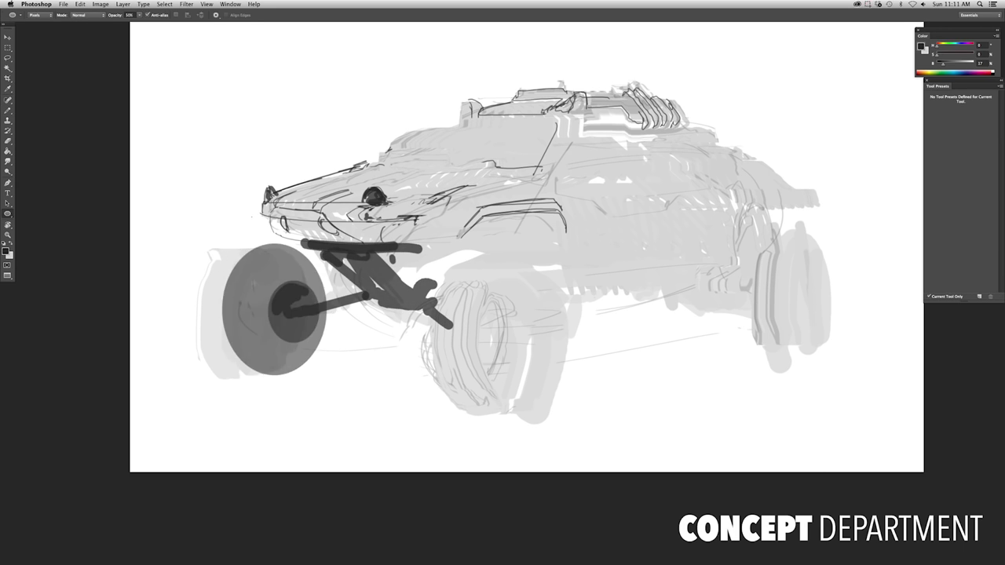
{"action": "scroll", "coordinate": [440, 338], "scroll_direction": "right", "scroll_amount": 1}
{"action": "left_click_drag", "start_coordinate": [478, 334], "coordinate": [542, 416]}
{"action": "left_click_drag", "start_coordinate": [554, 382], "coordinate": [539, 363]}
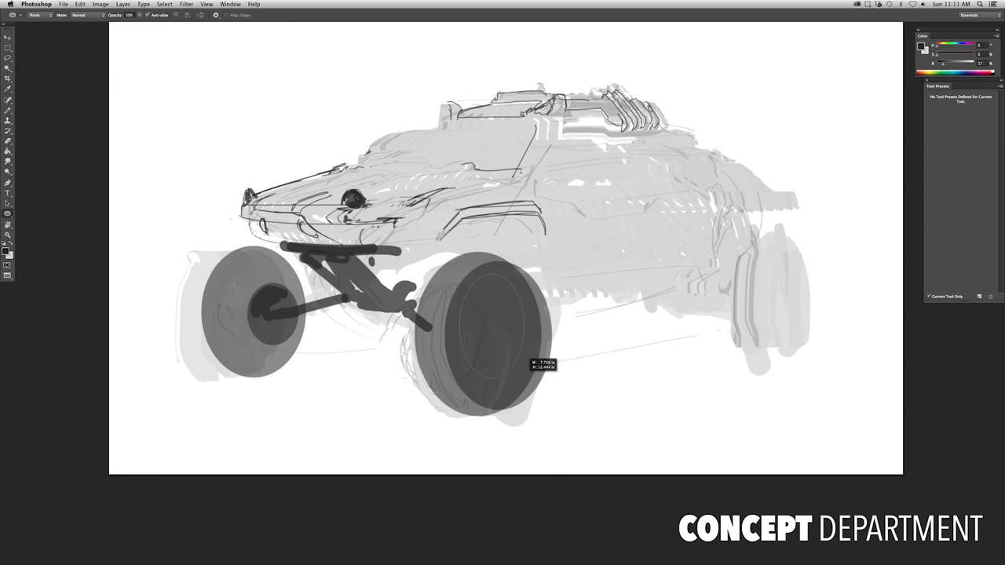
{"action": "left_click_drag", "start_coordinate": [469, 285], "coordinate": [542, 385]}
{"action": "scroll", "coordinate": [503, 329], "scroll_direction": "down", "scroll_amount": 3}
{"action": "scroll", "coordinate": [503, 287], "scroll_direction": "up", "scroll_amount": 3}
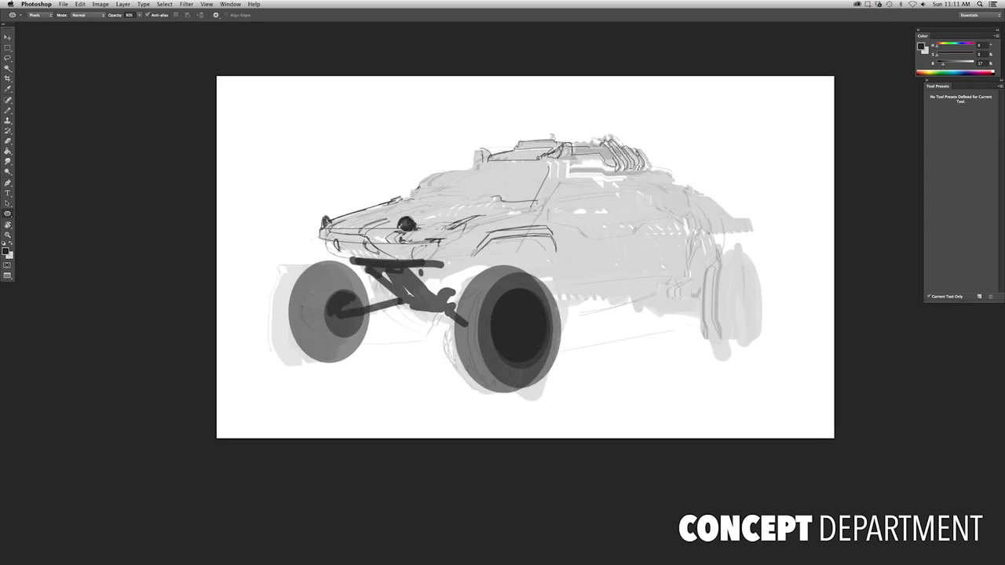
Flip the canvas horizontally and draw the rear wheels' outlines, dark tire edge and axle with the pencil
{"action": "key", "text": "h"}
{"action": "key", "text": "b"}
{"action": "mouse_move", "coordinate": [234, 248]}
{"action": "left_mouse_down"}
{"action": "mouse_move", "coordinate": [224, 337]}
{"action": "mouse_move", "coordinate": [233, 342]}
{"action": "left_mouse_up"}
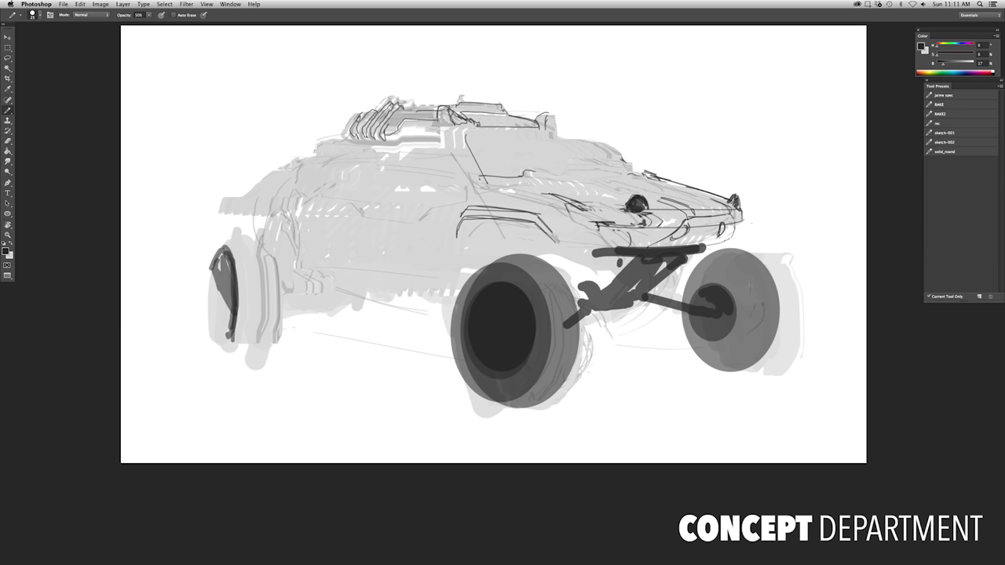
{"action": "mouse_move", "coordinate": [254, 234]}
{"action": "left_mouse_down"}
{"action": "mouse_move", "coordinate": [281, 339]}
{"action": "mouse_move", "coordinate": [338, 313]}
{"action": "left_mouse_up"}
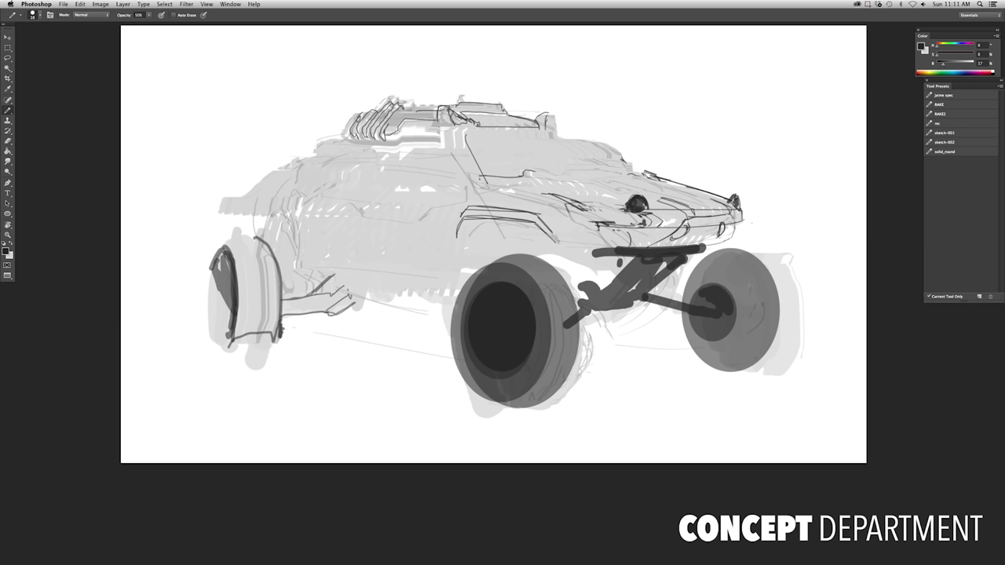
Draw the rear suspension struts above the axle and a jagged line along the body's underside
{"action": "left_click_drag", "start_coordinate": [281, 299], "coordinate": [304, 230]}
{"action": "left_click_drag", "start_coordinate": [287, 279], "coordinate": [312, 221]}
{"action": "mouse_move", "coordinate": [347, 293]}
{"action": "left_mouse_down"}
{"action": "mouse_move", "coordinate": [408, 286]}
{"action": "mouse_move", "coordinate": [452, 297]}
{"action": "left_mouse_up"}
Fade the front wheels, suspension and nose lines with a large soft eraser, and flip the canvas horizontally
{"action": "key", "text": "e"}
{"action": "mouse_move", "coordinate": [487, 370]}
{"action": "left_mouse_down"}
{"action": "mouse_move", "coordinate": [730, 314]}
{"action": "mouse_move", "coordinate": [691, 181]}
{"action": "left_mouse_up"}
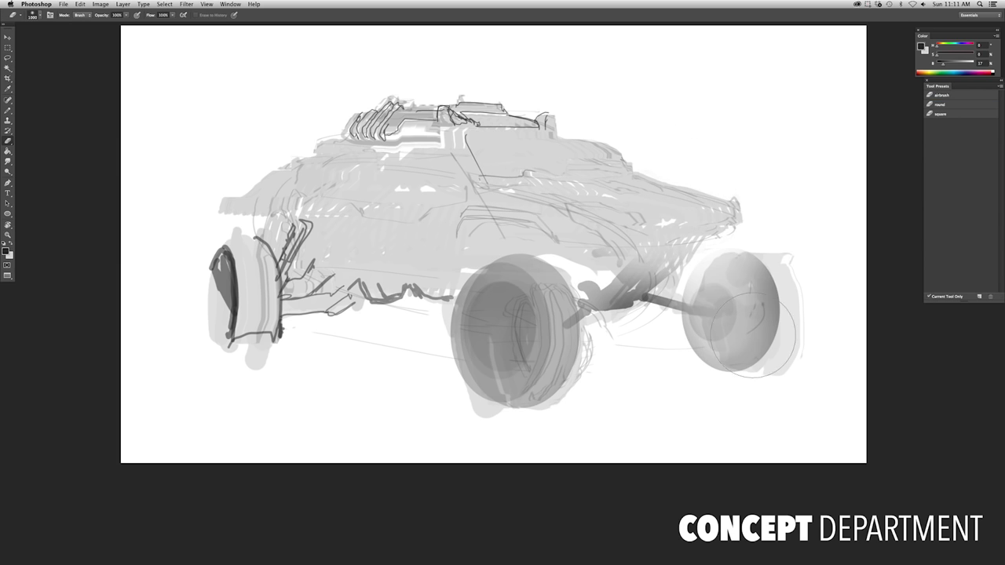
{"action": "key", "text": "b"}
{"action": "key", "text": "ctrl+shift+h"}
Draw the lower side panel lines, the rear fender with a dark recess, and the side window outline
{"action": "mouse_move", "coordinate": [517, 266]}
{"action": "left_mouse_down"}
{"action": "mouse_move", "coordinate": [622, 251]}
{"action": "mouse_move", "coordinate": [642, 220]}
{"action": "left_mouse_up"}
{"action": "mouse_move", "coordinate": [650, 179]}
{"action": "left_mouse_down"}
{"action": "mouse_move", "coordinate": [702, 174]}
{"action": "mouse_move", "coordinate": [666, 190]}
{"action": "mouse_move", "coordinate": [697, 203]}
{"action": "left_mouse_up"}
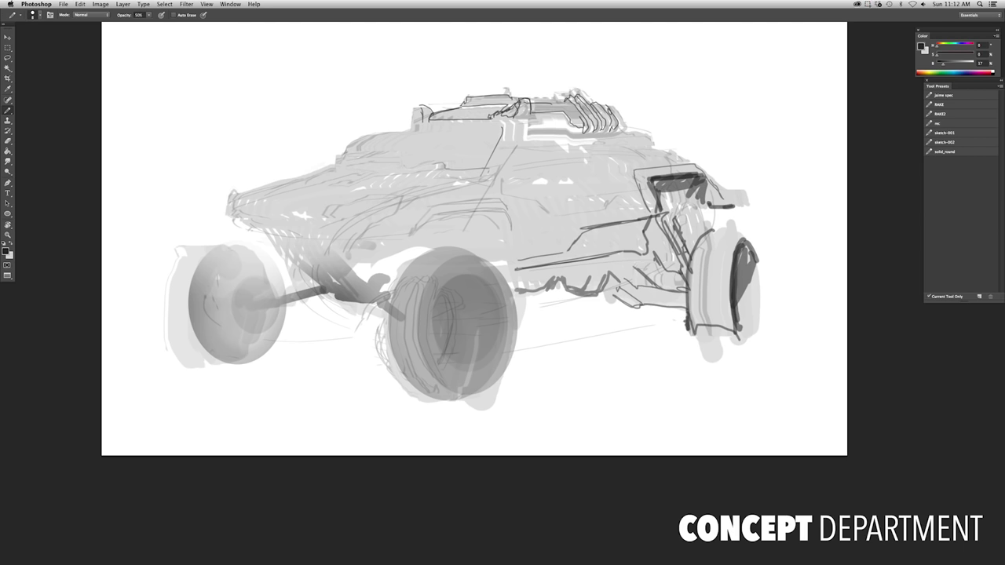
{"action": "left_click_drag", "start_coordinate": [526, 206], "coordinate": [644, 194]}
{"action": "left_click_drag", "start_coordinate": [489, 211], "coordinate": [503, 208]}
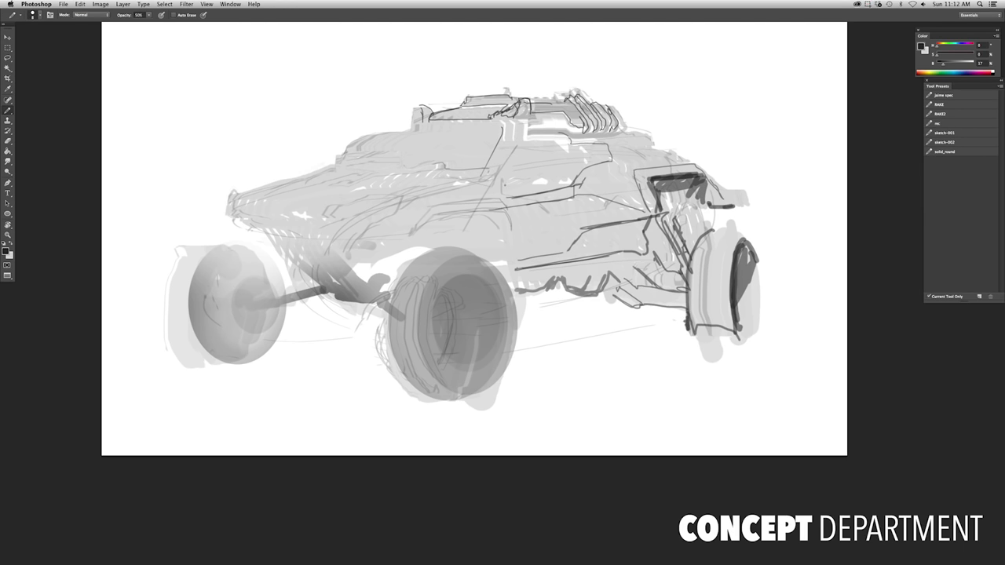
Flip the canvas horizontally, adjust the vehicle with Free Transform, and pencil in the roof edge, windshield pillar and hood lines
{"action": "key", "text": "e"}
{"action": "key", "text": "ctrl+minus"}
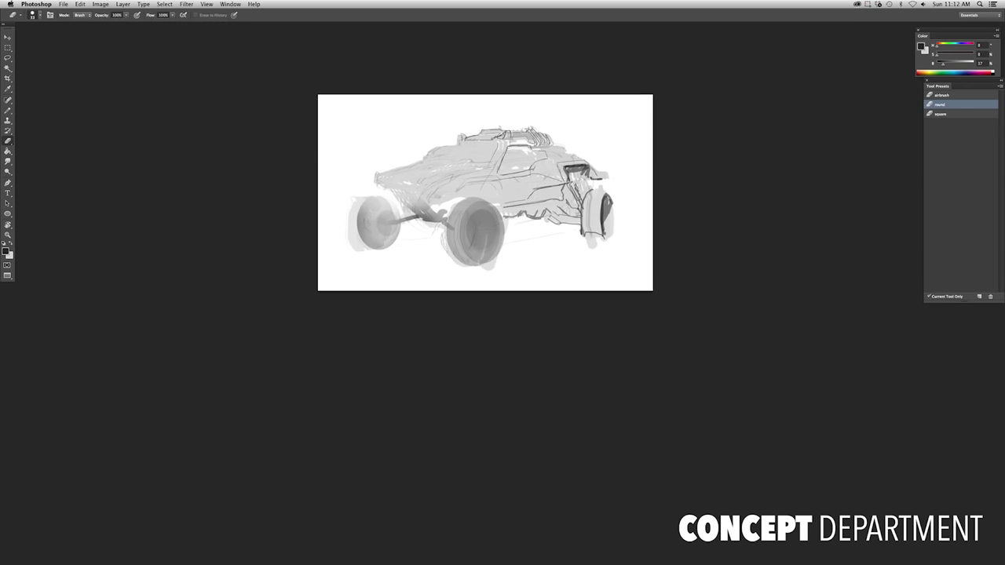
{"action": "key", "text": "h"}
{"action": "key", "text": "ctrl+t"}
{"action": "left_click_drag", "start_coordinate": [511, 99], "coordinate": [541, 100]}
{"action": "key", "text": "Return"}
{"action": "key", "text": "ctrl+plus"}
{"action": "key", "text": "b"}
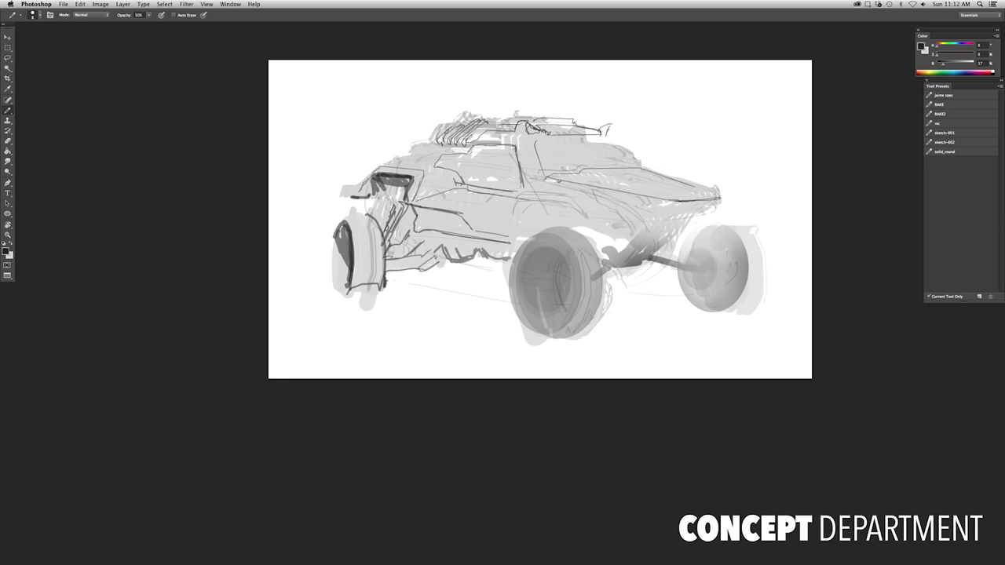
Draw the nose, headlight, windshield and front bumper lines with the pencil, flipping the canvas horizontally
{"action": "scroll", "coordinate": [550, 219], "scroll_direction": "left", "scroll_amount": 2}
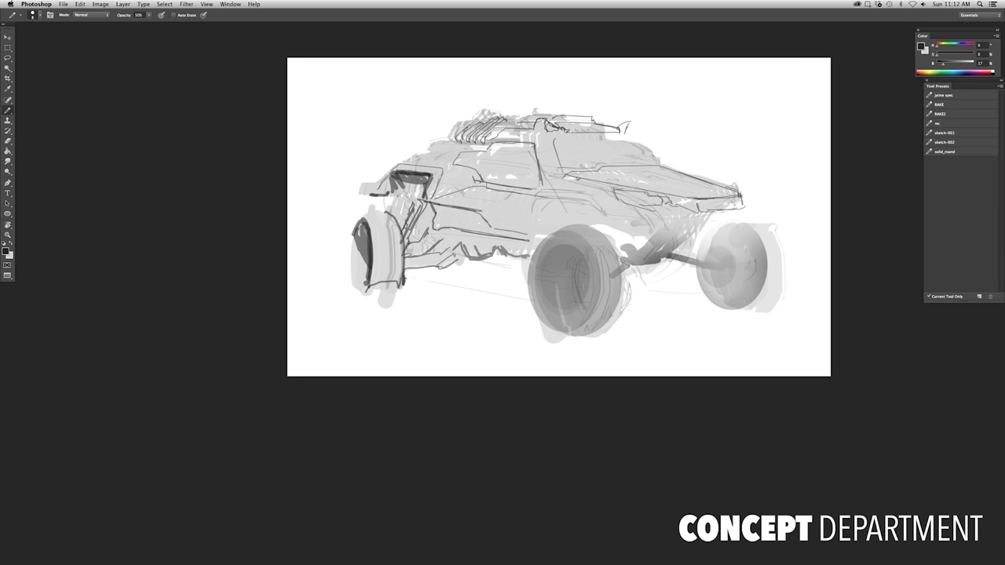
{"action": "key", "text": "ctrl+shift+h"}
{"action": "key", "text": "ctrl+plus"}
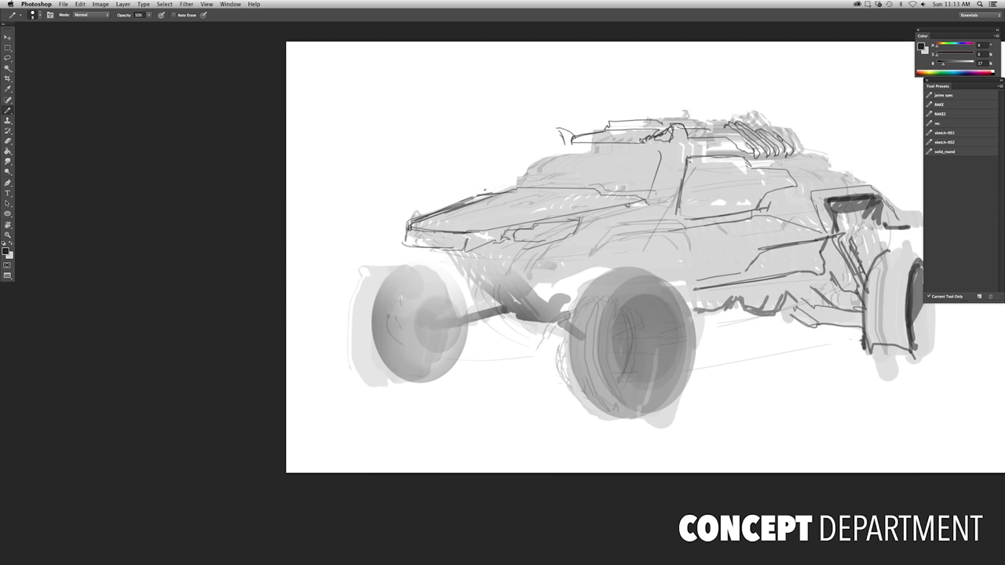
{"action": "key", "text": "ctrl+minus"}
{"action": "key", "text": "ctrl+minus"}
{"action": "key", "text": "ctrl+plus"}
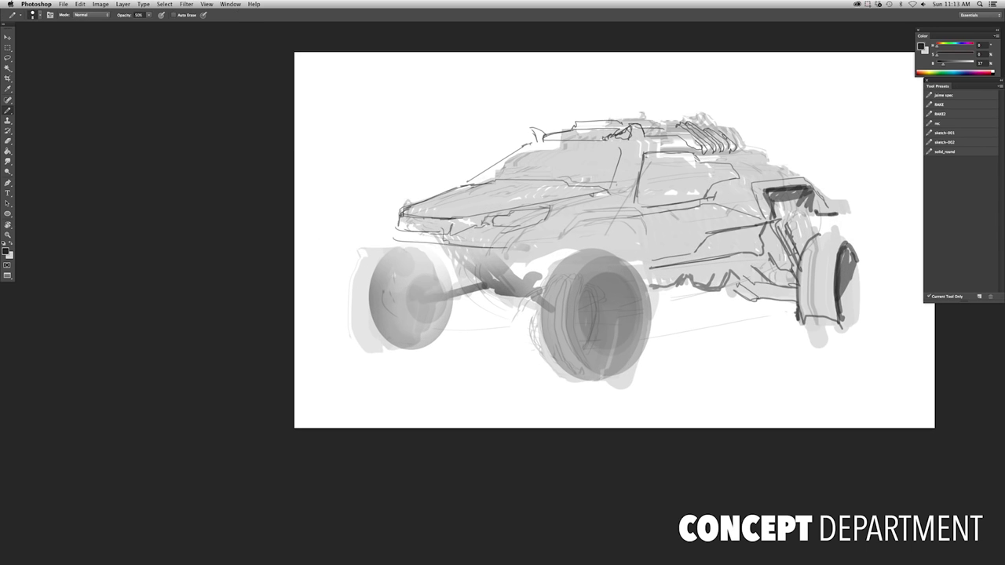
{"action": "left_click_drag", "start_coordinate": [397, 230], "coordinate": [495, 247]}
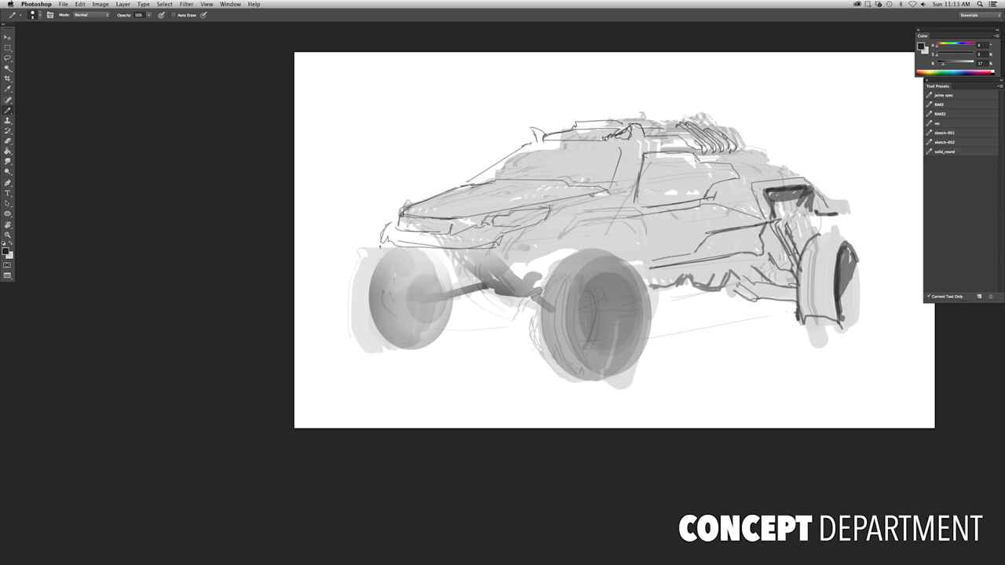
Outline both front wheels with curved pencil lines and connect them with thin axle lines
{"action": "left_click_drag", "start_coordinate": [387, 249], "coordinate": [375, 335]}
{"action": "left_click_drag", "start_coordinate": [420, 295], "coordinate": [555, 315]}
{"action": "left_click_drag", "start_coordinate": [537, 252], "coordinate": [550, 377]}
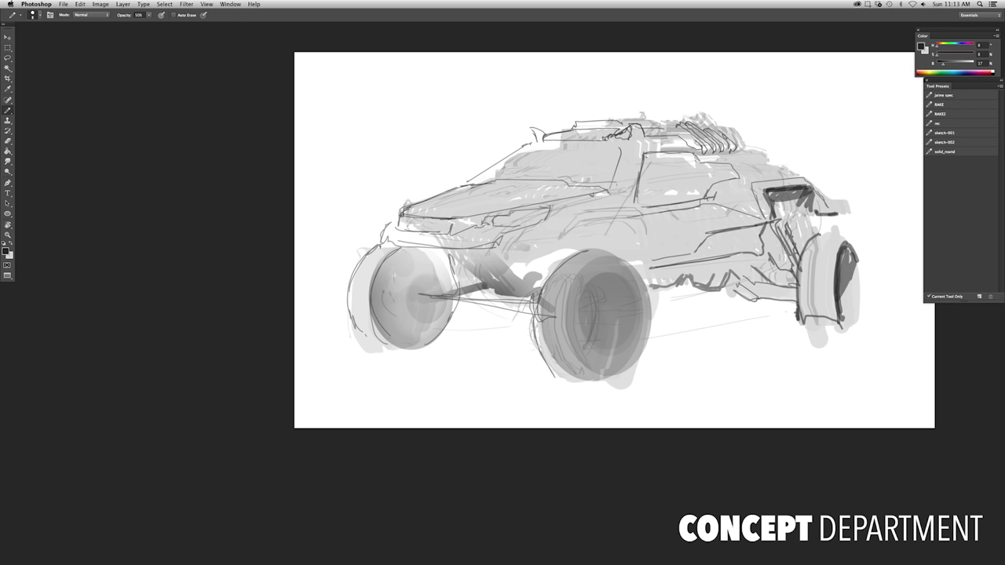
{"action": "left_click_drag", "start_coordinate": [578, 256], "coordinate": [575, 362]}
Lasso the front wheels and the nose area in turn and shift each to a new position relative to the body
{"action": "key", "text": "ctrl+minus"}
{"action": "key", "text": "ctrl+plus"}
{"action": "key", "text": "l"}
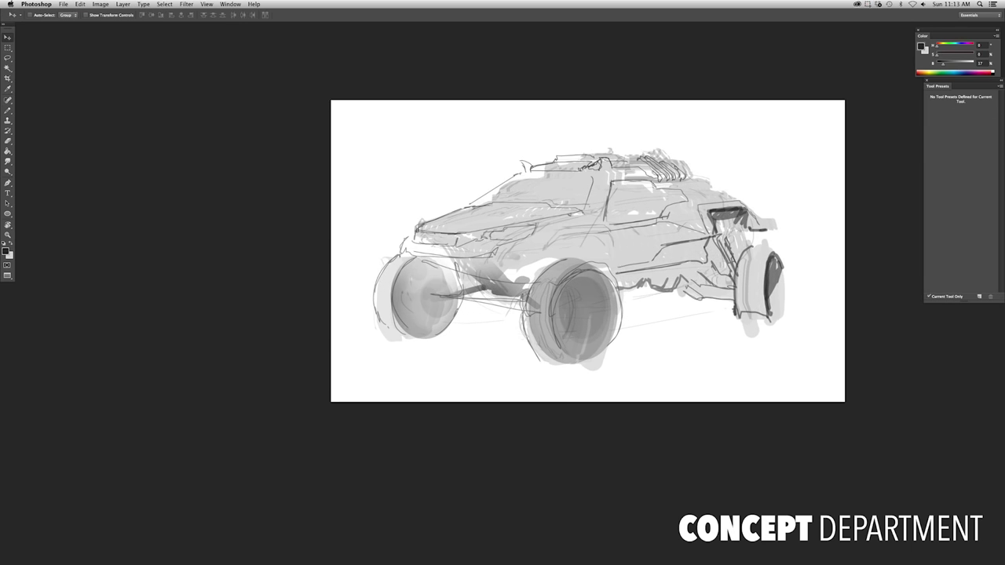
{"action": "left_click_drag", "start_coordinate": [586, 259], "coordinate": [491, 203]}
{"action": "key", "text": "v"}
{"action": "left_click_drag", "start_coordinate": [572, 264], "coordinate": [549, 279]}
{"action": "scroll", "coordinate": [589, 251], "scroll_direction": "down", "scroll_amount": 1}
{"action": "left_click_drag", "start_coordinate": [542, 196], "coordinate": [528, 201]}
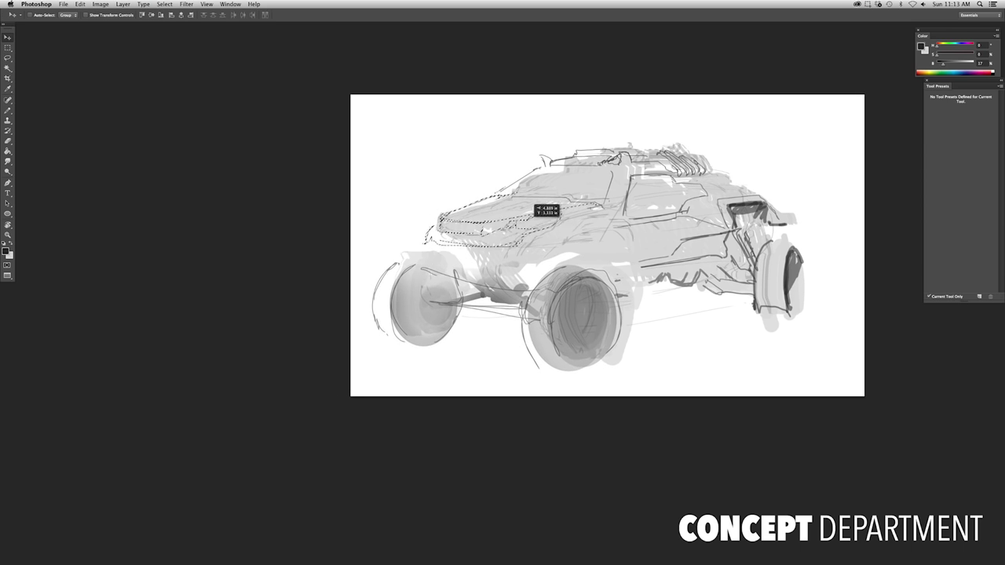
Scale the whole vehicle down to about 93% width and 90% height
{"action": "key", "text": "ctrl+minus"}
{"action": "key", "text": "ctrl+t"}
{"action": "left_click_drag", "start_coordinate": [355, 257], "coordinate": [383, 259]}
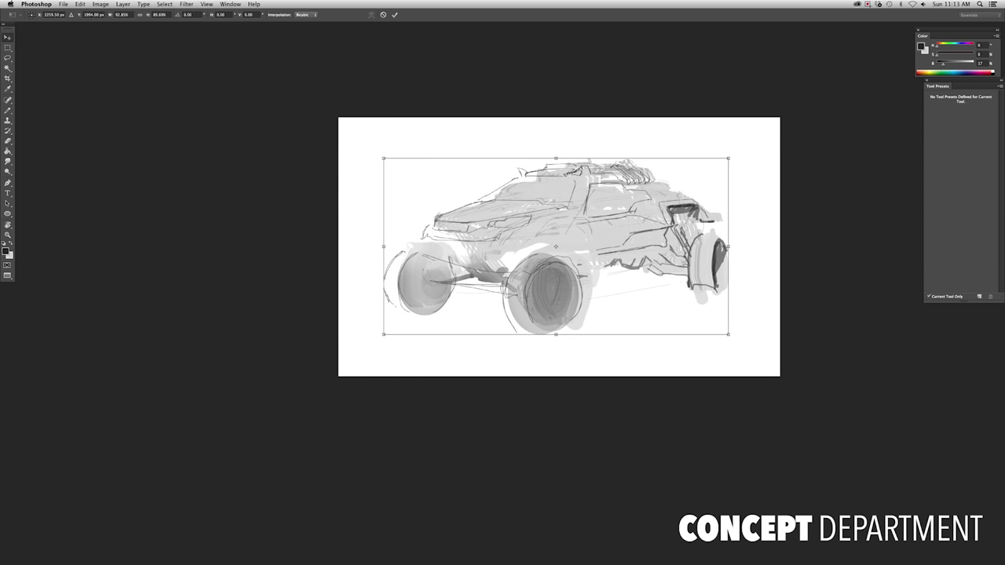
{"action": "key", "text": "Return"}
Select the vehicle's front section with the lasso and fade its wheel, nose and hood lines
{"action": "key", "text": "ctrl+plus"}
{"action": "scroll", "coordinate": [612, 287], "scroll_direction": "down", "scroll_amount": 1}
{"action": "key", "text": "l"}
{"action": "mouse_move", "coordinate": [636, 361]}
{"action": "left_mouse_down"}
{"action": "mouse_move", "coordinate": [342, 263]}
{"action": "mouse_move", "coordinate": [645, 162]}
{"action": "mouse_move", "coordinate": [602, 236]}
{"action": "left_mouse_up"}
{"action": "right_click", "coordinate": [594, 219]}
{"action": "left_click", "coordinate": [619, 274]}
Draw a dark front fender arch, a headlight recess, and bold hood and nose edge lines
{"action": "key", "text": "b"}
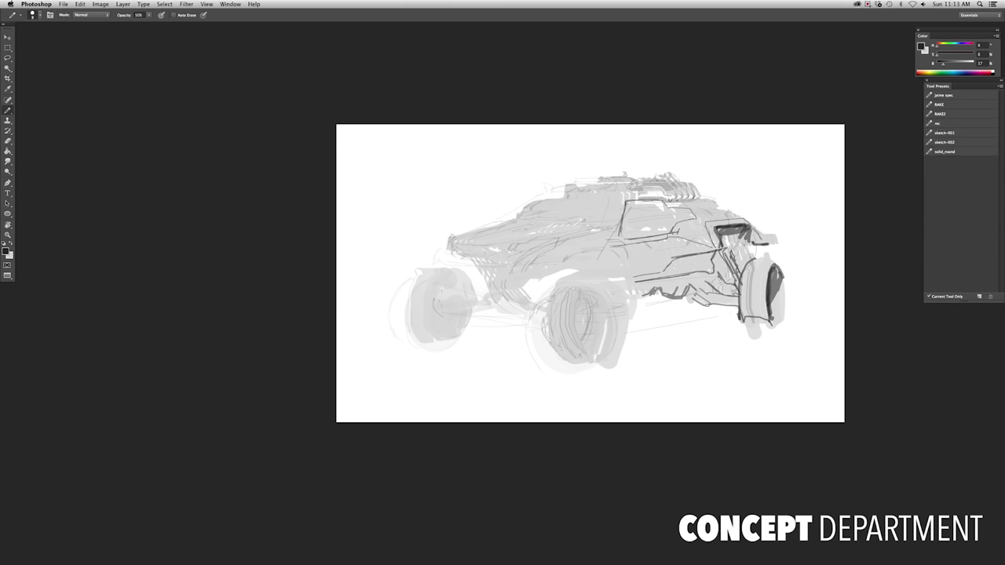
{"action": "mouse_move", "coordinate": [556, 276]}
{"action": "left_mouse_down"}
{"action": "mouse_move", "coordinate": [629, 248]}
{"action": "mouse_move", "coordinate": [626, 271]}
{"action": "left_mouse_up"}
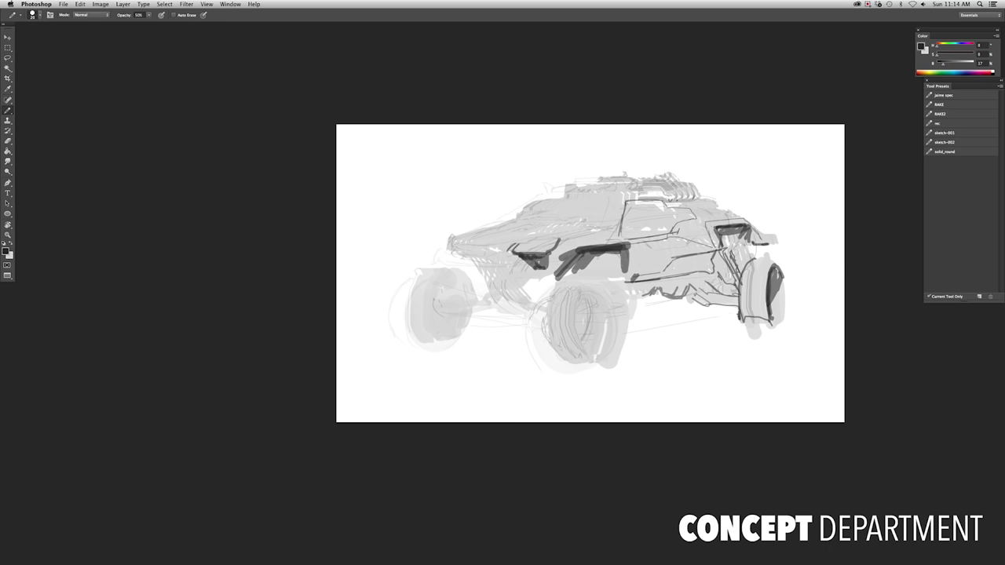
{"action": "left_click_drag", "start_coordinate": [494, 244], "coordinate": [585, 226]}
{"action": "left_click_drag", "start_coordinate": [503, 244], "coordinate": [553, 232]}
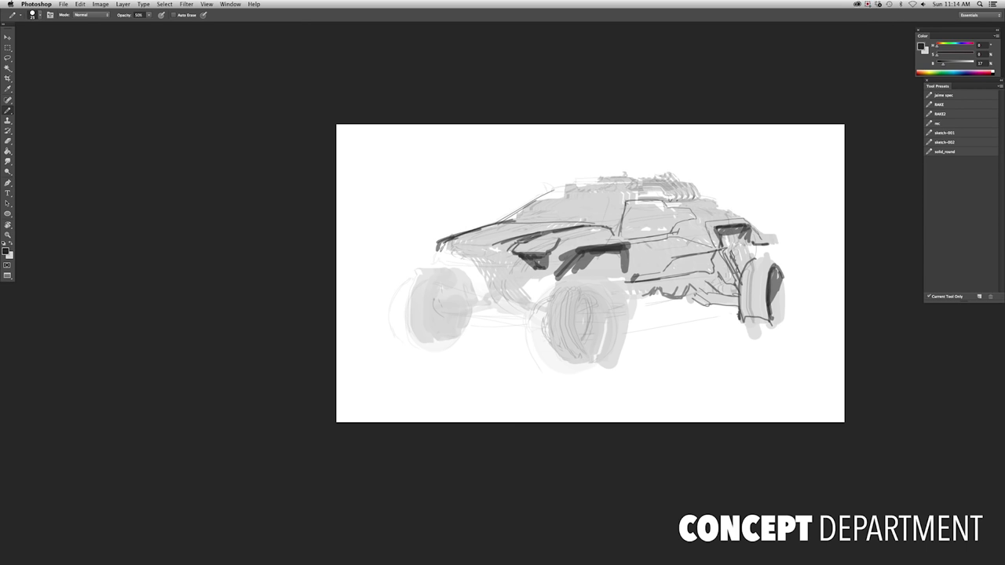
Draw the bold roof edge above the windshield with small roof lights and a dark arched scoop behind it
{"action": "left_click_drag", "start_coordinate": [538, 197], "coordinate": [642, 191]}
{"action": "left_click_drag", "start_coordinate": [539, 197], "coordinate": [672, 180]}
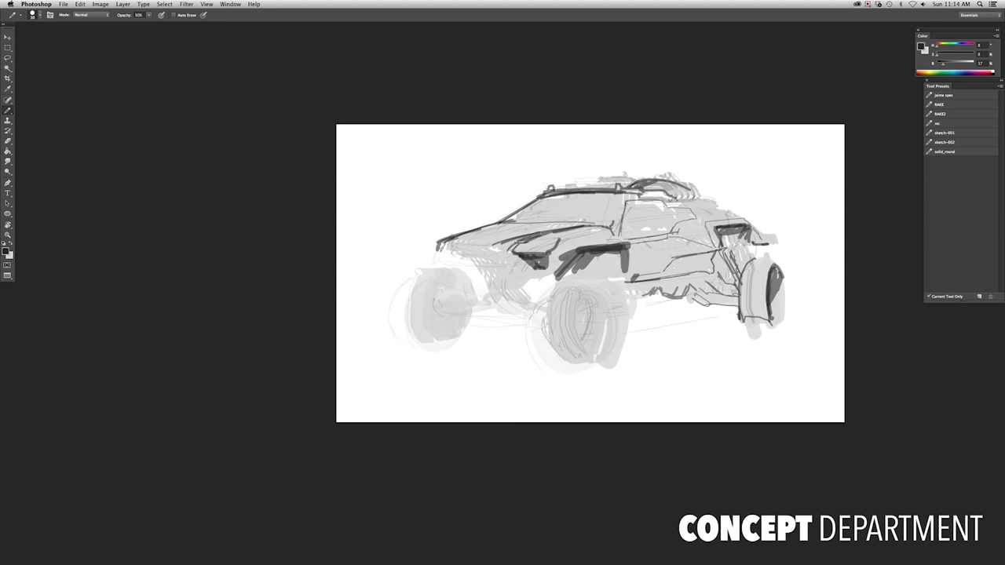
{"action": "key", "text": "e"}
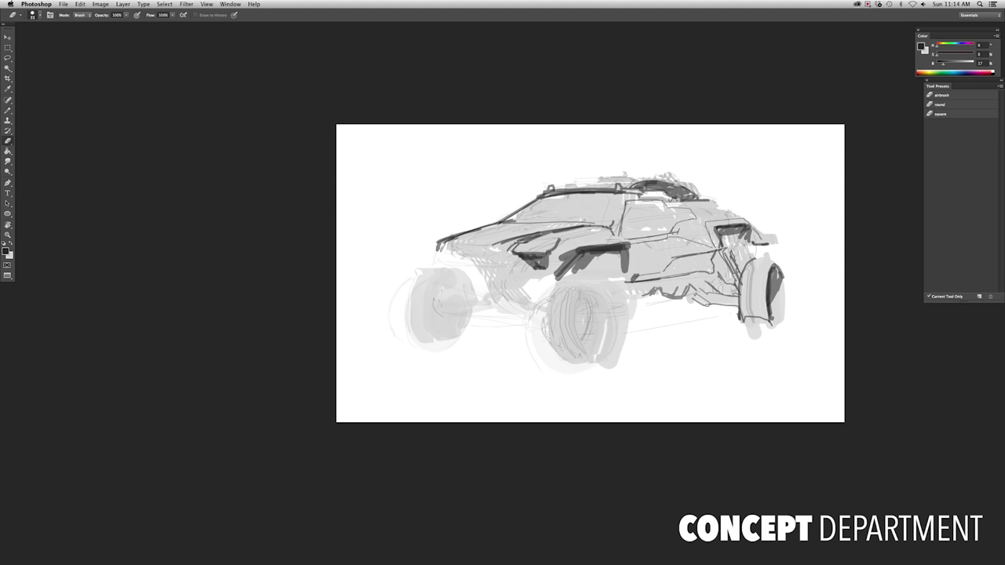
Draw the stepped rear roofline and rear bumper details, and flip the canvas horizontally
{"action": "scroll", "coordinate": [718, 200], "scroll_direction": "up", "scroll_amount": 2}
{"action": "key", "text": "b"}
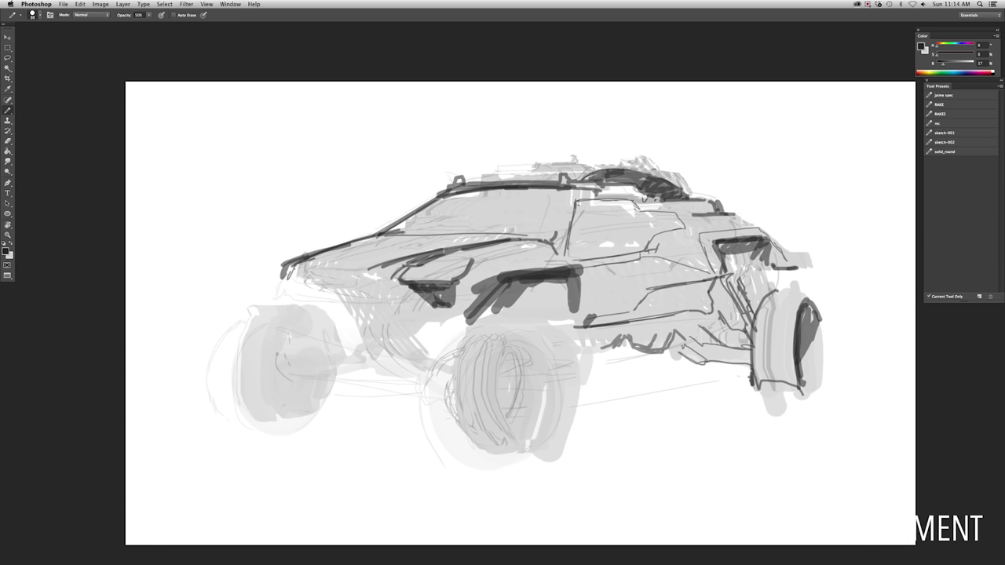
{"action": "left_click_drag", "start_coordinate": [743, 220], "coordinate": [805, 270]}
{"action": "scroll", "coordinate": [797, 264], "scroll_direction": "down", "scroll_amount": 3}
{"action": "key", "text": "e"}
{"action": "key", "text": "ctrl+shift+h"}
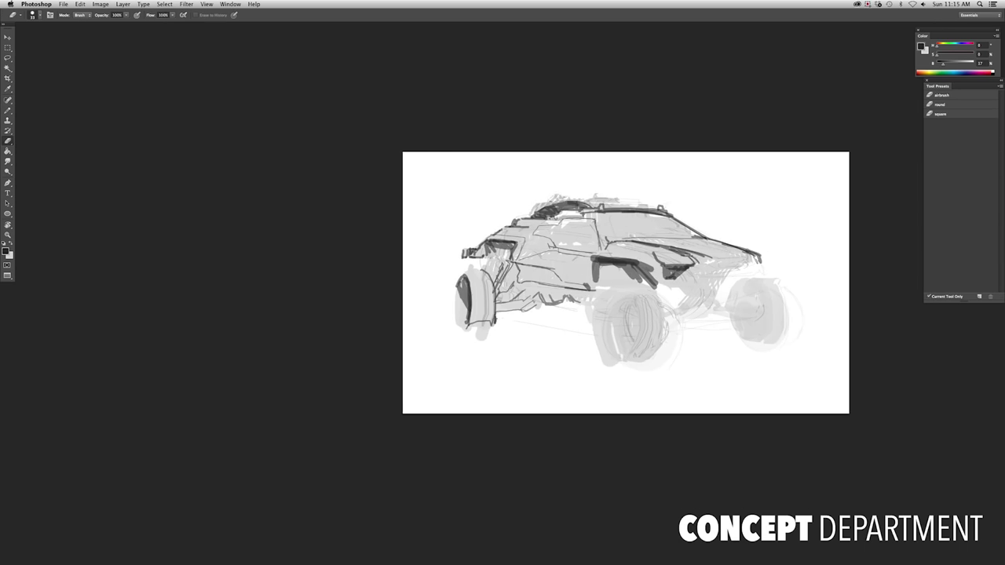
Draw the front bumper bar with its end bracket and a dark grille recess under the nose
{"action": "key", "text": "b"}
{"action": "scroll", "coordinate": [717, 383], "scroll_direction": "up", "scroll_amount": 2}
{"action": "mouse_move", "coordinate": [660, 253]}
{"action": "left_mouse_down"}
{"action": "mouse_move", "coordinate": [735, 250]}
{"action": "mouse_move", "coordinate": [707, 243]}
{"action": "left_mouse_up"}
{"action": "key", "text": "ctrl+z"}
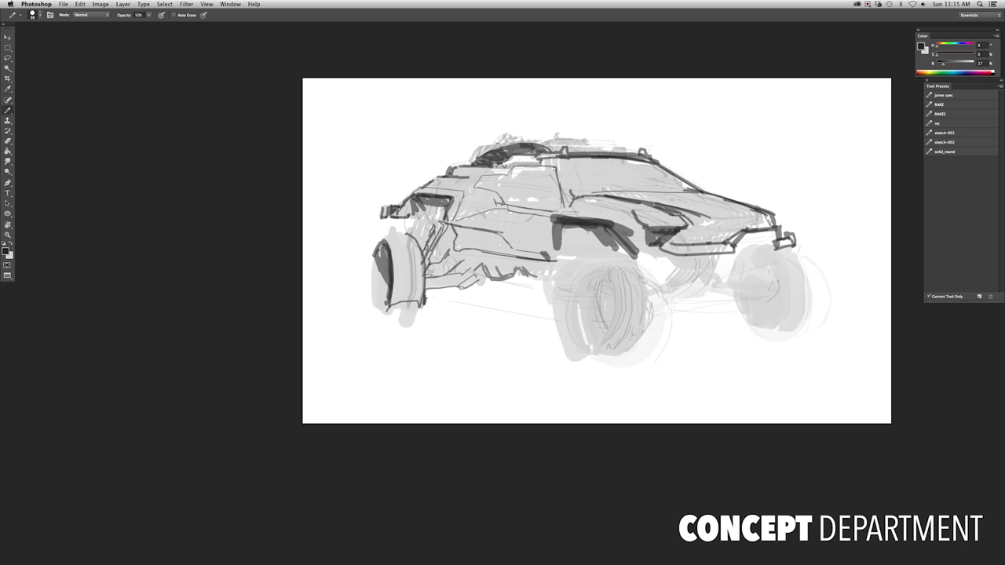
{"action": "key", "text": "ctrl+z"}
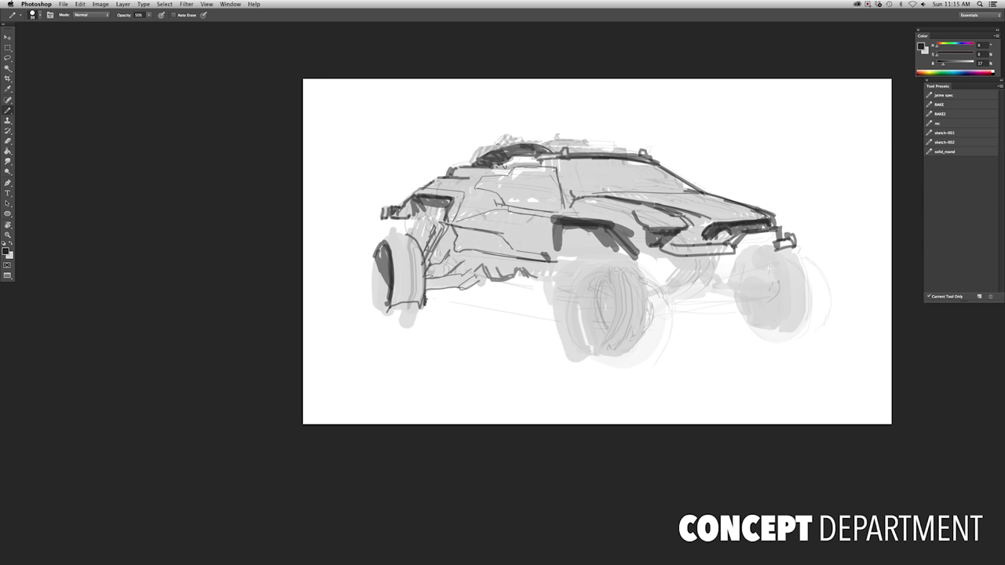
Rotate the view to strengthen the hood's far edge and darken the front recess under the nose
{"action": "key", "text": "l"}
{"action": "left_click_drag", "start_coordinate": [719, 229], "coordinate": [786, 228]}
{"action": "key", "text": "r"}
{"action": "left_click_drag", "start_coordinate": [785, 236], "coordinate": [595, 24]}
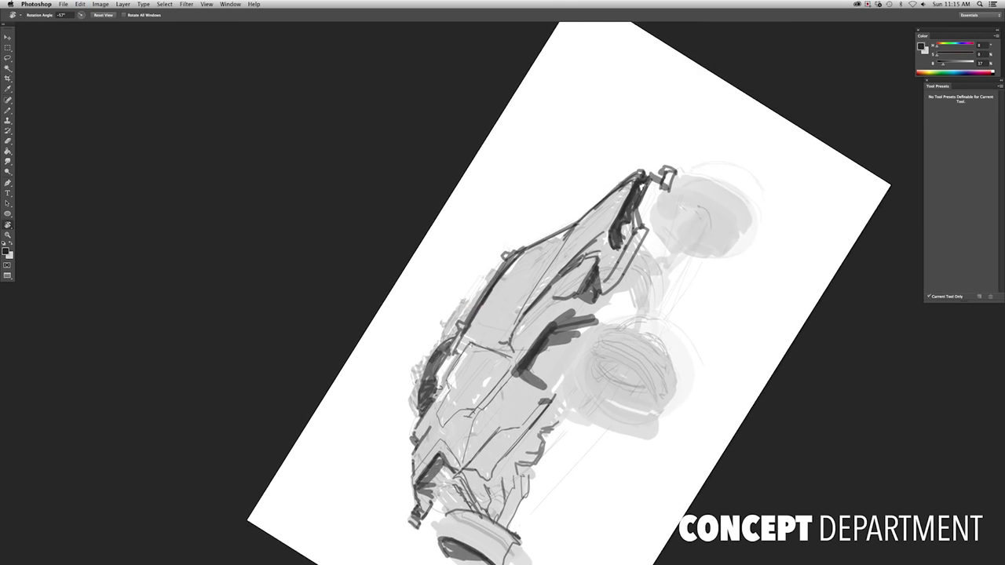
{"action": "key", "text": "b"}
{"action": "key", "text": "super+equal"}
{"action": "left_click_drag", "start_coordinate": [575, 270], "coordinate": [681, 176]}
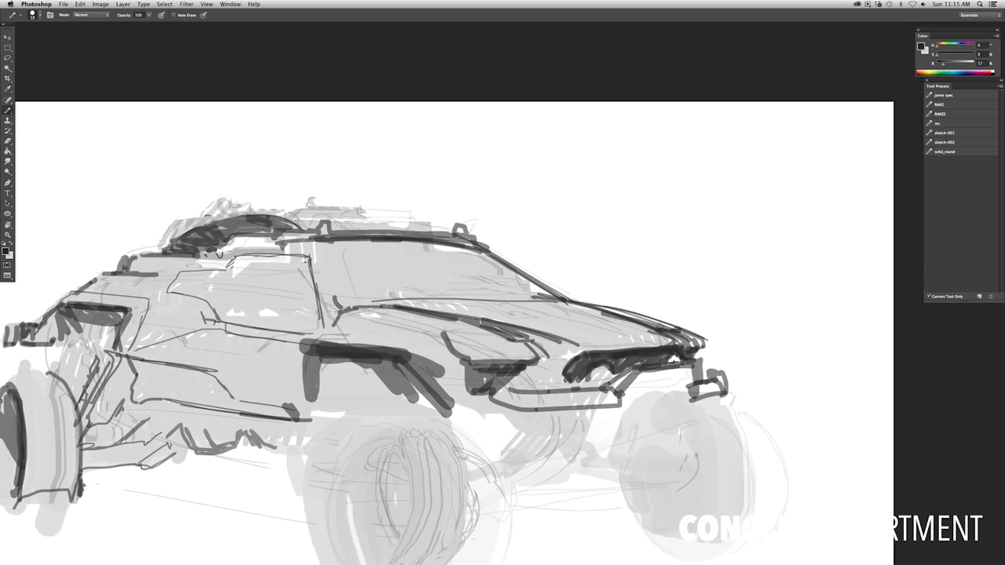
Close the headlight outline above its recess and erase the excess lines at the nose tip
{"action": "key", "text": "super+minus"}
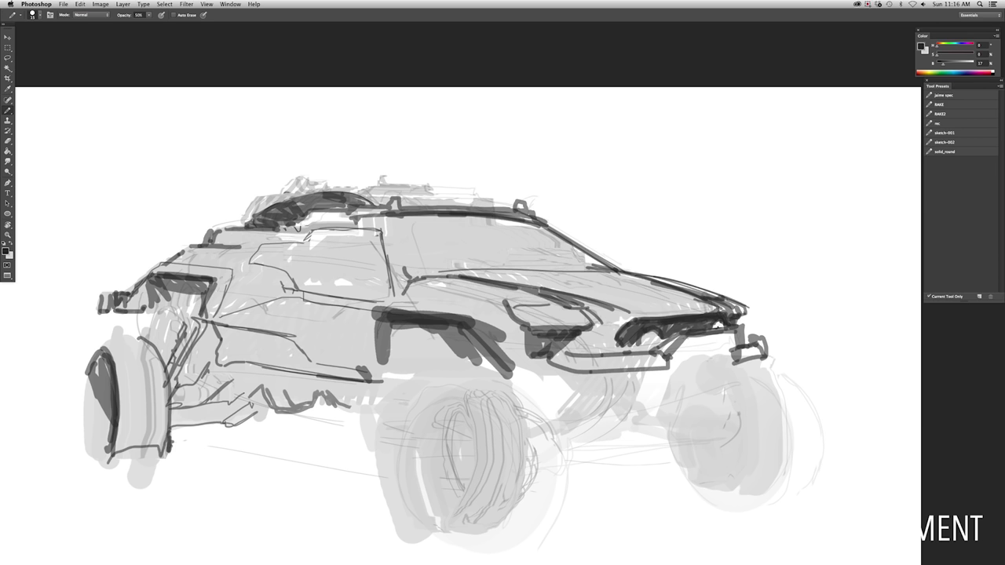
{"action": "left_click_drag", "start_coordinate": [507, 300], "coordinate": [577, 303]}
{"action": "key", "text": "e"}
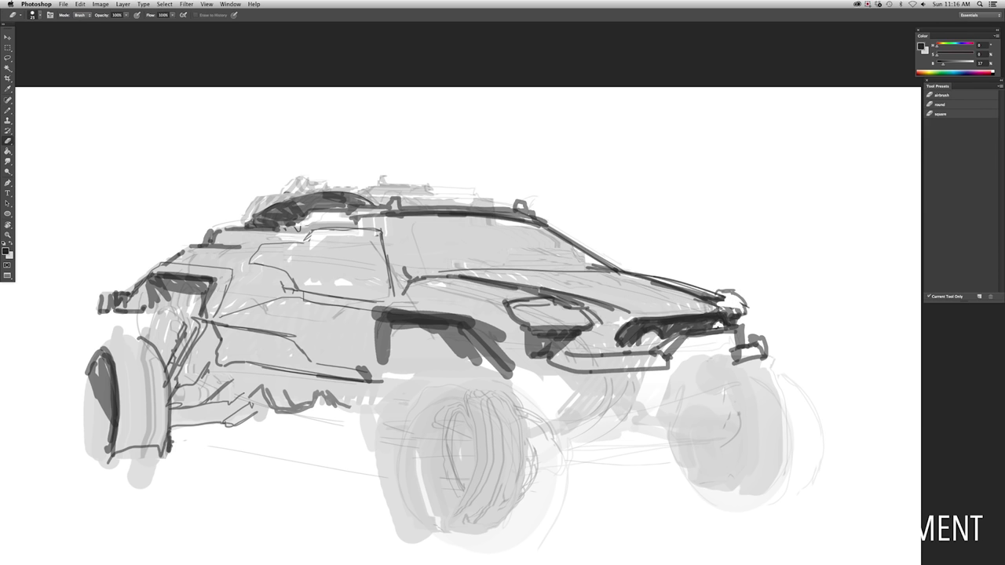
Flip the canvas horizontally, redraw the nose tip and hood edge, and add short crease lines on the hood
{"action": "key", "text": "super+minus"}
{"action": "key", "text": "super+shift+h"}
{"action": "key", "text": "super+equal"}
{"action": "key", "text": "b"}
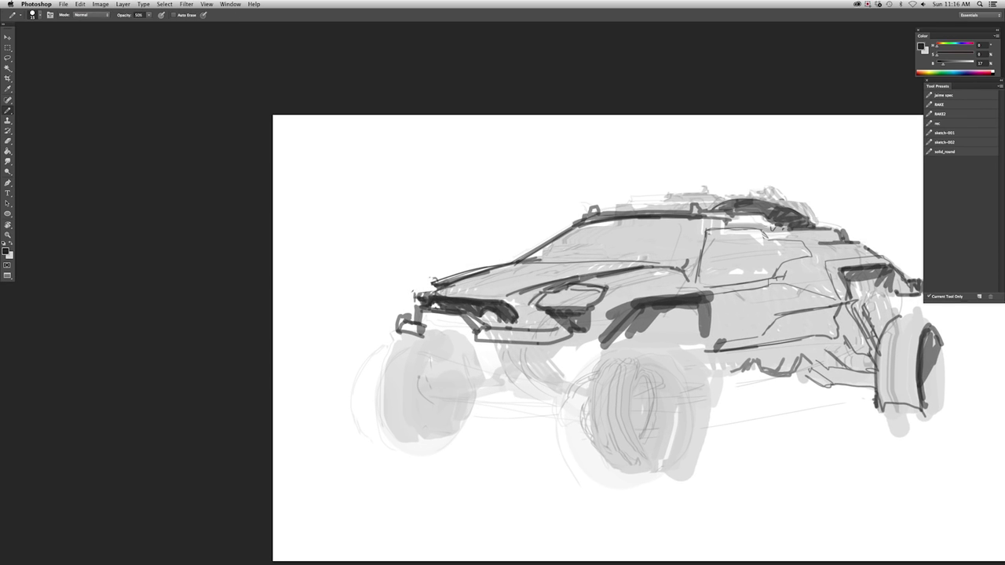
{"action": "key", "text": "e"}
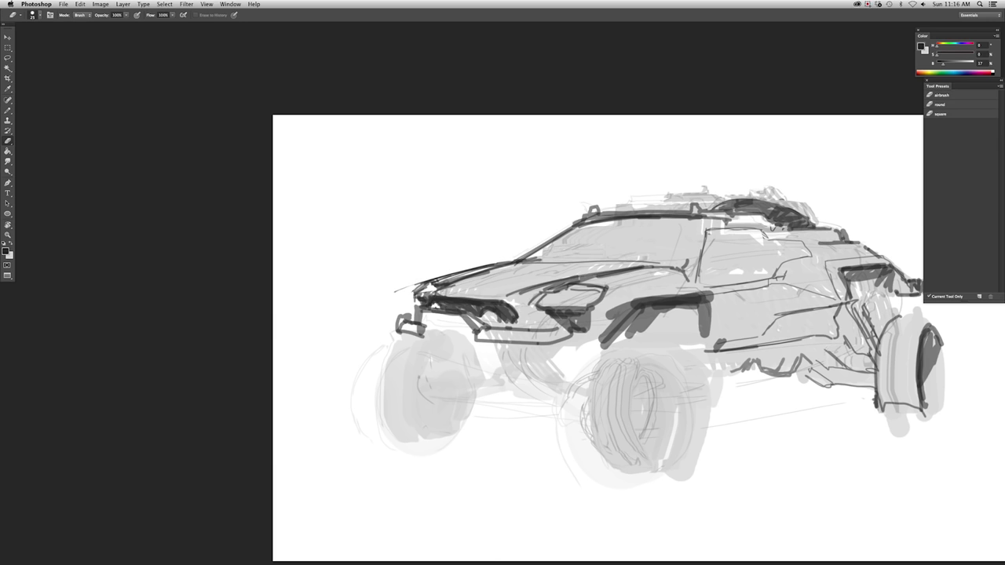
{"action": "key", "text": "b"}
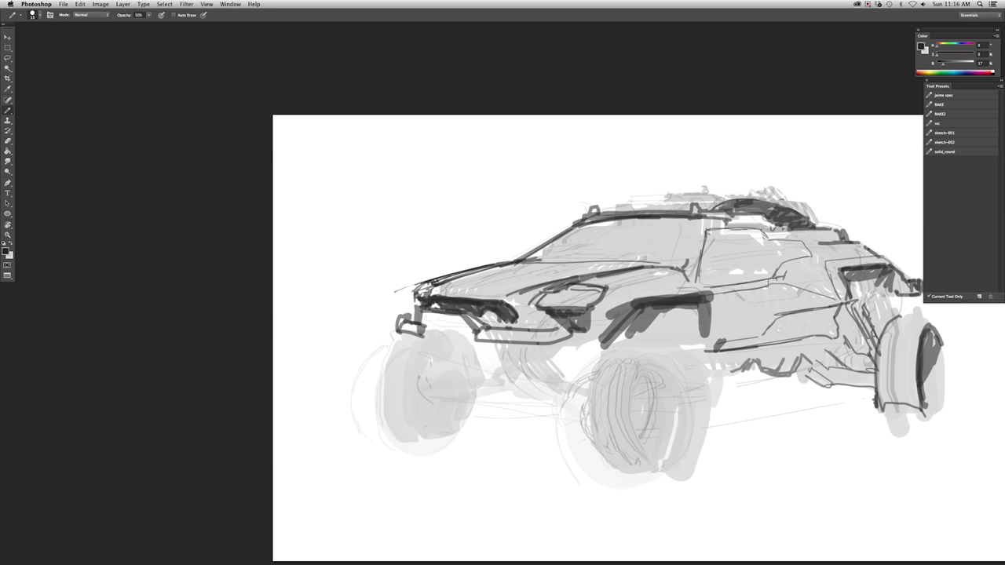
{"action": "left_click_drag", "start_coordinate": [427, 288], "coordinate": [509, 264]}
{"action": "left_click_drag", "start_coordinate": [534, 278], "coordinate": [586, 262]}
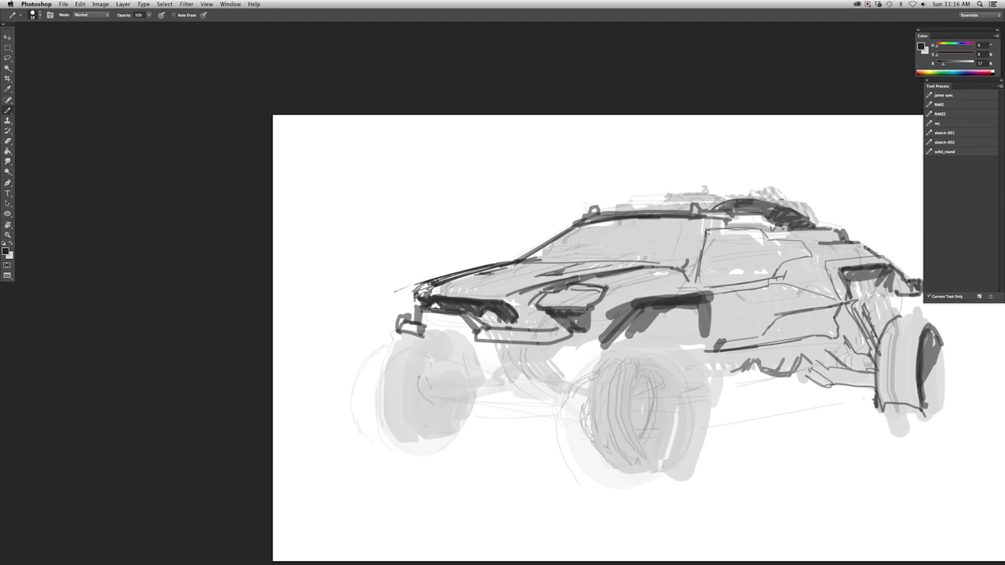
Draw the angled skid plate below the front bumper and a long guide line across both front wheels
{"action": "key", "text": "super+minus"}
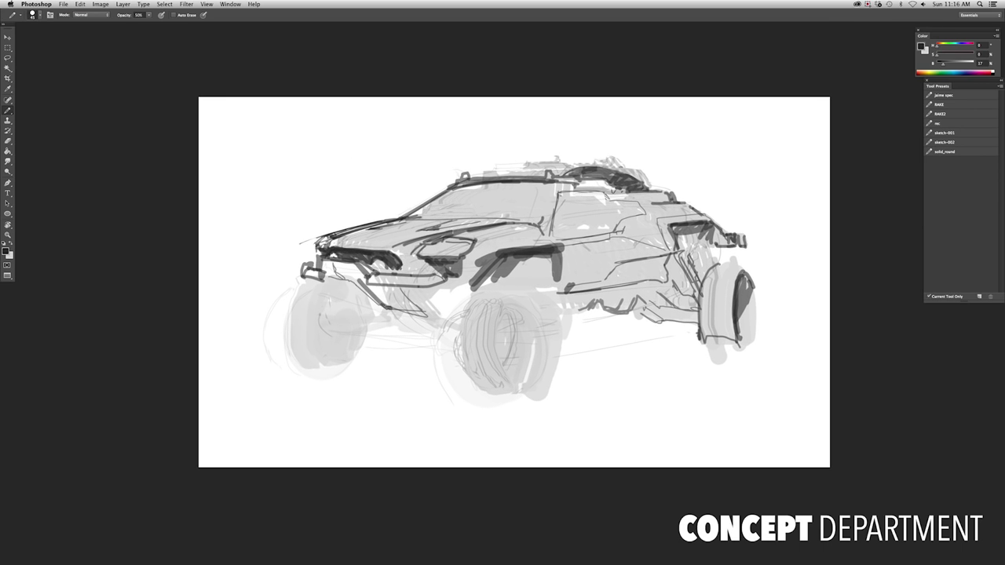
{"action": "left_click_drag", "start_coordinate": [367, 282], "coordinate": [417, 324]}
{"action": "left_click_drag", "start_coordinate": [264, 336], "coordinate": [589, 359]}
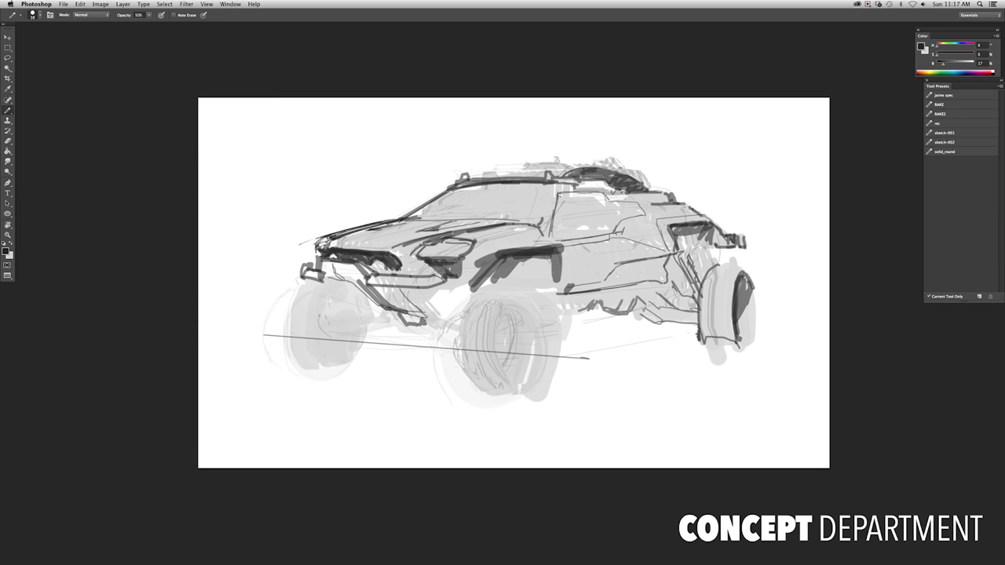
Draw the near front wheel with a dark inner rim, outer tire edge and curved tread outline
{"action": "mouse_move", "coordinate": [542, 297]}
{"action": "left_mouse_down"}
{"action": "mouse_move", "coordinate": [495, 346]}
{"action": "mouse_move", "coordinate": [507, 346]}
{"action": "mouse_move", "coordinate": [517, 390]}
{"action": "left_mouse_up"}
{"action": "left_click_drag", "start_coordinate": [559, 322], "coordinate": [550, 387]}
{"action": "key", "text": "ctrl+alt+z"}
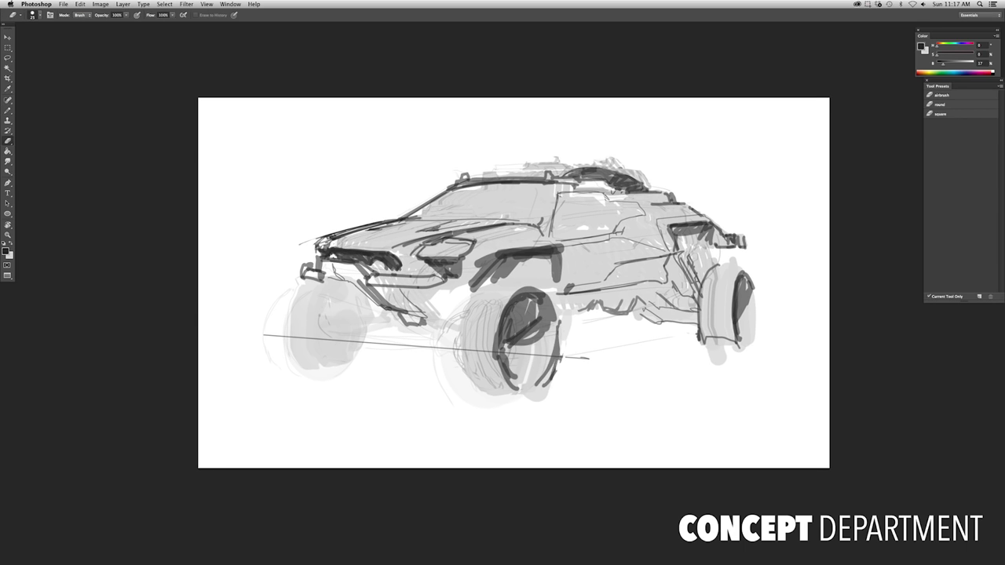
{"action": "key", "text": "ctrl+alt+z"}
{"action": "left_click_drag", "start_coordinate": [459, 350], "coordinate": [503, 283]}
{"action": "left_click_drag", "start_coordinate": [462, 325], "coordinate": [498, 284]}
{"action": "mouse_move", "coordinate": [464, 339]}
{"action": "left_mouse_down"}
{"action": "mouse_move", "coordinate": [470, 364]}
{"action": "mouse_move", "coordinate": [507, 385]}
{"action": "left_mouse_up"}
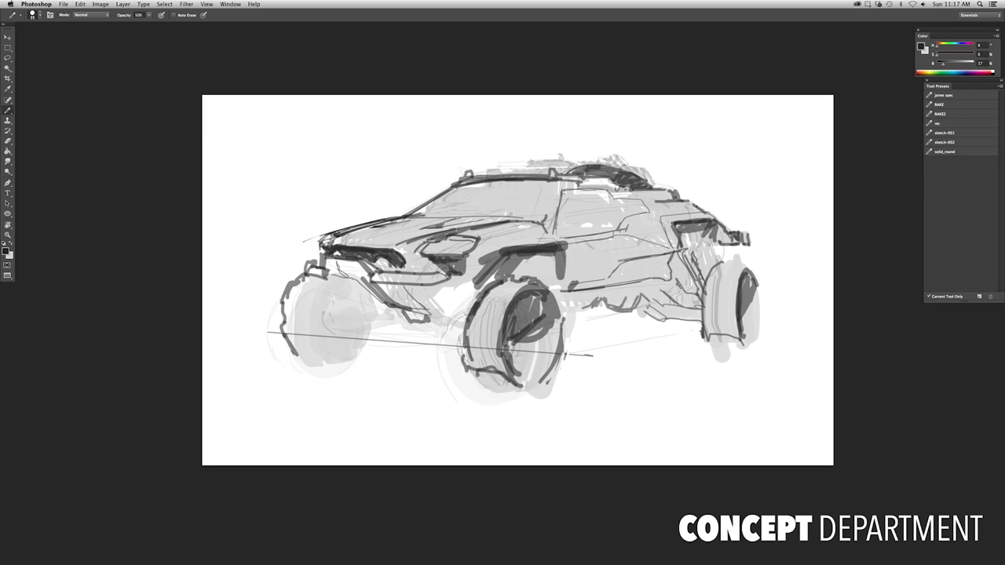
Fill the far front wheel with dark grey and shade the front axle and suspension beneath the nose
{"action": "left_click_drag", "start_coordinate": [297, 282], "coordinate": [353, 346]}
{"action": "mouse_move", "coordinate": [340, 284]}
{"action": "left_mouse_down"}
{"action": "mouse_move", "coordinate": [366, 346]}
{"action": "mouse_move", "coordinate": [349, 333]}
{"action": "mouse_move", "coordinate": [369, 330]}
{"action": "left_mouse_up"}
{"action": "key", "text": "bracketleft"}
{"action": "left_click_drag", "start_coordinate": [366, 319], "coordinate": [451, 318]}
{"action": "left_click_drag", "start_coordinate": [432, 278], "coordinate": [486, 322]}
Shade the fender recess, body underside, rear suspension and rear wheel dark grey, and flip the canvas horizontally
{"action": "mouse_move", "coordinate": [507, 256]}
{"action": "left_mouse_down"}
{"action": "mouse_move", "coordinate": [559, 287]}
{"action": "mouse_move", "coordinate": [707, 298]}
{"action": "left_mouse_up"}
{"action": "mouse_move", "coordinate": [641, 295]}
{"action": "left_mouse_down"}
{"action": "mouse_move", "coordinate": [705, 303]}
{"action": "mouse_move", "coordinate": [682, 260]}
{"action": "left_mouse_up"}
{"action": "mouse_move", "coordinate": [680, 252]}
{"action": "left_mouse_down"}
{"action": "mouse_move", "coordinate": [715, 229]}
{"action": "mouse_move", "coordinate": [735, 238]}
{"action": "left_mouse_up"}
{"action": "left_click_drag", "start_coordinate": [705, 310], "coordinate": [741, 340]}
{"action": "key", "text": "super+minus"}
{"action": "key", "text": "super+shift+h"}
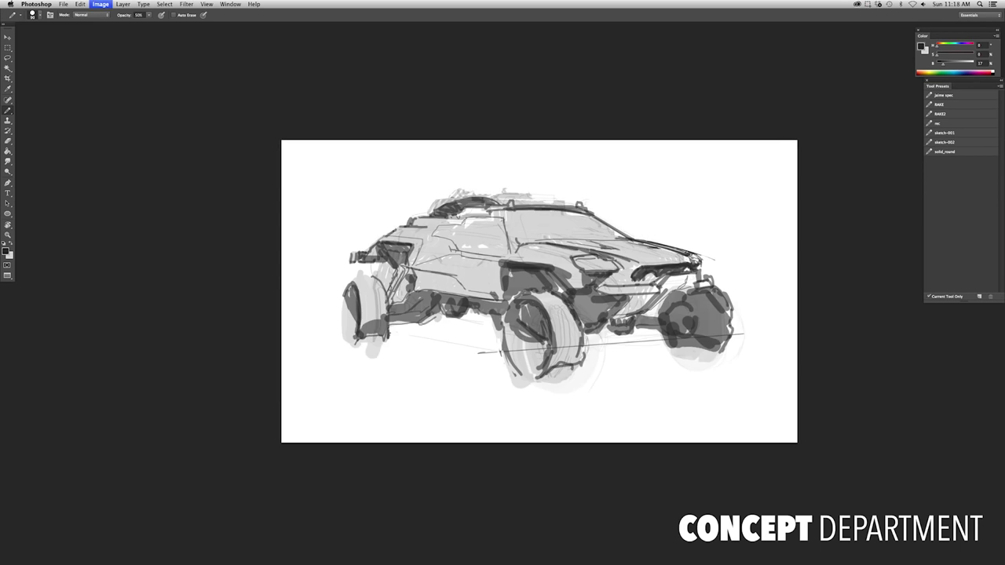
Paint a dark ground shadow from the rear wheel to the near front wheel and trim its lower edge with the eraser
{"action": "key", "text": "super+equal"}
{"action": "key", "text": "super+minus"}
{"action": "key", "text": "super+equal"}
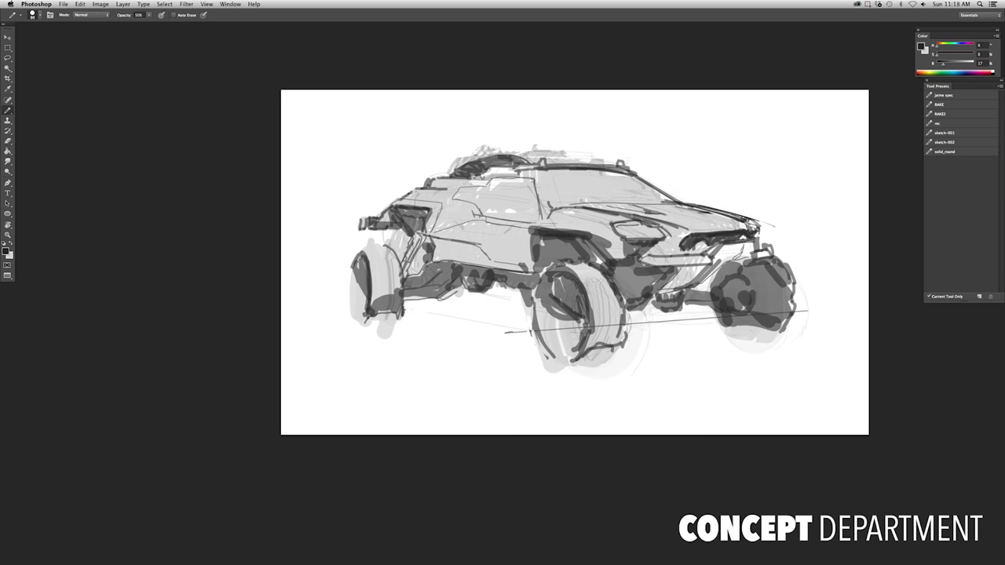
{"action": "left_click_drag", "start_coordinate": [371, 323], "coordinate": [396, 323]}
{"action": "left_click_drag", "start_coordinate": [408, 308], "coordinate": [527, 301]}
{"action": "key", "text": "super+z"}
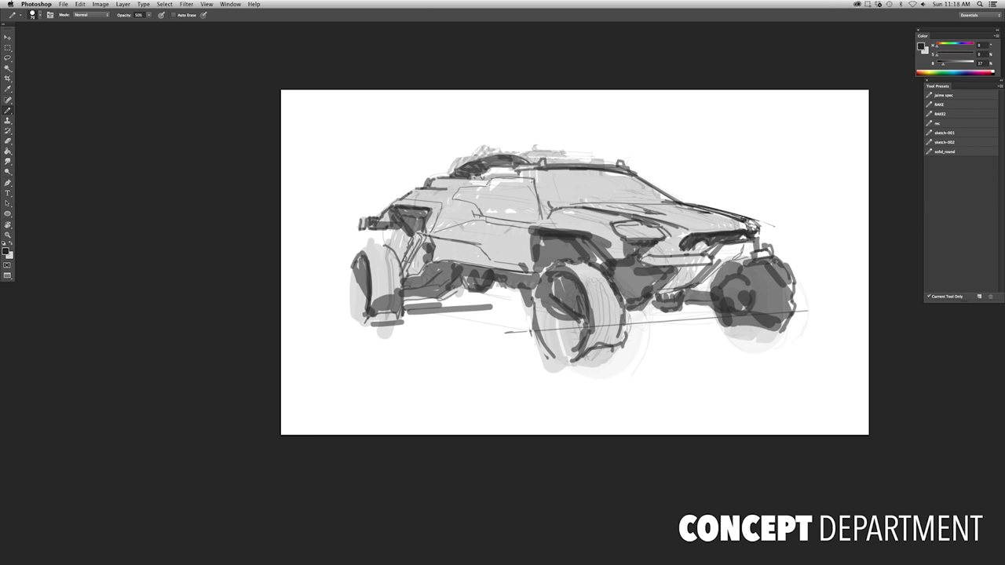
{"action": "left_click_drag", "start_coordinate": [405, 307], "coordinate": [539, 300]}
{"action": "mouse_move", "coordinate": [414, 319]}
{"action": "left_mouse_down"}
{"action": "mouse_move", "coordinate": [550, 314]}
{"action": "mouse_move", "coordinate": [573, 337]}
{"action": "left_mouse_up"}
{"action": "left_click_drag", "start_coordinate": [497, 325], "coordinate": [575, 346]}
{"action": "key", "text": "e"}
{"action": "left_click_drag", "start_coordinate": [414, 319], "coordinate": [565, 351]}
Paint the dark ground shadow across to the far front wheel and erase it where it overlaps the near front wheel
{"action": "key", "text": "r"}
{"action": "mouse_move", "coordinate": [448, 310]}
{"action": "left_mouse_down"}
{"action": "mouse_move", "coordinate": [632, 308]}
{"action": "mouse_move", "coordinate": [584, 305]}
{"action": "mouse_move", "coordinate": [603, 305]}
{"action": "left_mouse_up"}
{"action": "left_click_drag", "start_coordinate": [542, 326], "coordinate": [729, 325]}
{"action": "left_click_drag", "start_coordinate": [550, 314], "coordinate": [680, 315]}
{"action": "key", "text": "e"}
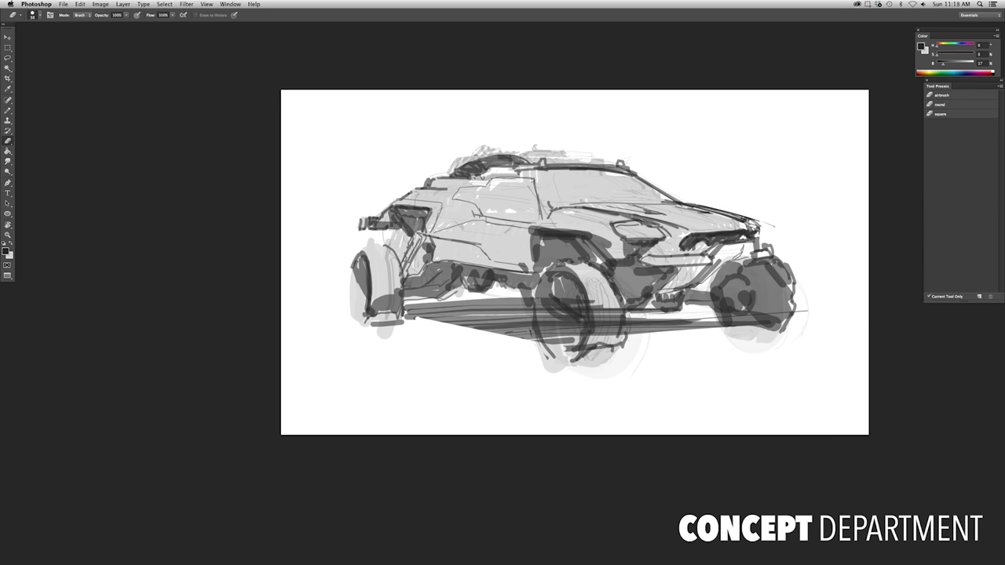
{"action": "key", "text": "b"}
{"action": "left_click_drag", "start_coordinate": [605, 332], "coordinate": [746, 337]}
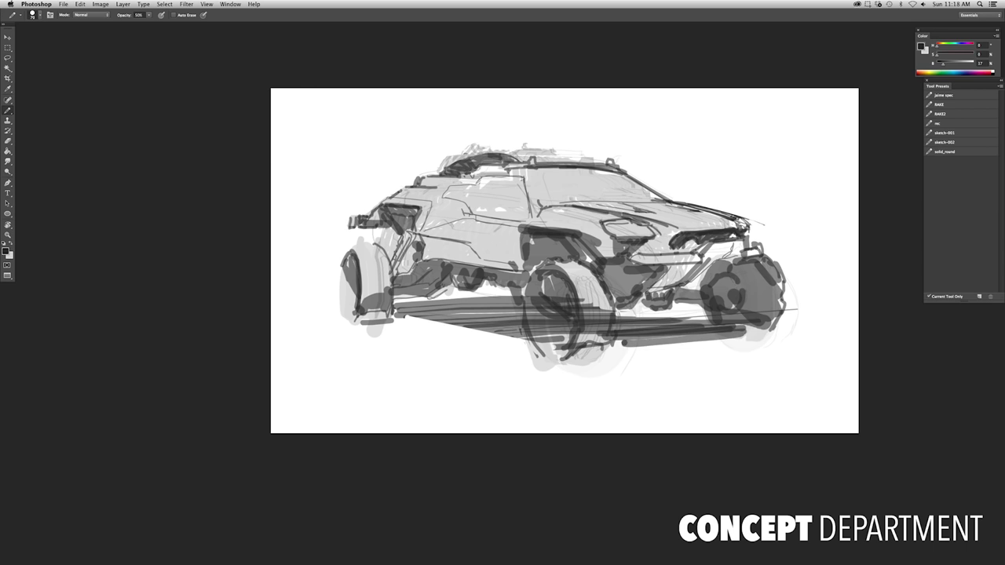
{"action": "left_click_drag", "start_coordinate": [639, 338], "coordinate": [785, 333]}
{"action": "key", "text": "e"}
{"action": "mouse_move", "coordinate": [534, 297]}
{"action": "left_mouse_down"}
{"action": "mouse_move", "coordinate": [537, 342]}
{"action": "mouse_move", "coordinate": [601, 350]}
{"action": "left_mouse_up"}
Select and transform the rear wheel's ground shadow area, and flip the canvas horizontally
{"action": "key", "text": "ctrl+minus"}
{"action": "key", "text": "l"}
{"action": "left_click_drag", "start_coordinate": [381, 272], "coordinate": [554, 343]}
{"action": "key", "text": "ctrl+t"}
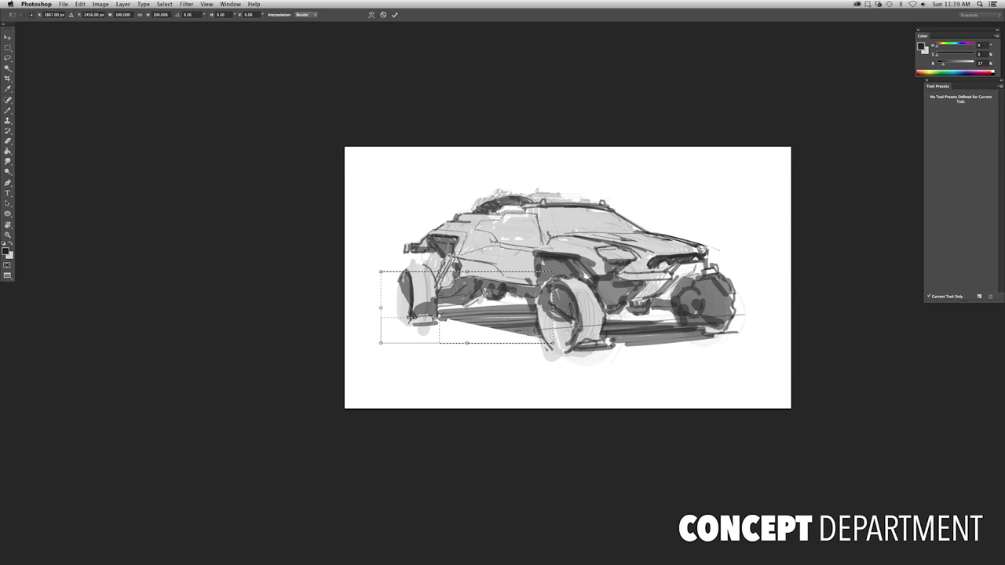
{"action": "key", "text": "Return"}
{"action": "left_click", "coordinate": [101, 4]}
{"action": "left_click", "coordinate": [259, 118]}
{"action": "key", "text": "ctrl+plus"}
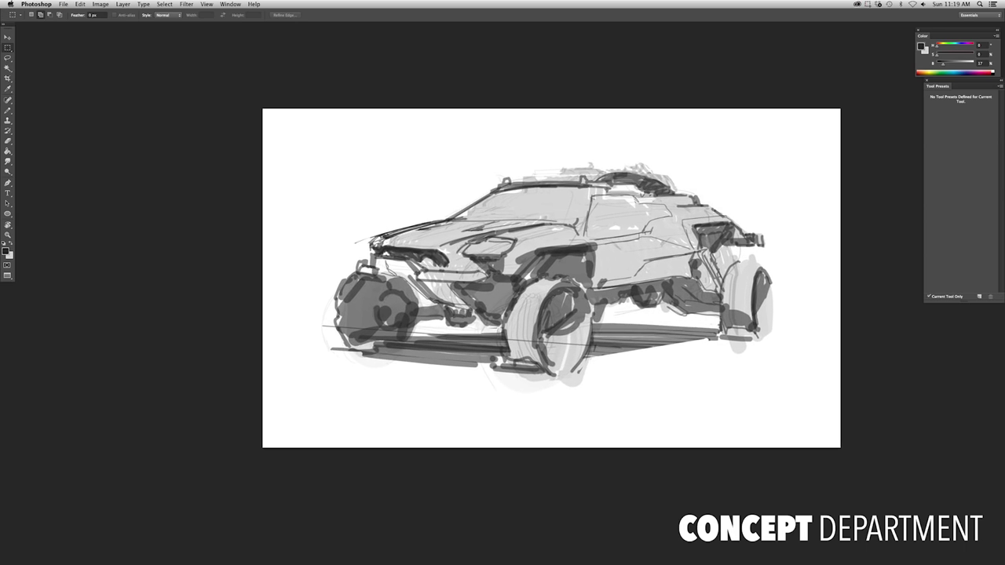
Select both front wheels with their ground shadow and transform them so they sit lower beneath the nose
{"action": "key", "text": "l"}
{"action": "mouse_move", "coordinate": [336, 272]}
{"action": "left_mouse_down"}
{"action": "mouse_move", "coordinate": [284, 311]}
{"action": "mouse_move", "coordinate": [711, 346]}
{"action": "left_mouse_up"}
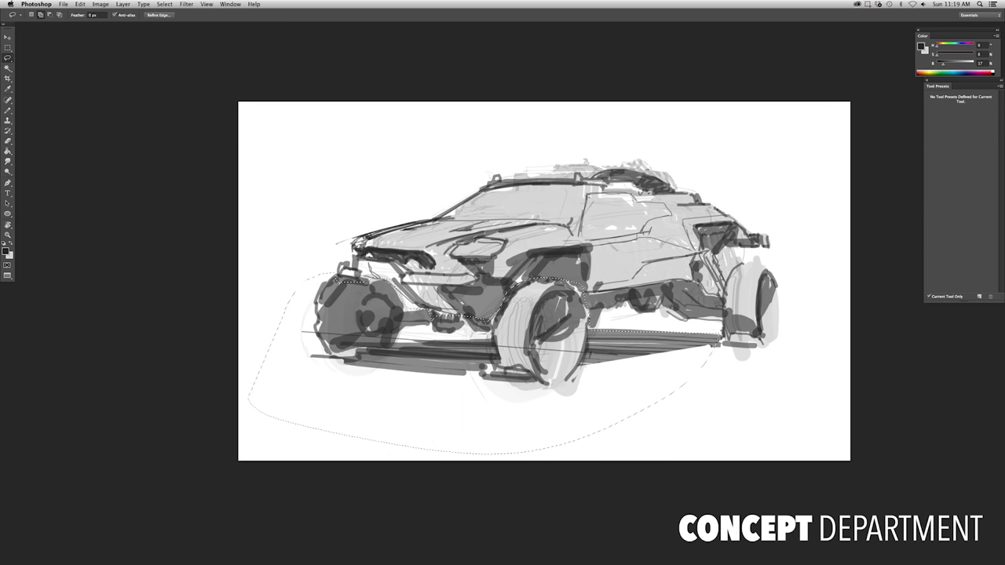
{"action": "right_click", "coordinate": [402, 353]}
{"action": "left_click", "coordinate": [439, 419]}
{"action": "left_click_drag", "start_coordinate": [299, 342], "coordinate": [308, 347]}
{"action": "key", "text": "Return"}
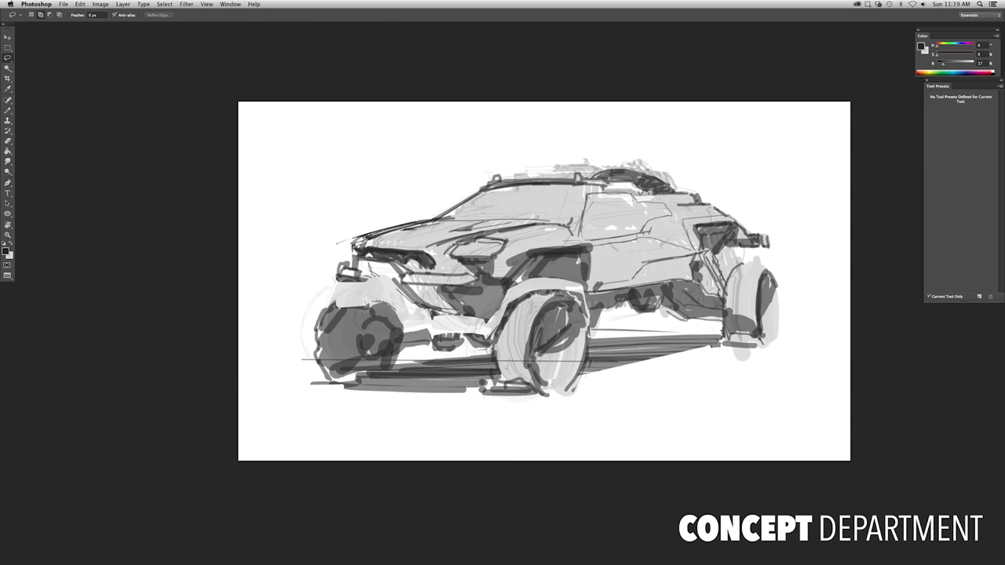
Transform the far front wheel and its ground shadow so they sit slightly higher
{"action": "left_click_drag", "start_coordinate": [432, 313], "coordinate": [472, 330]}
{"action": "key", "text": "ctrl+t"}
{"action": "left_click_drag", "start_coordinate": [276, 362], "coordinate": [275, 350]}
{"action": "key", "text": "Return"}
Clean up and redraw the front suspension beneath the nose with dark strokes, and flip the canvas horizontally
{"action": "key", "text": "b"}
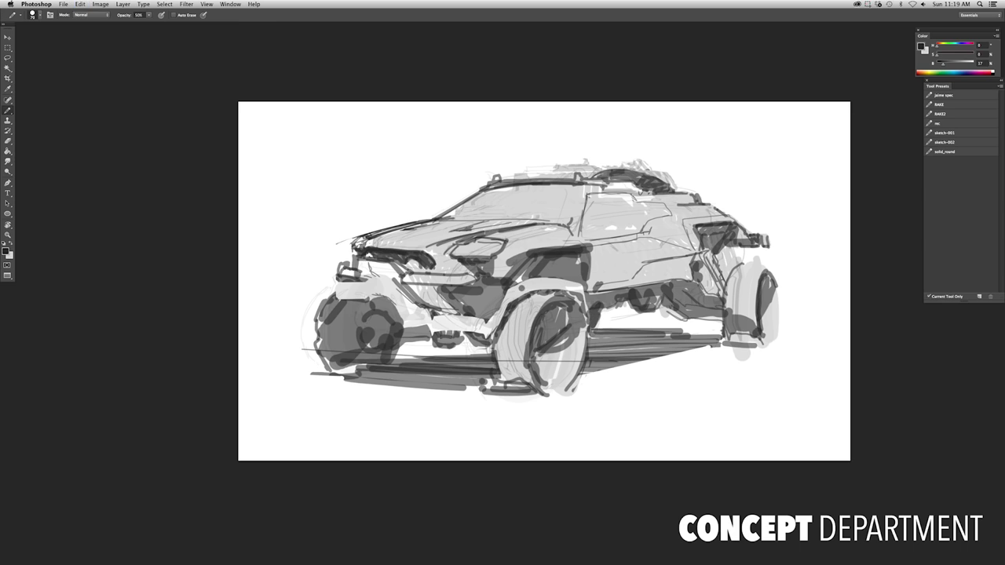
{"action": "key", "text": "w"}
{"action": "key", "text": "shift+w"}
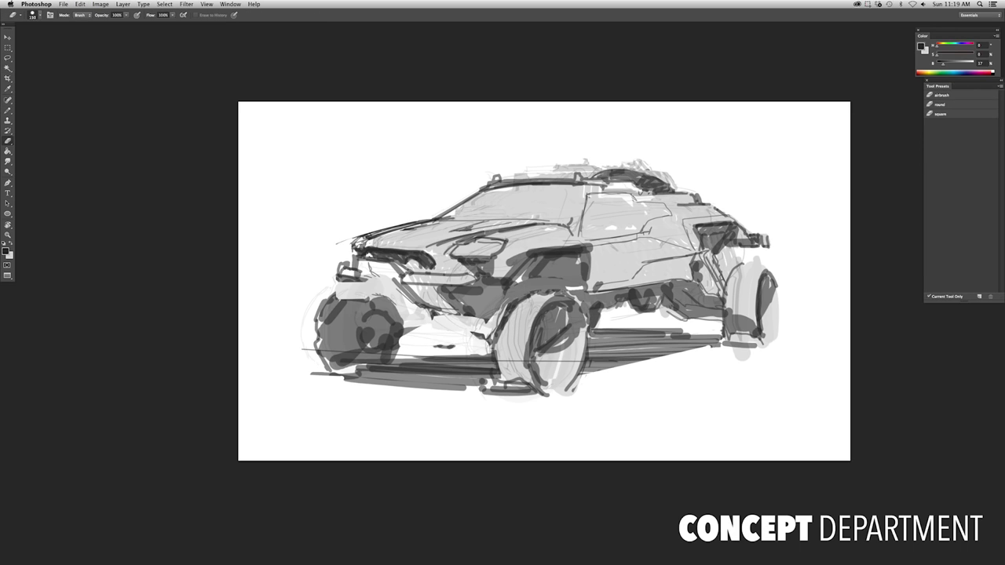
{"action": "key", "text": "b"}
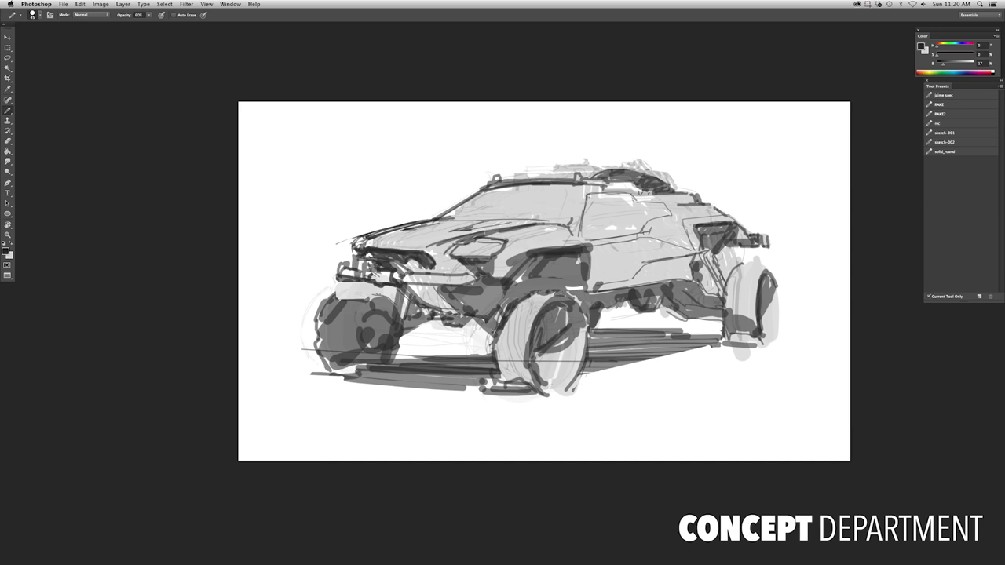
{"action": "key", "text": "super+shift+h"}
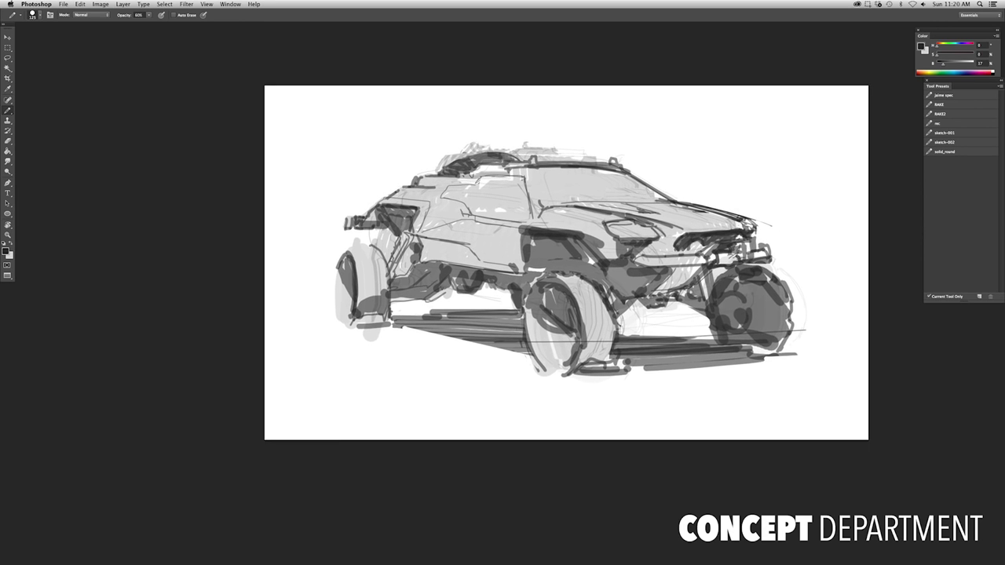
Warp the whole vehicle, pulling the rear wheel down and outward and stretching the front end outward
{"action": "key", "text": "super+t"}
{"action": "right_click", "coordinate": [442, 315]}
{"action": "left_click", "coordinate": [448, 353]}
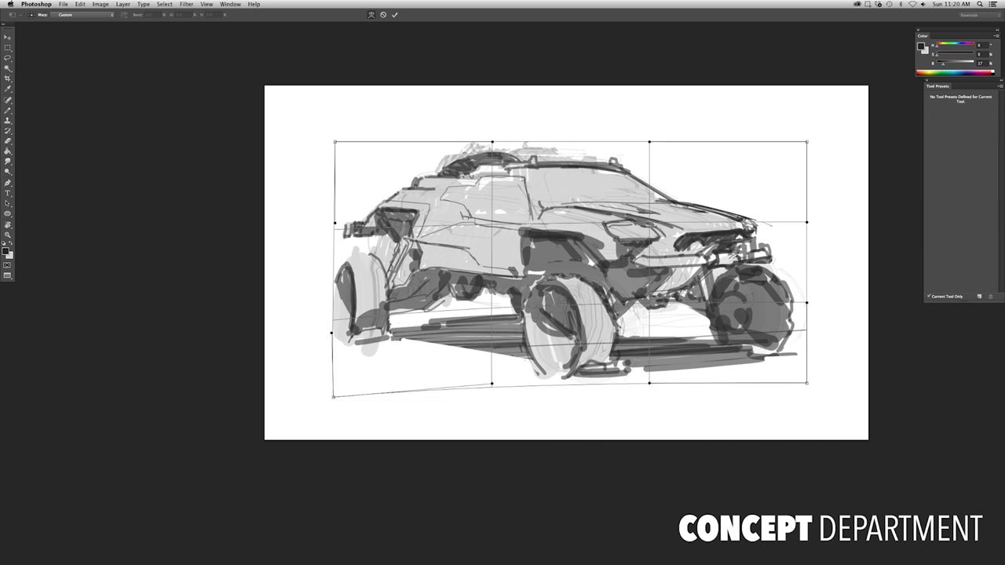
{"action": "left_click_drag", "start_coordinate": [333, 318], "coordinate": [322, 335]}
{"action": "left_click_drag", "start_coordinate": [807, 302], "coordinate": [857, 302]}
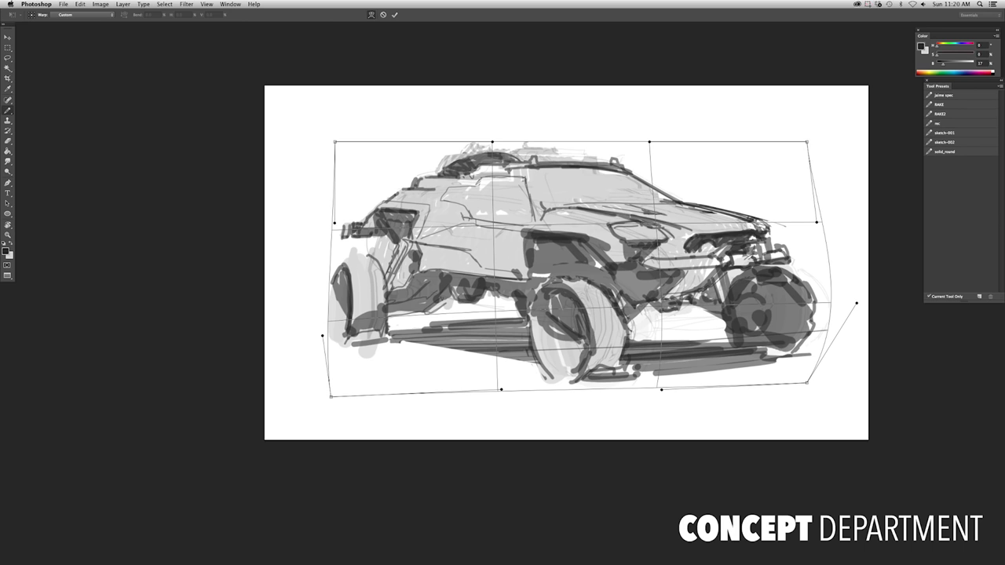
{"action": "key", "text": "Return"}
Erase the loose sketch strokes above the vehicle's roof
{"action": "key", "text": "e"}
{"action": "key", "text": "super+shift+h"}
{"action": "key", "text": "super+equal"}
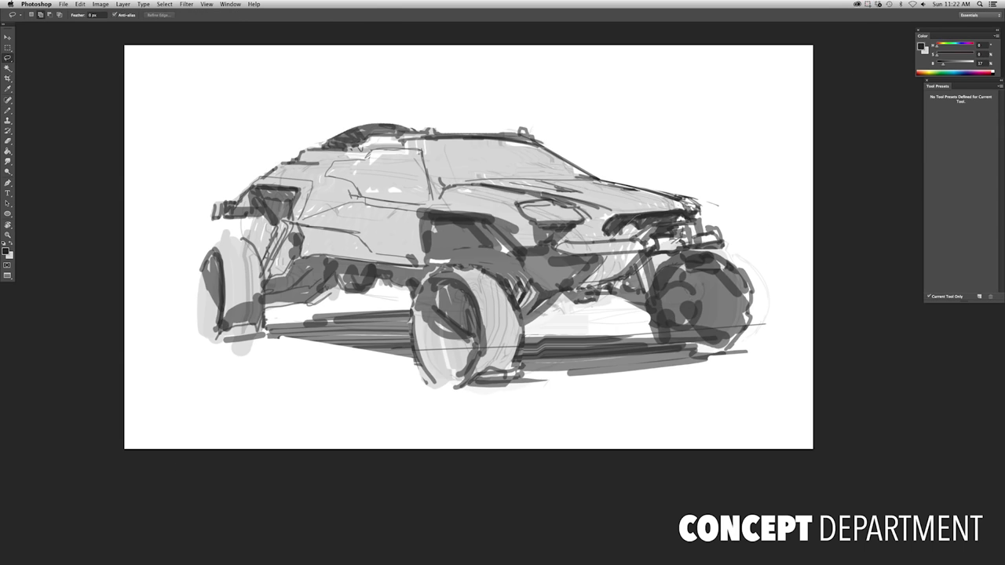
Select the front of the hood and smudge the area around the grille and headlight at 100% strength
{"action": "left_click_drag", "start_coordinate": [716, 206], "coordinate": [710, 214]}
{"action": "key", "text": "r"}
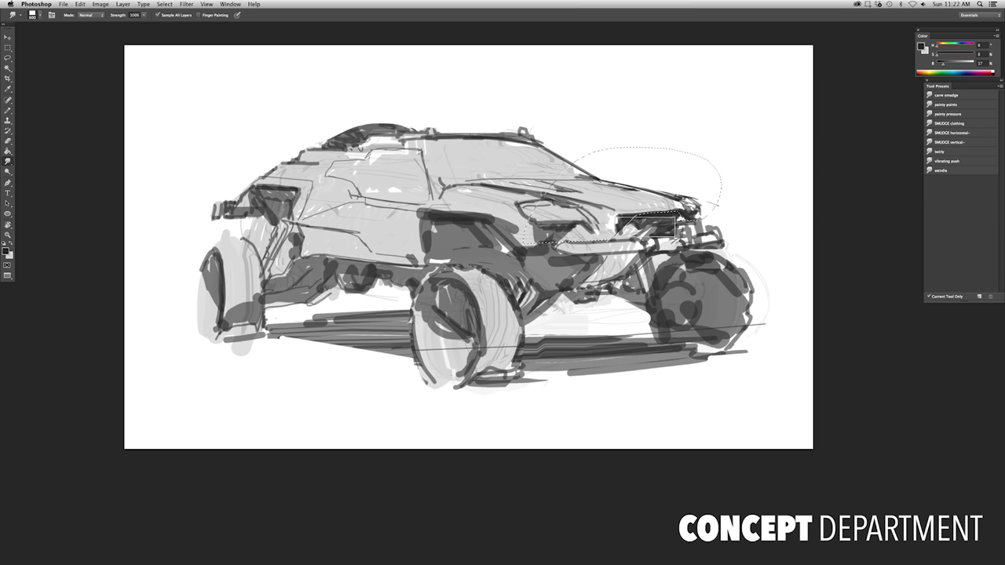
{"action": "key", "text": "super+minus"}
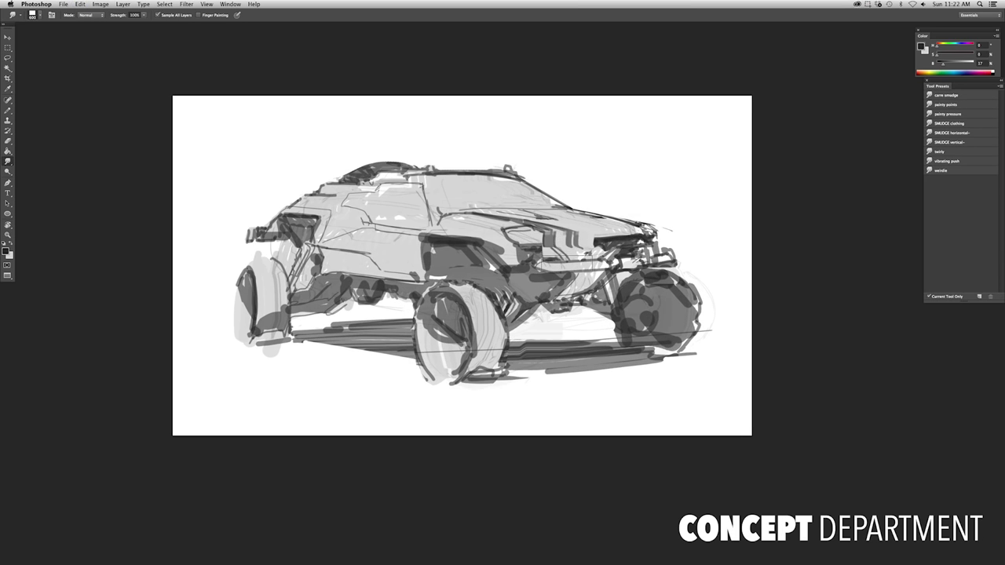
{"action": "scroll", "coordinate": [483, 269], "scroll_direction": "left", "scroll_amount": 2}
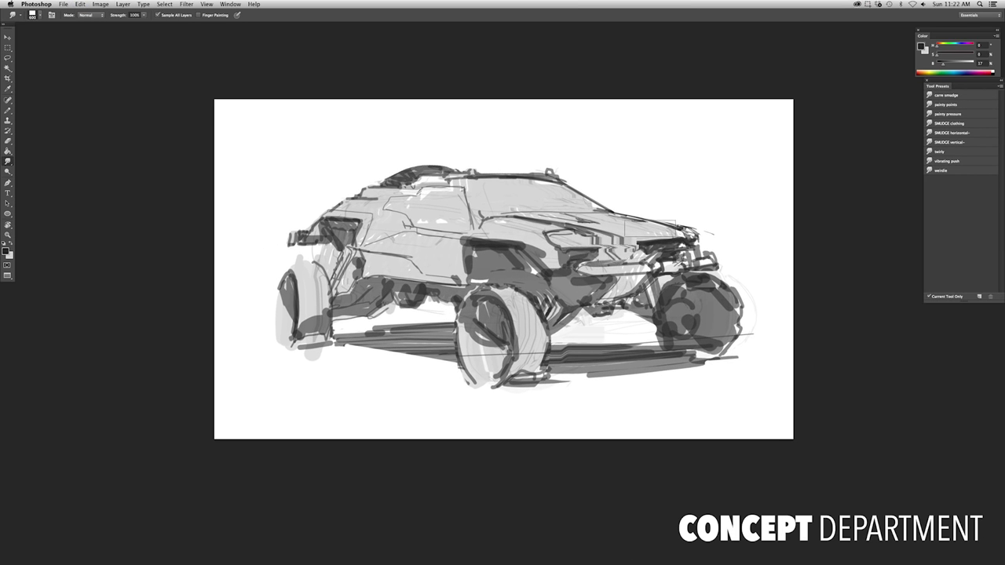
{"action": "scroll", "coordinate": [507, 268], "scroll_direction": "left", "scroll_amount": 1}
{"action": "scroll", "coordinate": [510, 268], "scroll_direction": "right", "scroll_amount": 4}
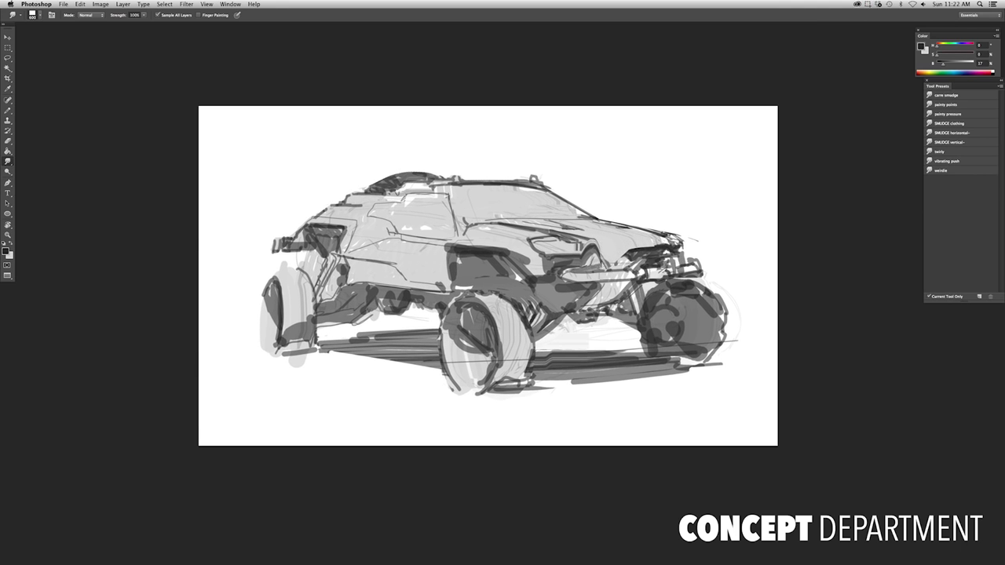
Select the far headlight opening and paint a white lamp inside it
{"action": "key", "text": "super+plus"}
{"action": "key", "text": "l"}
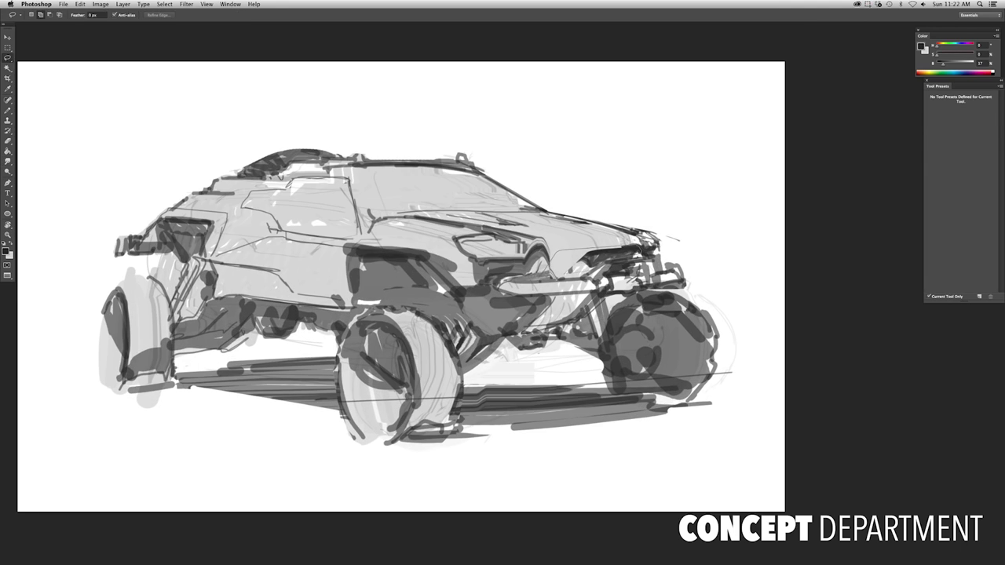
{"action": "key", "text": "b"}
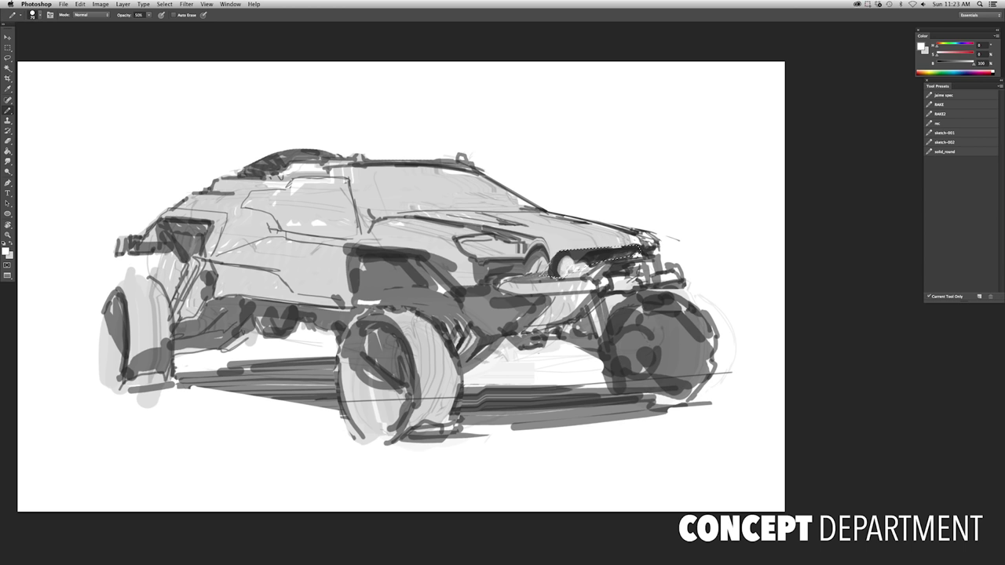
{"action": "key", "text": "x"}
{"action": "scroll", "coordinate": [455, 311], "scroll_direction": "down", "scroll_amount": 3}
{"action": "scroll", "coordinate": [456, 310], "scroll_direction": "up", "scroll_amount": 2}
{"action": "key", "text": "e"}
{"action": "scroll", "coordinate": [456, 310], "scroll_direction": "down", "scroll_amount": 1}
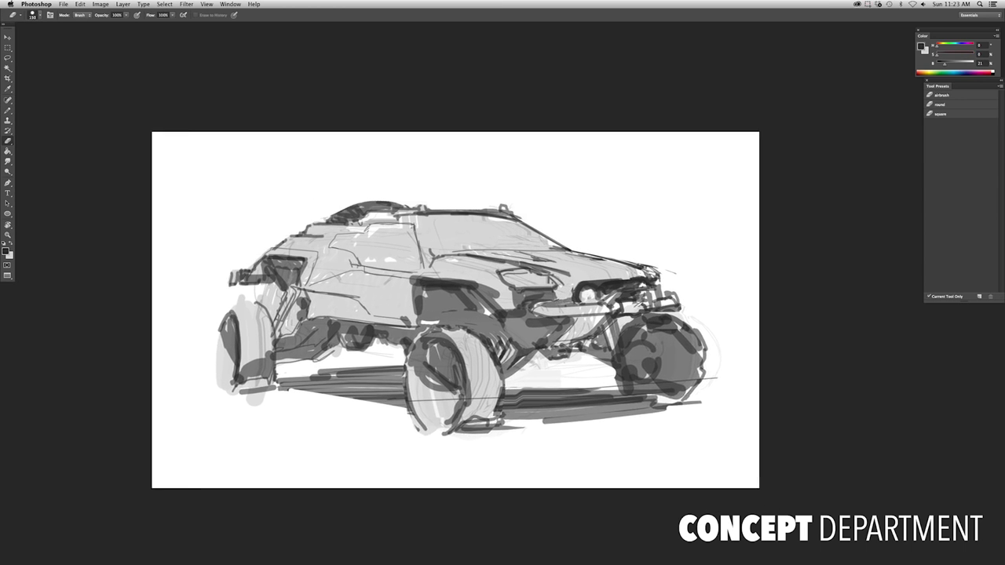
Select and scale a dark detail at the front tip of the hood, and clear the selection
{"action": "scroll", "coordinate": [455, 311], "scroll_direction": "left", "scroll_amount": 2}
{"action": "scroll", "coordinate": [456, 310], "scroll_direction": "down", "scroll_amount": 3}
{"action": "scroll", "coordinate": [456, 310], "scroll_direction": "up", "scroll_amount": 3}
{"action": "key", "text": "l"}
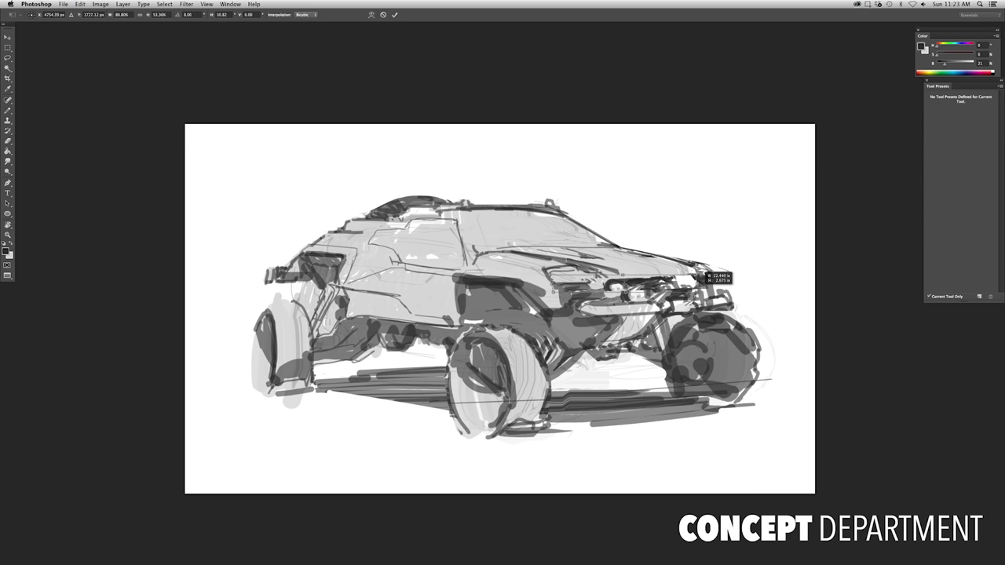
{"action": "key", "text": "ctrl+d"}
{"action": "scroll", "coordinate": [495, 310], "scroll_direction": "right", "scroll_amount": 1}
{"action": "key", "text": "b"}
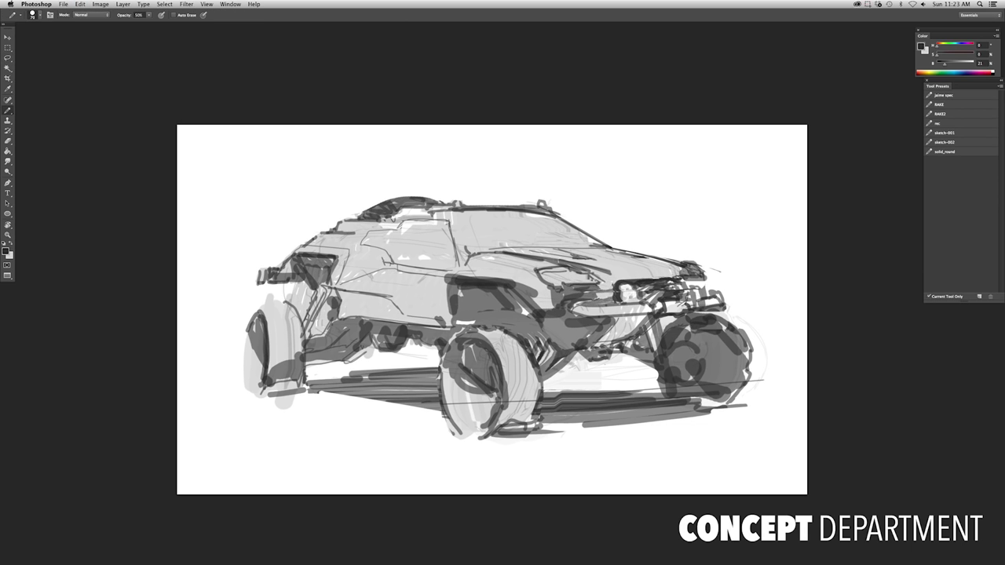
Flip the canvas horizontally, select the hood and bumper, and warp the nose outward
{"action": "scroll", "coordinate": [492, 310], "scroll_direction": "down", "scroll_amount": 2}
{"action": "key", "text": "h"}
{"action": "scroll", "coordinate": [492, 310], "scroll_direction": "up", "scroll_amount": 1}
{"action": "key", "text": "0"}
{"action": "key", "text": "x"}
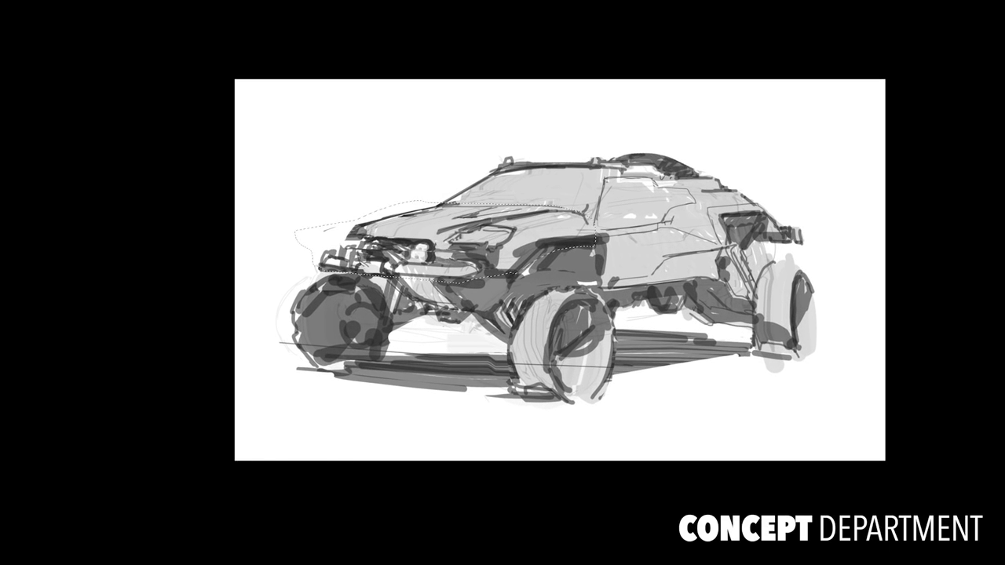
{"action": "key", "text": "ctrl+t"}
{"action": "right_click", "coordinate": [292, 247]}
{"action": "left_click", "coordinate": [314, 308]}
{"action": "left_click_drag", "start_coordinate": [307, 206], "coordinate": [295, 201]}
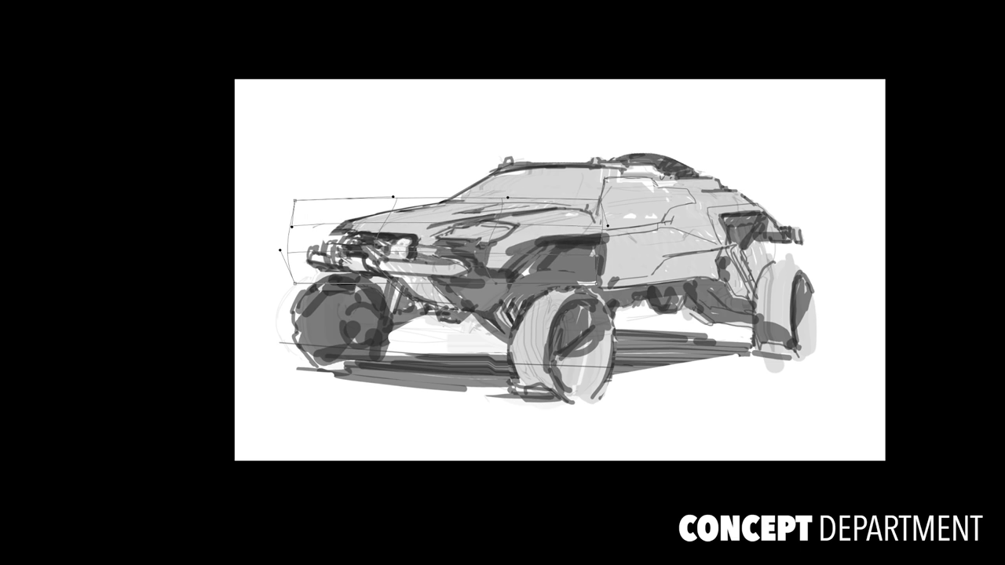
{"action": "key", "text": "Return"}
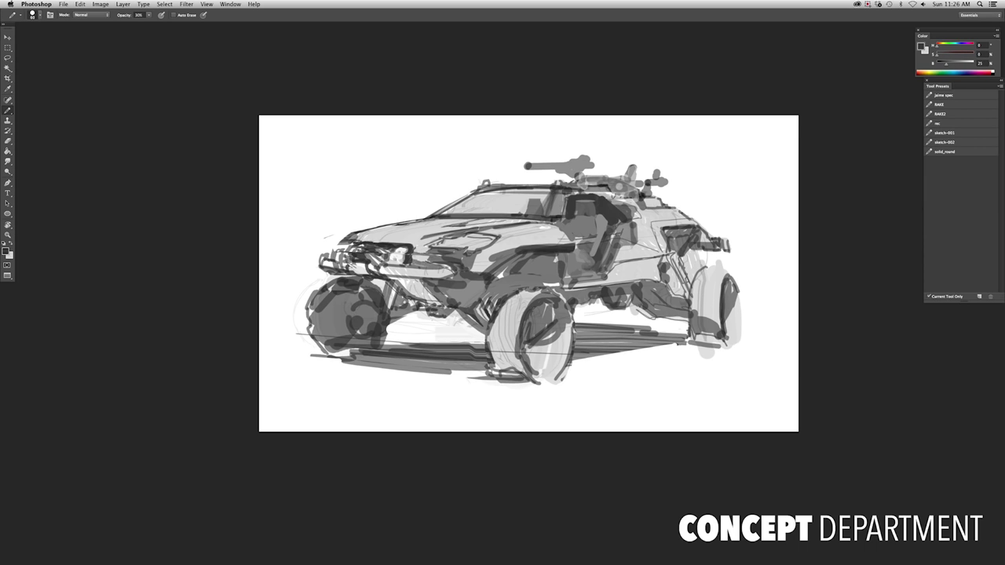
Define the near headlight recess on the hood with grey and dark strokes
{"action": "key", "text": "l"}
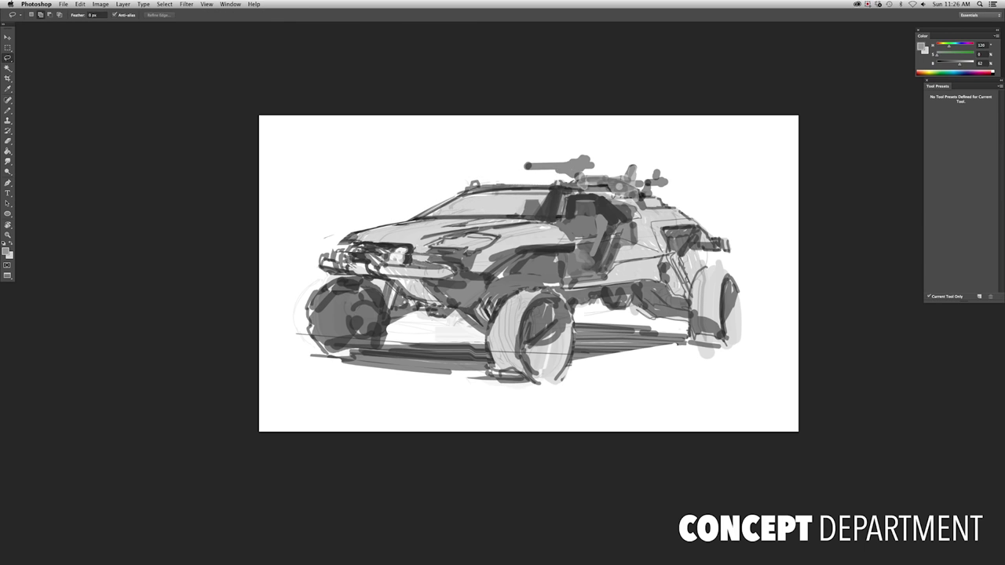
{"action": "key", "text": "ctrl+minus"}
{"action": "key", "text": "ctrl+plus"}
{"action": "key", "text": "ctrl+plus"}
{"action": "key", "text": "b"}
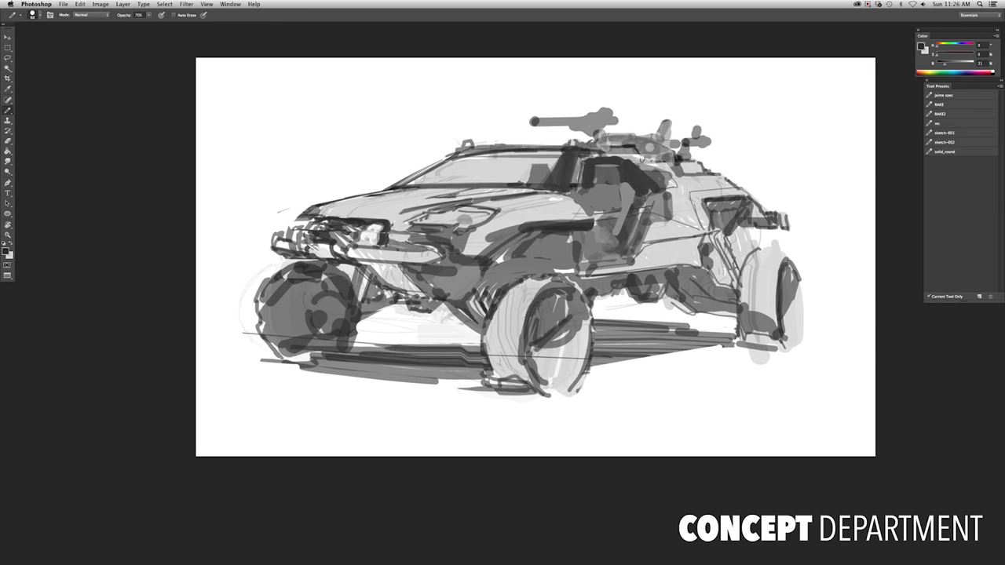
{"action": "key", "text": "ctrl+minus"}
Add small white highlights inside the near headlight and flip the canvas horizontally
{"action": "key", "text": "x"}
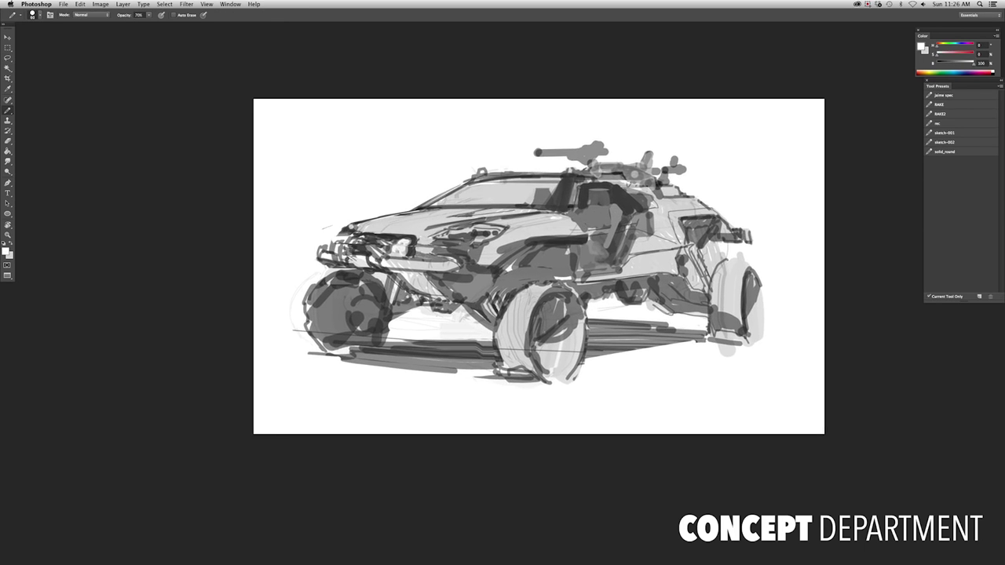
{"action": "key", "text": "l"}
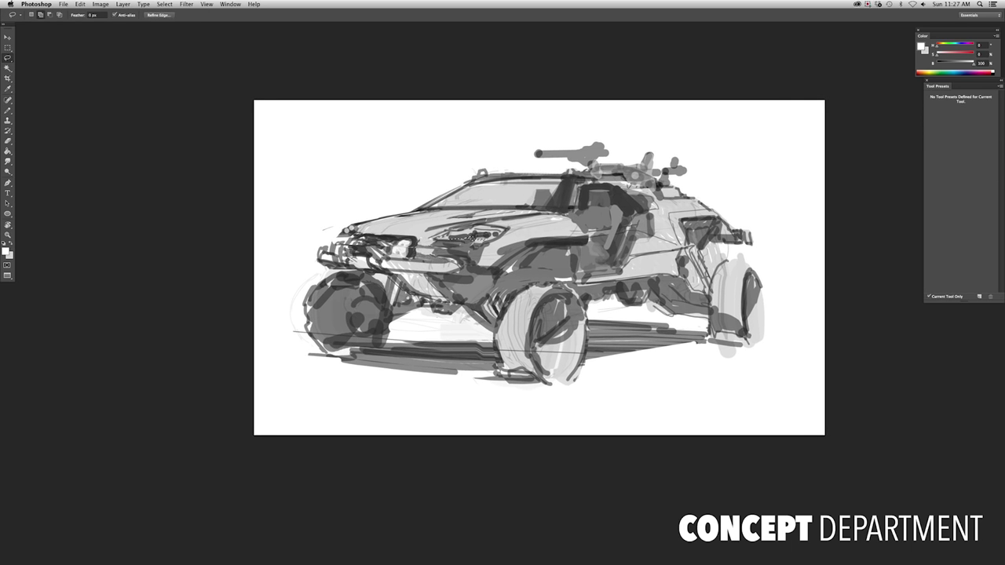
{"action": "key", "text": "b"}
{"action": "key", "text": "ctrl+plus"}
{"action": "key", "text": "ctrl+shift+h"}
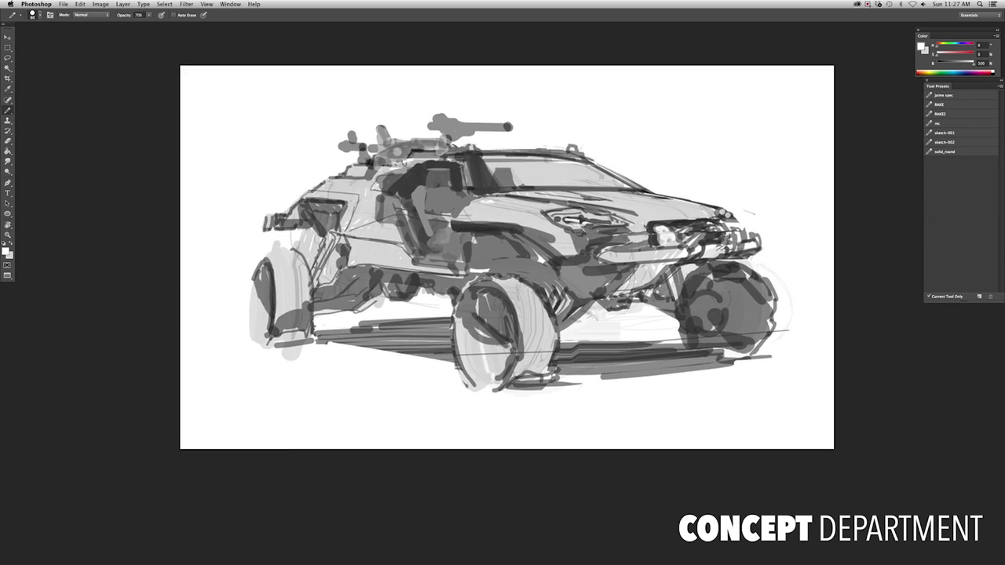
Paint a dark frame above the door opening and dark seat shapes behind the windshield
{"action": "scroll", "coordinate": [507, 257], "scroll_direction": "left", "scroll_amount": 2}
{"action": "left_click", "coordinate": [516, 174], "text": "alt"}
{"action": "left_click_drag", "start_coordinate": [451, 167], "coordinate": [531, 165]}
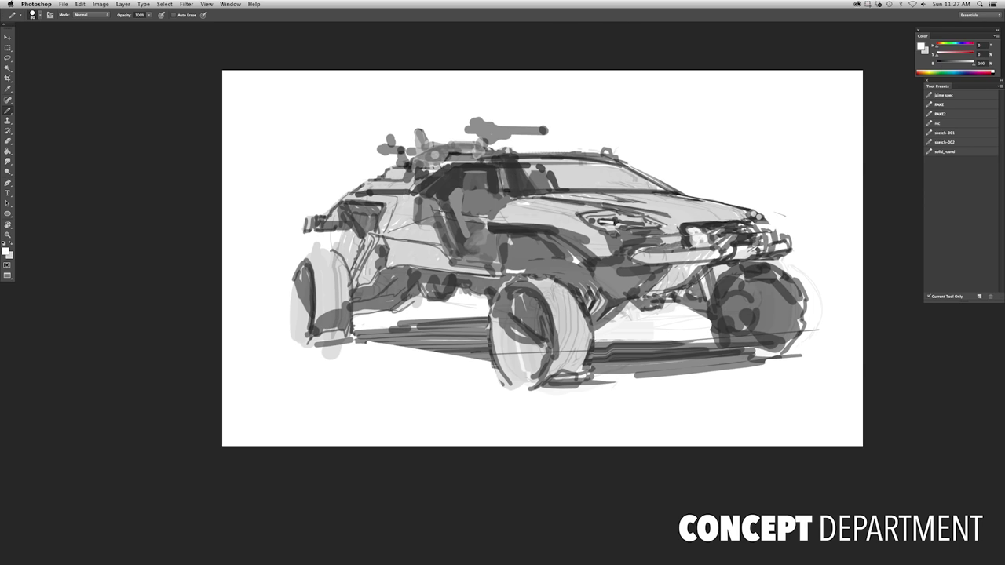
Paint out the equipment on the rear roof with a larger white brush and smudge the cabin's rear edge into shape
{"action": "key", "text": "bracketright"}
{"action": "key", "text": "bracketright"}
{"action": "key", "text": "bracketright"}
{"action": "key", "text": "bracketright"}
{"action": "key", "text": "bracketright"}
{"action": "key", "text": "bracketright"}
{"action": "key", "text": "bracketright"}
{"action": "key", "text": "r"}
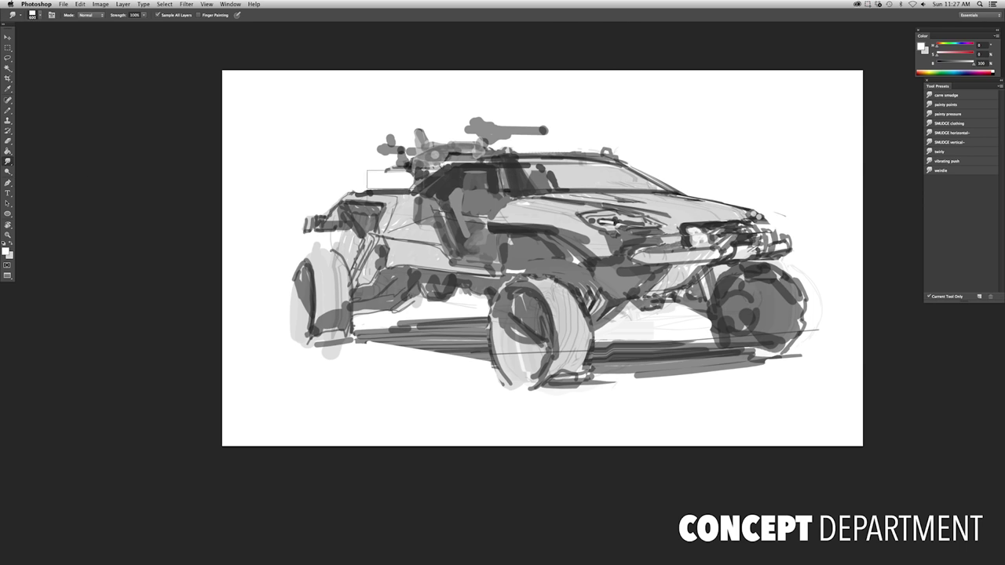
{"action": "mouse_move", "coordinate": [373, 182]}
{"action": "left_mouse_down"}
{"action": "mouse_move", "coordinate": [451, 149]}
{"action": "mouse_move", "coordinate": [510, 148]}
{"action": "mouse_move", "coordinate": [399, 165]}
{"action": "left_mouse_up"}
{"action": "key", "text": "e"}
{"action": "key", "text": "b"}
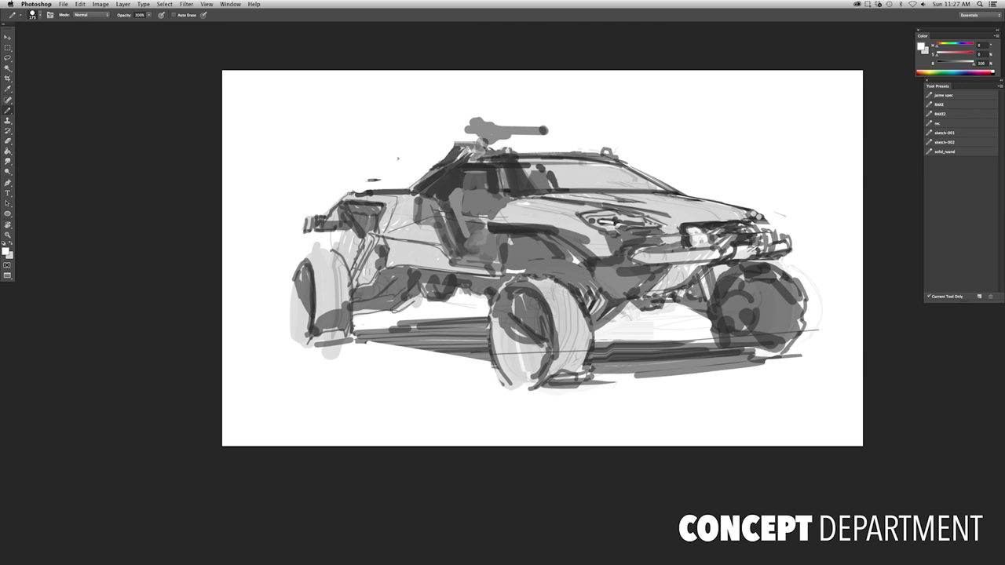
Add a small dark block on the roof above the windshield
{"action": "key", "text": "l"}
{"action": "scroll", "coordinate": [534, 251], "scroll_direction": "down", "scroll_amount": 1}
{"action": "key", "text": "b"}
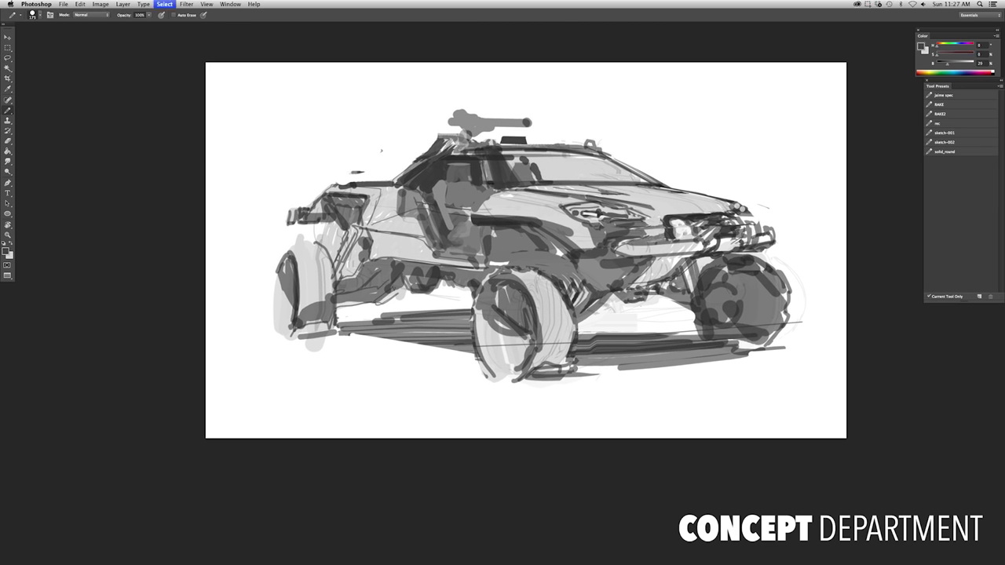
Lasso the cabin's dark rear edge, shift a copy backward along the sloping roofline, and flip the canvas horizontally
{"action": "scroll", "coordinate": [526, 250], "scroll_direction": "down", "scroll_amount": 2}
{"action": "scroll", "coordinate": [526, 250], "scroll_direction": "up", "scroll_amount": 1}
{"action": "key", "text": "l"}
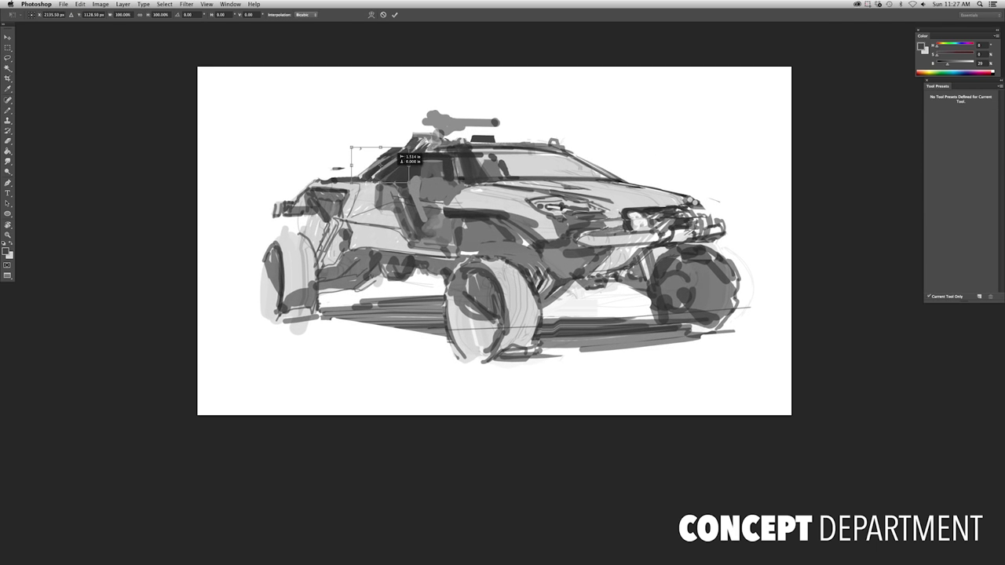
{"action": "key", "text": "super+shift+h"}
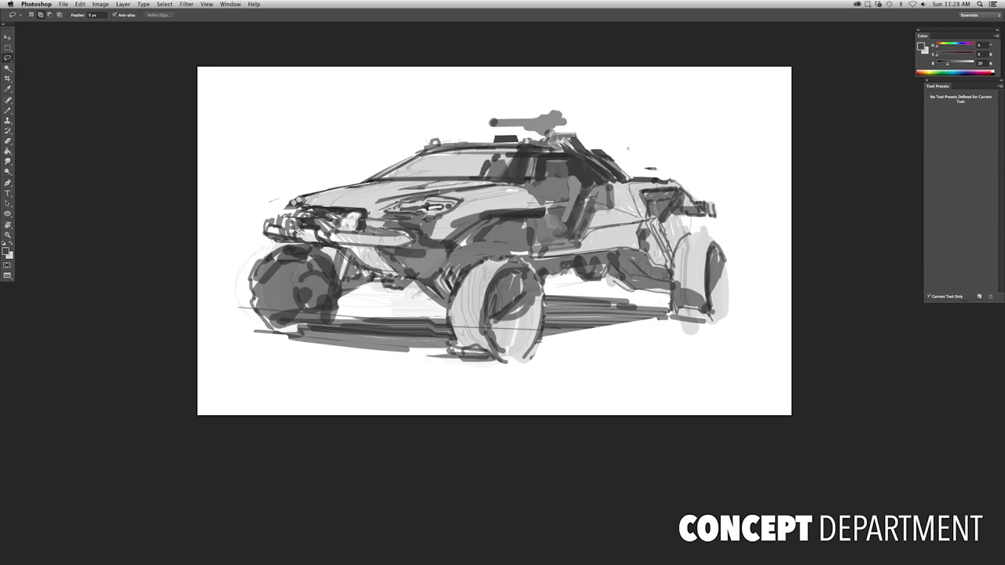
Trim the top edge of the rear deck with a straight white line behind the cabin
{"action": "scroll", "coordinate": [503, 236], "scroll_direction": "up", "scroll_amount": 1}
{"action": "key", "text": "b"}
{"action": "key", "text": "u"}
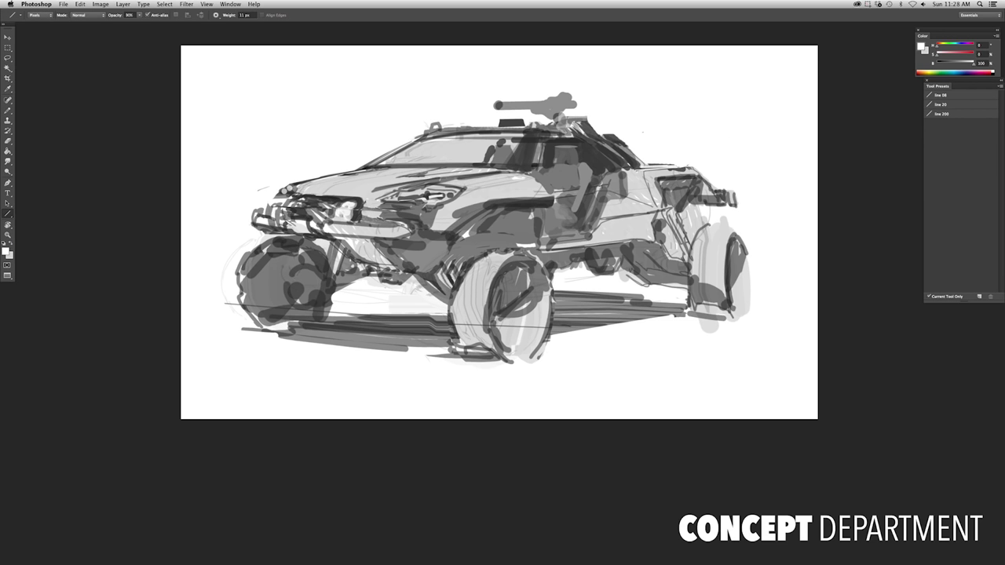
{"action": "left_click_drag", "start_coordinate": [649, 163], "coordinate": [801, 168]}
{"action": "left_click", "coordinate": [691, 162], "text": "alt"}
{"action": "key", "text": "super+equal"}
{"action": "key", "text": "super+0"}
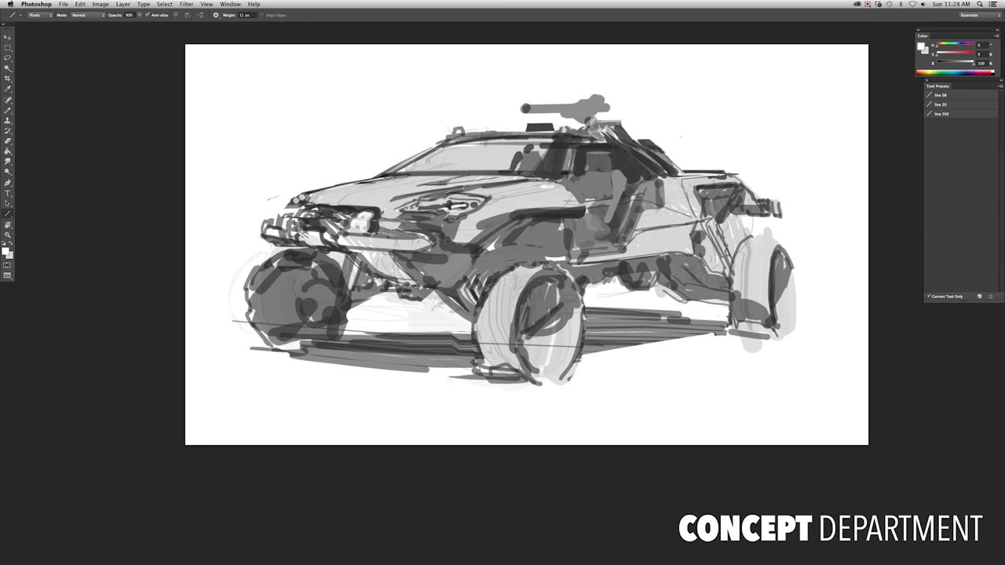
Smudge the near headlight's dark front edge forward towards the nose at 100% strength
{"action": "key", "text": "super+minus"}
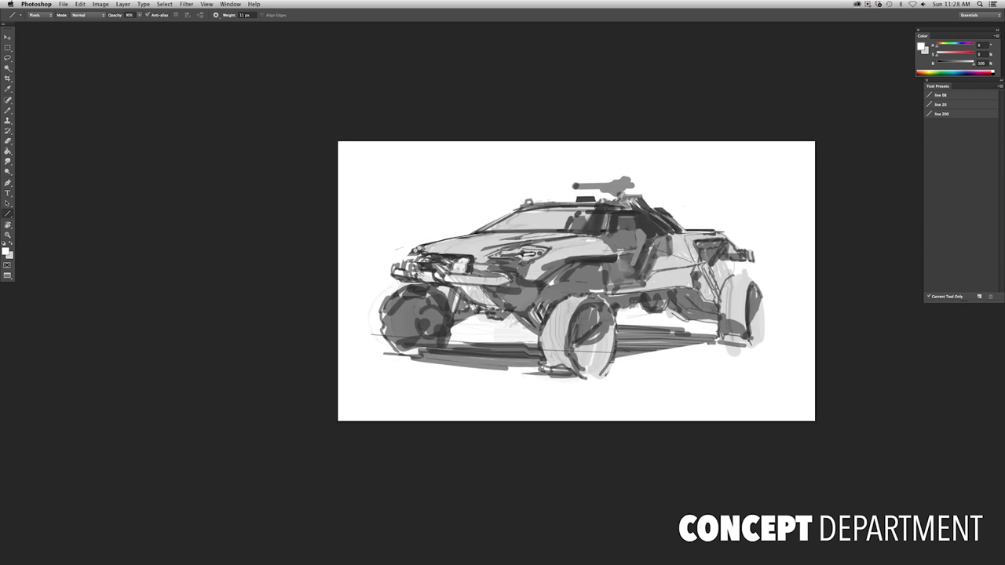
{"action": "key", "text": "r"}
{"action": "key", "text": "super+minus"}
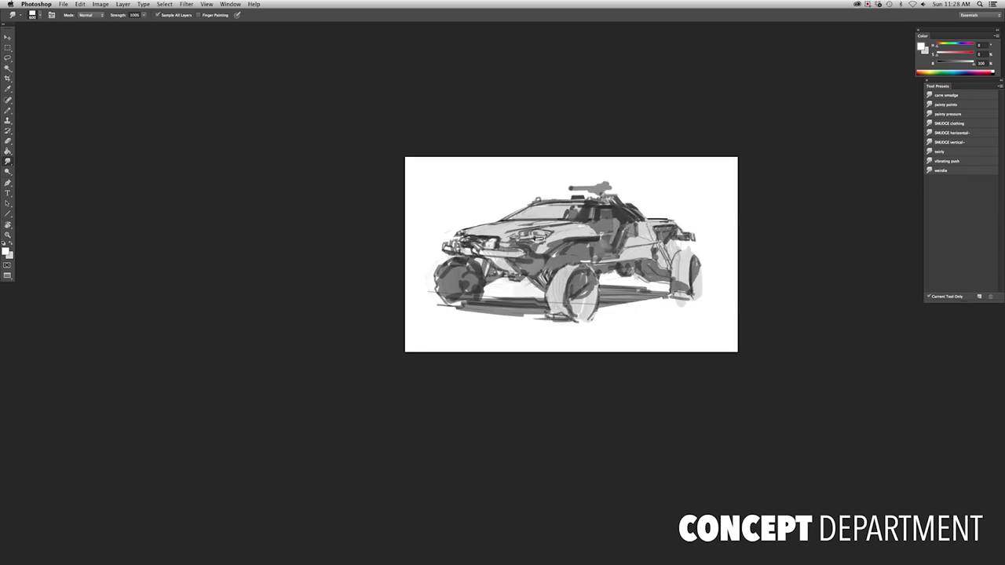
{"action": "key", "text": "super+equal"}
{"action": "left_click", "coordinate": [80, 4]}
{"action": "left_click", "coordinate": [117, 25]}
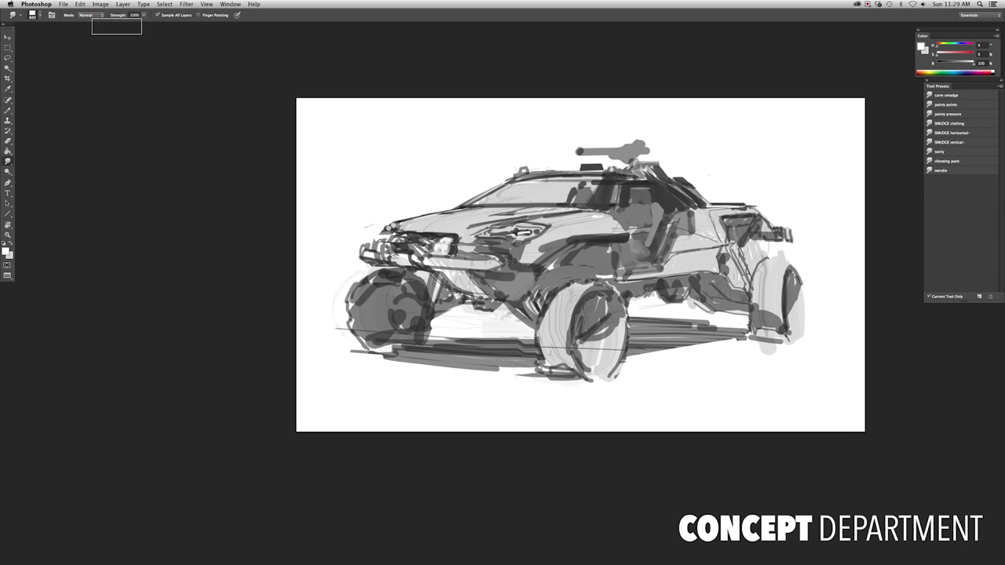
{"action": "mouse_move", "coordinate": [487, 239]}
{"action": "left_mouse_down"}
{"action": "mouse_move", "coordinate": [541, 228]}
{"action": "mouse_move", "coordinate": [452, 239]}
{"action": "left_mouse_up"}
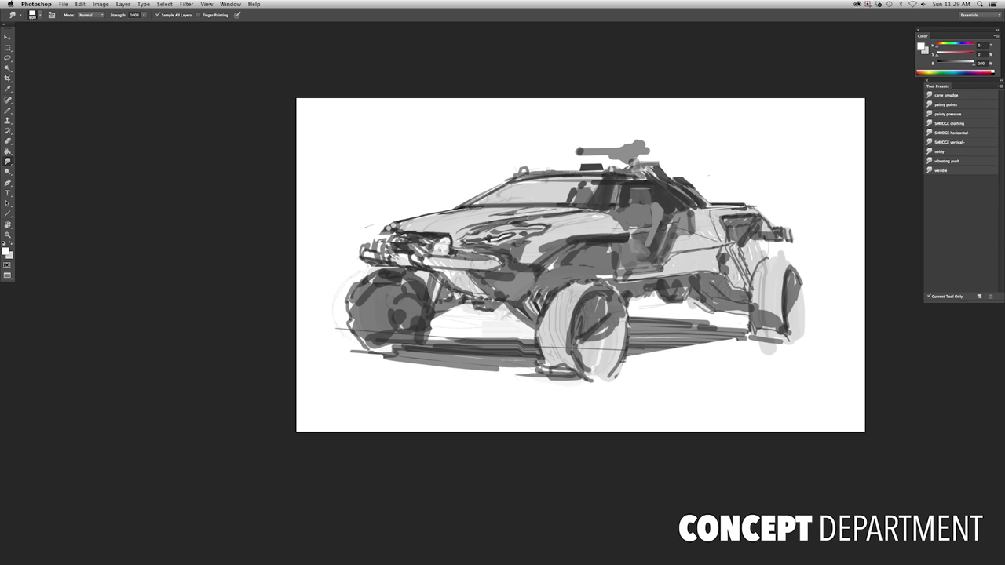
{"action": "left_click_drag", "start_coordinate": [472, 275], "coordinate": [409, 274]}
Flip the canvas horizontally, return to full-screen view and toggle the last headlight smudge for comparison
{"action": "key", "text": "shift+f"}
{"action": "key", "text": "super+shift+h"}
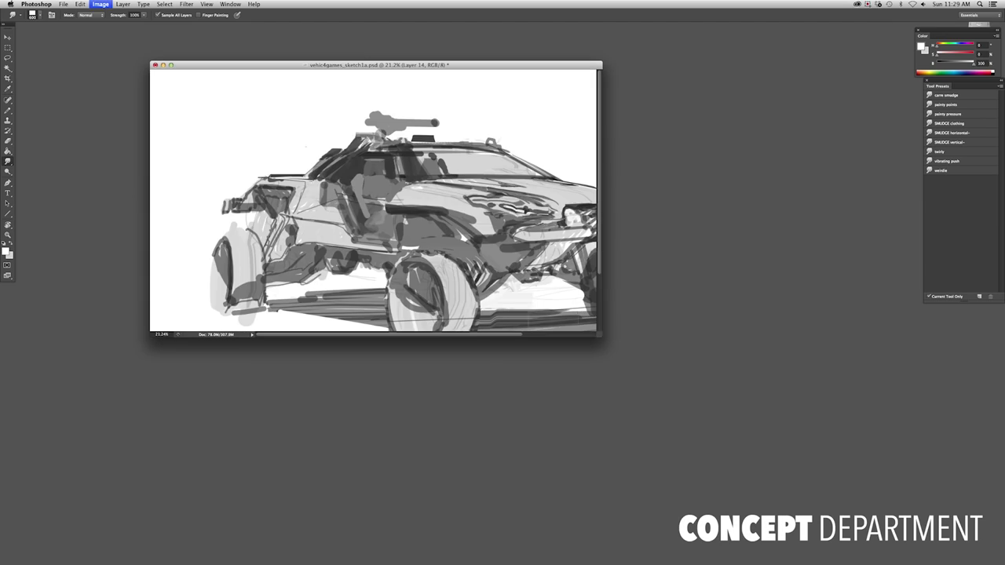
{"action": "key", "text": "f"}
{"action": "key", "text": "super+z"}
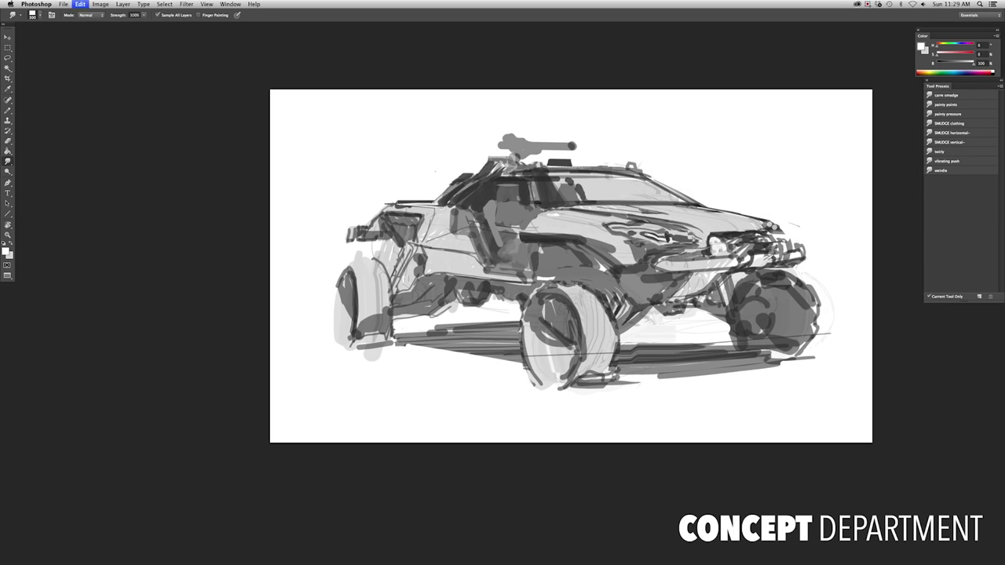
{"action": "key", "text": "super+z"}
{"action": "key", "text": "super+z"}
Paint a near-white strip and dark grey lamp details inside the near headlight
{"action": "scroll", "coordinate": [647, 259], "scroll_direction": "up", "scroll_amount": 3}
{"action": "key", "text": "b"}
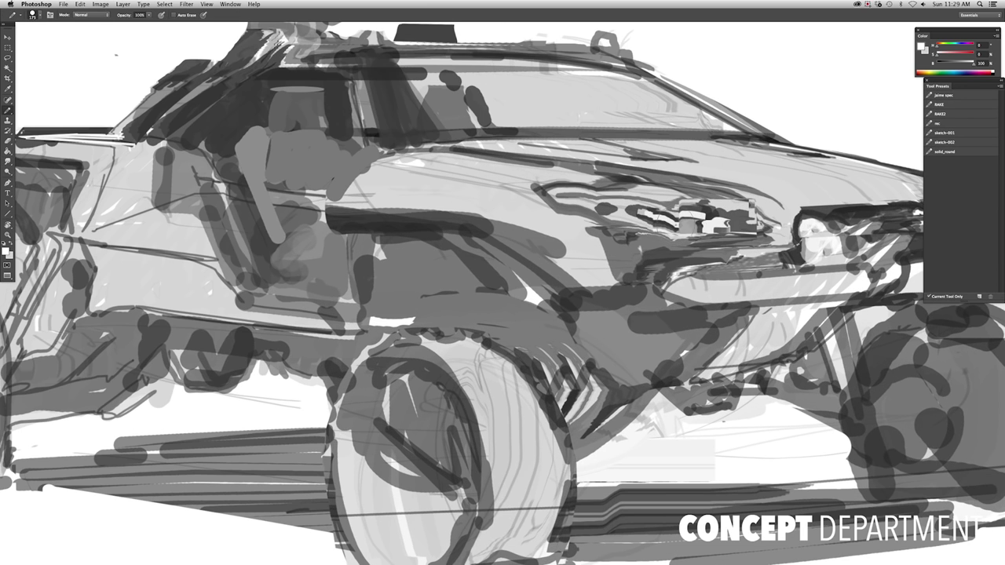
{"action": "left_click", "coordinate": [693, 223], "text": "alt"}
{"action": "key", "text": "5"}
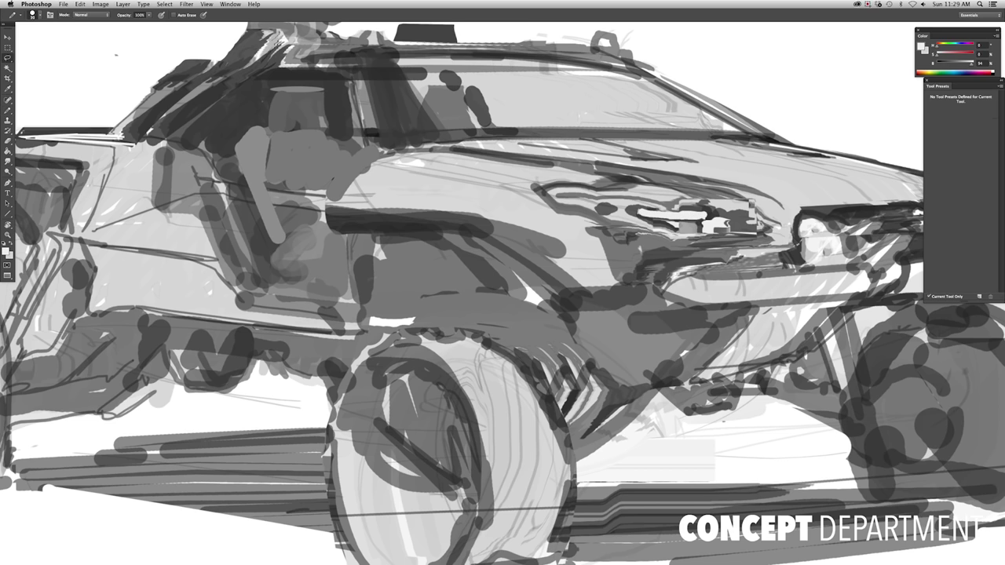
{"action": "left_click", "coordinate": [707, 210], "text": "alt"}
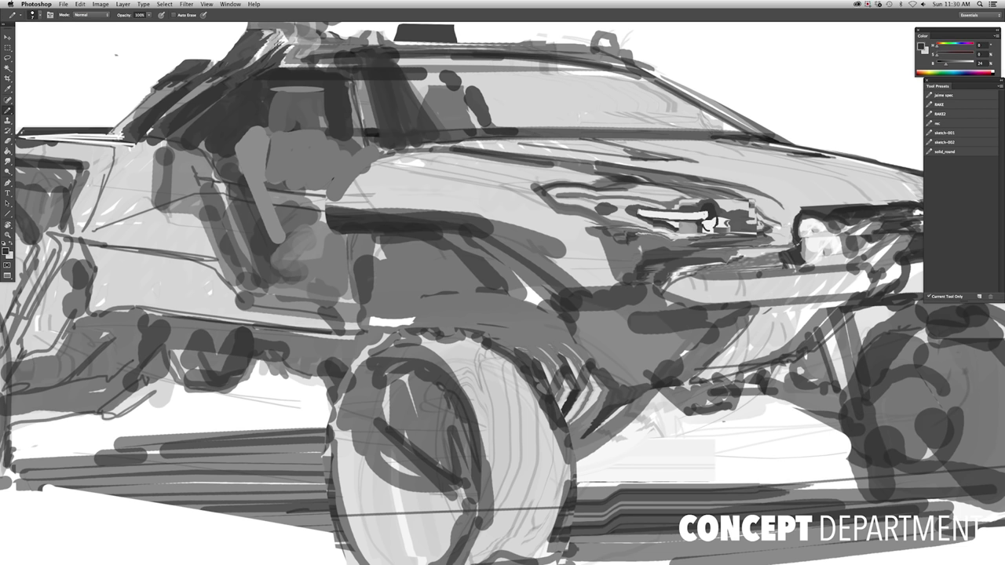
{"action": "key", "text": "h"}
{"action": "left_click_drag", "start_coordinate": [709, 222], "coordinate": [710, 208]}
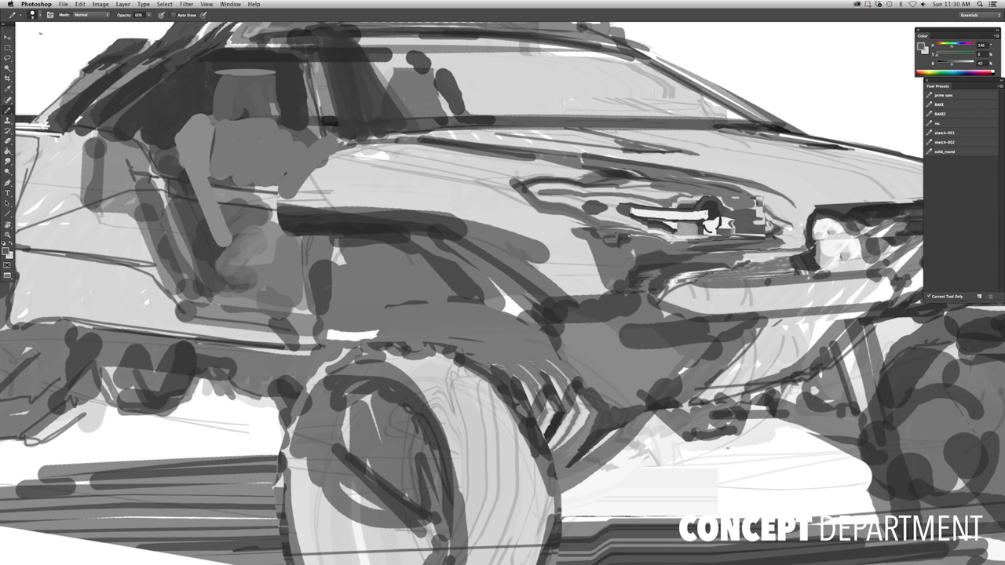
{"action": "key", "text": "super+0"}
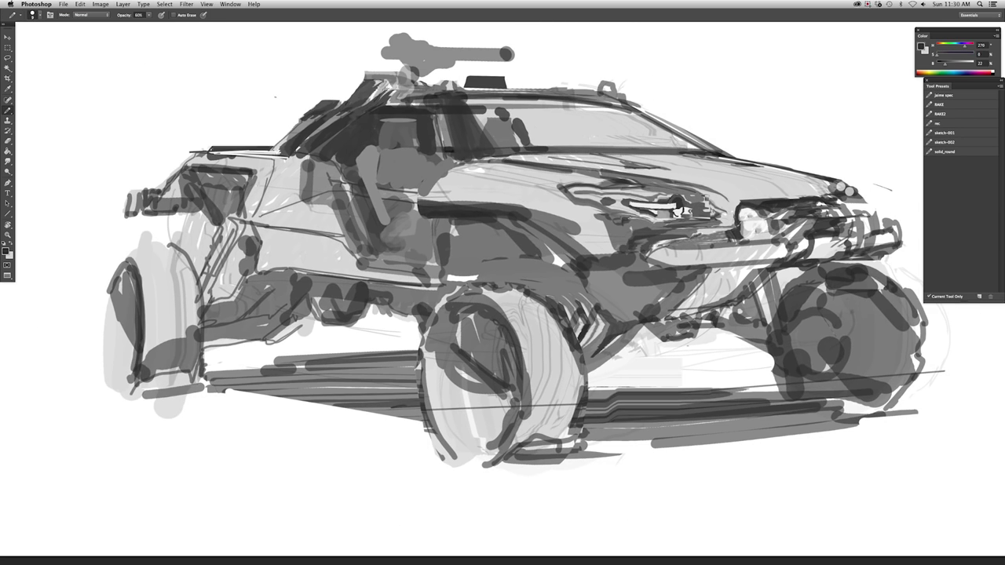
{"action": "left_click", "coordinate": [868, 4]}
{"action": "left_click", "coordinate": [895, 28]}
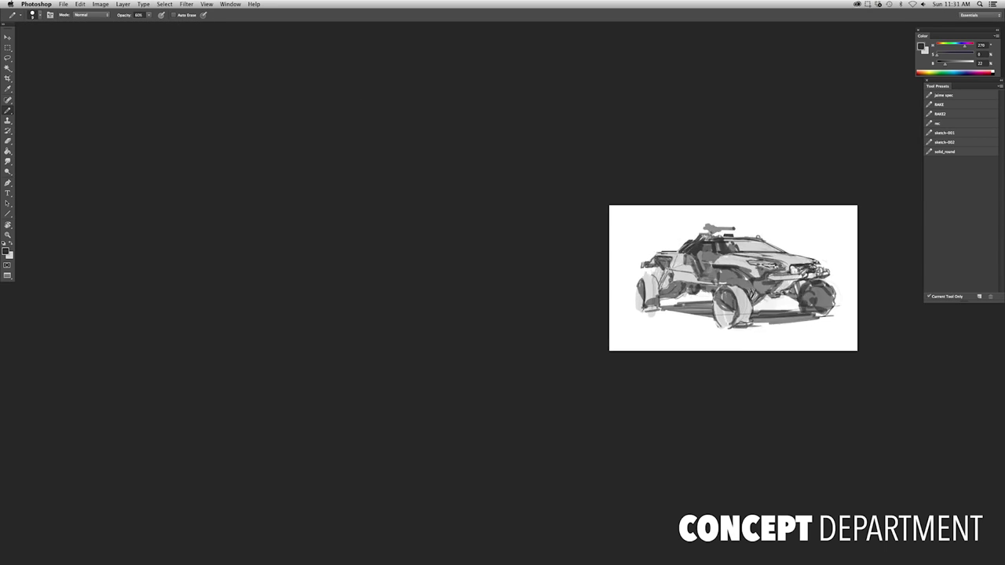
{"action": "key", "text": "super+minus"}
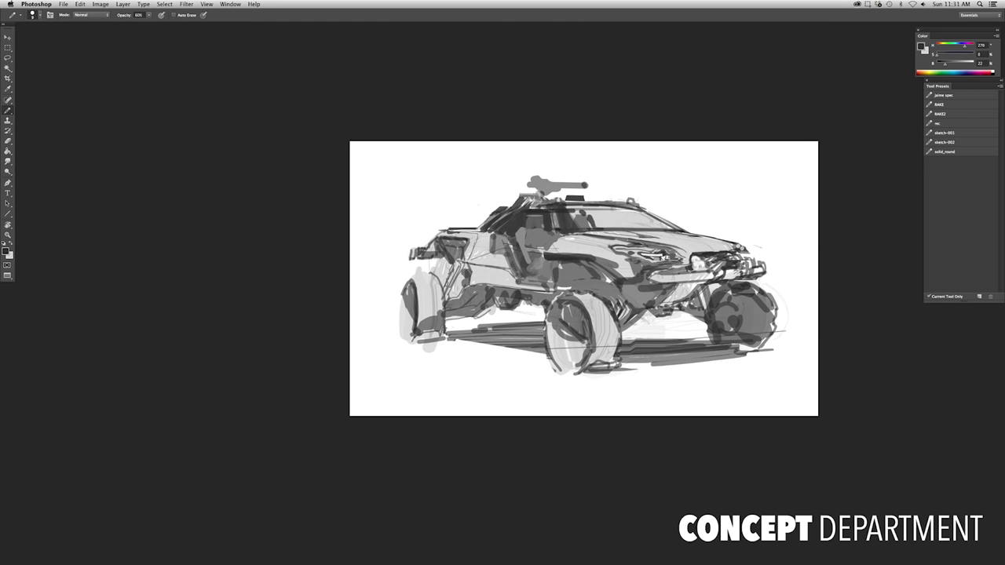
Draw a small dark ring around the lamp in the near headlight with the Custom Shape tool
{"action": "key", "text": "super+0"}
{"action": "key", "text": "shift+u"}
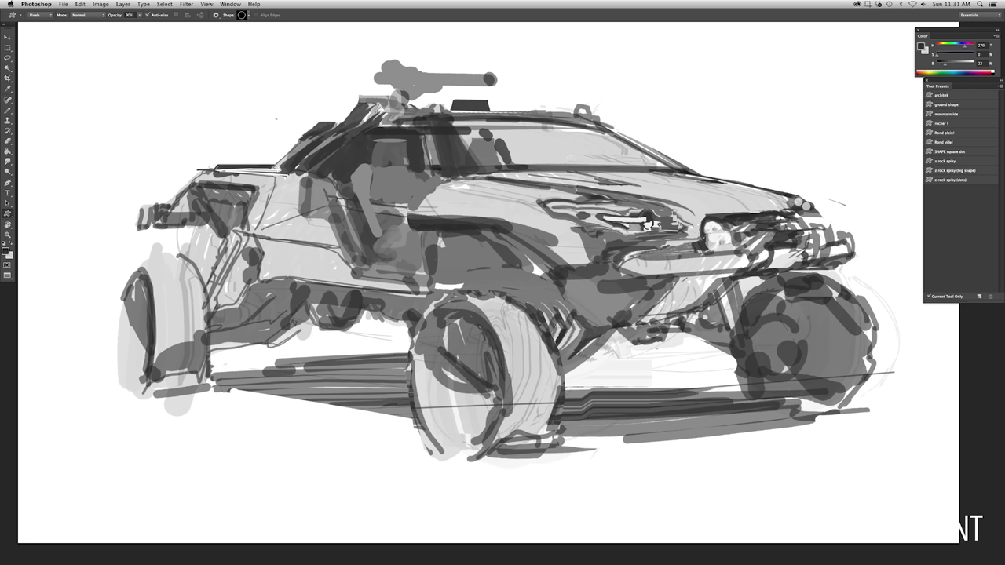
{"action": "scroll", "coordinate": [646, 222], "scroll_direction": "up", "scroll_amount": 3}
{"action": "left_click_drag", "start_coordinate": [639, 208], "coordinate": [653, 221]}
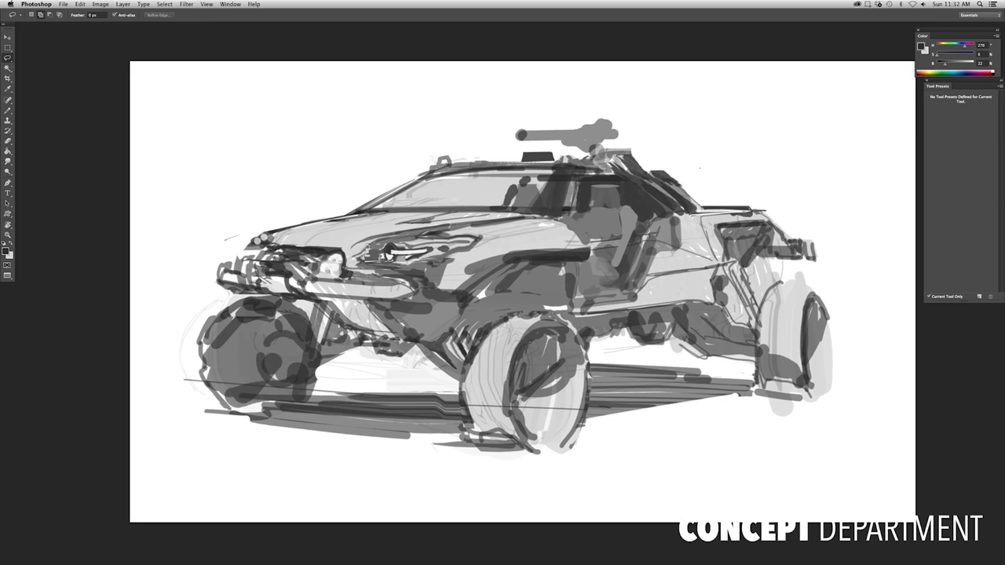
Smudge the hood crease above the near headlight into a cleaner line within a narrow lasso selection, and deselect
{"action": "scroll", "coordinate": [388, 253], "scroll_direction": "up", "scroll_amount": 3}
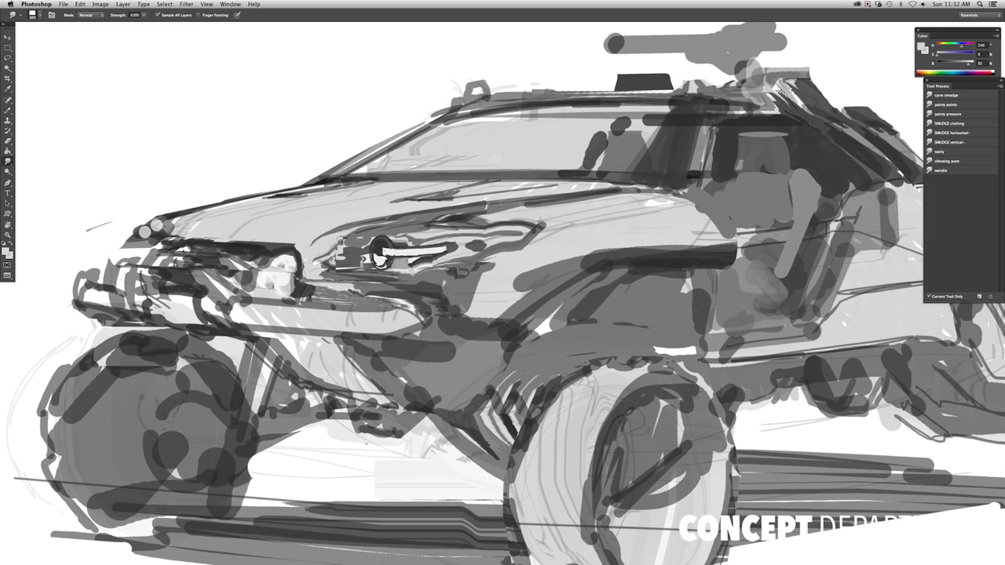
{"action": "key", "text": "super+z"}
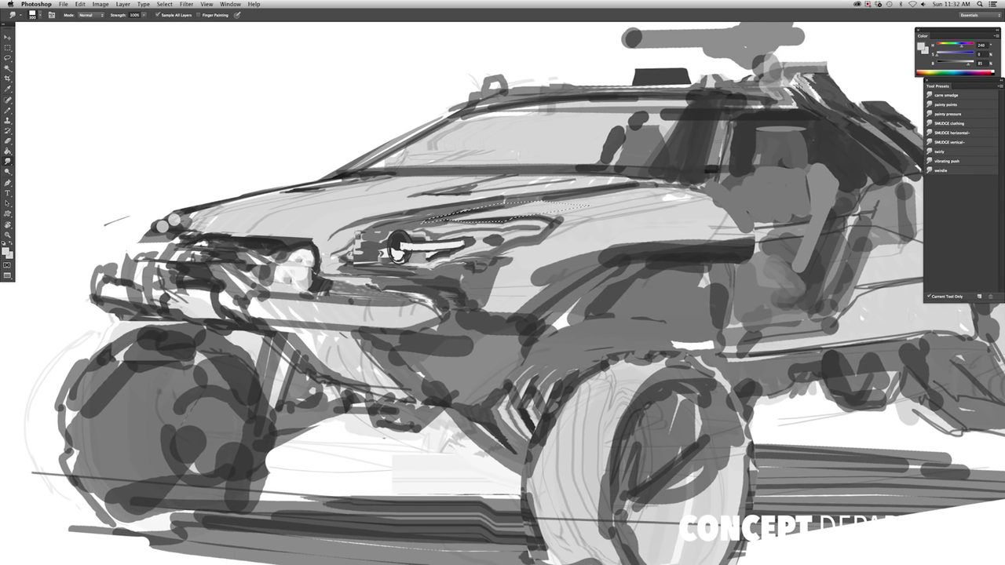
{"action": "scroll", "coordinate": [503, 291], "scroll_direction": "down", "scroll_amount": 5}
{"action": "scroll", "coordinate": [503, 291], "scroll_direction": "up", "scroll_amount": 5}
{"action": "key", "text": "l"}
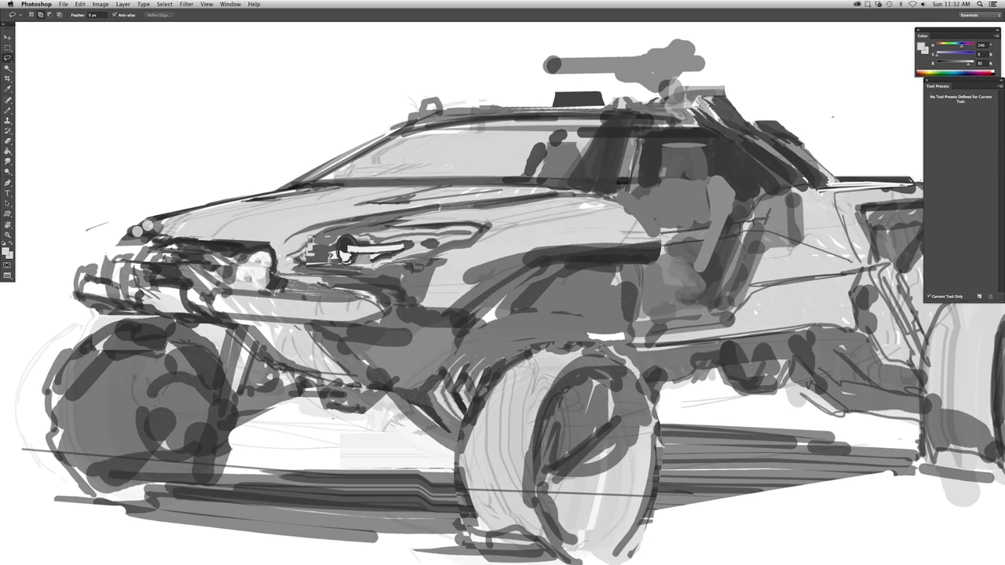
{"action": "key", "text": "b"}
{"action": "key", "text": "super+d"}
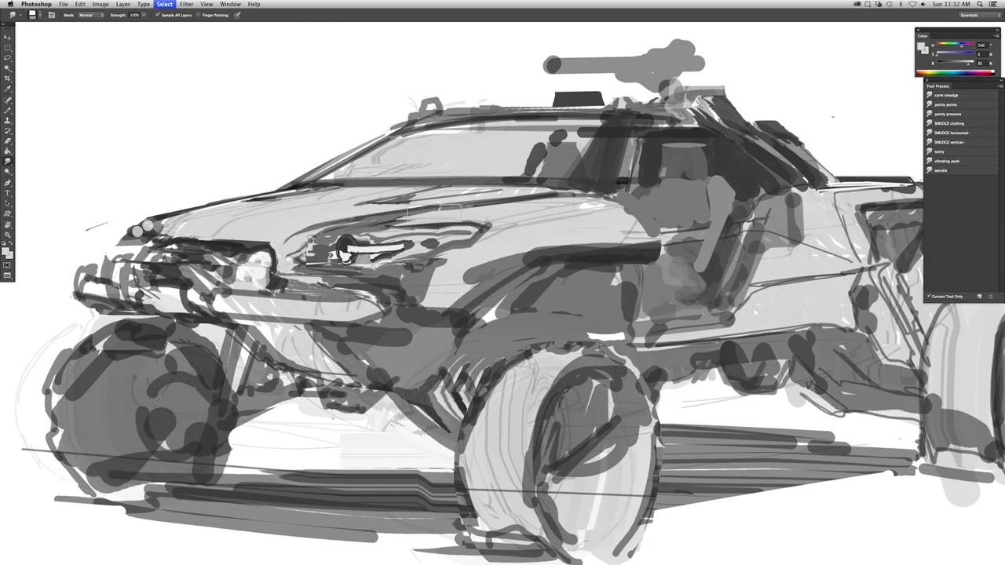
Lasso the long curved crease on the hood and smudge its edge smooth with a larger brush
{"action": "key", "text": "l"}
{"action": "key", "text": "r"}
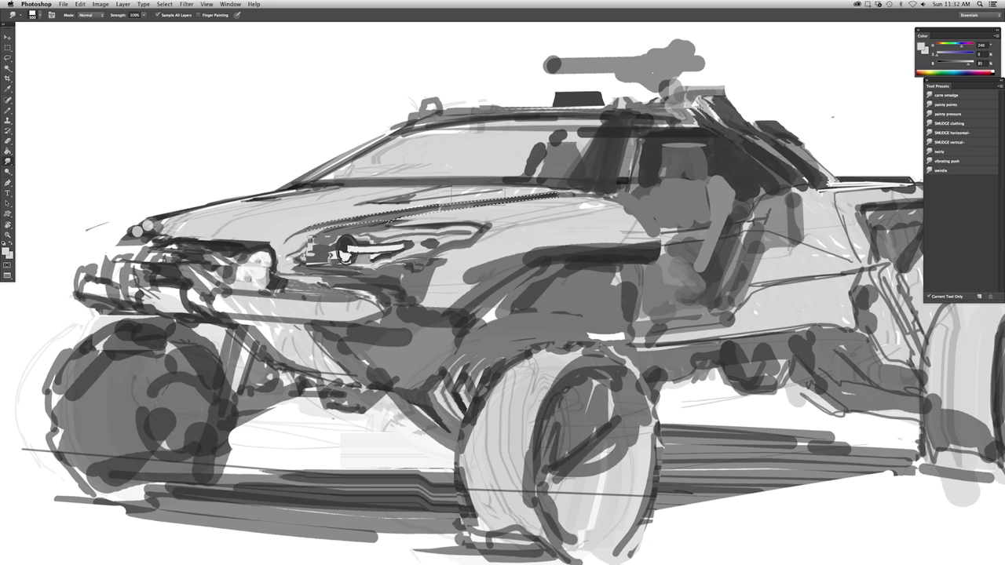
{"action": "key", "text": "bracketright"}
{"action": "key", "text": "bracketright"}
{"action": "key", "text": "bracketright"}
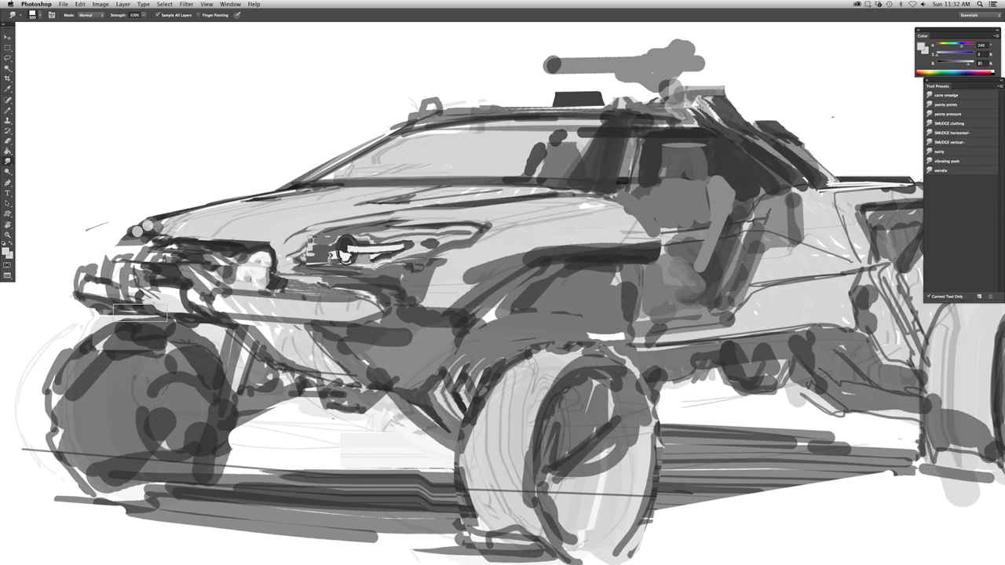
Flip the canvas horizontally and smudge the upper part of the near headlight lighter inside a lasso selection
{"action": "key", "text": "ctrl+shift+h"}
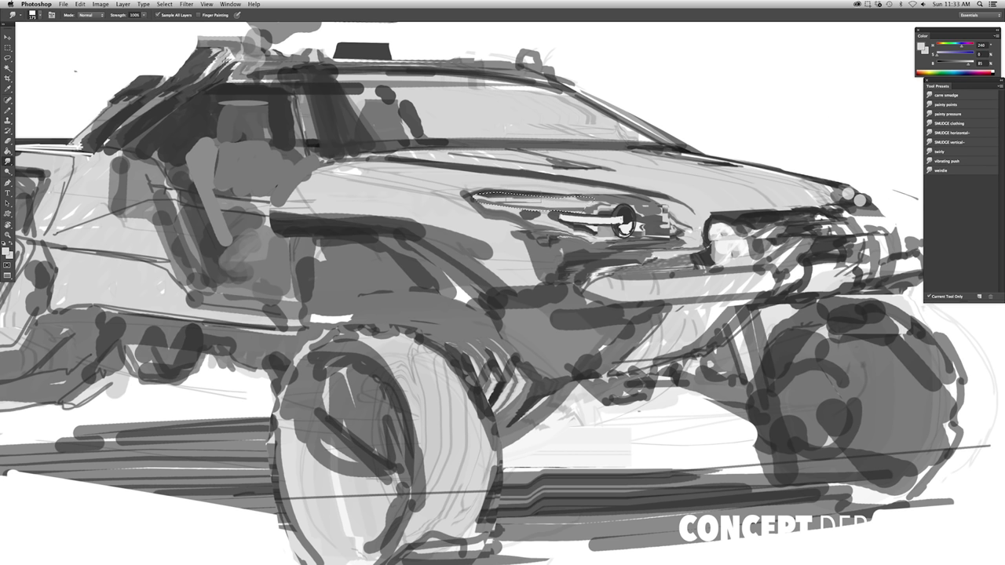
{"action": "key", "text": "ctrl+d"}
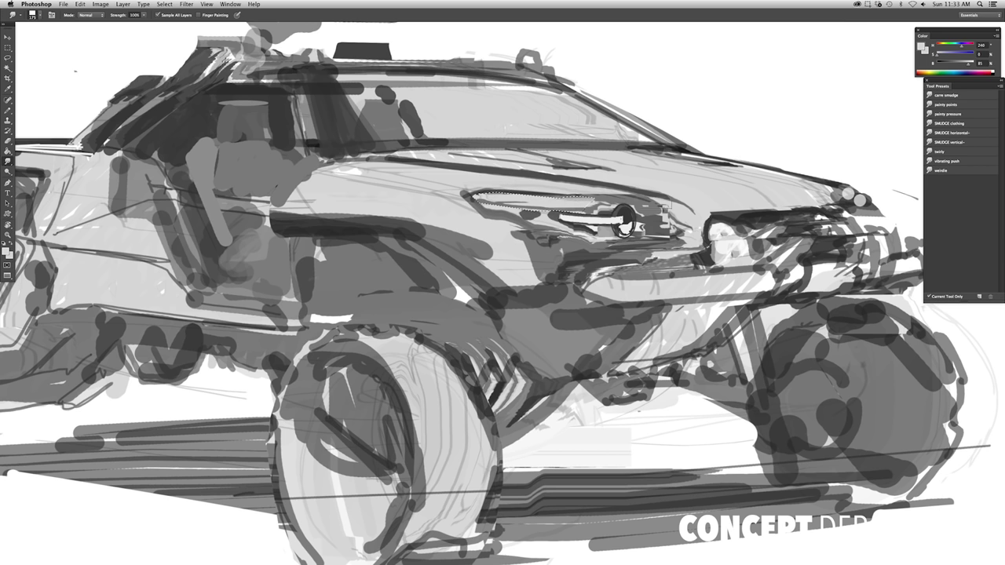
Paint grey tones sampled from the sketch around the lamp ring and upper outline of the near headlight
{"action": "key", "text": "ctrl+minus"}
{"action": "key", "text": "b"}
{"action": "left_click", "coordinate": [517, 195], "text": "alt"}
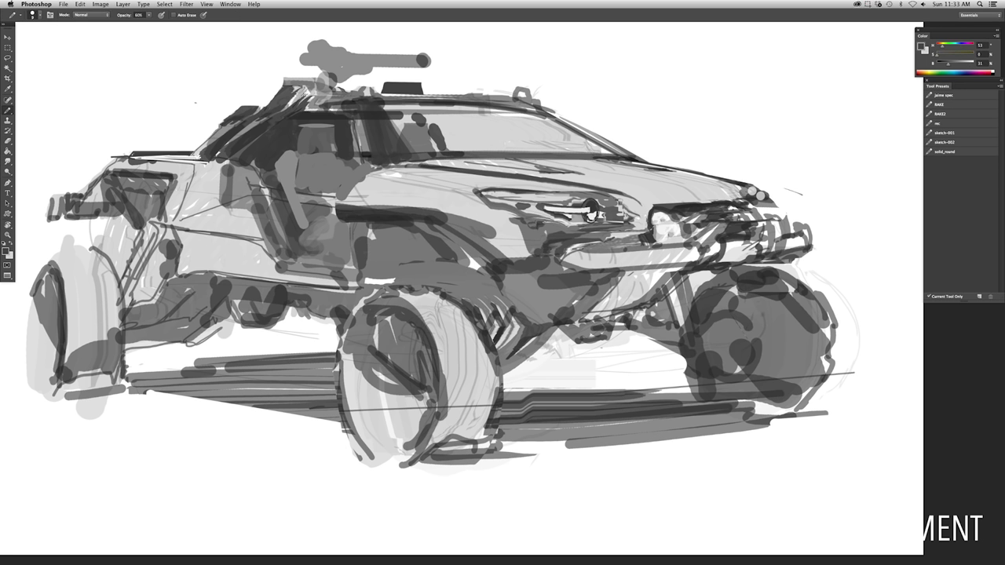
{"action": "key", "text": "ctrl+plus"}
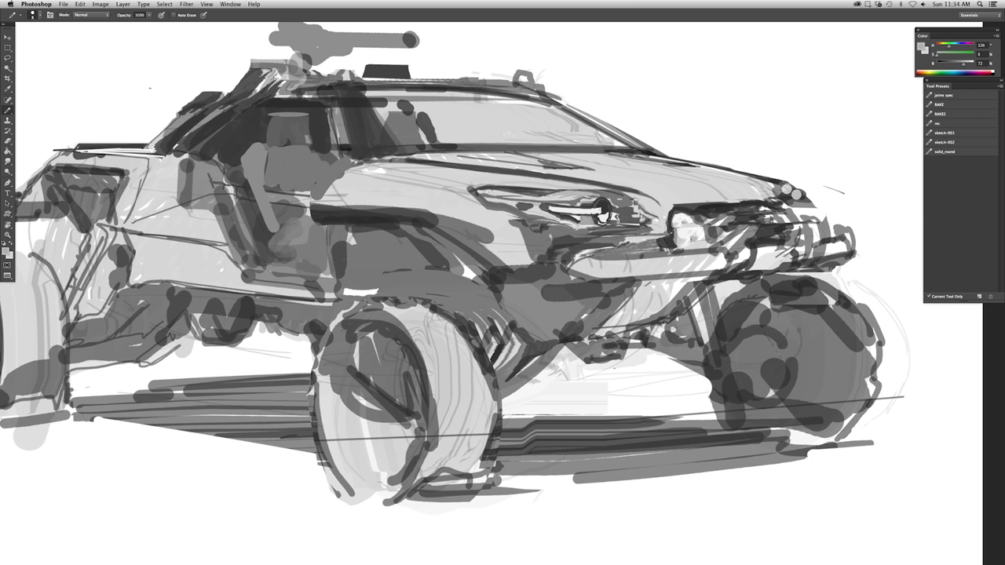
{"action": "key", "text": "ctrl+plus"}
{"action": "key", "text": "x"}
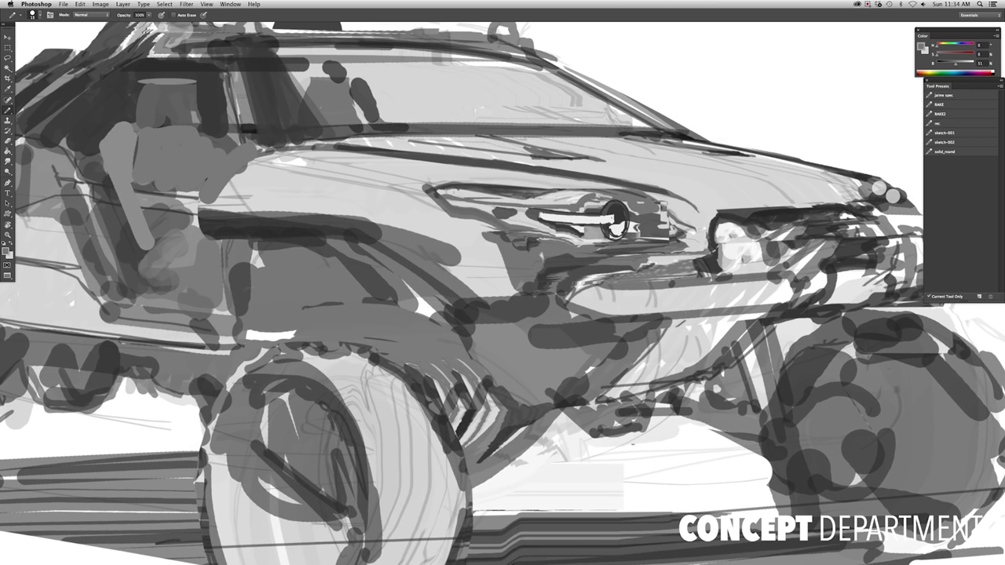
Refine the near headlight's front and lower edges with sampled mid-grey and light grey strokes
{"action": "left_click", "coordinate": [632, 176], "text": "alt"}
{"action": "scroll", "coordinate": [503, 294], "scroll_direction": "right", "scroll_amount": 2}
{"action": "key", "text": "l"}
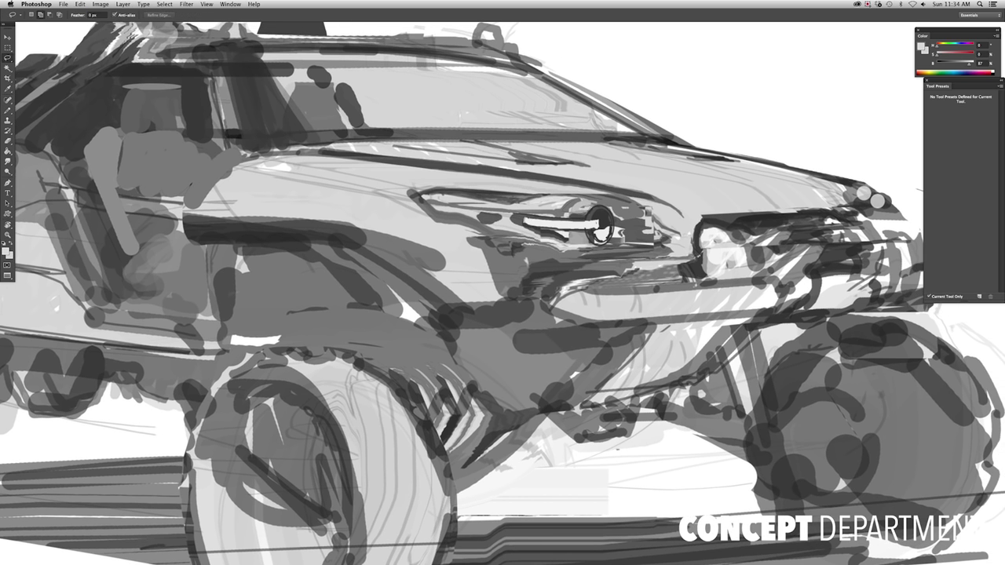
{"action": "key", "text": "b"}
{"action": "key", "text": "super+0"}
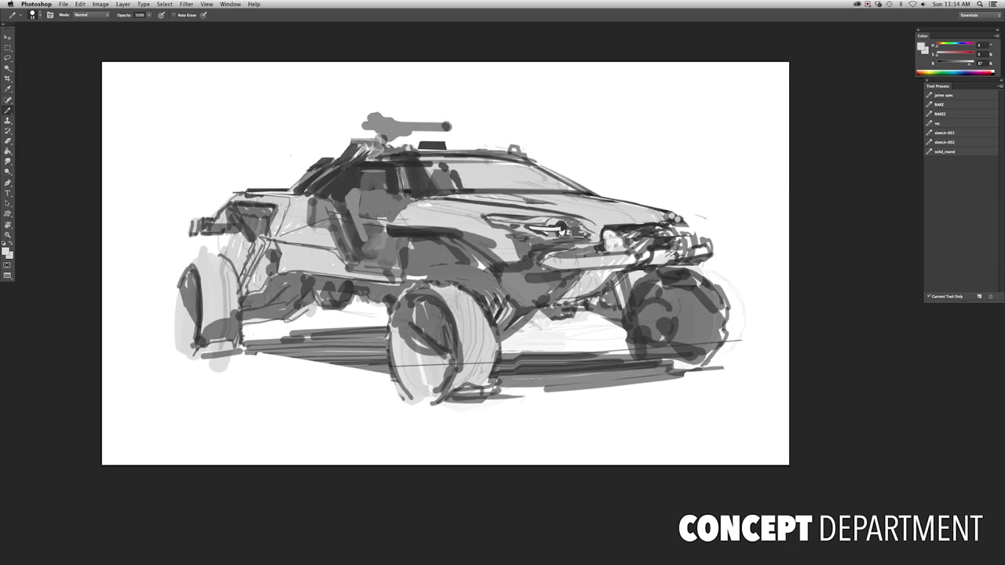
Flip the canvas, tidy the near headlight's blocky front edge with a rectangular selection and the eraser, and flip back
{"action": "key", "text": "super+shift+h"}
{"action": "key", "text": "super+plus"}
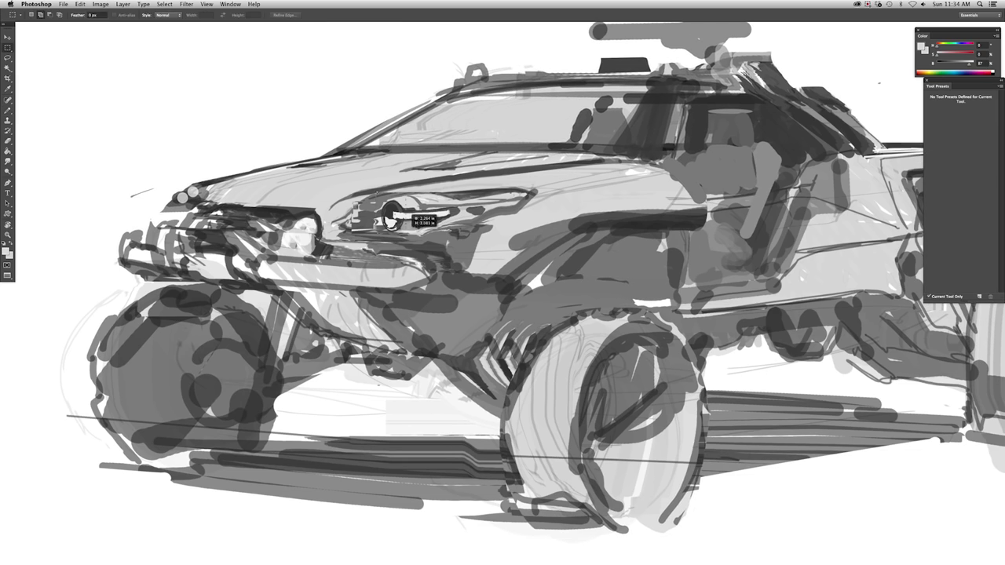
{"action": "key", "text": "m"}
{"action": "key", "text": "super+0"}
{"action": "key", "text": "e"}
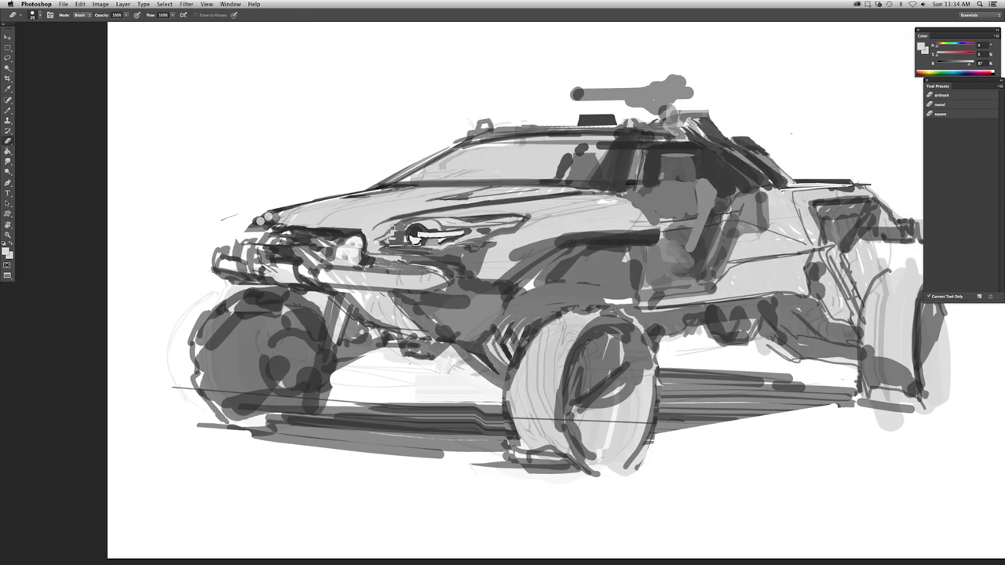
{"action": "key", "text": "super+plus"}
{"action": "key", "text": "super+0"}
{"action": "key", "text": "super+shift+h"}
{"action": "key", "text": "super+minus"}
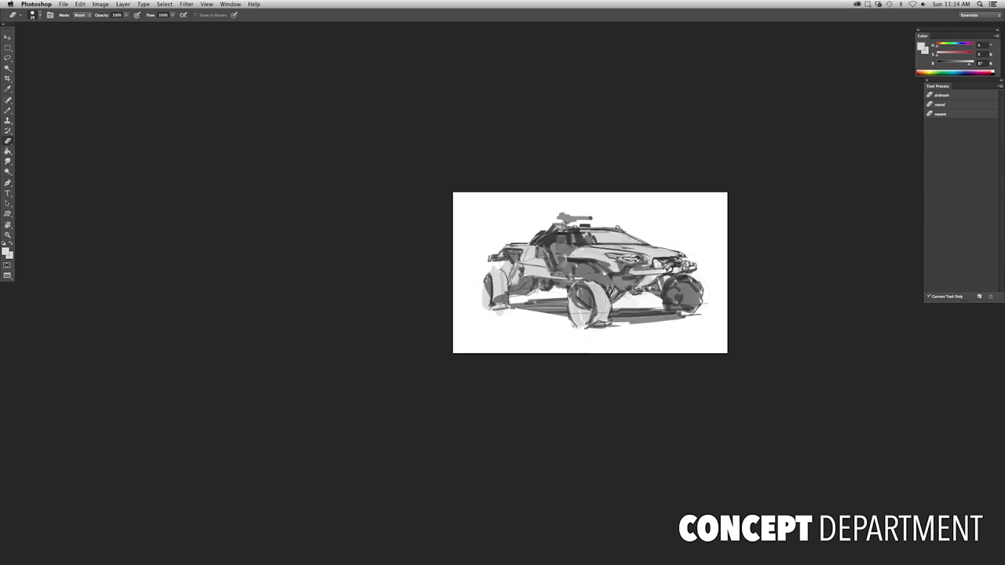
Copy the near headlight's round lamp onto the hood's far front corner, narrowed to about half its width
{"action": "key", "text": "super+plus"}
{"action": "key", "text": "super+plus"}
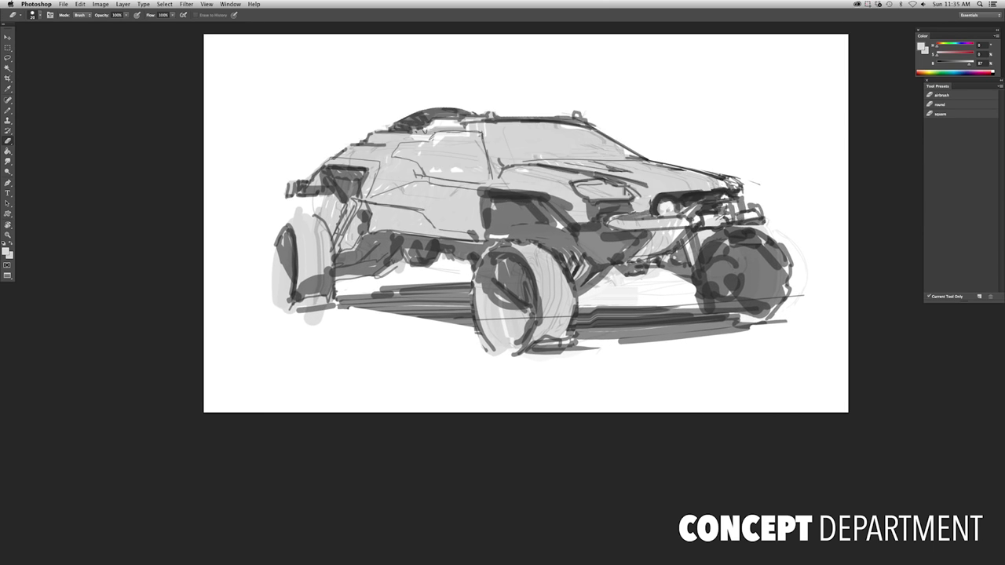
{"action": "key", "text": "super+minus"}
{"action": "key", "text": "super+plus"}
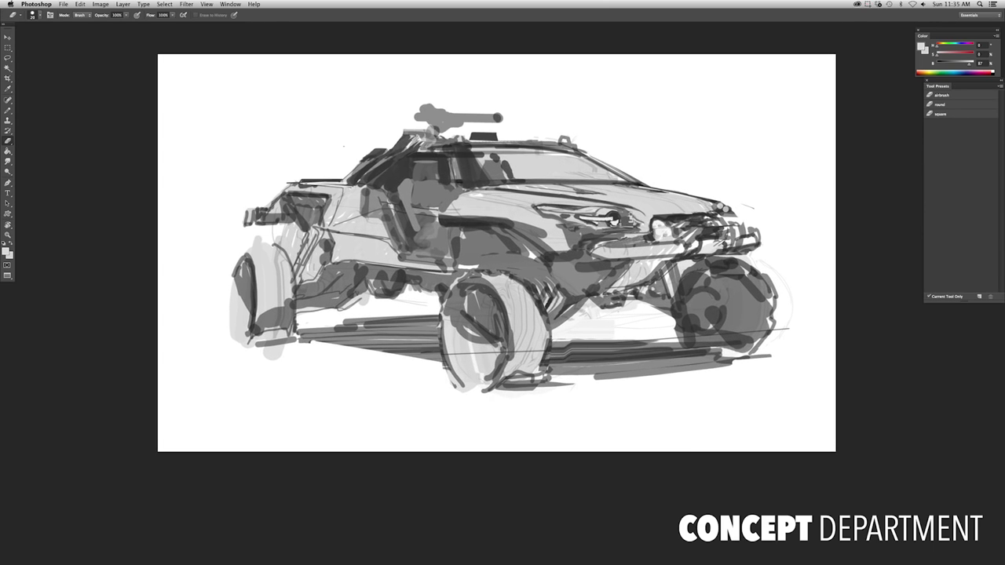
{"action": "key", "text": "super+plus"}
{"action": "key", "text": "l"}
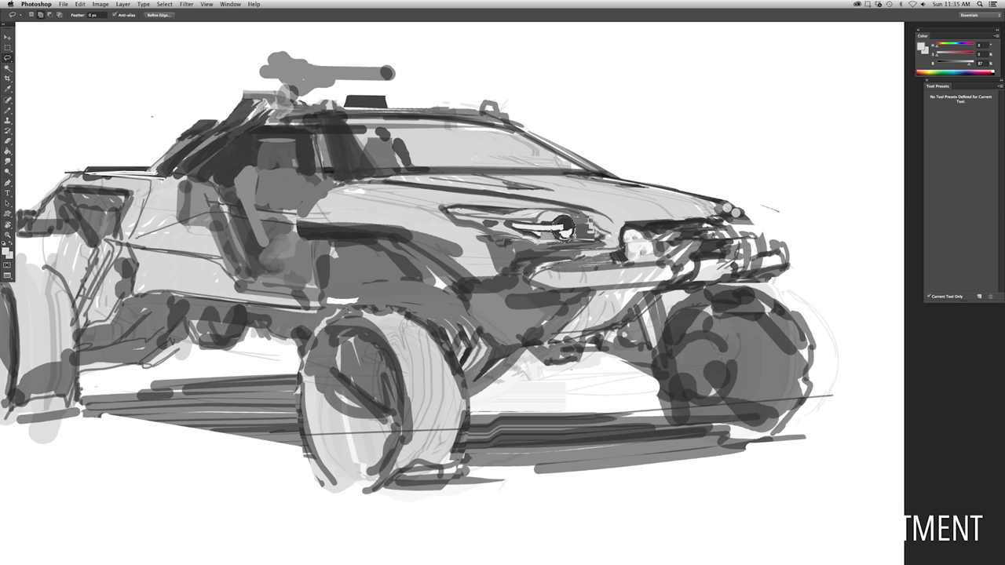
{"action": "key", "text": "super+alt+t"}
{"action": "left_click_drag", "start_coordinate": [564, 229], "coordinate": [742, 220]}
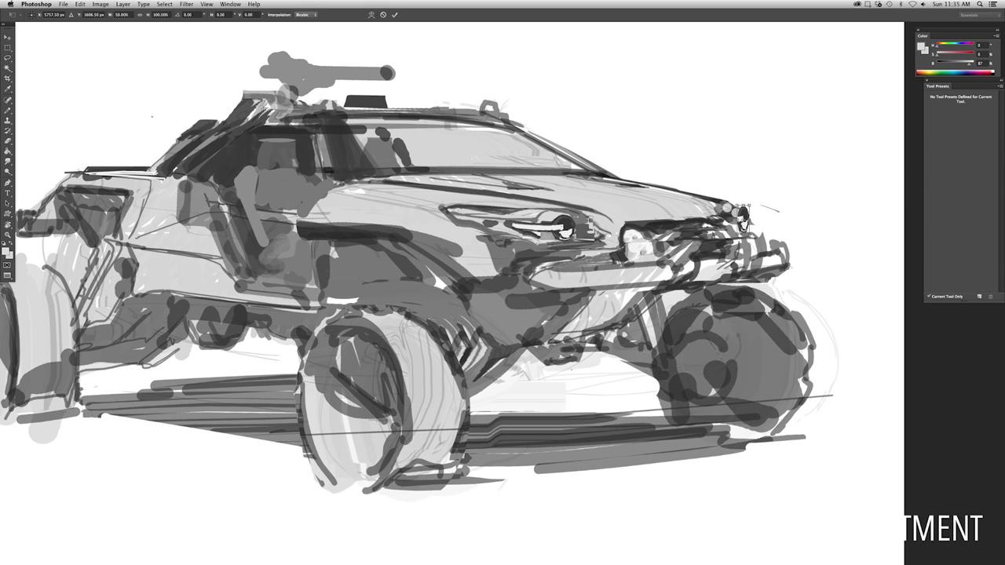
{"action": "key", "text": "Return"}
Clean up the copied far lamp by painting out the leftover piece of the white light bar
{"action": "key", "text": "super+minus"}
{"action": "scroll", "coordinate": [683, 232], "scroll_direction": "up", "scroll_amount": 5}
{"action": "key", "text": "b"}
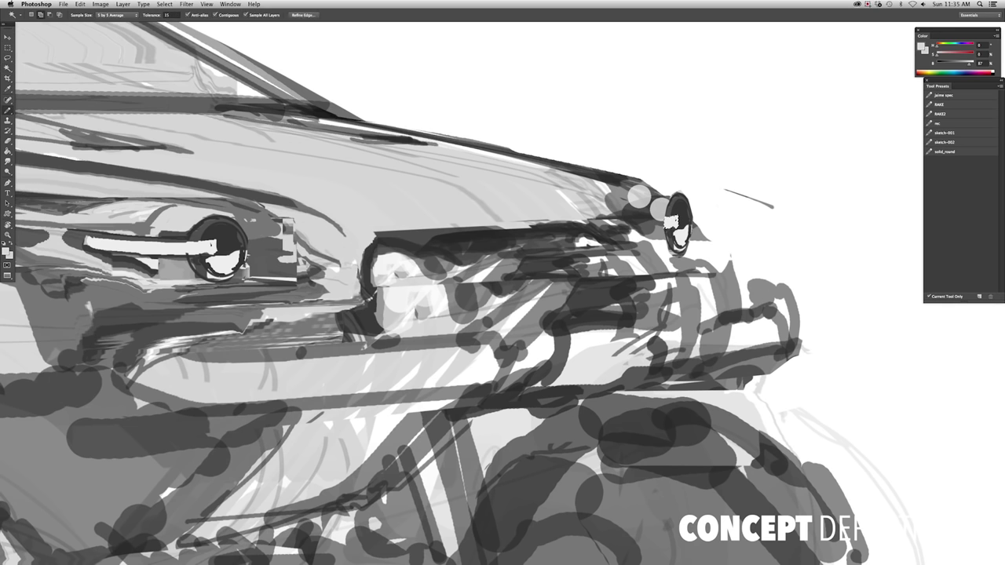
{"action": "scroll", "coordinate": [684, 220], "scroll_direction": "down", "scroll_amount": 5}
{"action": "scroll", "coordinate": [683, 219], "scroll_direction": "up", "scroll_amount": 5}
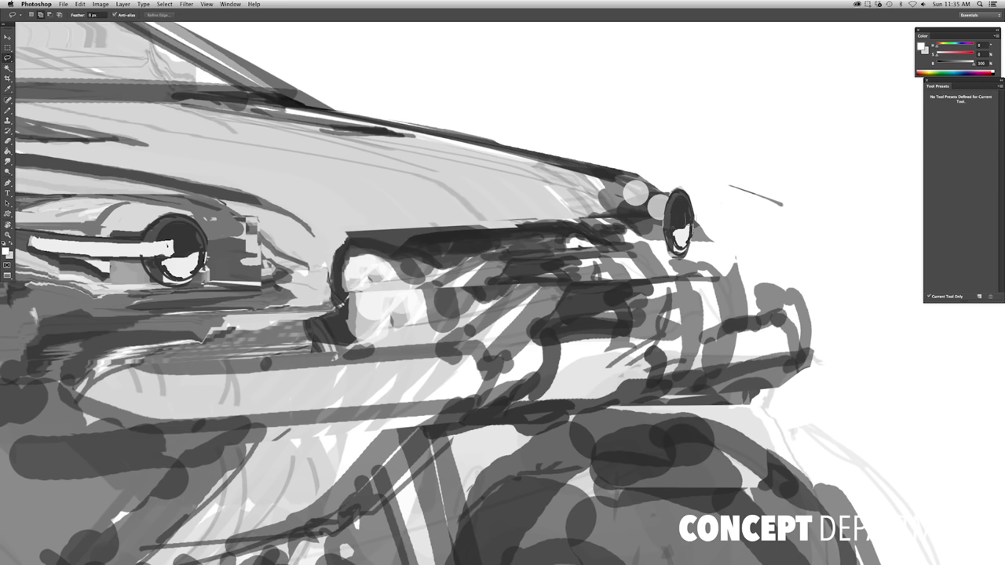
{"action": "key", "text": "x"}
{"action": "scroll", "coordinate": [689, 218], "scroll_direction": "down", "scroll_amount": 5}
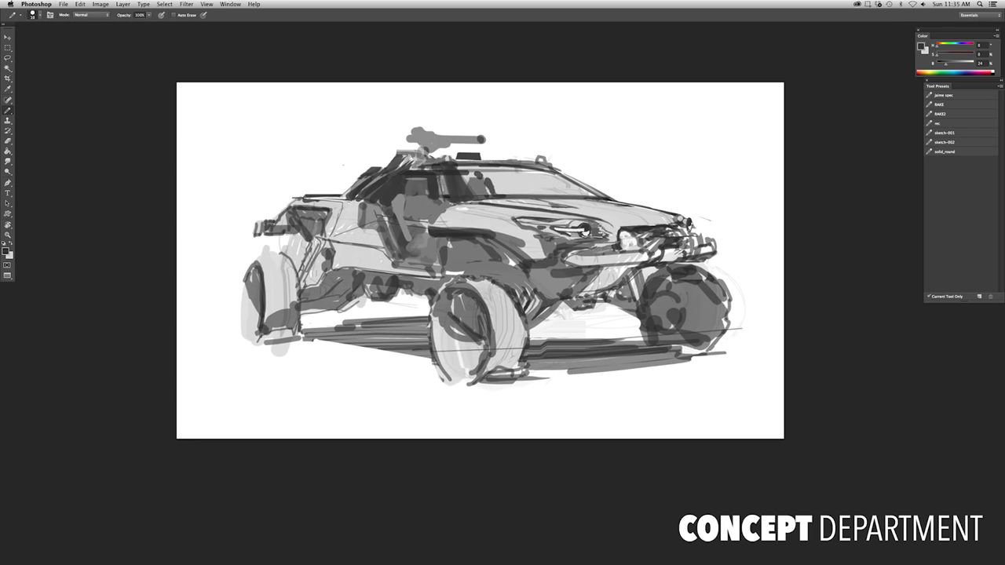
Compare the current vehicle sketch with its earlier version
{"action": "scroll", "coordinate": [758, 312], "scroll_direction": "up", "scroll_amount": 1}
{"action": "key", "text": "ctrl+z"}
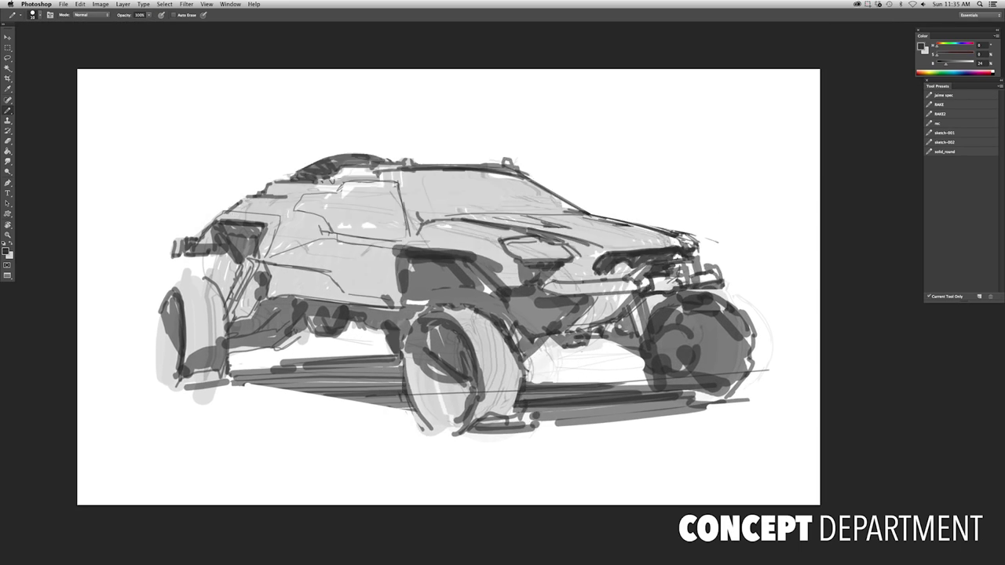
{"action": "key", "text": "ctrl+z"}
{"action": "scroll", "coordinate": [824, 183], "scroll_direction": "down", "scroll_amount": 5}
{"action": "scroll", "coordinate": [824, 184], "scroll_direction": "up", "scroll_amount": 4}
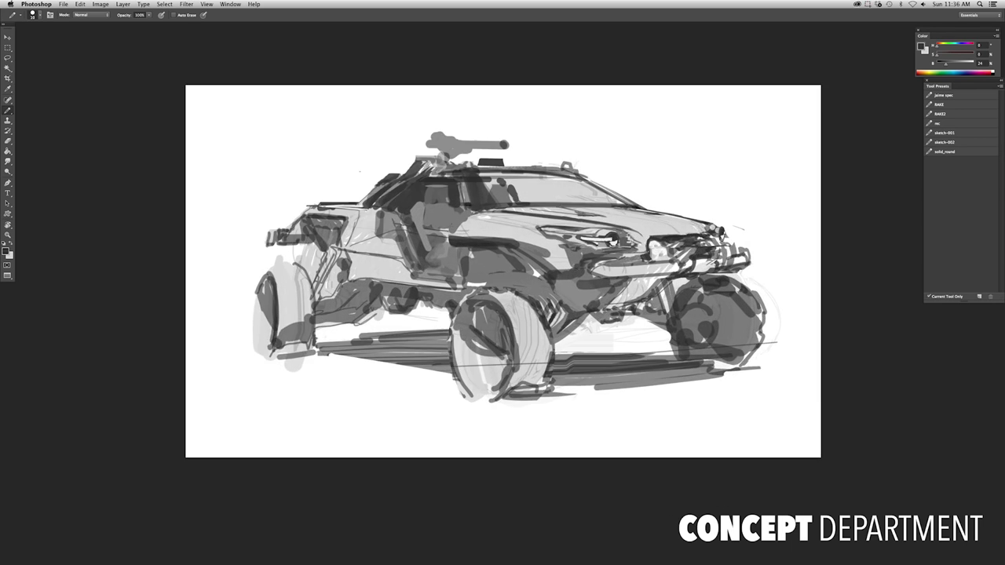
Flip the canvas horizontally and redefine the near headlight's upper front edge with smudging and sampled grey strokes inside a lasso selection
{"action": "key", "text": "h"}
{"action": "scroll", "coordinate": [693, 379], "scroll_direction": "down", "scroll_amount": 1}
{"action": "scroll", "coordinate": [519, 256], "scroll_direction": "up", "scroll_amount": 4}
{"action": "key", "text": "4"}
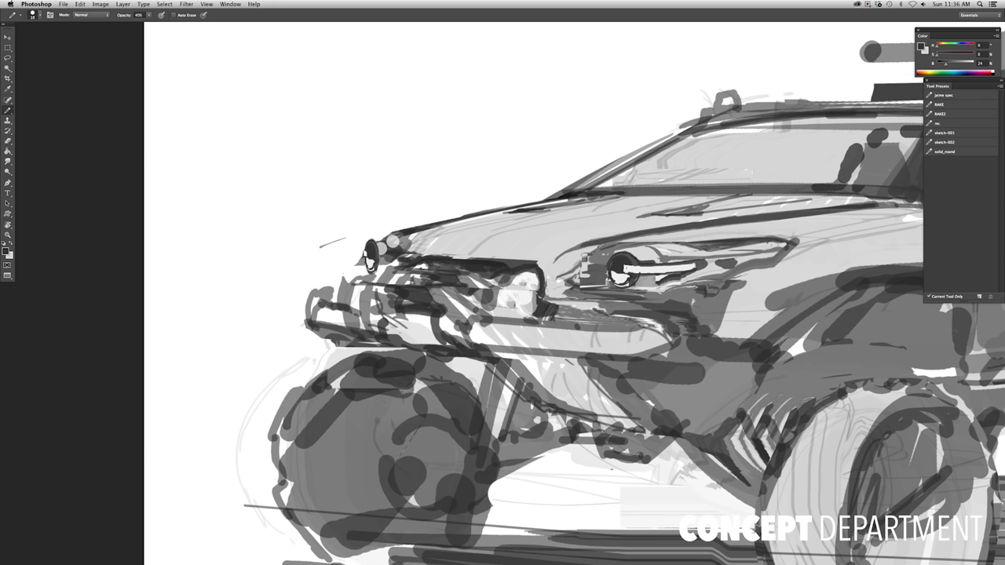
{"action": "scroll", "coordinate": [597, 251], "scroll_direction": "up", "scroll_amount": 4}
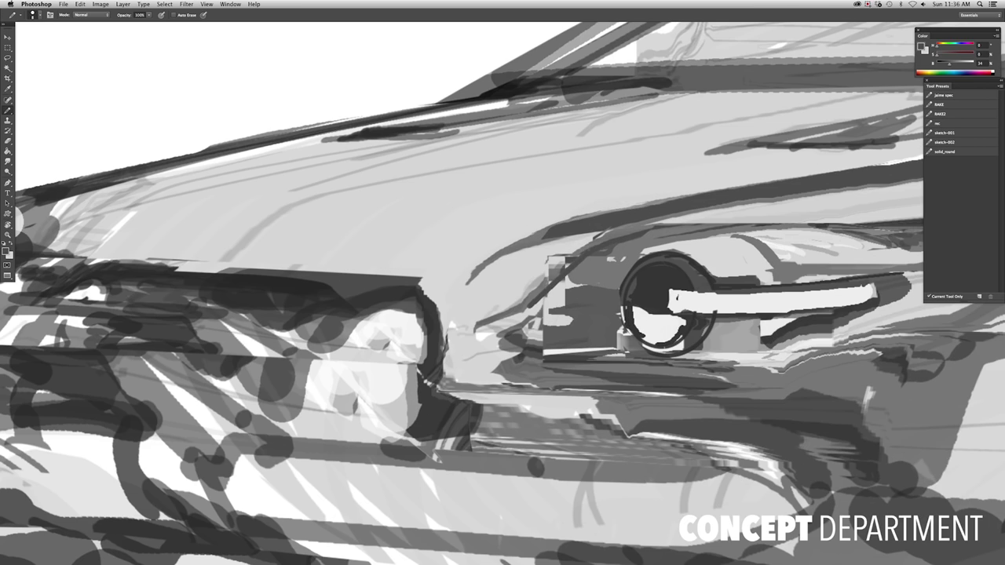
{"action": "scroll", "coordinate": [546, 257], "scroll_direction": "down", "scroll_amount": 3}
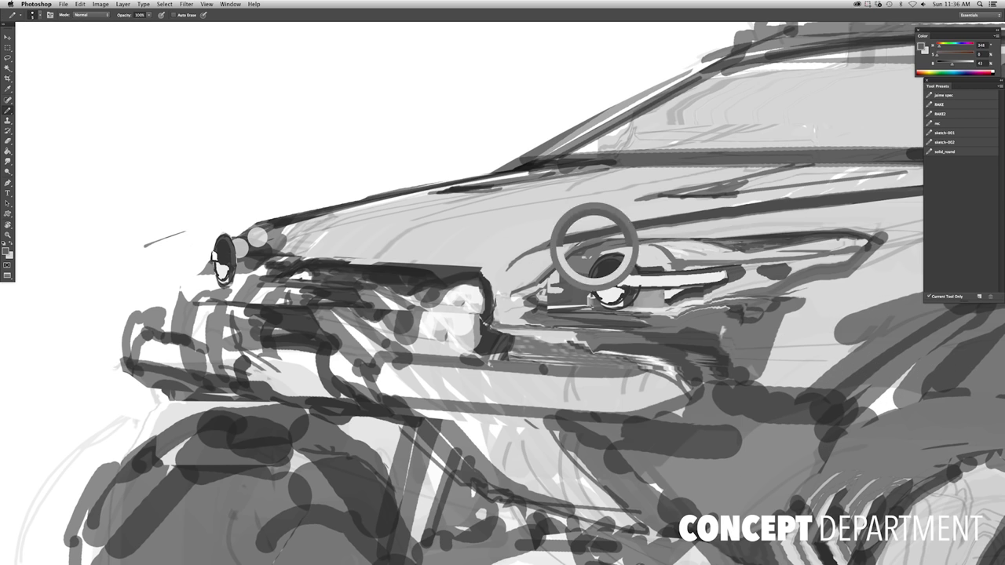
{"action": "scroll", "coordinate": [593, 245], "scroll_direction": "up", "scroll_amount": 3}
{"action": "key", "text": "r"}
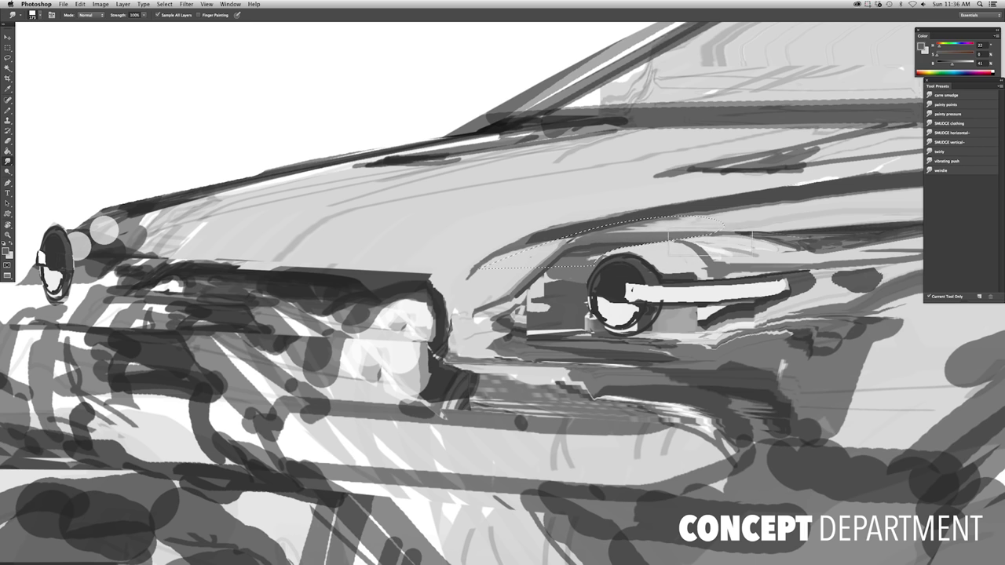
{"action": "key", "text": "b"}
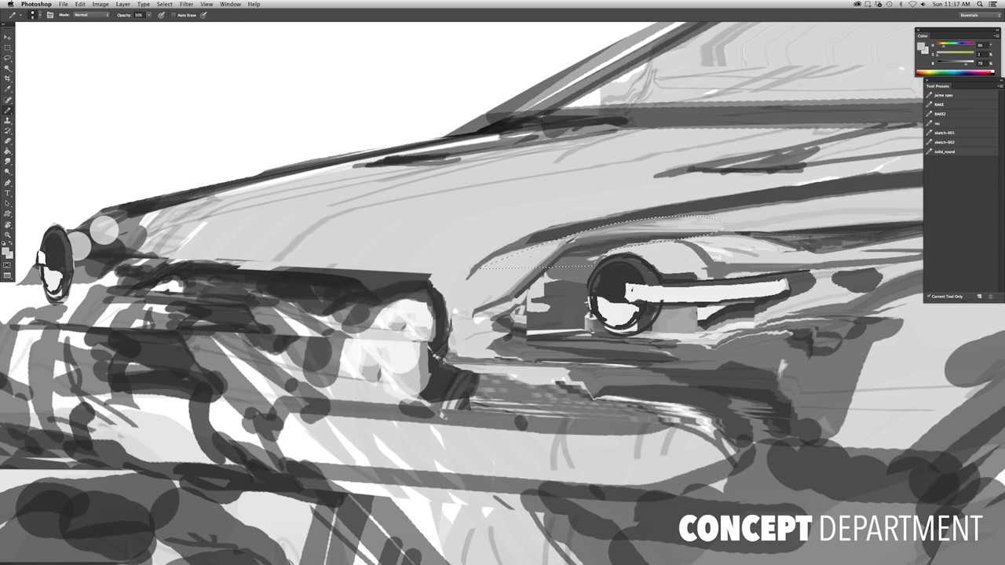
Cover the thick dark hood line above the near headlight with light grey using a lasso selection and the Gradient tool
{"action": "key", "text": "l"}
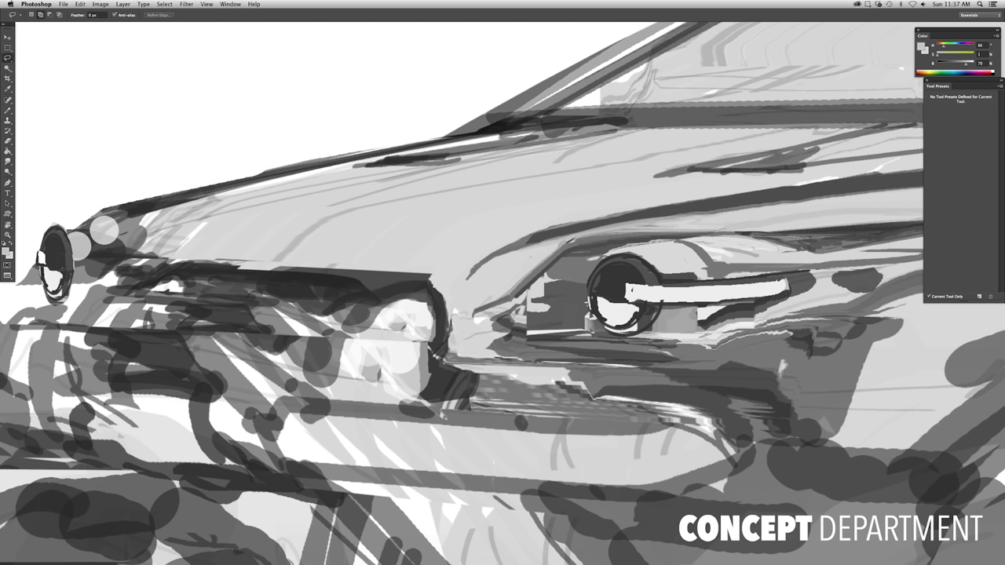
{"action": "key", "text": "g"}
{"action": "key", "text": "super+minus"}
{"action": "key", "text": "super+minus"}
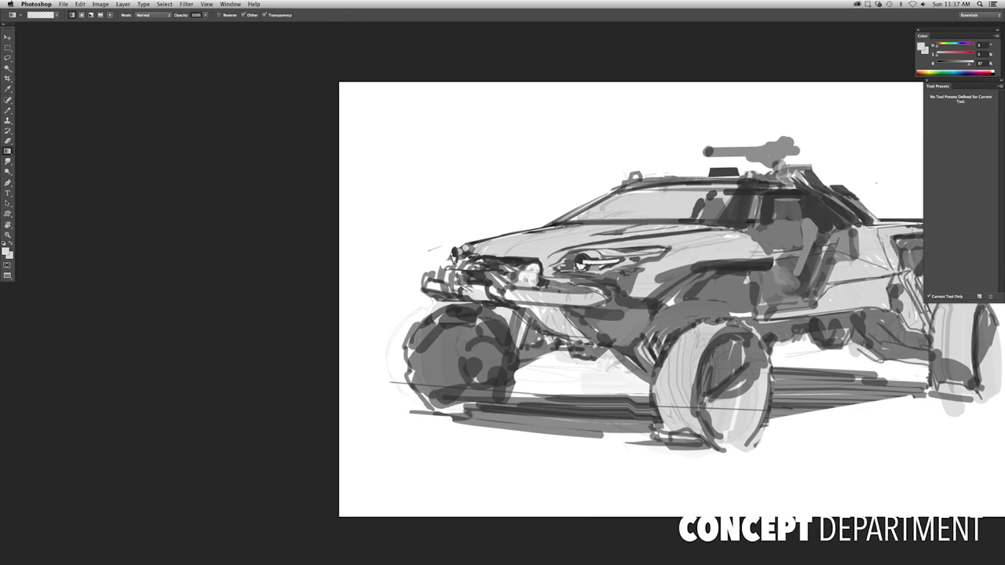
{"action": "key", "text": "b"}
{"action": "key", "text": "super+plus"}
{"action": "key", "text": "super+plus"}
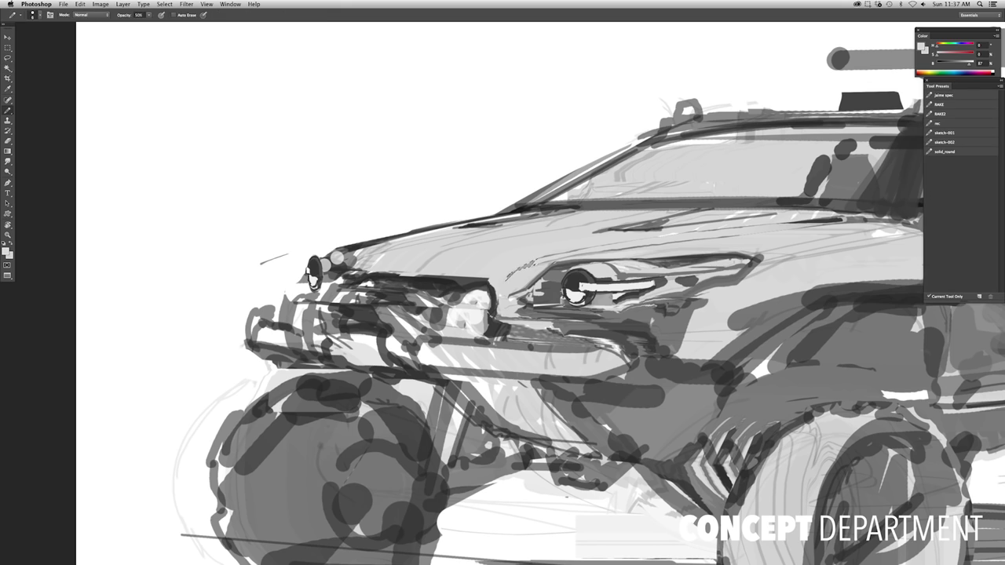
Smudge and tidy the leftover line marks on the hood beside the near headlight, and flip the canvas back
{"action": "key", "text": "super+plus"}
{"action": "key", "text": "r"}
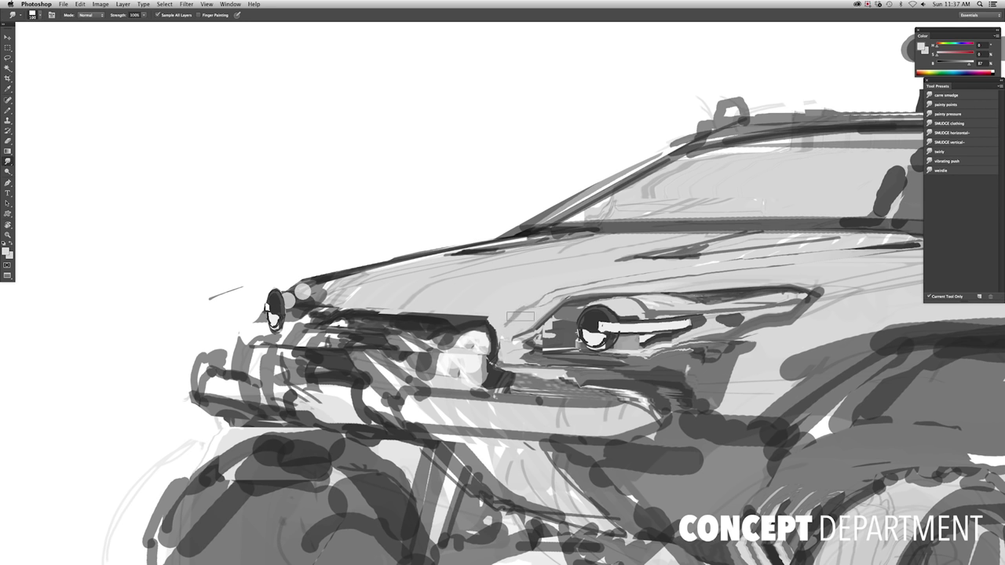
{"action": "key", "text": "e"}
{"action": "key", "text": "super+minus"}
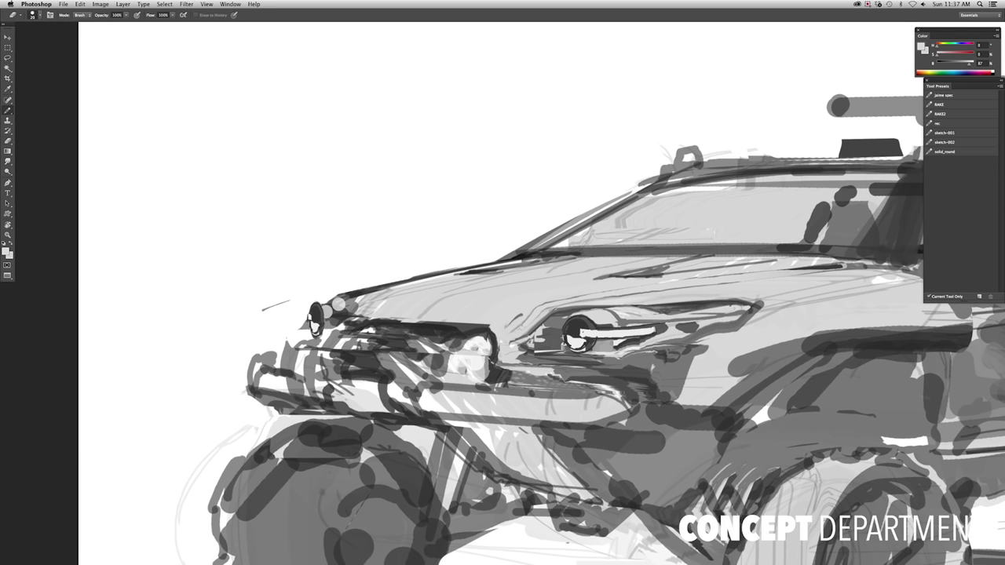
{"action": "key", "text": "b"}
{"action": "key", "text": "super+minus"}
{"action": "key", "text": "super+minus"}
{"action": "key", "text": "ctrl+shift+h"}
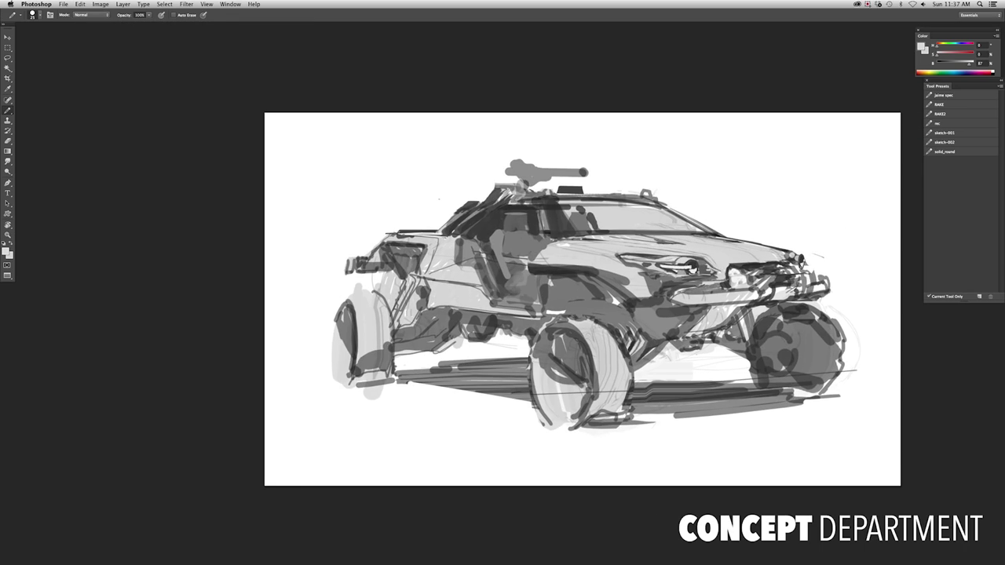
Refine the front corner of the near headlight housing with sampled mid-grey and near-white strokes
{"action": "key", "text": "super+plus"}
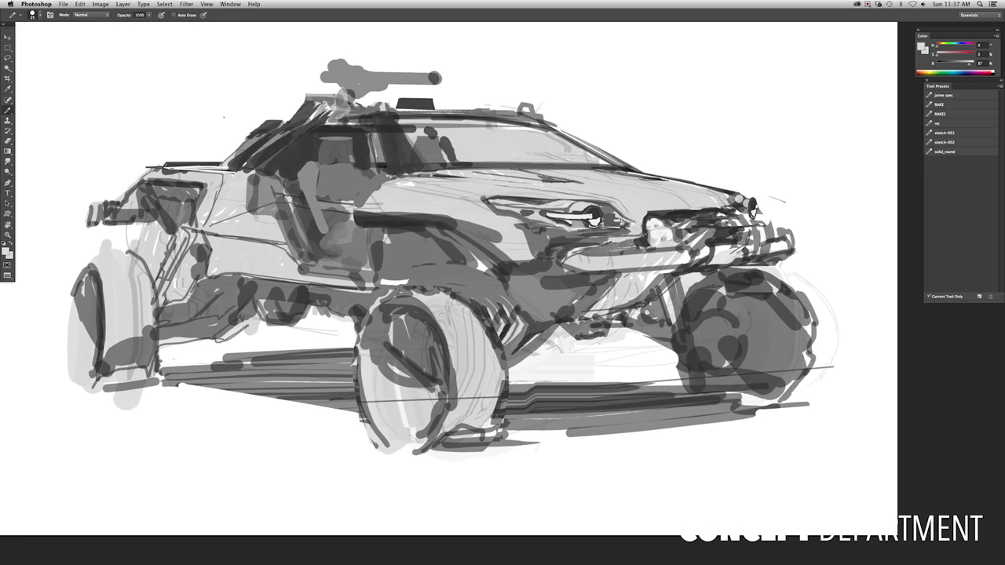
{"action": "key", "text": "super+plus"}
{"action": "key", "text": "super+plus"}
{"action": "key", "text": "x"}
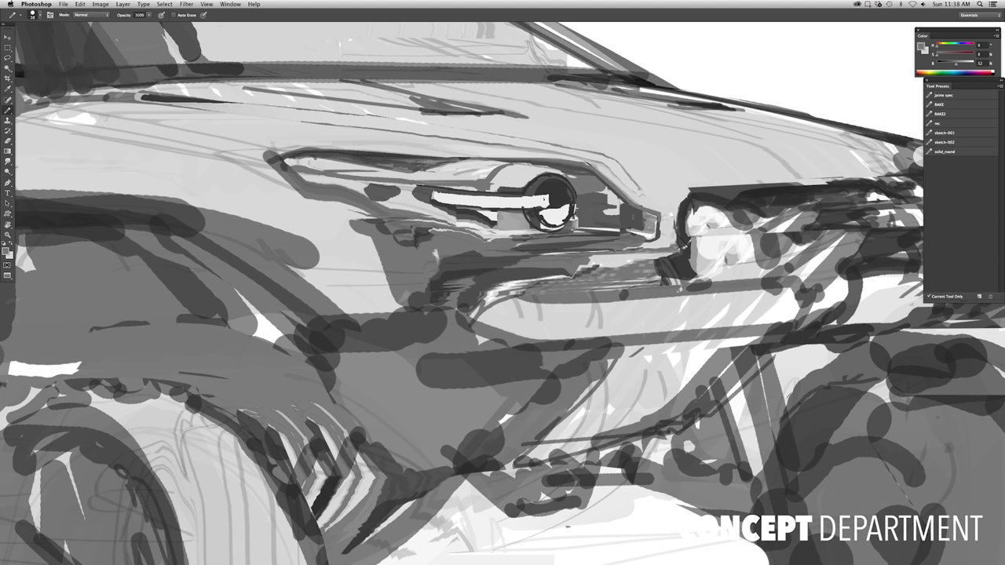
{"action": "key", "text": "x"}
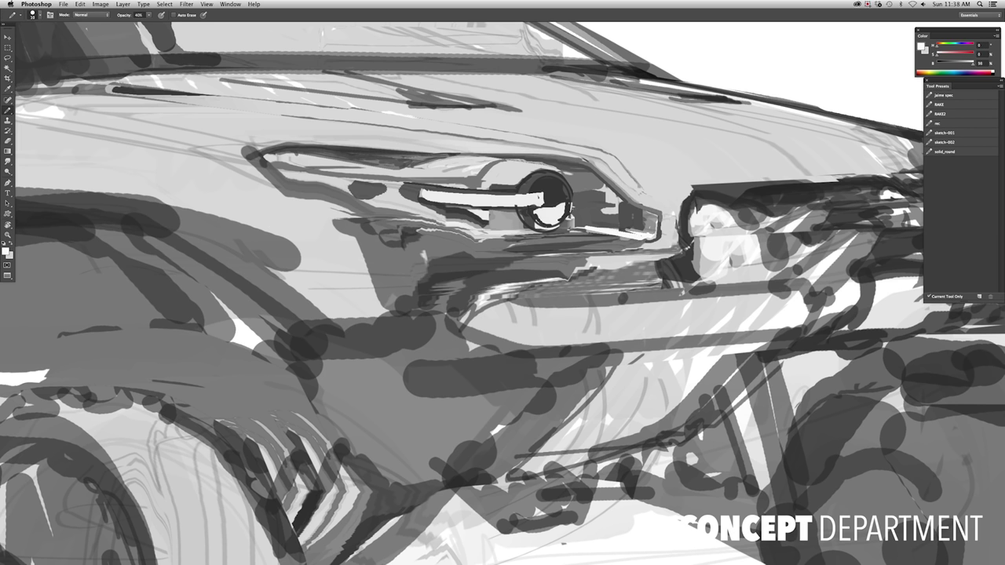
Outline the grille's upper edge with a light grey straight line using the Line tool, and flip the canvas horizontally
{"action": "key", "text": "u"}
{"action": "key", "text": "shift+u"}
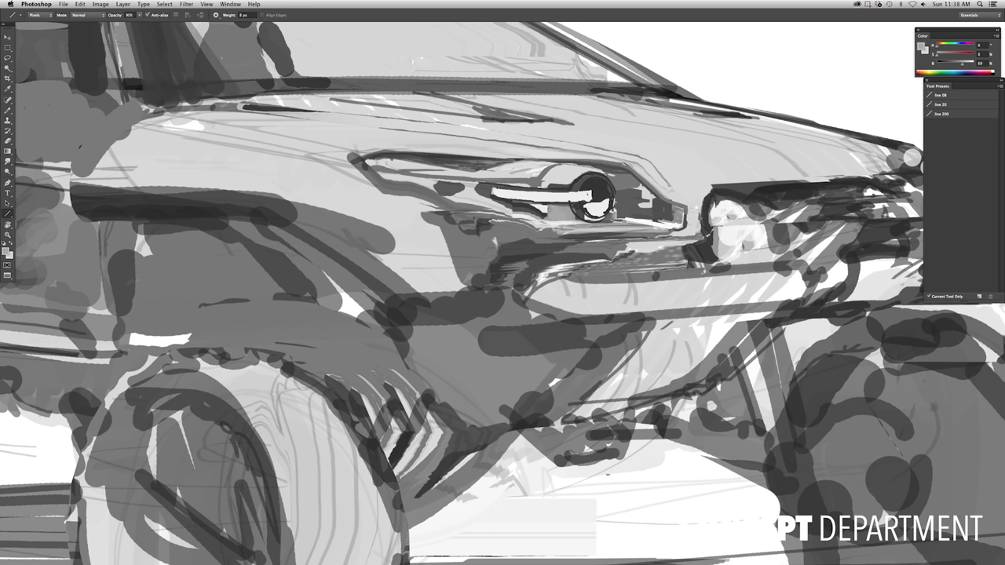
{"action": "key", "text": "super+0"}
{"action": "key", "text": "super+plus"}
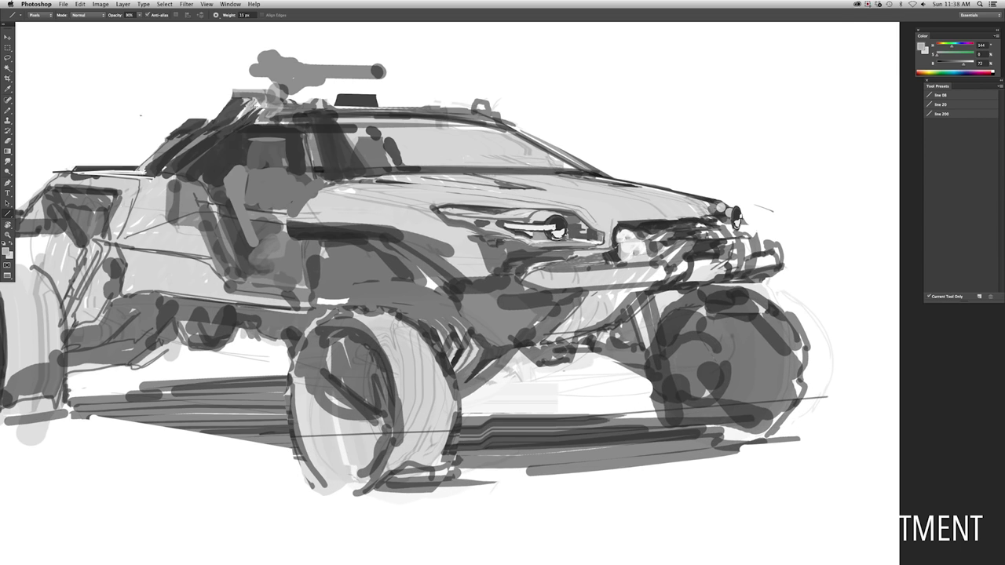
{"action": "mouse_move", "coordinate": [614, 222]}
{"action": "left_mouse_down"}
{"action": "mouse_move", "coordinate": [710, 211]}
{"action": "mouse_move", "coordinate": [695, 210]}
{"action": "left_mouse_up"}
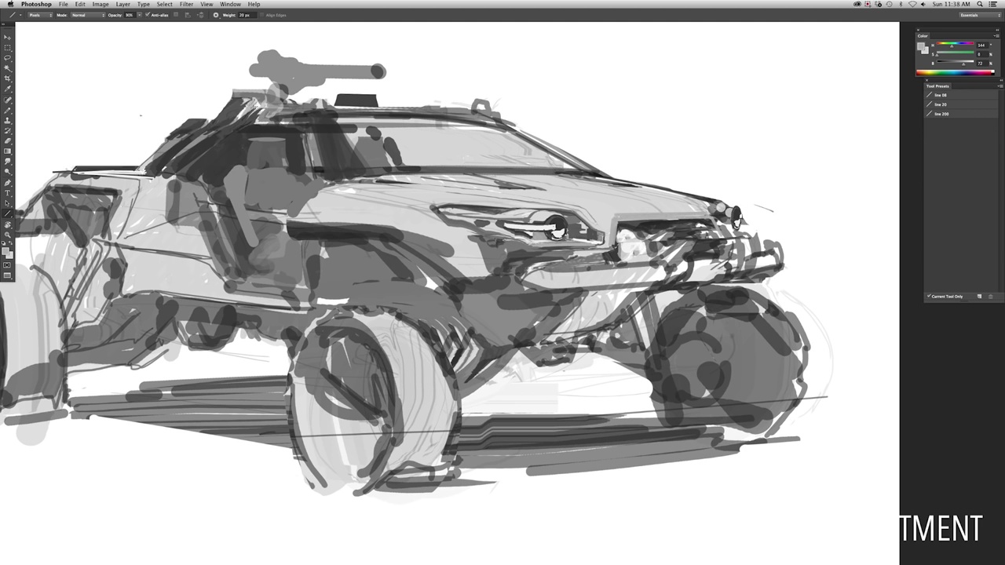
{"action": "key", "text": "super+minus"}
{"action": "key", "text": "super+shift+h"}
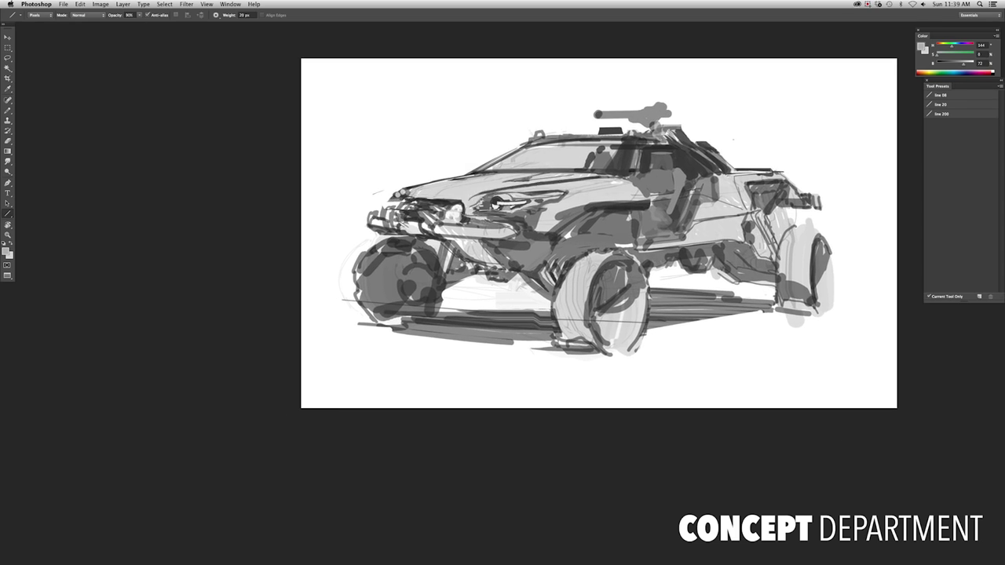
Darken the inside of the near front wheel arch with sampled near-black strokes, raising the brush opacity to 80%
{"action": "key", "text": "l"}
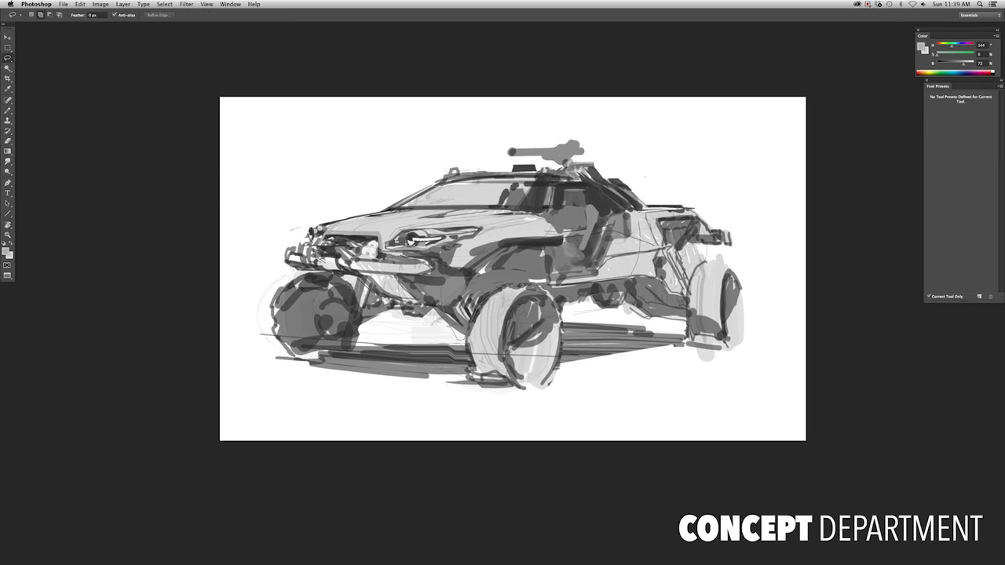
{"action": "key", "text": "b"}
{"action": "key", "text": "super+plus"}
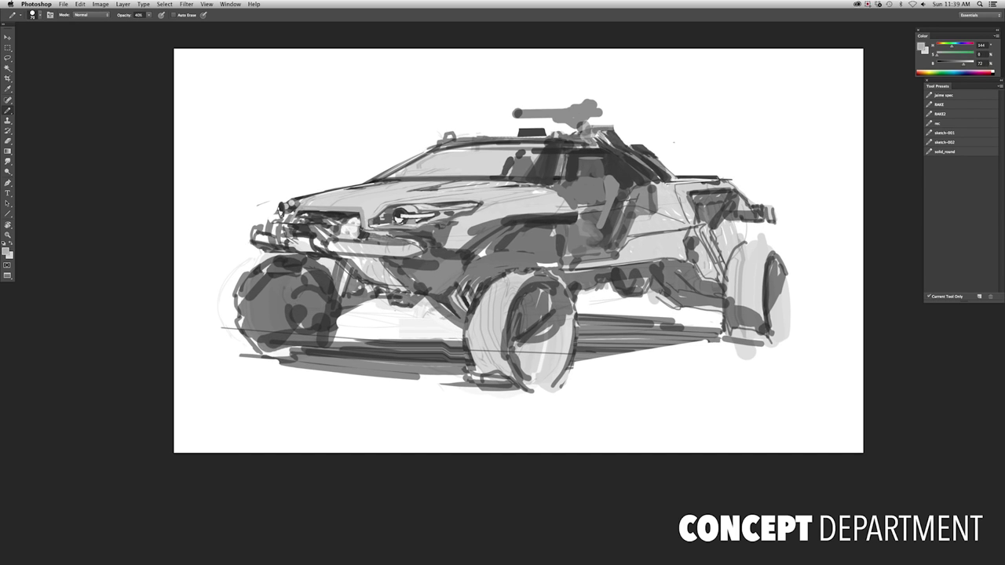
{"action": "left_click", "coordinate": [462, 285], "text": "alt"}
{"action": "mouse_move", "coordinate": [452, 302]}
{"action": "left_mouse_down"}
{"action": "mouse_move", "coordinate": [498, 275]}
{"action": "mouse_move", "coordinate": [503, 232]}
{"action": "mouse_move", "coordinate": [494, 279]}
{"action": "left_mouse_up"}
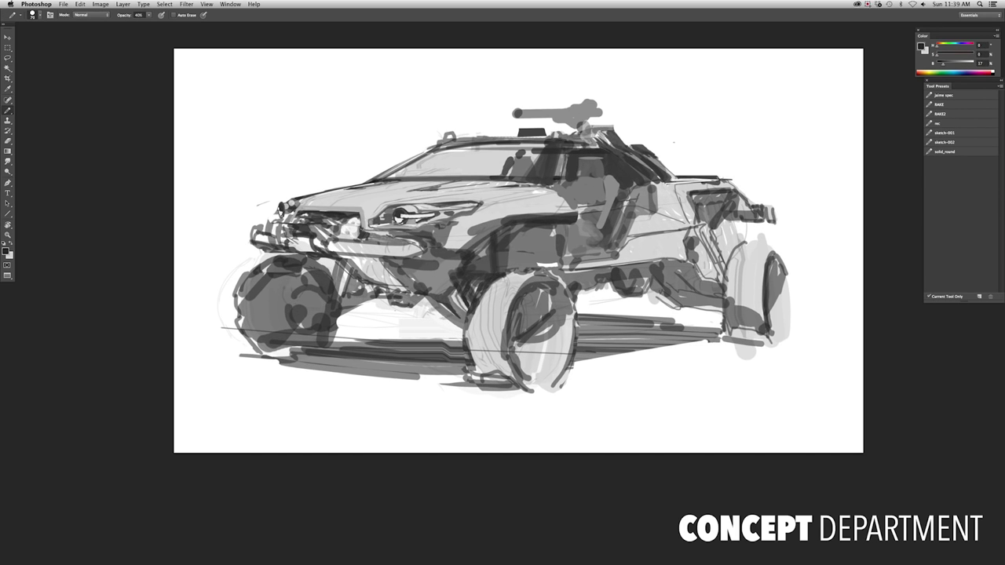
{"action": "key", "text": "super+z"}
{"action": "left_click_drag", "start_coordinate": [496, 236], "coordinate": [499, 276]}
{"action": "key", "text": "7"}
{"action": "left_click", "coordinate": [518, 283], "text": "alt"}
{"action": "key", "text": "8"}
{"action": "left_click_drag", "start_coordinate": [518, 226], "coordinate": [512, 271]}
{"action": "mouse_move", "coordinate": [473, 267]}
{"action": "left_mouse_down"}
{"action": "mouse_move", "coordinate": [490, 270]}
{"action": "mouse_move", "coordinate": [487, 279]}
{"action": "left_mouse_up"}
{"action": "left_click_drag", "start_coordinate": [479, 236], "coordinate": [492, 268]}
{"action": "left_click_drag", "start_coordinate": [527, 227], "coordinate": [522, 267]}
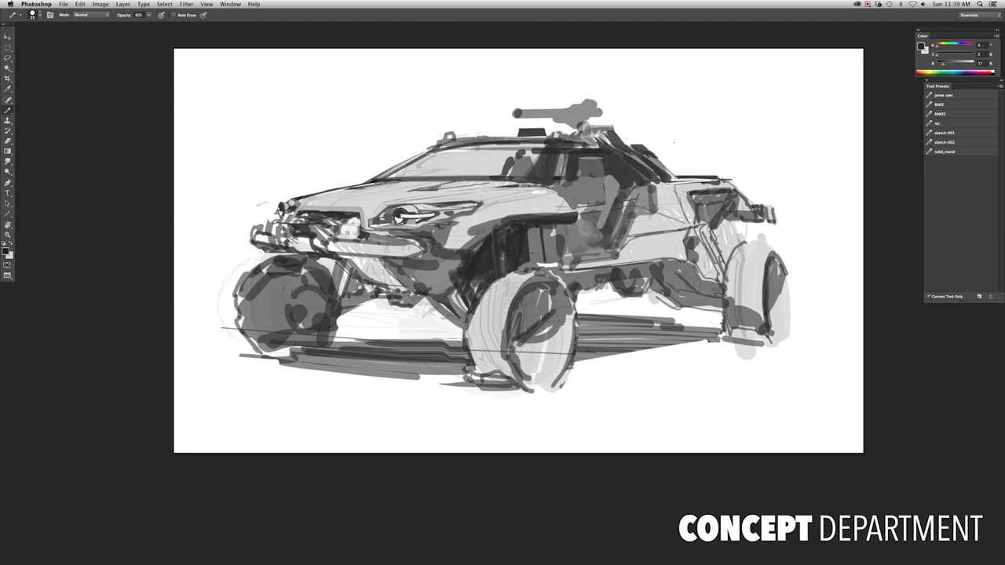
Paint a lasso-selected strip inside the near front wheel arch near-black at 100% opacity, and flip the canvas back
{"action": "key", "text": "l"}
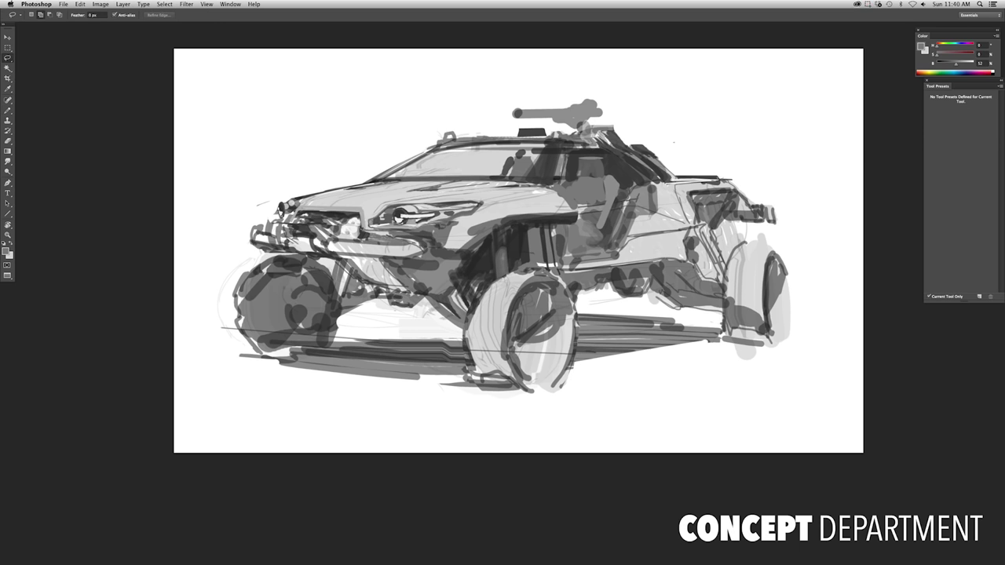
{"action": "left_click_drag", "start_coordinate": [518, 204], "coordinate": [508, 271]}
{"action": "key", "text": "b"}
{"action": "left_click", "coordinate": [509, 228], "text": "alt"}
{"action": "key", "text": "0"}
{"action": "key", "text": "e"}
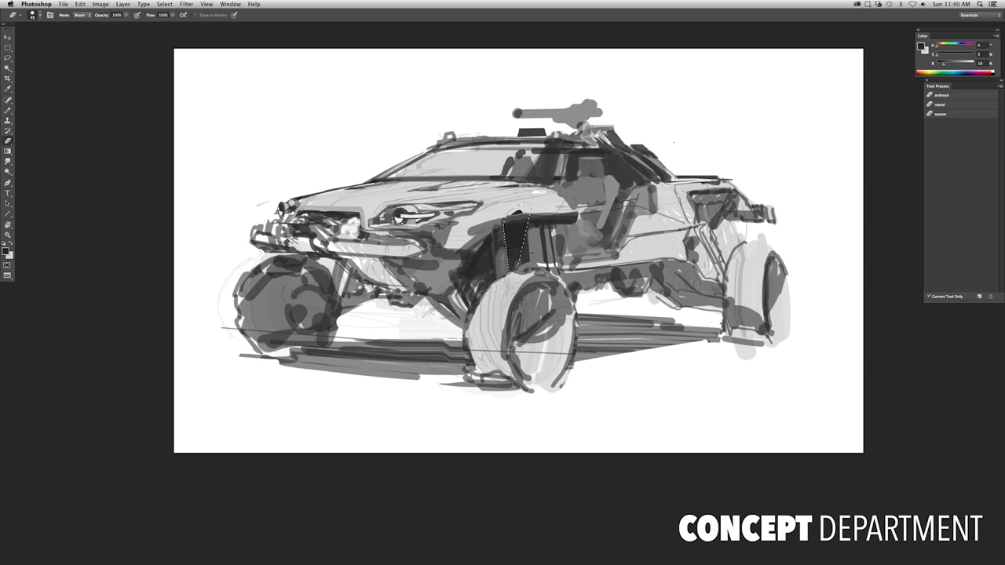
{"action": "key", "text": "super+shift+h"}
{"action": "key", "text": "super+minus"}
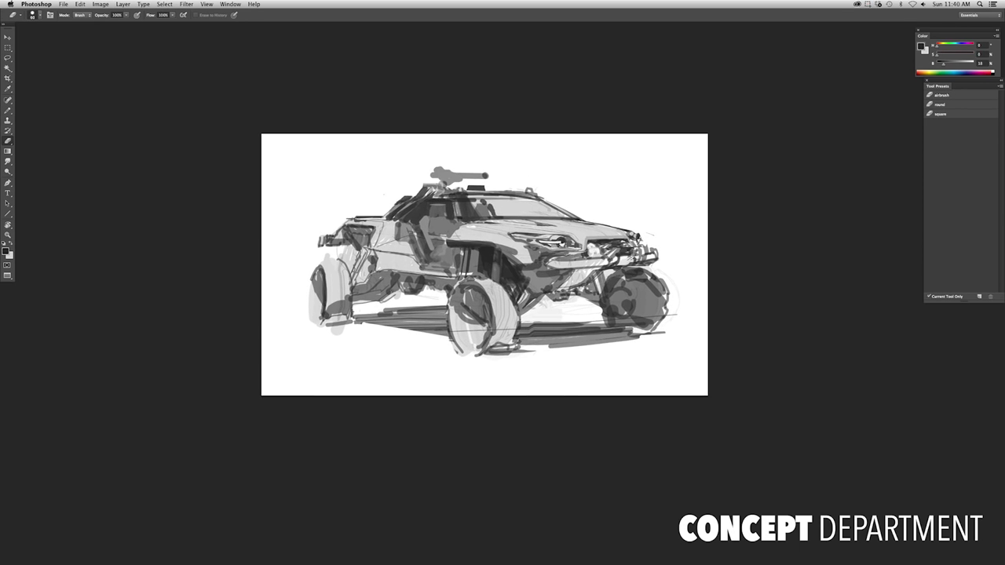
{"action": "key", "text": "super+plus"}
{"action": "key", "text": "l"}
{"action": "key", "text": "e"}
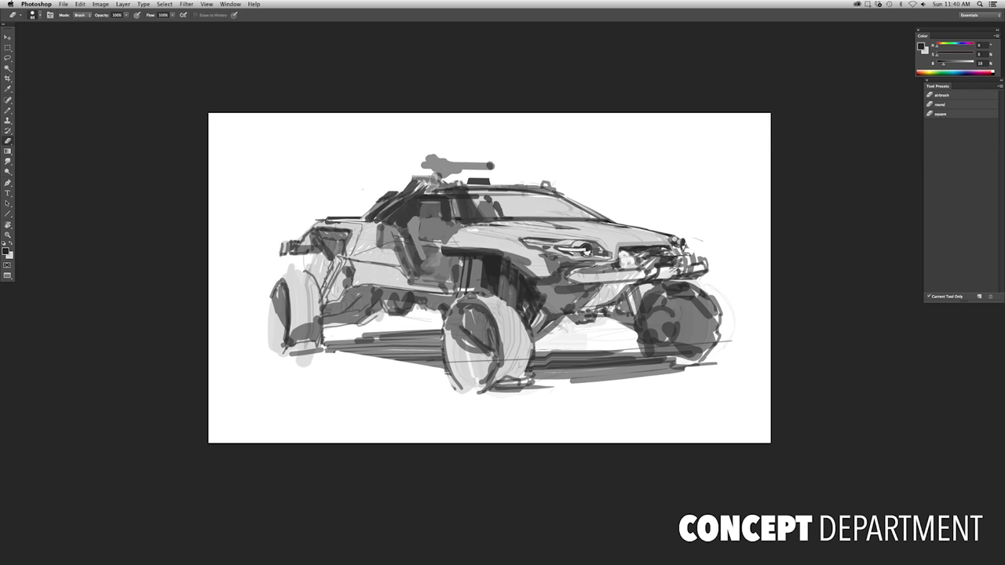
Shade the near front tyre's tread with dark grey strokes at 50% opacity
{"action": "key", "text": "b"}
{"action": "key", "text": "5"}
{"action": "key", "text": "super+plus"}
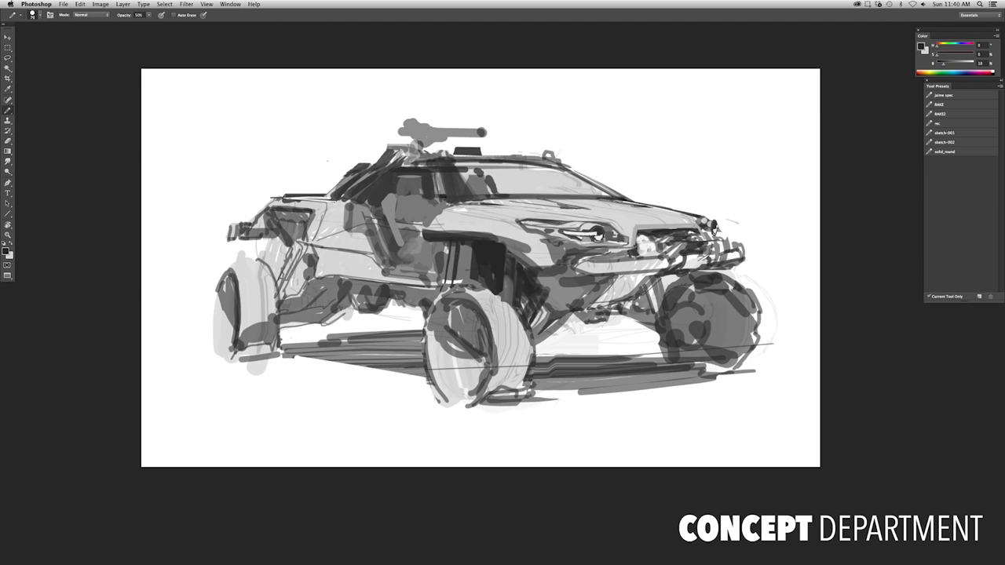
{"action": "mouse_move", "coordinate": [487, 307]}
{"action": "left_mouse_down"}
{"action": "mouse_move", "coordinate": [515, 353]}
{"action": "mouse_move", "coordinate": [503, 400]}
{"action": "left_mouse_up"}
{"action": "left_click_drag", "start_coordinate": [519, 330], "coordinate": [522, 388]}
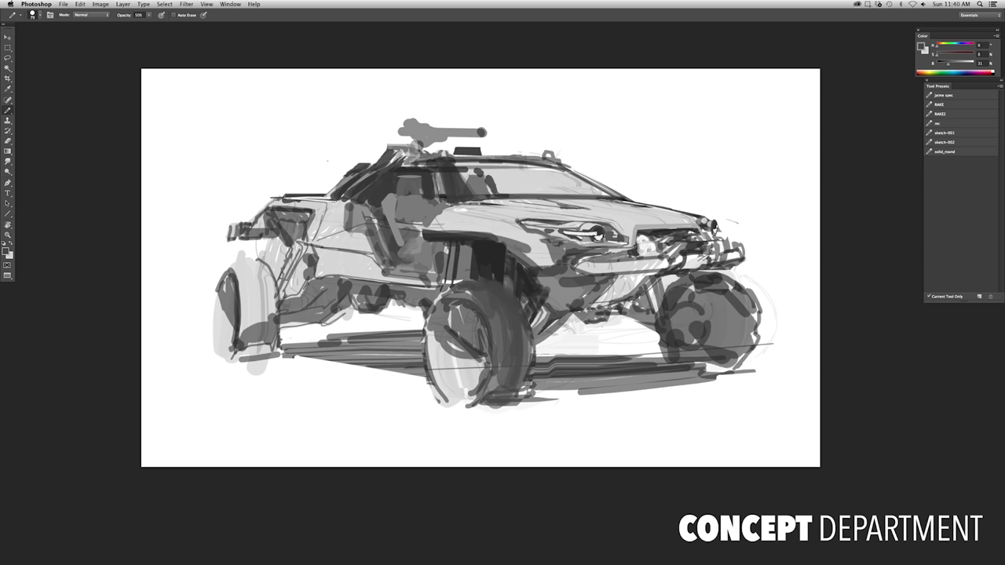
Darken the lower part of the lasso-selected near front tyre tread with near-black at 40% opacity, clear the selection and flip the canvas
{"action": "key", "text": "l"}
{"action": "left_click_drag", "start_coordinate": [477, 279], "coordinate": [482, 281]}
{"action": "key", "text": "e"}
{"action": "key", "text": "b"}
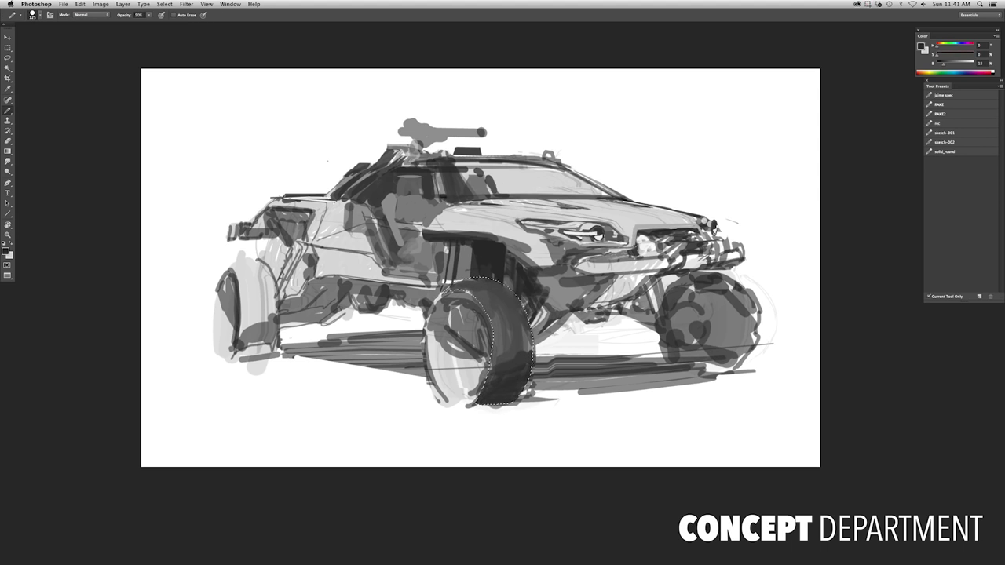
{"action": "key", "text": "x"}
{"action": "key", "text": "4"}
{"action": "mouse_move", "coordinate": [495, 393]}
{"action": "left_mouse_down"}
{"action": "mouse_move", "coordinate": [518, 388]}
{"action": "mouse_move", "coordinate": [483, 396]}
{"action": "mouse_move", "coordinate": [510, 392]}
{"action": "left_mouse_up"}
{"action": "key", "text": "super+d"}
{"action": "key", "text": "super+shift+h"}
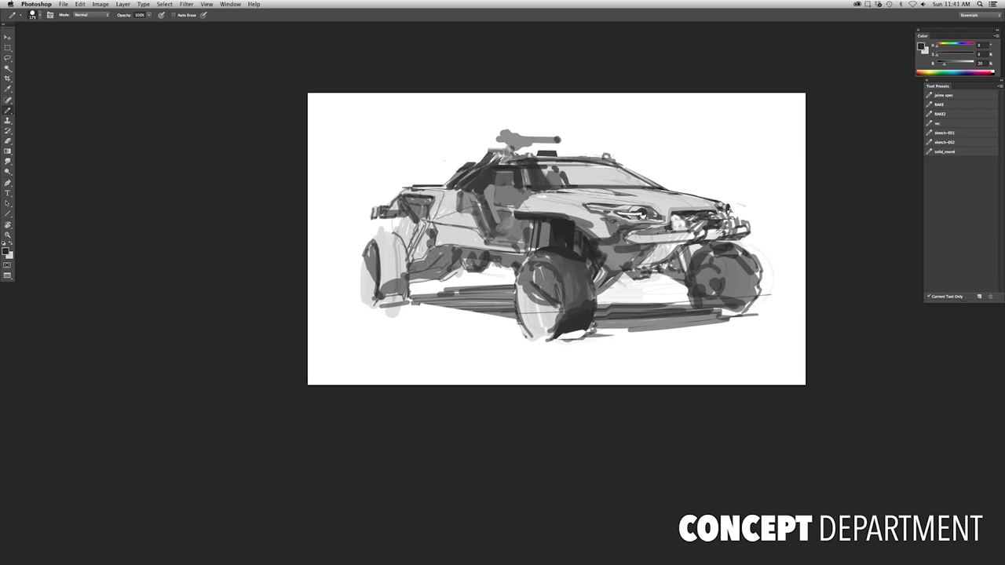
Paint the far-side front suspension arm solid dark grey using a lasso selection and 100% opacity
{"action": "key", "text": "0"}
{"action": "key", "text": "super+equal"}
{"action": "key", "text": "l"}
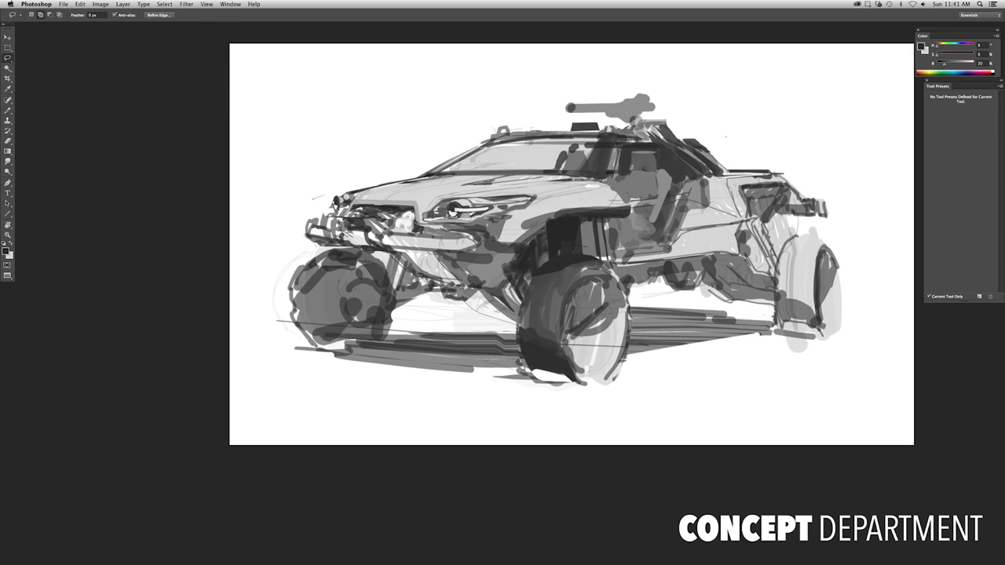
{"action": "key", "text": "b"}
{"action": "key", "text": "super+minus"}
{"action": "key", "text": "super+equal"}
{"action": "key", "text": "l"}
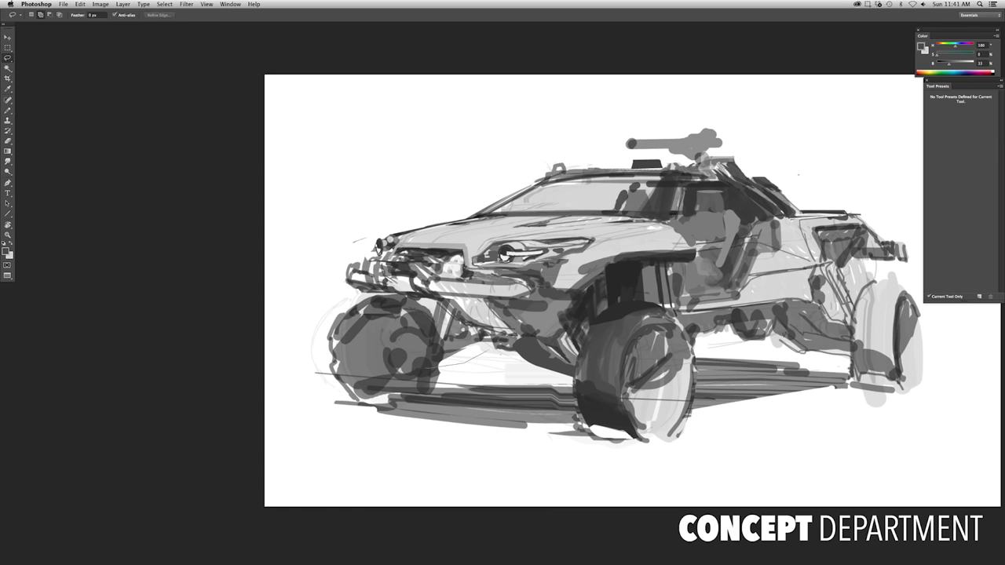
{"action": "key", "text": "b"}
{"action": "key", "text": "l"}
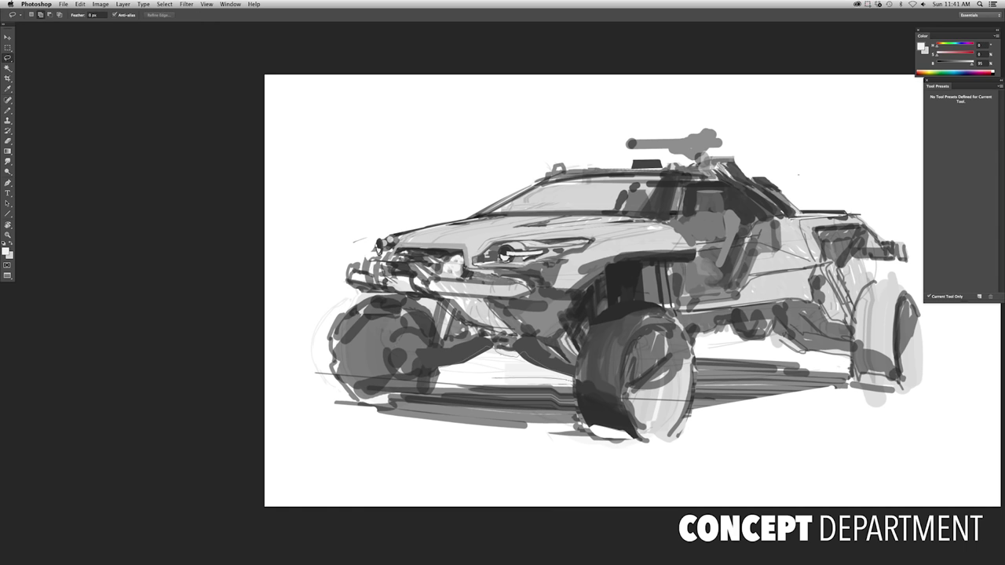
Shade lasso-selected areas beneath the centre of the front suspension with near-black at 40% opacity
{"action": "key", "text": "b"}
{"action": "key", "text": "l"}
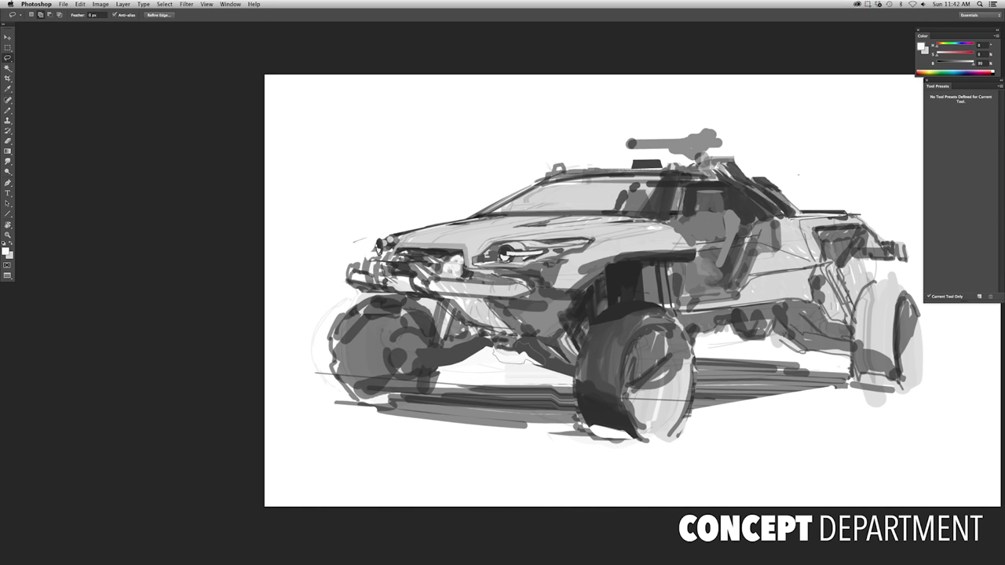
{"action": "key", "text": "b"}
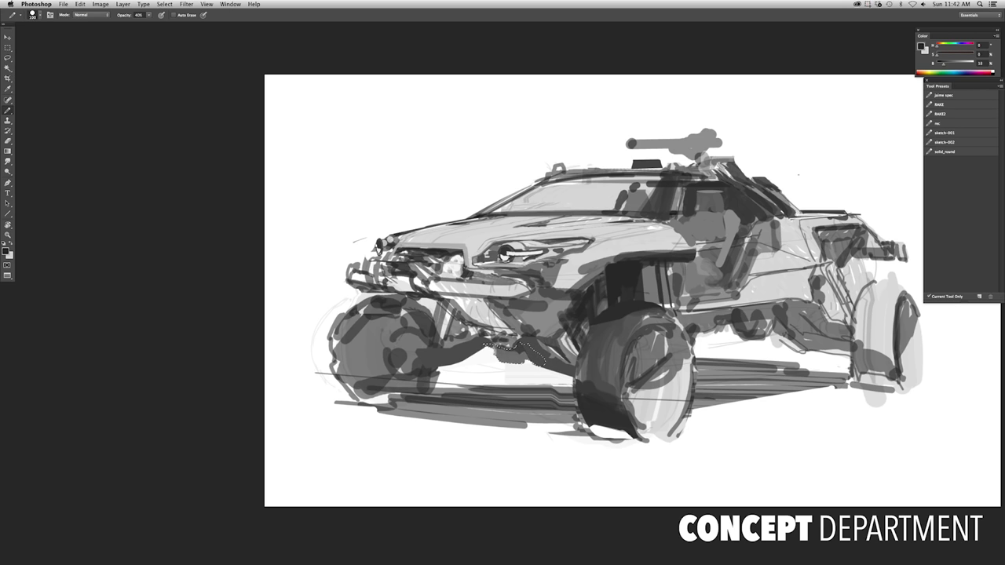
{"action": "left_click_drag", "start_coordinate": [506, 355], "coordinate": [538, 356]}
{"action": "key", "text": "l"}
{"action": "left_click", "coordinate": [466, 352]}
{"action": "key", "text": "b"}
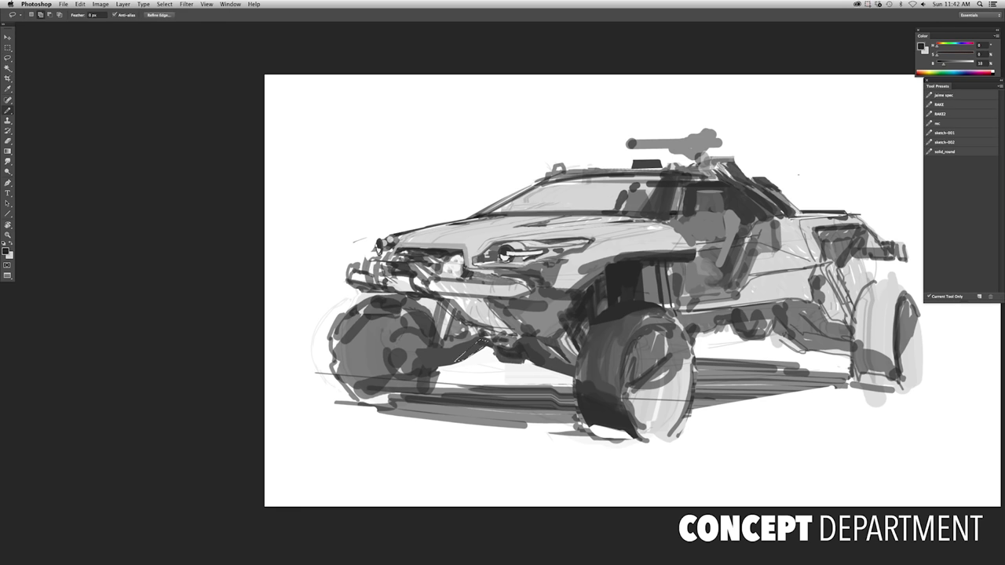
Define the front skid plate and suspension arms with sampled dark grey strokes at 100% opacity, and flip the canvas
{"action": "left_click", "coordinate": [468, 349], "text": "alt"}
{"action": "key", "text": "0"}
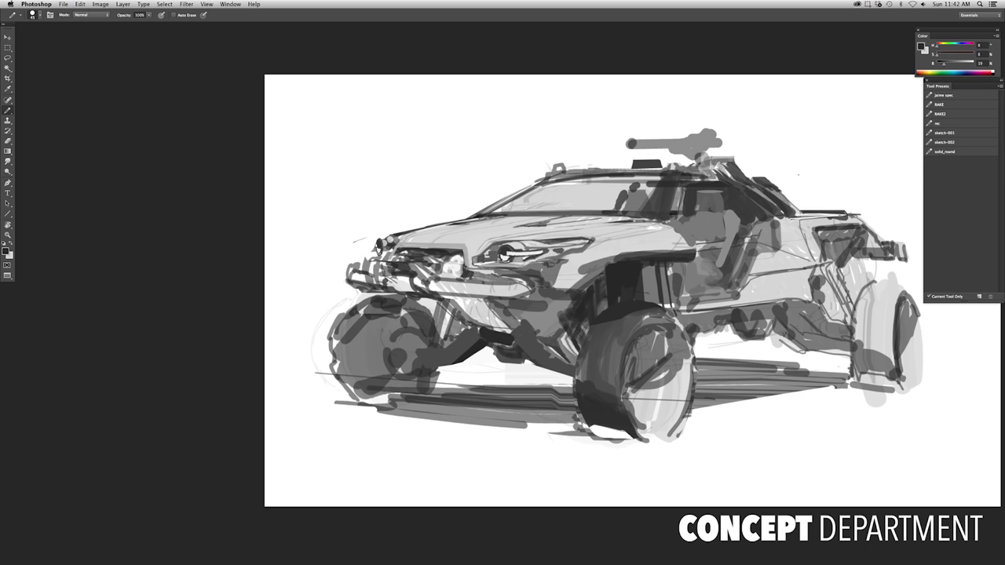
{"action": "mouse_move", "coordinate": [447, 329]}
{"action": "left_mouse_down"}
{"action": "mouse_move", "coordinate": [508, 306]}
{"action": "mouse_move", "coordinate": [501, 329]}
{"action": "left_mouse_up"}
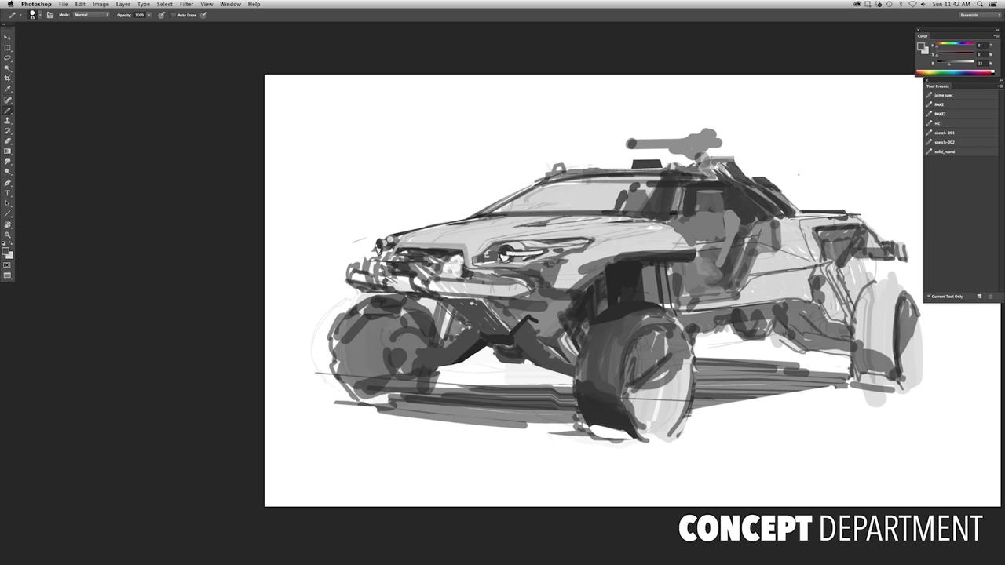
{"action": "key", "text": "super+shift+h"}
{"action": "scroll", "coordinate": [408, 269], "scroll_direction": "down", "scroll_amount": 3}
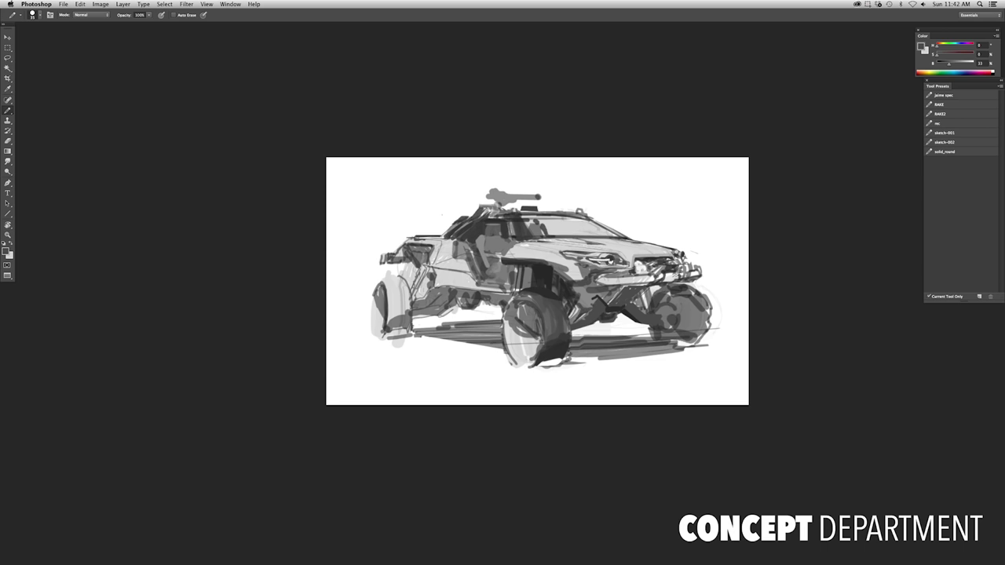
Lighten the lasso-selected near front fender with light grey strokes at 40% opacity, and flip the canvas
{"action": "scroll", "coordinate": [590, 287], "scroll_direction": "up", "scroll_amount": 3}
{"action": "key", "text": "l"}
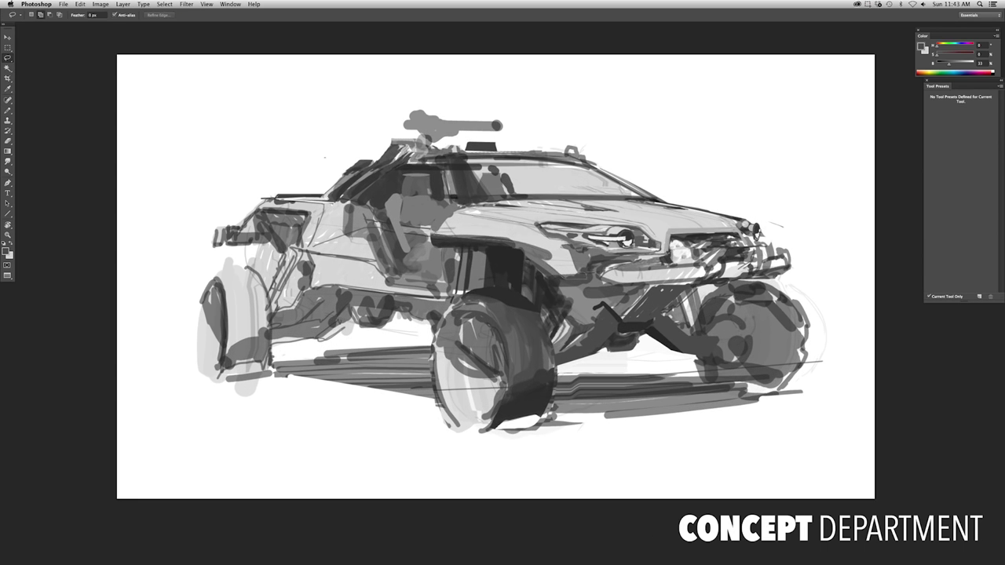
{"action": "key", "text": "b"}
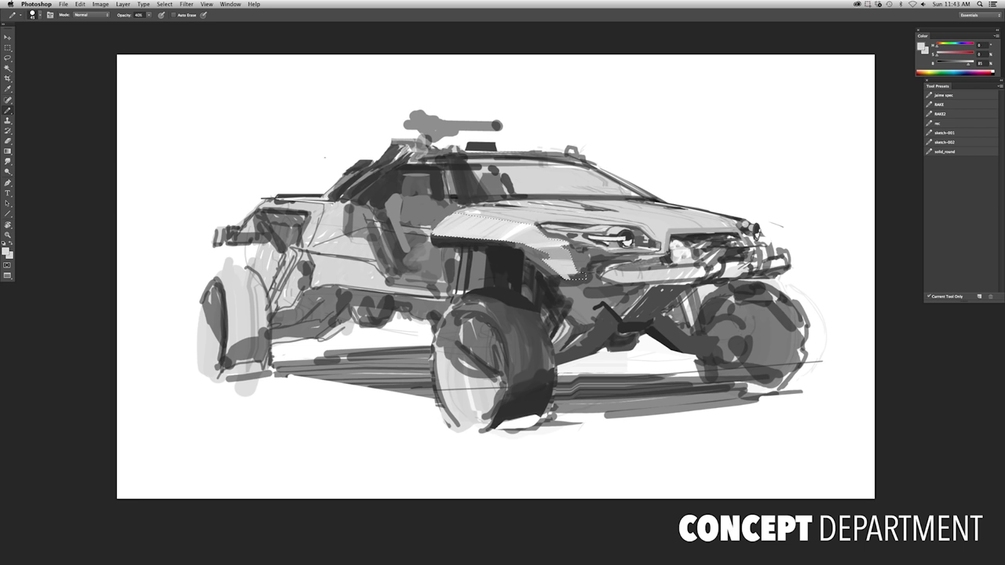
{"action": "key", "text": "super+shift+h"}
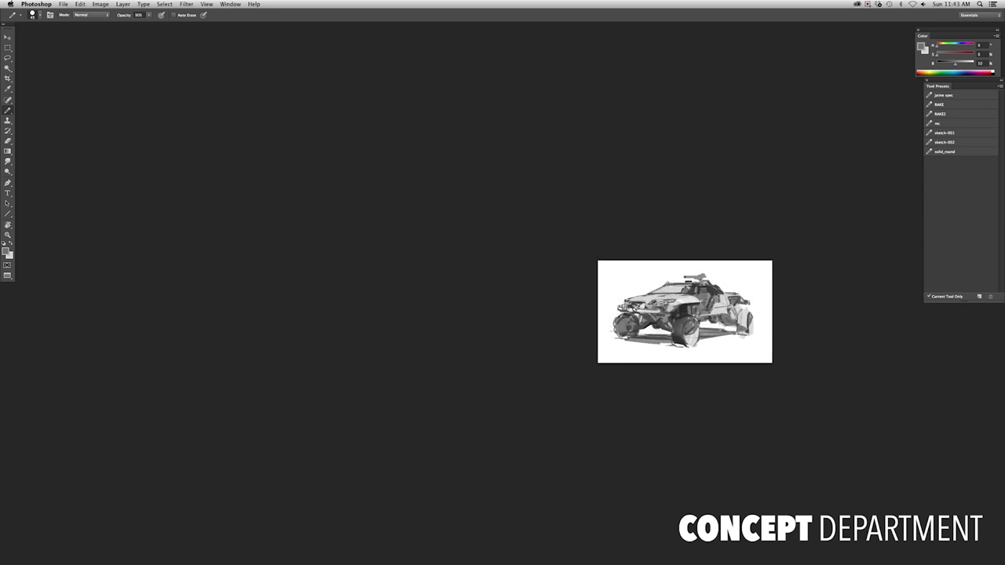
Reshape the rear end of the near front fender with a lasso selection and the Smudge tool, and flip the canvas back
{"action": "key", "text": "l"}
{"action": "key", "text": "r"}
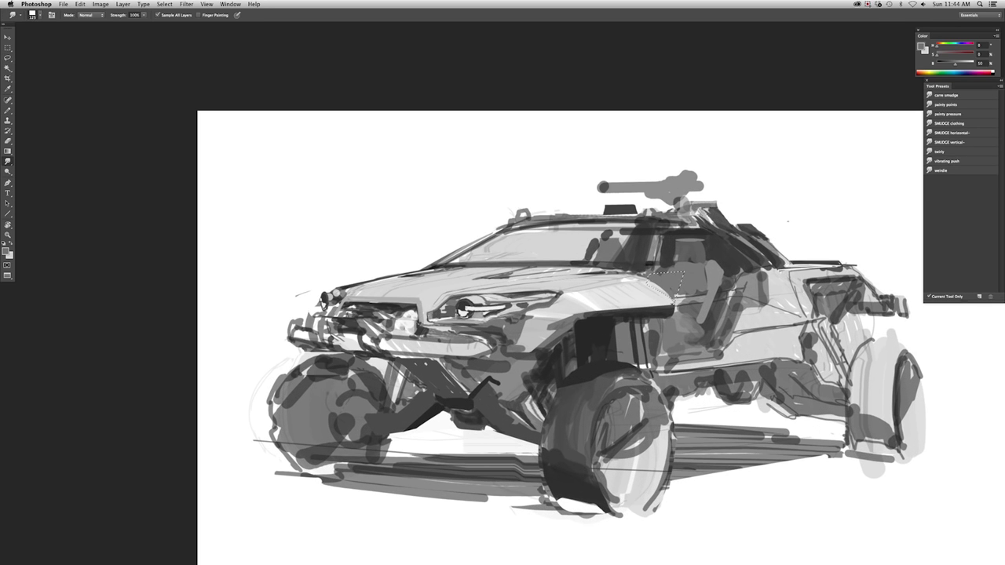
{"action": "key", "text": "super+minus"}
{"action": "key", "text": "super+minus"}
{"action": "key", "text": "super+shift+h"}
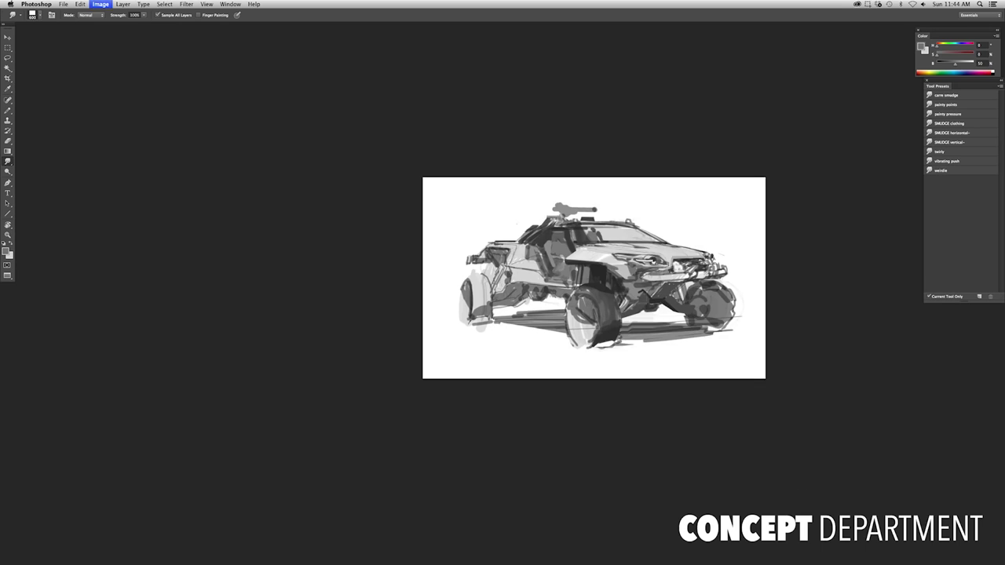
{"action": "key", "text": "super+plus"}
{"action": "key", "text": "super+plus"}
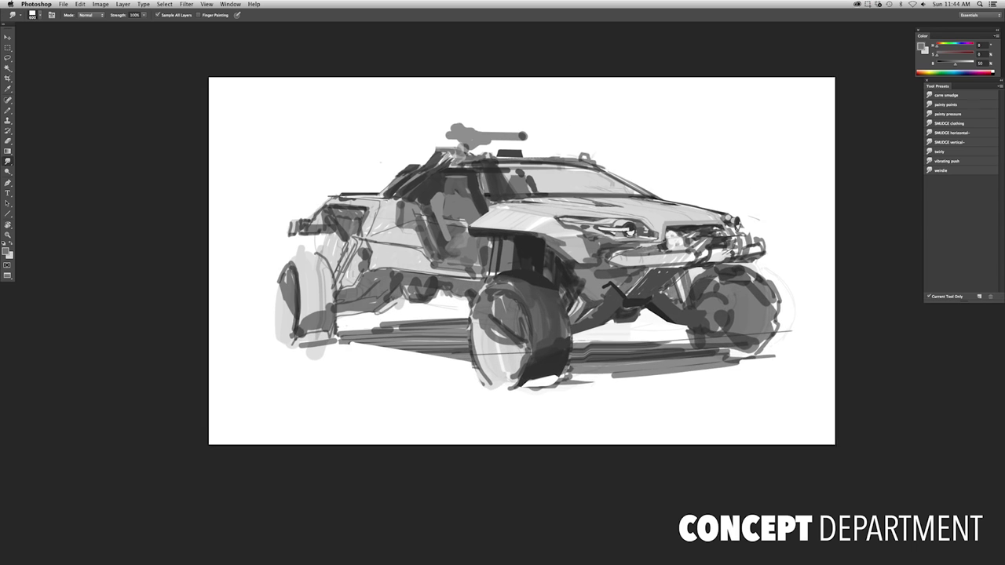
Compare the fender with its previous state, set the pencil opacity to 60% and switch to the Mixer Brush
{"action": "key", "text": "b"}
{"action": "key", "text": "super+z"}
{"action": "key", "text": "super+z"}
{"action": "key", "text": "6"}
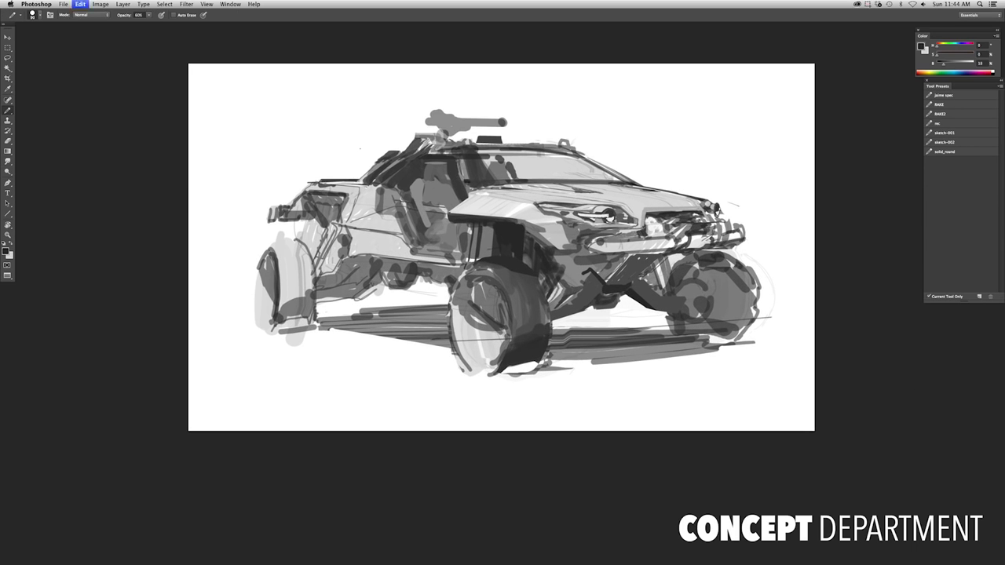
{"action": "right_click", "coordinate": [8, 110]}
{"action": "left_click", "coordinate": [43, 133]}
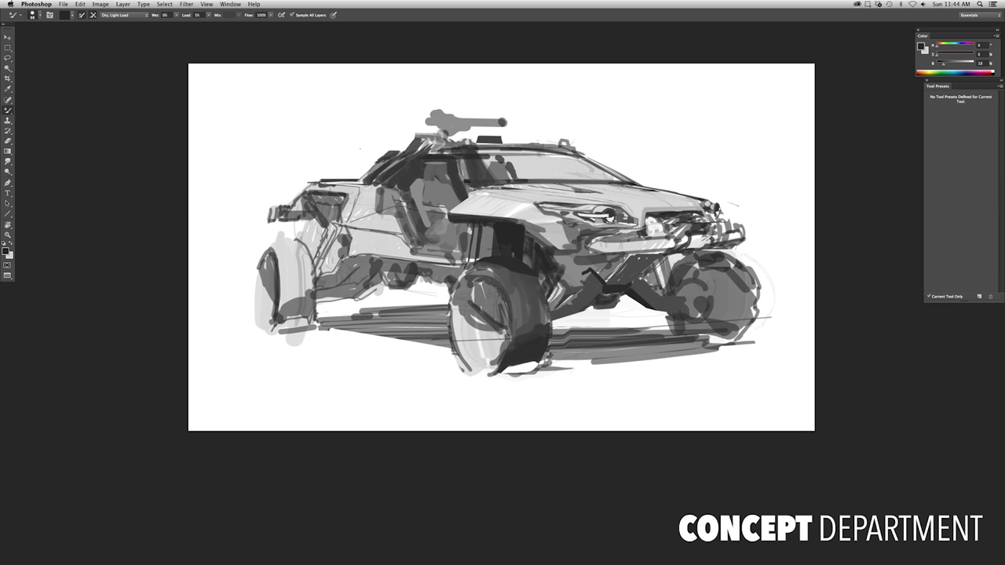
{"action": "scroll", "coordinate": [501, 247], "scroll_direction": "right", "scroll_amount": 1}
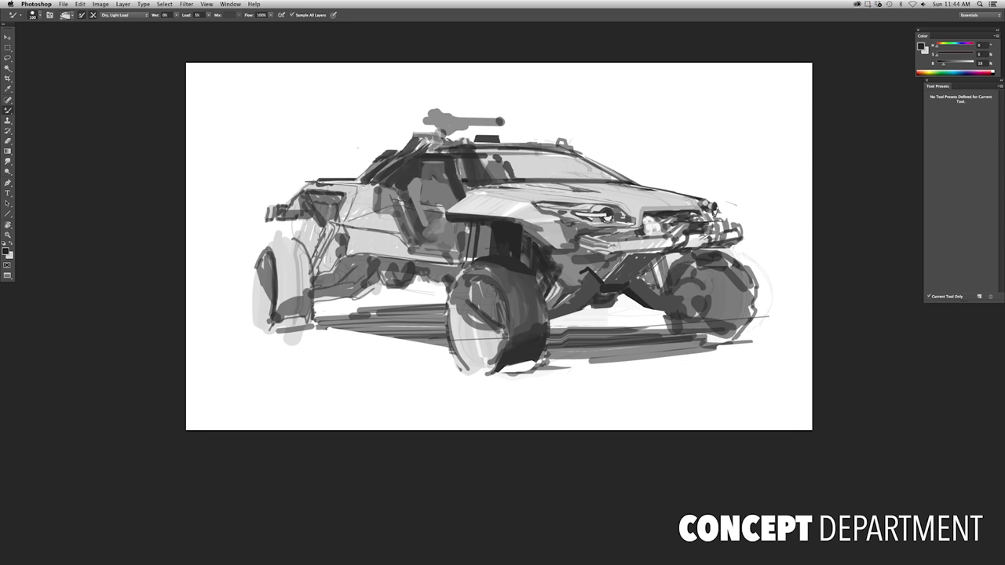
Rework the front bumper with Mixer Brush strokes, defining its near end and the lower edge towards the far wheel
{"action": "scroll", "coordinate": [499, 248], "scroll_direction": "up", "scroll_amount": 1}
{"action": "scroll", "coordinate": [501, 250], "scroll_direction": "left", "scroll_amount": 5}
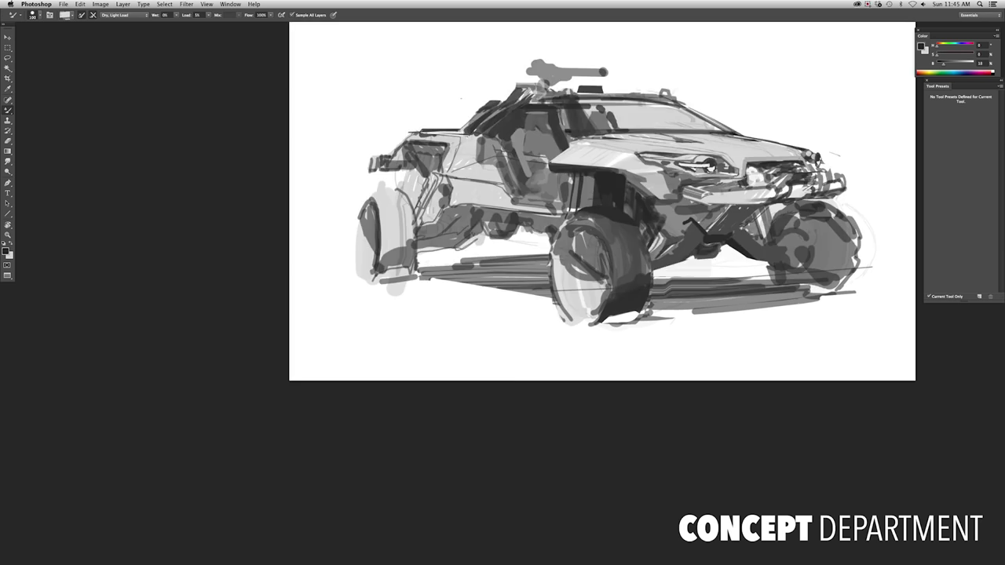
{"action": "scroll", "coordinate": [501, 249], "scroll_direction": "right", "scroll_amount": 8}
{"action": "scroll", "coordinate": [432, 249], "scroll_direction": "up", "scroll_amount": 1}
{"action": "left_click_drag", "start_coordinate": [581, 249], "coordinate": [652, 245]}
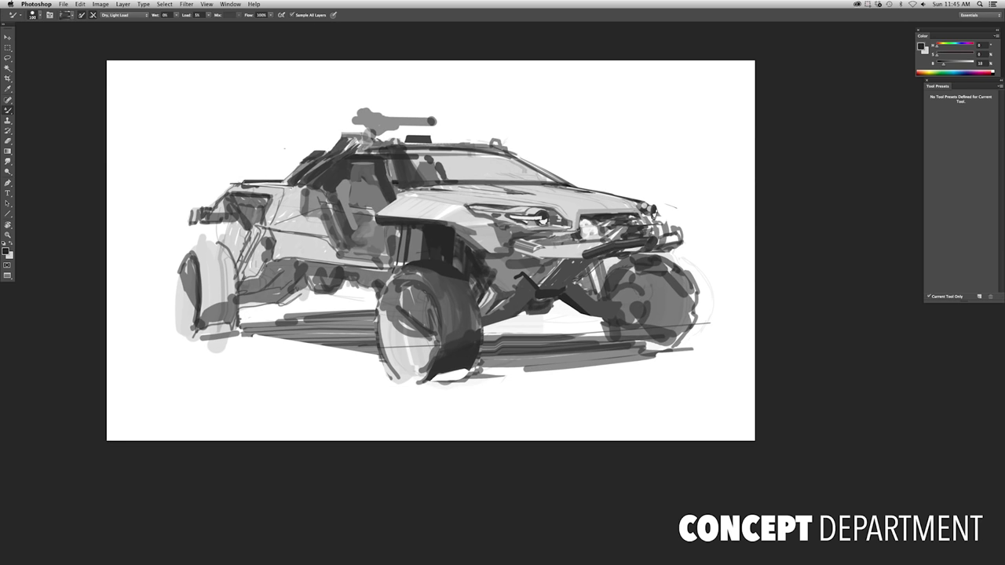
{"action": "left_click_drag", "start_coordinate": [582, 250], "coordinate": [672, 242]}
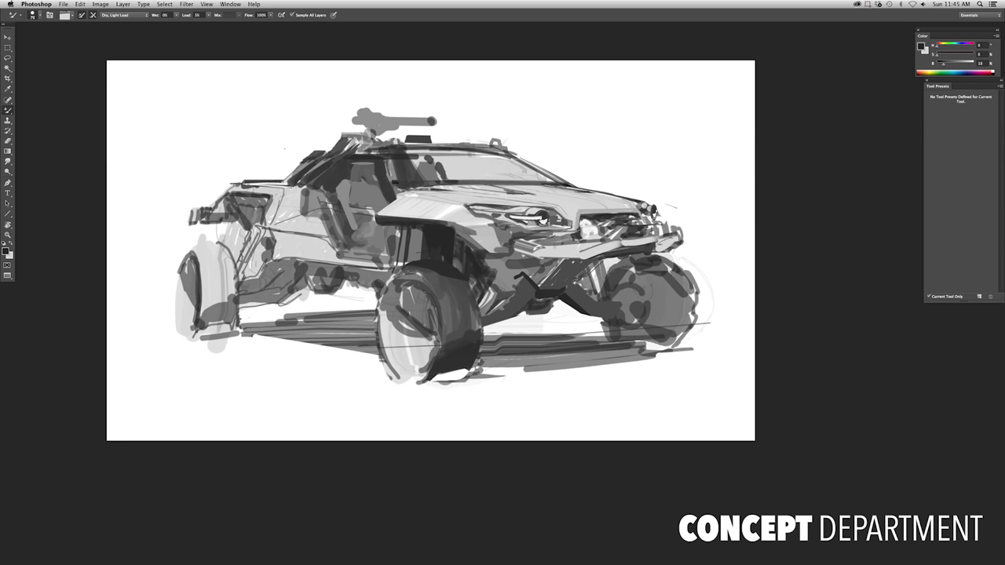
Clean up the bumper's far end with white, return to the Mixer Brush and flip the canvas
{"action": "scroll", "coordinate": [431, 250], "scroll_direction": "up", "scroll_amount": 1}
{"action": "key", "text": "b"}
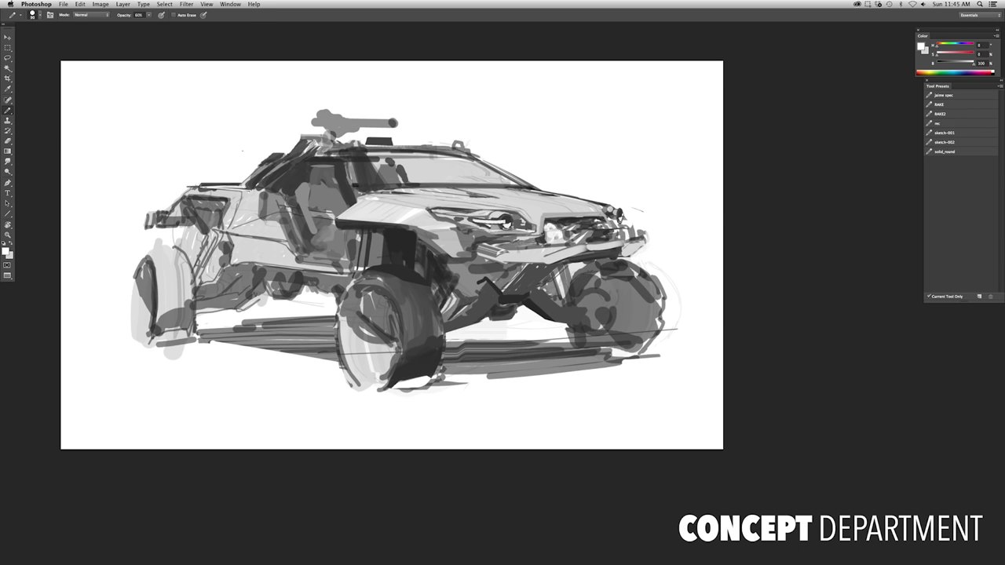
{"action": "key", "text": "shift+b"}
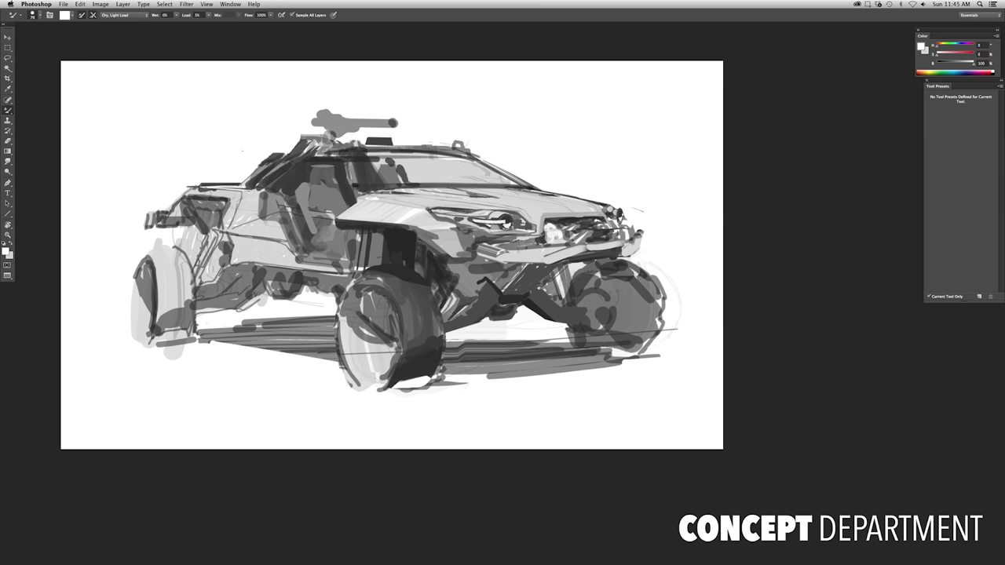
{"action": "key", "text": "ctrl+shift+h"}
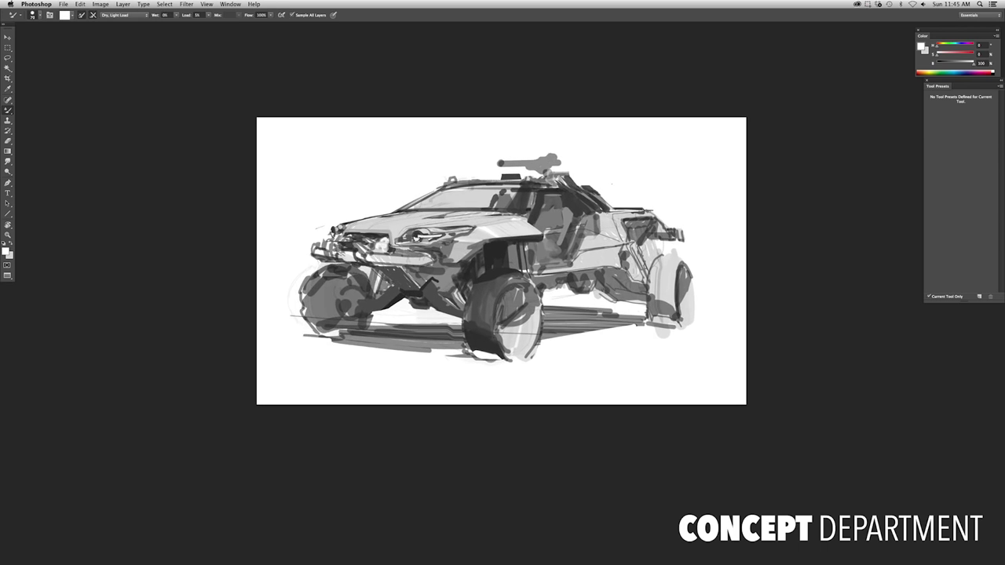
Darken the grille opening and simplify the bumper's far end with Mixer Brush strokes
{"action": "key", "text": "f"}
{"action": "key", "text": "f"}
{"action": "key", "text": "f"}
{"action": "key", "text": "ctrl+plus"}
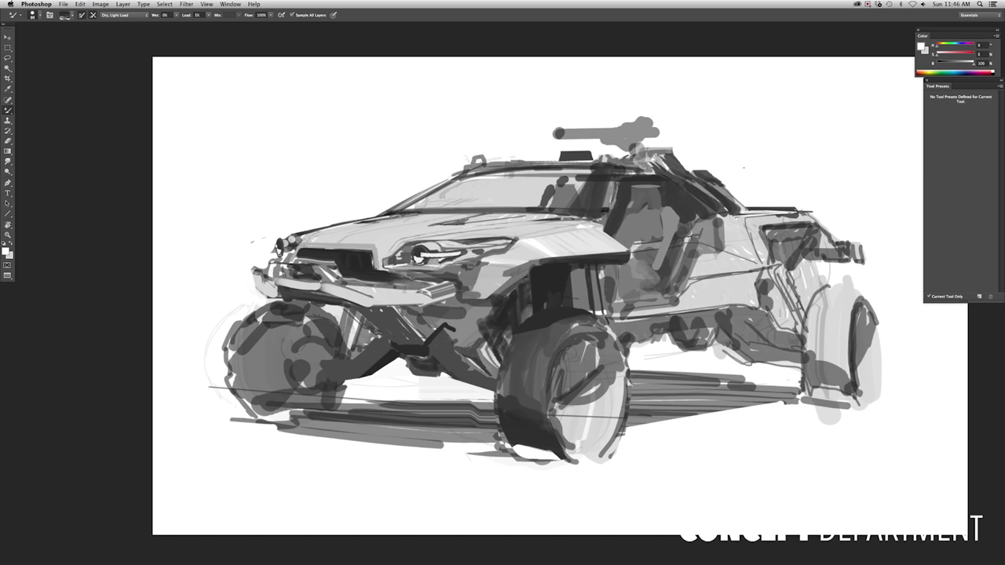
Paint a near-black intake strip between the headlight and bumper within a lasso selection, and flip the canvas
{"action": "key", "text": "l"}
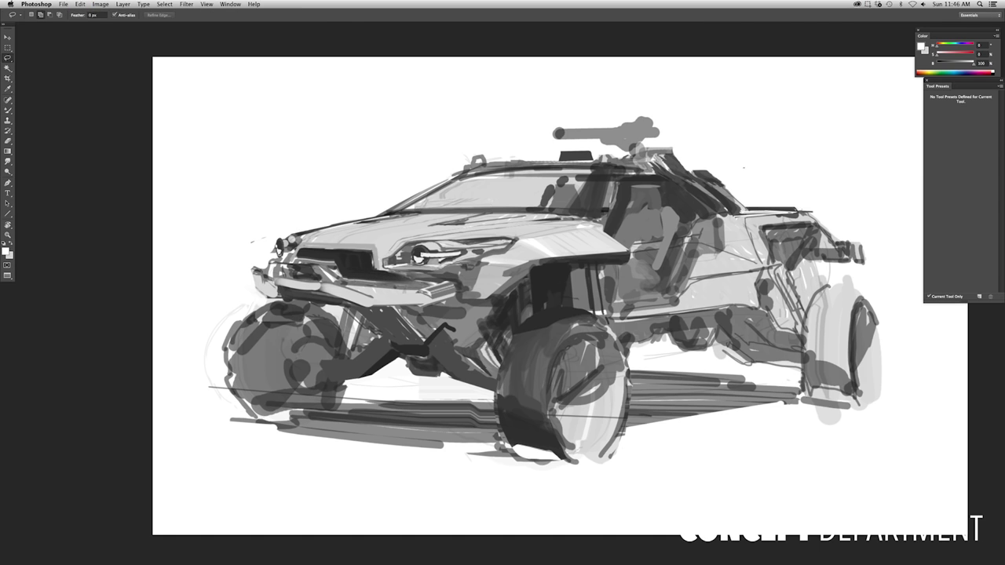
{"action": "key", "text": "b"}
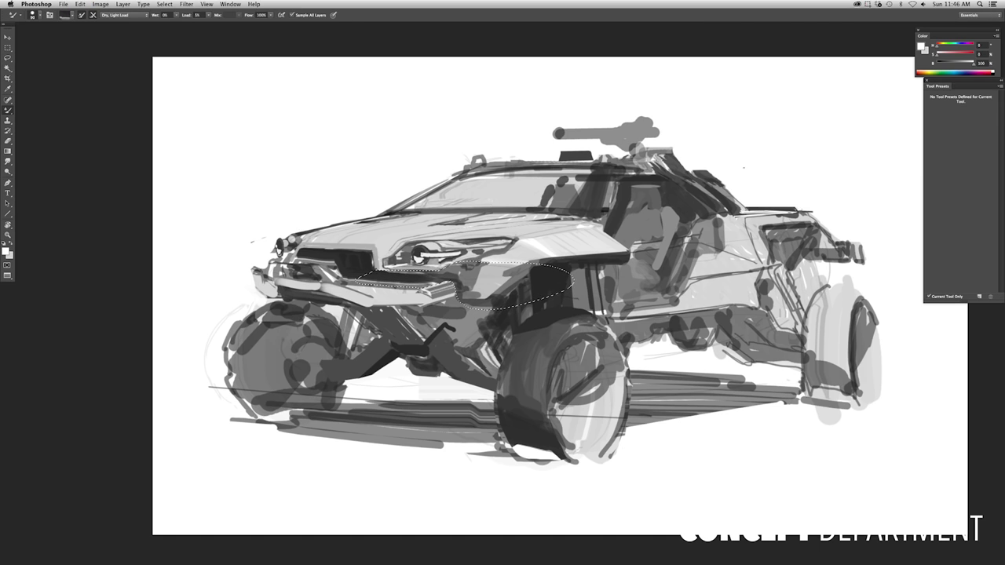
{"action": "left_click_drag", "start_coordinate": [363, 276], "coordinate": [479, 272]}
{"action": "key", "text": "e"}
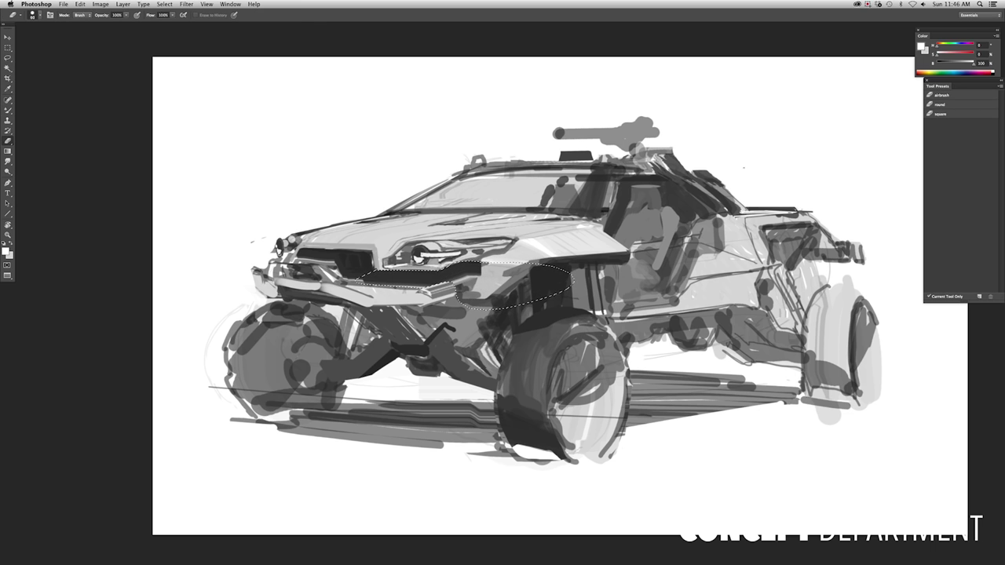
{"action": "key", "text": "super+shift+h"}
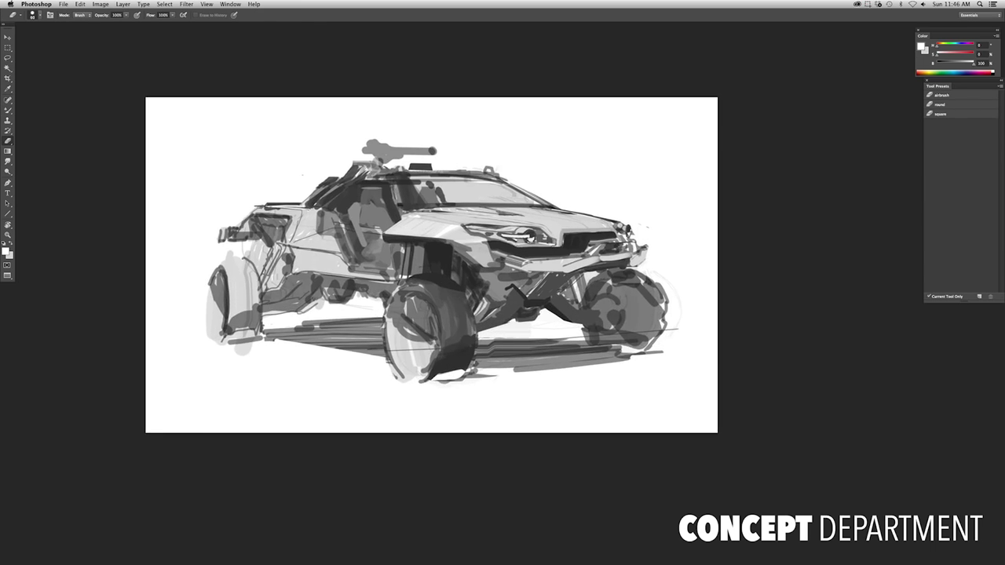
Lasso a strip along the grille's lower edge, set up the brush at 20% opacity, and clear the selection
{"action": "key", "text": "super+equal"}
{"action": "key", "text": "l"}
{"action": "key", "text": "b"}
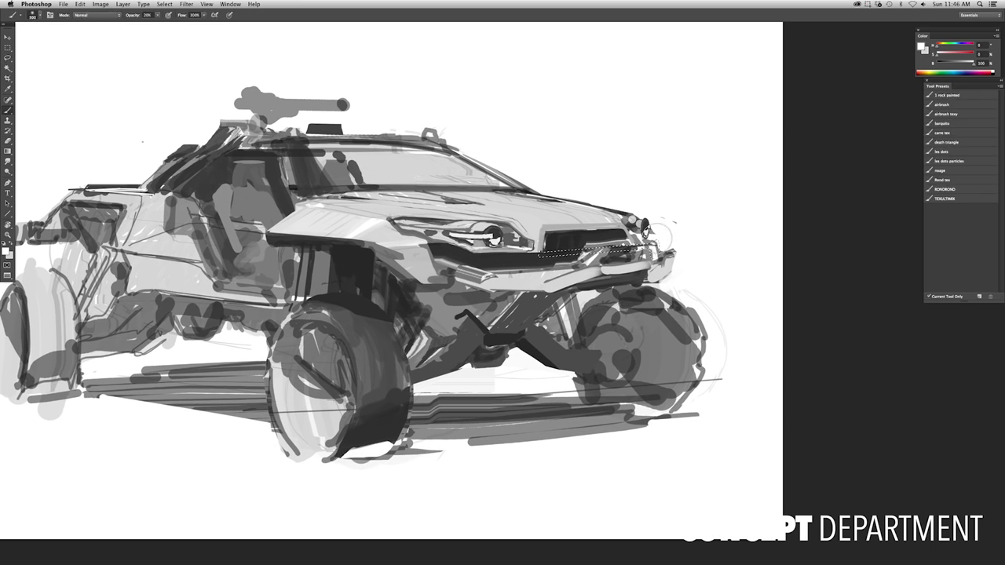
{"action": "key", "text": "super+d"}
{"action": "key", "text": "super+minus"}
{"action": "key", "text": "super+minus"}
{"action": "key", "text": "super+minus"}
{"action": "key", "text": "super+minus"}
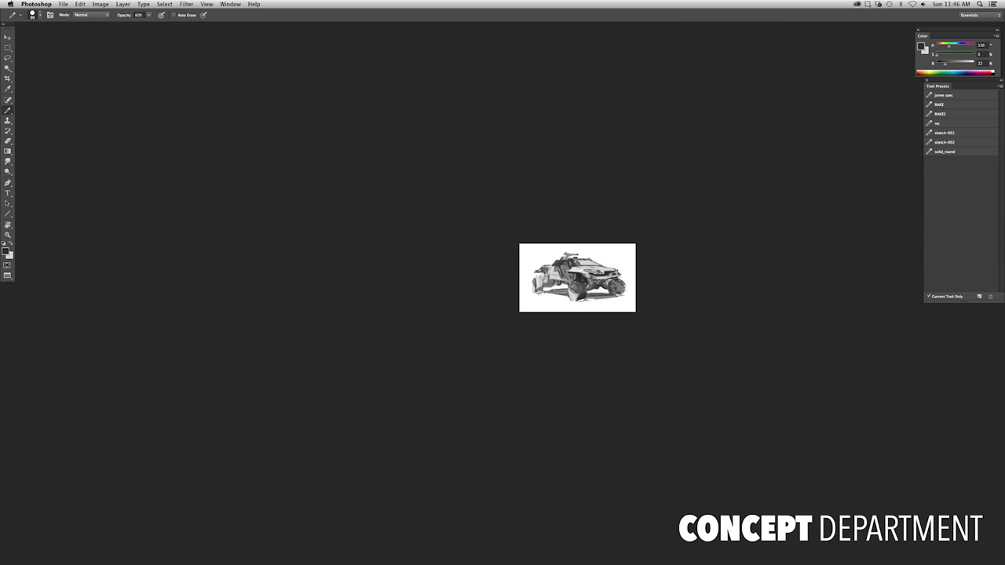
Paste and scale the headlight detail at the hood's far front corner, and extend the dark grille opening towards it
{"action": "key", "text": "super+equal"}
{"action": "key", "text": "super+equal"}
{"action": "key", "text": "super+equal"}
{"action": "key", "text": "l"}
{"action": "key", "text": "super+v"}
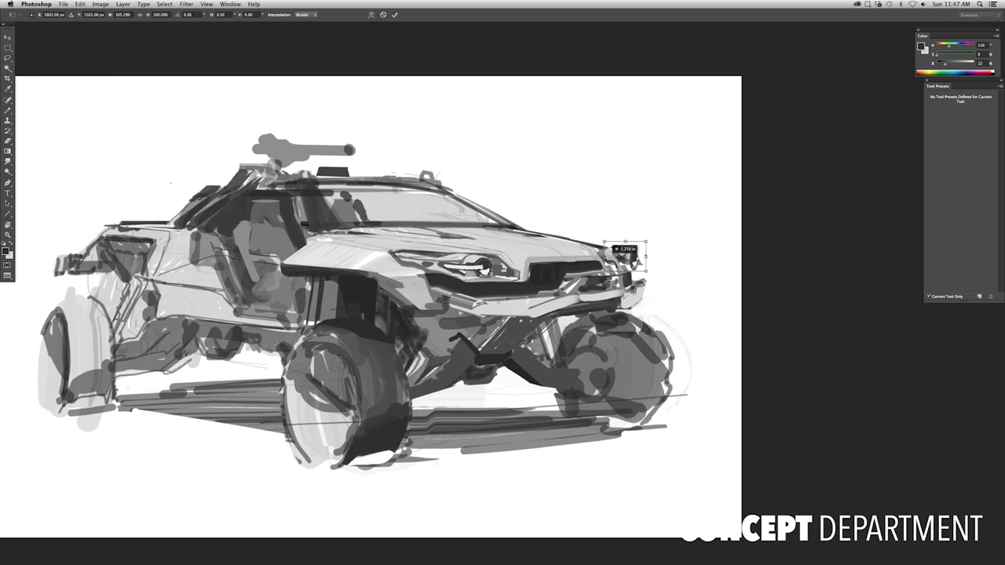
{"action": "key", "text": "b"}
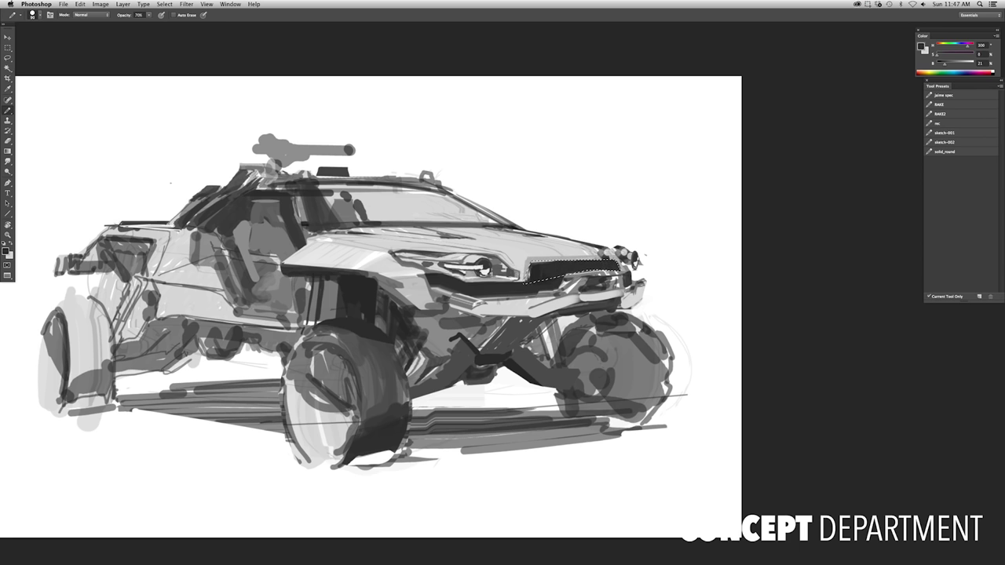
Clear the grille selection and flip the canvas horizontally to check the vehicle's front end
{"action": "key", "text": "super+minus"}
{"action": "key", "text": "super+minus"}
{"action": "key", "text": "super+minus"}
{"action": "key", "text": "super+shift+h"}
{"action": "key", "text": "super+minus"}
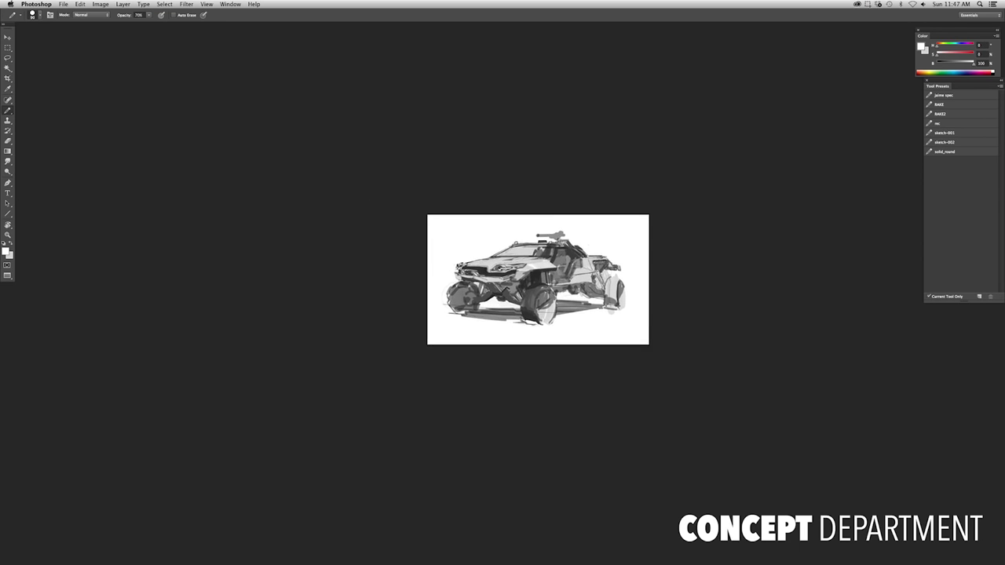
{"action": "key", "text": "super+equal"}
{"action": "key", "text": "super+equal"}
{"action": "key", "text": "super+minus"}
{"action": "key", "text": "super+equal"}
Push the far front corner and the windscreen's front edge into shape with a large Smudge brush at 100% strength
{"action": "key", "text": "shift+r"}
{"action": "key", "text": "shift+r"}
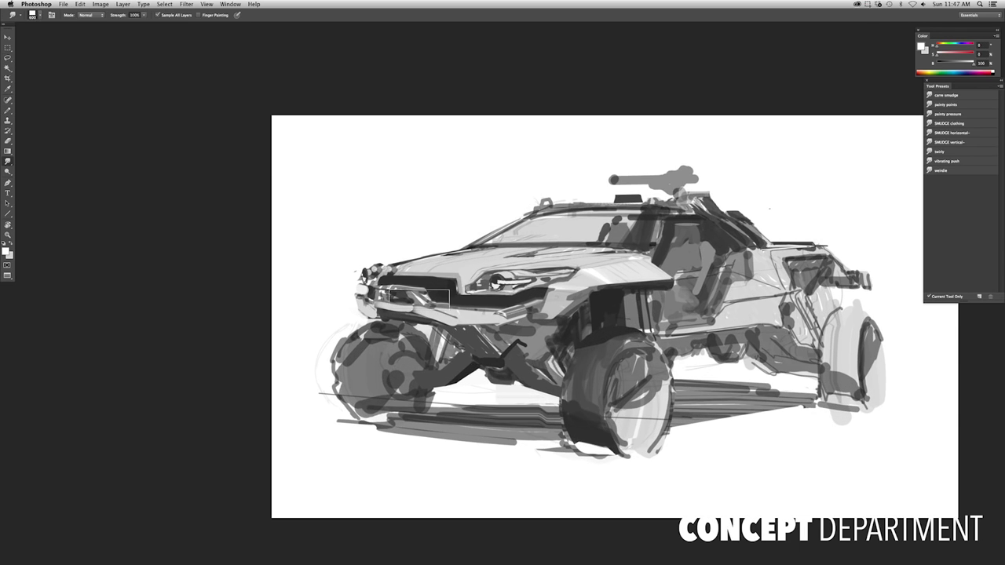
{"action": "key", "text": "super+z"}
{"action": "key", "text": "super+z"}
{"action": "key", "text": "bracketright"}
{"action": "key", "text": "bracketright"}
{"action": "key", "text": "bracketright"}
{"action": "key", "text": "bracketright"}
{"action": "key", "text": "bracketright"}
{"action": "left_click_drag", "start_coordinate": [423, 259], "coordinate": [365, 267]}
{"action": "key", "text": "super+z"}
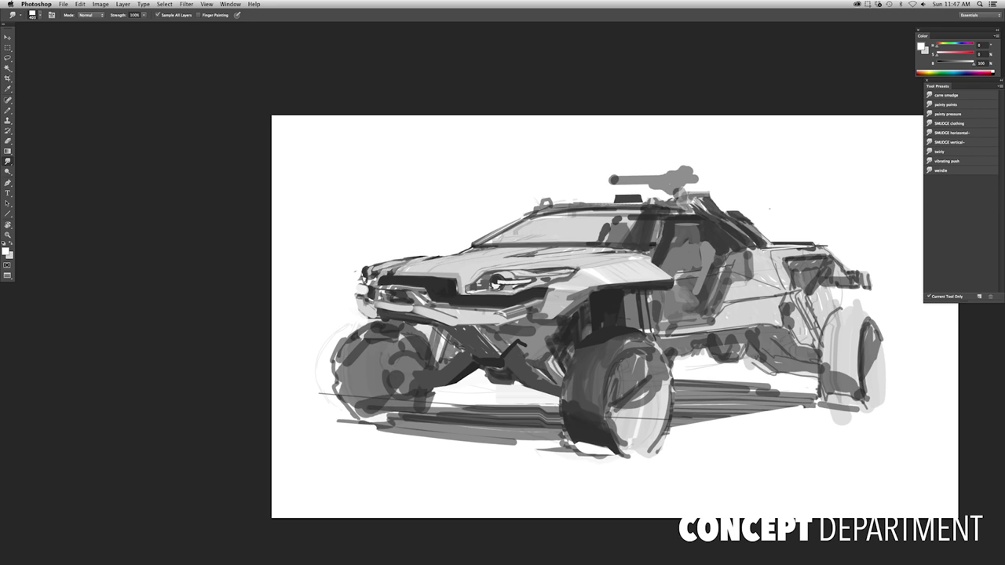
{"action": "mouse_move", "coordinate": [463, 257]}
{"action": "left_mouse_down"}
{"action": "mouse_move", "coordinate": [385, 265]}
{"action": "mouse_move", "coordinate": [436, 258]}
{"action": "left_mouse_up"}
{"action": "key", "text": "e"}
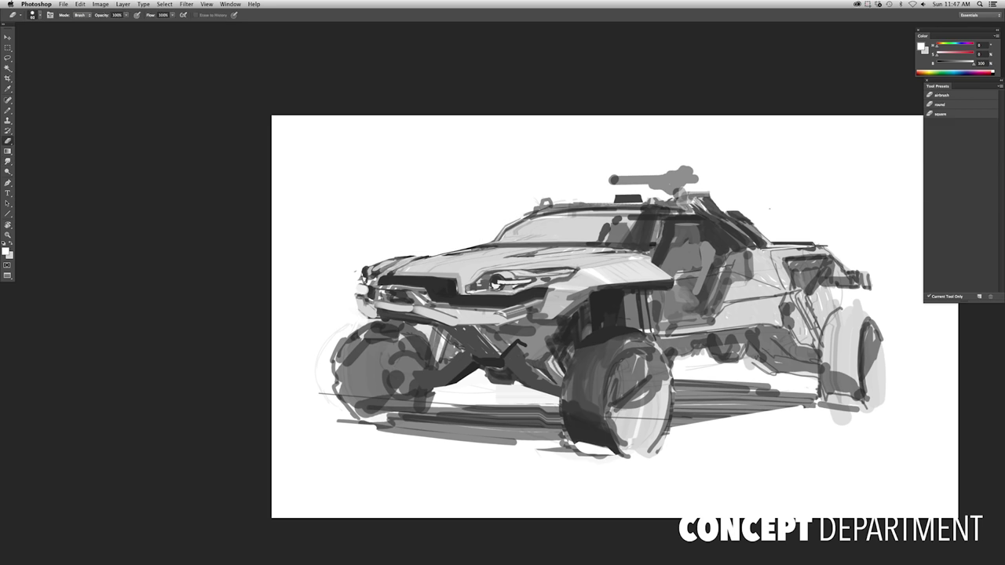
Reshape the area around the near headlight with the Smudge tool and a free transform
{"action": "scroll", "coordinate": [363, 273], "scroll_direction": "down", "scroll_amount": 3}
{"action": "scroll", "coordinate": [430, 295], "scroll_direction": "up", "scroll_amount": 5}
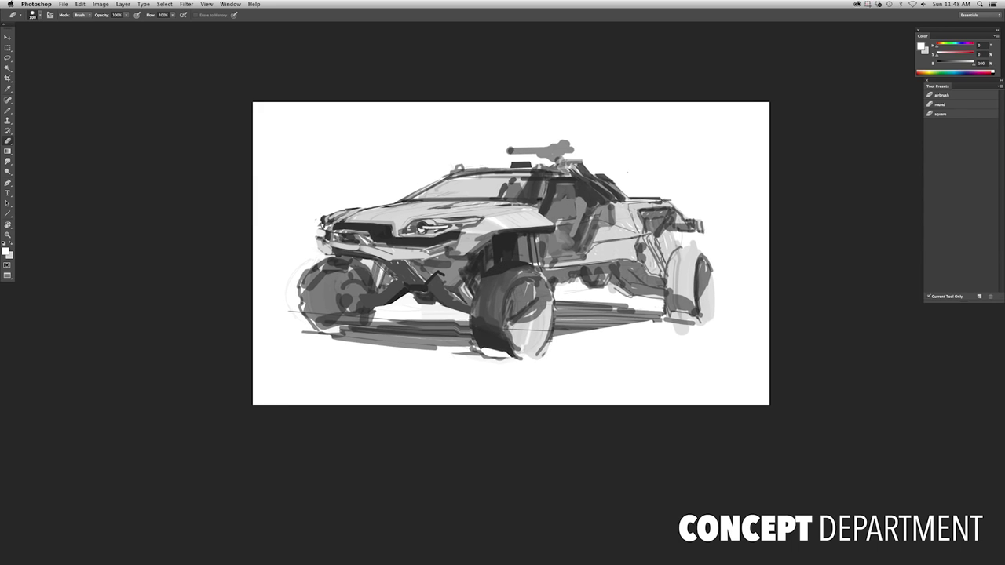
{"action": "key", "text": "r"}
{"action": "mouse_move", "coordinate": [405, 235]}
{"action": "left_mouse_down"}
{"action": "mouse_move", "coordinate": [464, 208]}
{"action": "mouse_move", "coordinate": [428, 185]}
{"action": "mouse_move", "coordinate": [463, 173]}
{"action": "mouse_move", "coordinate": [439, 228]}
{"action": "mouse_move", "coordinate": [428, 165]}
{"action": "mouse_move", "coordinate": [487, 212]}
{"action": "mouse_move", "coordinate": [511, 157]}
{"action": "left_mouse_up"}
{"action": "key", "text": "super+t"}
{"action": "key", "text": "Return"}
{"action": "key", "text": "l"}
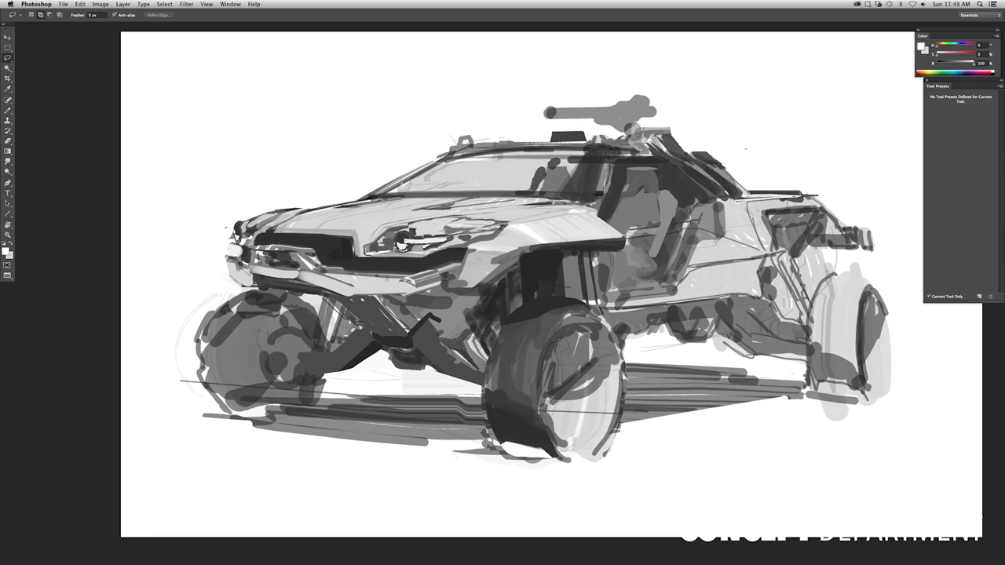
Flip the canvas horizontally and free-transform the selected near headlight
{"action": "left_click", "coordinate": [100, 4]}
{"action": "left_click", "coordinate": [236, 236]}
{"action": "key", "text": "super+minus"}
{"action": "key", "text": "super+t"}
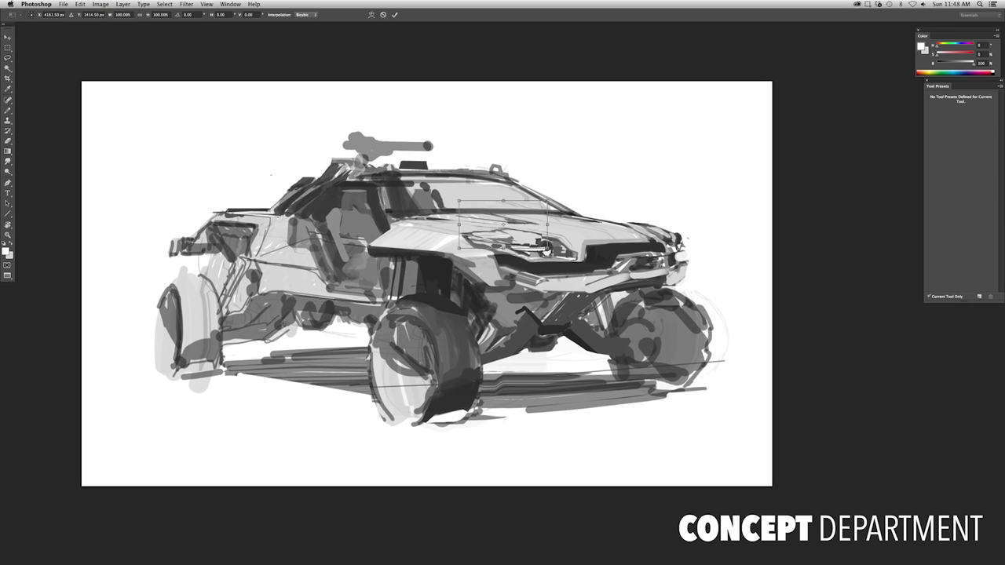
{"action": "key", "text": "Return"}
Examine the vehicle's overall silhouette and values in full-screen mode
{"action": "key", "text": "f"}
{"action": "key", "text": "f"}
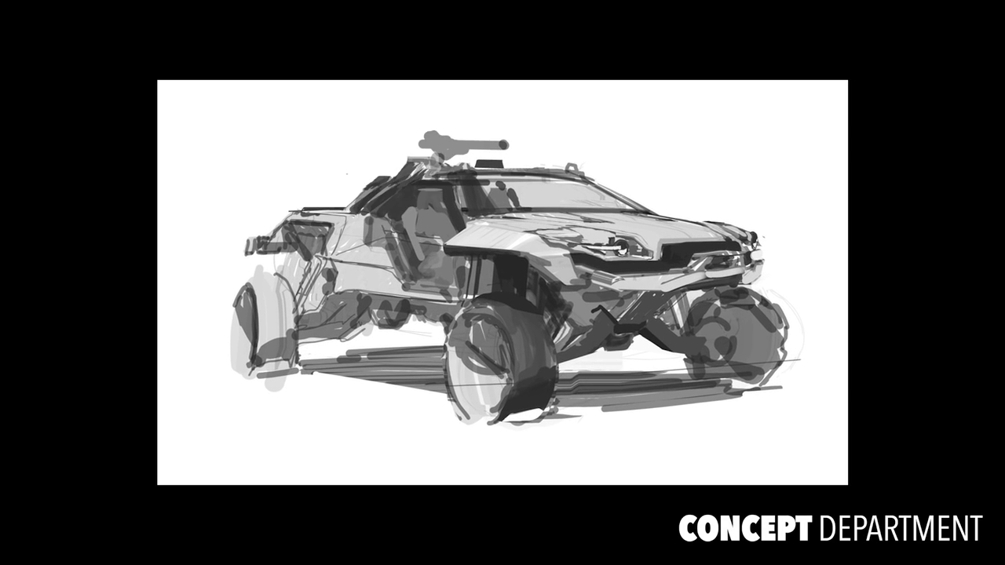
{"action": "key", "text": "super+plus"}
{"action": "key", "text": "super+plus"}
{"action": "key", "text": "super+plus"}
{"action": "key", "text": "super+0"}
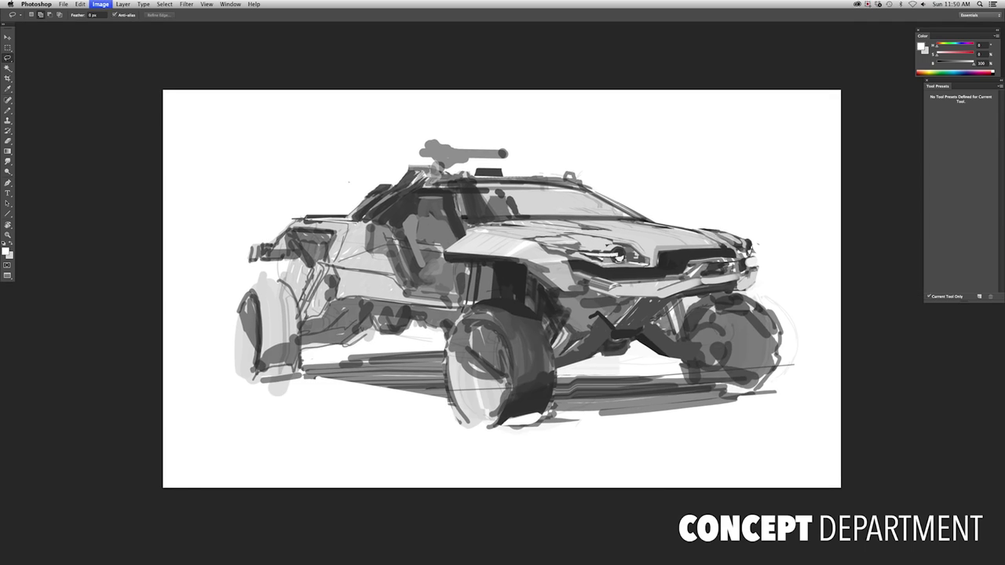
Flip the canvas, enlarge the front bumper piece to about 112%, and erase its overlap around the grille and headlight
{"action": "key", "text": "super+shift+h"}
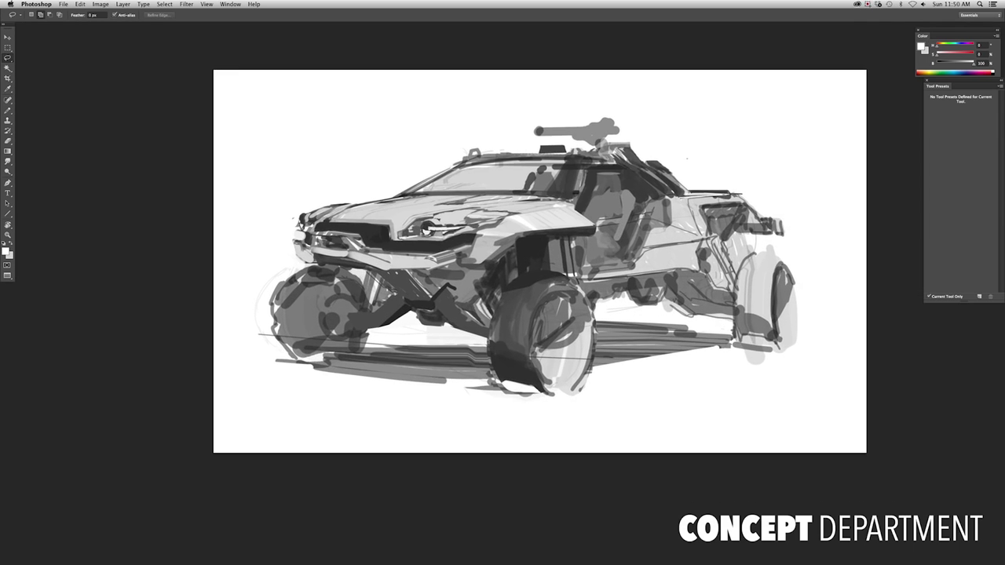
{"action": "key", "text": "super+plus"}
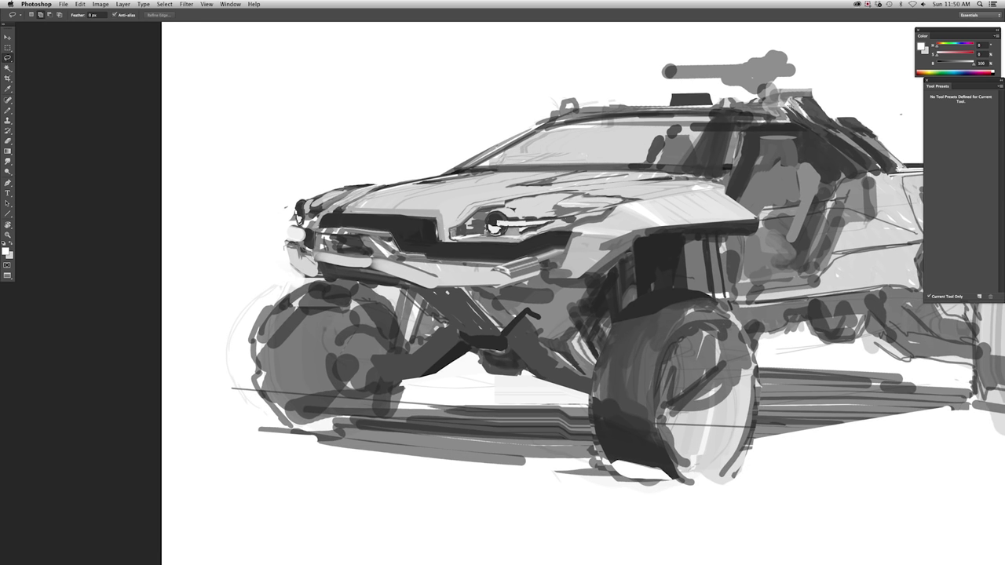
{"action": "key", "text": "super+t"}
{"action": "key", "text": "super+minus"}
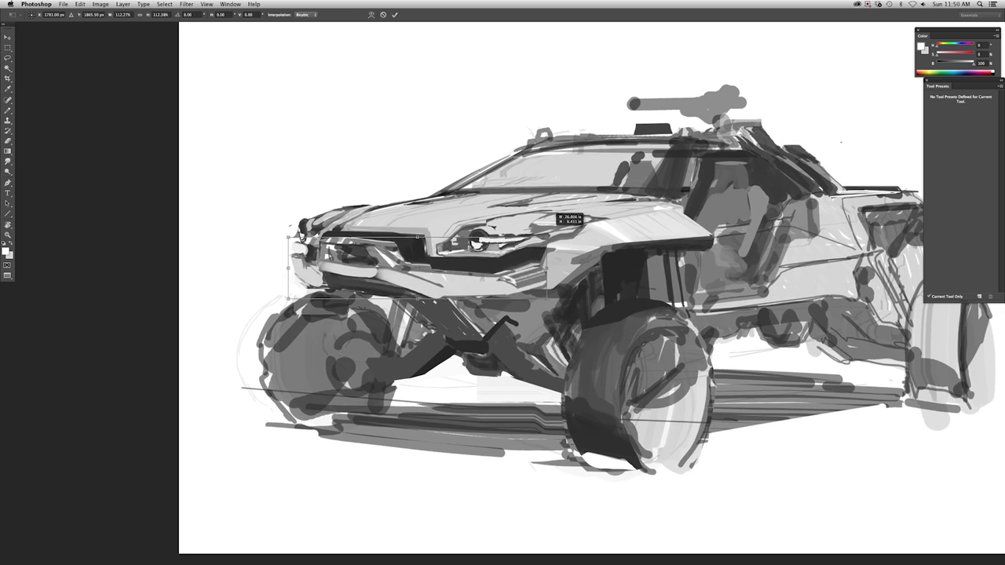
{"action": "key", "text": "Return"}
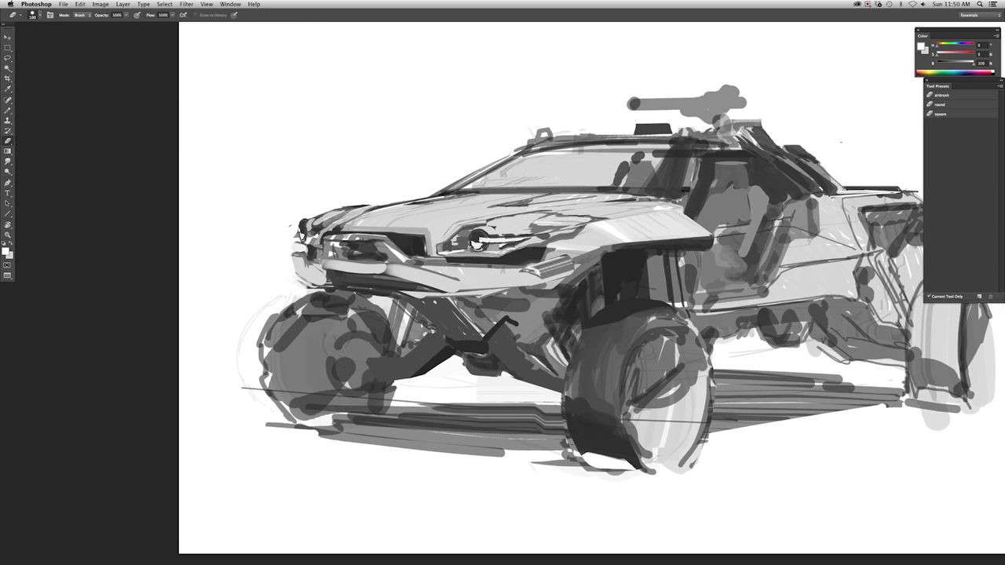
{"action": "left_click_drag", "start_coordinate": [400, 250], "coordinate": [534, 265]}
{"action": "key", "text": "super+d"}
{"action": "key", "text": "super+minus"}
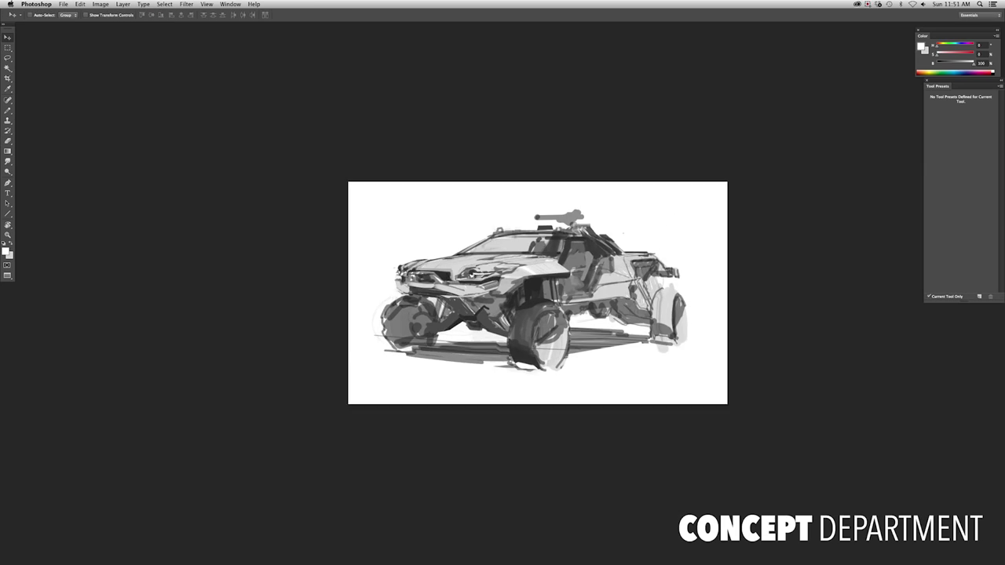
Flip the canvas, select the centre grille piece, and transform it to about 128% width with a slight rotation and skew
{"action": "key", "text": "super+shift+h"}
{"action": "key", "text": "super+plus"}
{"action": "mouse_move", "coordinate": [632, 239]}
{"action": "left_mouse_down"}
{"action": "mouse_move", "coordinate": [700, 240]}
{"action": "mouse_move", "coordinate": [632, 259]}
{"action": "mouse_move", "coordinate": [693, 237]}
{"action": "left_mouse_up"}
{"action": "key", "text": "super+t"}
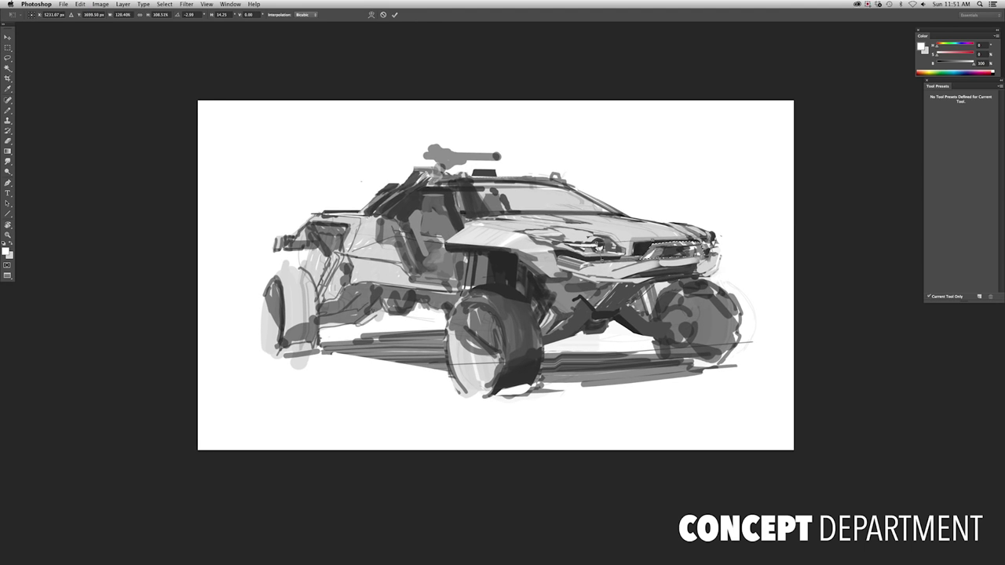
{"action": "key", "text": "Return"}
Fill the bumper's central opening with near-black inside a lasso selection and work mid-grey along its upper edge
{"action": "key", "text": "super+plus"}
{"action": "key", "text": "b"}
{"action": "key", "text": "x"}
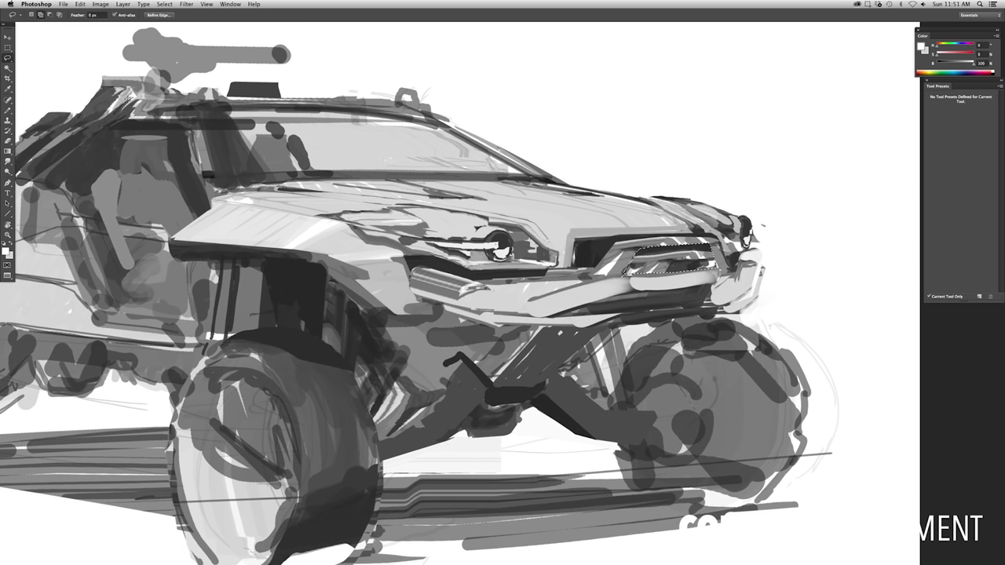
{"action": "left_click_drag", "start_coordinate": [628, 267], "coordinate": [715, 252]}
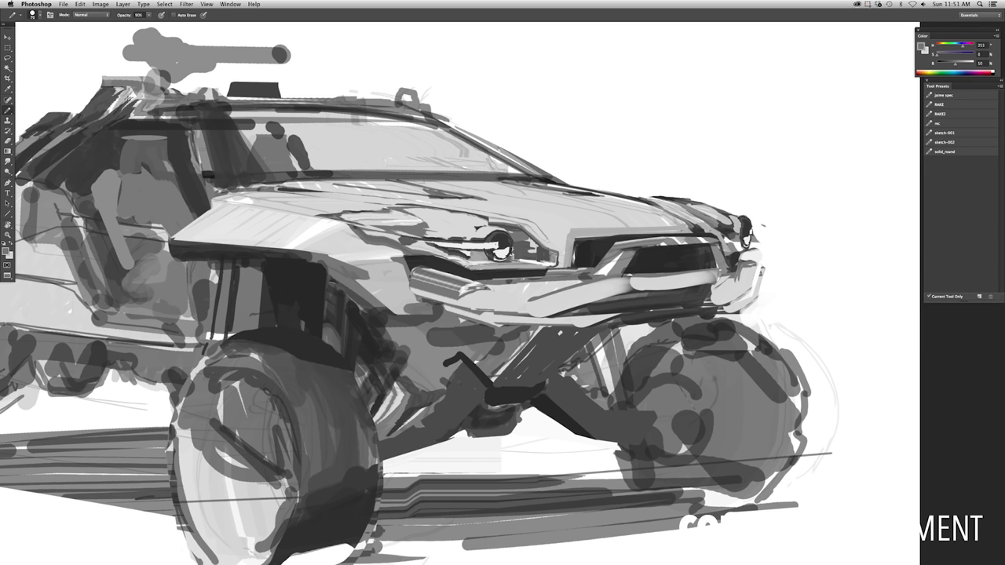
{"action": "left_click_drag", "start_coordinate": [648, 240], "coordinate": [709, 241]}
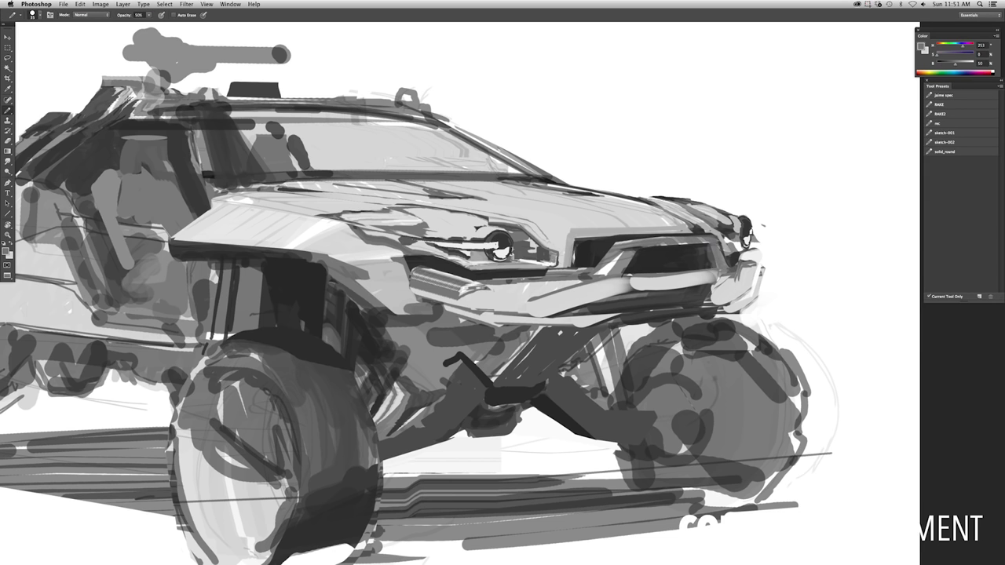
Darken the underbody between the bumper and the near front wheel with the brush at 80% opacity
{"action": "key", "text": "super+0"}
{"action": "key", "text": "8"}
{"action": "mouse_move", "coordinate": [361, 267]}
{"action": "left_mouse_down"}
{"action": "mouse_move", "coordinate": [409, 275]}
{"action": "mouse_move", "coordinate": [434, 315]}
{"action": "left_mouse_up"}
{"action": "left_click_drag", "start_coordinate": [428, 263], "coordinate": [456, 306]}
{"action": "key", "text": "l"}
{"action": "key", "text": "super+d"}
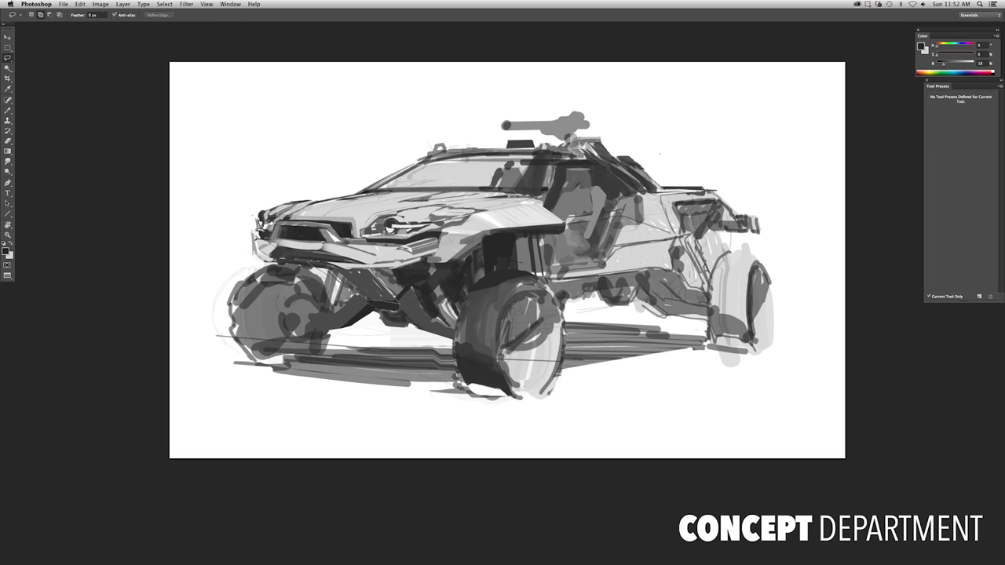
Select the angled skid plate under the bumper and paint it near-black
{"action": "left_click_drag", "start_coordinate": [310, 262], "coordinate": [395, 303]}
{"action": "key", "text": "b"}
{"action": "key", "text": "super+0"}
{"action": "key", "text": "l"}
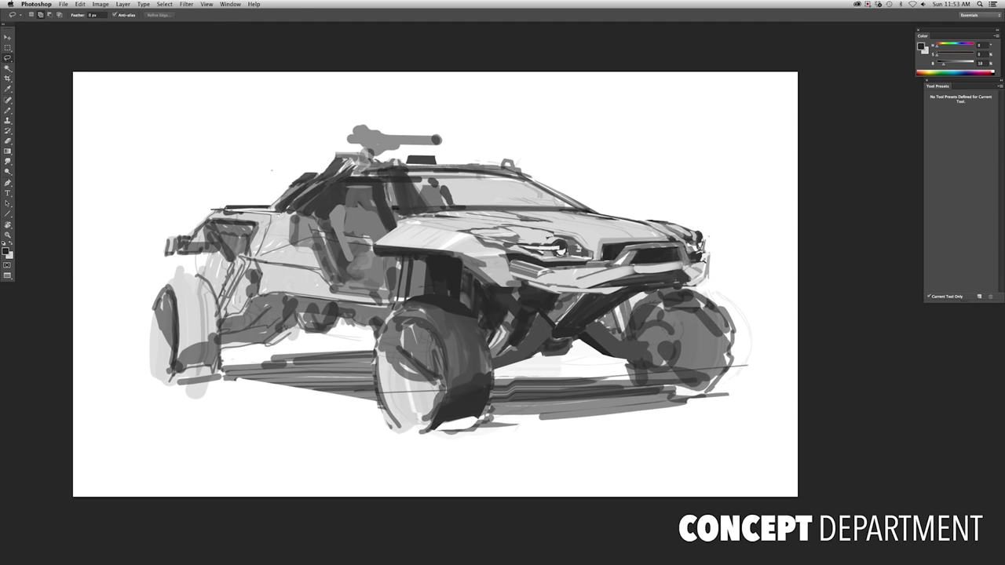
Widen the dark skid plate under the bumper to about 125% and skew it to follow the front end's perspective
{"action": "key", "text": "super+t"}
{"action": "left_click_drag", "start_coordinate": [574, 282], "coordinate": [542, 283]}
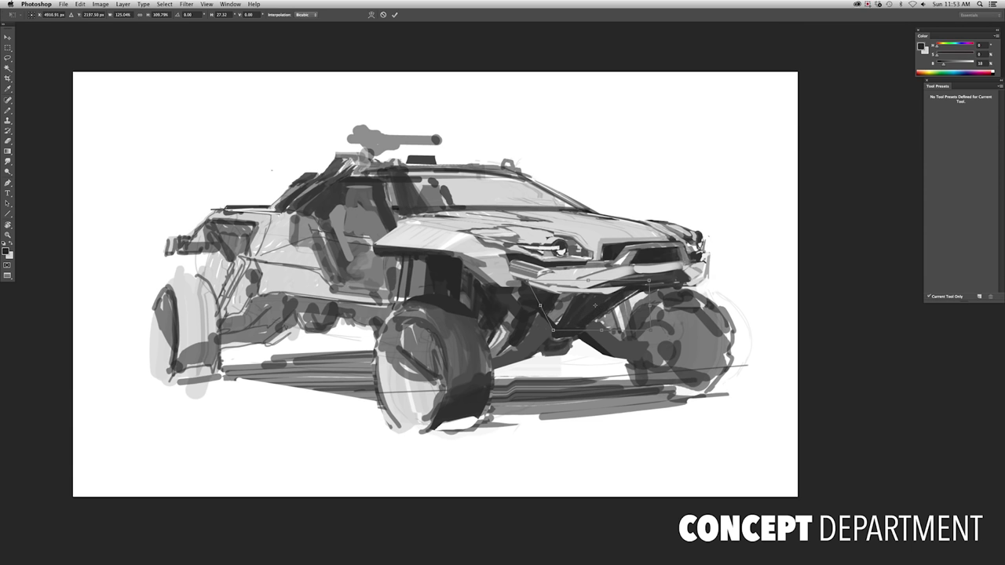
{"action": "left_click_drag", "start_coordinate": [692, 291], "coordinate": [671, 281]}
{"action": "key", "text": "Return"}
{"action": "key", "text": "super+minus"}
{"action": "key", "text": "super+0"}
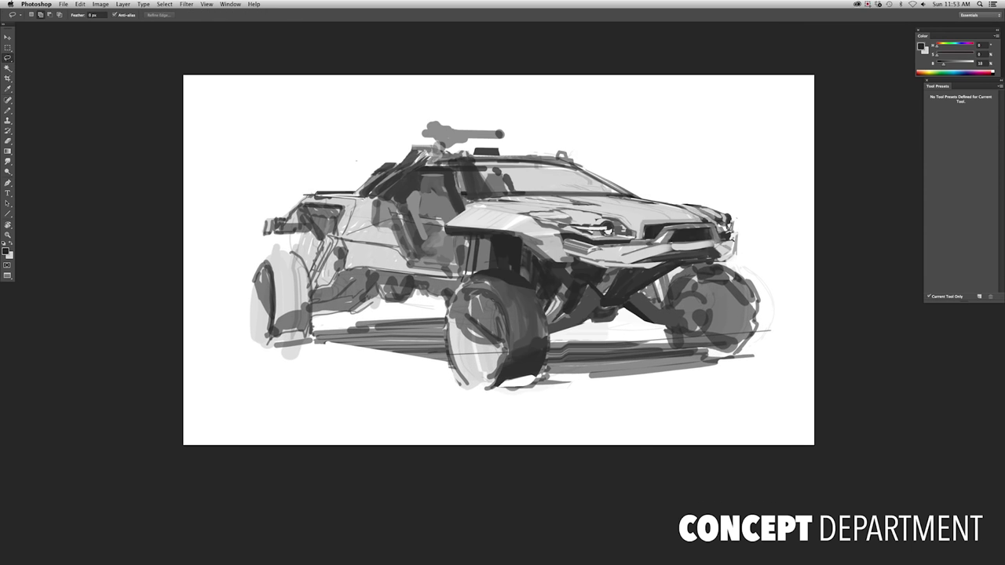
{"action": "key", "text": "super+minus"}
{"action": "key", "text": "super+plus"}
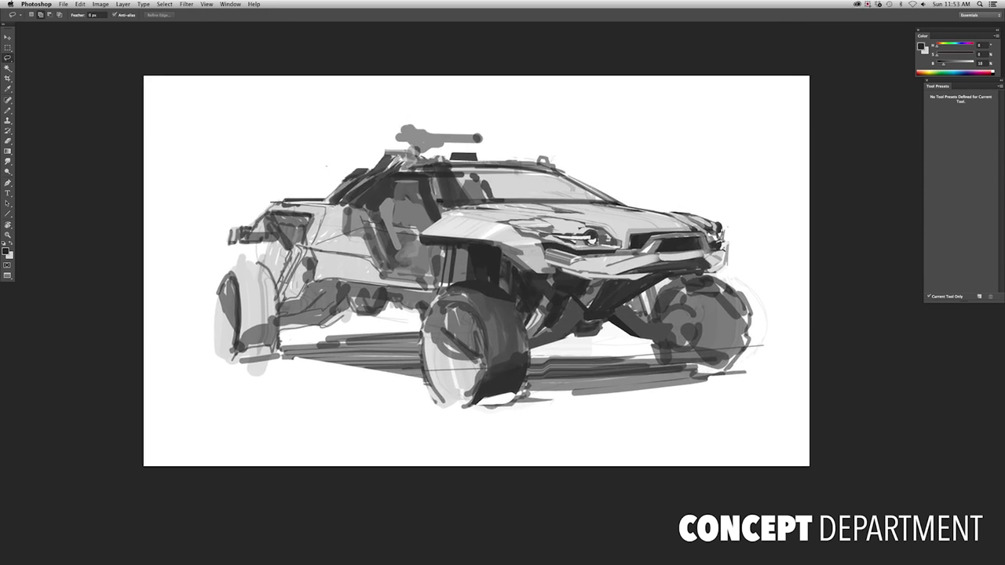
Block in dark spokes and grey accents on the near front wheel's rim, and switch to the Eraser
{"action": "key", "text": "b"}
{"action": "mouse_move", "coordinate": [494, 322]}
{"action": "left_mouse_down"}
{"action": "mouse_move", "coordinate": [484, 384]}
{"action": "mouse_move", "coordinate": [481, 306]}
{"action": "mouse_move", "coordinate": [493, 373]}
{"action": "mouse_move", "coordinate": [511, 367]}
{"action": "left_mouse_up"}
{"action": "mouse_move", "coordinate": [455, 321]}
{"action": "left_mouse_down"}
{"action": "mouse_move", "coordinate": [487, 338]}
{"action": "mouse_move", "coordinate": [458, 349]}
{"action": "left_mouse_up"}
{"action": "left_click_drag", "start_coordinate": [466, 330], "coordinate": [495, 300]}
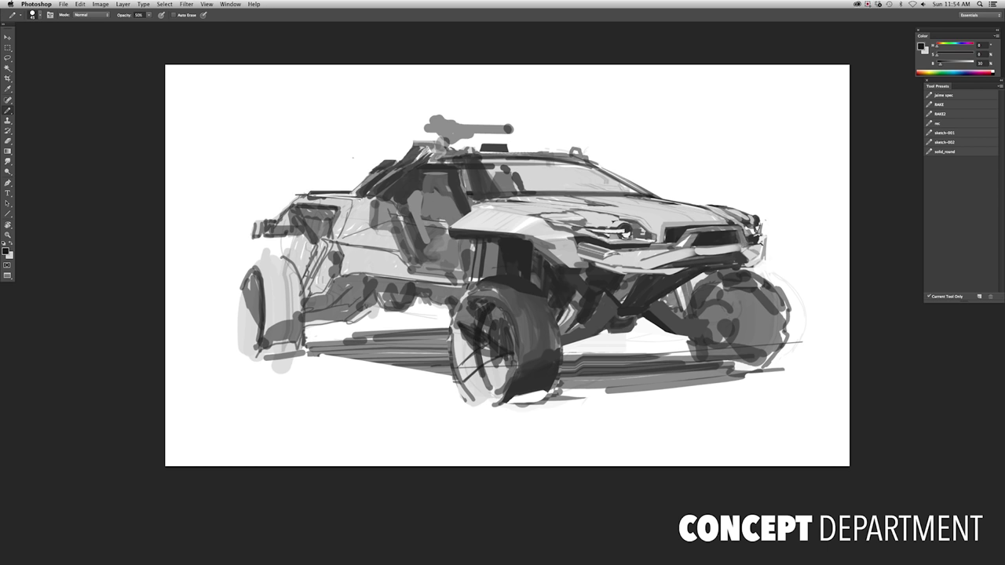
{"action": "scroll", "coordinate": [508, 265], "scroll_direction": "up", "scroll_amount": 2}
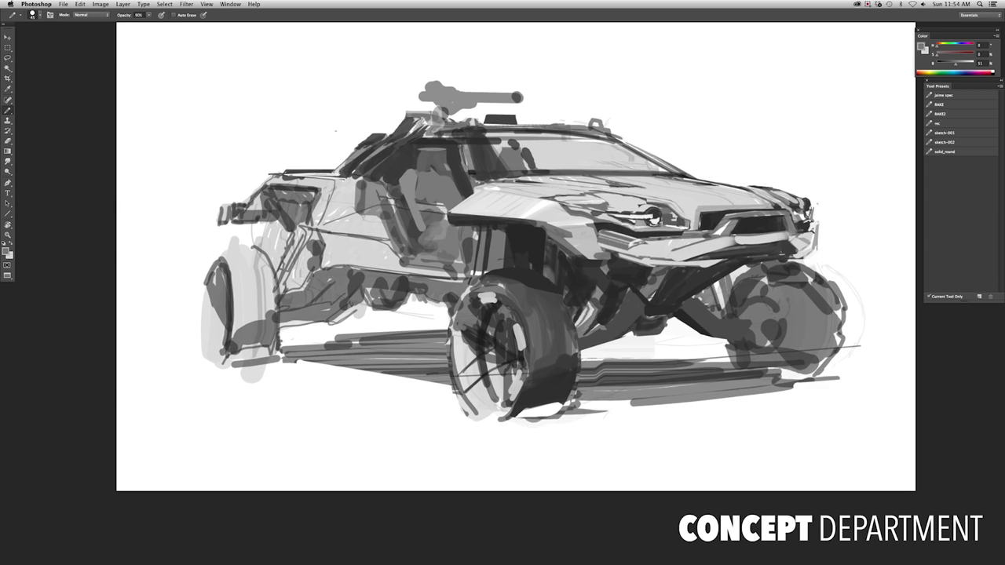
{"action": "scroll", "coordinate": [507, 265], "scroll_direction": "down", "scroll_amount": 2}
{"action": "key", "text": "e"}
{"action": "scroll", "coordinate": [507, 266], "scroll_direction": "up", "scroll_amount": 1}
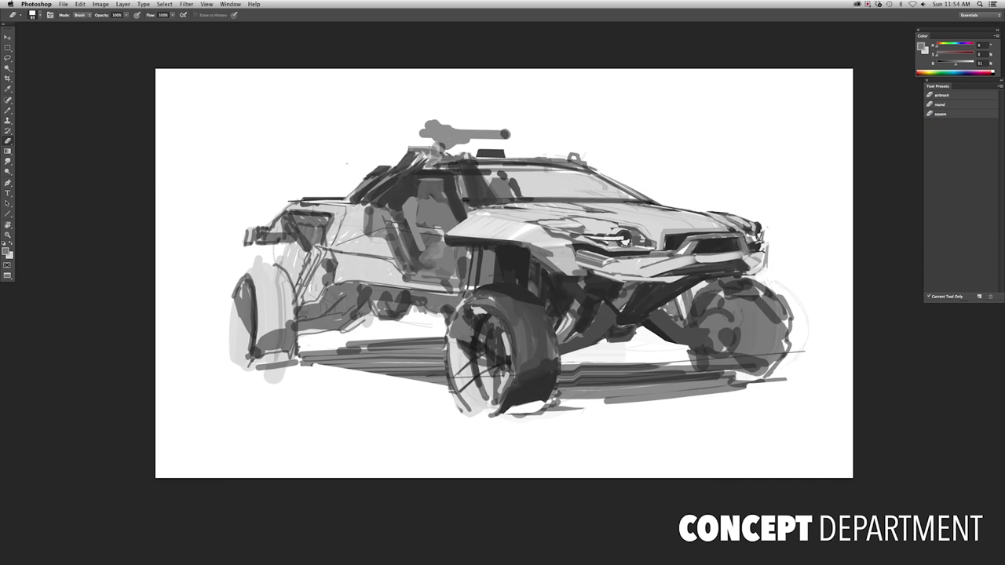
Define the near front wheel's rim with dark openings and sampled grey spokes using the brush at 80% opacity
{"action": "key", "text": "b"}
{"action": "key", "text": "super+d"}
{"action": "left_click_drag", "start_coordinate": [492, 351], "coordinate": [497, 319]}
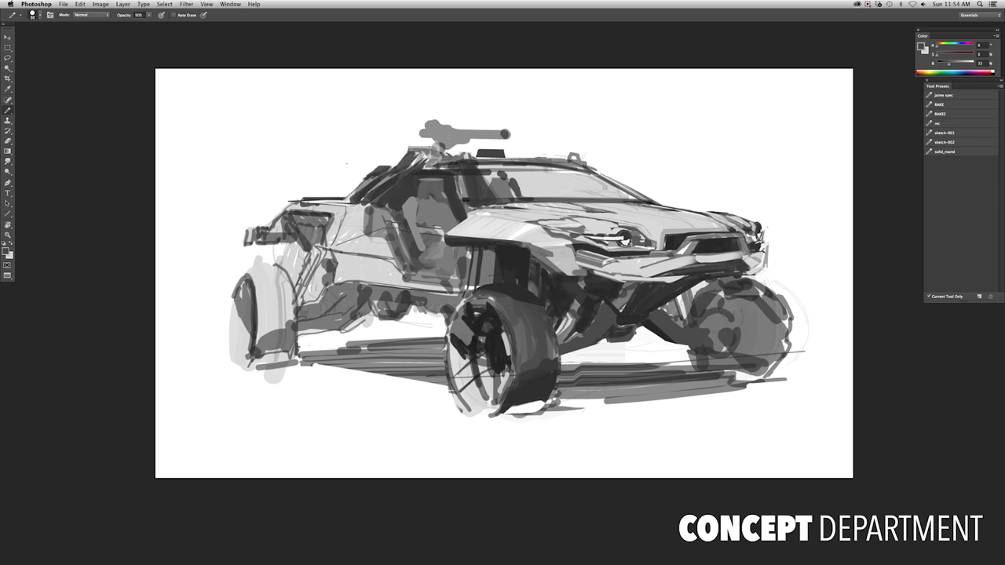
{"action": "left_click", "coordinate": [486, 306], "text": "alt"}
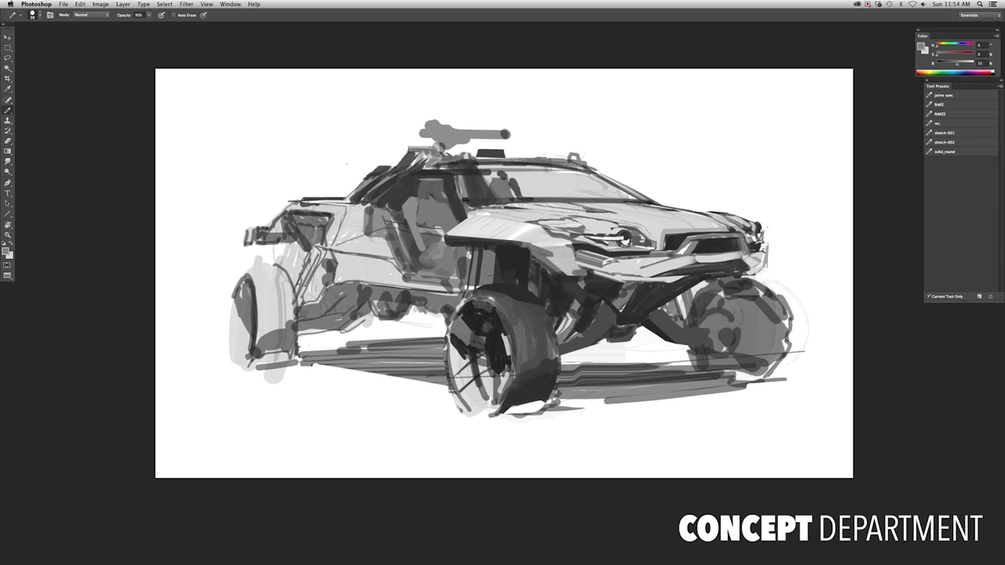
{"action": "scroll", "coordinate": [495, 259], "scroll_direction": "up", "scroll_amount": 1}
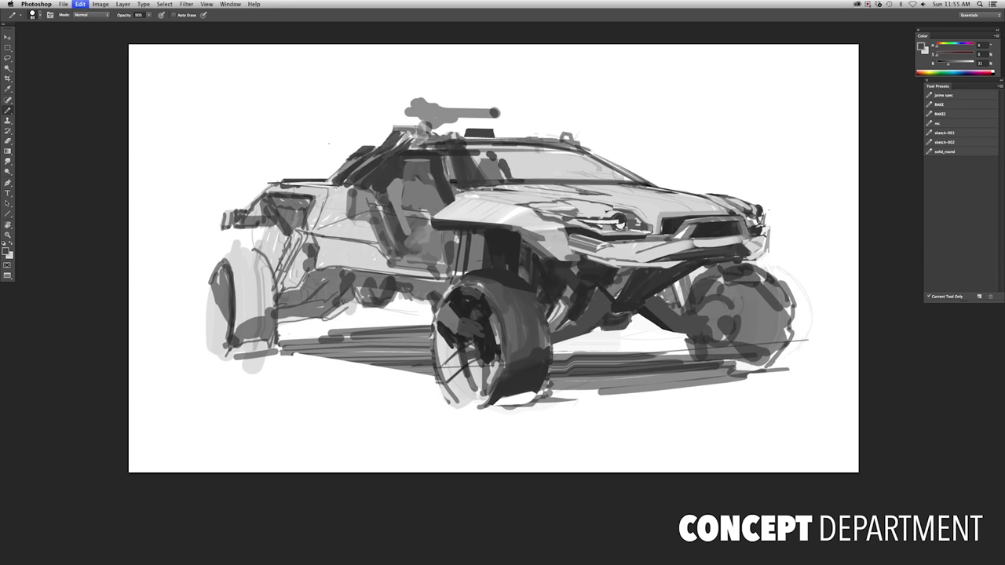
{"action": "left_click_drag", "start_coordinate": [475, 370], "coordinate": [465, 350]}
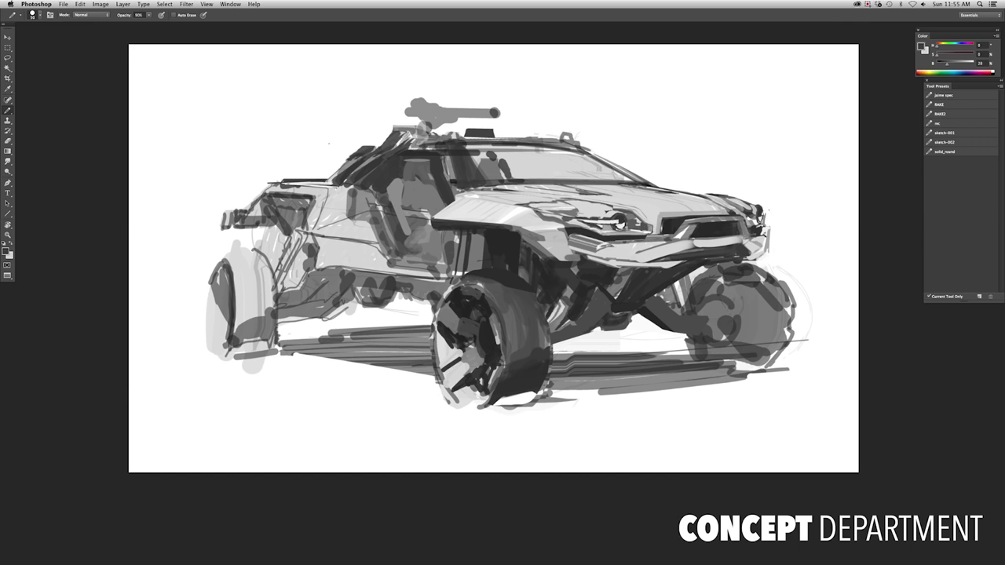
Flip the canvas horizontally and check the new rim against the whole vehicle at different zoom levels
{"action": "scroll", "coordinate": [498, 351], "scroll_direction": "down", "scroll_amount": 1}
{"action": "key", "text": "h"}
{"action": "scroll", "coordinate": [499, 351], "scroll_direction": "down", "scroll_amount": 2}
{"action": "scroll", "coordinate": [499, 351], "scroll_direction": "up", "scroll_amount": 2}
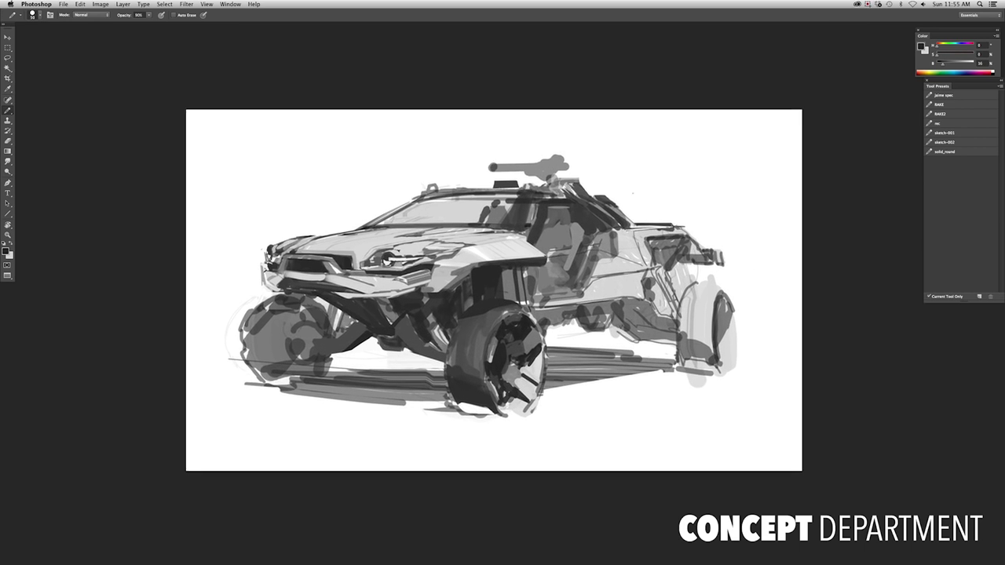
{"action": "scroll", "coordinate": [498, 351], "scroll_direction": "down", "scroll_amount": 3}
{"action": "scroll", "coordinate": [522, 364], "scroll_direction": "up", "scroll_amount": 3}
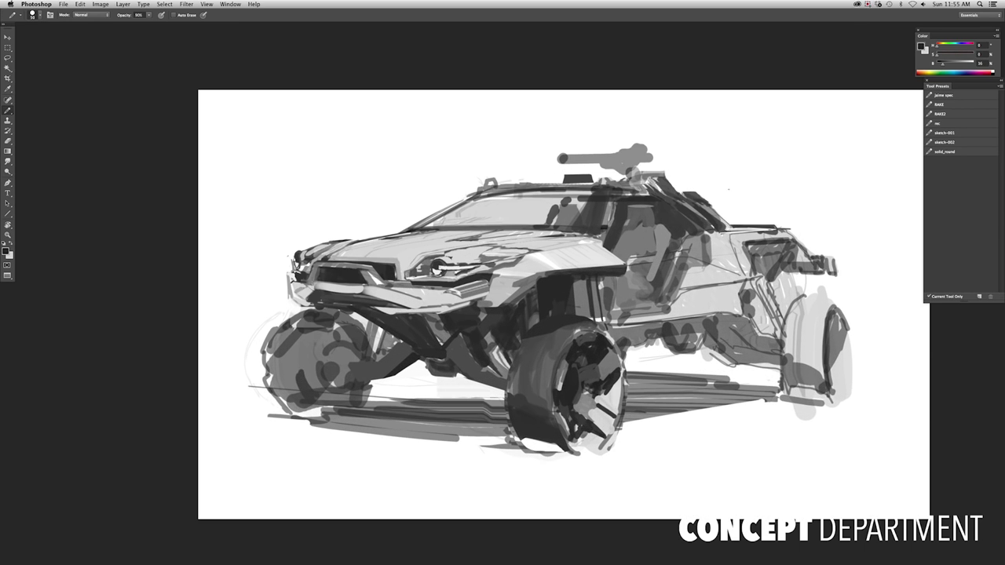
Paint a dark rim recess and a light hub accent on the far front wheel, lowering the brush opacity to 50%
{"action": "left_click_drag", "start_coordinate": [314, 330], "coordinate": [322, 400]}
{"action": "left_click_drag", "start_coordinate": [346, 322], "coordinate": [330, 408]}
{"action": "key", "text": "x"}
{"action": "key", "text": "5"}
{"action": "left_click_drag", "start_coordinate": [308, 349], "coordinate": [306, 369]}
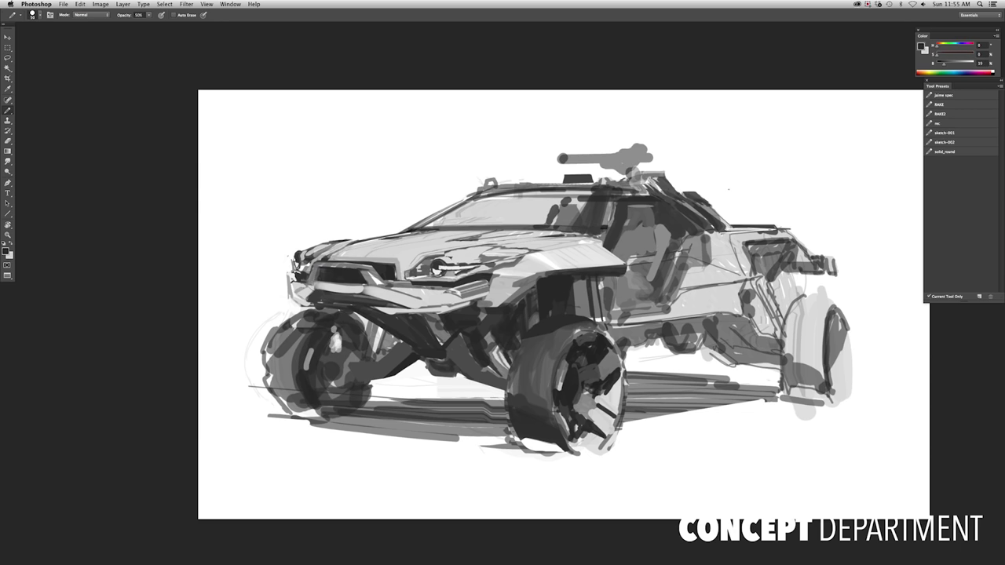
Define dark openings and light slits in the far front wheel's rim with the brush at 70% opacity
{"action": "left_click_drag", "start_coordinate": [319, 330], "coordinate": [319, 365]}
{"action": "left_click_drag", "start_coordinate": [323, 360], "coordinate": [341, 341]}
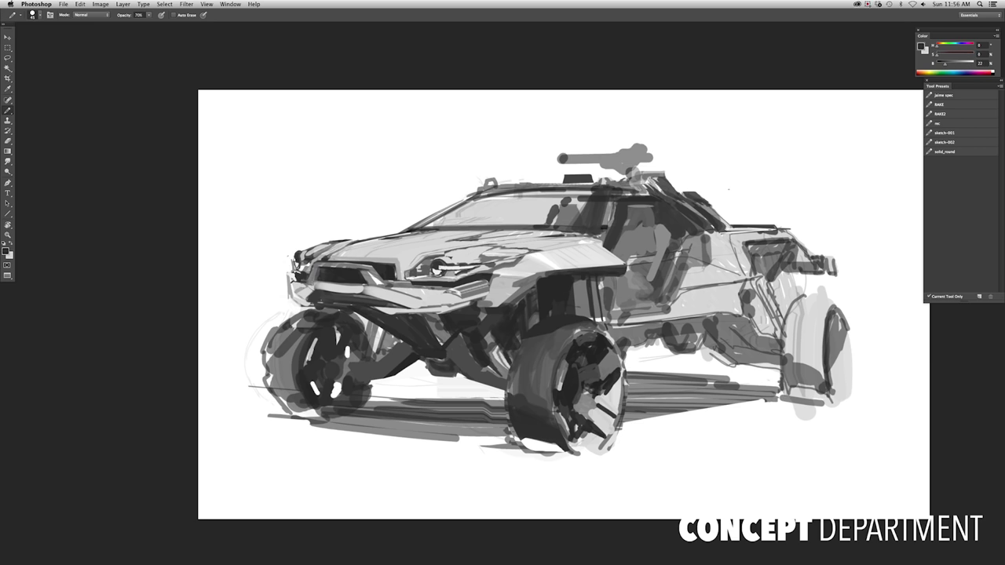
{"action": "key", "text": "f"}
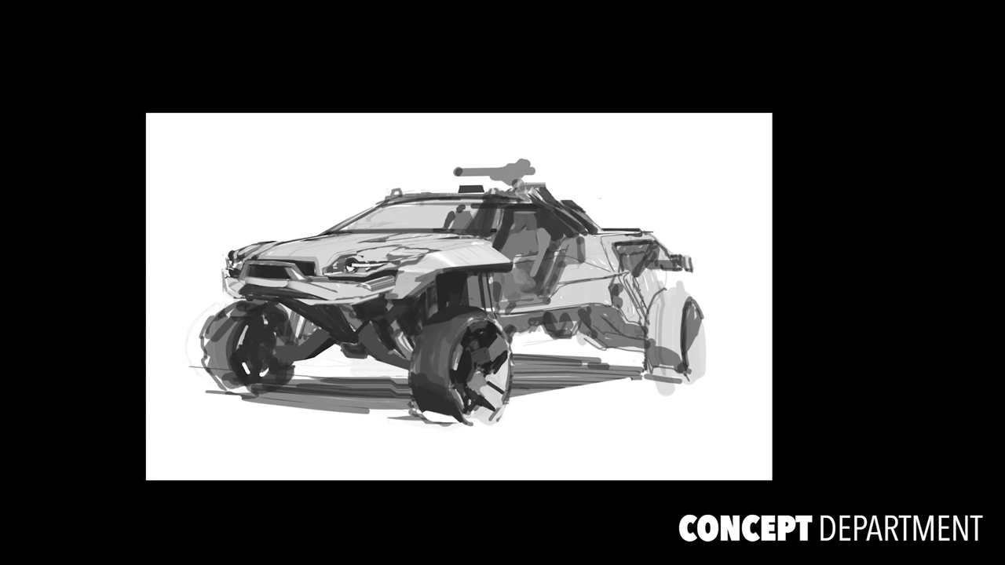
Flip the canvas horizontally and draw a dark ellipse over the far front wheel's rim
{"action": "key", "text": "h"}
{"action": "key", "text": "f"}
{"action": "key", "text": "f"}
{"action": "key", "text": "ctrl+plus"}
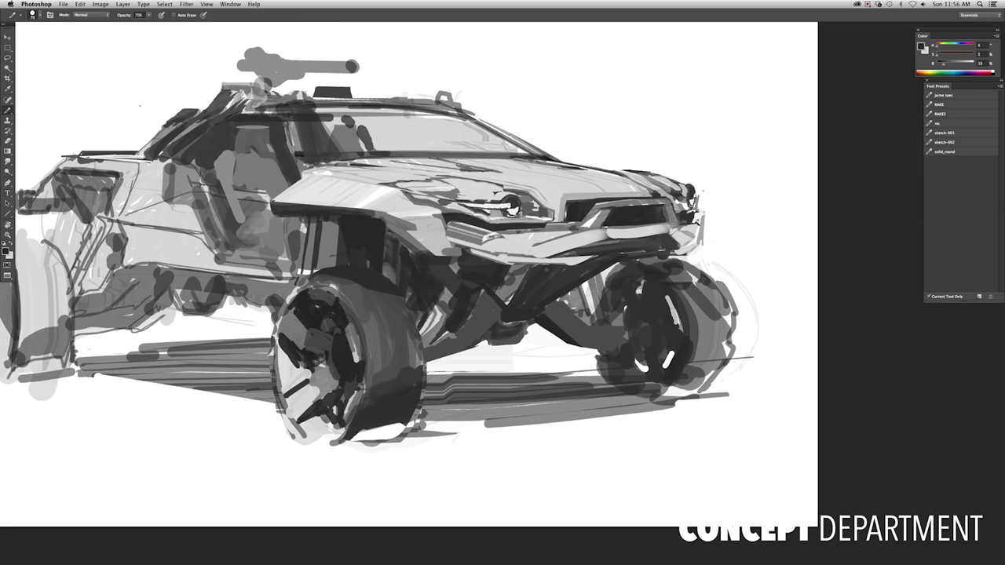
{"action": "key", "text": "u"}
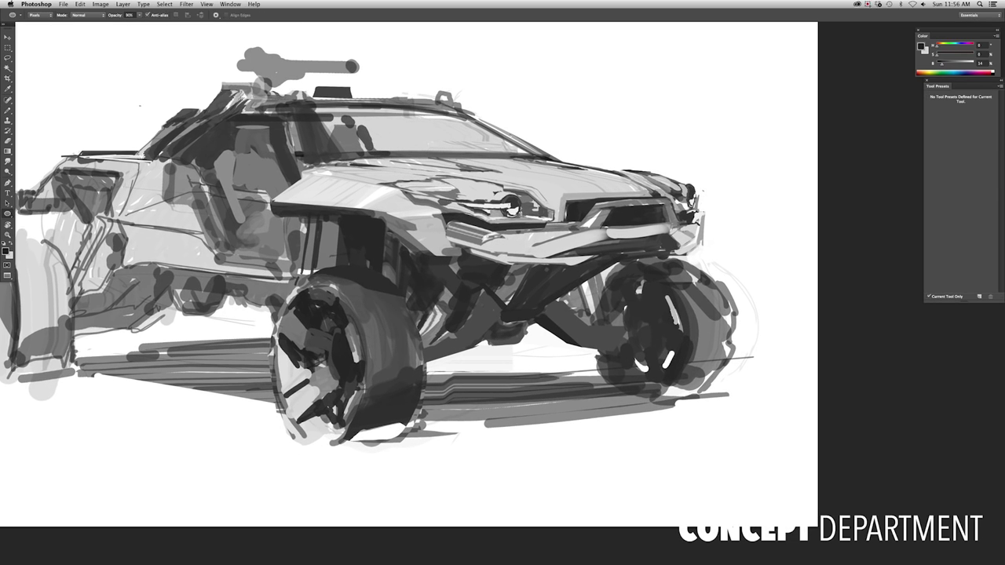
{"action": "mouse_move", "coordinate": [614, 288]}
{"action": "left_mouse_down"}
{"action": "mouse_move", "coordinate": [682, 355]}
{"action": "mouse_move", "coordinate": [674, 341]}
{"action": "left_mouse_up"}
{"action": "key", "text": "ctrl+0"}
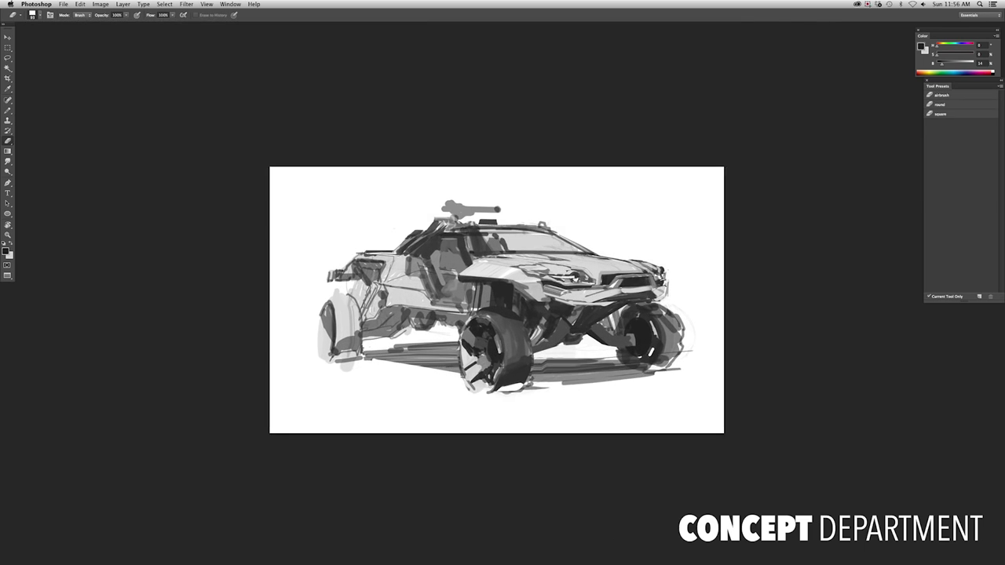
{"action": "key", "text": "ctrl+m"}
{"action": "key", "text": "Return"}
{"action": "key", "text": "b"}
{"action": "key", "text": "ctrl+minus"}
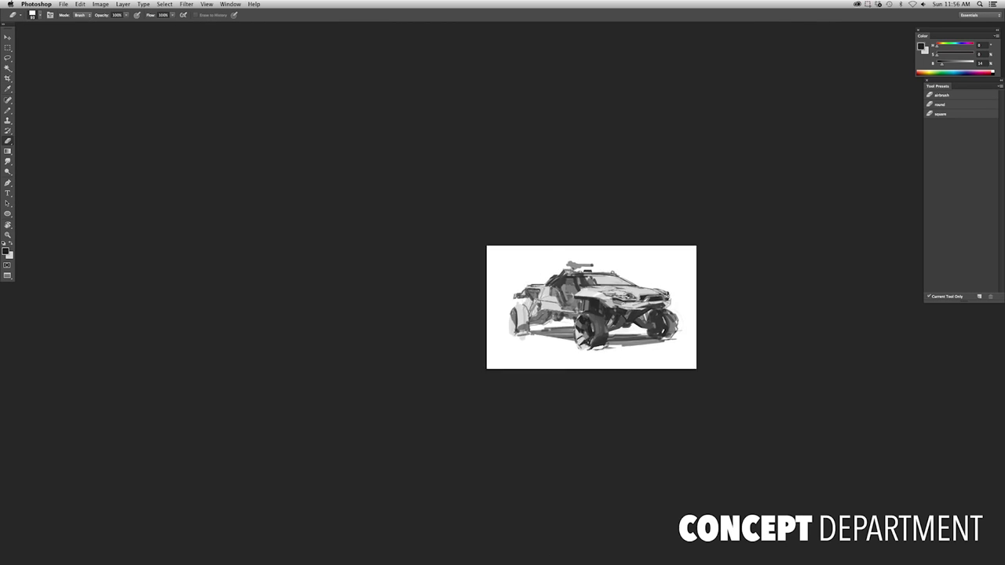
Flip the canvas back and clear the gap behind the far suspension arm to white, leaving a thin strut
{"action": "key", "text": "ctrl+0"}
{"action": "key", "text": "l"}
{"action": "key", "text": "ctrl+plus"}
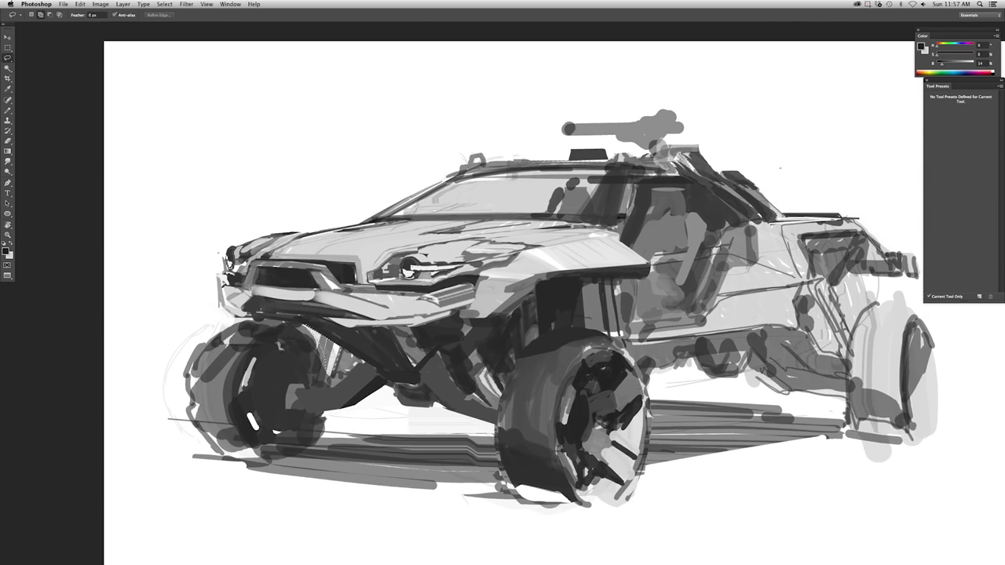
{"action": "key", "text": "x"}
{"action": "key", "text": "ctrl+a"}
{"action": "key", "text": "b"}
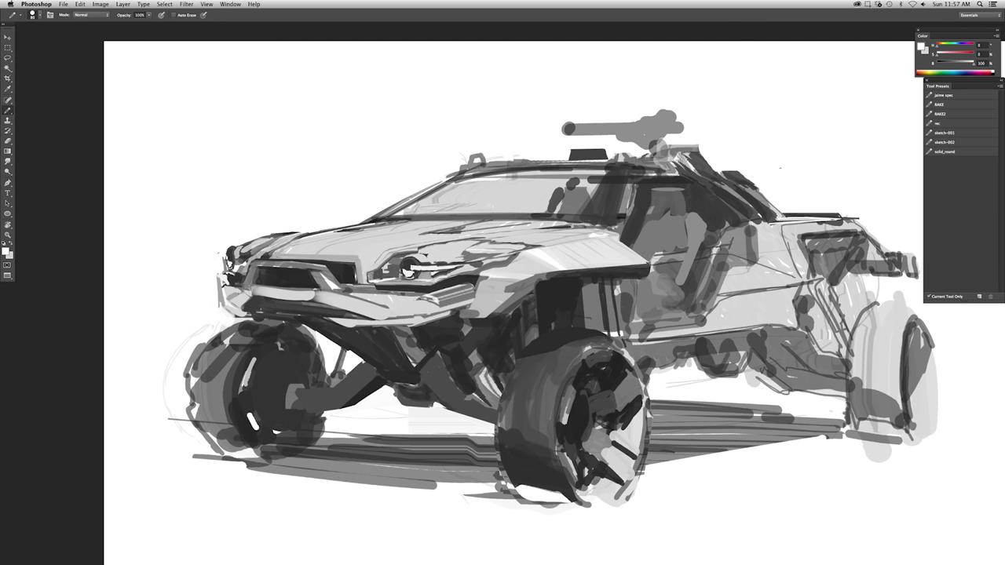
Flip the canvas horizontally, select the far front wheel with the Lasso and enlarge it with Free Transform so it reaches lower
{"action": "key", "text": "ctrl+0"}
{"action": "key", "text": "ctrl+minus"}
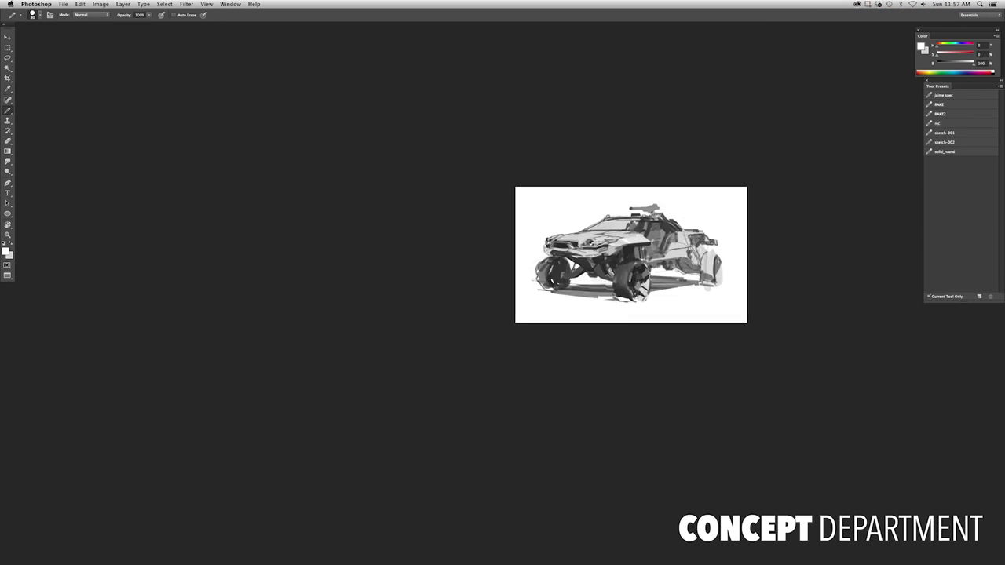
{"action": "key", "text": "ctrl+plus"}
{"action": "key", "text": "ctrl+minus"}
{"action": "key", "text": "ctrl+plus"}
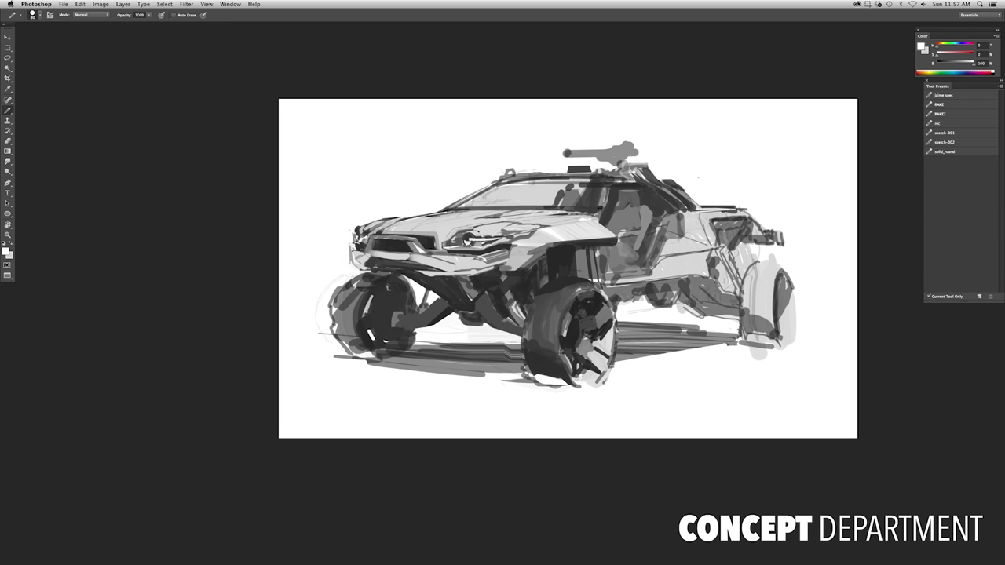
{"action": "key", "text": "ctrl+shift+h"}
{"action": "key", "text": "ctrl+minus"}
{"action": "key", "text": "l"}
{"action": "key", "text": "ctrl+plus"}
{"action": "key", "text": "ctrl+plus"}
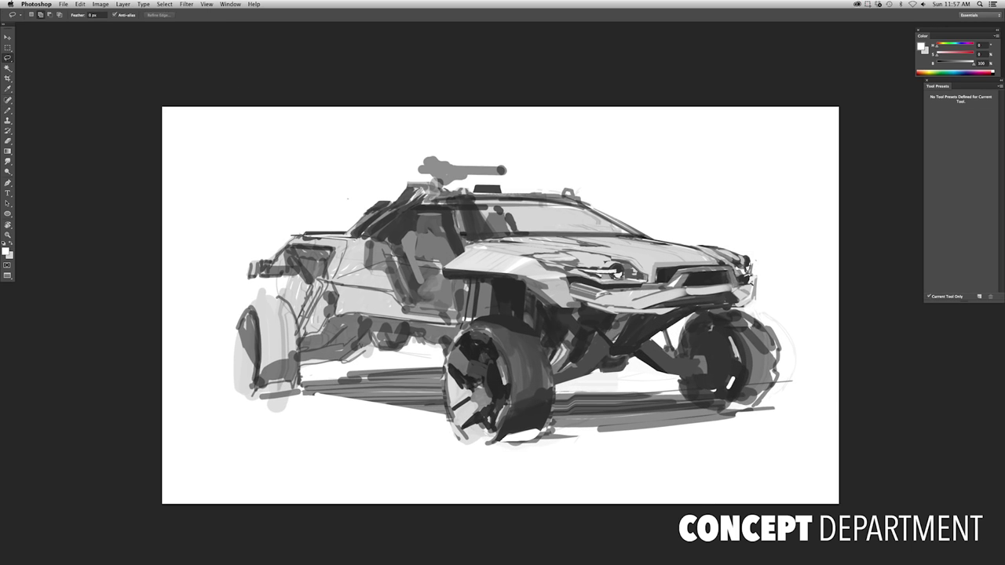
{"action": "key", "text": "ctrl+t"}
{"action": "key", "text": "Return"}
Flip the canvas back and check the enlarged far front wheel against the whole vehicle
{"action": "key", "text": "ctrl+minus"}
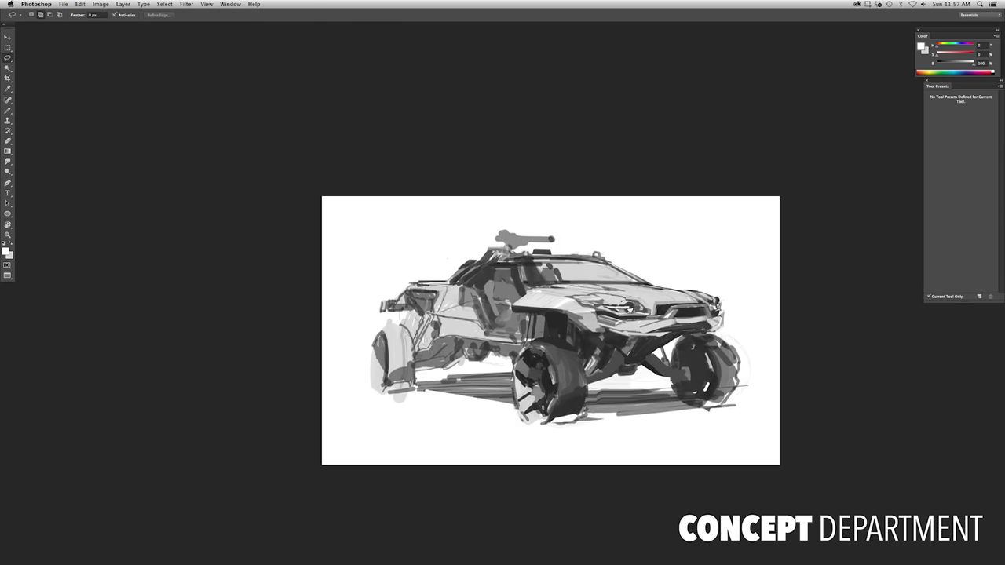
{"action": "key", "text": "ctrl+plus"}
{"action": "key", "text": "ctrl+shift+h"}
{"action": "key", "text": "ctrl+plus"}
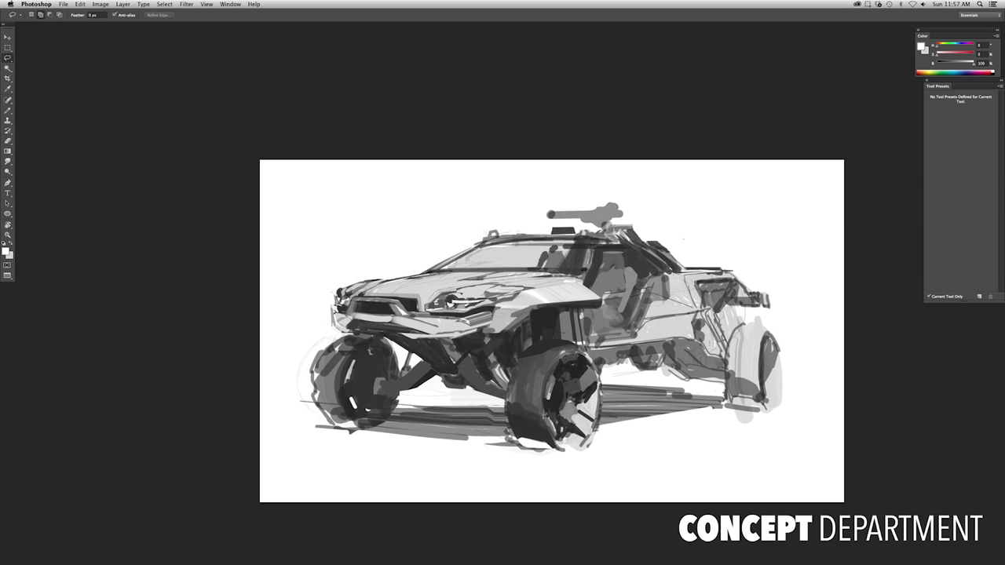
{"action": "key", "text": "ctrl+plus"}
Paint over the ground shadow between the two front wheels with a dark brush at 50% opacity
{"action": "key", "text": "b"}
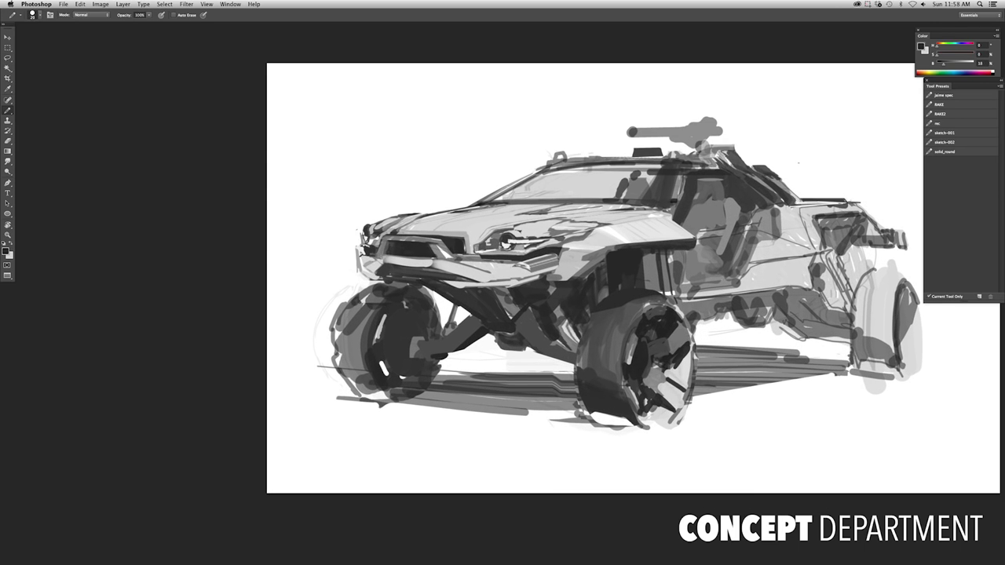
{"action": "key", "text": "ctrl+plus"}
{"action": "key", "text": "ctrl+plus"}
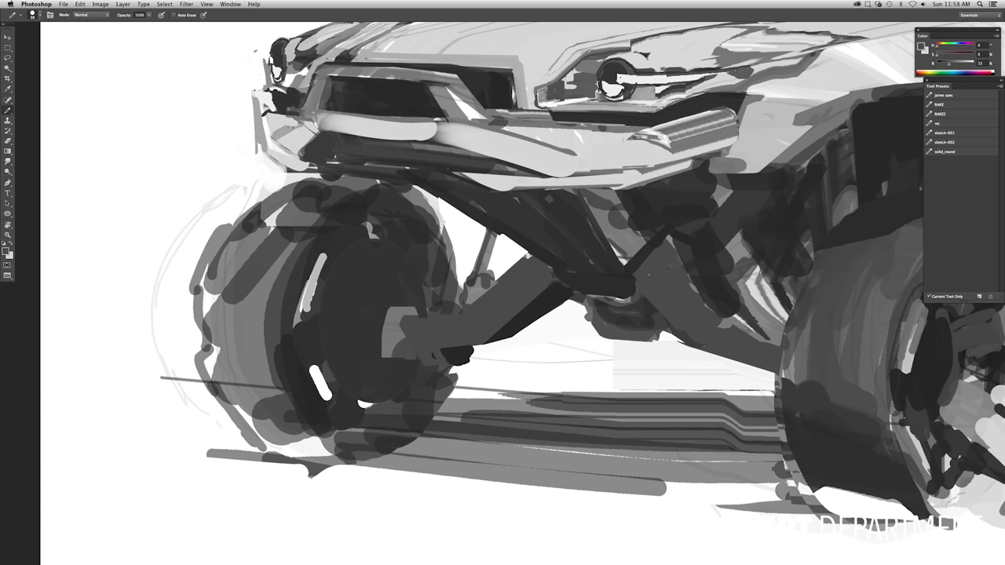
{"action": "key", "text": "ctrl+0"}
{"action": "key", "text": "5"}
{"action": "mouse_move", "coordinate": [416, 397]}
{"action": "left_mouse_down"}
{"action": "mouse_move", "coordinate": [580, 394]}
{"action": "mouse_move", "coordinate": [521, 400]}
{"action": "left_mouse_up"}
{"action": "key", "text": "e"}
{"action": "key", "text": "ctrl+z"}
{"action": "mouse_move", "coordinate": [445, 406]}
{"action": "left_mouse_down"}
{"action": "mouse_move", "coordinate": [514, 406]}
{"action": "mouse_move", "coordinate": [494, 400]}
{"action": "left_mouse_up"}
{"action": "left_click_drag", "start_coordinate": [414, 400], "coordinate": [495, 400]}
Paint light strokes along the rocker panel below the door and extend the ground shadow's lower edge
{"action": "key", "text": "ctrl+minus"}
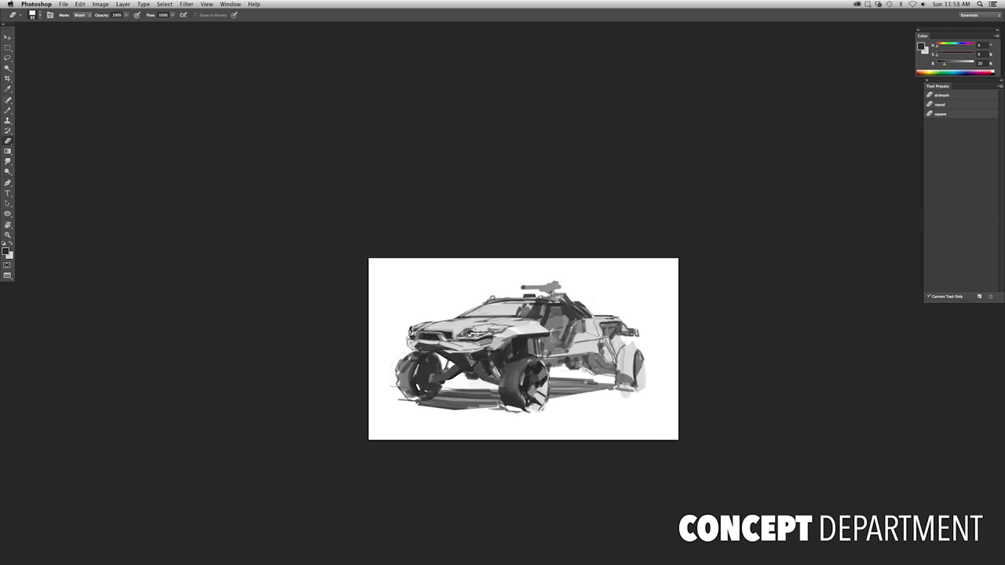
{"action": "key", "text": "f"}
{"action": "key", "text": "f"}
{"action": "key", "text": "f"}
{"action": "key", "text": "ctrl+0"}
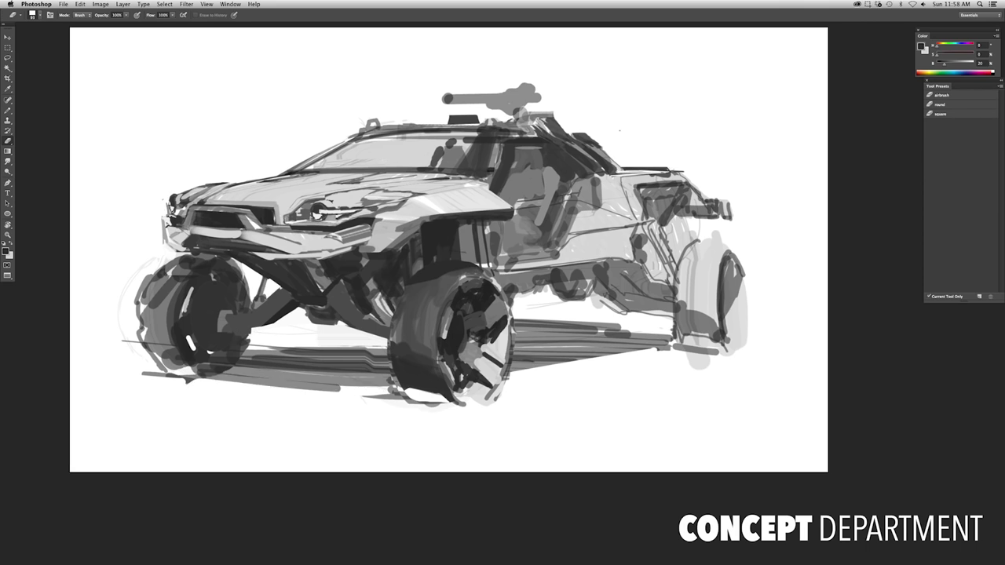
{"action": "key", "text": "b"}
{"action": "left_click_drag", "start_coordinate": [532, 297], "coordinate": [601, 287]}
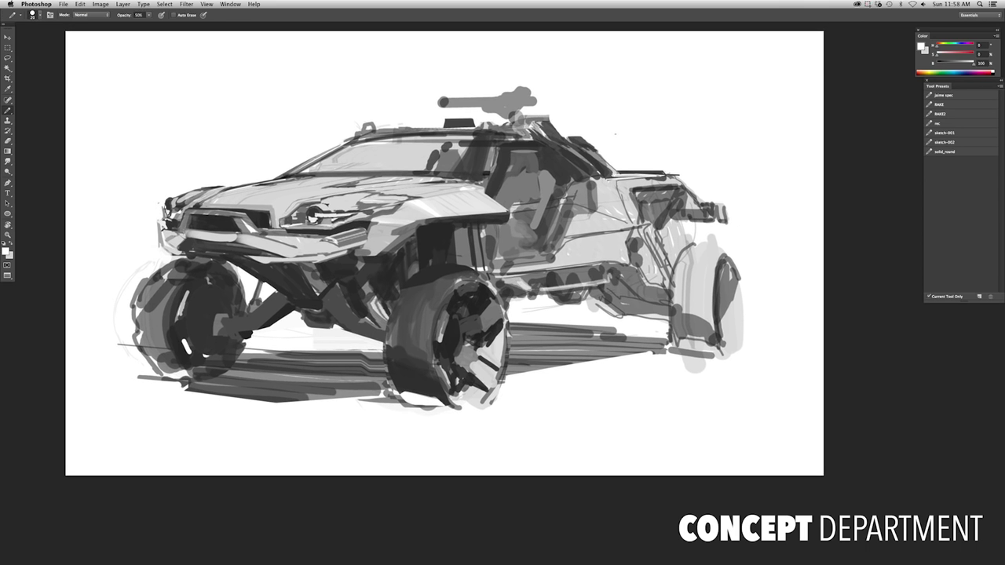
Select the rocker area behind the near front wheel and adjust it slightly with Free Transform
{"action": "key", "text": "l"}
{"action": "left_click_drag", "start_coordinate": [502, 299], "coordinate": [500, 297]}
{"action": "key", "text": "ctrl+t"}
{"action": "mouse_move", "coordinate": [626, 265]}
{"action": "left_mouse_down"}
{"action": "mouse_move", "coordinate": [628, 252]}
{"action": "mouse_move", "coordinate": [626, 264]}
{"action": "left_mouse_up"}
{"action": "key", "text": "Return"}
{"action": "scroll", "coordinate": [627, 264], "scroll_direction": "down", "scroll_amount": 2}
{"action": "scroll", "coordinate": [626, 264], "scroll_direction": "up", "scroll_amount": 1}
{"action": "key", "text": "b"}
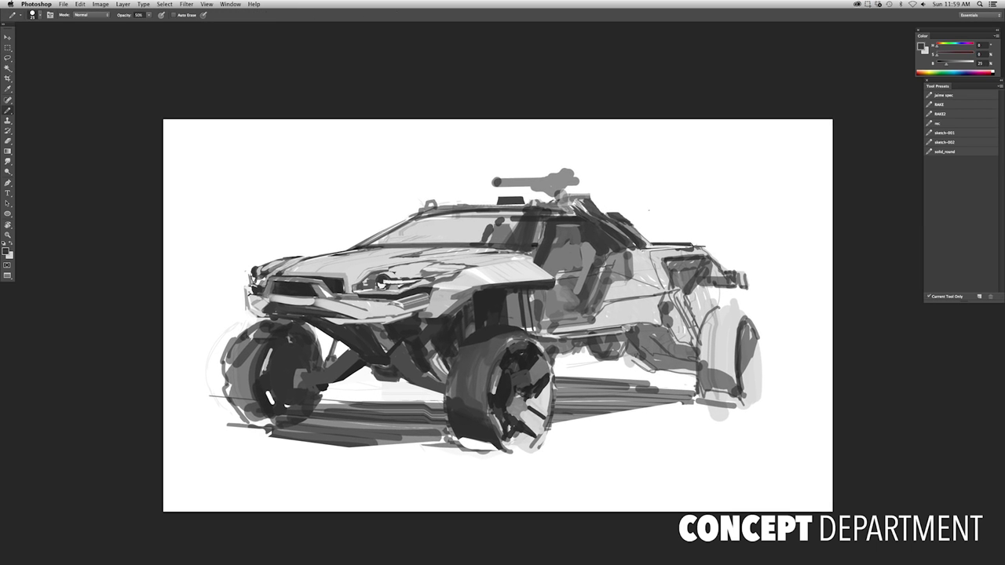
Add dark reflection strokes to the windshield and skew the selected area horizontally by about -49 degrees
{"action": "mouse_move", "coordinate": [368, 244]}
{"action": "left_mouse_down"}
{"action": "mouse_move", "coordinate": [507, 213]}
{"action": "mouse_move", "coordinate": [404, 244]}
{"action": "mouse_move", "coordinate": [385, 236]}
{"action": "left_mouse_up"}
{"action": "scroll", "coordinate": [392, 235], "scroll_direction": "down", "scroll_amount": 2}
{"action": "scroll", "coordinate": [393, 236], "scroll_direction": "up", "scroll_amount": 1}
{"action": "key", "text": "l"}
{"action": "key", "text": "ctrl+t"}
{"action": "right_click", "coordinate": [454, 218]}
{"action": "left_click", "coordinate": [471, 257]}
{"action": "left_click_drag", "start_coordinate": [443, 180], "coordinate": [507, 210]}
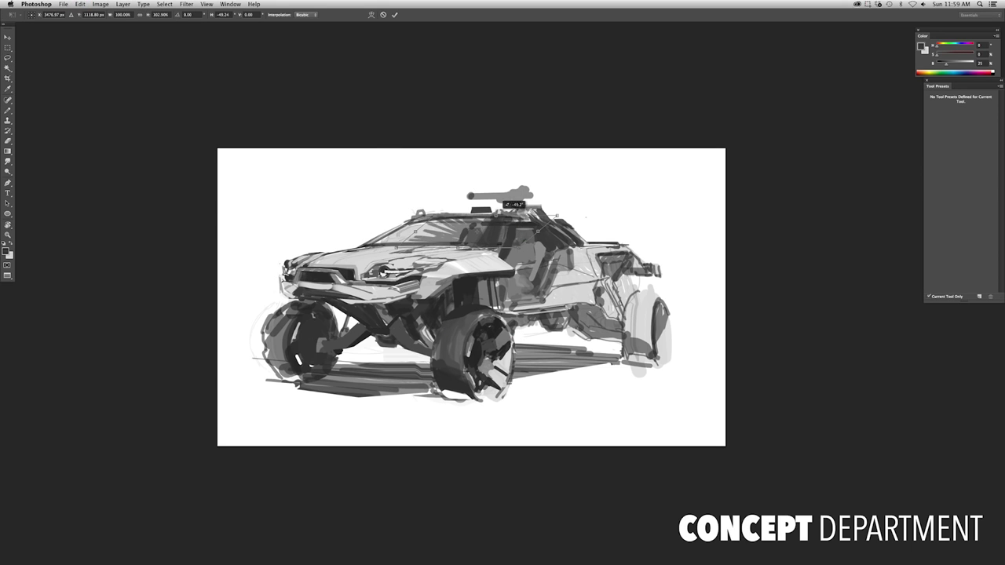
{"action": "key", "text": "Return"}
Soften the windshield's dark reflections into a gradient with a large, soft Eraser at size 1100
{"action": "key", "text": "b"}
{"action": "scroll", "coordinate": [469, 228], "scroll_direction": "down", "scroll_amount": 3}
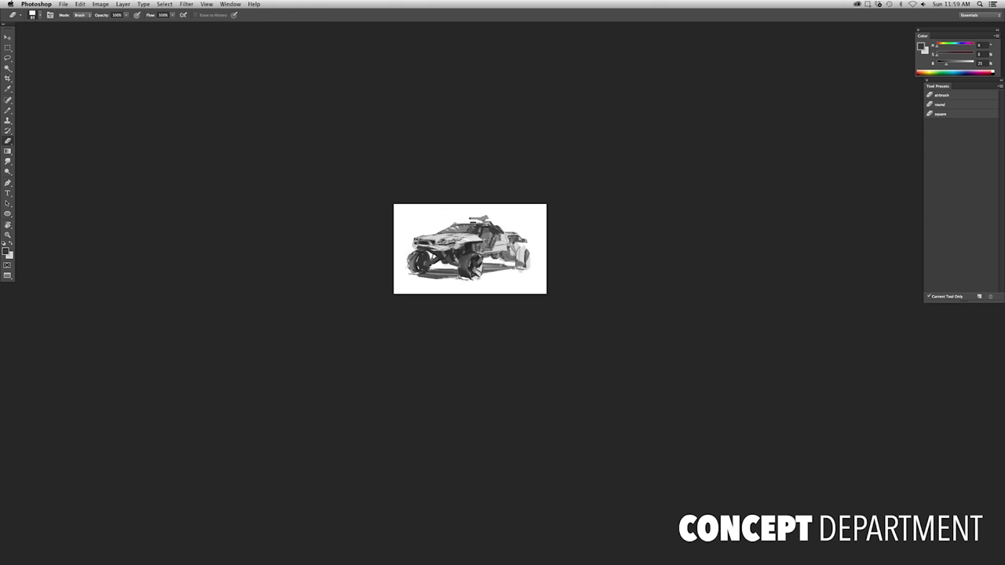
{"action": "scroll", "coordinate": [470, 249], "scroll_direction": "up", "scroll_amount": 3}
{"action": "scroll", "coordinate": [470, 249], "scroll_direction": "down", "scroll_amount": 2}
{"action": "scroll", "coordinate": [469, 249], "scroll_direction": "up", "scroll_amount": 2}
{"action": "scroll", "coordinate": [464, 236], "scroll_direction": "up", "scroll_amount": 1}
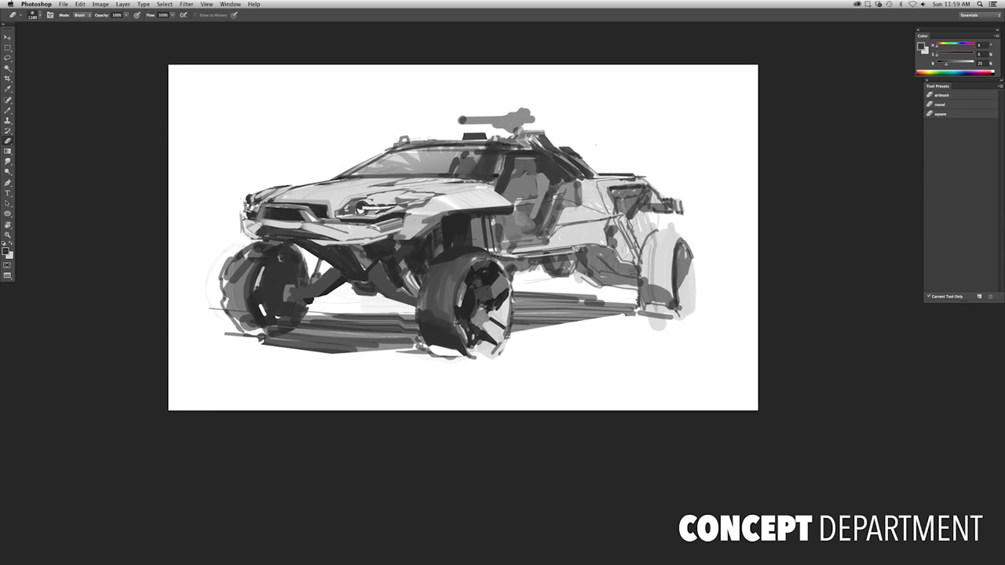
{"action": "scroll", "coordinate": [463, 235], "scroll_direction": "down", "scroll_amount": 2}
{"action": "scroll", "coordinate": [463, 235], "scroll_direction": "up", "scroll_amount": 2}
Darken the rear edge and lower edge of the door opening with the brush at 50% opacity
{"action": "key", "text": "b"}
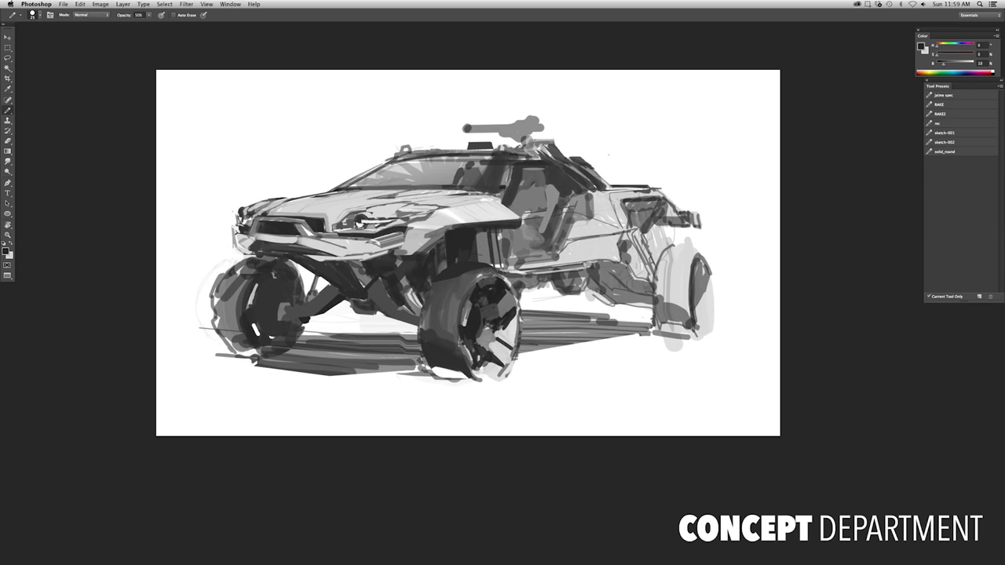
{"action": "left_click_drag", "start_coordinate": [559, 206], "coordinate": [578, 239]}
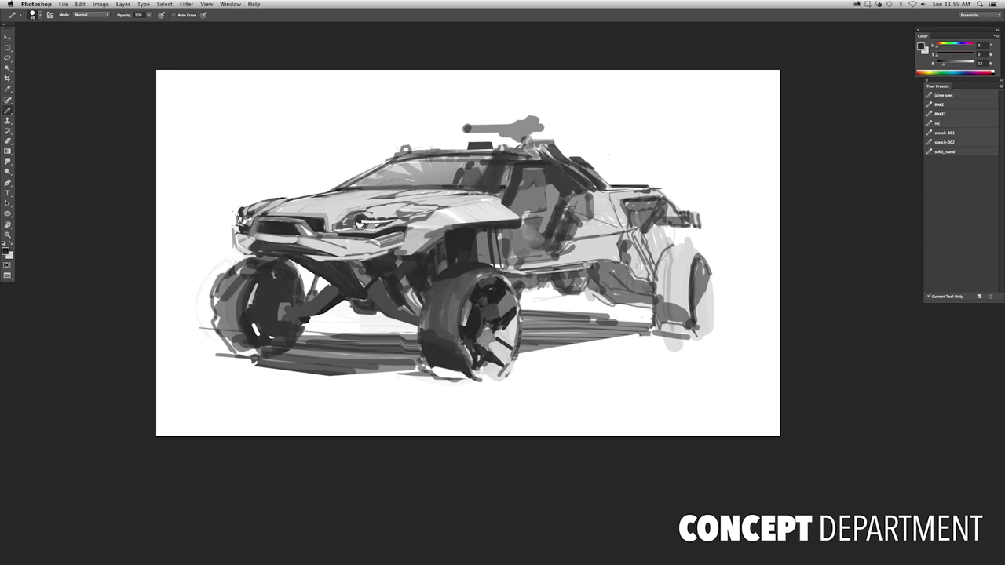
{"action": "left_click_drag", "start_coordinate": [581, 196], "coordinate": [570, 254]}
{"action": "left_click_drag", "start_coordinate": [573, 253], "coordinate": [520, 251]}
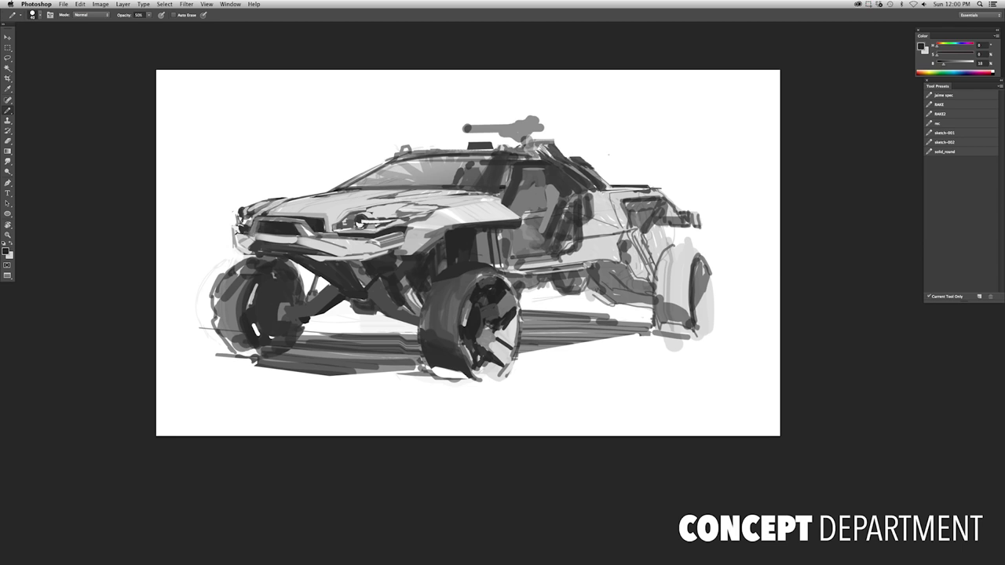
Paint light highlights on the sill below the door opening with the brush at 70% opacity
{"action": "key", "text": "l"}
{"action": "key", "text": "b"}
{"action": "key", "text": "7"}
{"action": "key", "text": "x"}
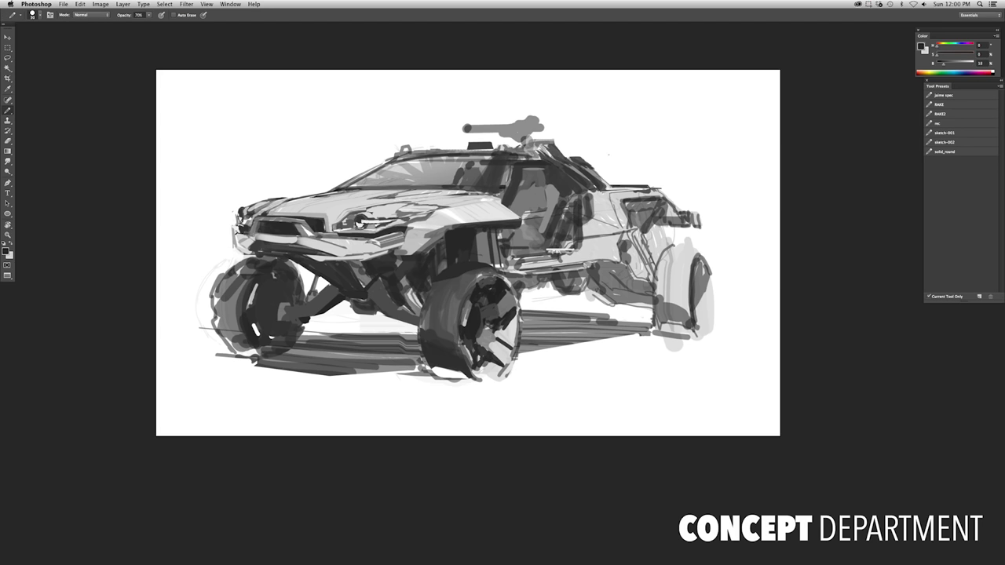
Draw a light ellipse on top of the seat's headrest and darken the seat base with the brush
{"action": "key", "text": "u"}
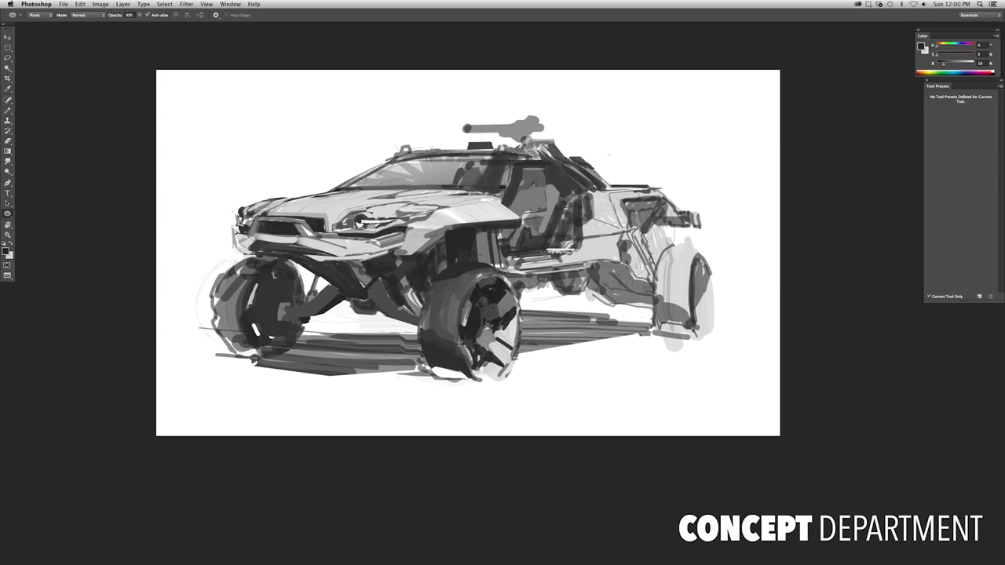
{"action": "key", "text": "b"}
{"action": "scroll", "coordinate": [561, 199], "scroll_direction": "up", "scroll_amount": 2}
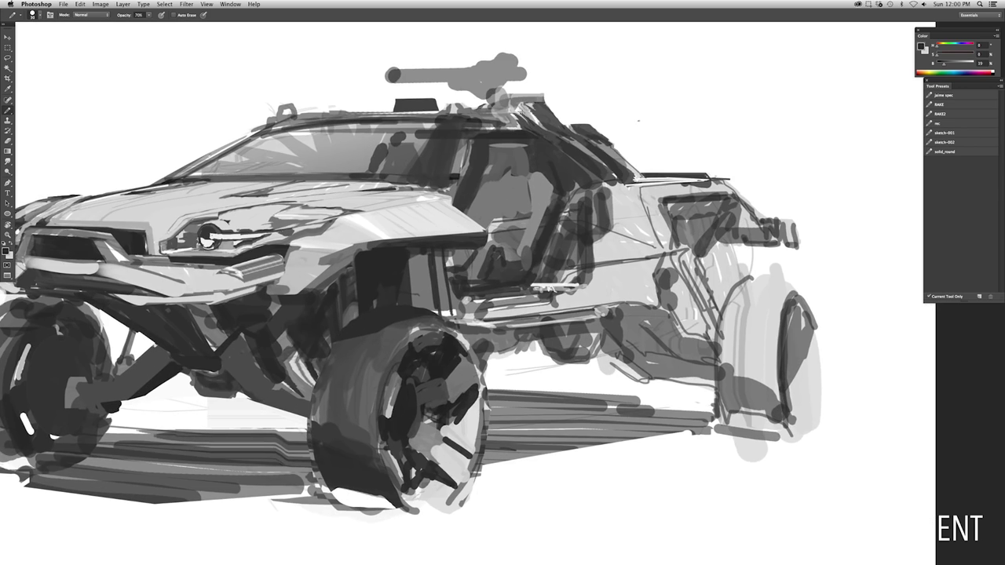
Flip the canvas horizontally with the whole vehicle in view
{"action": "key", "text": "super+minus"}
{"action": "left_click", "coordinate": [100, 4]}
{"action": "left_click", "coordinate": [235, 127]}
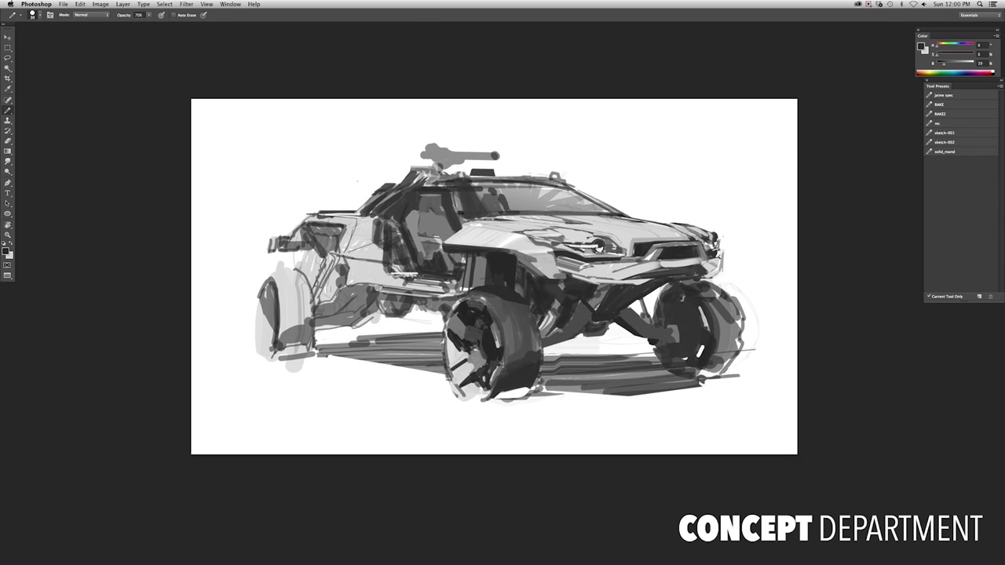
{"action": "key", "text": "super+0"}
Select small patches along the seat cushion's front edge with the Lasso and lighten them with the Gradient tool
{"action": "key", "text": "l"}
{"action": "scroll", "coordinate": [439, 259], "scroll_direction": "up", "scroll_amount": 3}
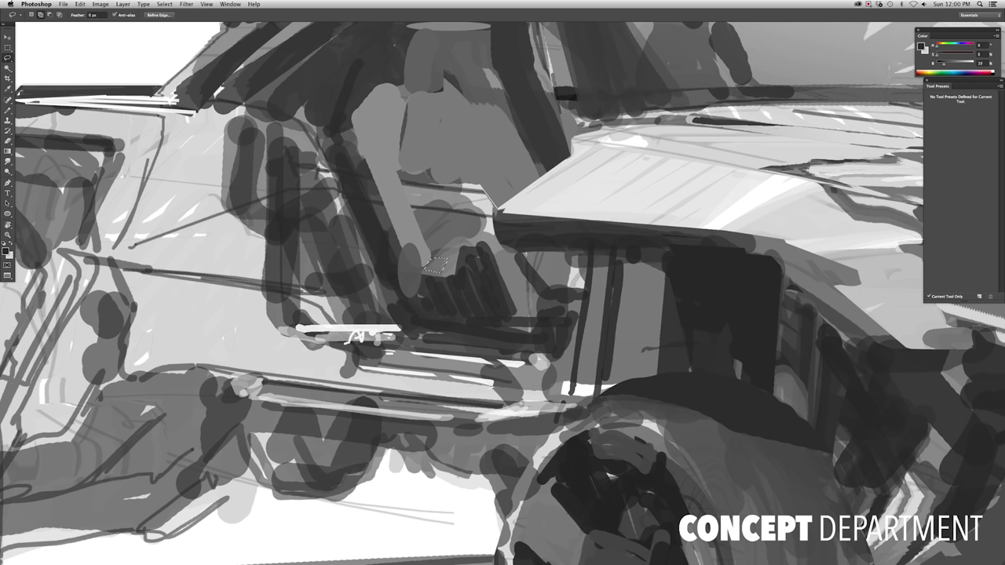
{"action": "key", "text": "g"}
{"action": "scroll", "coordinate": [175, 25], "scroll_direction": "up", "scroll_amount": 2}
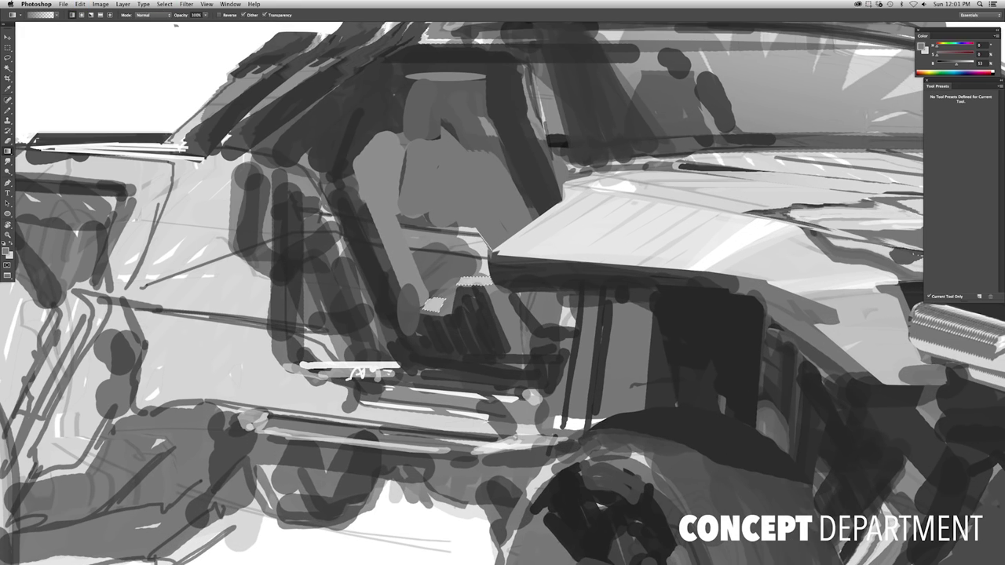
{"action": "key", "text": "super+z"}
Outline two parallel slanted stripes on the seat's backrest with straight-edged Lasso selections and fill them dark grey
{"action": "key", "text": "l"}
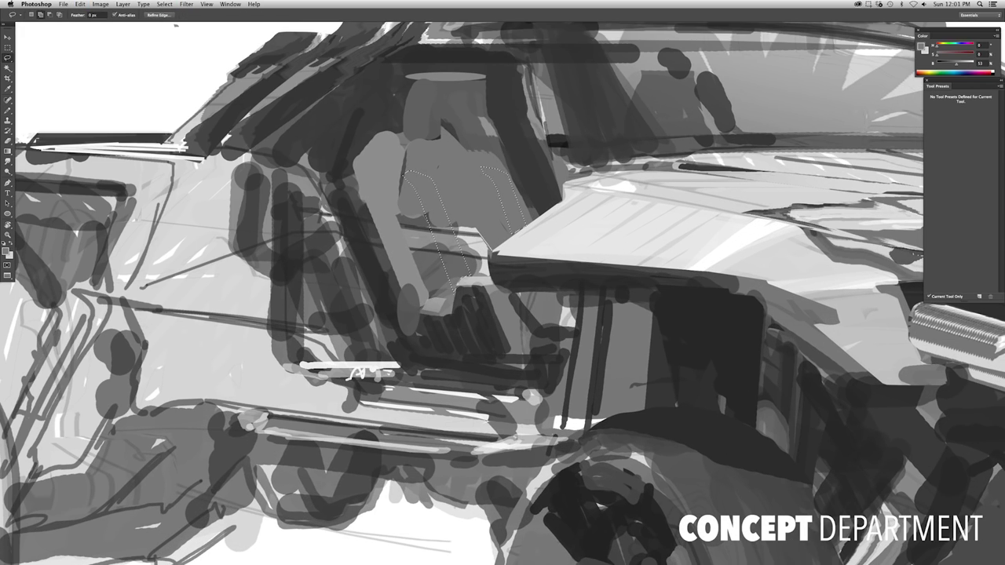
{"action": "key", "text": "super+d"}
{"action": "scroll", "coordinate": [503, 290], "scroll_direction": "up", "scroll_amount": 1}
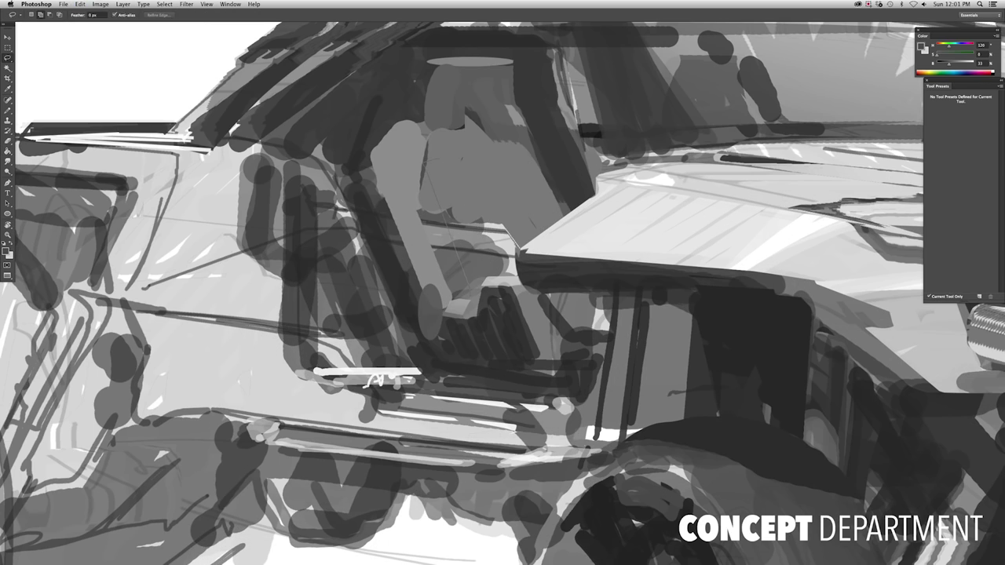
{"action": "key", "text": "shift"}
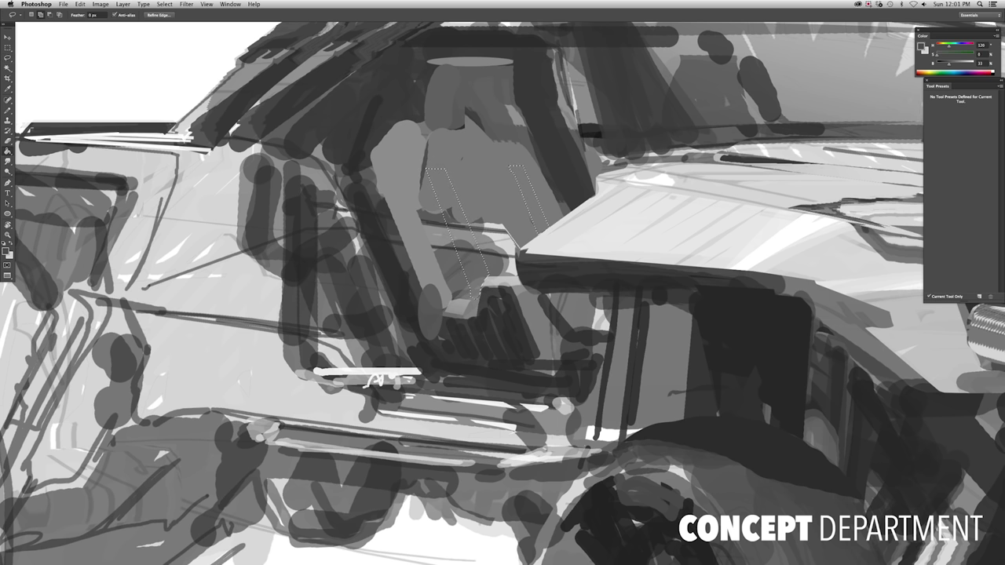
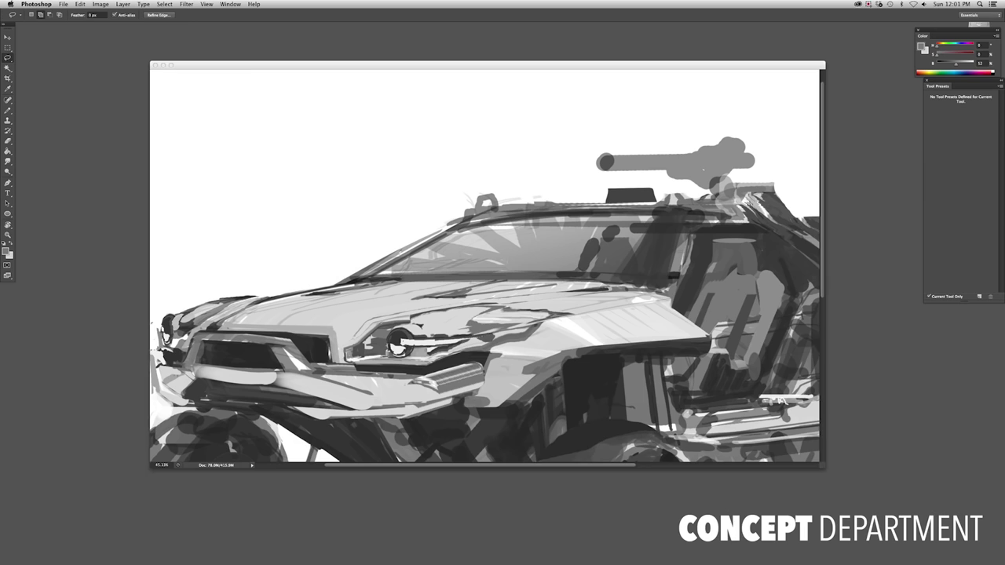
Restore the last selection over the seat's backrest and ready the brush at 70% opacity for refining it
{"action": "scroll", "coordinate": [468, 314], "scroll_direction": "down", "scroll_amount": 2}
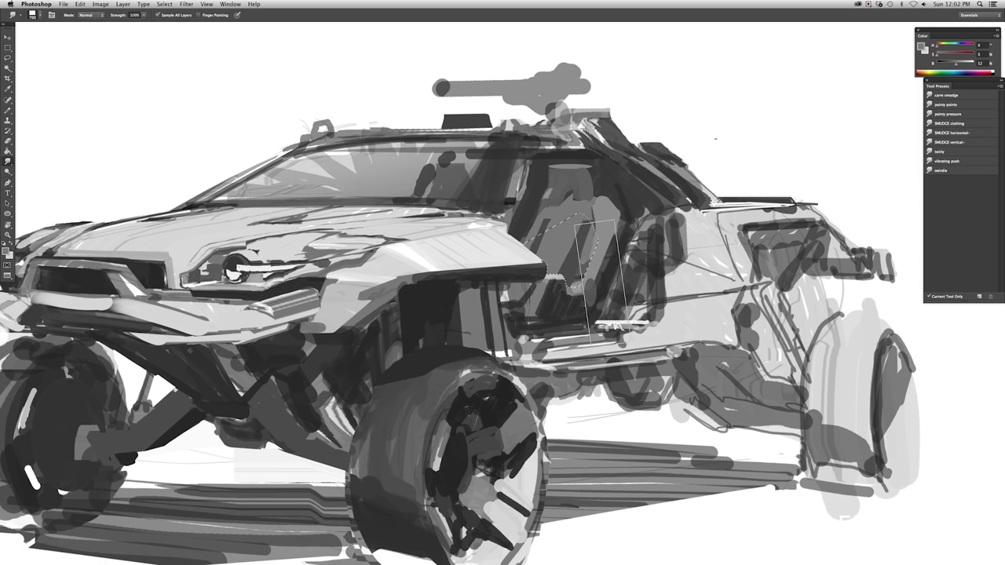
{"action": "key", "text": "super+d"}
{"action": "key", "text": "super+shift+d"}
{"action": "key", "text": "b"}
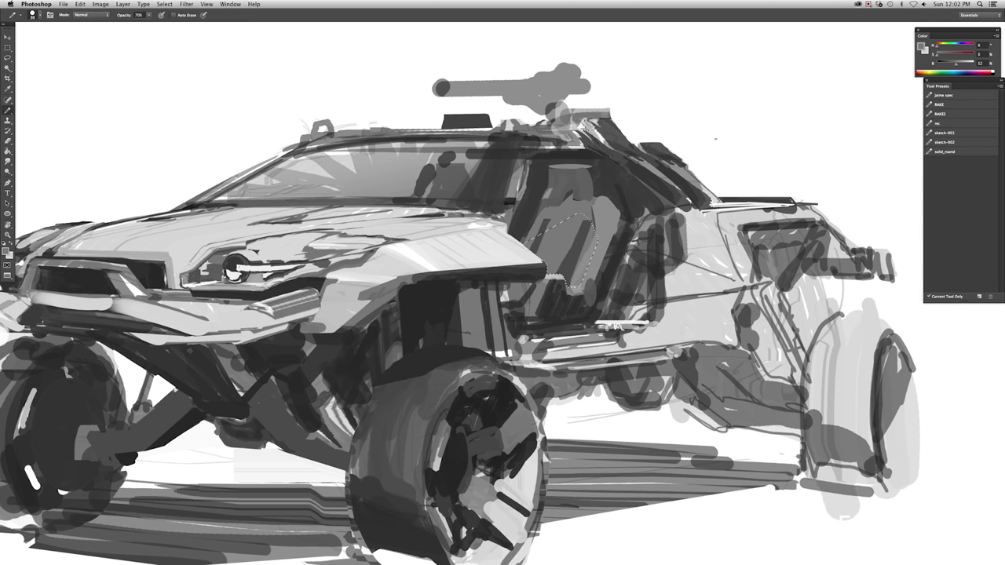
{"action": "key", "text": "super+minus"}
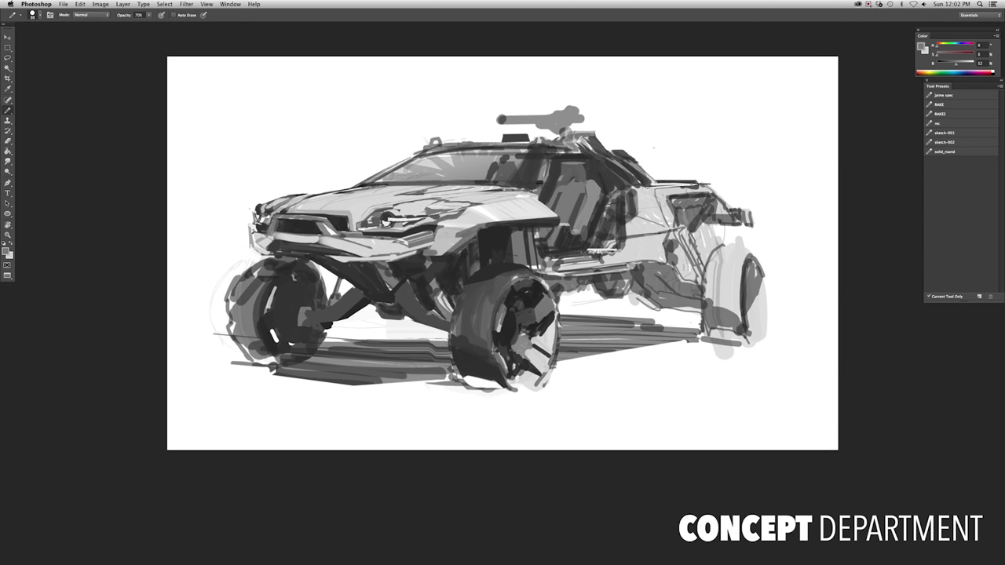
Paint dark grey around the seat's headrest with the brush at 100% opacity to define its shape against the interior
{"action": "key", "text": "super+plus"}
{"action": "key", "text": "9"}
{"action": "key", "text": "super+plus"}
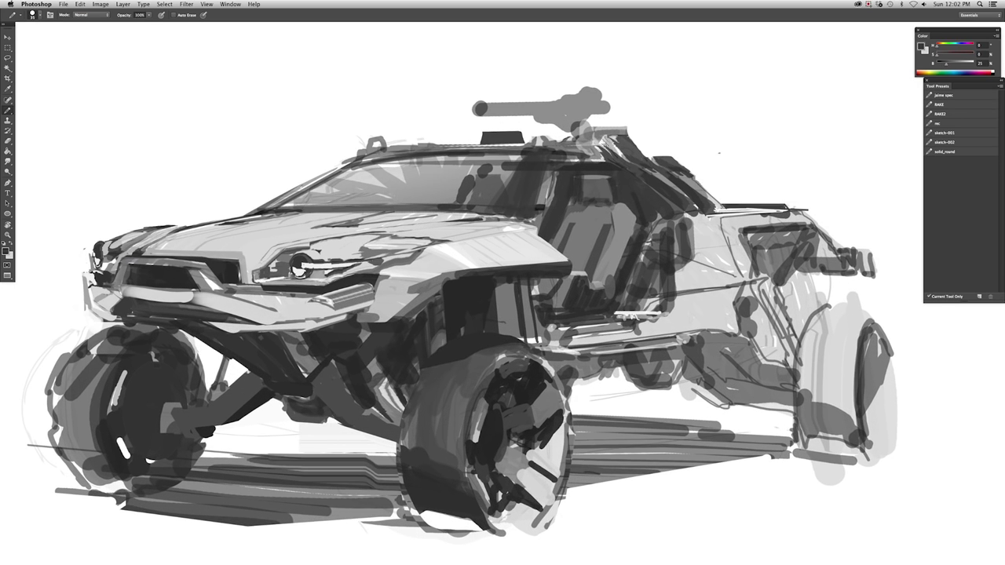
{"action": "mouse_move", "coordinate": [577, 257]}
{"action": "left_mouse_down"}
{"action": "mouse_move", "coordinate": [541, 165]}
{"action": "mouse_move", "coordinate": [672, 153]}
{"action": "left_mouse_up"}
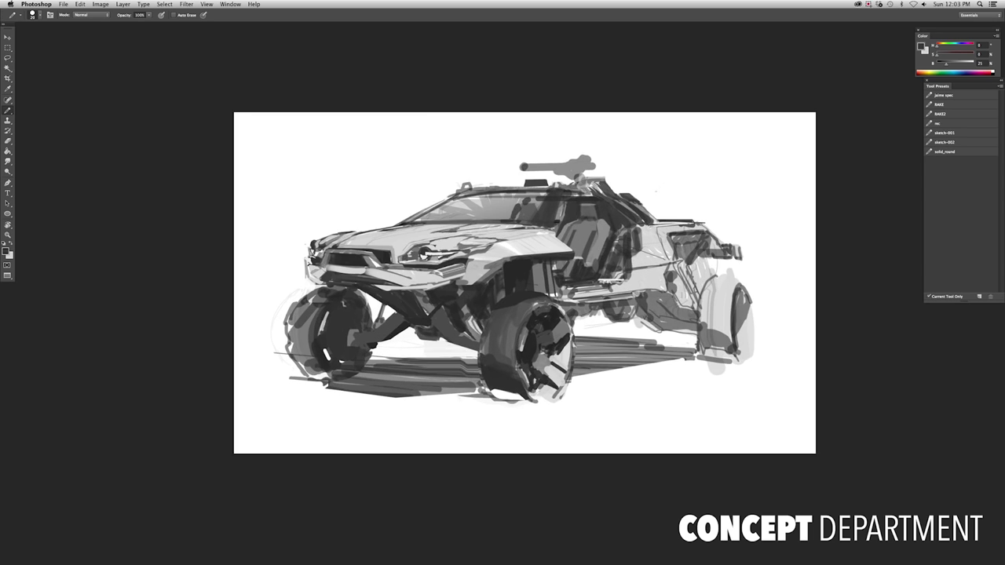
Outline the seat's headrest with a Lasso selection and shade it dark grey with the brush
{"action": "key", "text": "super+plus"}
{"action": "key", "text": "super+plus"}
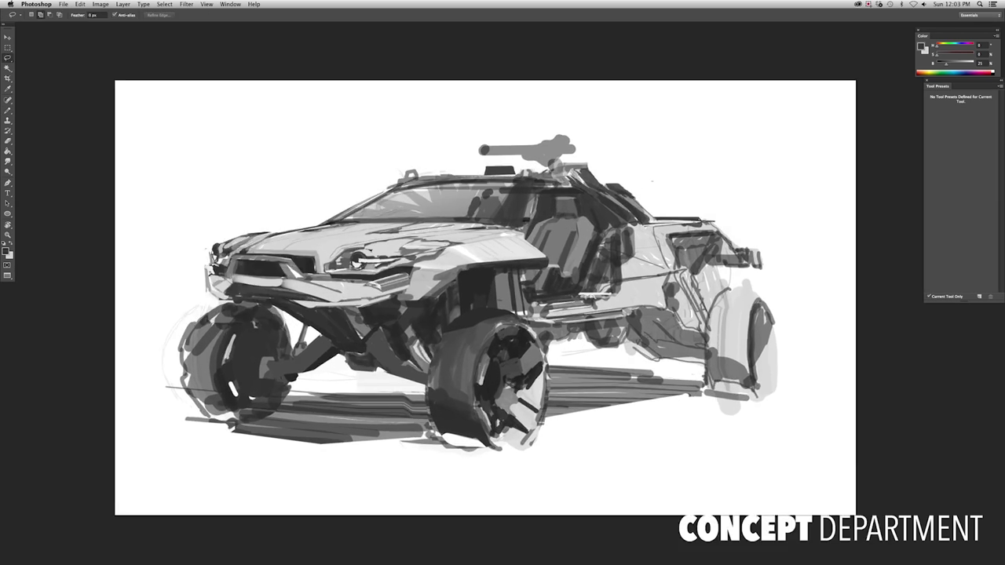
{"action": "key", "text": "l"}
{"action": "mouse_move", "coordinate": [550, 217]}
{"action": "left_mouse_down"}
{"action": "mouse_move", "coordinate": [537, 210]}
{"action": "mouse_move", "coordinate": [589, 201]}
{"action": "left_mouse_up"}
{"action": "key", "text": "b"}
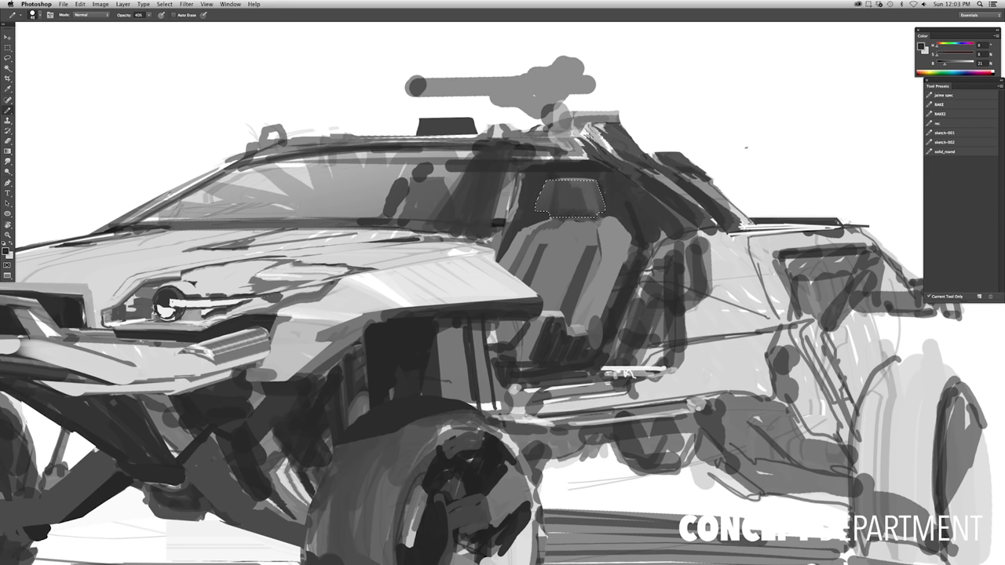
Shade the seat's headrest and backrest edge with dark grey strokes inside lasso selections and clear the selection
{"action": "key", "text": "super+0"}
{"action": "key", "text": "l"}
{"action": "key", "text": "b"}
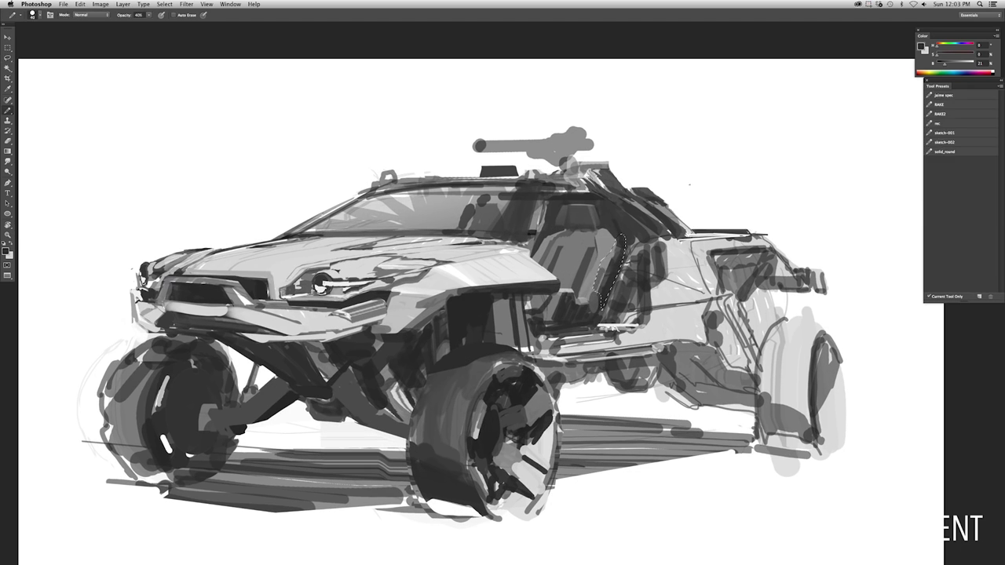
{"action": "key", "text": "super+d"}
{"action": "key", "text": "super+plus"}
{"action": "key", "text": "super+plus"}
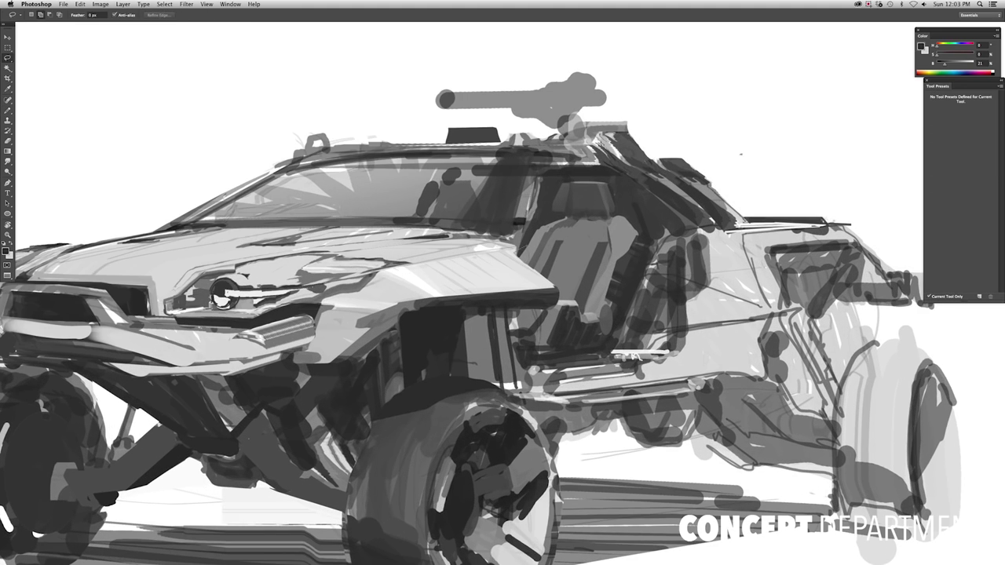
Refine the seat's side bolster with grey strokes at 30% opacity
{"action": "key", "text": "super+minus"}
{"action": "key", "text": "super+minus"}
{"action": "key", "text": "super+minus"}
{"action": "scroll", "coordinate": [510, 283], "scroll_direction": "up", "scroll_amount": 3}
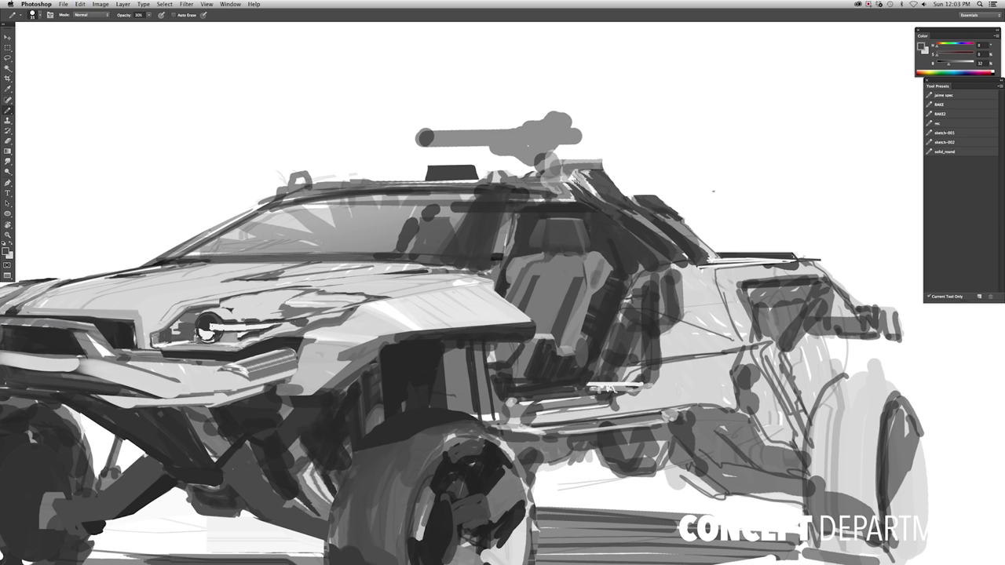
Flip the canvas horizontally and paint the lassoed cab opening around the headrest white at 80% opacity
{"action": "key", "text": "super+minus"}
{"action": "key", "text": "super+minus"}
{"action": "key", "text": "super+minus"}
{"action": "key", "text": "super+0"}
{"action": "key", "text": "l"}
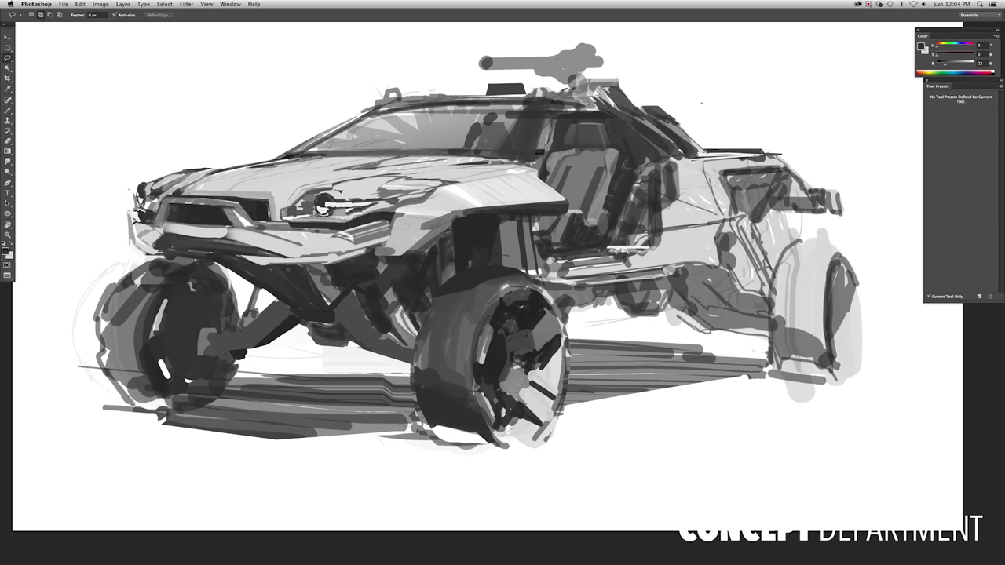
{"action": "key", "text": "e"}
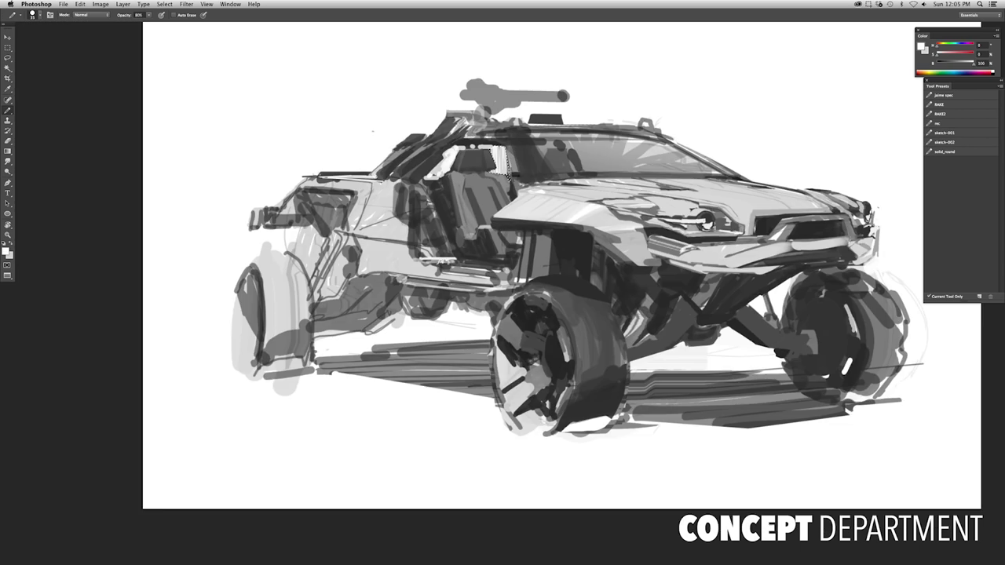
{"action": "key", "text": "super+plus"}
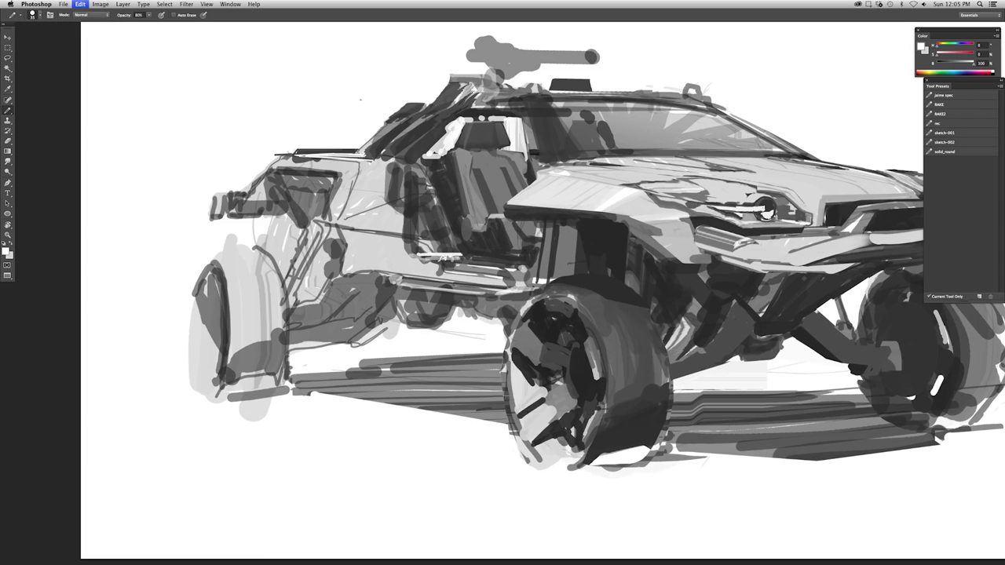
Smudge the cab's rear roof pillar with a large brush at 100% strength
{"action": "key", "text": "super+minus"}
{"action": "key", "text": "super+minus"}
{"action": "key", "text": "super+minus"}
{"action": "key", "text": "super+0"}
{"action": "key", "text": "r"}
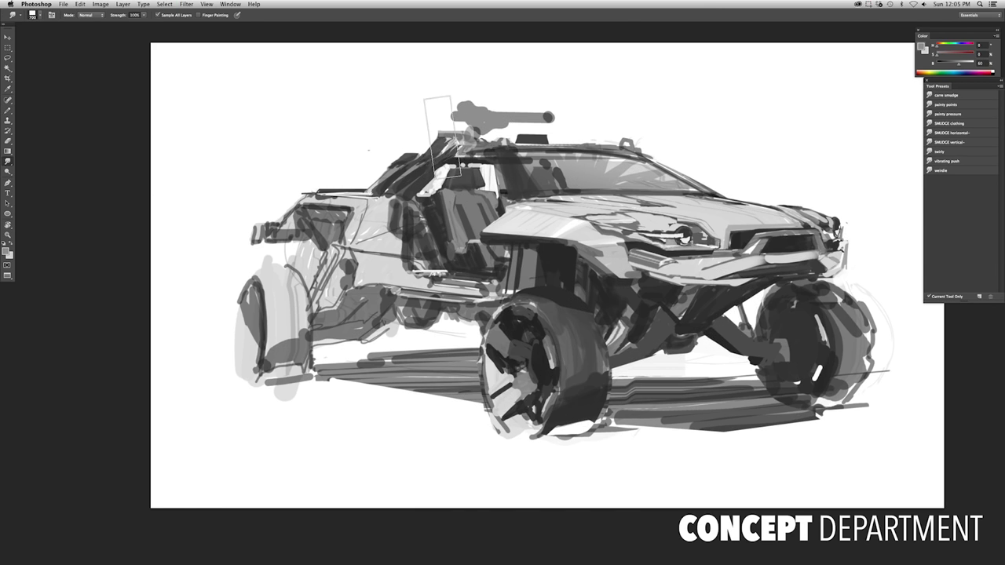
{"action": "mouse_move", "coordinate": [408, 176]}
{"action": "left_mouse_down"}
{"action": "mouse_move", "coordinate": [420, 185]}
{"action": "mouse_move", "coordinate": [444, 173]}
{"action": "left_mouse_up"}
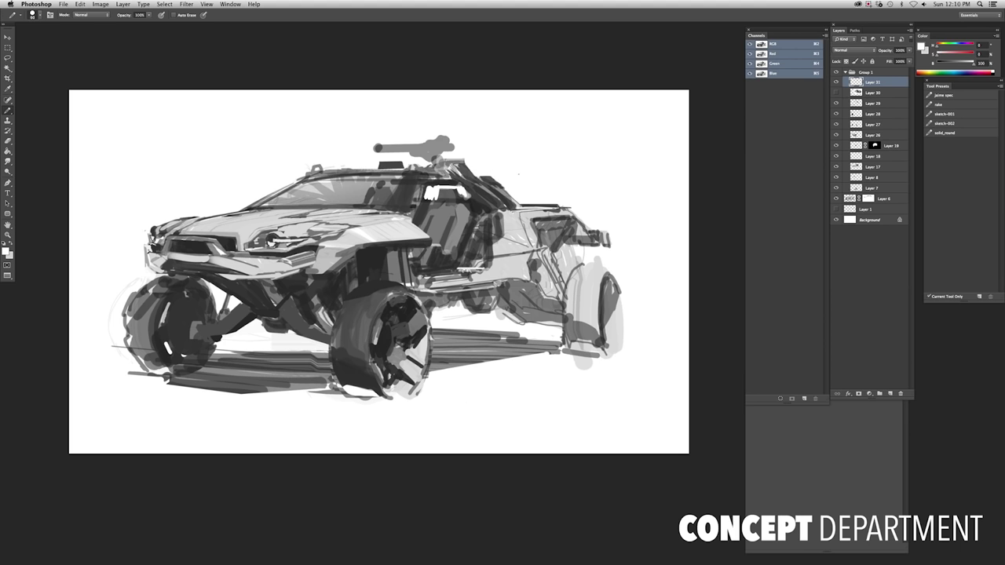
Clean up the white cab opening and headrest outline on Layer 31 with white and grey strokes at 100% opacity
{"action": "key", "text": "super+equal"}
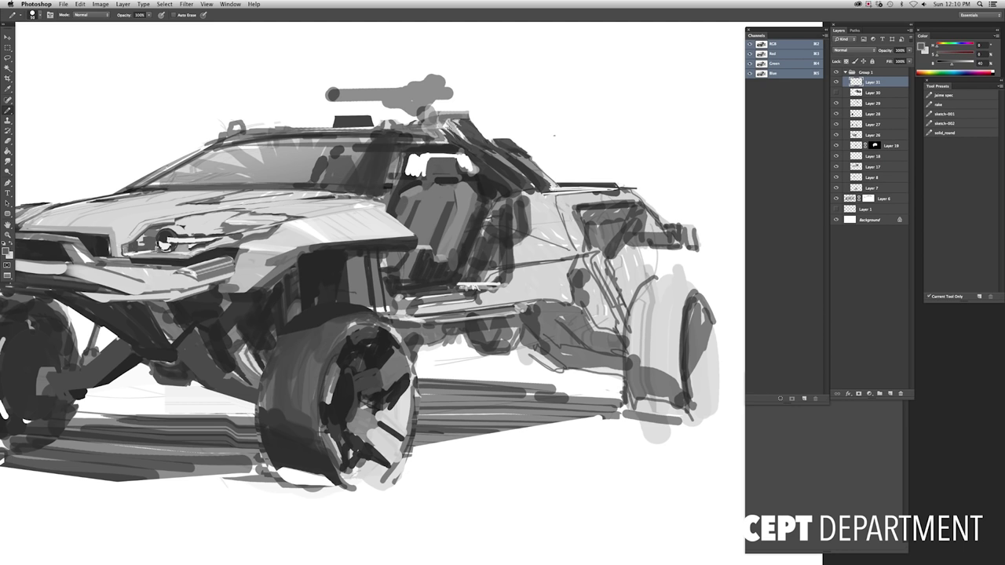
{"action": "key", "text": "super+minus"}
{"action": "key", "text": "super+minus"}
{"action": "key", "text": "super+minus"}
{"action": "key", "text": "super+0"}
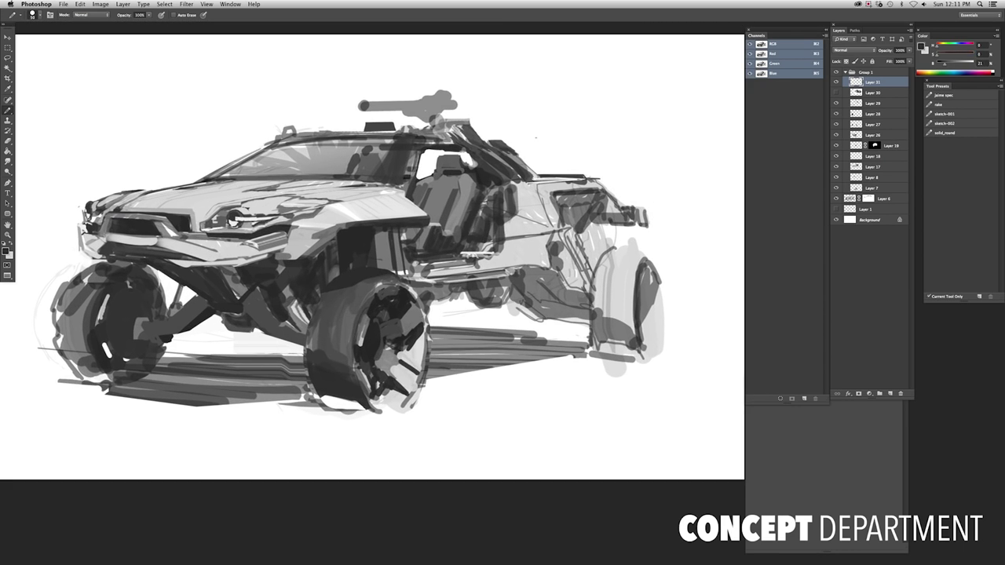
Draw a dark 21 px line along the rear edge of the door opening and flip the canvas horizontally
{"action": "key", "text": "u"}
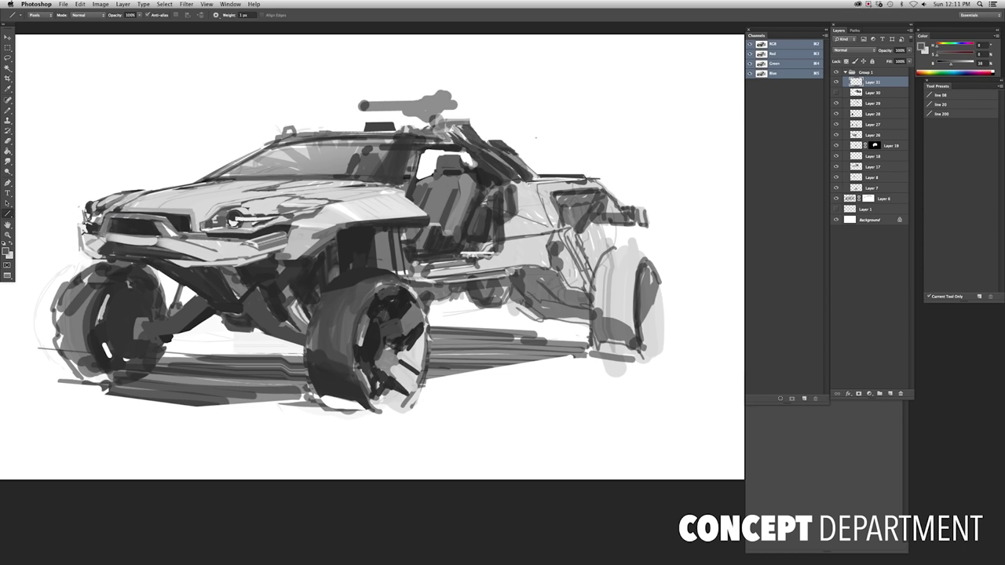
{"action": "mouse_move", "coordinate": [475, 221]}
{"action": "left_mouse_down"}
{"action": "mouse_move", "coordinate": [507, 179]}
{"action": "mouse_move", "coordinate": [493, 154]}
{"action": "left_mouse_up"}
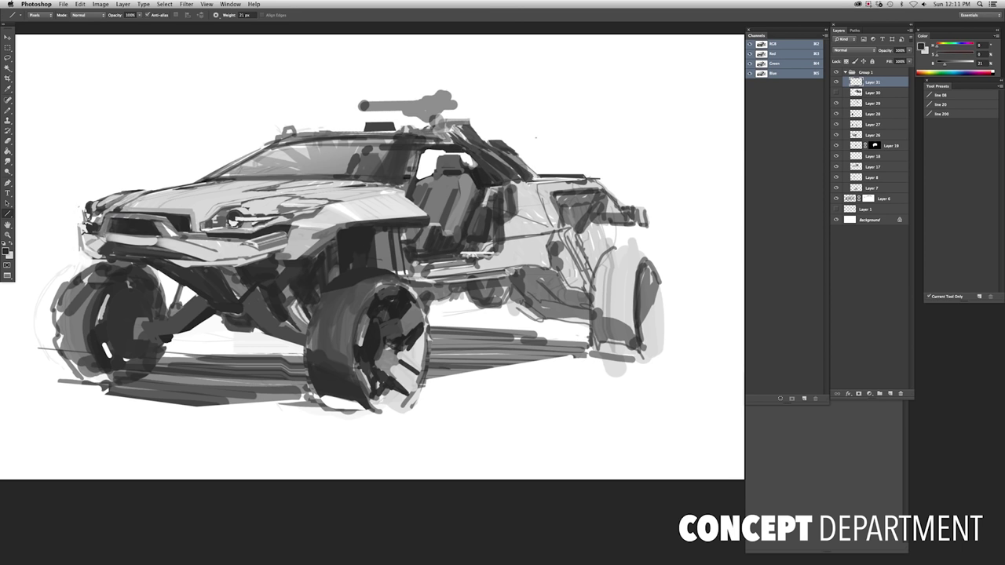
{"action": "key", "text": "super+minus"}
{"action": "key", "text": "super+shift+h"}
{"action": "key", "text": "super+minus"}
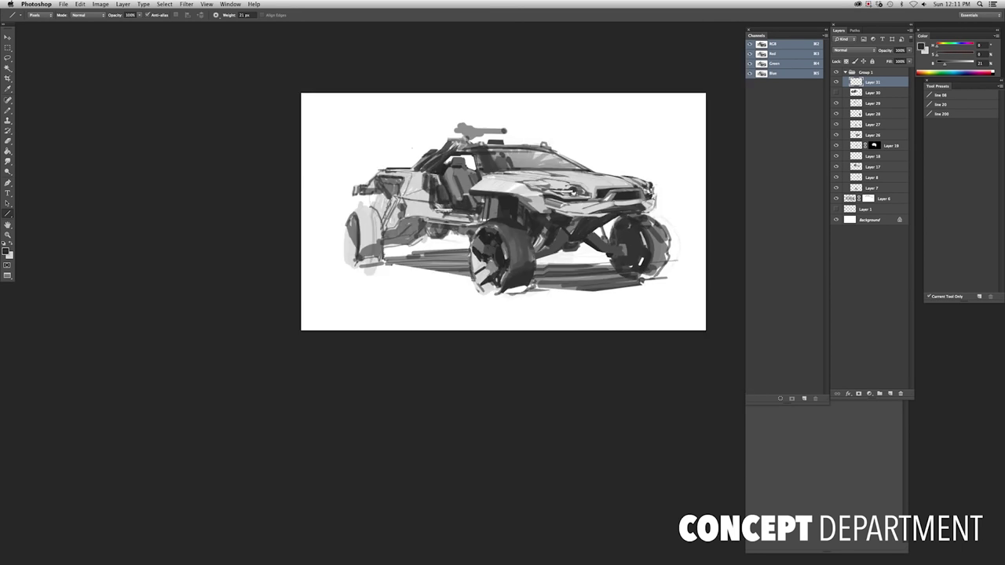
Paint small dark interior details behind the seat inside the white cab opening
{"action": "key", "text": "super+plus"}
{"action": "key", "text": "super+plus"}
{"action": "key", "text": "b"}
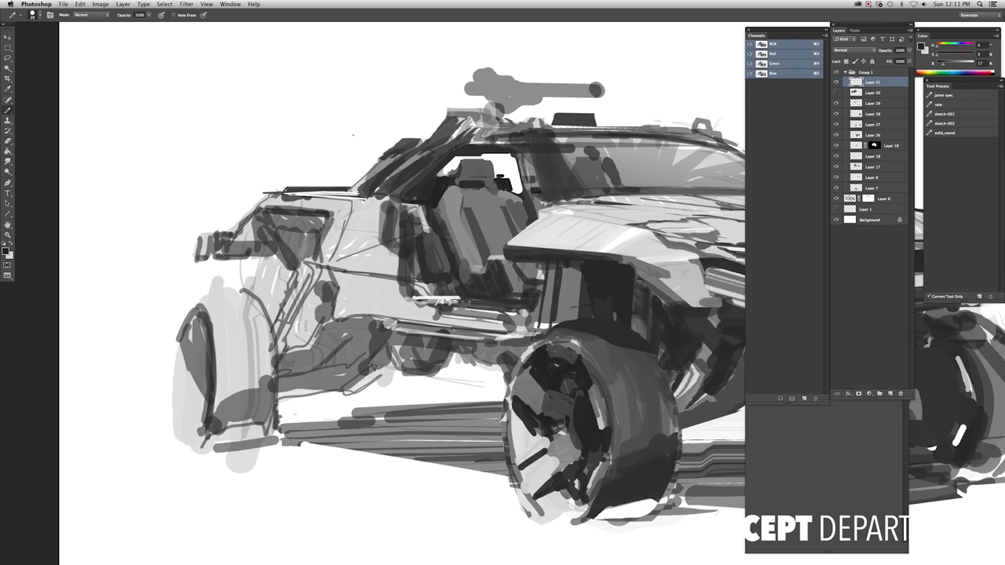
{"action": "key", "text": "super+minus"}
{"action": "key", "text": "super+minus"}
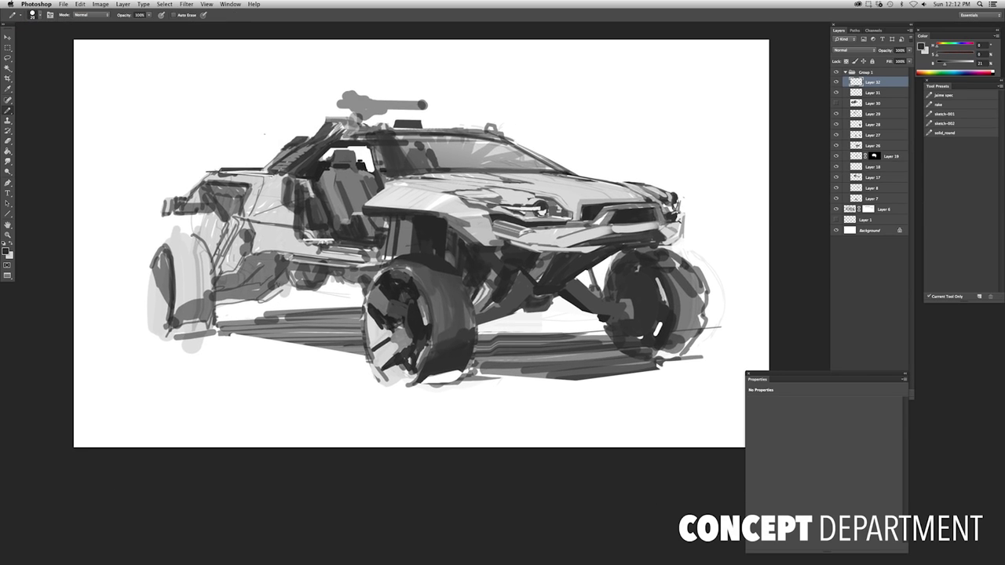
Merge the two topmost layers and add a new empty layer above for more brushwork
{"action": "key", "text": "l"}
{"action": "key", "text": "ctrl+e"}
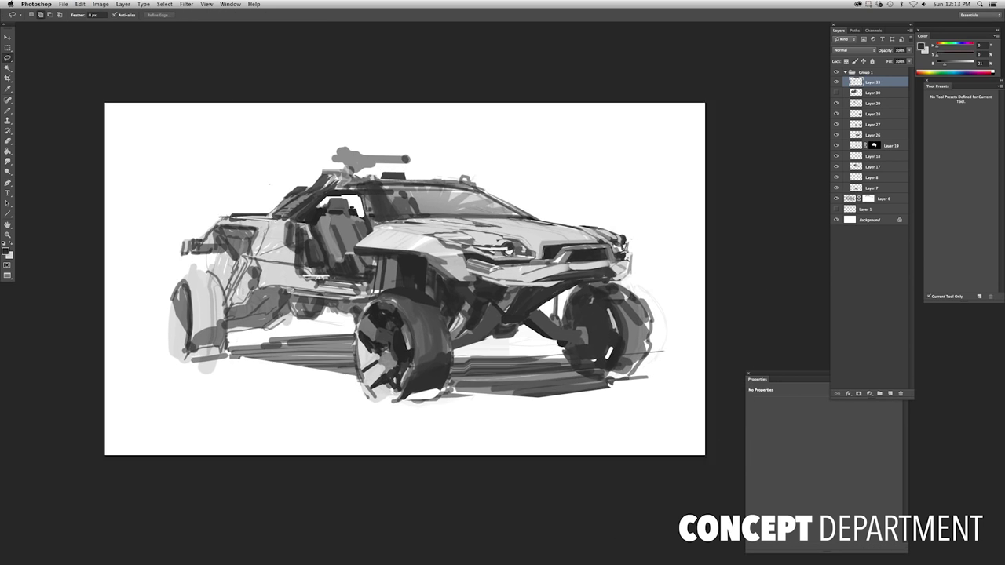
{"action": "key", "text": "ctrl+plus"}
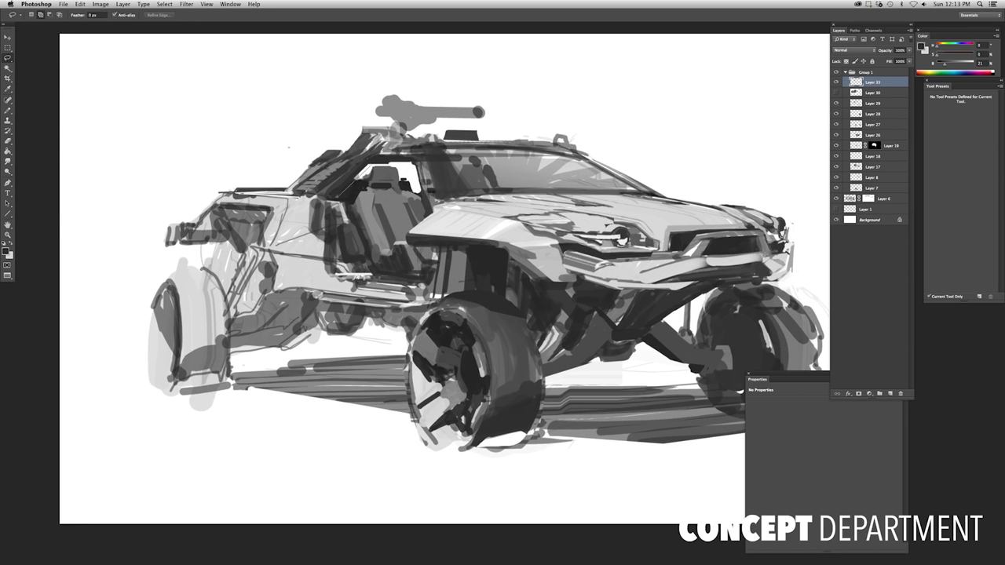
{"action": "key", "text": "ctrl+shift+alt+n"}
{"action": "key", "text": "b"}
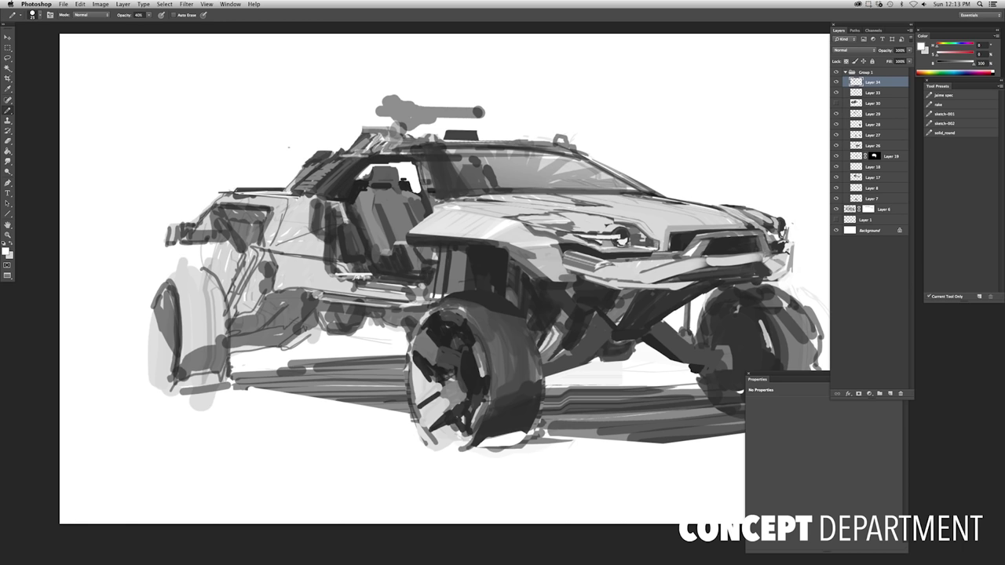
Detail the rear roof pillar and seat area with grey and white strokes at 100% opacity, undoing unwanted strokes
{"action": "scroll", "coordinate": [502, 282], "scroll_direction": "down", "scroll_amount": 3}
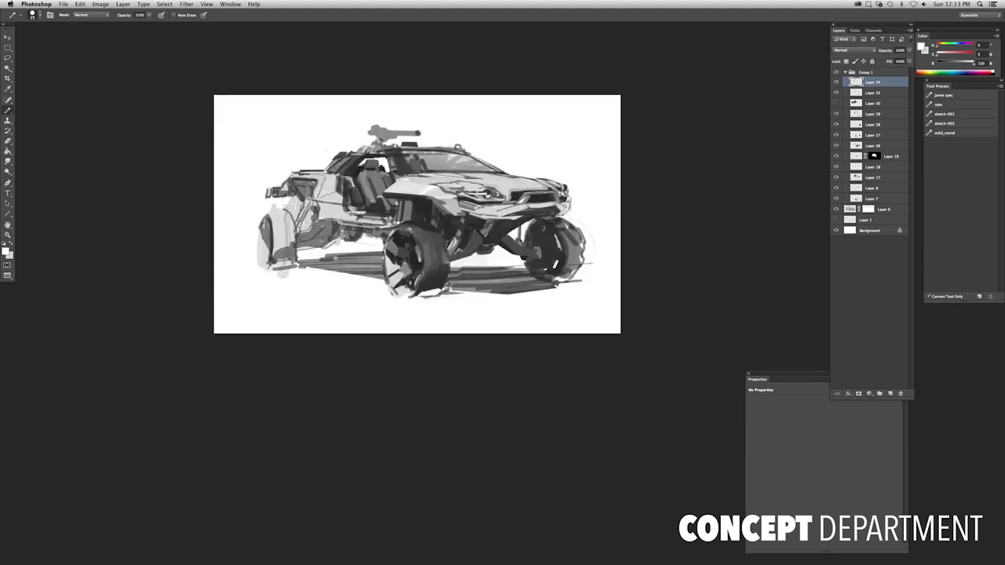
{"action": "scroll", "coordinate": [503, 283], "scroll_direction": "up", "scroll_amount": 4}
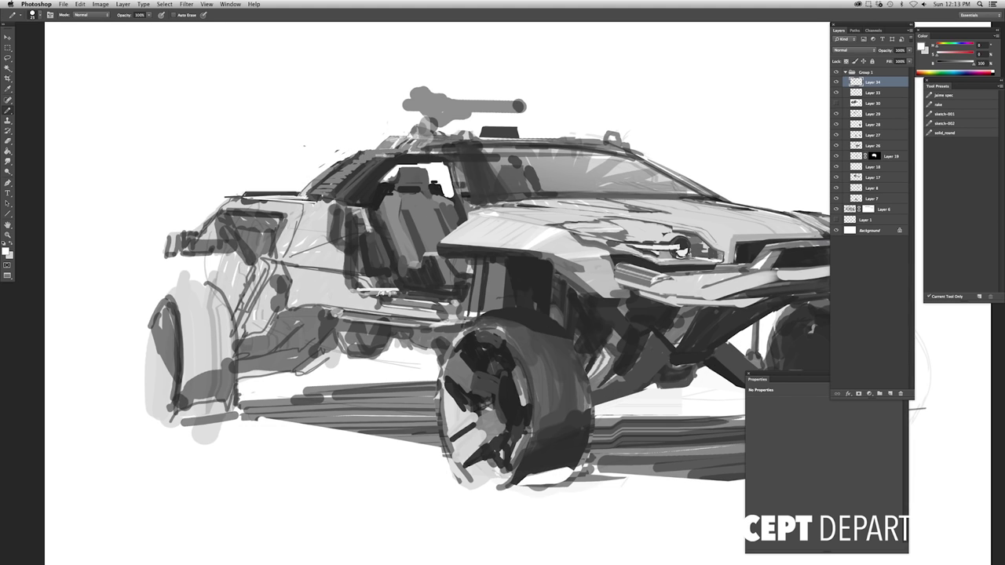
{"action": "scroll", "coordinate": [487, 291], "scroll_direction": "down", "scroll_amount": 1}
{"action": "scroll", "coordinate": [487, 291], "scroll_direction": "up", "scroll_amount": 2}
{"action": "key", "text": "super+z"}
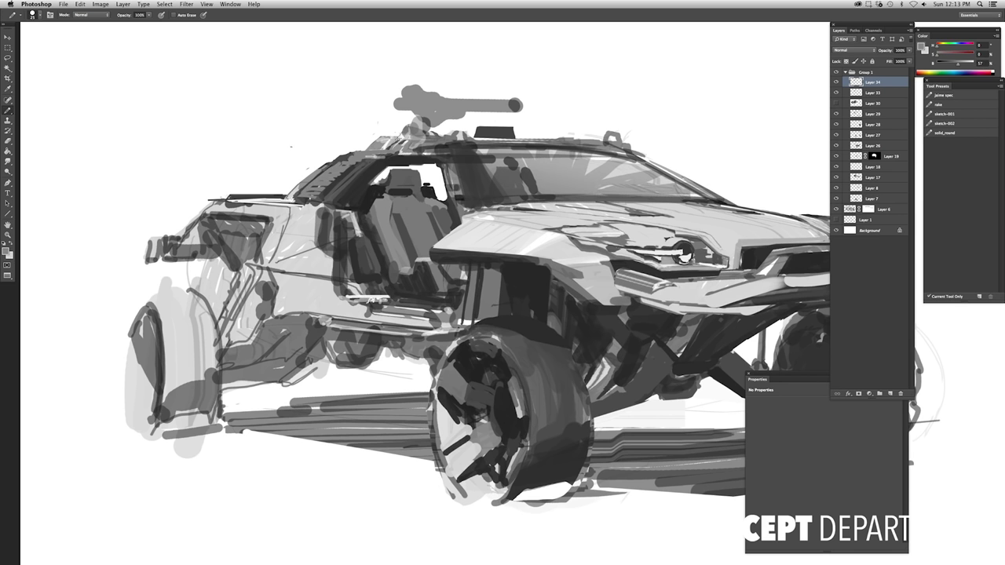
{"action": "scroll", "coordinate": [503, 283], "scroll_direction": "up", "scroll_amount": 2}
{"action": "key", "text": "super+z"}
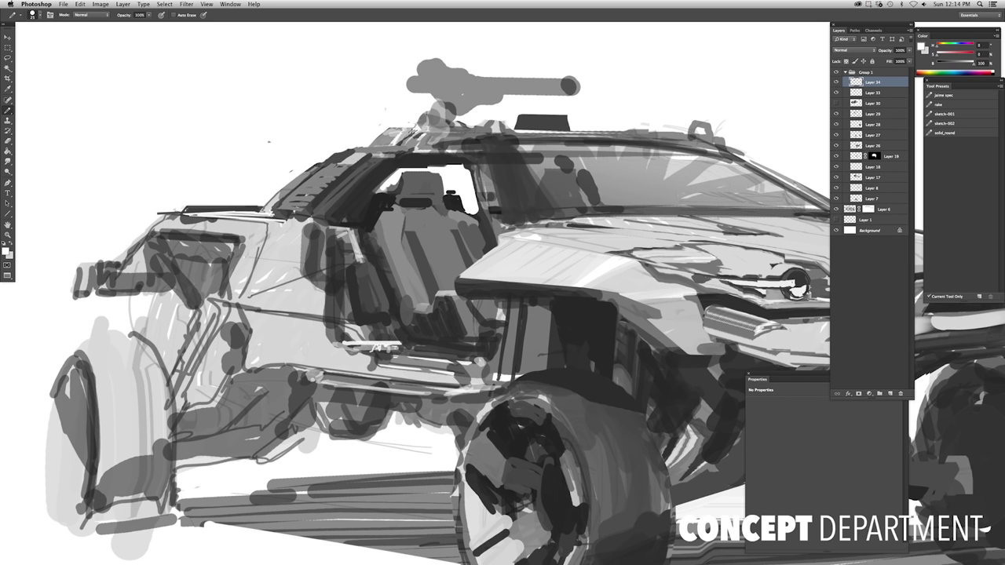
Flip the canvas back and paint dark diagonal stripes on the side panel behind the door at 50% opacity
{"action": "key", "text": "super+0"}
{"action": "key", "text": "5"}
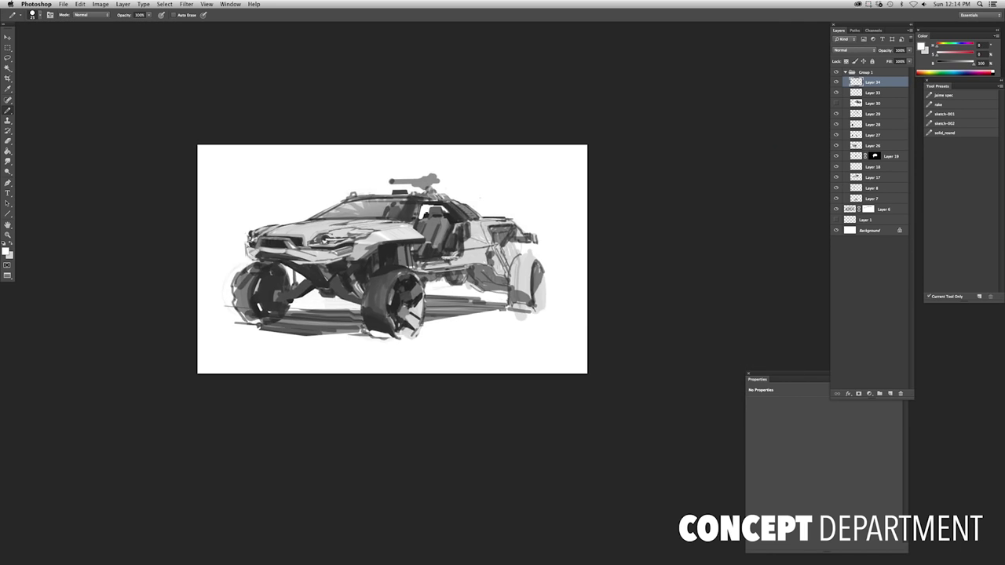
{"action": "left_click", "coordinate": [506, 180], "text": "alt"}
{"action": "left_click_drag", "start_coordinate": [503, 261], "coordinate": [564, 233]}
{"action": "key", "text": "e"}
{"action": "key", "text": "b"}
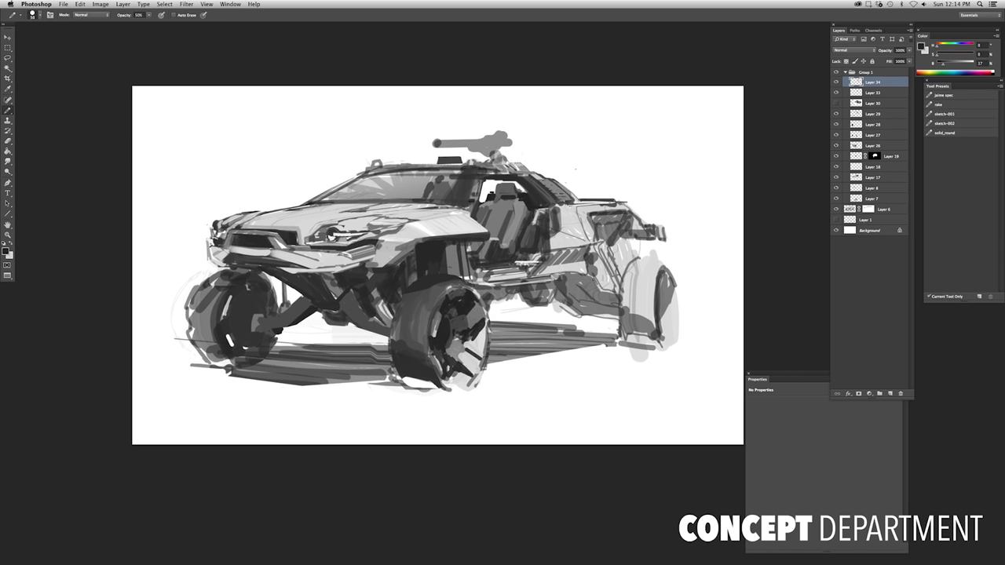
Darken the headlight and front grille with dark strokes at 50% opacity
{"action": "left_click_drag", "start_coordinate": [308, 241], "coordinate": [413, 214]}
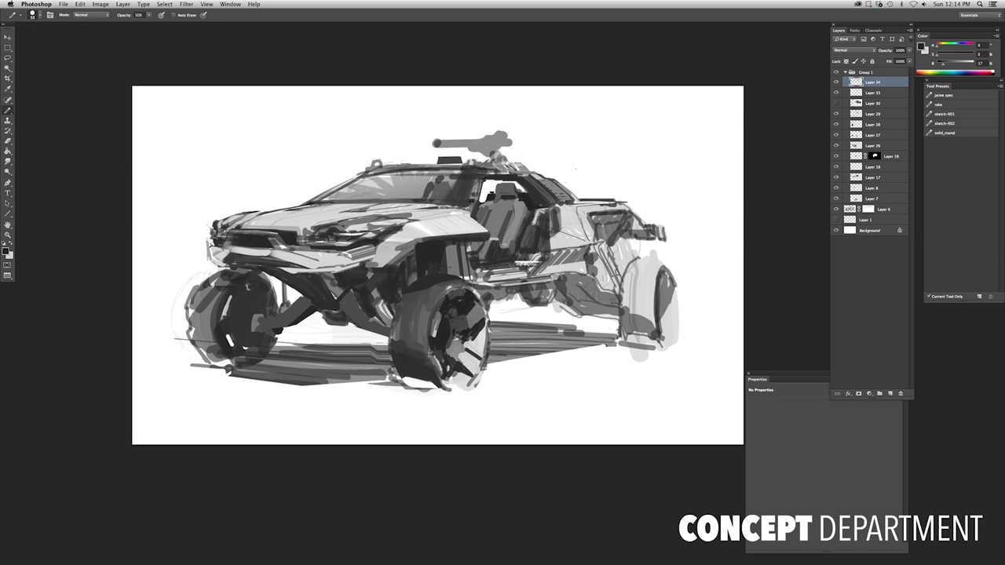
{"action": "left_click_drag", "start_coordinate": [339, 238], "coordinate": [415, 217]}
{"action": "key", "text": "ctrl+0"}
{"action": "key", "text": "e"}
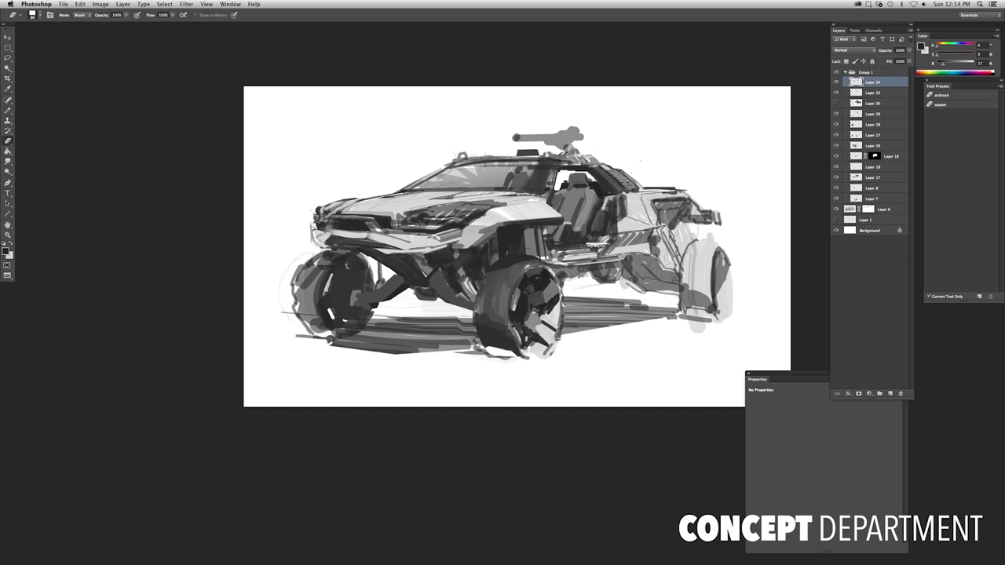
{"action": "key", "text": "b"}
{"action": "key", "text": "ctrl+0"}
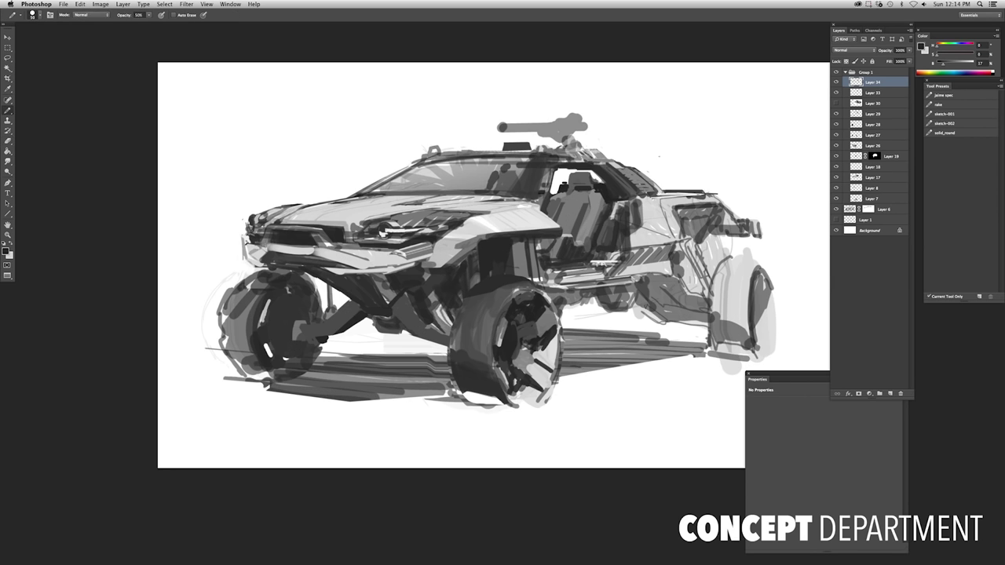
Add white highlights to the headlight at 100% opacity
{"action": "key", "text": "ctrl+minus"}
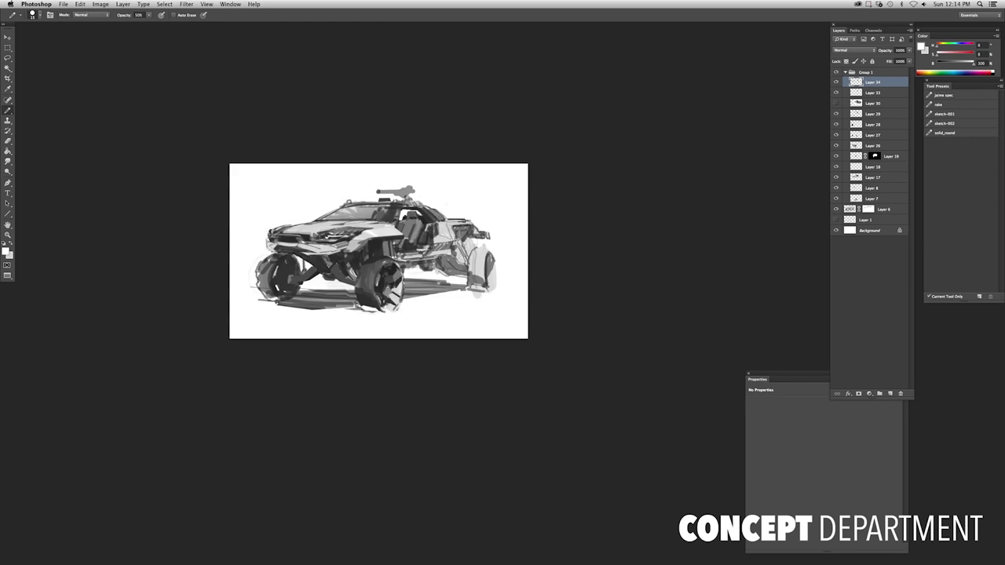
{"action": "key", "text": "ctrl+0"}
{"action": "key", "text": "ctrl+minus"}
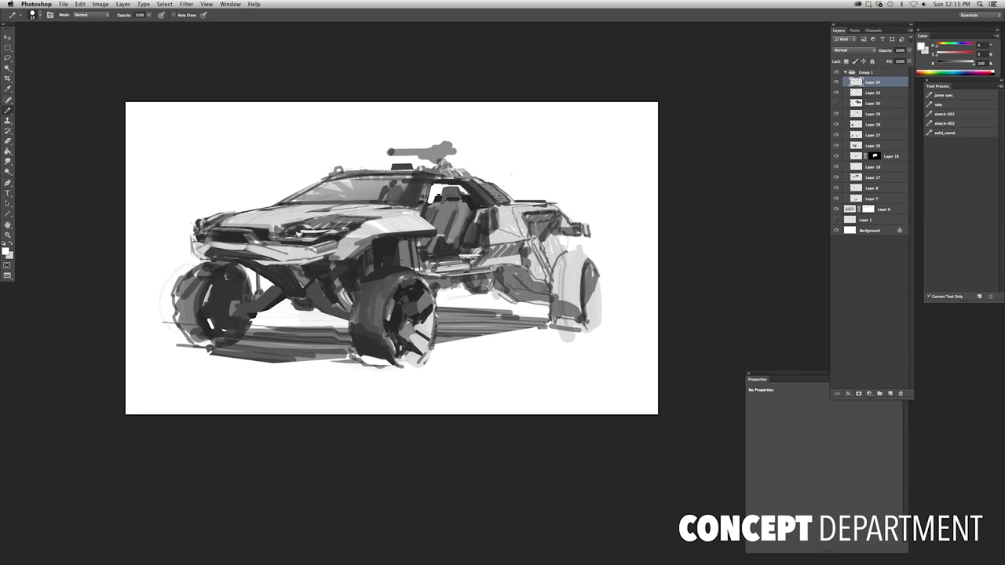
Copy a lassoed piece of the hood onto a new layer and skew it across the hood
{"action": "key", "text": "l"}
{"action": "key", "text": "ctrl+plus"}
{"action": "key", "text": "ctrl+plus"}
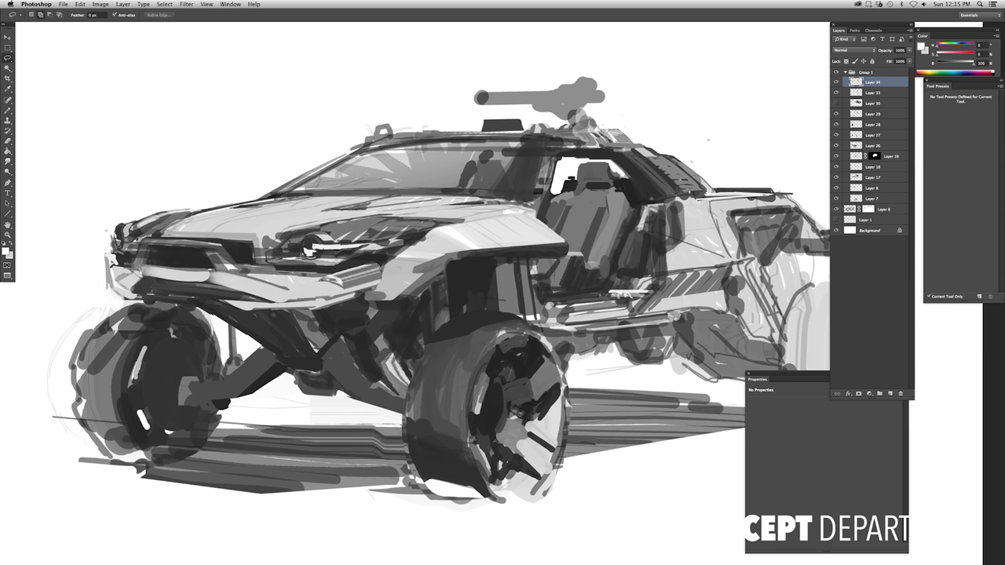
{"action": "key", "text": "ctrl+j"}
{"action": "key", "text": "ctrl+t"}
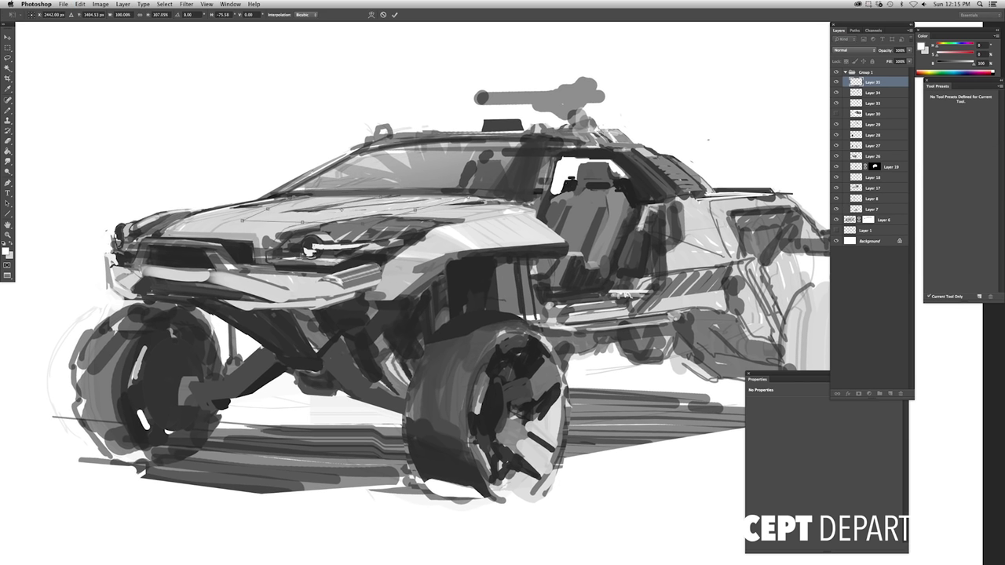
{"action": "key", "text": "Return"}
{"action": "key", "text": "b"}
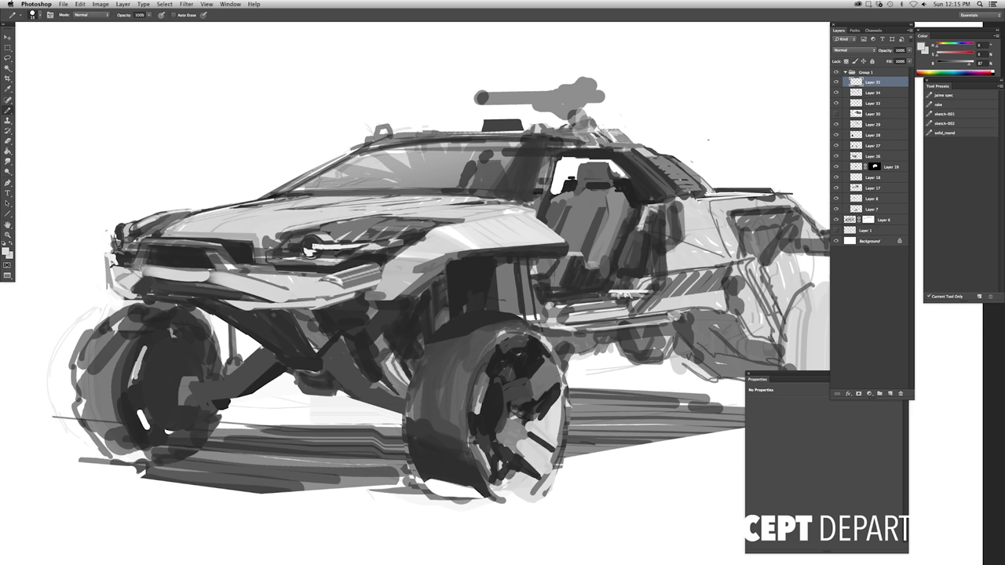
Flip the canvas horizontally to check the vehicle's proportions
{"action": "key", "text": "ctrl+minus"}
{"action": "key", "text": "ctrl+minus"}
{"action": "key", "text": "ctrl+shift+h"}
{"action": "key", "text": "ctrl+plus"}
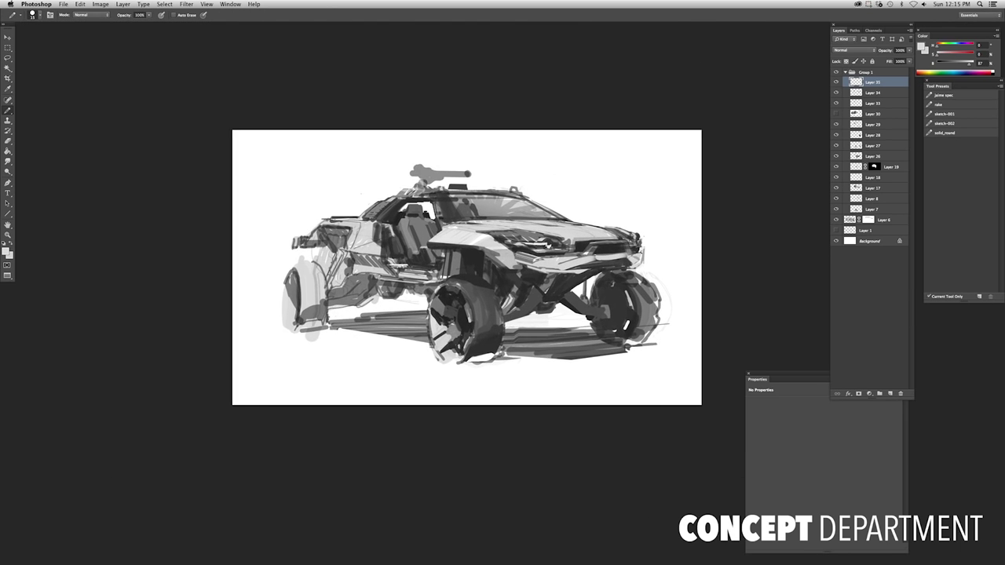
On a new layer, smudge the hood, headlight and front grille with a much larger smudge brush at 100% strength
{"action": "key", "text": "ctrl+shift+alt+n"}
{"action": "left_click", "coordinate": [7, 161]}
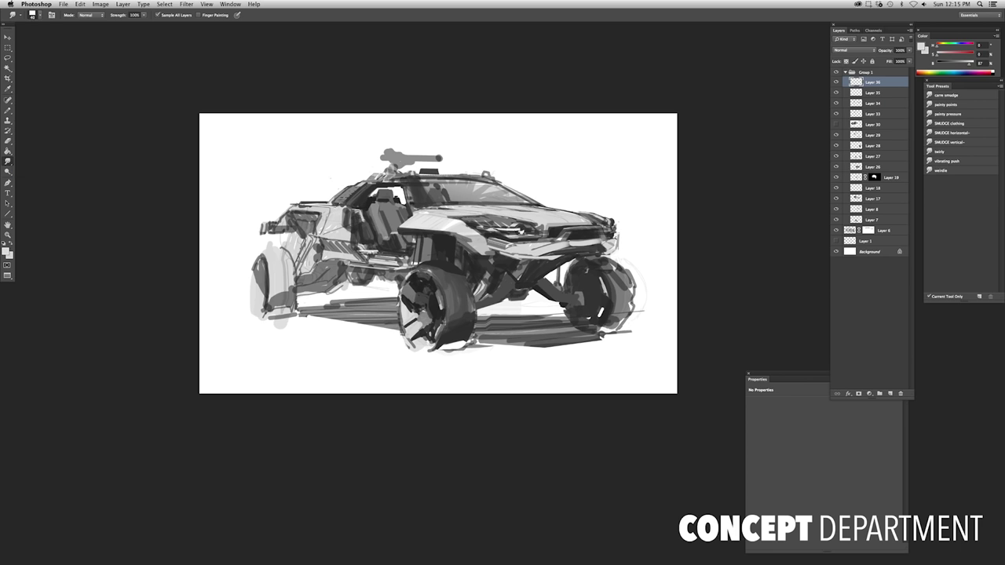
{"action": "key", "text": "bracketright"}
{"action": "key", "text": "bracketright"}
{"action": "key", "text": "bracketright"}
{"action": "key", "text": "bracketright"}
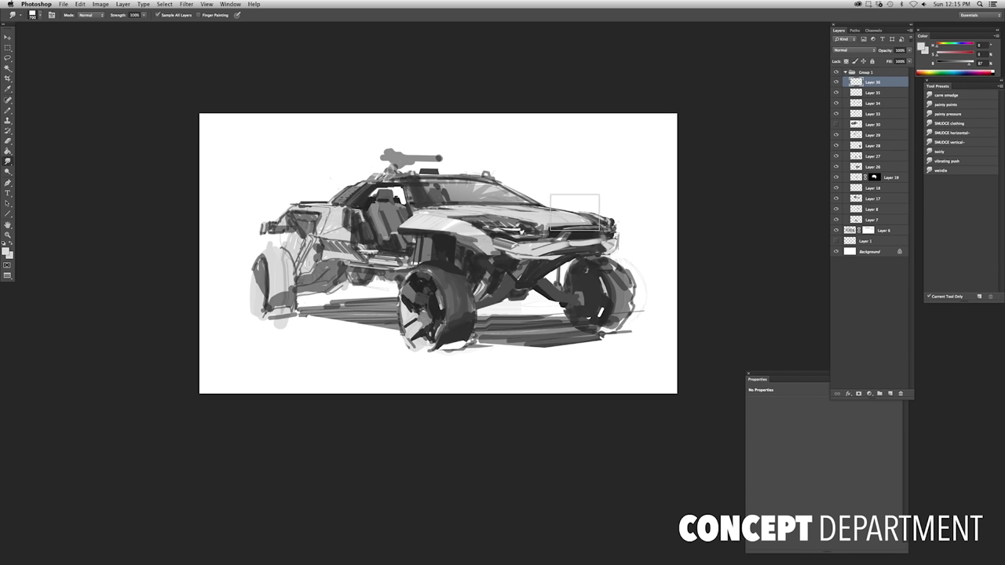
{"action": "mouse_move", "coordinate": [588, 225]}
{"action": "left_mouse_down"}
{"action": "mouse_move", "coordinate": [572, 249]}
{"action": "mouse_move", "coordinate": [596, 230]}
{"action": "left_mouse_up"}
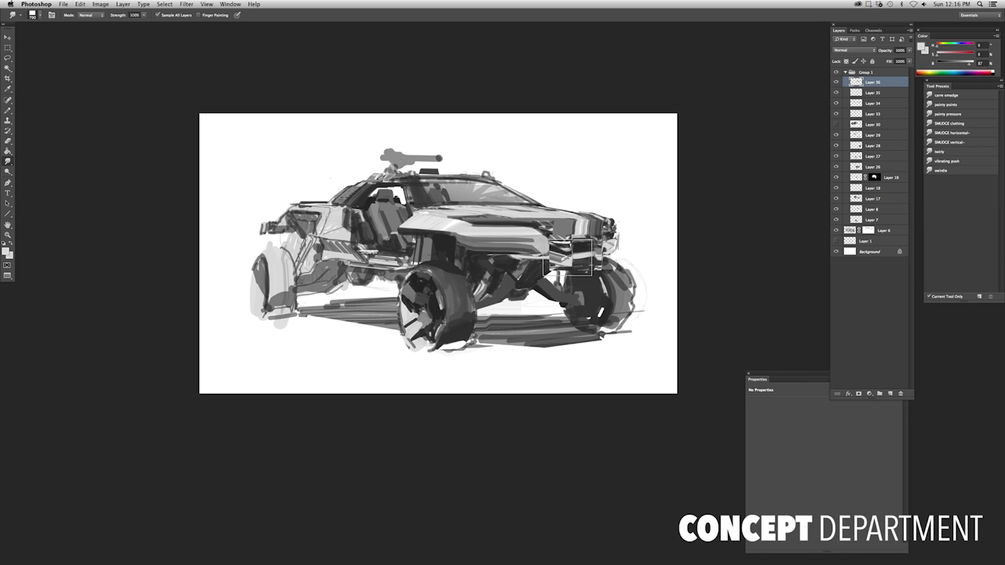
{"action": "left_click_drag", "start_coordinate": [567, 257], "coordinate": [570, 240]}
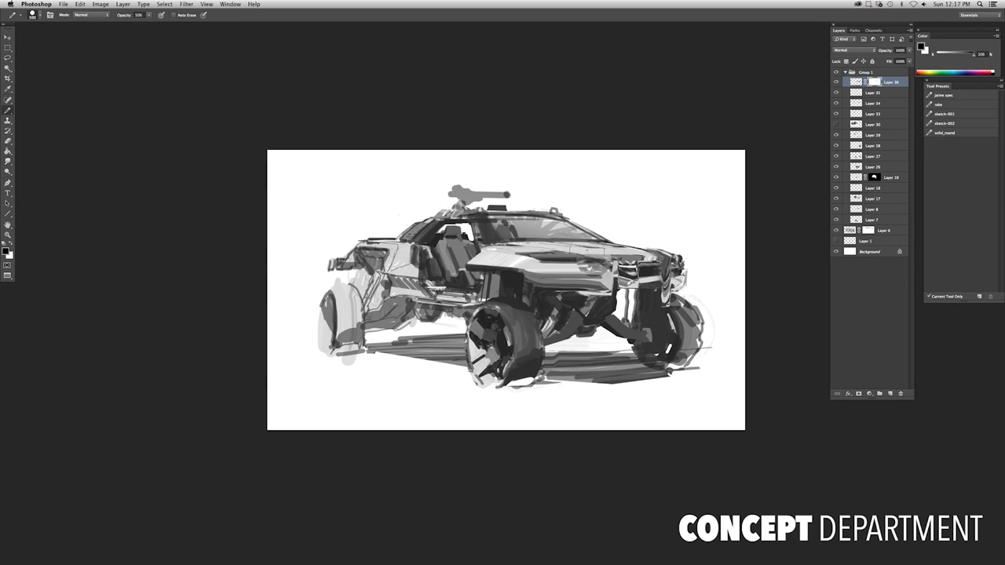
Mask out the smudged paint over the headlight and below the front bumper
{"action": "key", "text": "super+z"}
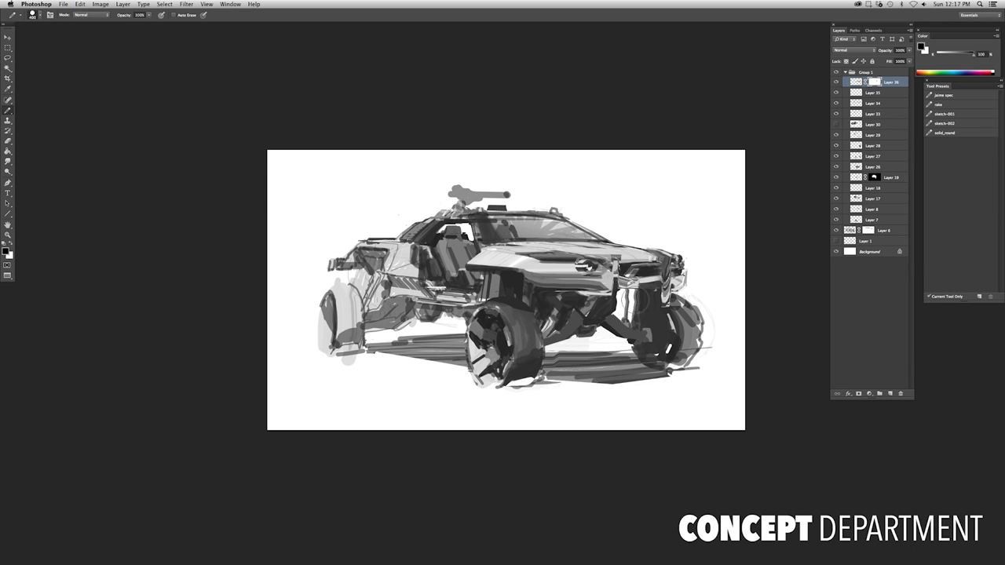
{"action": "key", "text": "super+z"}
{"action": "scroll", "coordinate": [626, 308], "scroll_direction": "up", "scroll_amount": 1}
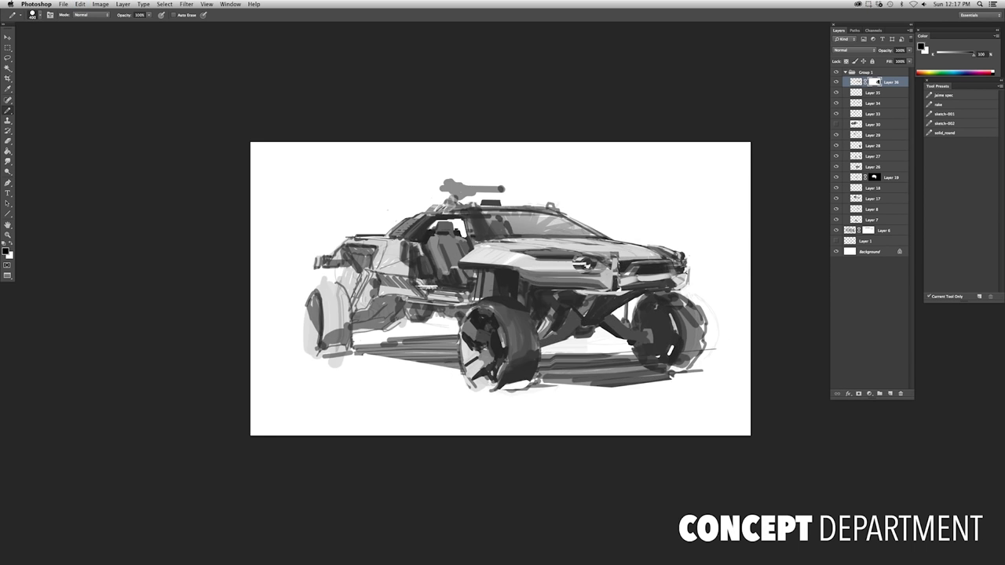
Flip the canvas horizontally to check the masked front end against the rest of the vehicle
{"action": "scroll", "coordinate": [697, 183], "scroll_direction": "down", "scroll_amount": 2}
{"action": "key", "text": "super+shift+h"}
{"action": "scroll", "coordinate": [718, 225], "scroll_direction": "up", "scroll_amount": 2}
{"action": "left_click_drag", "start_coordinate": [718, 225], "coordinate": [680, 247]}
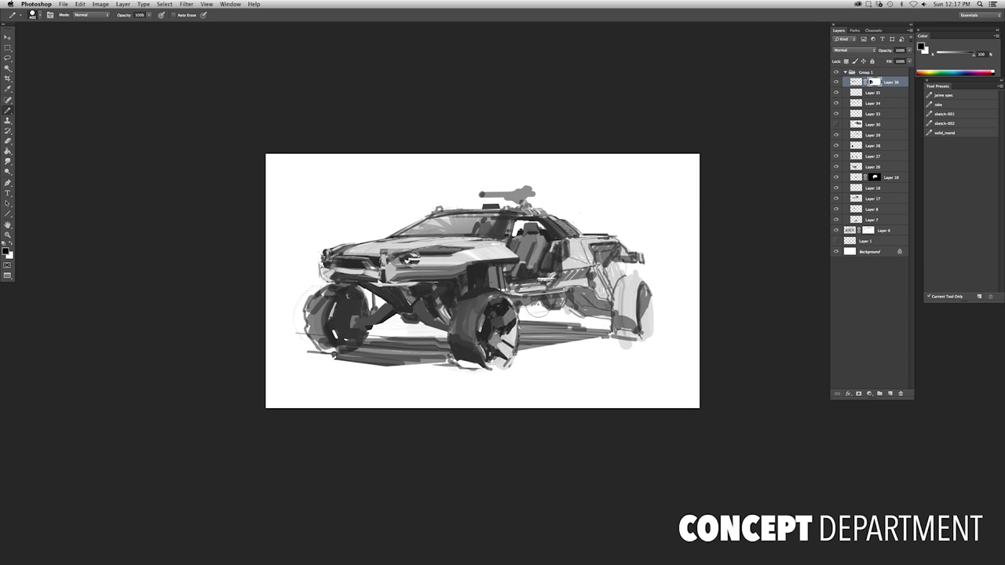
{"action": "scroll", "coordinate": [353, 283], "scroll_direction": "up", "scroll_amount": 1}
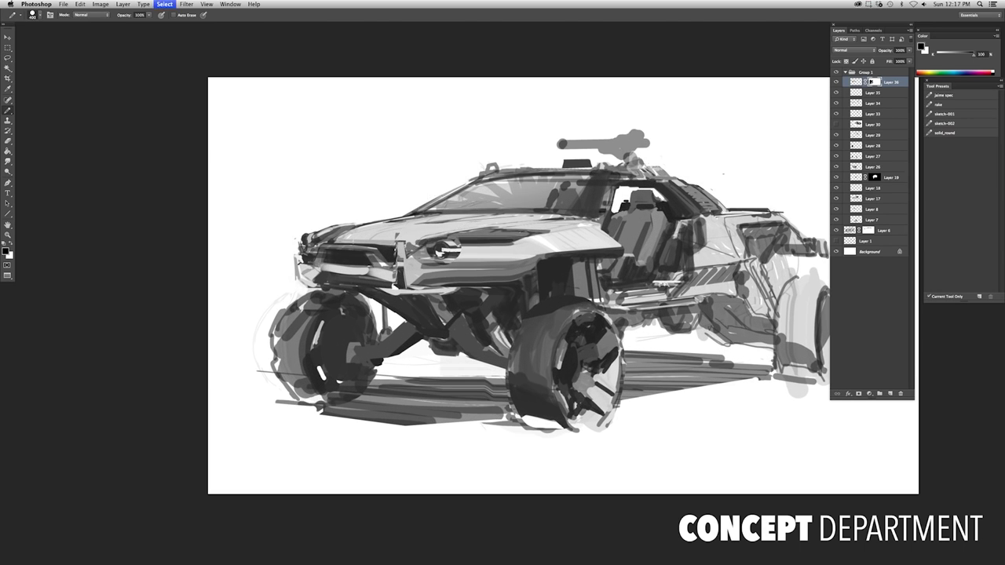
{"action": "scroll", "coordinate": [395, 228], "scroll_direction": "down", "scroll_amount": 5}
{"action": "scroll", "coordinate": [401, 221], "scroll_direction": "up", "scroll_amount": 5}
On a new layer, paint the front bumper's corner posts with gray tones sampled from the bumper at 70% opacity
{"action": "key", "text": "super+shift+alt+n"}
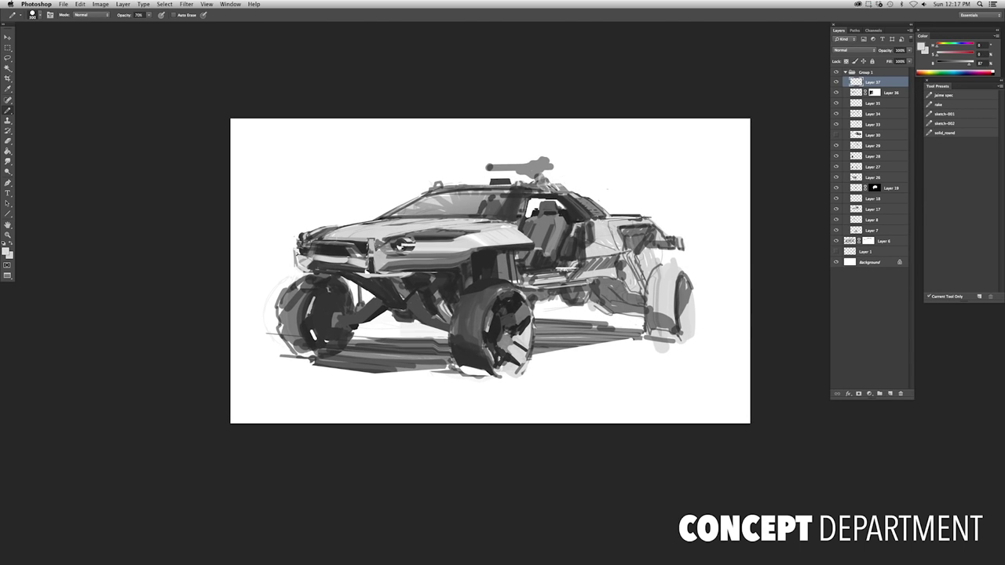
{"action": "scroll", "coordinate": [377, 271], "scroll_direction": "up", "scroll_amount": 1}
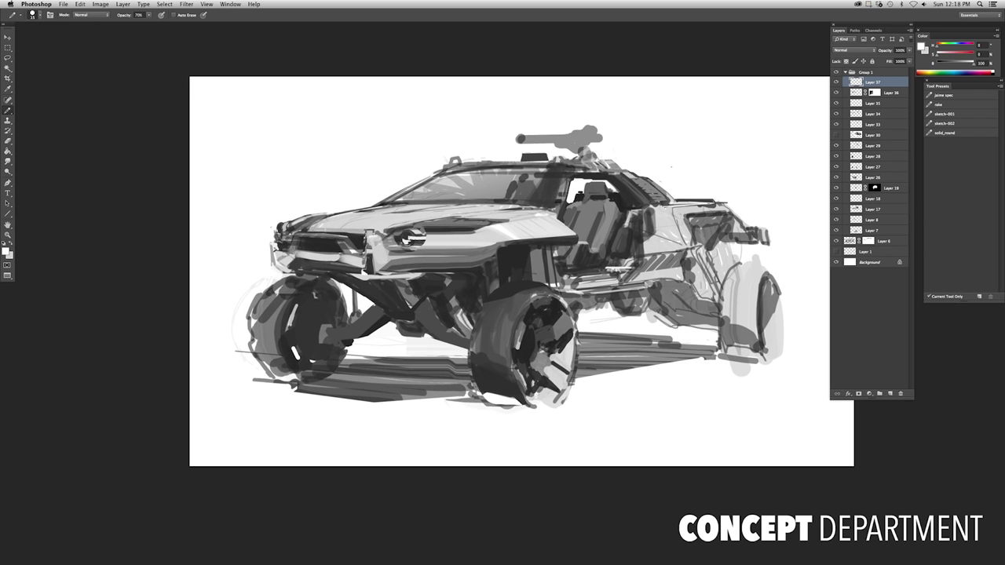
{"action": "left_click", "coordinate": [364, 276], "text": "alt"}
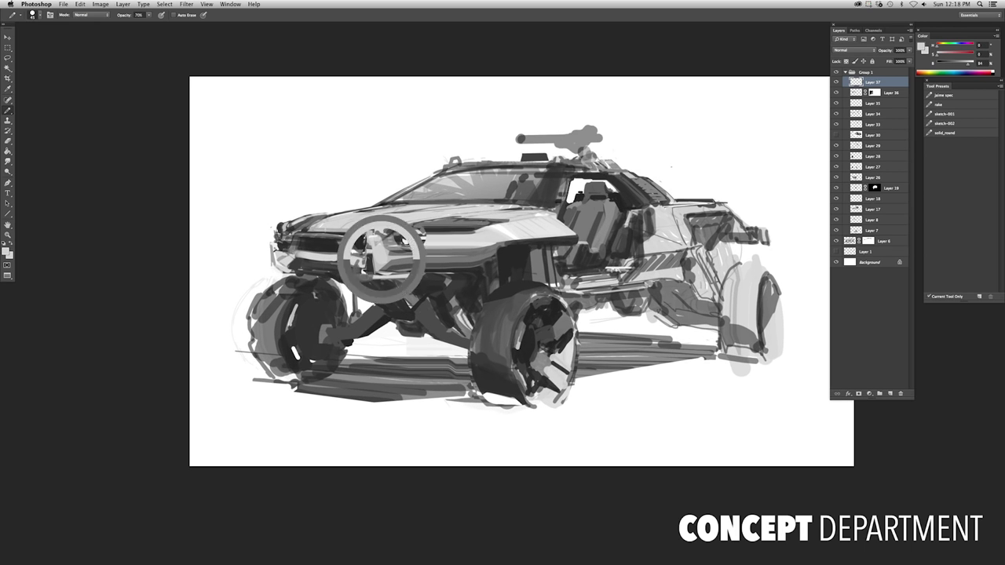
{"action": "key", "text": "e"}
{"action": "scroll", "coordinate": [361, 292], "scroll_direction": "down", "scroll_amount": 1}
{"action": "key", "text": "b"}
{"action": "left_click", "coordinate": [359, 276], "text": "alt"}
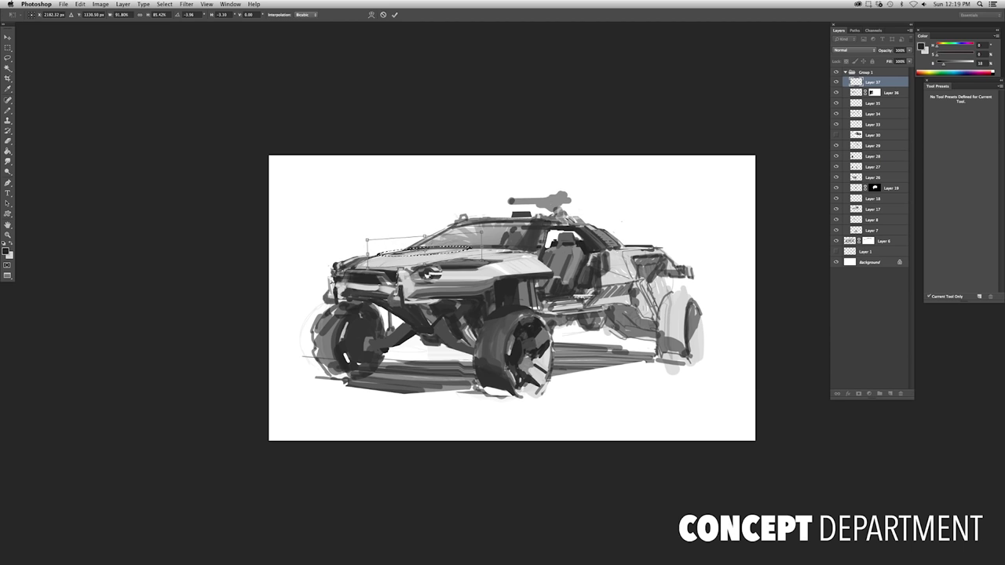
Apply the transform to the selected dark strip along the hood's edge below the windshield
{"action": "key", "text": "Return"}
{"action": "scroll", "coordinate": [577, 283], "scroll_direction": "up", "scroll_amount": 2}
{"action": "key", "text": "l"}
{"action": "scroll", "coordinate": [503, 259], "scroll_direction": "up", "scroll_amount": 1}
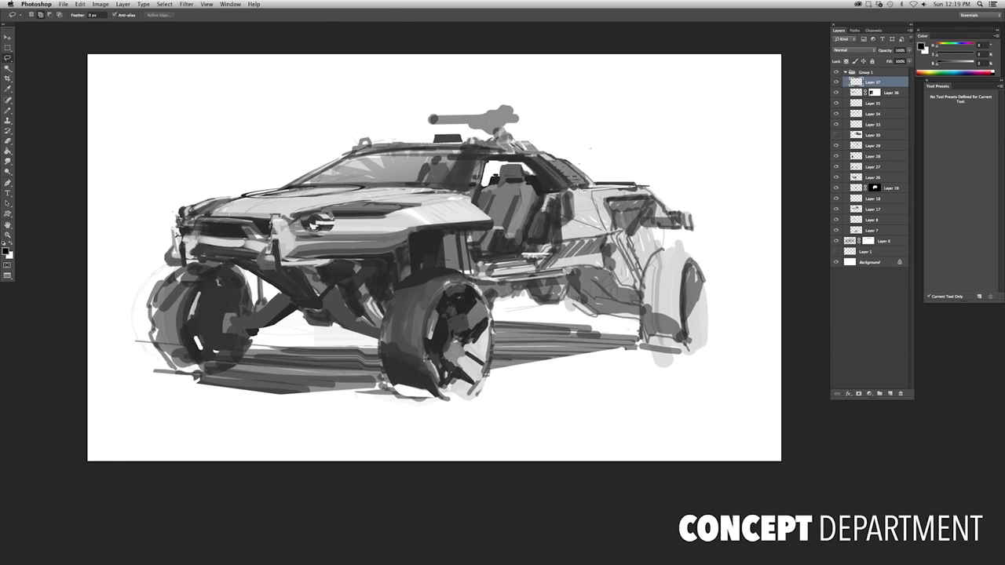
Paint a dark stroke across the hood below the windshield on a new layer
{"action": "key", "text": "ctrl+shift+alt+n"}
{"action": "key", "text": "b"}
{"action": "key", "text": "ctrl+plus"}
{"action": "left_click_drag", "start_coordinate": [250, 197], "coordinate": [413, 181]}
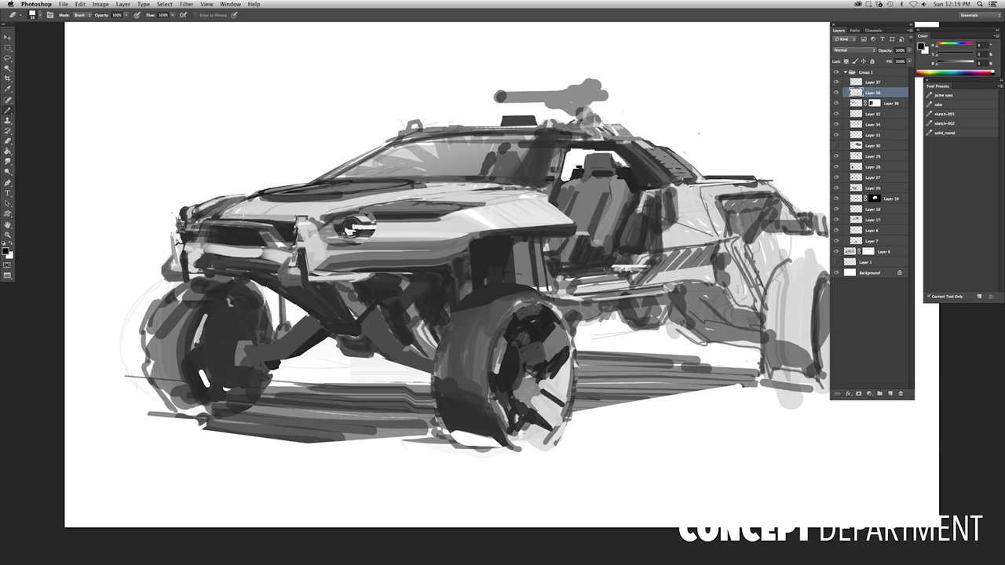
Draw a dark ellipse shape on the hood on a new layer and fit it with a free transform
{"action": "key", "text": "6"}
{"action": "key", "text": "u"}
{"action": "key", "text": "ctrl+shift+alt+n"}
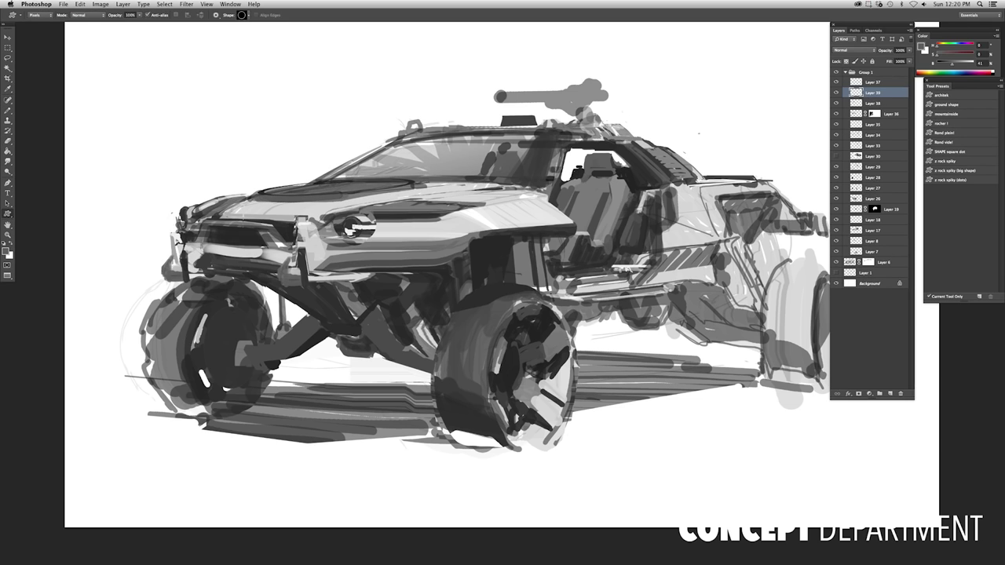
{"action": "mouse_move", "coordinate": [280, 189]}
{"action": "left_mouse_down"}
{"action": "mouse_move", "coordinate": [390, 195]}
{"action": "mouse_move", "coordinate": [391, 183]}
{"action": "mouse_move", "coordinate": [369, 182]}
{"action": "left_mouse_up"}
{"action": "key", "text": "ctrl+t"}
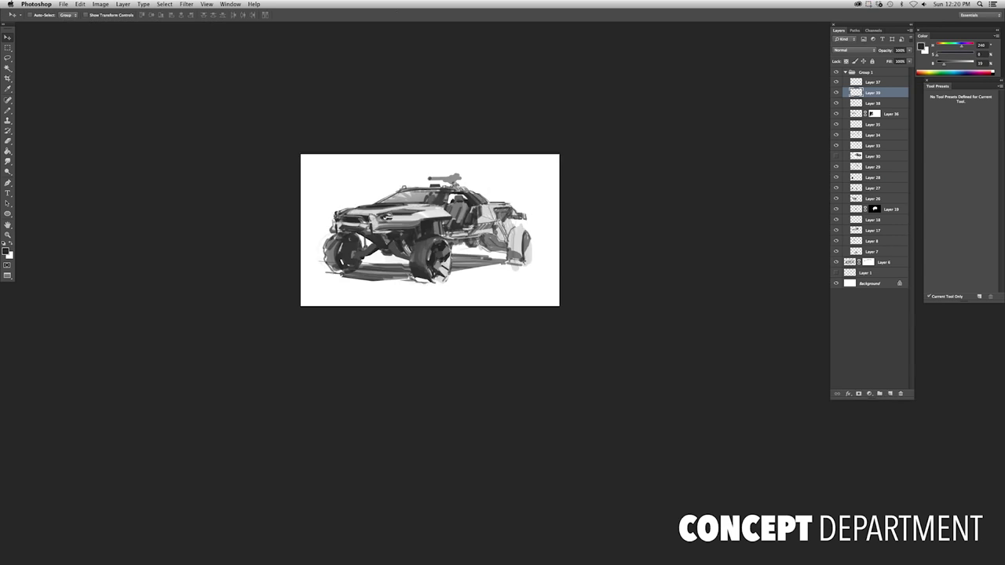
{"action": "scroll", "coordinate": [369, 182], "scroll_direction": "down", "scroll_amount": 3}
{"action": "scroll", "coordinate": [369, 182], "scroll_direction": "up", "scroll_amount": 4}
{"action": "key", "text": "Return"}
Merge Layers 37, 38 and 39 with the hood details into a single layer
{"action": "key", "text": "alt+bracketleft"}
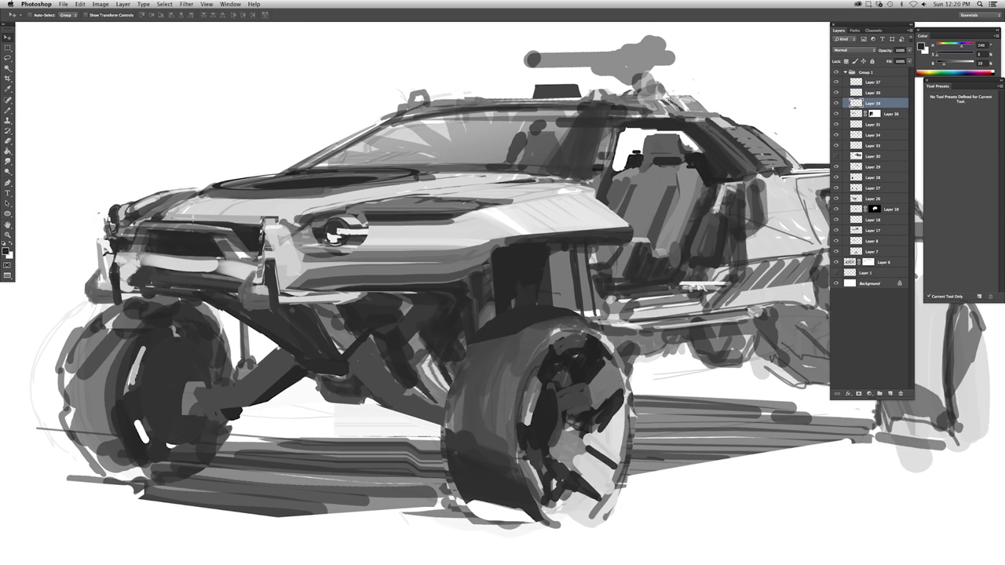
{"action": "key", "text": "b"}
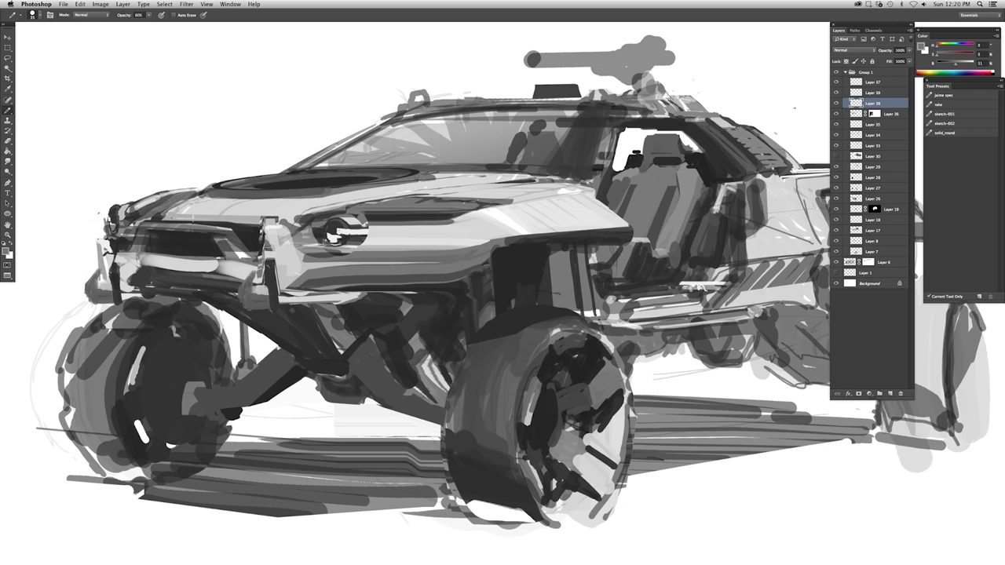
{"action": "key", "text": "ctrl+minus"}
{"action": "key", "text": "alt+shift+bracketright"}
{"action": "key", "text": "alt+shift+bracketright"}
{"action": "key", "text": "ctrl+e"}
{"action": "key", "text": "ctrl+0"}
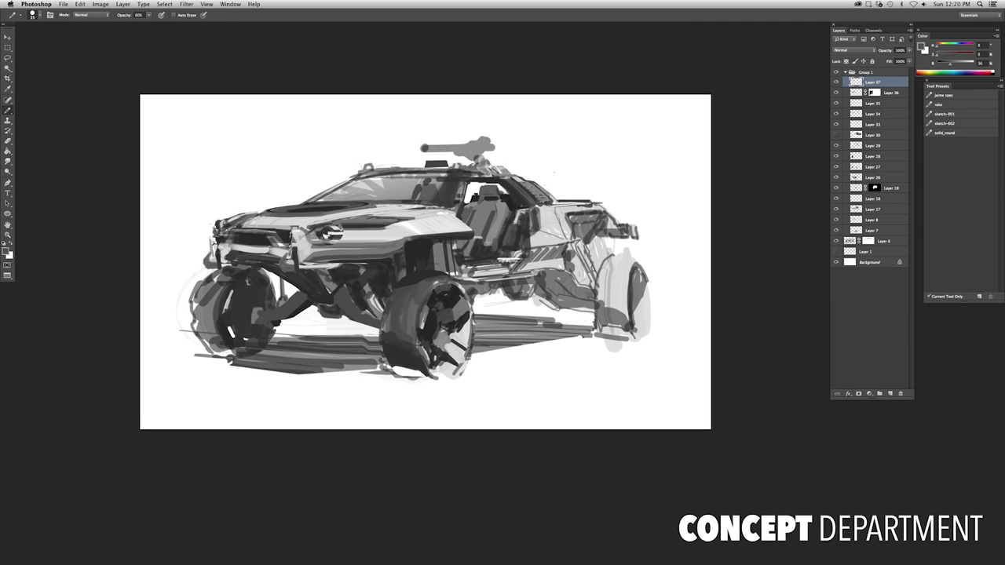
Adjust the merged hood detail layer with a free transform, pulling it down slightly
{"action": "key", "text": "ctrl+t"}
{"action": "left_click_drag", "start_coordinate": [320, 183], "coordinate": [321, 203]}
{"action": "key", "text": "Return"}
Check the vehicle in full-screen view with the canvas mirrored, and flip the canvas back
{"action": "key", "text": "f"}
{"action": "key", "text": "shift+h"}
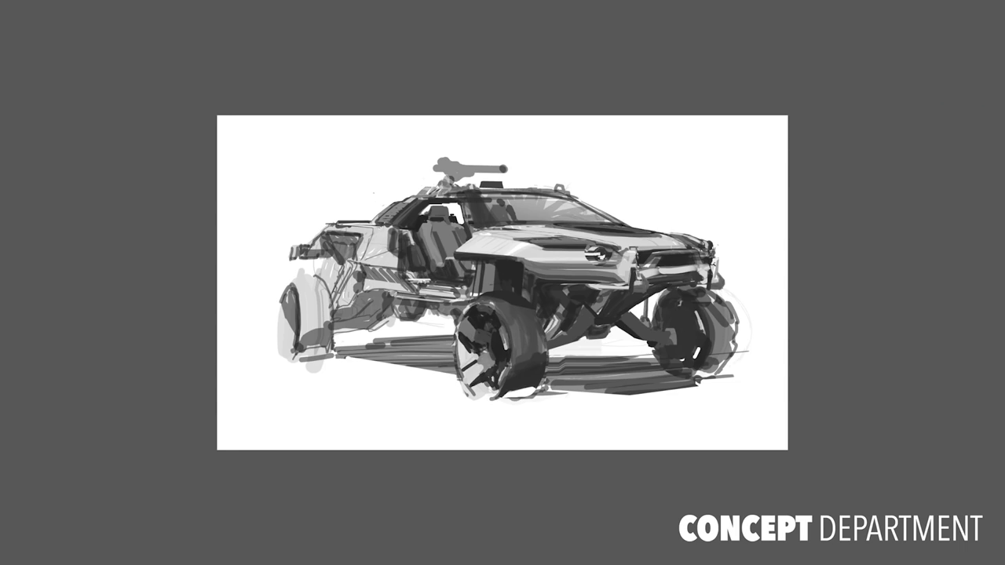
{"action": "key", "text": "f"}
{"action": "key", "text": "ctrl+0"}
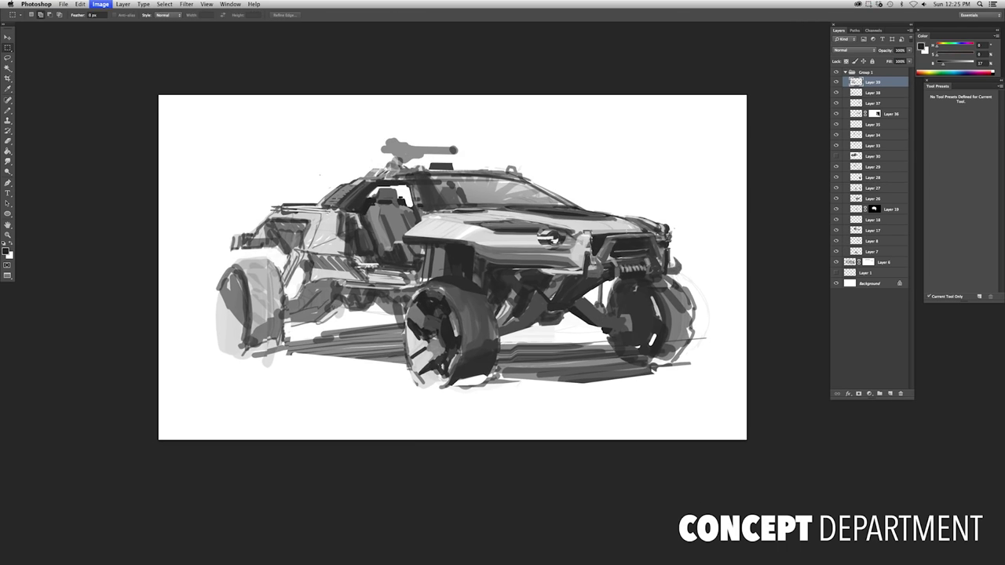
{"action": "key", "text": "shift+h"}
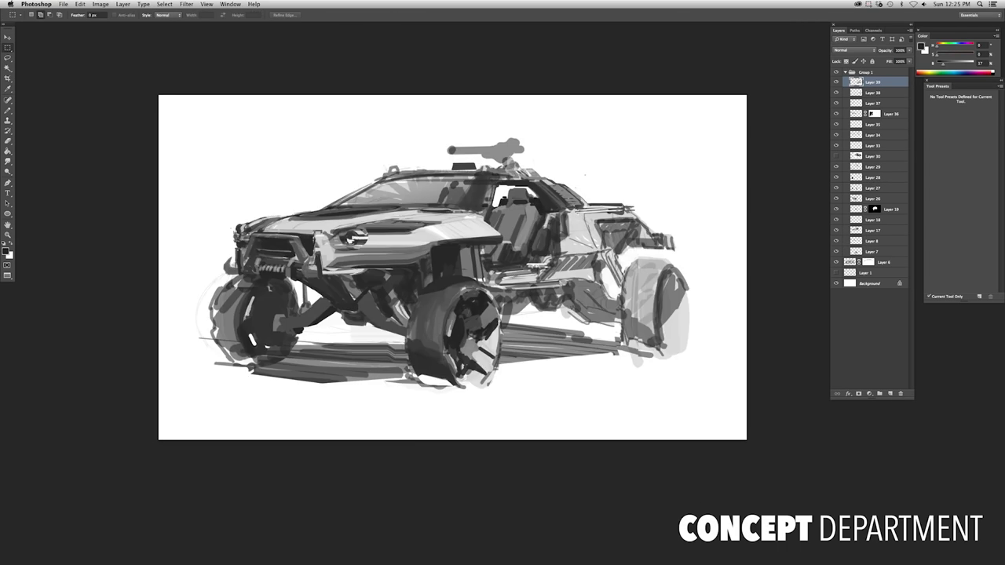
Lasso the far front wheel, copy it onto a new layer and flip the canvas horizontally
{"action": "key", "text": "l"}
{"action": "left_click_drag", "start_coordinate": [265, 249], "coordinate": [233, 274]}
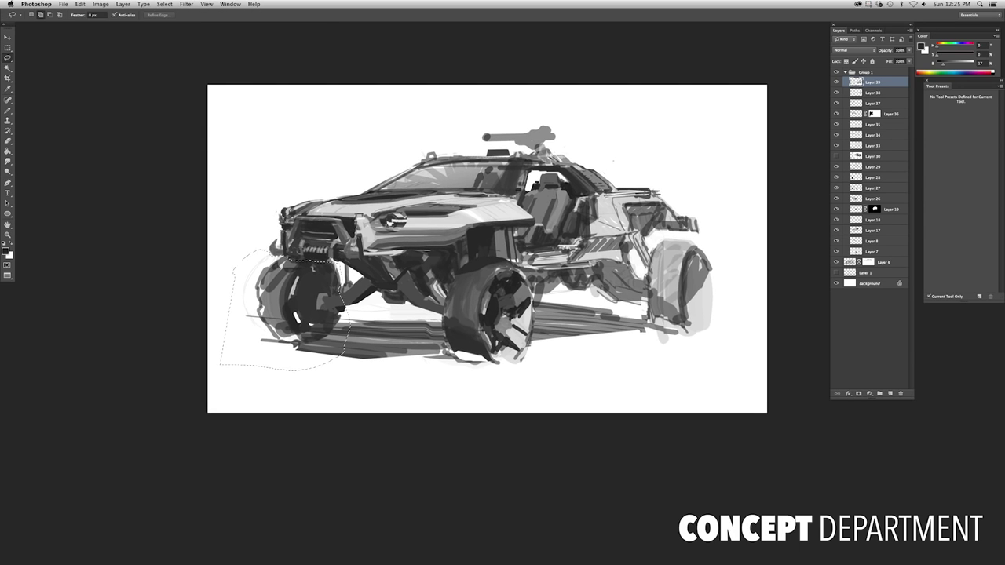
{"action": "right_click", "coordinate": [262, 332]}
{"action": "left_click", "coordinate": [280, 401]}
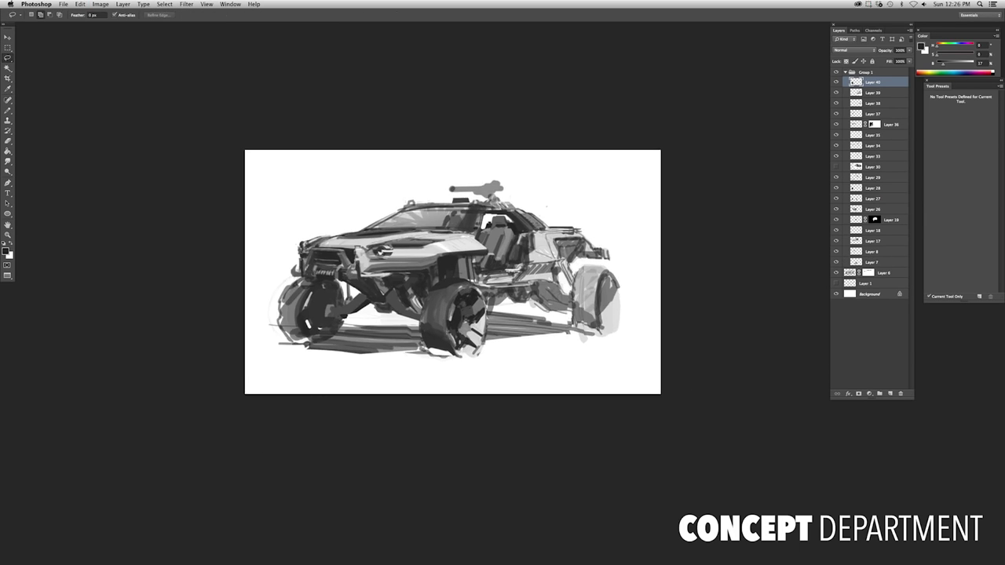
{"action": "key", "text": "super+equal"}
{"action": "key", "text": "shift+h"}
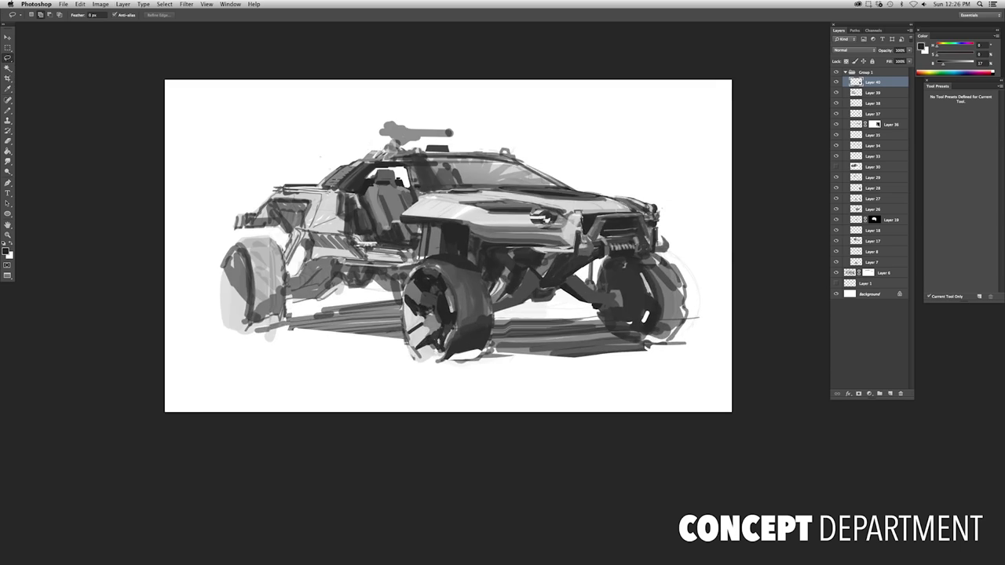
Warp the undercarriage piece between the front wheels to extend it down toward the far wheel
{"action": "key", "text": "f"}
{"action": "right_click", "coordinate": [415, 281]}
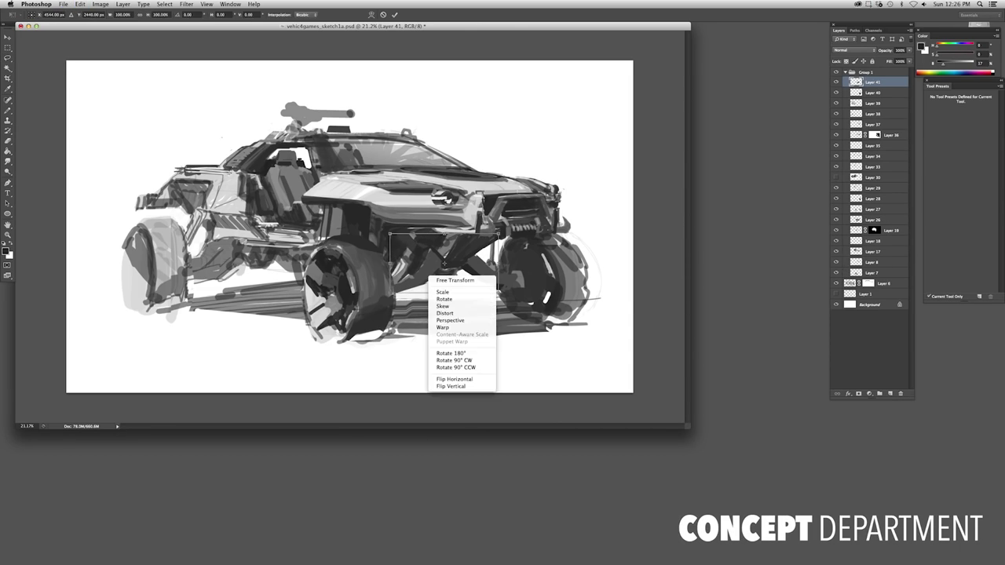
{"action": "left_click", "coordinate": [440, 346]}
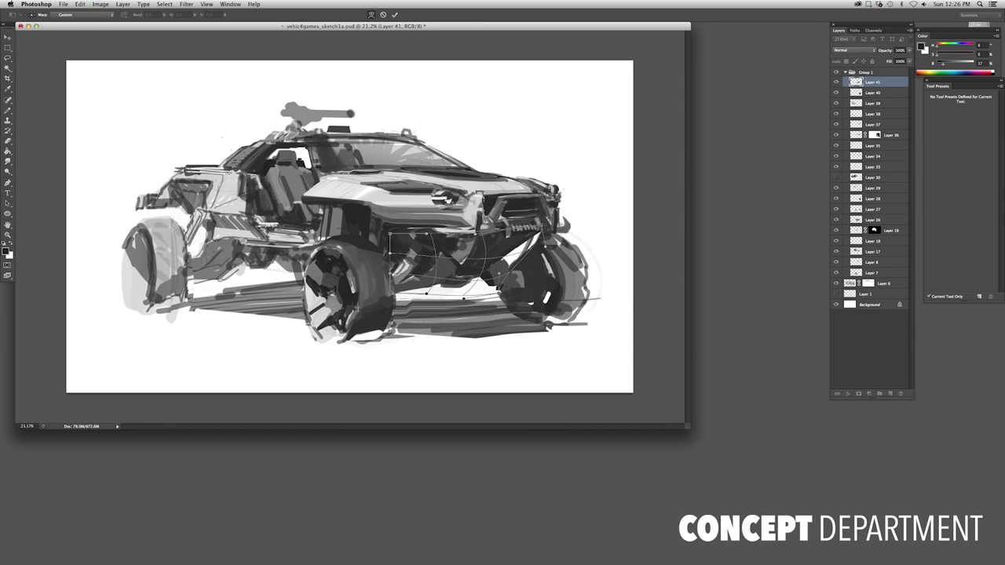
{"action": "key", "text": "Return"}
{"action": "key", "text": "f"}
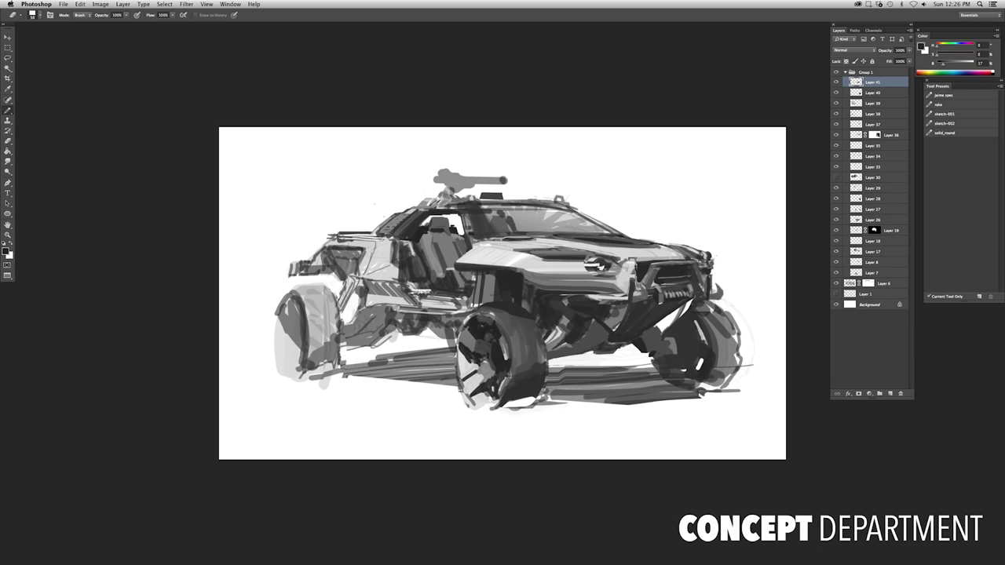
Darken the ground shadow beneath the vehicle and around the wheels with strokes at 70% opacity
{"action": "key", "text": "f"}
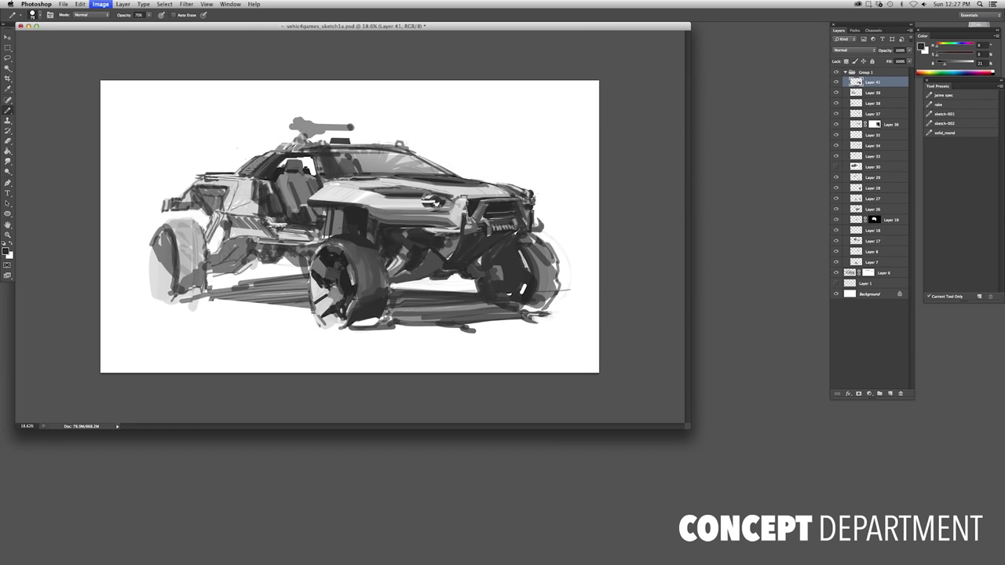
{"action": "key", "text": "f"}
{"action": "key", "text": "ctrl+plus"}
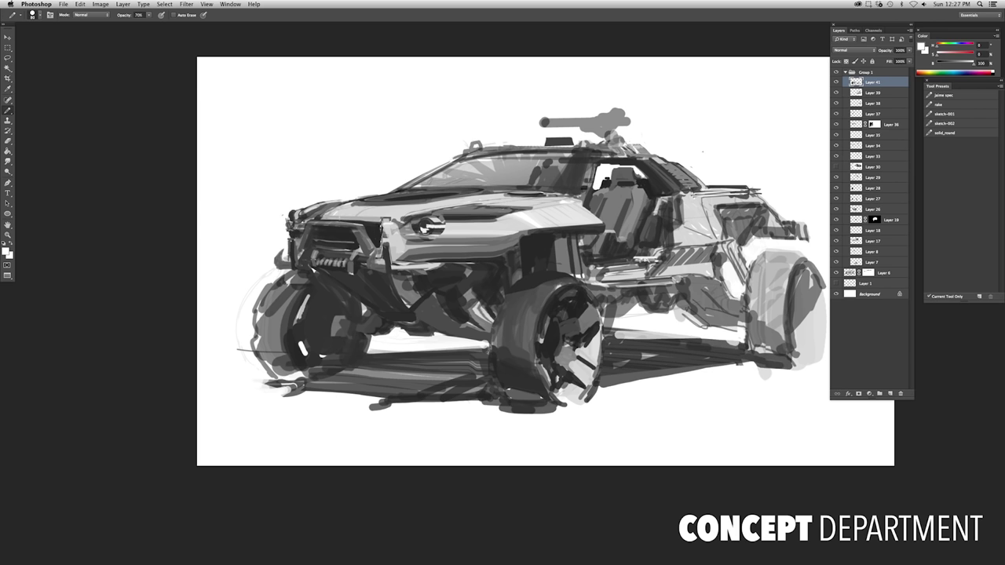
{"action": "key", "text": "super+minus"}
{"action": "key", "text": "super+minus"}
{"action": "key", "text": "super+plus"}
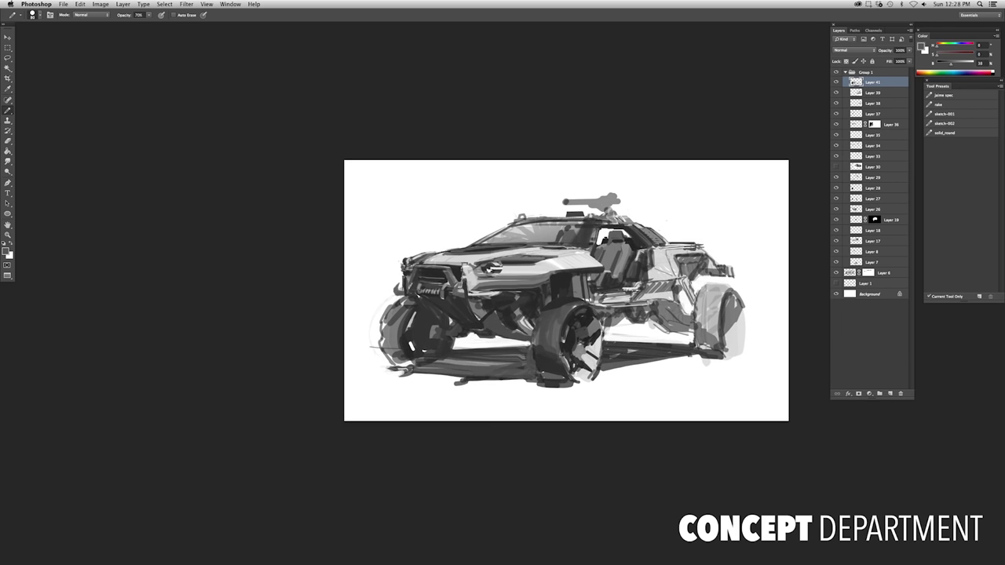
{"action": "key", "text": "x"}
{"action": "key", "text": "super+minus"}
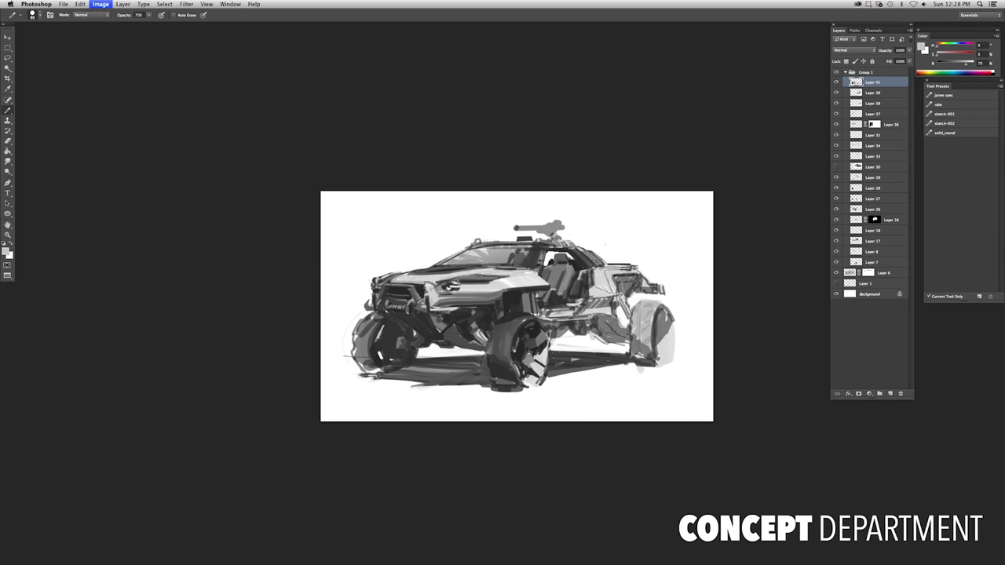
Flip the canvas horizontally to check the vehicle's balance and undo the flip
{"action": "key", "text": "super+shift+h"}
{"action": "key", "text": "super+z"}
{"action": "key", "text": "super+plus"}
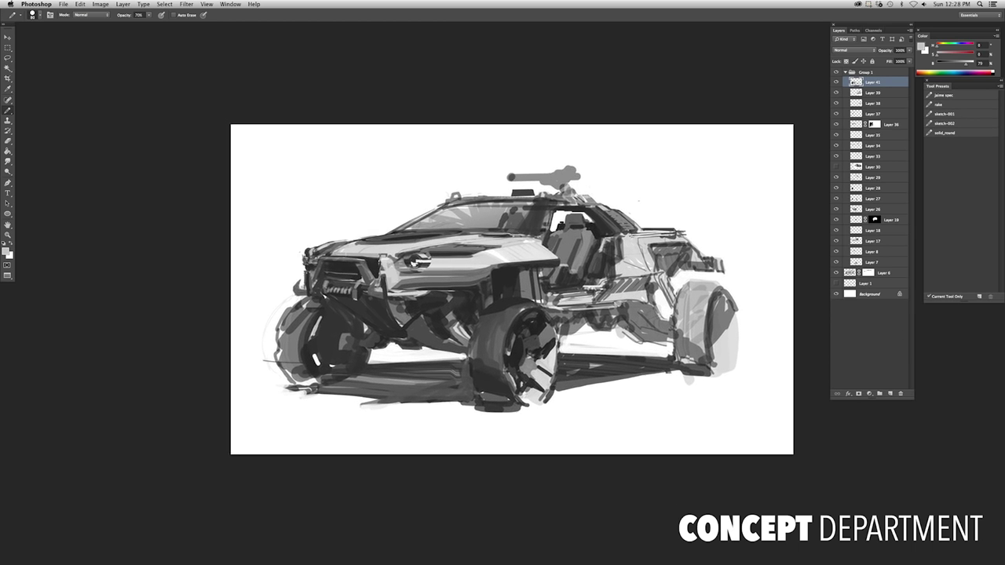
Copy the roof and gun area onto a new layer, then stretch it taller and skew it about 27° toward the rear
{"action": "key", "text": "super+minus"}
{"action": "key", "text": "super+plus"}
{"action": "key", "text": "super+j"}
{"action": "key", "text": "super+t"}
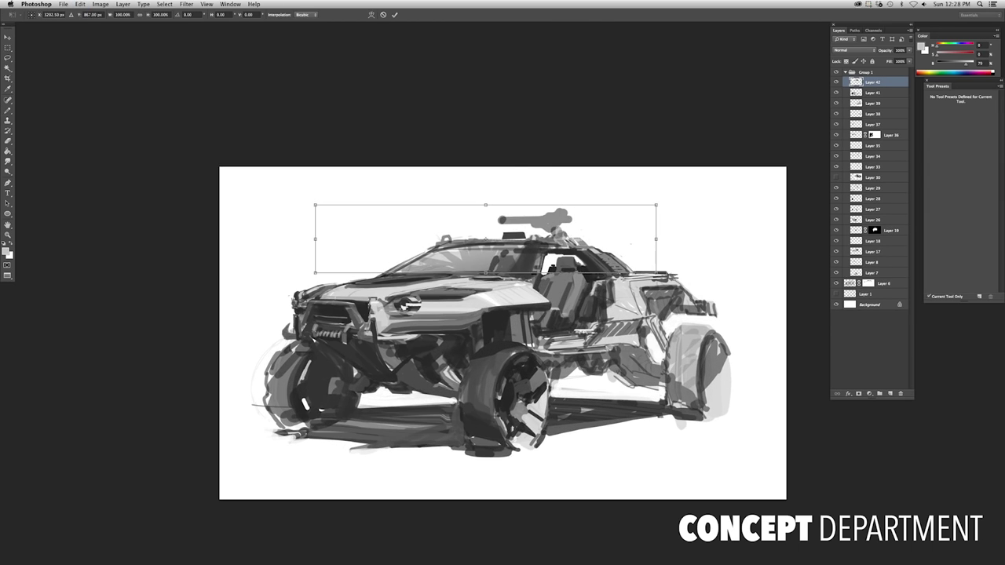
{"action": "left_click_drag", "start_coordinate": [315, 205], "coordinate": [359, 188]}
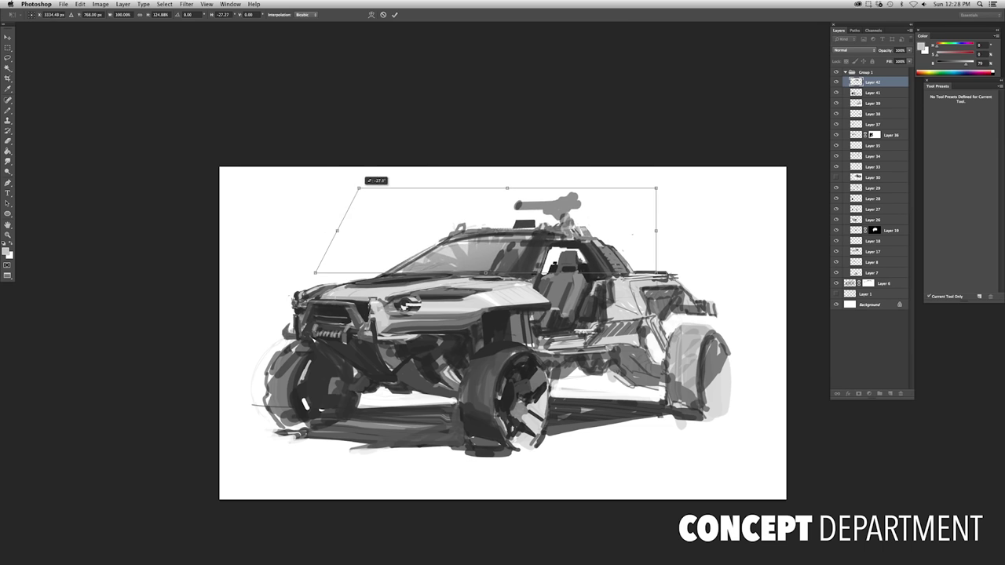
{"action": "key", "text": "Return"}
Copy the front end with the far front wheel onto a new layer and stretch it slightly outward to lengthen the nose
{"action": "scroll", "coordinate": [656, 295], "scroll_direction": "down", "scroll_amount": 3}
{"action": "scroll", "coordinate": [656, 295], "scroll_direction": "up", "scroll_amount": 2}
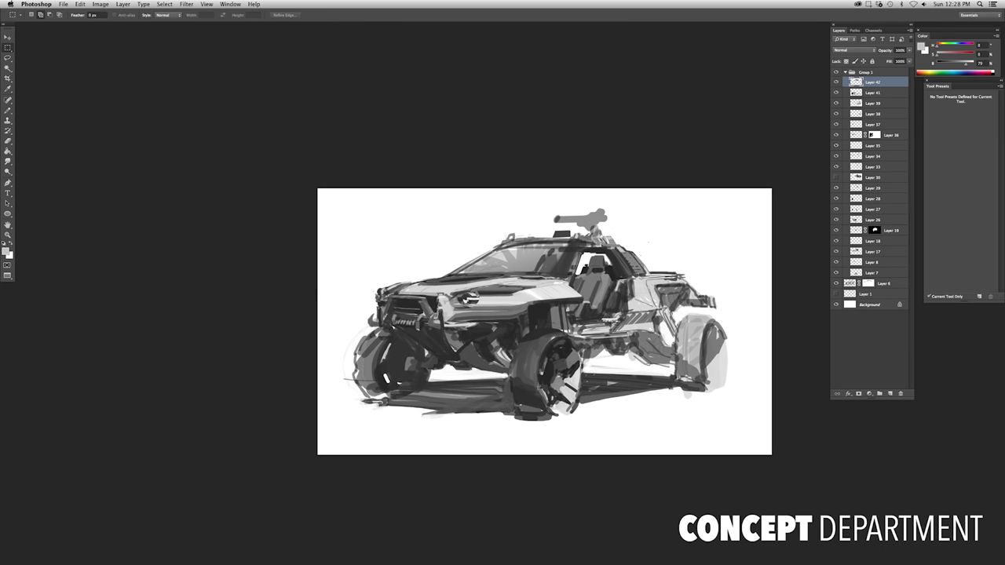
{"action": "left_click_drag", "start_coordinate": [438, 433], "coordinate": [518, 230]}
{"action": "key", "text": "super+j"}
{"action": "key", "text": "super+t"}
{"action": "left_click_drag", "start_coordinate": [482, 197], "coordinate": [472, 193]}
{"action": "key", "text": "Return"}
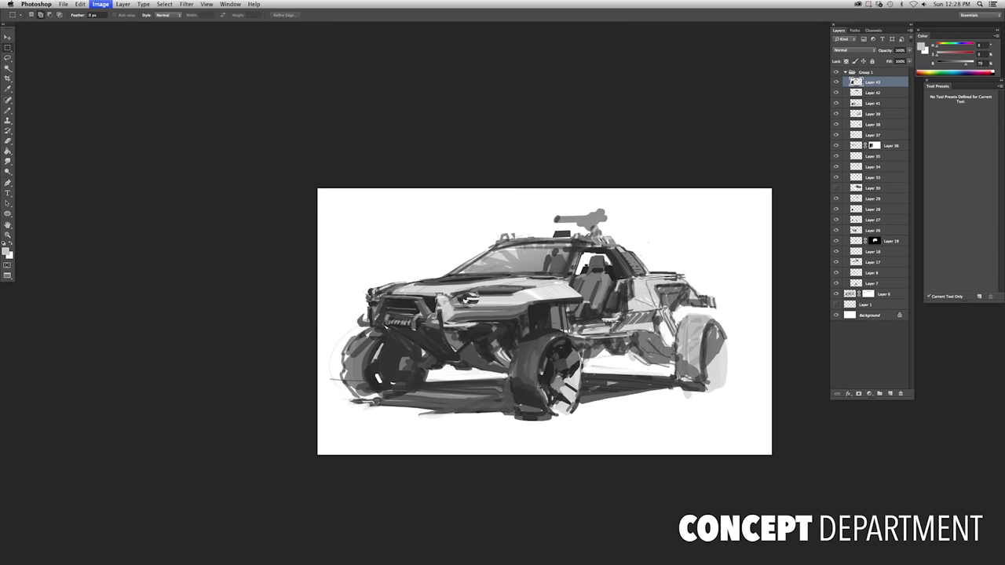
Flip the canvas horizontally and darken the rear wheel with brush strokes on a new layer
{"action": "key", "text": "h"}
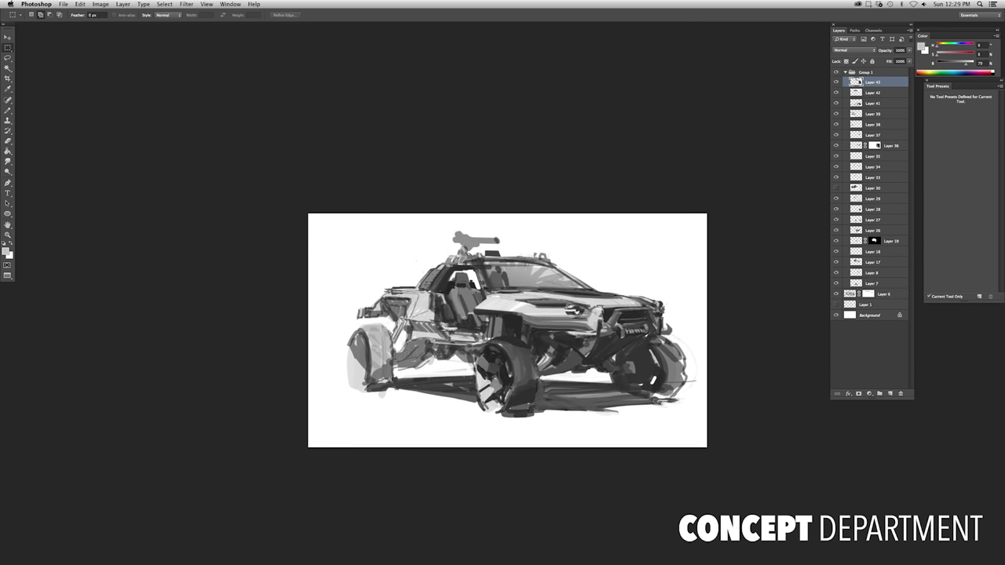
{"action": "scroll", "coordinate": [586, 396], "scroll_direction": "up", "scroll_amount": 2}
{"action": "key", "text": "b"}
{"action": "key", "text": "super+shift+alt+n"}
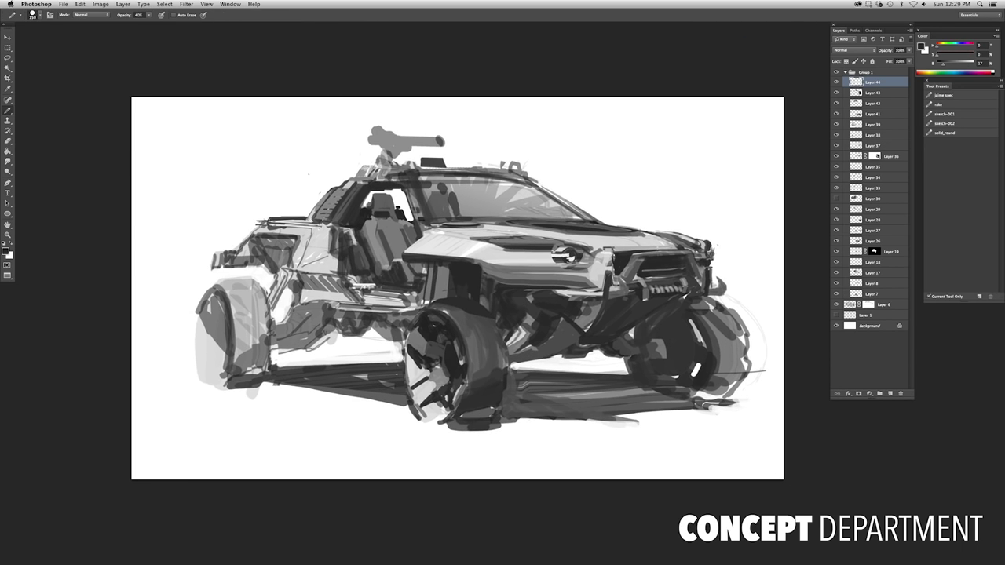
{"action": "mouse_move", "coordinate": [203, 307]}
{"action": "left_mouse_down"}
{"action": "mouse_move", "coordinate": [216, 383]}
{"action": "mouse_move", "coordinate": [251, 275]}
{"action": "mouse_move", "coordinate": [251, 349]}
{"action": "mouse_move", "coordinate": [391, 311]}
{"action": "mouse_move", "coordinate": [403, 361]}
{"action": "left_mouse_up"}
Paint the undercarriage between the front and rear wheels in sampled mid and dark greys
{"action": "key", "text": "x"}
{"action": "key", "text": "9"}
{"action": "mouse_move", "coordinate": [336, 326]}
{"action": "left_mouse_down"}
{"action": "mouse_move", "coordinate": [283, 354]}
{"action": "mouse_move", "coordinate": [369, 338]}
{"action": "mouse_move", "coordinate": [405, 359]}
{"action": "left_mouse_up"}
{"action": "left_click", "coordinate": [366, 330], "text": "alt"}
{"action": "scroll", "coordinate": [368, 342], "scroll_direction": "down", "scroll_amount": 3}
{"action": "scroll", "coordinate": [366, 342], "scroll_direction": "up", "scroll_amount": 3}
{"action": "left_click_drag", "start_coordinate": [308, 339], "coordinate": [354, 346]}
{"action": "scroll", "coordinate": [299, 372], "scroll_direction": "down", "scroll_amount": 2}
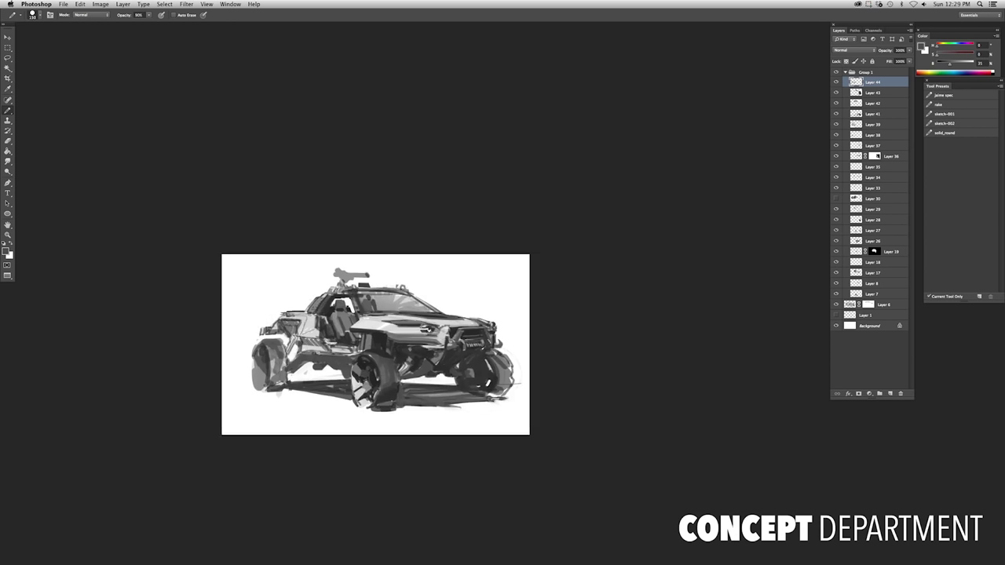
{"action": "scroll", "coordinate": [358, 323], "scroll_direction": "up", "scroll_amount": 2}
{"action": "key", "text": "2"}
Repaint the rear fender and lower side panel in light grey tones on a new layer
{"action": "key", "text": "l"}
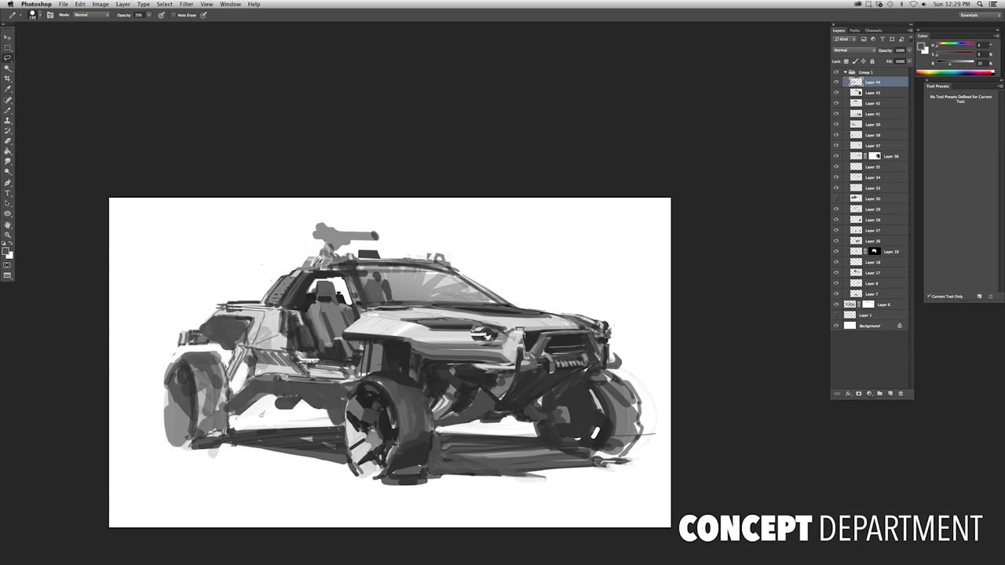
{"action": "mouse_move", "coordinate": [211, 346]}
{"action": "left_mouse_down"}
{"action": "mouse_move", "coordinate": [167, 311]}
{"action": "mouse_move", "coordinate": [254, 308]}
{"action": "left_mouse_up"}
{"action": "key", "text": "ctrl+shift+alt+n"}
{"action": "key", "text": "b"}
{"action": "key", "text": "9"}
{"action": "left_click_drag", "start_coordinate": [228, 345], "coordinate": [298, 314]}
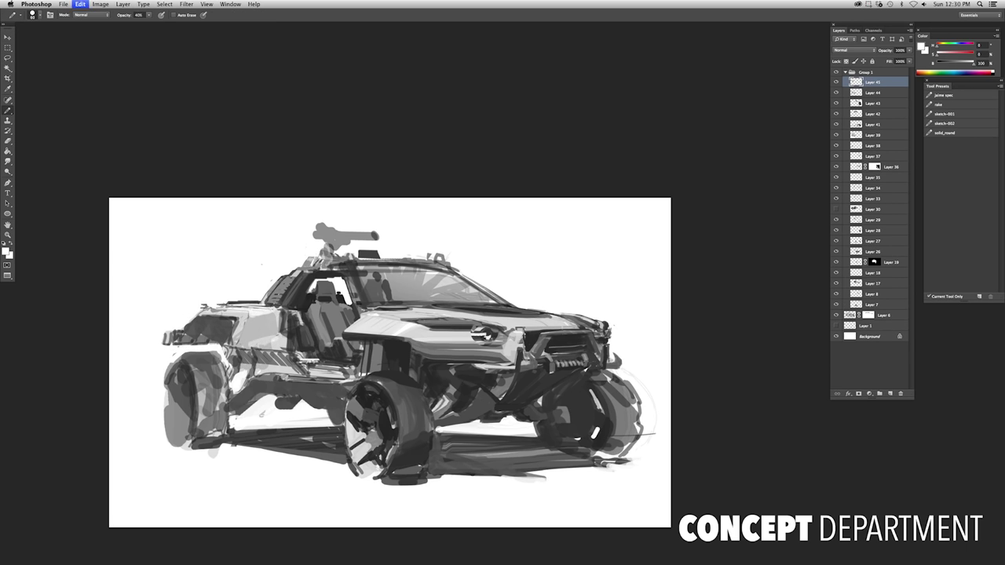
{"action": "mouse_move", "coordinate": [250, 338]}
{"action": "left_mouse_down"}
{"action": "mouse_move", "coordinate": [292, 358]}
{"action": "mouse_move", "coordinate": [361, 360]}
{"action": "left_mouse_up"}
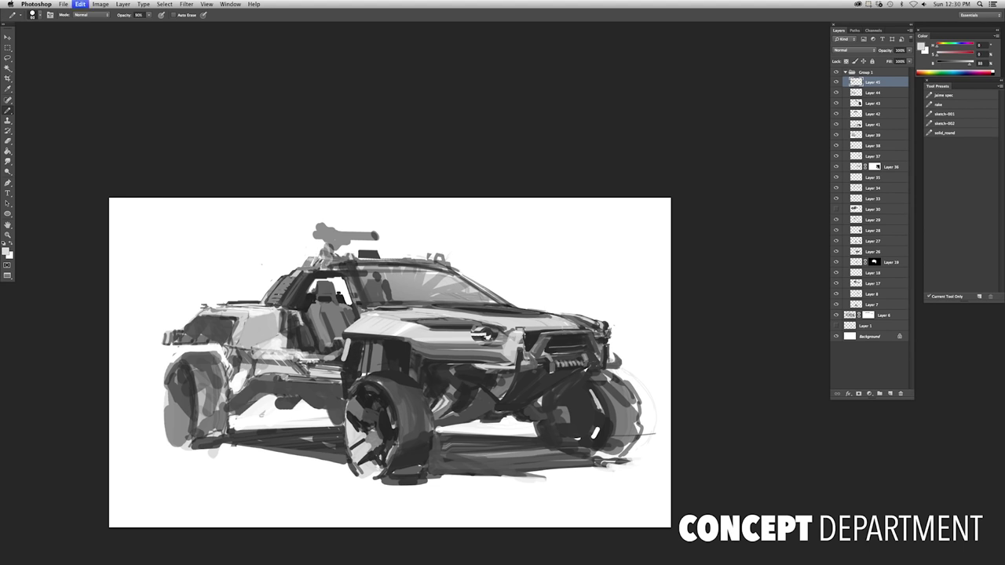
Undo the last touch-up on the rear body and flip the canvas horizontally
{"action": "key", "text": "ctrl+minus"}
{"action": "key", "text": "ctrl+plus"}
{"action": "key", "text": "ctrl+plus"}
{"action": "key", "text": "e"}
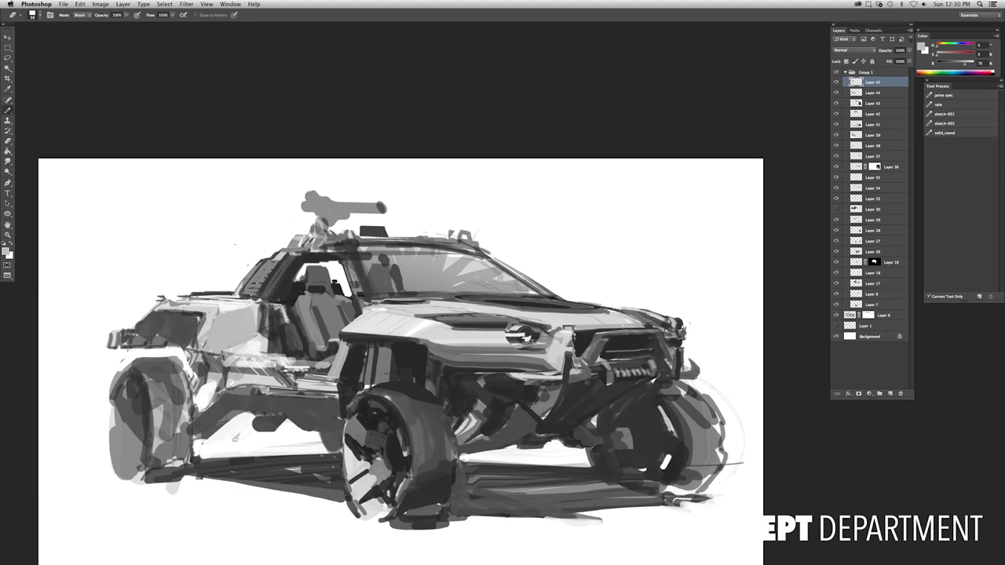
{"action": "key", "text": "b"}
{"action": "key", "text": "ctrl+z"}
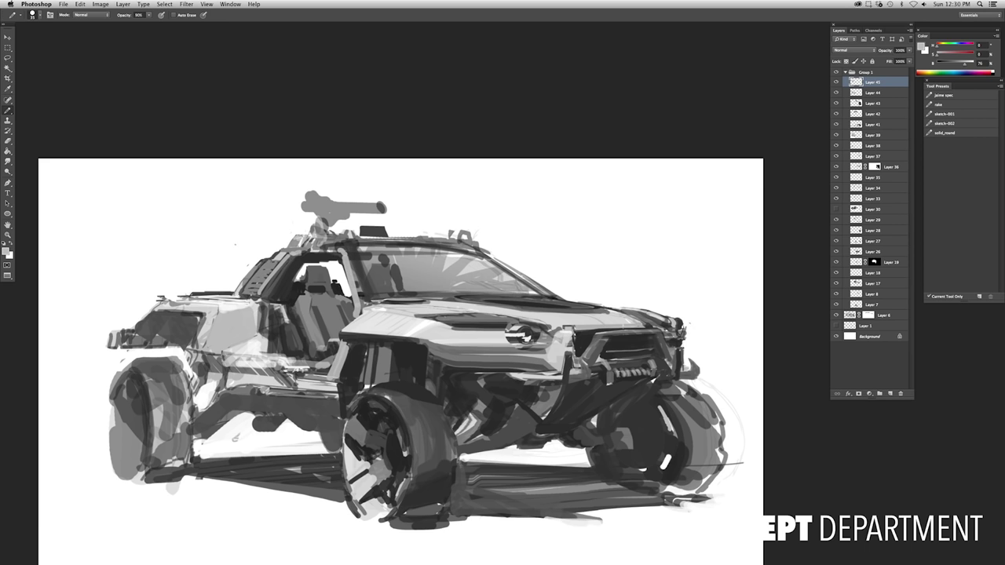
{"action": "key", "text": "ctrl+minus"}
{"action": "key", "text": "h"}
{"action": "key", "text": "ctrl+plus"}
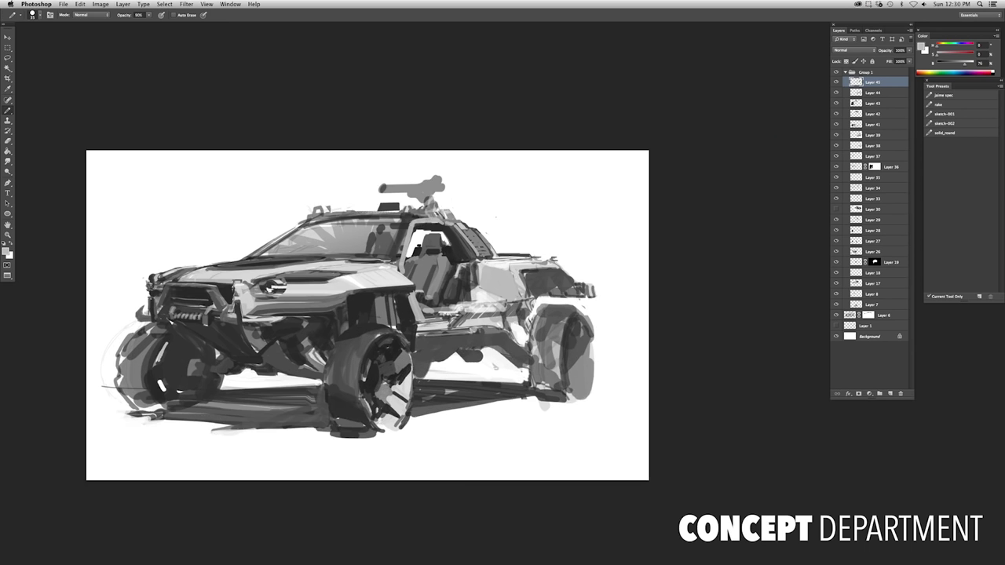
Paint the seat behind the windshield on new layers and cover the roof gun's thick barrel with white
{"action": "key", "text": "ctrl+shift+alt+n"}
{"action": "left_click", "coordinate": [400, 312], "text": "alt"}
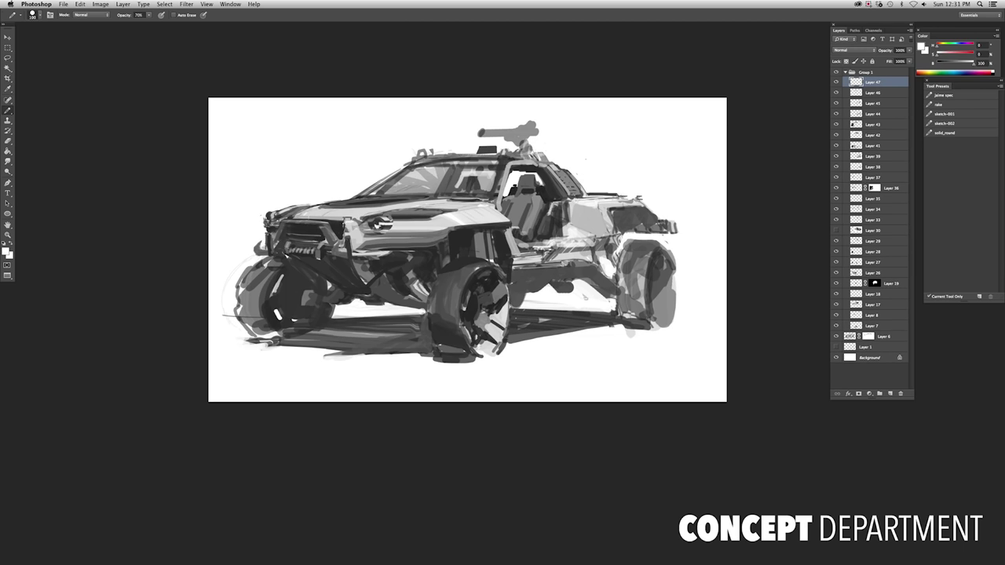
{"action": "mouse_move", "coordinate": [472, 127]}
{"action": "left_mouse_down"}
{"action": "mouse_move", "coordinate": [429, 125]}
{"action": "mouse_move", "coordinate": [503, 135]}
{"action": "left_mouse_up"}
{"action": "left_click", "coordinate": [483, 149], "text": "alt"}
Draw a thin dark gun barrel above the roof with the Line tool at 21 px weight
{"action": "left_click", "coordinate": [8, 214]}
{"action": "left_click", "coordinate": [39, 243]}
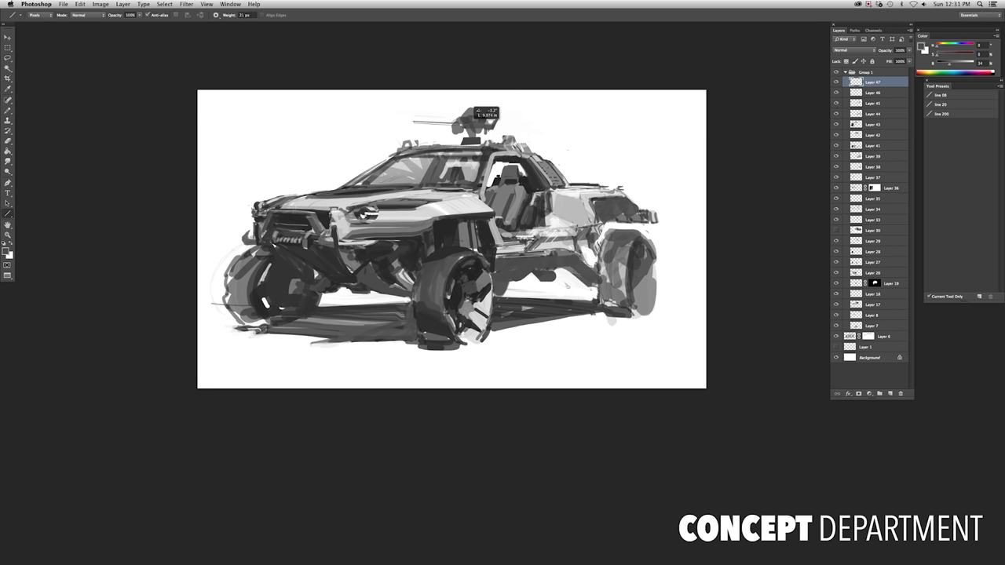
{"action": "left_click_drag", "start_coordinate": [414, 122], "coordinate": [473, 120]}
{"action": "scroll", "coordinate": [440, 118], "scroll_direction": "up", "scroll_amount": 5}
{"action": "scroll", "coordinate": [440, 118], "scroll_direction": "down", "scroll_amount": 7}
{"action": "scroll", "coordinate": [440, 157], "scroll_direction": "up", "scroll_amount": 3}
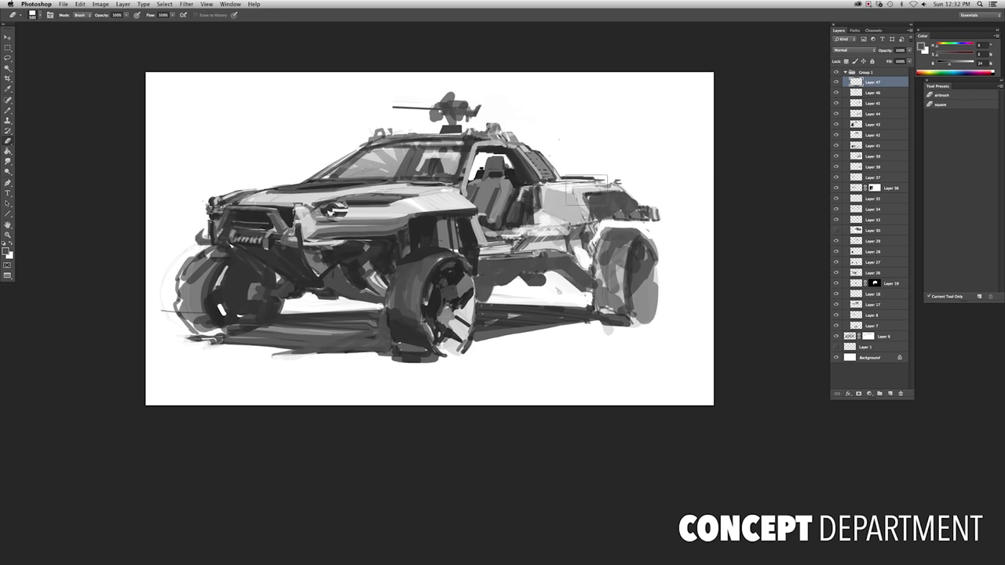
Crop the canvas to a slightly wider format and flip it horizontally to check the vehicle from both sides
{"action": "key", "text": "b"}
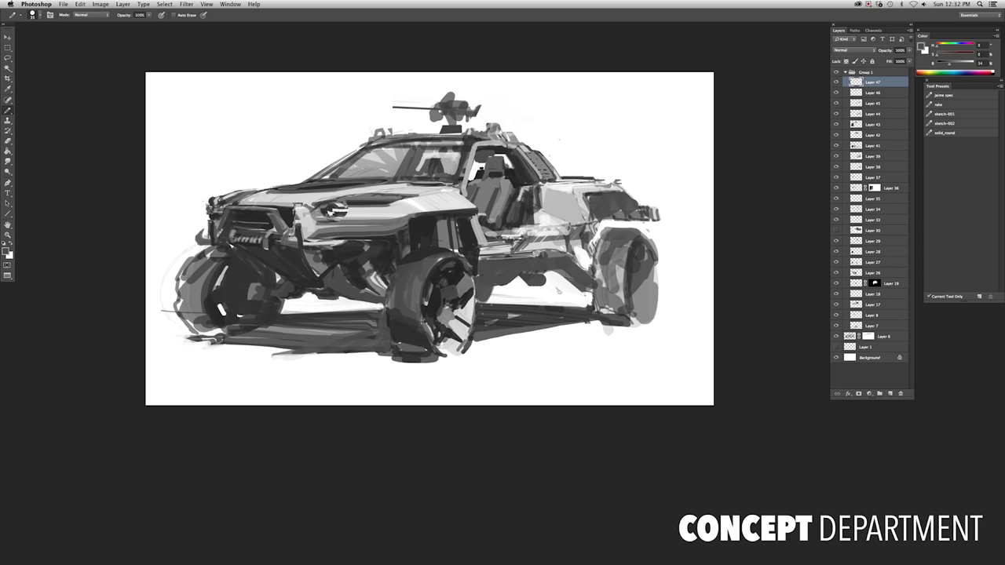
{"action": "scroll", "coordinate": [516, 155], "scroll_direction": "up", "scroll_amount": 2}
{"action": "scroll", "coordinate": [472, 157], "scroll_direction": "down", "scroll_amount": 4}
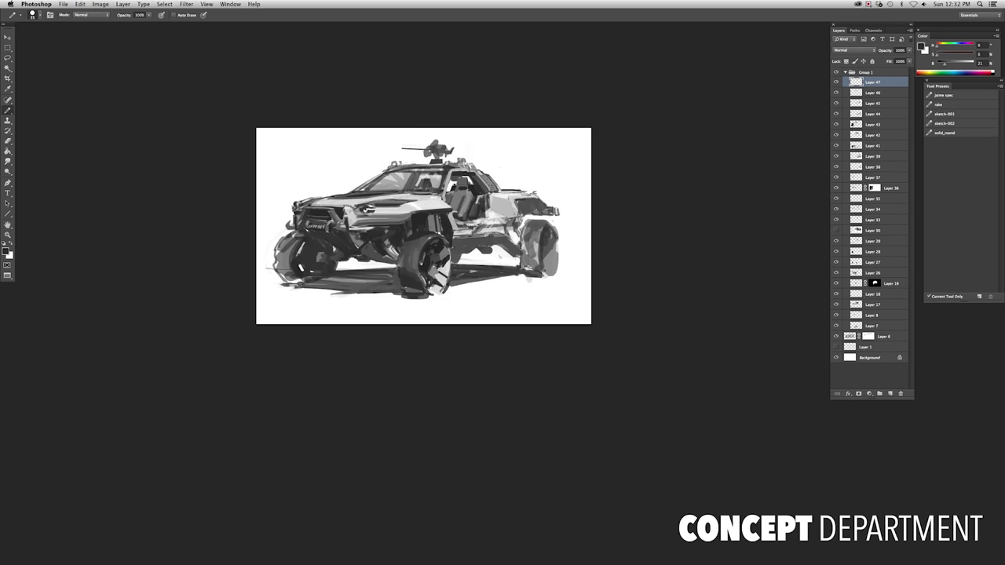
{"action": "scroll", "coordinate": [471, 157], "scroll_direction": "up", "scroll_amount": 5}
{"action": "scroll", "coordinate": [472, 157], "scroll_direction": "down", "scroll_amount": 3}
{"action": "key", "text": "ctrl+shift+h"}
{"action": "scroll", "coordinate": [452, 275], "scroll_direction": "down", "scroll_amount": 3}
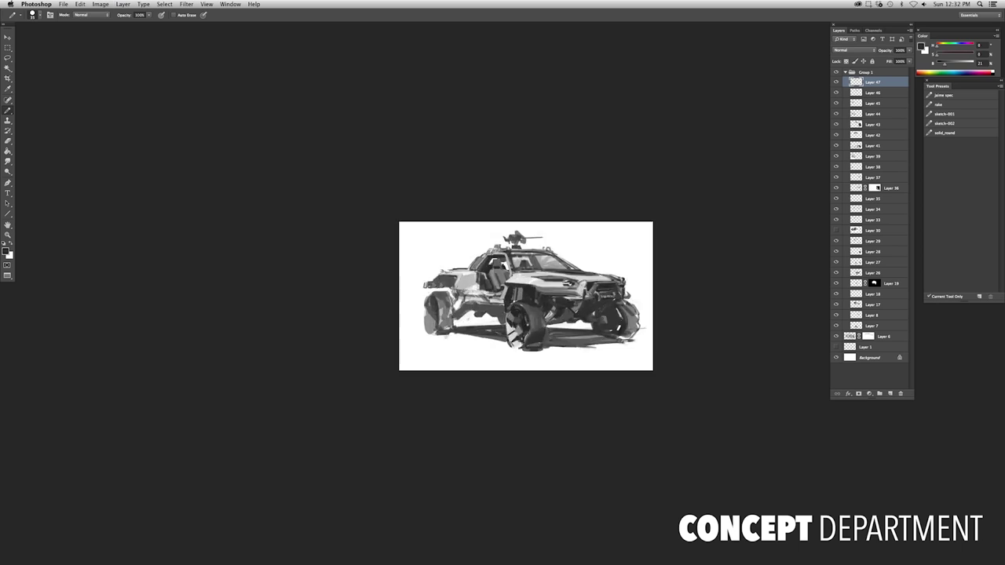
{"action": "scroll", "coordinate": [399, 287], "scroll_direction": "up", "scroll_amount": 3}
{"action": "key", "text": "c"}
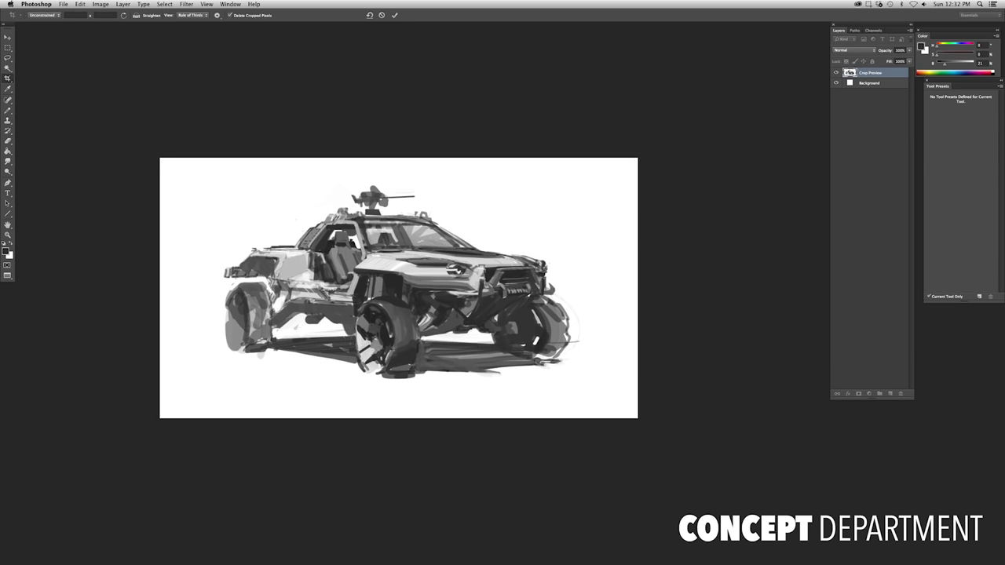
{"action": "key", "text": "v"}
{"action": "key", "text": "ctrl+shift+h"}
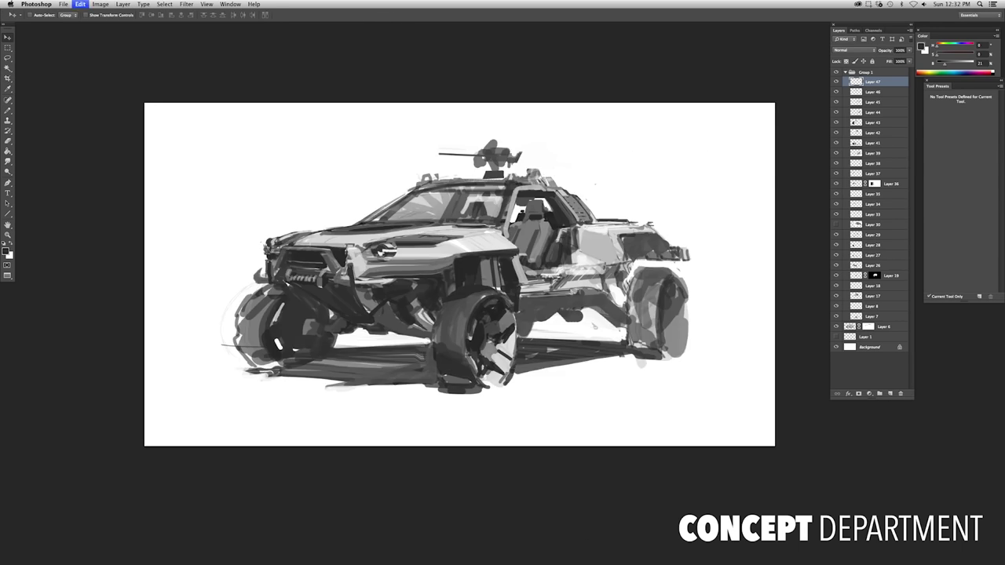
{"action": "key", "text": "ctrl+shift+h"}
Paint a dark rounded door panel over the lower part of the side opening on a new layer
{"action": "key", "text": "ctrl+shift+alt+n"}
{"action": "key", "text": "b"}
{"action": "scroll", "coordinate": [603, 326], "scroll_direction": "down", "scroll_amount": 1}
{"action": "key", "text": "bracketright"}
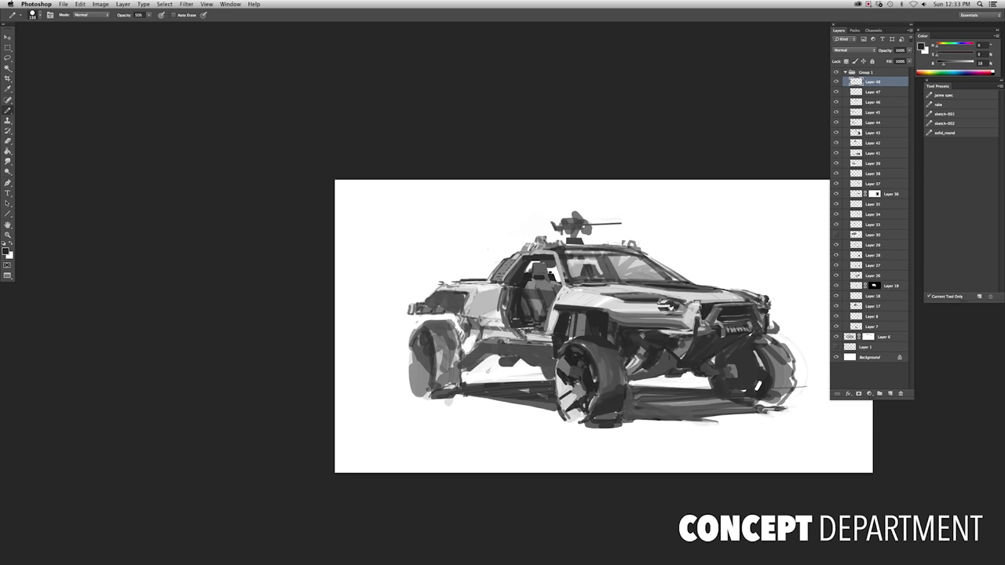
{"action": "left_click", "coordinate": [511, 312], "text": "alt"}
{"action": "mouse_move", "coordinate": [536, 311]}
{"action": "left_mouse_down"}
{"action": "mouse_move", "coordinate": [510, 313]}
{"action": "mouse_move", "coordinate": [509, 330]}
{"action": "left_mouse_up"}
{"action": "left_click", "coordinate": [540, 314], "text": "alt"}
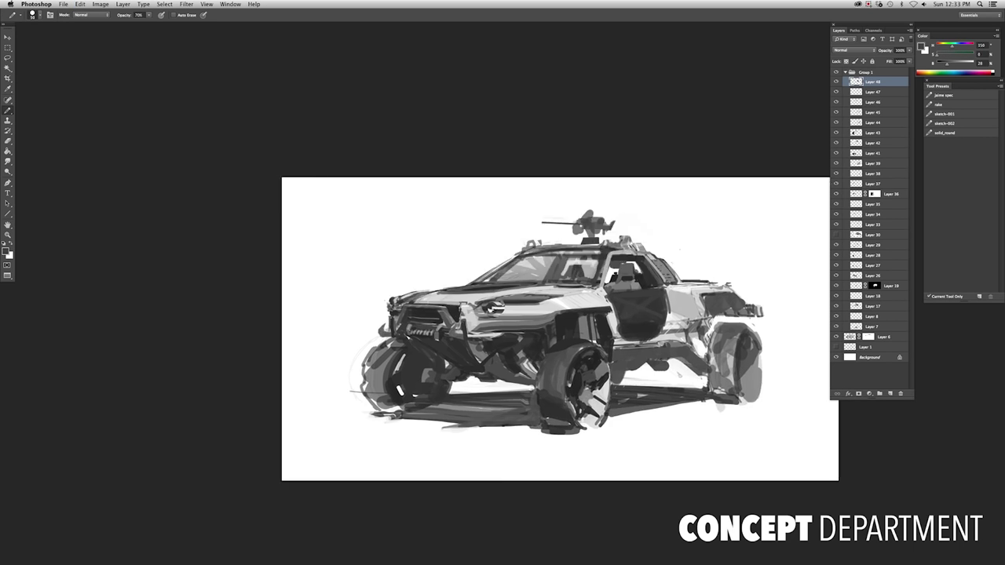
{"action": "key", "text": "super+equal"}
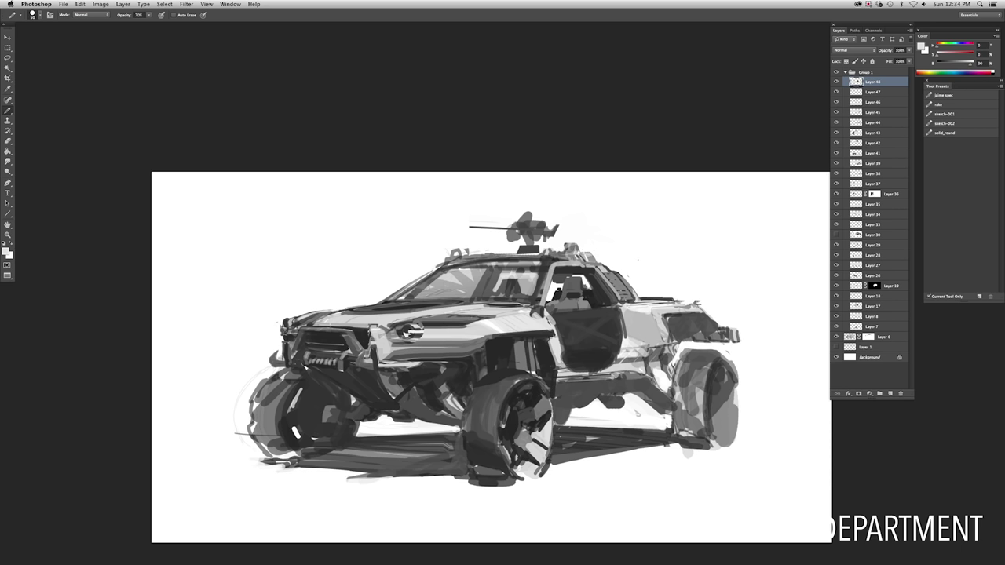
{"action": "key", "text": "super+minus"}
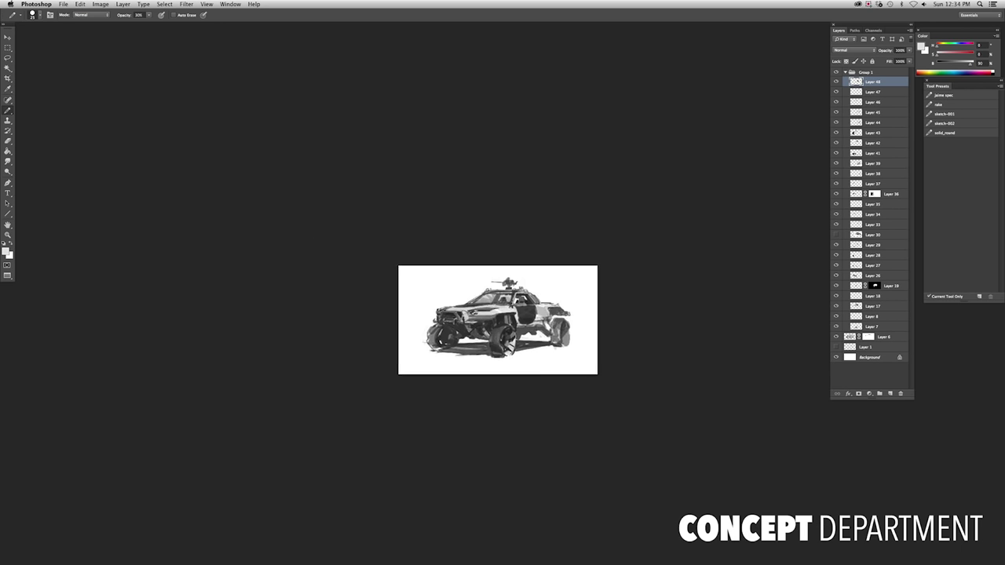
Erase the middle of the dark door panel to uncover the seat, keeping a curved rim around the opening
{"action": "key", "text": "super+0"}
{"action": "key", "text": "e"}
{"action": "left_click_drag", "start_coordinate": [510, 299], "coordinate": [549, 338]}
{"action": "key", "text": "super+z"}
{"action": "left_click_drag", "start_coordinate": [518, 271], "coordinate": [561, 337]}
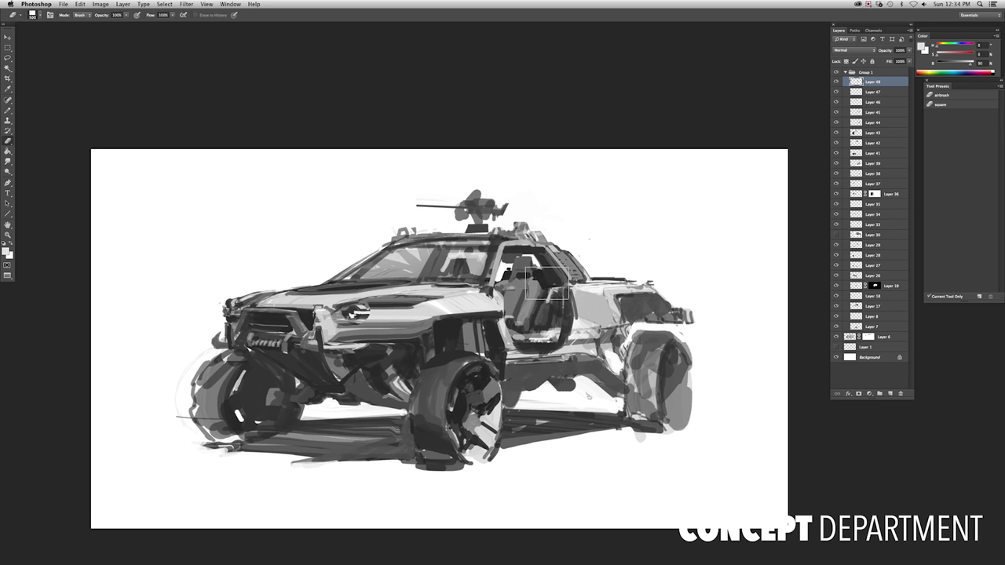
Compare the painting with the original sketch, then merge the upper layers from Layer 48 down to Layer 35
{"action": "key", "text": "super+minus"}
{"action": "key", "text": "super+equal"}
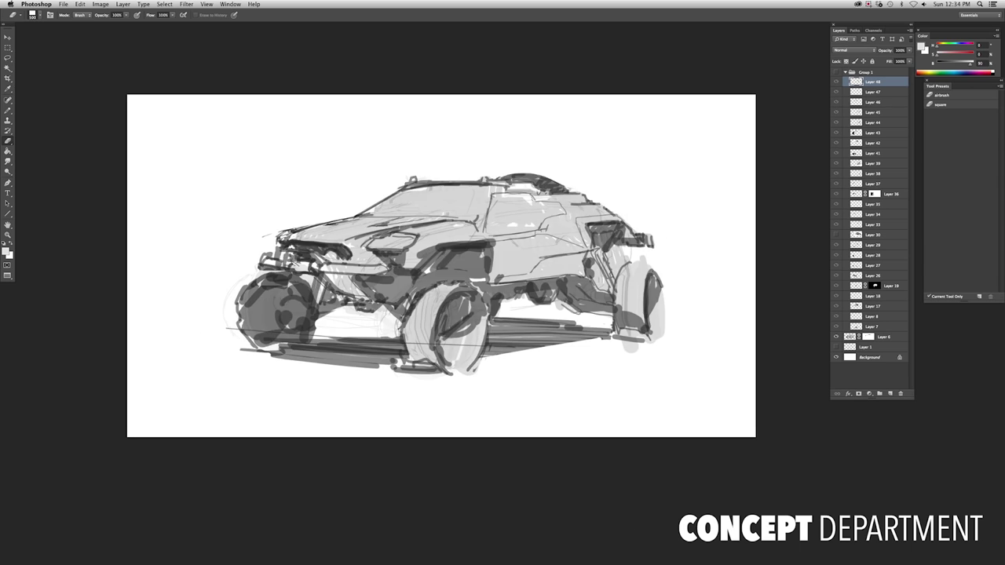
{"action": "key", "text": "super+e"}
{"action": "key", "text": "super+e"}
{"action": "key", "text": "super+e"}
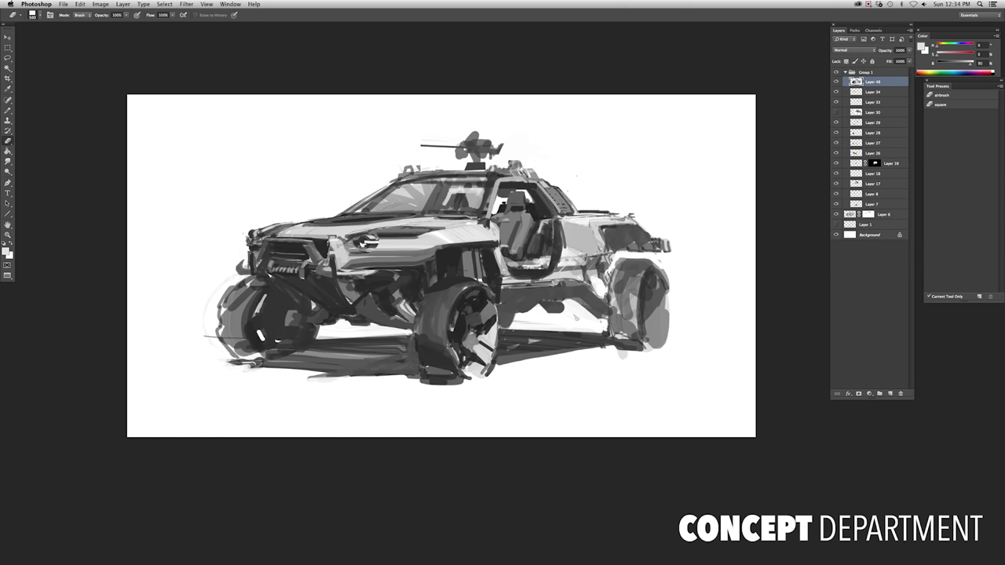
Mask the merged layer to bring back the earlier headlight and front fender details, and undo the mask strokes over the roof
{"action": "key", "text": "b"}
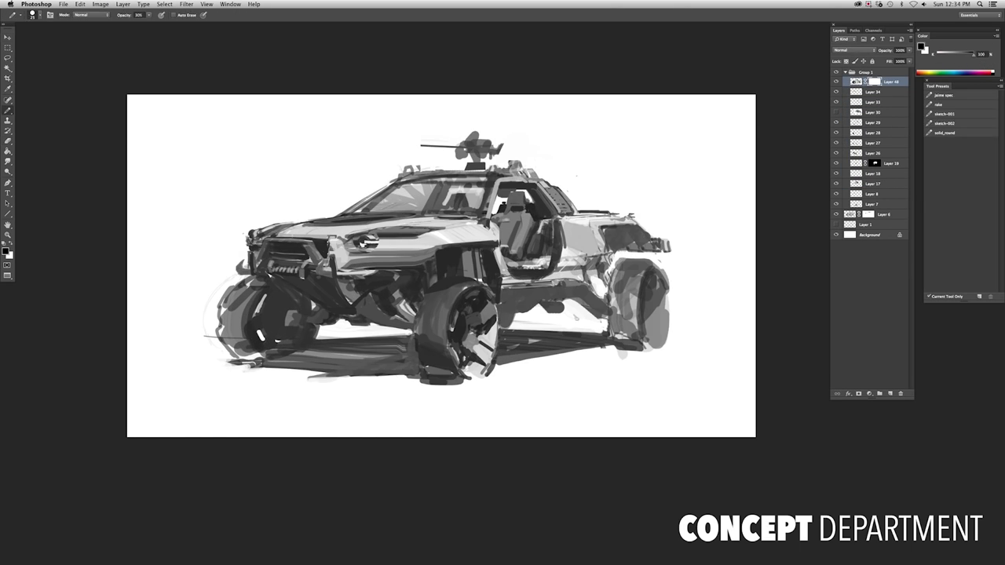
{"action": "key", "text": "alt+super+z"}
{"action": "key", "text": "alt+super+z"}
{"action": "key", "text": "alt+super+z"}
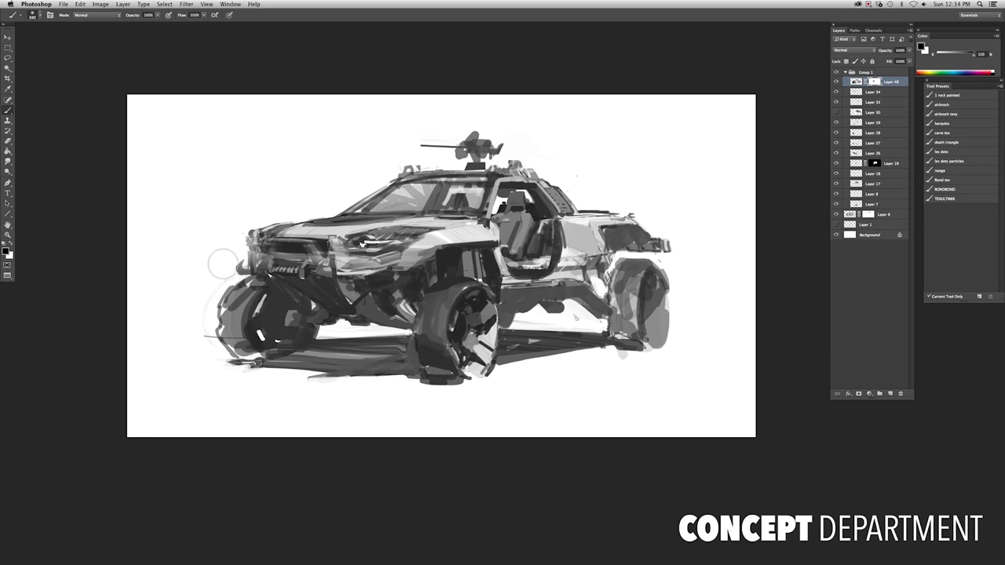
{"action": "key", "text": "super+minus"}
{"action": "key", "text": "shift+super+z"}
{"action": "key", "text": "shift+super+z"}
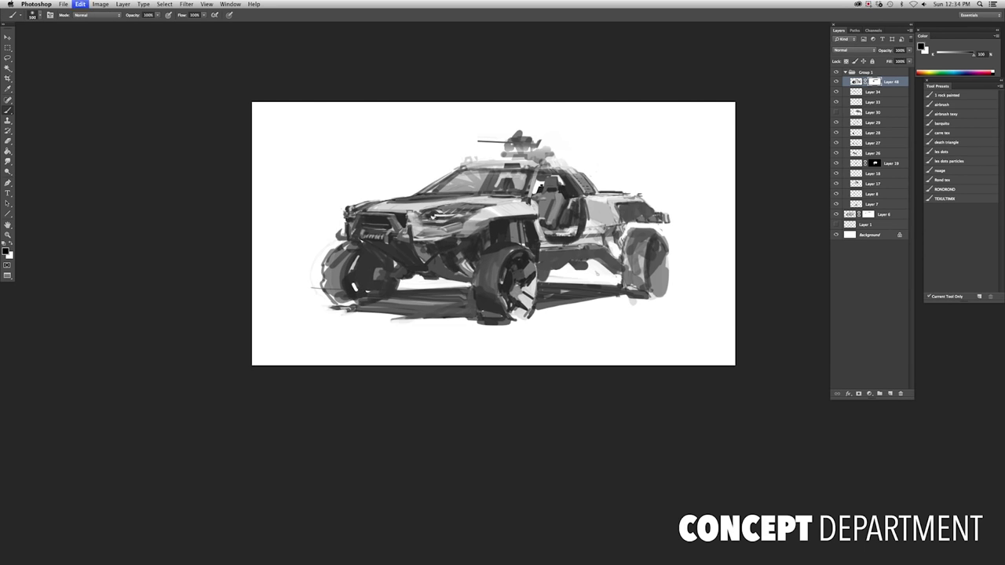
{"action": "key", "text": "super+plus"}
Paint a dark rounded shape on the rear deck behind the cabin on a new layer
{"action": "key", "text": "alt+shift+super+n"}
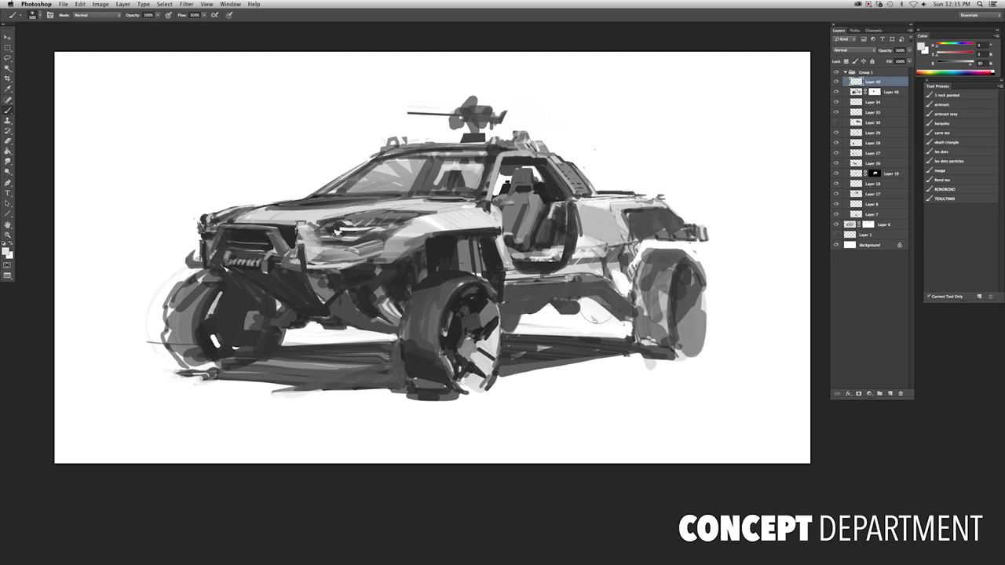
{"action": "key", "text": "shift+b"}
{"action": "key", "text": "super+plus"}
{"action": "left_click_drag", "start_coordinate": [672, 218], "coordinate": [632, 199]}
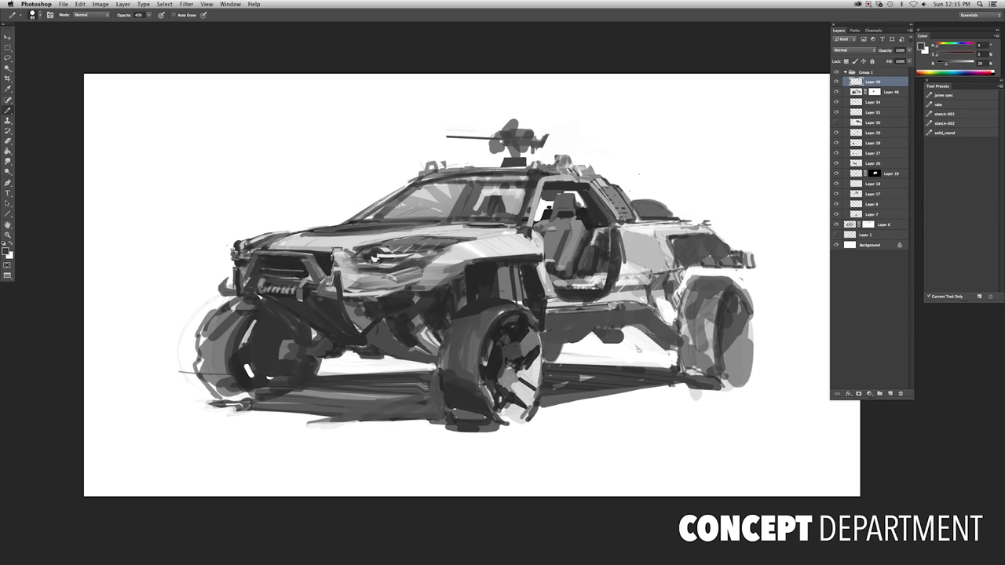
Undo the last edits to the rounded rear-deck shape, reposition it and erase its excess
{"action": "key", "text": "super+minus"}
{"action": "key", "text": "l"}
{"action": "key", "text": "super+z"}
{"action": "key", "text": "super+z"}
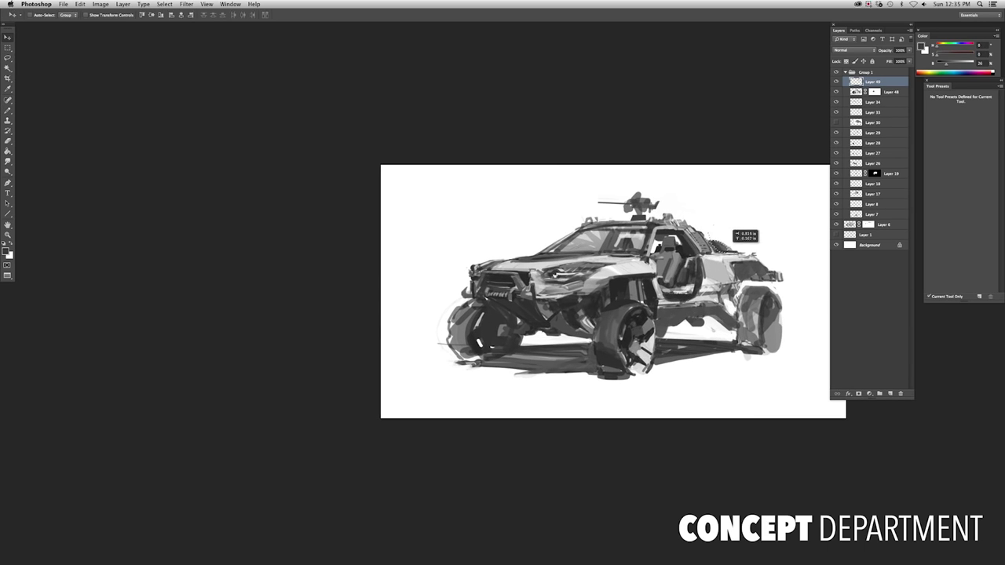
{"action": "key", "text": "super+plus"}
{"action": "key", "text": "e"}
Merge the selected painting layers from Layer 49 downward into one layer and lower its opacity for use as an underlay
{"action": "key", "text": "super+minus"}
{"action": "key", "text": "super+minus"}
{"action": "key", "text": "super+minus"}
{"action": "key", "text": "super+plus"}
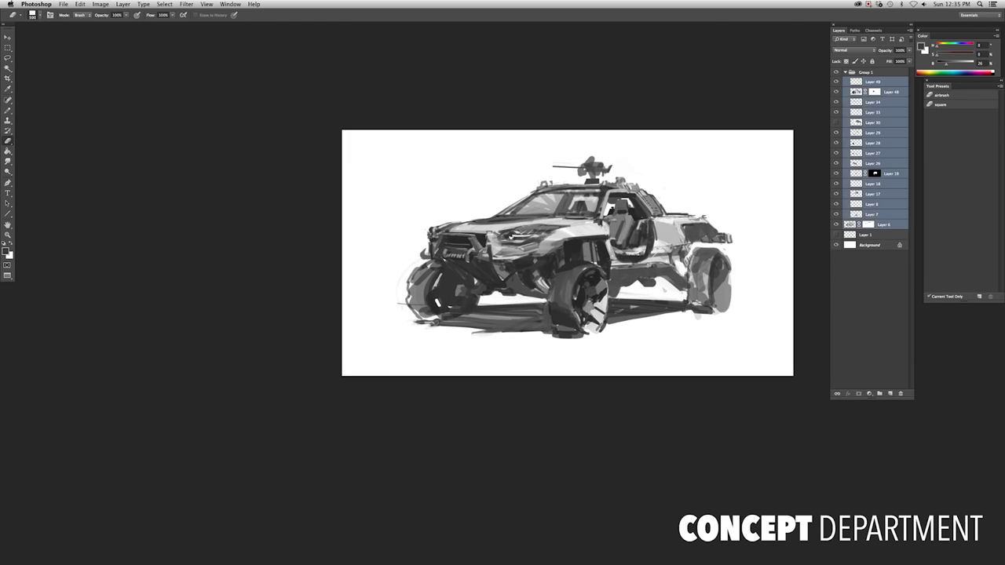
{"action": "key", "text": "super+e"}
{"action": "key", "text": "super+plus"}
{"action": "key", "text": "super+plus"}
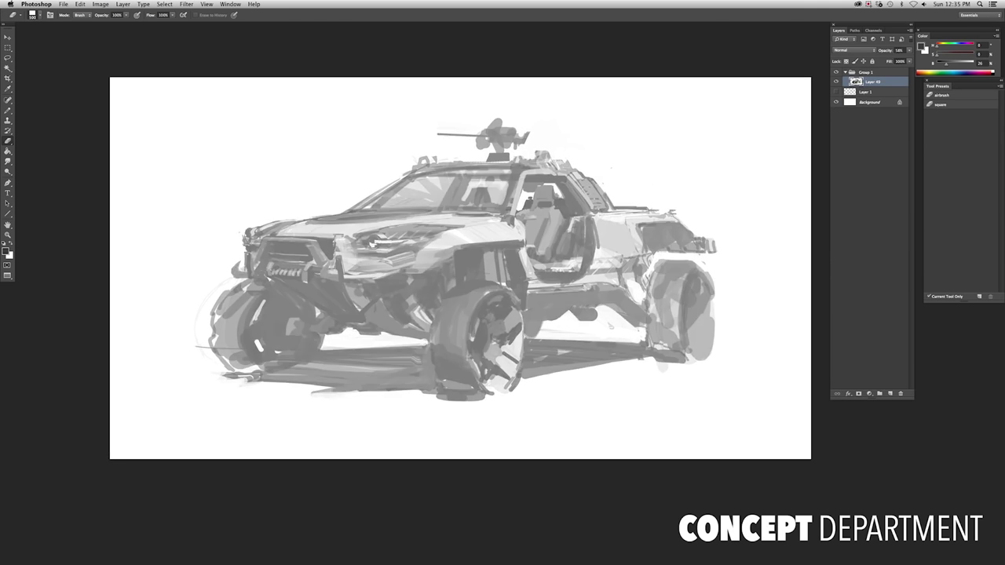
{"action": "key", "text": "super+minus"}
{"action": "key", "text": "super+plus"}
{"action": "key", "text": "super+minus"}
{"action": "key", "text": "super+plus"}
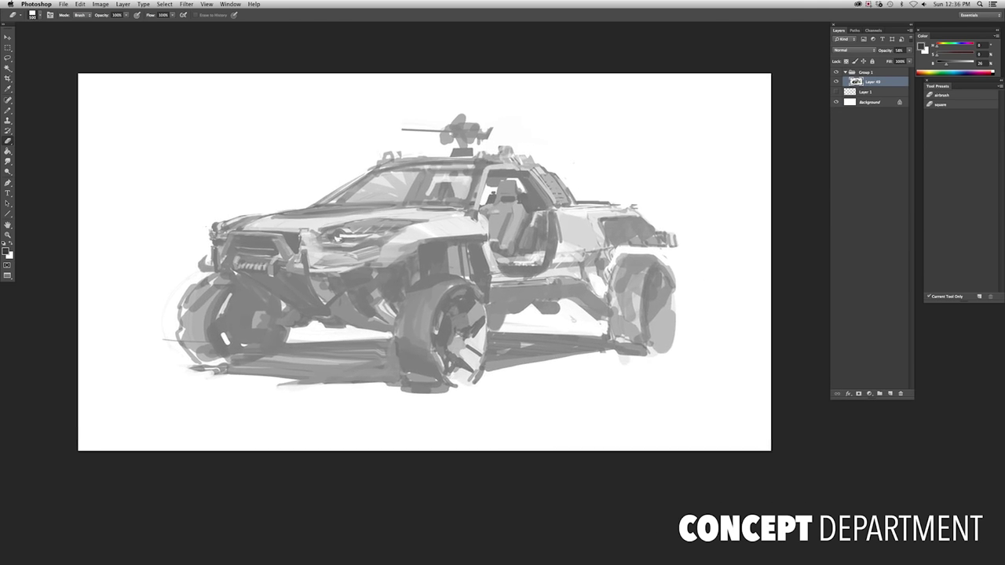
Create a grouped new layer above the painting and draw thin black ellipse outlines over the front and rear near-side wheels
{"action": "key", "text": "super+alt+shift+n"}
{"action": "key", "text": "super+g"}
{"action": "key", "text": "u"}
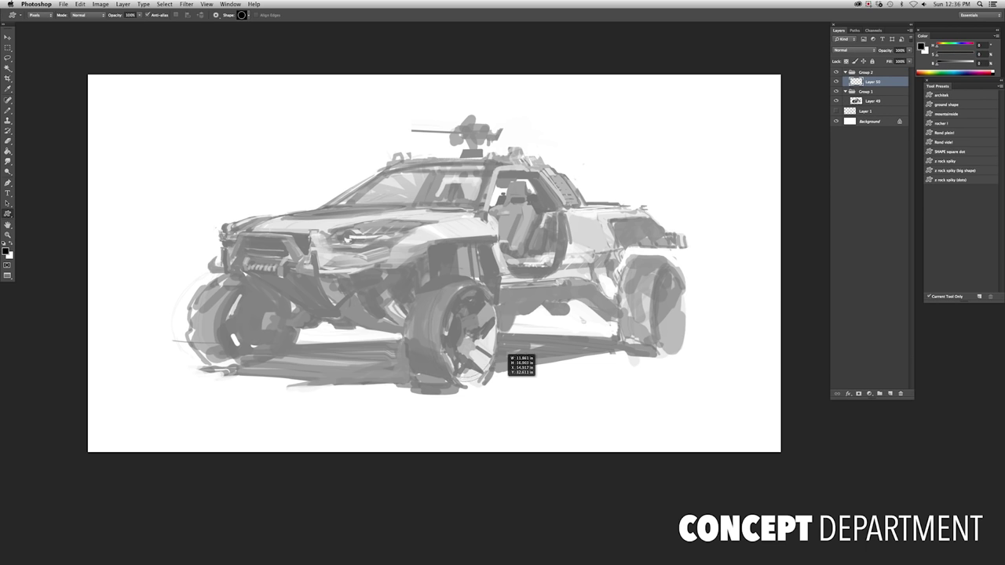
{"action": "key", "text": "shift+u"}
{"action": "left_click", "coordinate": [241, 15]}
{"action": "left_click", "coordinate": [249, 44]}
{"action": "key", "text": "Return"}
{"action": "mouse_move", "coordinate": [499, 348]}
{"action": "left_mouse_down"}
{"action": "mouse_move", "coordinate": [509, 365]}
{"action": "mouse_move", "coordinate": [496, 383]}
{"action": "left_mouse_up"}
{"action": "mouse_move", "coordinate": [650, 262]}
{"action": "left_mouse_down"}
{"action": "mouse_move", "coordinate": [671, 322]}
{"action": "mouse_move", "coordinate": [695, 336]}
{"action": "mouse_move", "coordinate": [687, 350]}
{"action": "left_mouse_up"}
{"action": "key", "text": "super+minus"}
{"action": "key", "text": "super+plus"}
{"action": "left_click_drag", "start_coordinate": [426, 386], "coordinate": [665, 265]}
Add an offset tyre arc beside the front wheel's ellipses and clear the part that overlaps the wheel face
{"action": "key", "text": "l"}
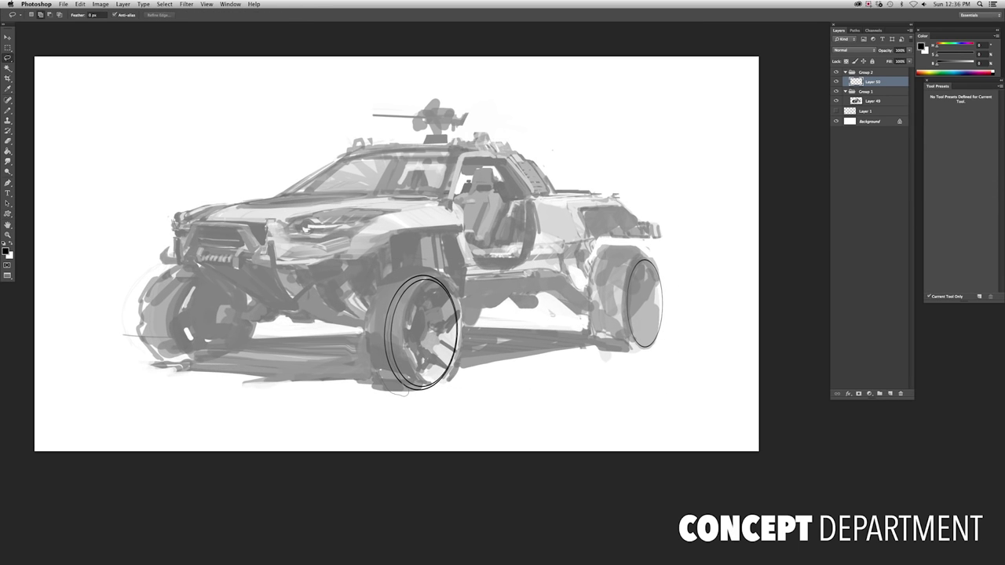
{"action": "left_click_drag", "start_coordinate": [405, 395], "coordinate": [377, 288]}
{"action": "key", "text": "e"}
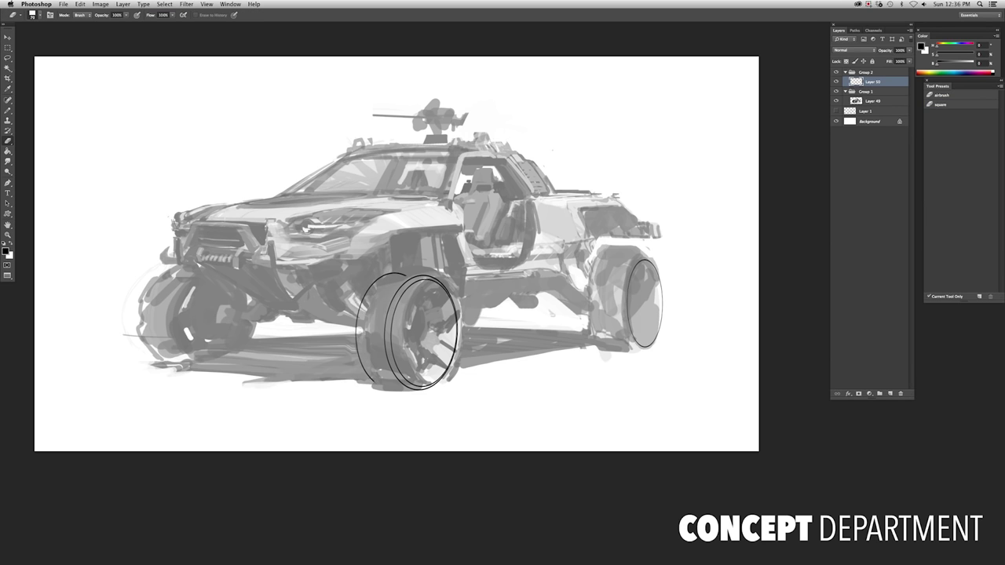
{"action": "key", "text": "super+minus"}
{"action": "key", "text": "super+plus"}
{"action": "key", "text": "super+plus"}
Ink the near front fender's outline and the headlight's lens and surrounding contour on a new layer
{"action": "key", "text": "super+alt+shift+n"}
{"action": "key", "text": "b"}
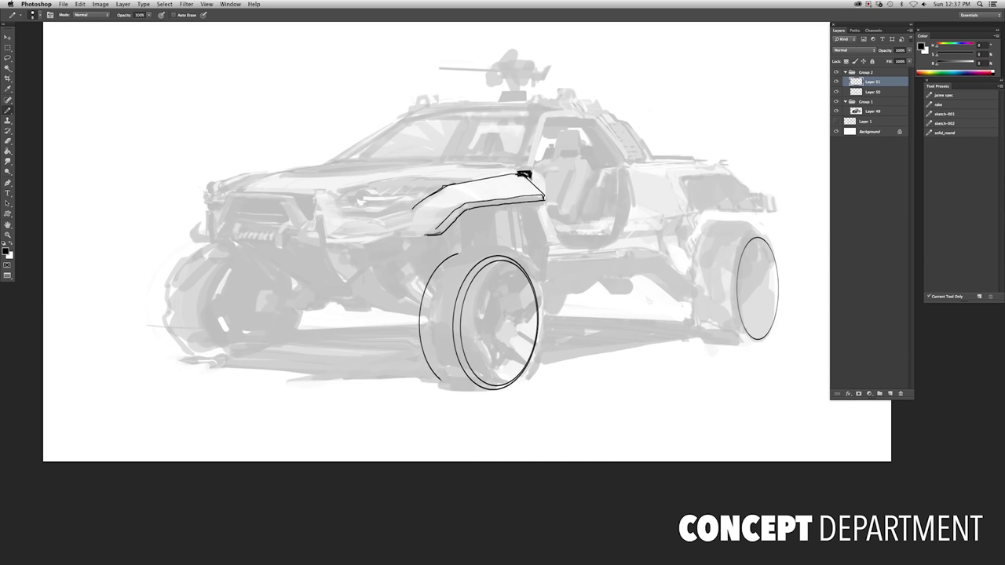
{"action": "left_click_drag", "start_coordinate": [297, 221], "coordinate": [366, 248]}
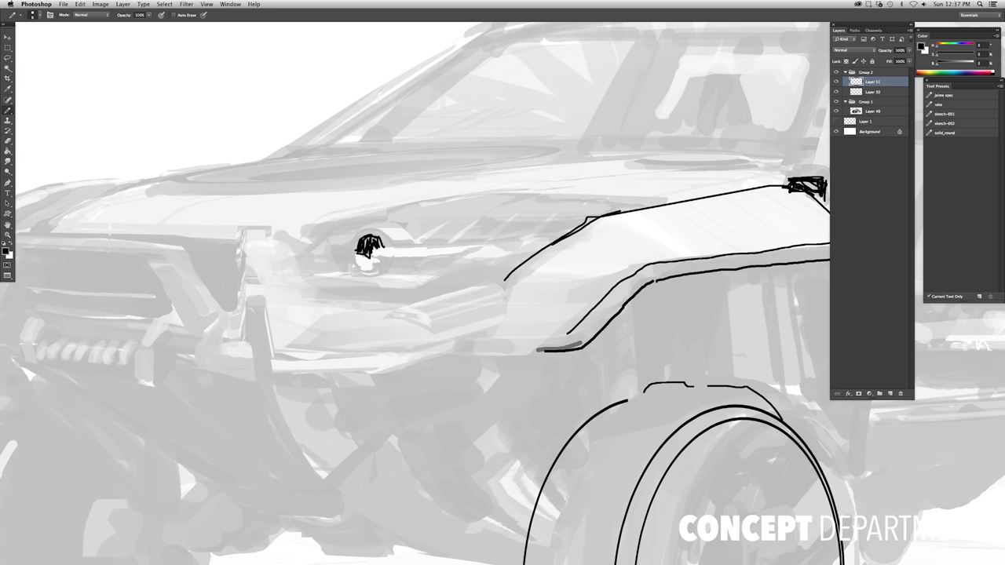
{"action": "left_click_drag", "start_coordinate": [426, 186], "coordinate": [287, 337]}
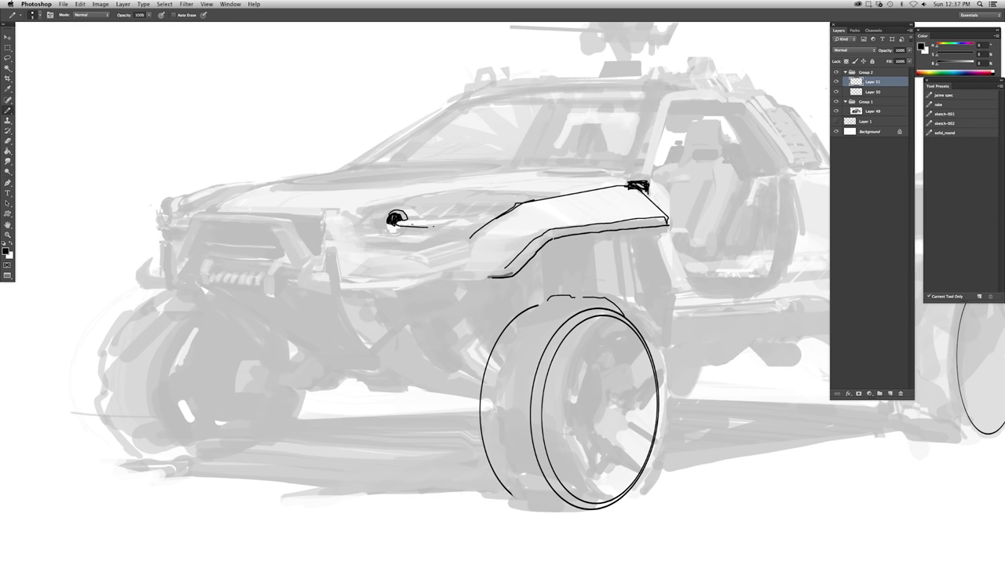
{"action": "left_click_drag", "start_coordinate": [436, 226], "coordinate": [487, 220]}
{"action": "mouse_move", "coordinate": [393, 211]}
{"action": "left_mouse_down"}
{"action": "mouse_move", "coordinate": [406, 208]}
{"action": "mouse_move", "coordinate": [361, 216]}
{"action": "mouse_move", "coordinate": [489, 191]}
{"action": "left_mouse_up"}
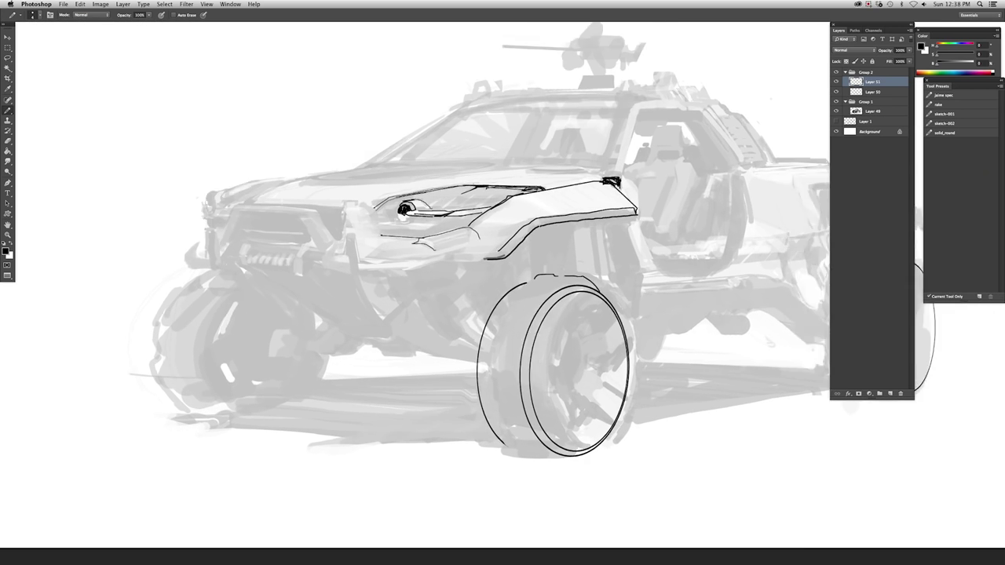
Undo the last headlight-area stroke and ink the panel lines running beneath the headlight toward the grille
{"action": "key", "text": "ctrl+z"}
{"action": "left_click_drag", "start_coordinate": [302, 313], "coordinate": [261, 338]}
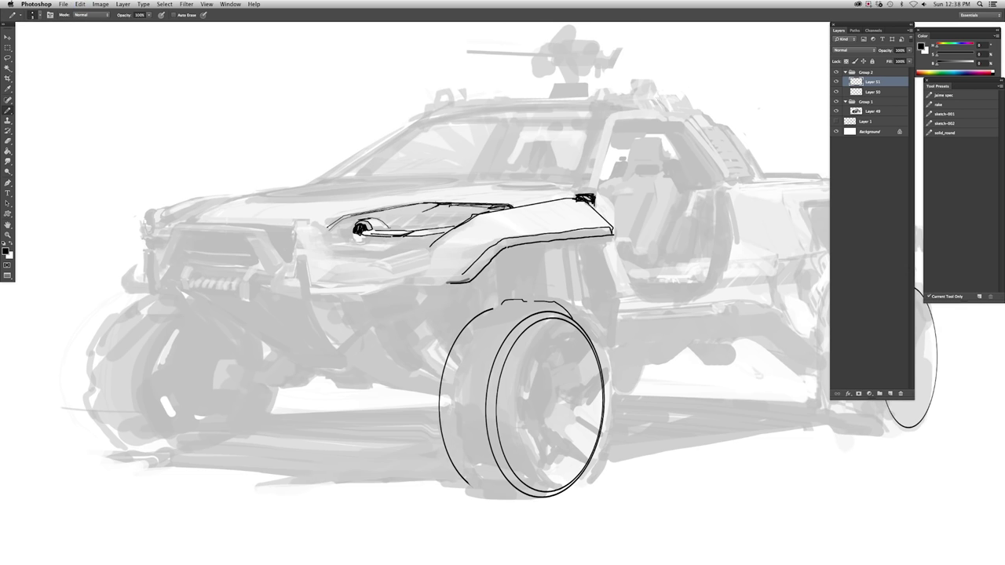
{"action": "left_click_drag", "start_coordinate": [315, 260], "coordinate": [269, 275]}
{"action": "left_click_drag", "start_coordinate": [324, 257], "coordinate": [283, 273]}
{"action": "left_click_drag", "start_coordinate": [379, 258], "coordinate": [323, 269]}
{"action": "left_click_drag", "start_coordinate": [410, 253], "coordinate": [374, 262]}
Black in the near headlight housing and ink the lower front panel and angular bumper corner below it
{"action": "key", "text": "e"}
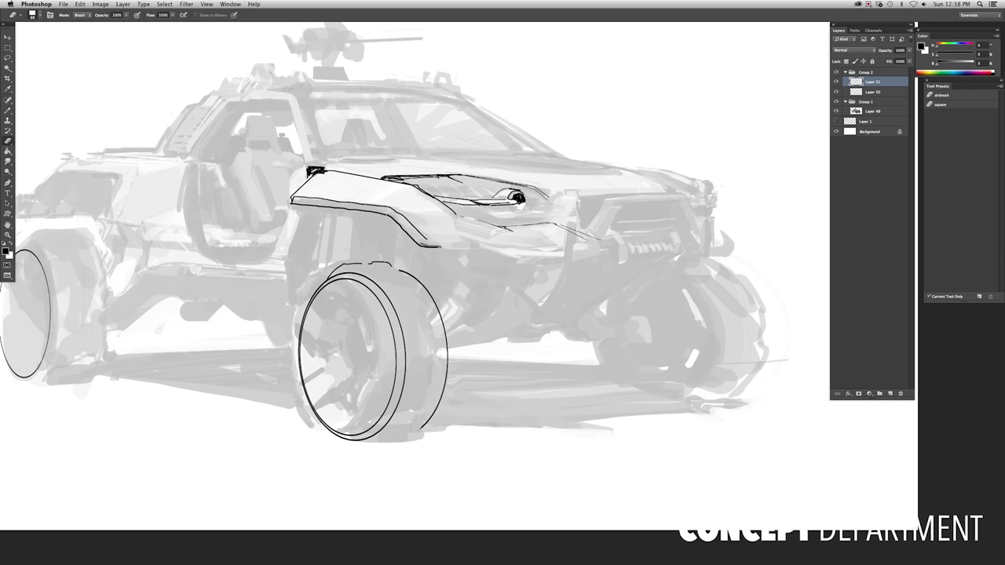
{"action": "key", "text": "b"}
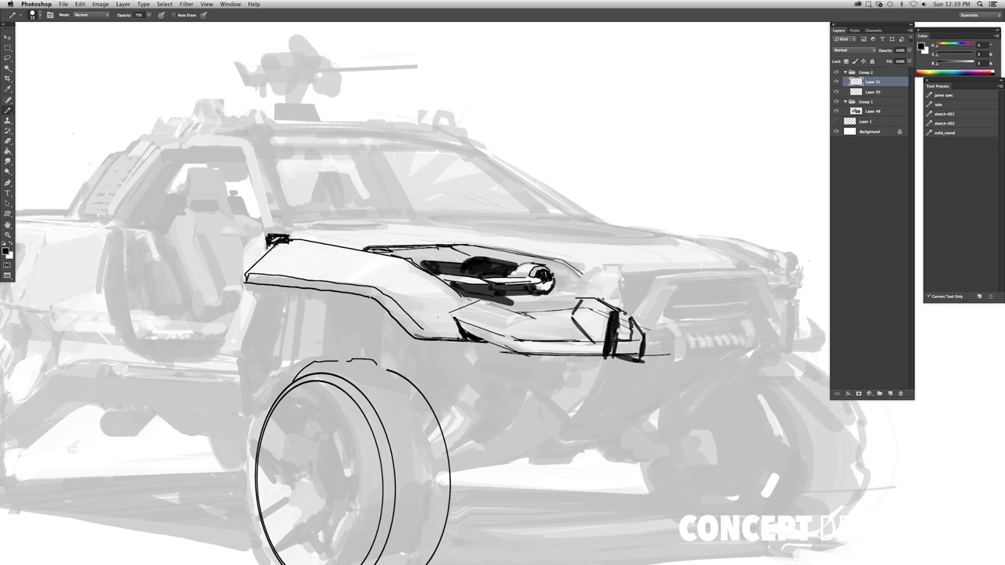
{"action": "key", "text": "l"}
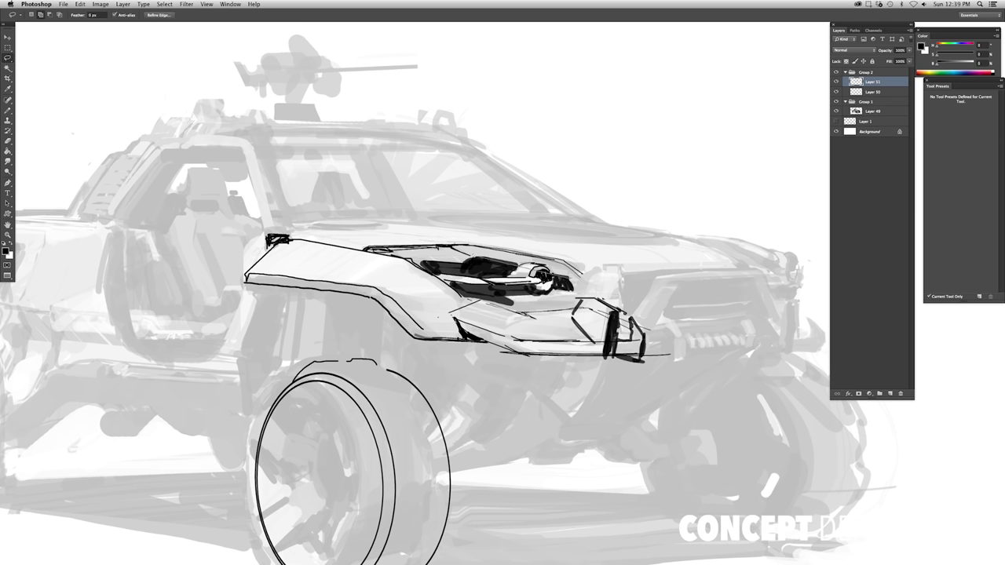
{"action": "key", "text": "b"}
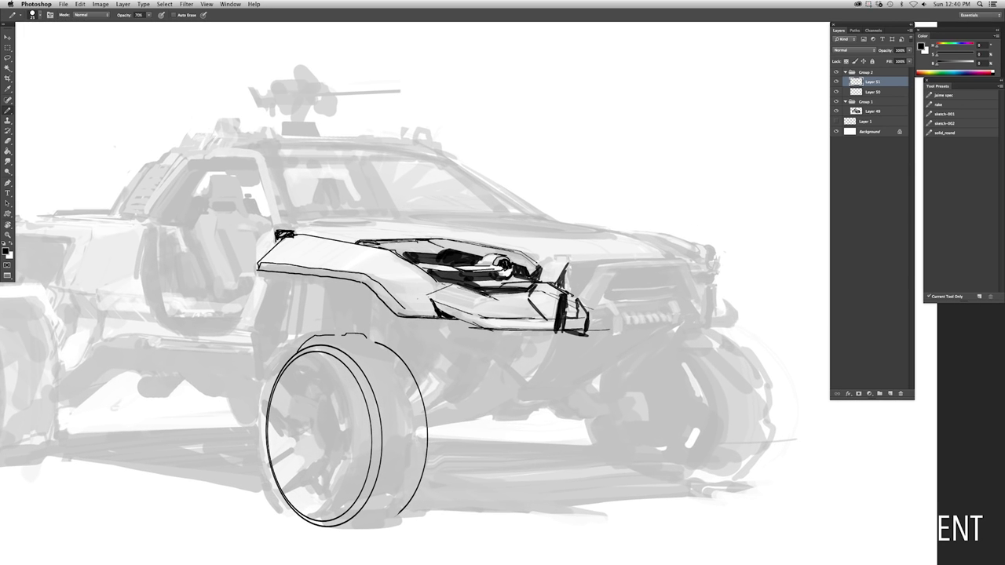
Ink the hood's front edge and grille frame, filling the grille openings and side recess with black and erasing stray marks
{"action": "mouse_move", "coordinate": [603, 263]}
{"action": "left_mouse_down"}
{"action": "mouse_move", "coordinate": [645, 259]}
{"action": "mouse_move", "coordinate": [560, 294]}
{"action": "left_mouse_up"}
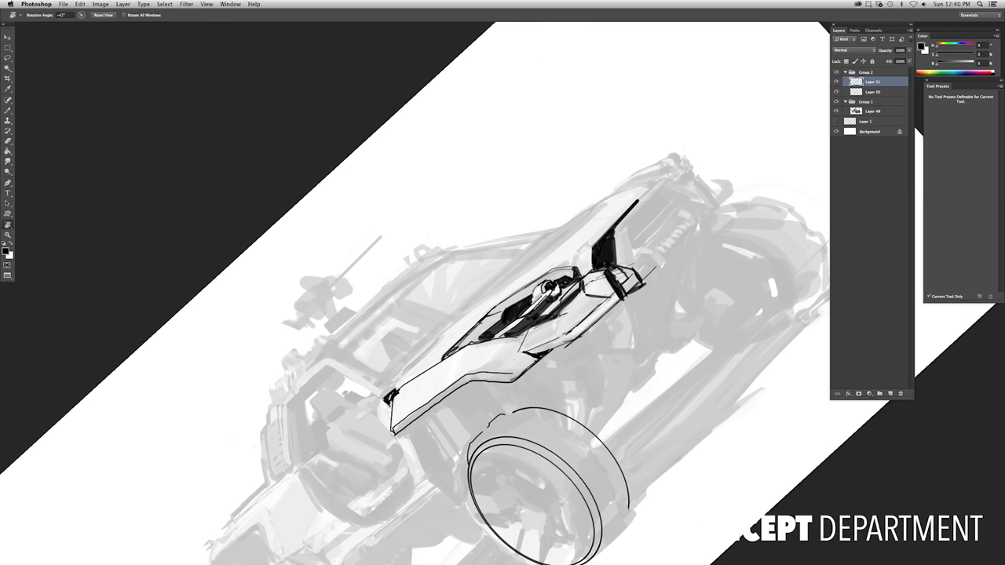
{"action": "left_click_drag", "start_coordinate": [424, 346], "coordinate": [629, 196]}
{"action": "key", "text": "e"}
{"action": "left_click_drag", "start_coordinate": [584, 232], "coordinate": [540, 273]}
{"action": "key", "text": "b"}
{"action": "left_click_drag", "start_coordinate": [625, 211], "coordinate": [594, 237]}
{"action": "key", "text": "e"}
{"action": "key", "text": "b"}
{"action": "mouse_move", "coordinate": [649, 188]}
{"action": "left_mouse_down"}
{"action": "mouse_move", "coordinate": [602, 230]}
{"action": "mouse_move", "coordinate": [635, 229]}
{"action": "left_mouse_up"}
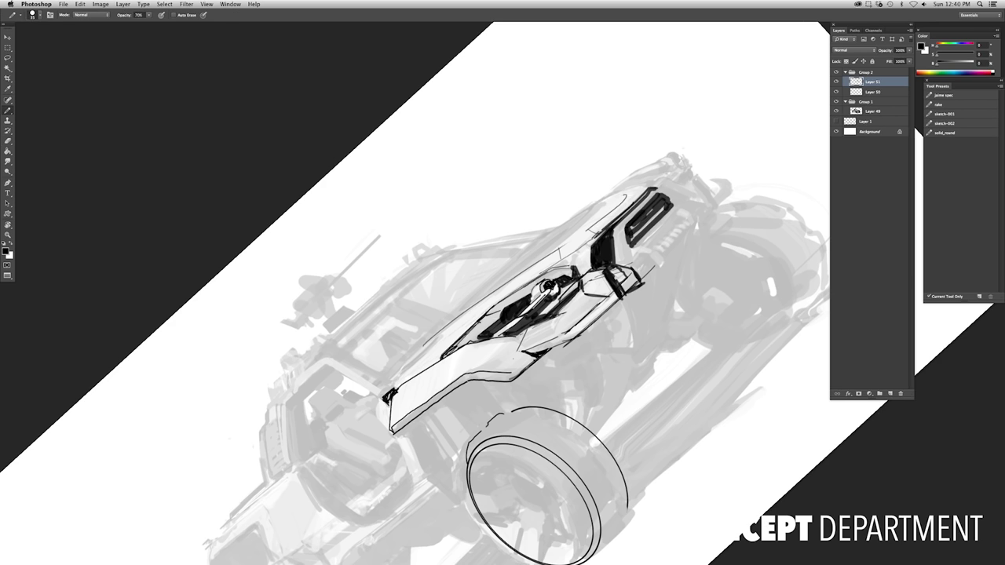
Ink the raised contour lines across the hood and darken the far headlight shapes
{"action": "key", "text": "e"}
{"action": "key", "text": "b"}
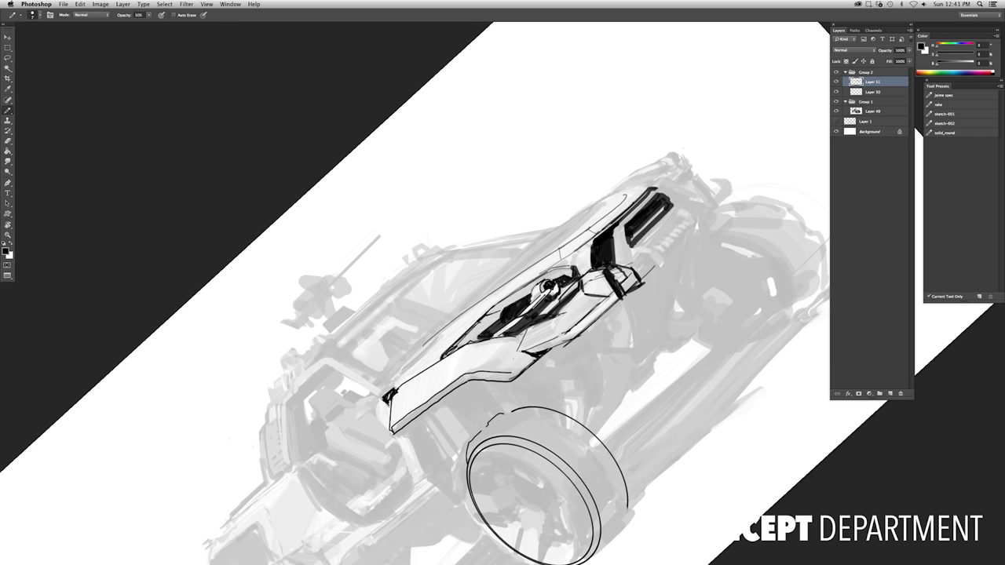
{"action": "left_click_drag", "start_coordinate": [469, 303], "coordinate": [576, 221]}
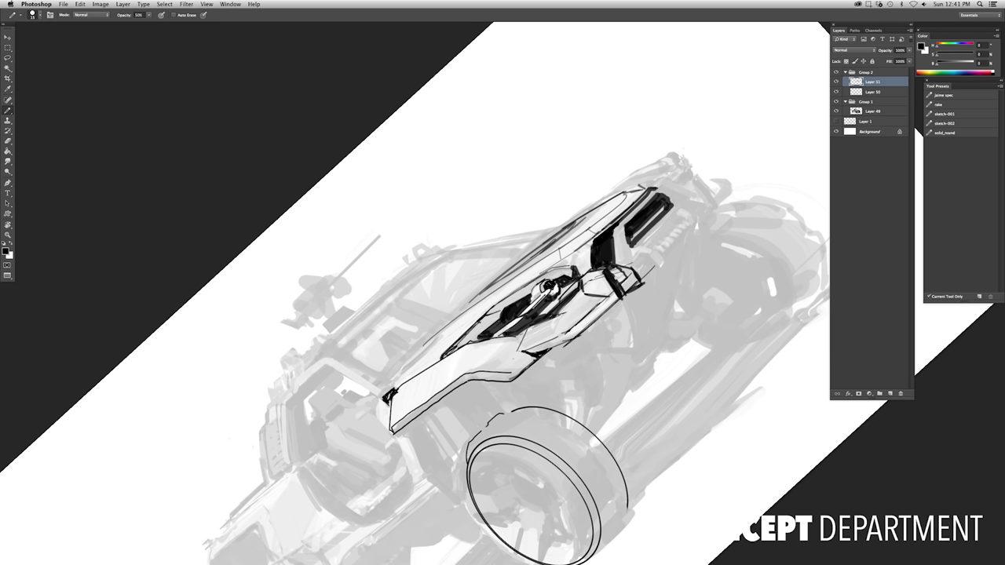
{"action": "key", "text": "Escape"}
{"action": "key", "text": "9"}
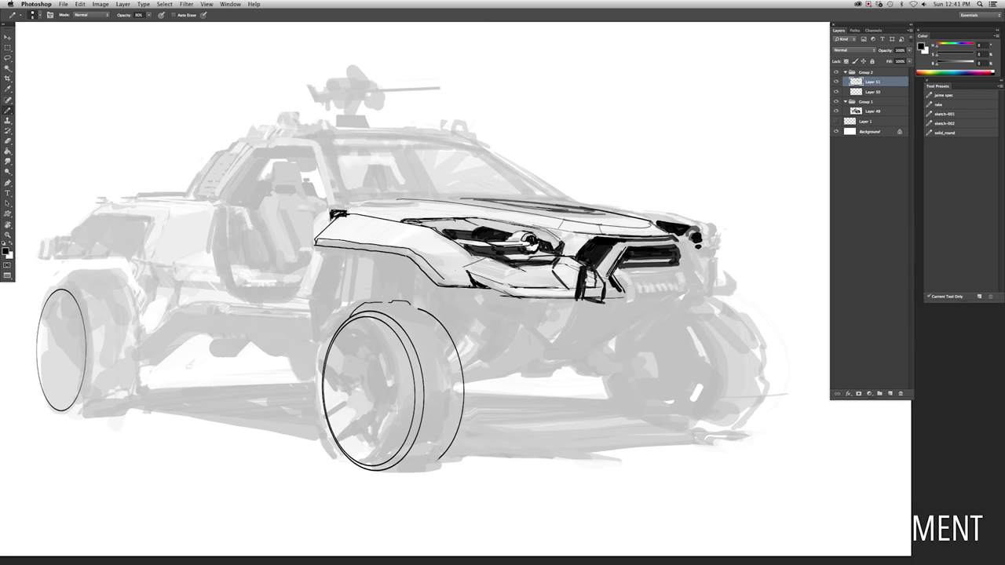
Show the document in a window with the canvas unmirrored, and clean up and re-ink the bumper bracket below the grille
{"action": "key", "text": "f"}
{"action": "key", "text": "f"}
{"action": "key", "text": "ctrl+0"}
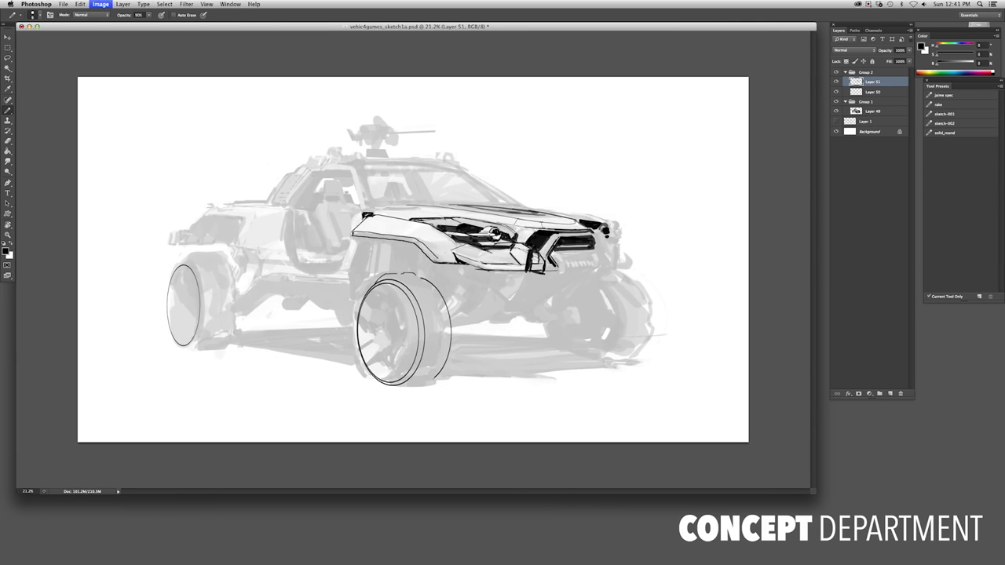
{"action": "key", "text": "shift+h"}
{"action": "key", "text": "e"}
{"action": "scroll", "coordinate": [275, 253], "scroll_direction": "up", "scroll_amount": 5}
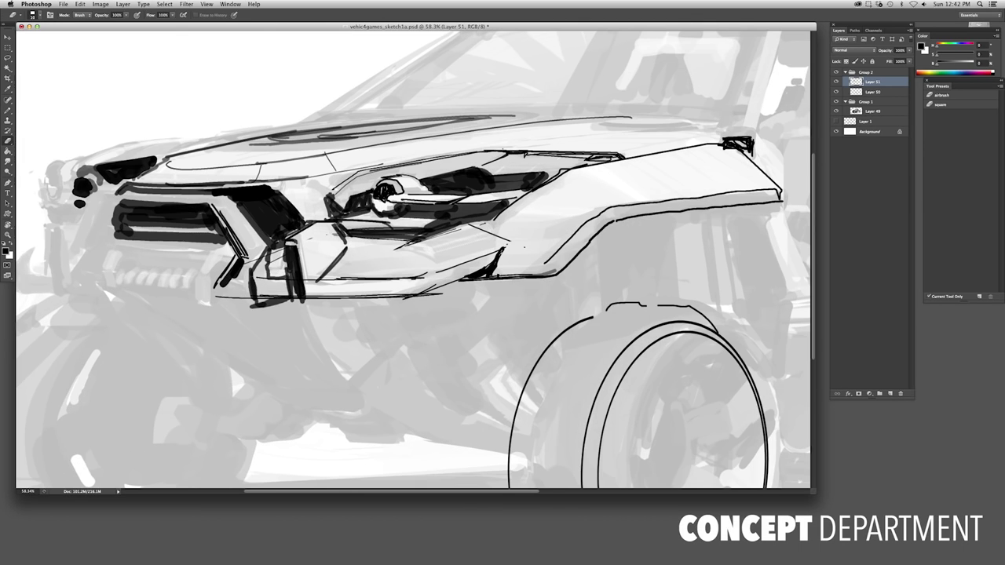
{"action": "key", "text": "b"}
{"action": "mouse_move", "coordinate": [292, 281]}
{"action": "left_mouse_down"}
{"action": "mouse_move", "coordinate": [261, 300]}
{"action": "mouse_move", "coordinate": [305, 306]}
{"action": "left_mouse_up"}
{"action": "key", "text": "b"}
{"action": "left_click_drag", "start_coordinate": [261, 307], "coordinate": [306, 311]}
{"action": "key", "text": "super+0"}
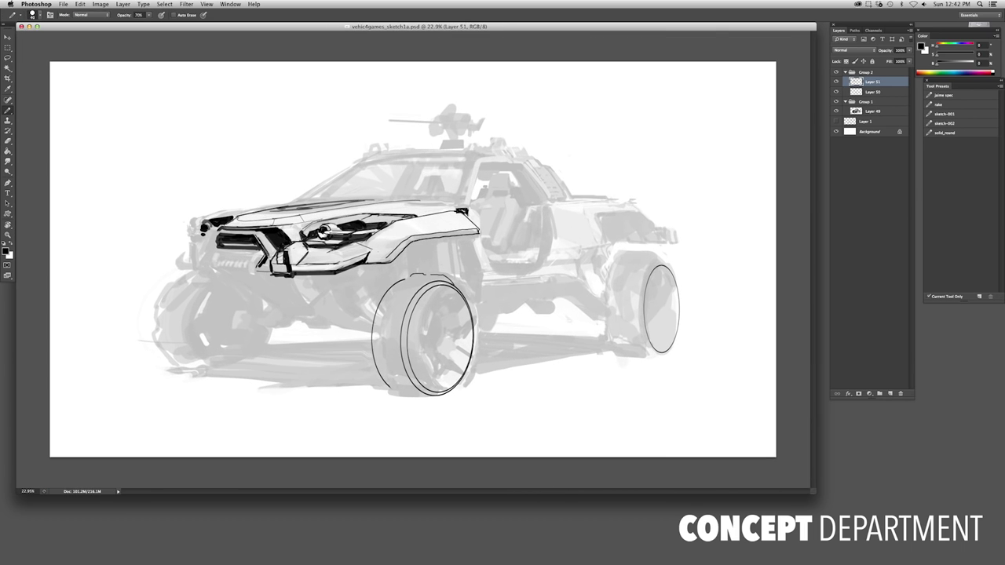
{"action": "left_click", "coordinate": [866, 4]}
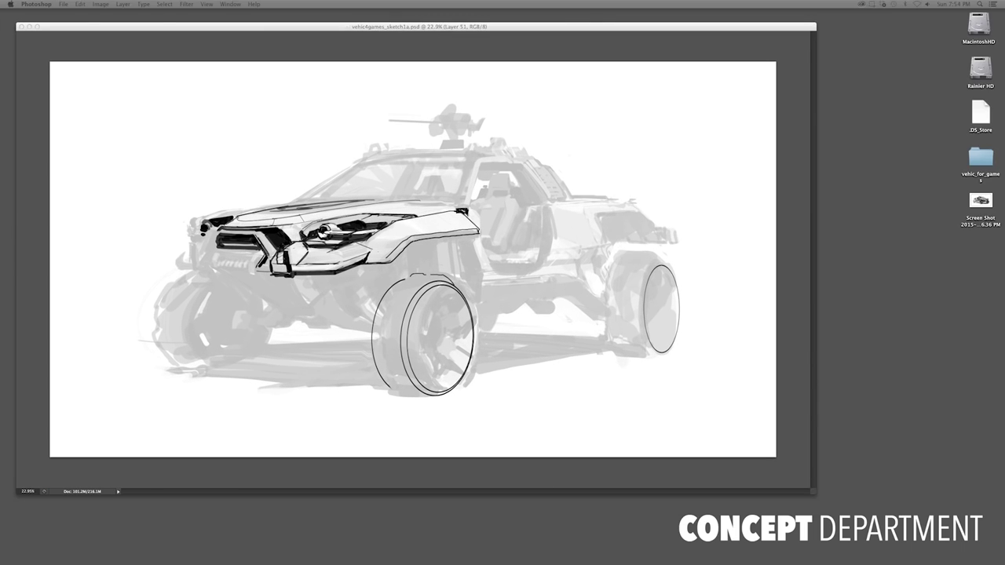
{"action": "key", "text": "Tab"}
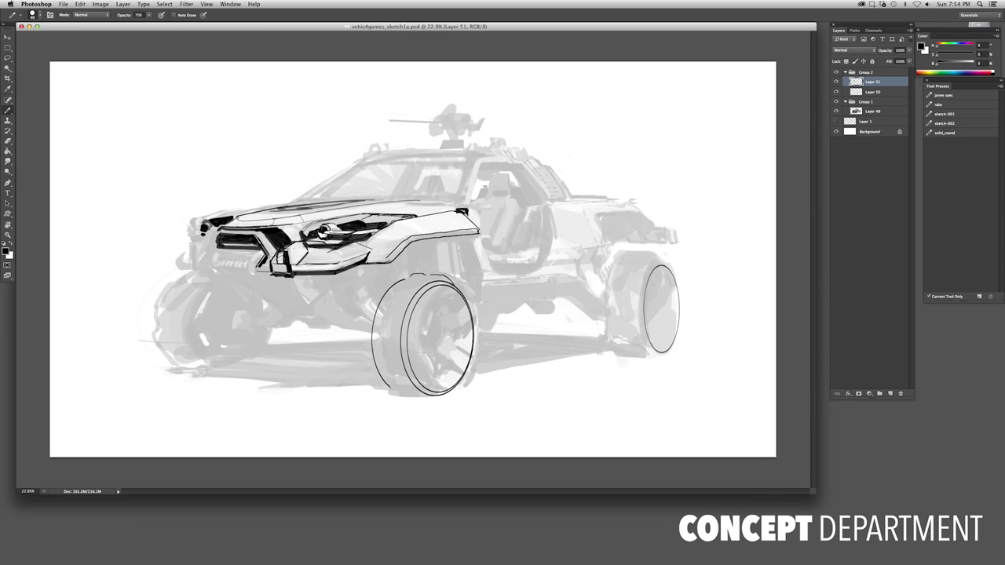
Ink the central bumper with its bracket details and lower edge on a new layer, undoing strokes that miss
{"action": "key", "text": "alt+shift+super+n"}
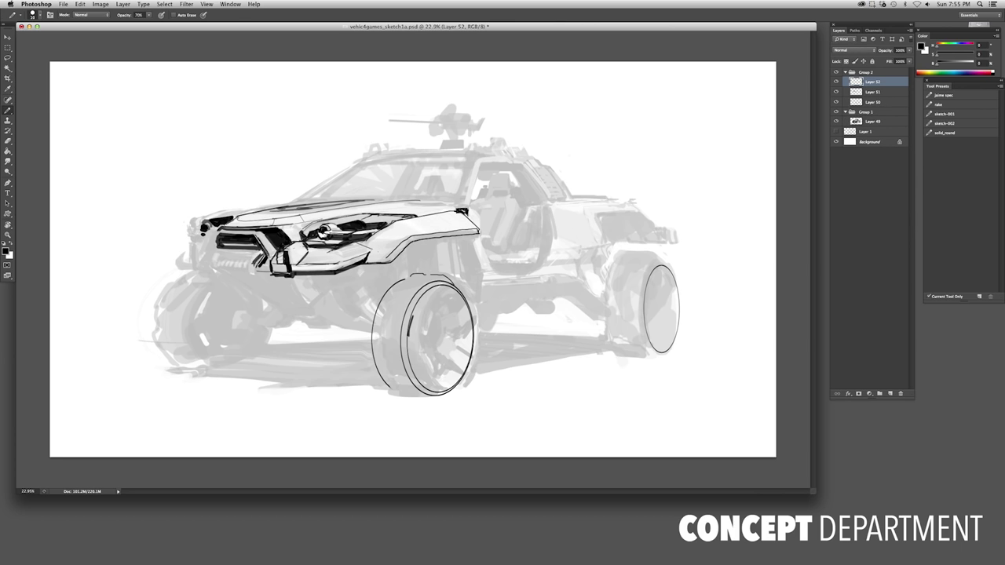
{"action": "mouse_move", "coordinate": [259, 272]}
{"action": "left_mouse_down"}
{"action": "mouse_move", "coordinate": [248, 262]}
{"action": "mouse_move", "coordinate": [256, 256]}
{"action": "left_mouse_up"}
{"action": "key", "text": "super+z"}
{"action": "key", "text": "super+z"}
{"action": "left_click_drag", "start_coordinate": [191, 248], "coordinate": [185, 257]}
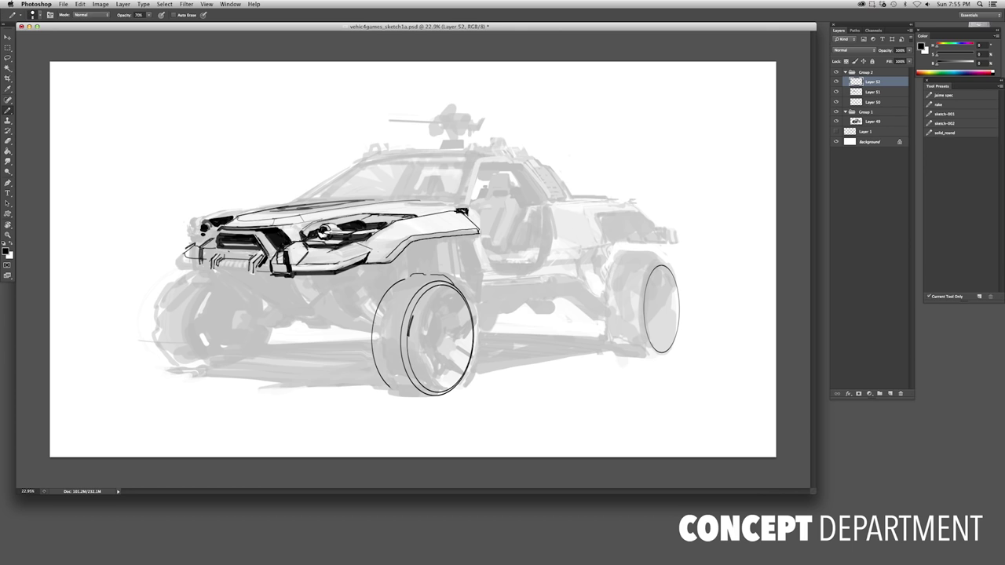
{"action": "key", "text": "super+z"}
{"action": "key", "text": "super+z"}
{"action": "left_click_drag", "start_coordinate": [185, 267], "coordinate": [230, 275]}
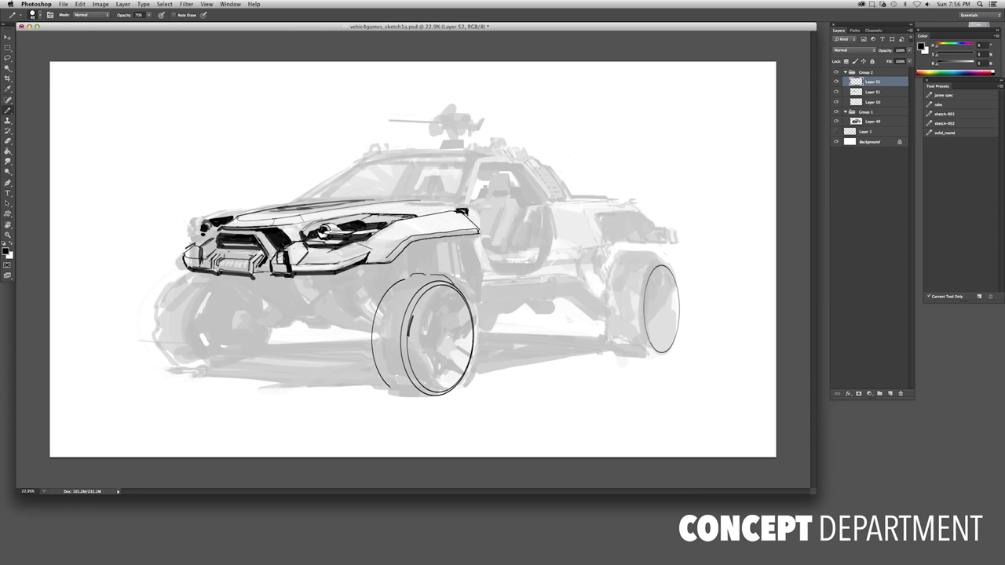
Erase the excess at the bumper's far end and ink the outline around the far headlight and hood corner
{"action": "key", "text": "e"}
{"action": "mouse_move", "coordinate": [184, 247]}
{"action": "left_mouse_down"}
{"action": "mouse_move", "coordinate": [184, 270]}
{"action": "mouse_move", "coordinate": [185, 248]}
{"action": "left_mouse_up"}
{"action": "key", "text": "b"}
{"action": "mouse_move", "coordinate": [194, 227]}
{"action": "left_mouse_down"}
{"action": "mouse_move", "coordinate": [183, 247]}
{"action": "mouse_move", "coordinate": [193, 240]}
{"action": "left_mouse_up"}
{"action": "key", "text": "bracketright"}
{"action": "left_click_drag", "start_coordinate": [246, 215], "coordinate": [201, 222]}
{"action": "key", "text": "super+z"}
{"action": "key", "text": "super+z"}
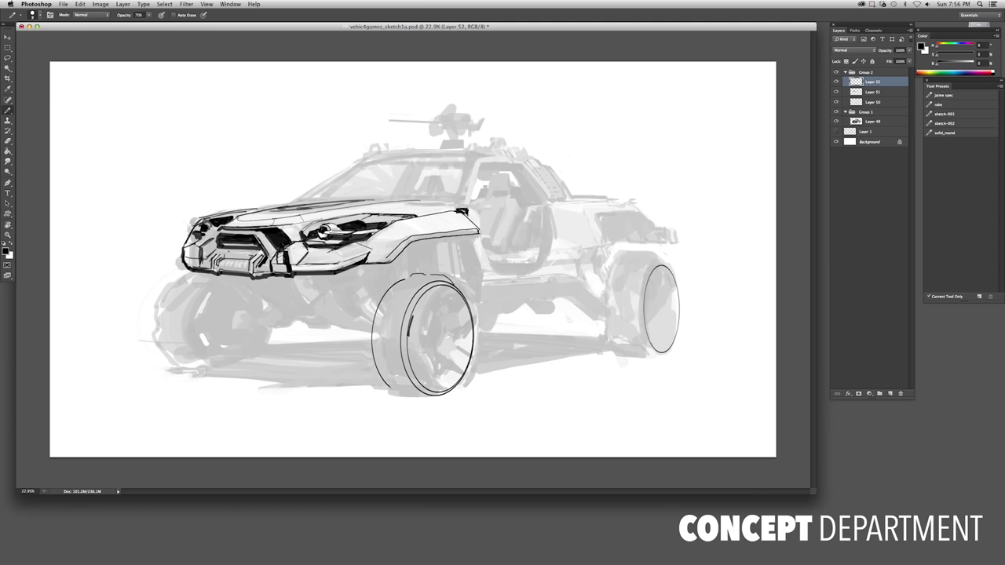
In the mirrored canvas view, warp the hood's upper contour lines on Layer 51 and set the pencil opacity to 100%
{"action": "key", "text": "super+minus"}
{"action": "key", "text": "super+plus"}
{"action": "key", "text": "super+shift+h"}
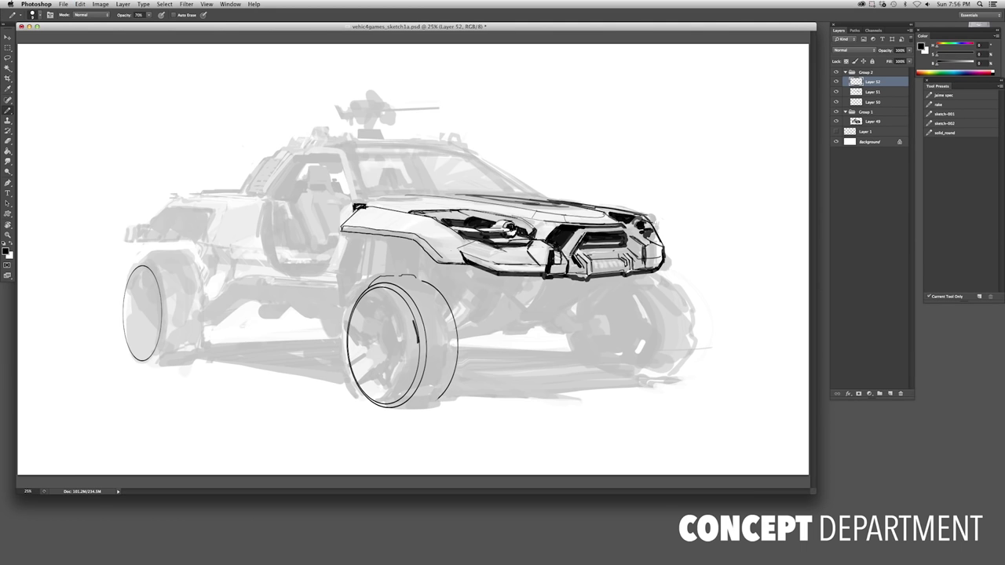
{"action": "key", "text": "super+minus"}
{"action": "key", "text": "super+0"}
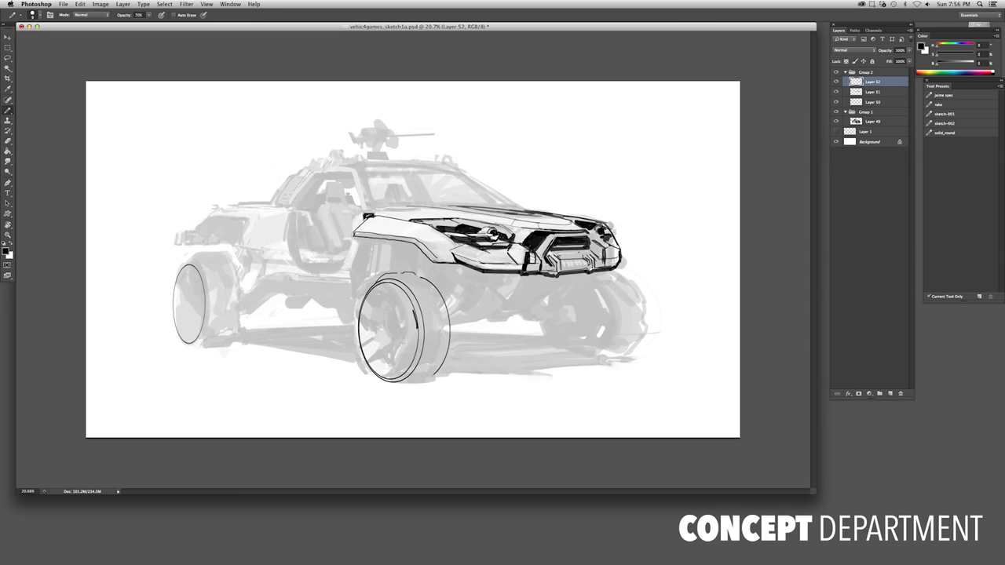
{"action": "key", "text": "alt+bracketleft"}
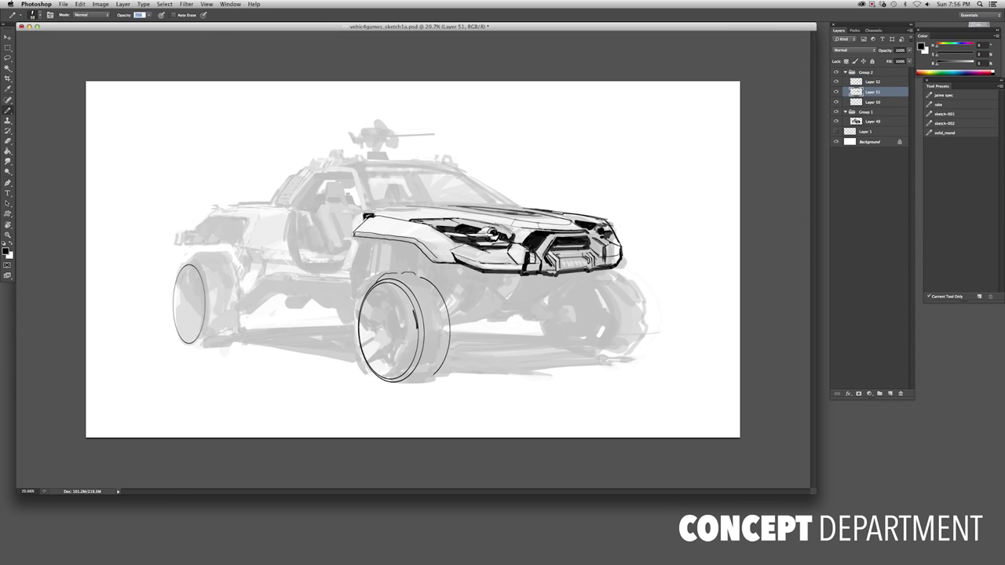
{"action": "key", "text": "l"}
{"action": "key", "text": "super+t"}
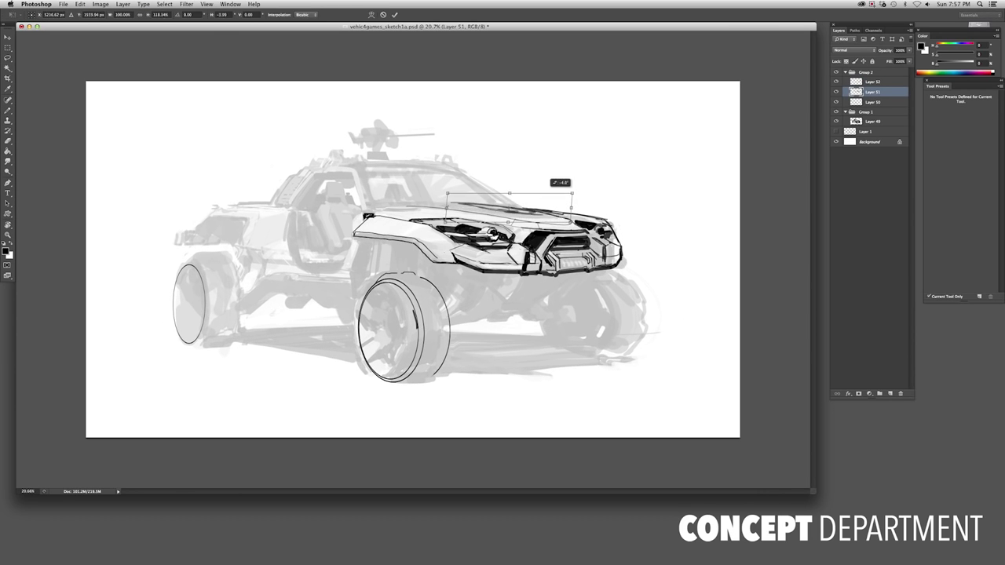
{"action": "left_click_drag", "start_coordinate": [558, 182], "coordinate": [691, 142]}
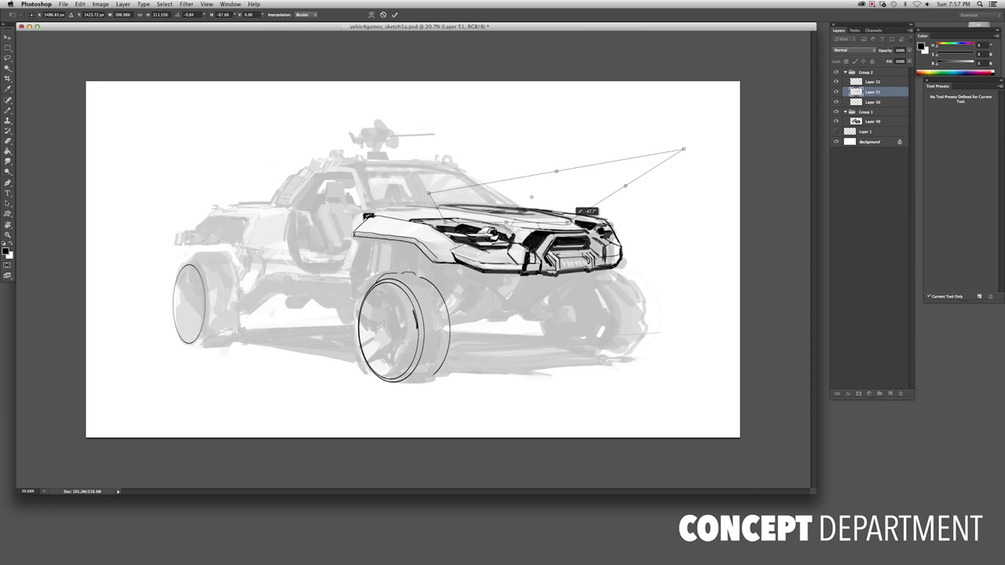
{"action": "key", "text": "super+z"}
{"action": "right_click", "coordinate": [484, 212]}
{"action": "left_click", "coordinate": [498, 263]}
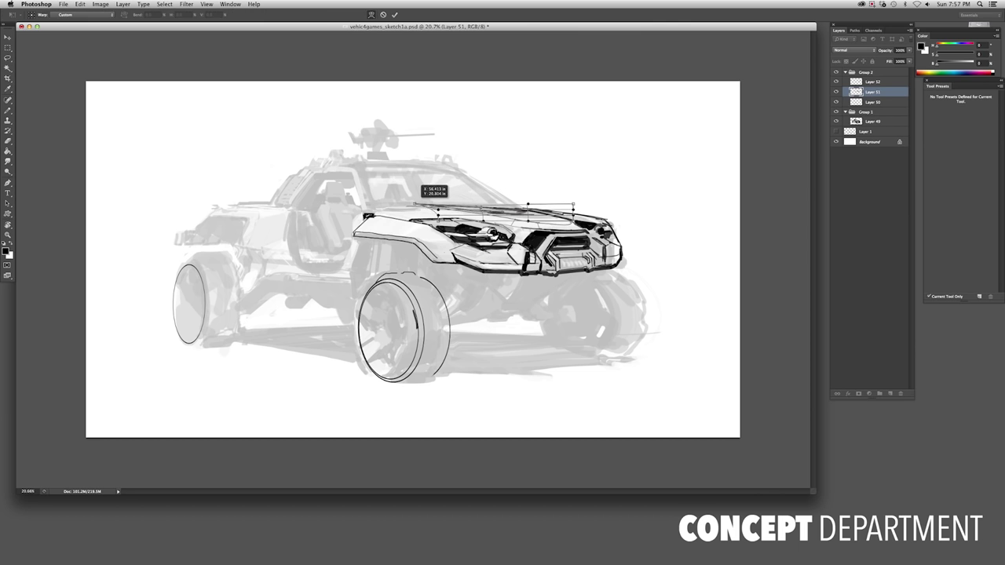
{"action": "key", "text": "Return"}
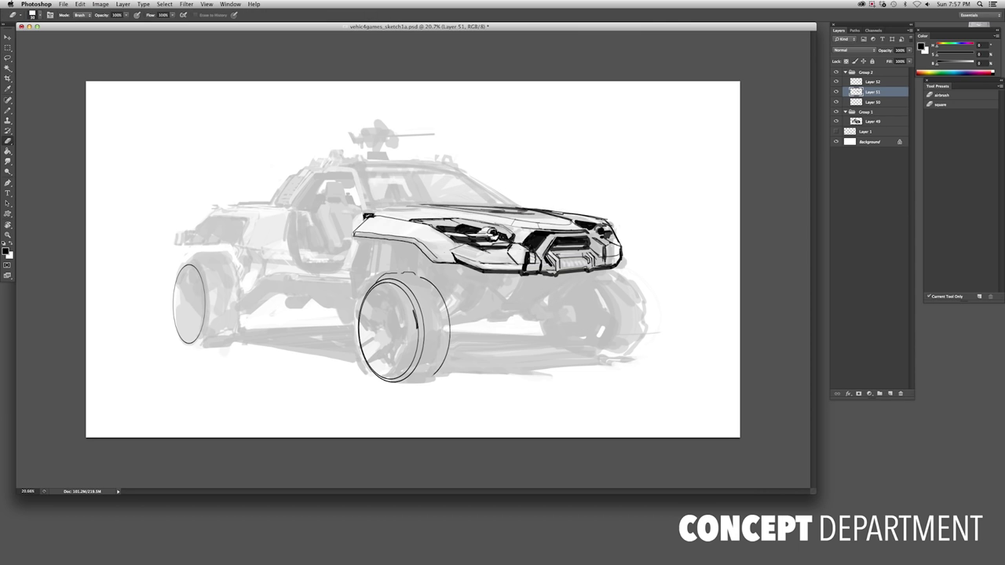
{"action": "key", "text": "0"}
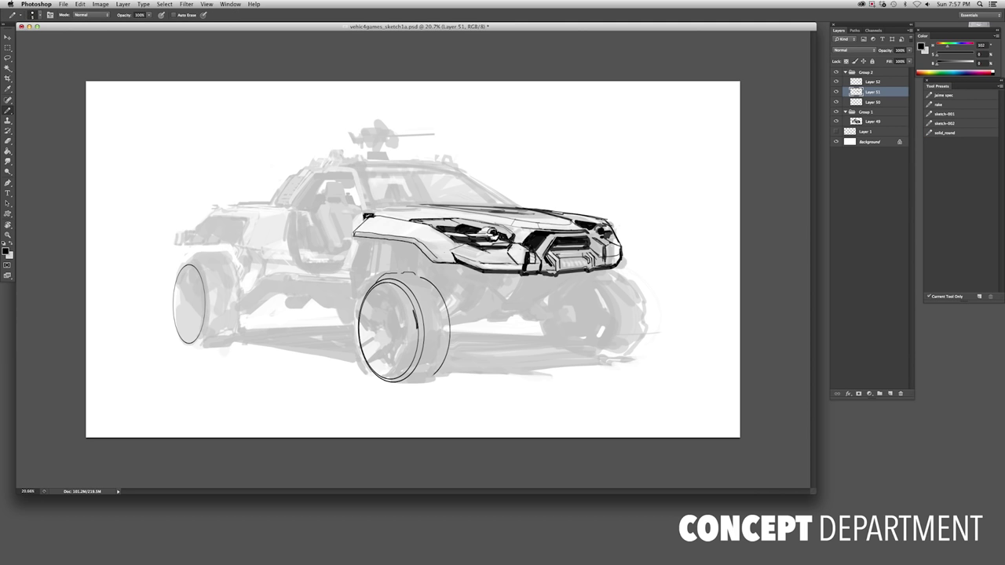
Unmirror the canvas, lasso the hood's upper edge lines and reshape them with a transform, and clear the selection
{"action": "key", "text": "super+shift+h"}
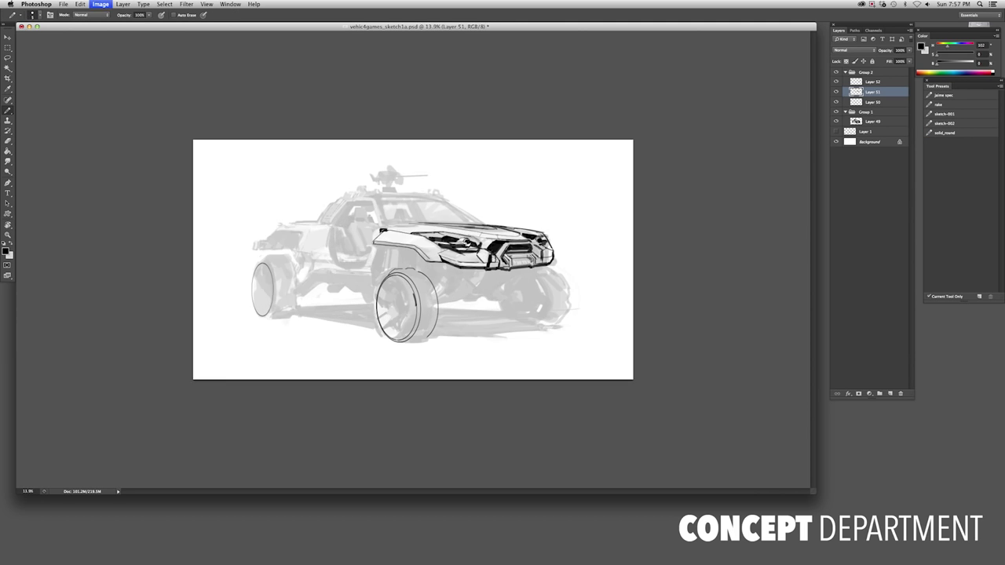
{"action": "key", "text": "l"}
{"action": "left_click_drag", "start_coordinate": [302, 204], "coordinate": [394, 209]}
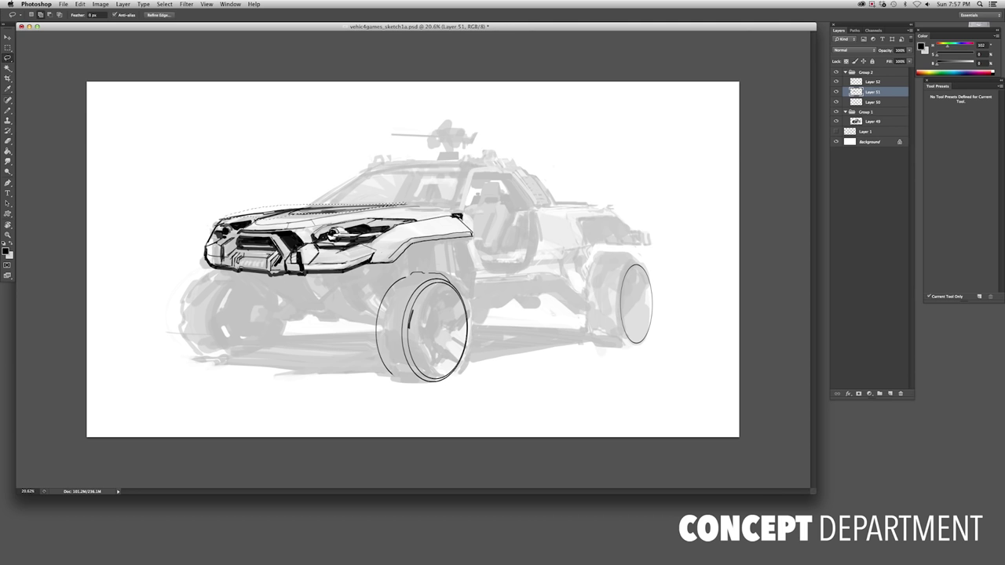
{"action": "key", "text": "super+t"}
{"action": "key", "text": "Return"}
{"action": "right_click", "coordinate": [314, 198]}
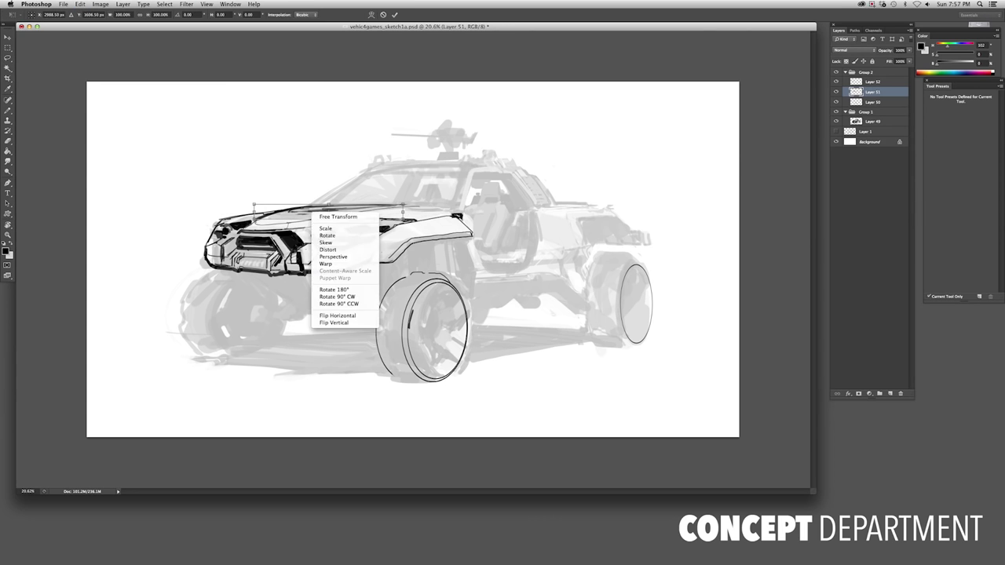
{"action": "key", "text": "Escape"}
{"action": "key", "text": "super+minus"}
{"action": "key", "text": "super+0"}
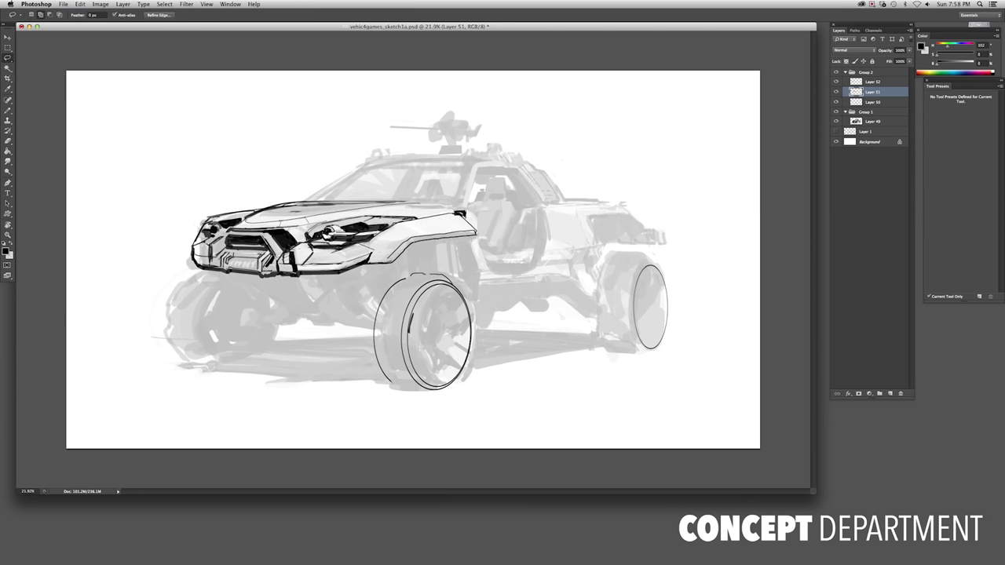
{"action": "key", "text": "b"}
{"action": "key", "text": "super+d"}
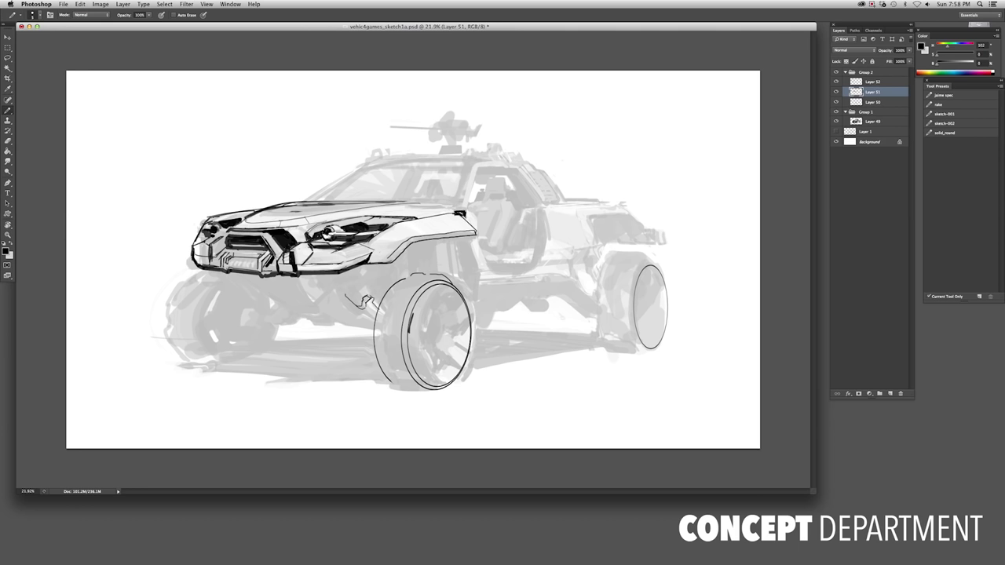
Ink the shock absorber and its lower mounting joint between the front bumper and the near front wheel
{"action": "scroll", "coordinate": [356, 324], "scroll_direction": "up", "scroll_amount": 5}
{"action": "scroll", "coordinate": [342, 283], "scroll_direction": "down", "scroll_amount": 2}
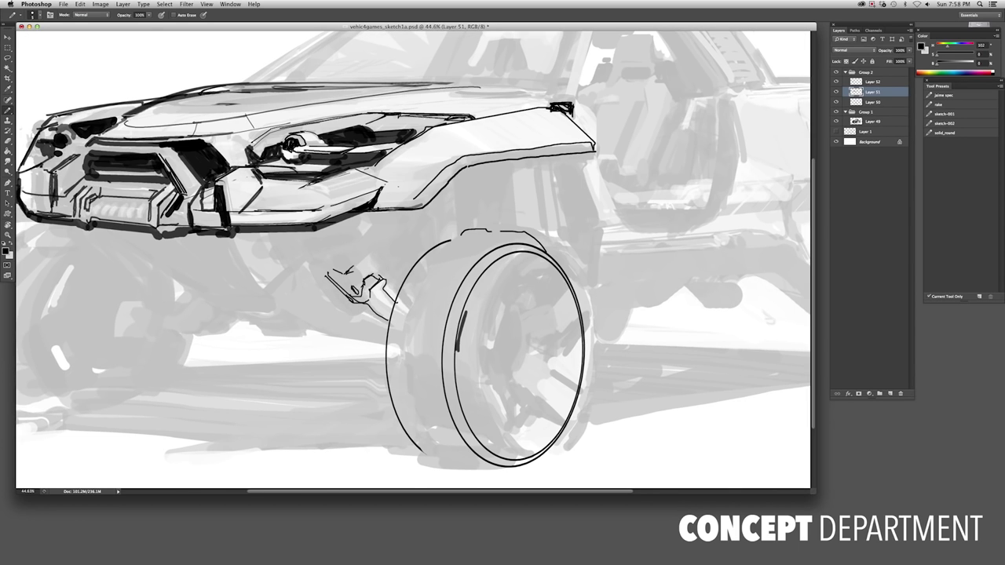
{"action": "mouse_move", "coordinate": [375, 269]}
{"action": "left_mouse_down"}
{"action": "mouse_move", "coordinate": [415, 213]}
{"action": "mouse_move", "coordinate": [443, 203]}
{"action": "left_mouse_up"}
{"action": "key", "text": "super+z"}
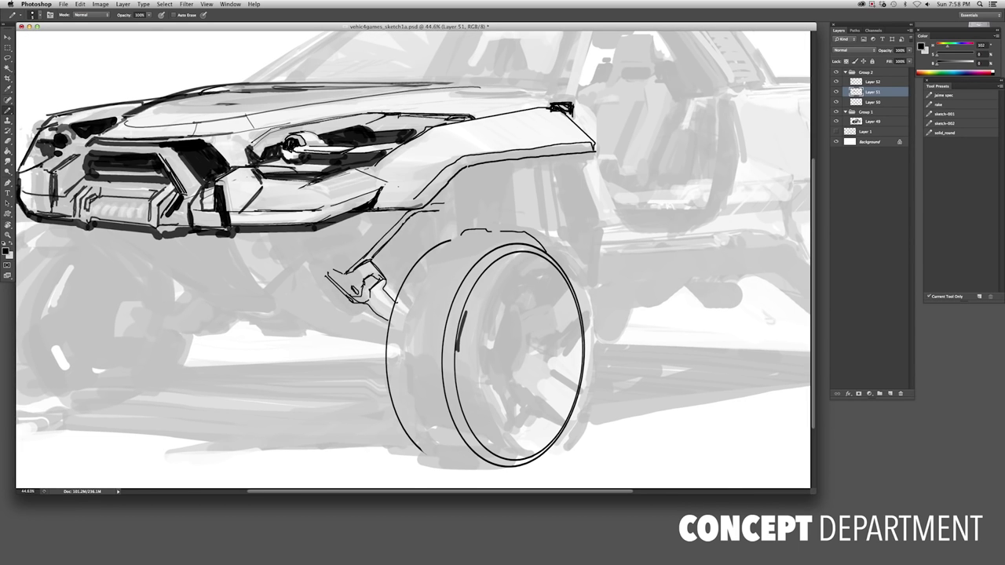
{"action": "scroll", "coordinate": [354, 279], "scroll_direction": "down", "scroll_amount": 3}
{"action": "scroll", "coordinate": [345, 275], "scroll_direction": "up", "scroll_amount": 2}
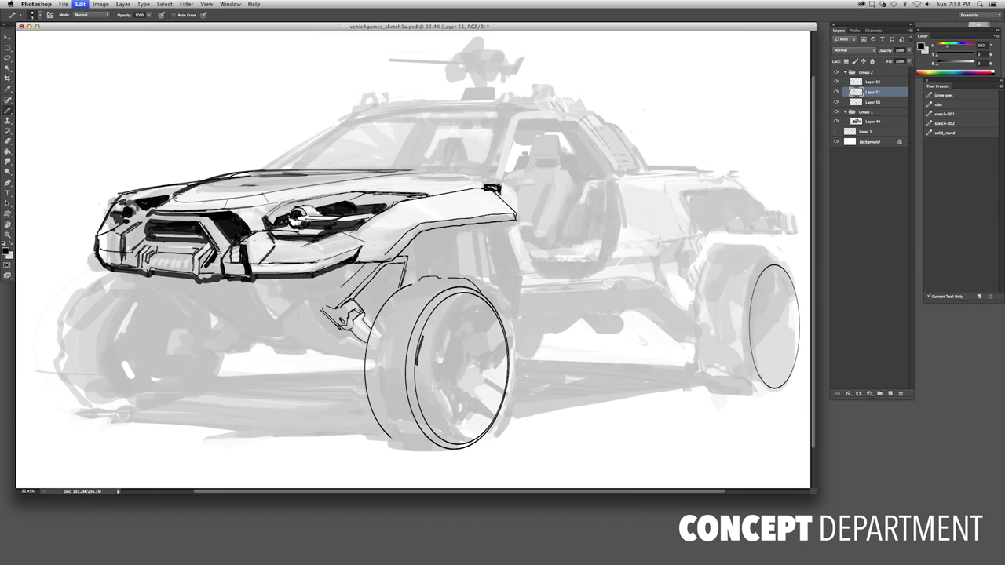
{"action": "scroll", "coordinate": [364, 284], "scroll_direction": "up", "scroll_amount": 2}
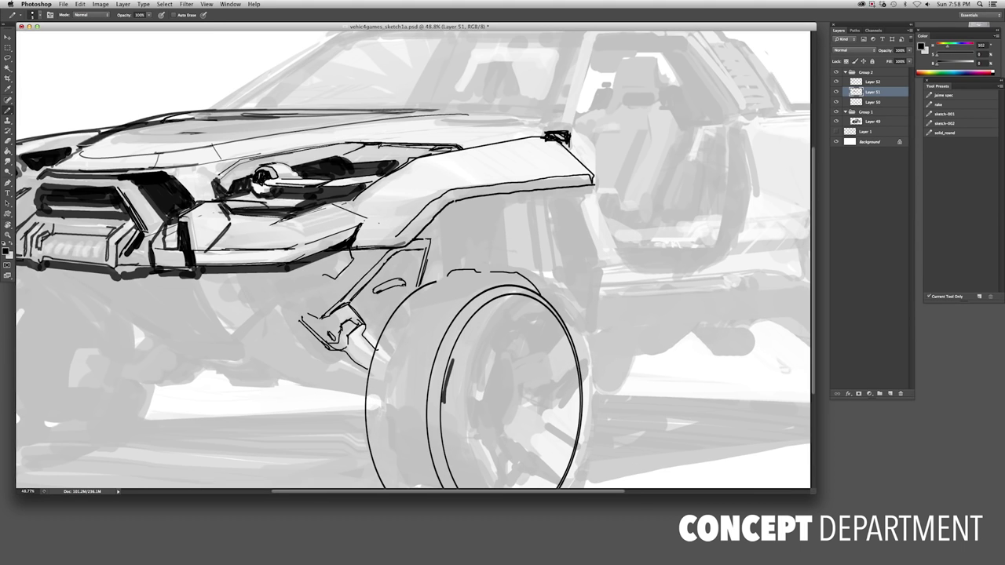
Duplicate the single coil stroke along the shock absorber to build its spring and merge the copies into one layer
{"action": "key", "text": "v"}
{"action": "mouse_move", "coordinate": [388, 286]}
{"action": "left_mouse_down"}
{"action": "mouse_move", "coordinate": [414, 286]}
{"action": "mouse_move", "coordinate": [396, 284]}
{"action": "mouse_move", "coordinate": [420, 298]}
{"action": "mouse_move", "coordinate": [403, 267]}
{"action": "mouse_move", "coordinate": [416, 294]}
{"action": "mouse_move", "coordinate": [371, 303]}
{"action": "mouse_move", "coordinate": [395, 275]}
{"action": "left_mouse_up"}
{"action": "key", "text": "l"}
{"action": "key", "text": "ctrl+j"}
{"action": "key", "text": "v"}
{"action": "scroll", "coordinate": [392, 291], "scroll_direction": "down", "scroll_amount": 1}
{"action": "key", "text": "e"}
{"action": "key", "text": "ctrl+0"}
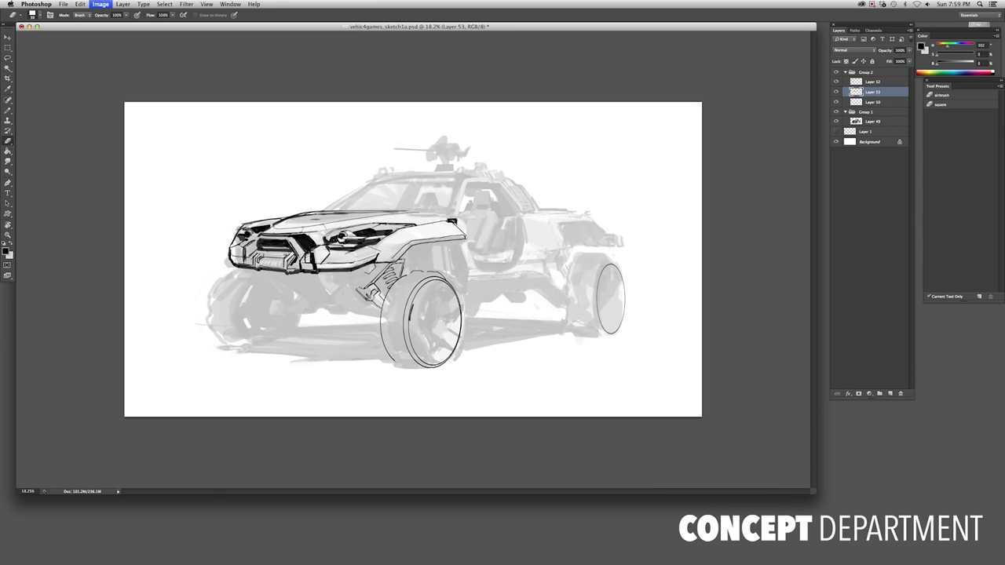
Mirror the canvas and ink the lower suspension arm with its small spring, cables and end bracket under the bumper
{"action": "key", "text": "h"}
{"action": "key", "text": "b"}
{"action": "scroll", "coordinate": [463, 312], "scroll_direction": "up", "scroll_amount": 3}
{"action": "left_click_drag", "start_coordinate": [424, 325], "coordinate": [472, 308]}
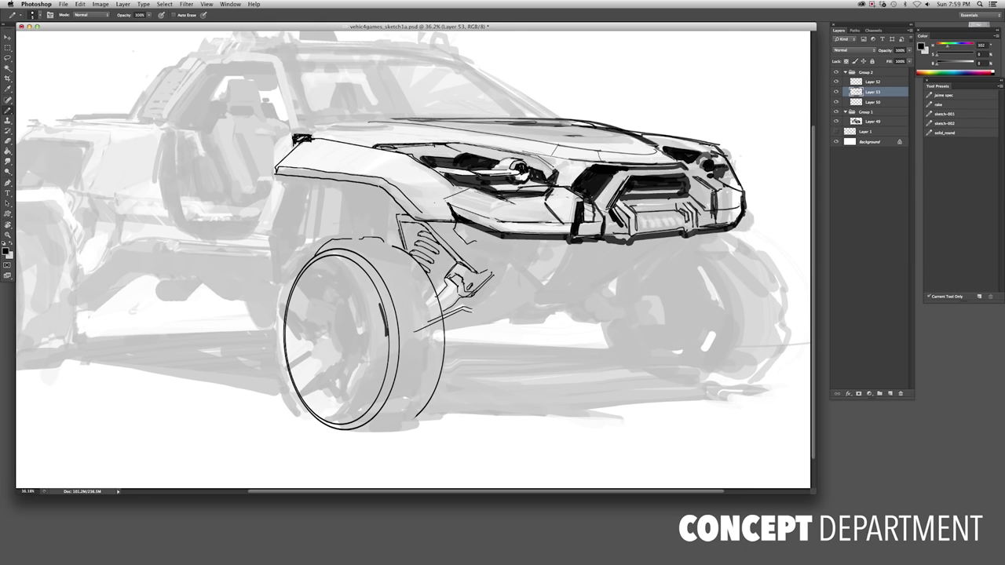
{"action": "left_click_drag", "start_coordinate": [432, 338], "coordinate": [484, 324]}
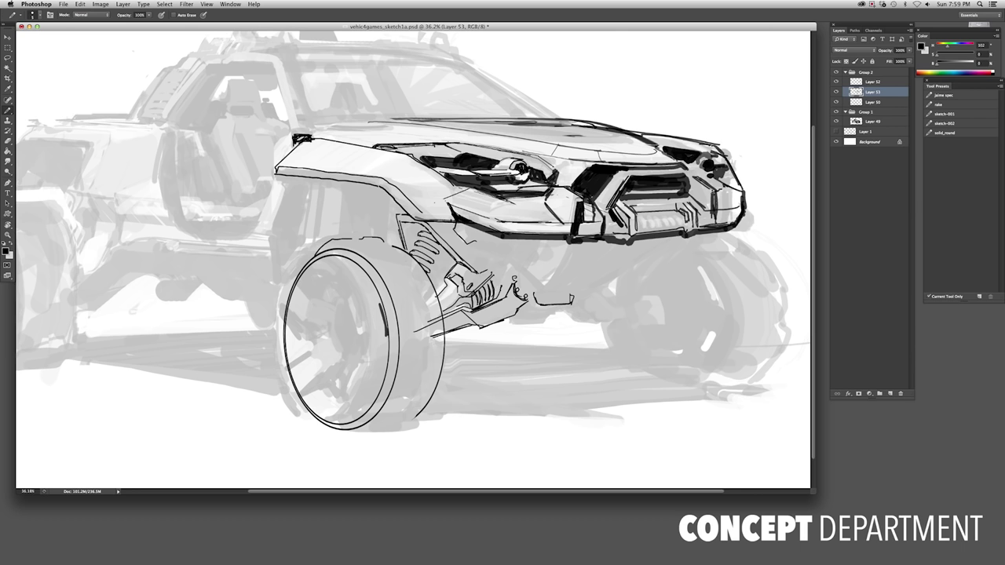
{"action": "left_click_drag", "start_coordinate": [507, 323], "coordinate": [545, 318]}
Ink the panel behind the front wheel with its vertical vents, and the hood's rear edge with an oval vent
{"action": "key", "text": "ctrl+minus"}
{"action": "key", "text": "ctrl+plus"}
{"action": "key", "text": "h"}
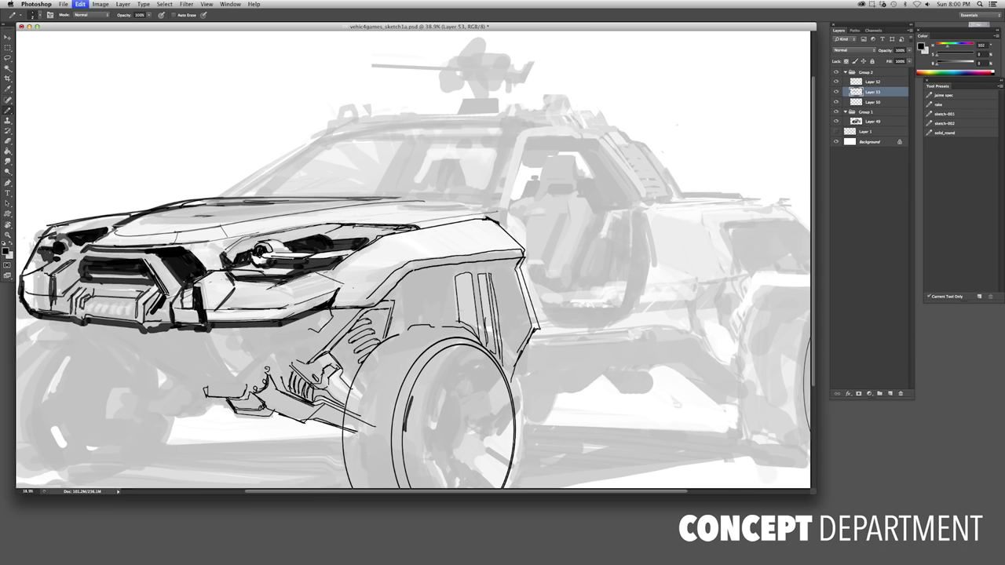
{"action": "left_click_drag", "start_coordinate": [156, 365], "coordinate": [204, 330]}
{"action": "scroll", "coordinate": [409, 259], "scroll_direction": "up", "scroll_amount": 2}
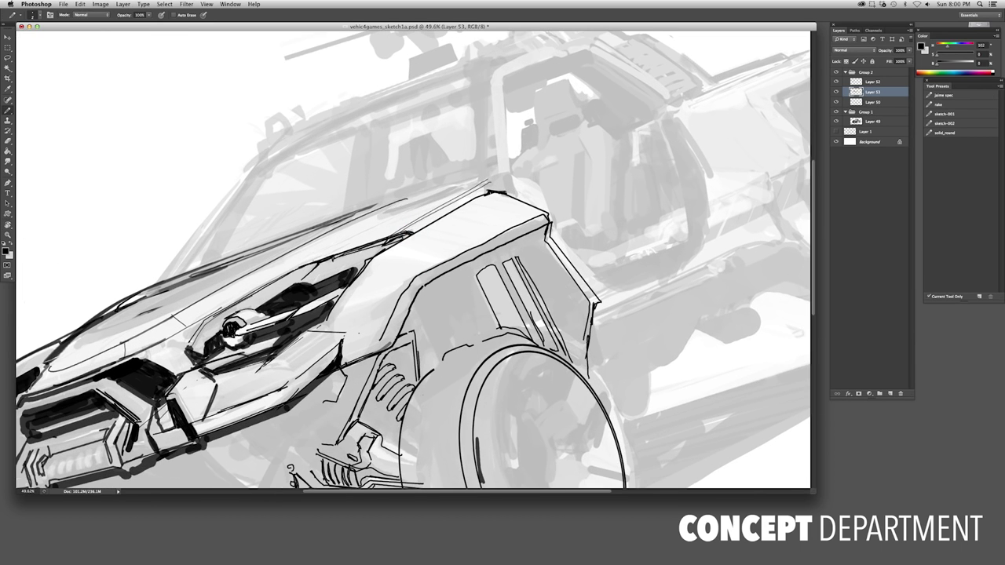
{"action": "left_click_drag", "start_coordinate": [388, 208], "coordinate": [485, 177]}
{"action": "key", "text": "Escape"}
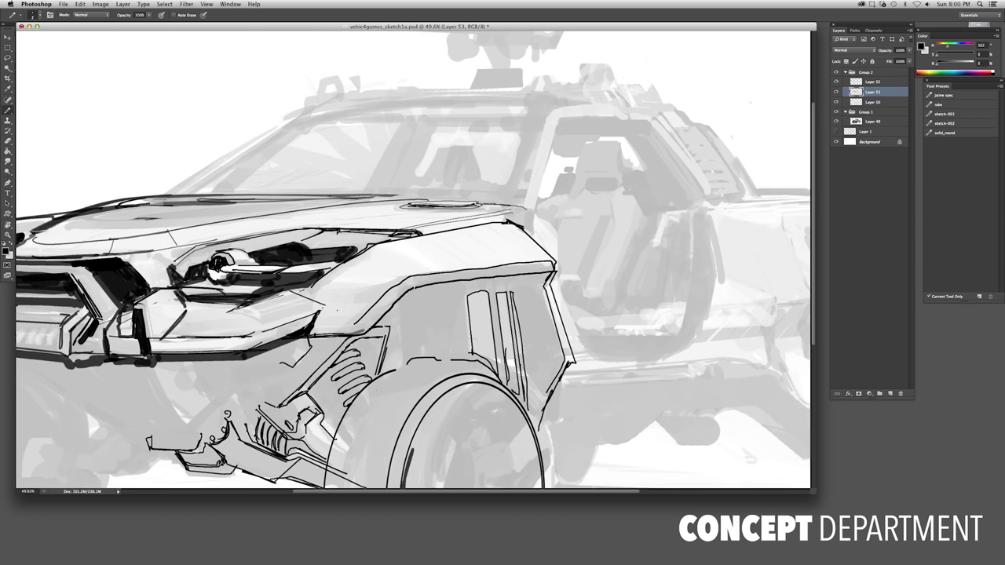
{"action": "scroll", "coordinate": [412, 259], "scroll_direction": "up", "scroll_amount": 1}
{"action": "scroll", "coordinate": [412, 259], "scroll_direction": "down", "scroll_amount": 3}
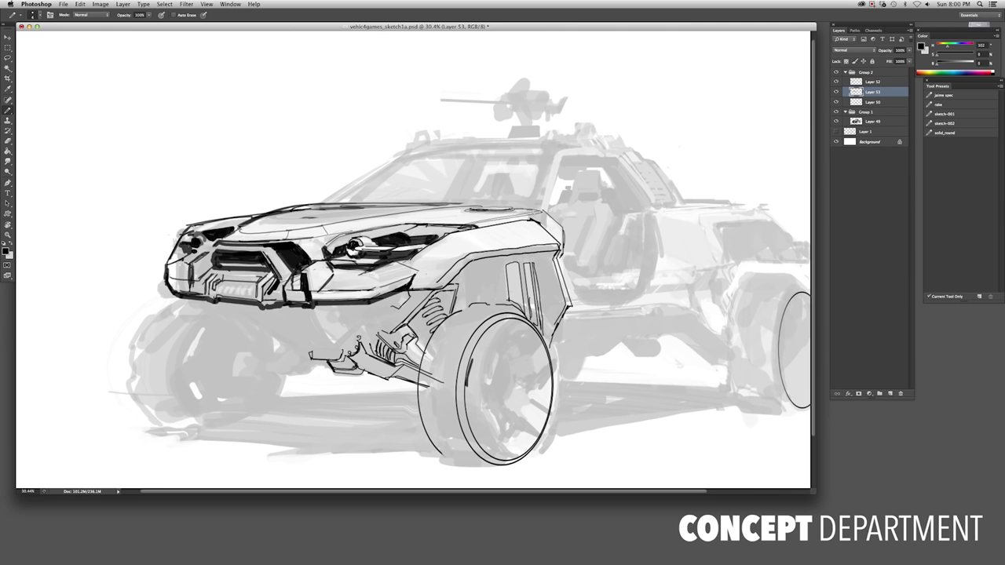
Ink a grab handle on a bolted mounting plate in the door opening and clean up its outline
{"action": "scroll", "coordinate": [213, 348], "scroll_direction": "down", "scroll_amount": 1}
{"action": "scroll", "coordinate": [213, 348], "scroll_direction": "up", "scroll_amount": 2}
{"action": "scroll", "coordinate": [213, 348], "scroll_direction": "down", "scroll_amount": 1}
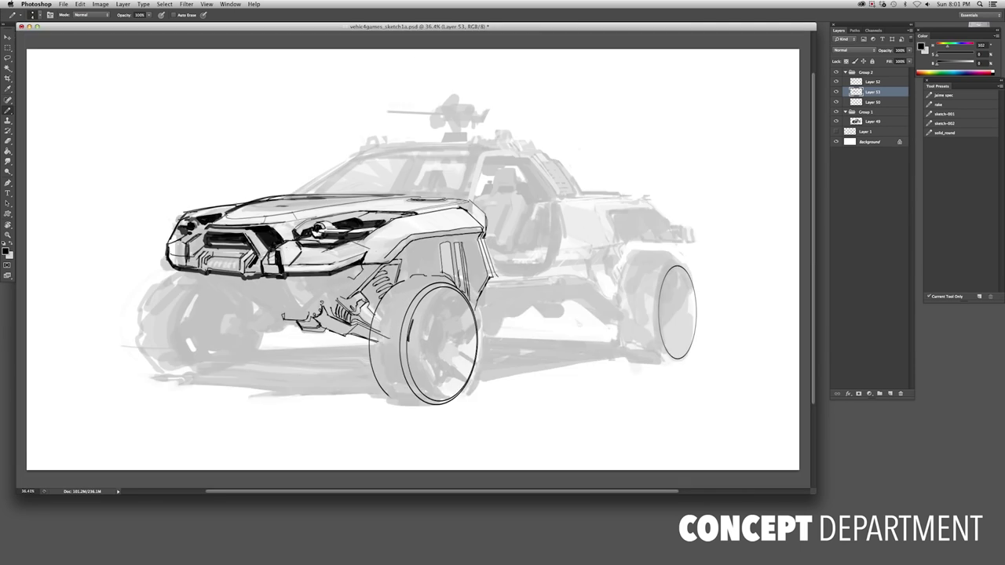
{"action": "scroll", "coordinate": [208, 349], "scroll_direction": "up", "scroll_amount": 2}
{"action": "scroll", "coordinate": [627, 231], "scroll_direction": "up", "scroll_amount": 4}
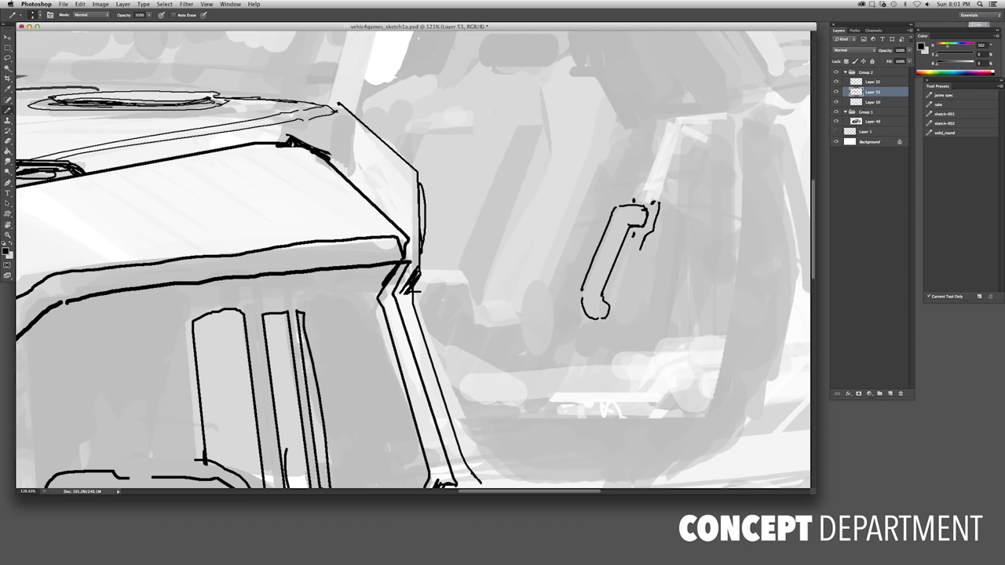
{"action": "scroll", "coordinate": [632, 206], "scroll_direction": "down", "scroll_amount": 1}
{"action": "mouse_move", "coordinate": [608, 319]}
{"action": "left_mouse_down"}
{"action": "mouse_move", "coordinate": [578, 328]}
{"action": "mouse_move", "coordinate": [629, 298]}
{"action": "mouse_move", "coordinate": [647, 236]}
{"action": "left_mouse_up"}
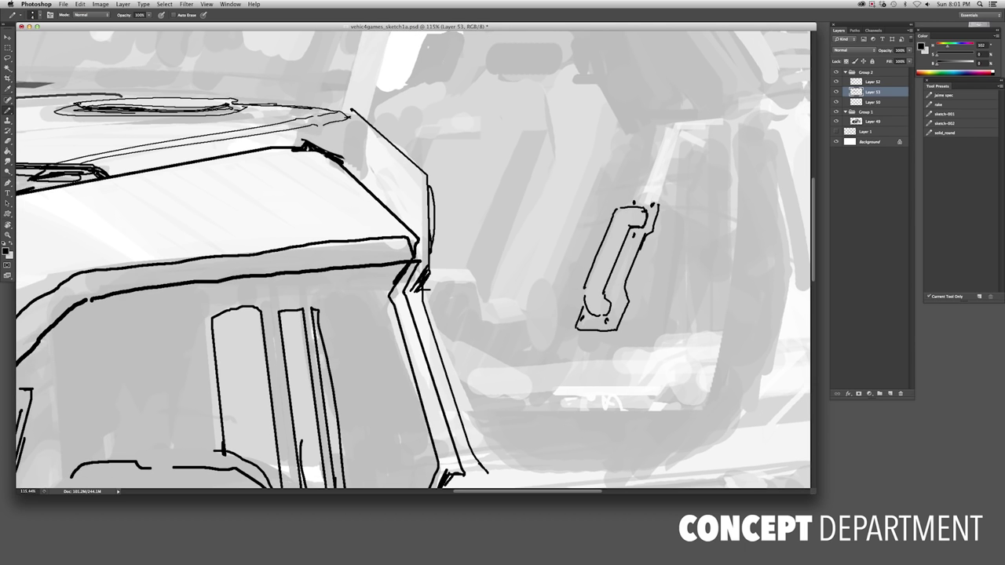
{"action": "left_click_drag", "start_coordinate": [628, 198], "coordinate": [664, 206]}
{"action": "key", "text": "e"}
{"action": "key", "text": "b"}
{"action": "scroll", "coordinate": [628, 297], "scroll_direction": "down", "scroll_amount": 5}
{"action": "scroll", "coordinate": [627, 297], "scroll_direction": "up", "scroll_amount": 2}
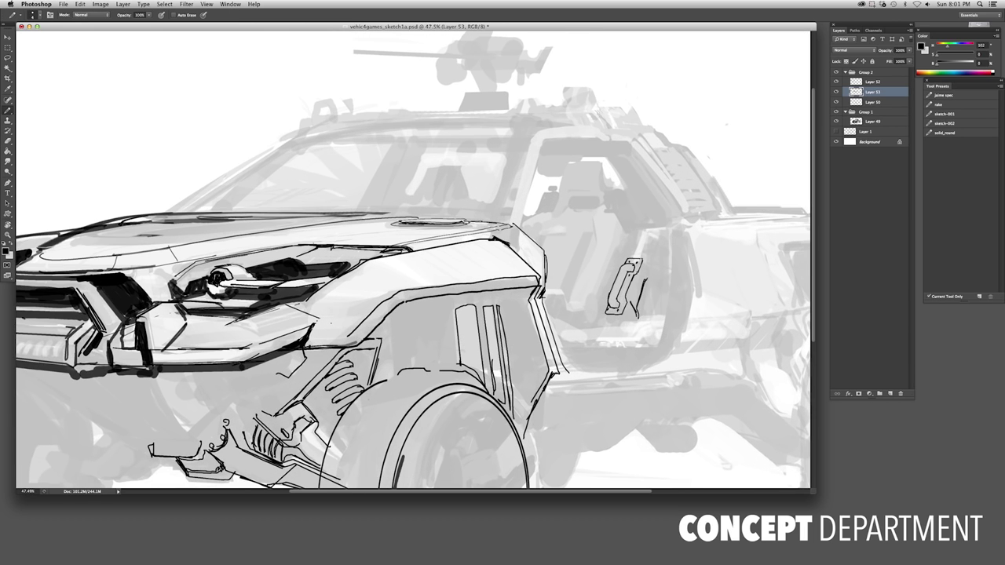
Ink the panel edge behind the grab handle and the low door sill running to the front fender, undoing strokes that miss
{"action": "key", "text": "ctrl+z"}
{"action": "left_click_drag", "start_coordinate": [649, 258], "coordinate": [636, 322]}
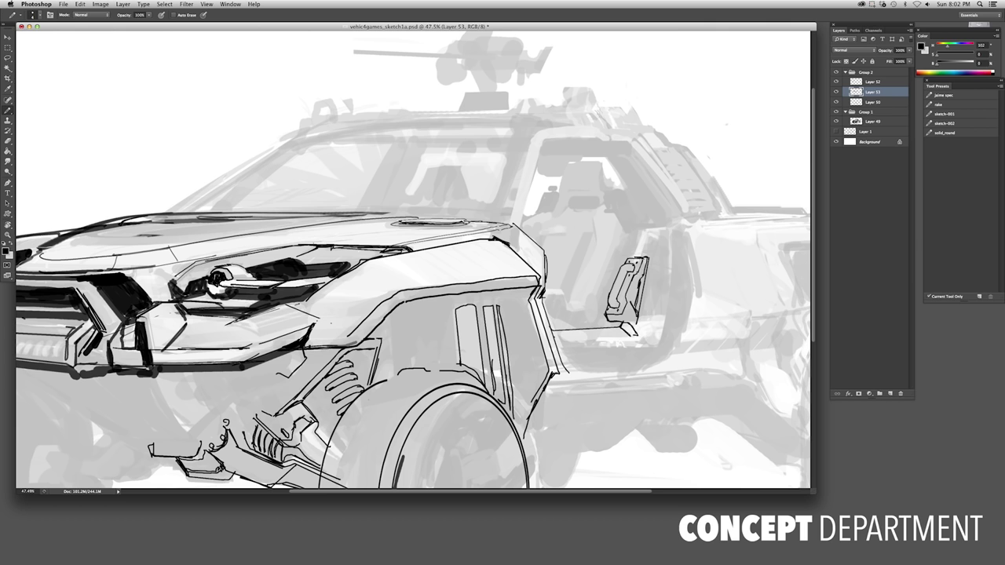
{"action": "scroll", "coordinate": [604, 338], "scroll_direction": "down", "scroll_amount": 3}
{"action": "key", "text": "ctrl+h"}
{"action": "scroll", "coordinate": [269, 286], "scroll_direction": "up", "scroll_amount": 3}
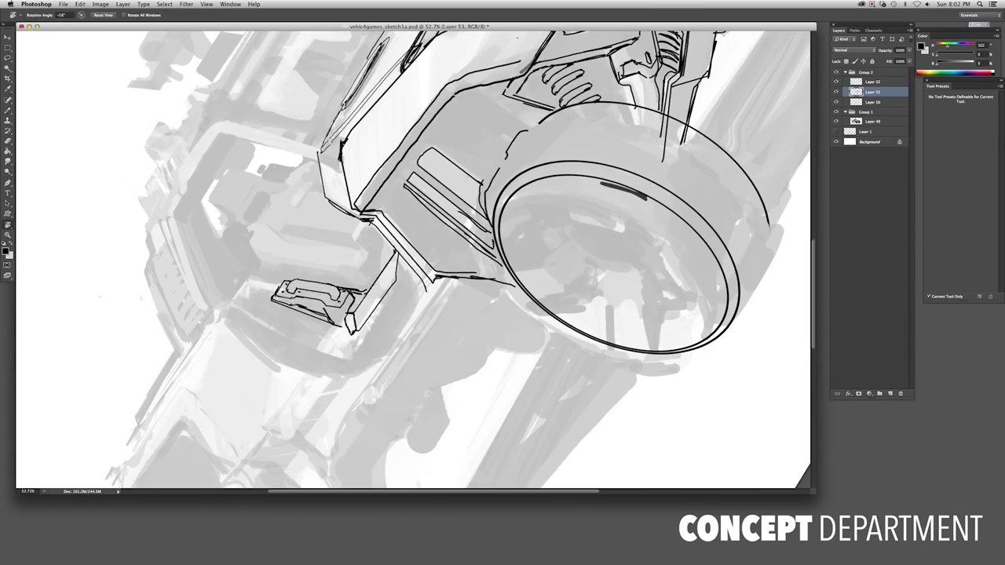
{"action": "key", "text": "ctrl+z"}
{"action": "scroll", "coordinate": [412, 259], "scroll_direction": "up", "scroll_amount": 2}
{"action": "key", "text": "ctrl+z"}
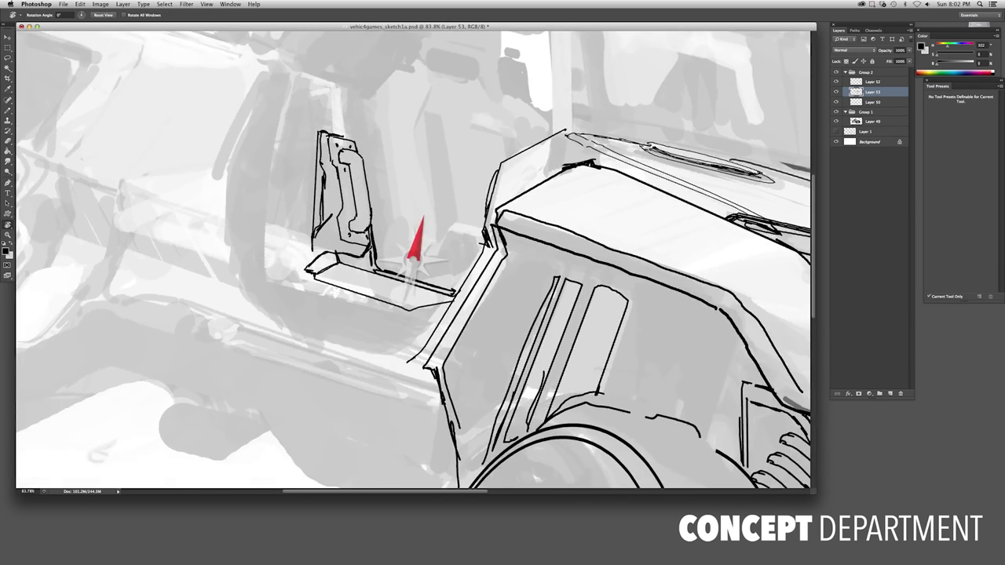
Ink the door's upper edge from the grab handle up to its rear corner, undoing stray strokes
{"action": "left_click_drag", "start_coordinate": [379, 253], "coordinate": [367, 303]}
{"action": "key", "text": "ctrl+z"}
{"action": "left_click_drag", "start_coordinate": [374, 258], "coordinate": [422, 248]}
{"action": "left_click_drag", "start_coordinate": [385, 272], "coordinate": [421, 261]}
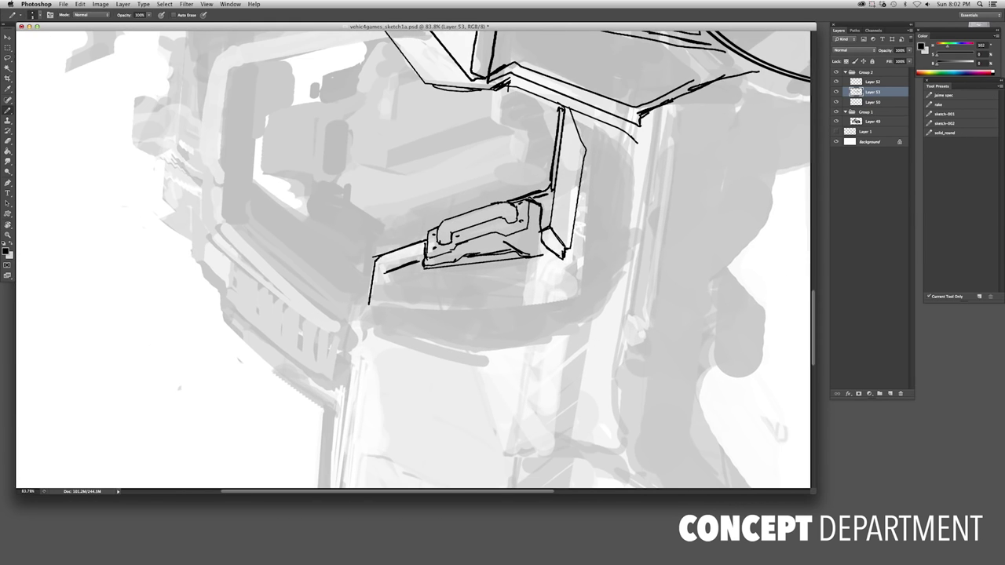
{"action": "key", "text": "Escape"}
{"action": "mouse_move", "coordinate": [349, 222]}
{"action": "left_mouse_down"}
{"action": "mouse_move", "coordinate": [377, 225]}
{"action": "mouse_move", "coordinate": [373, 206]}
{"action": "left_mouse_up"}
{"action": "scroll", "coordinate": [346, 222], "scroll_direction": "down", "scroll_amount": 3}
{"action": "key", "text": "ctrl+z"}
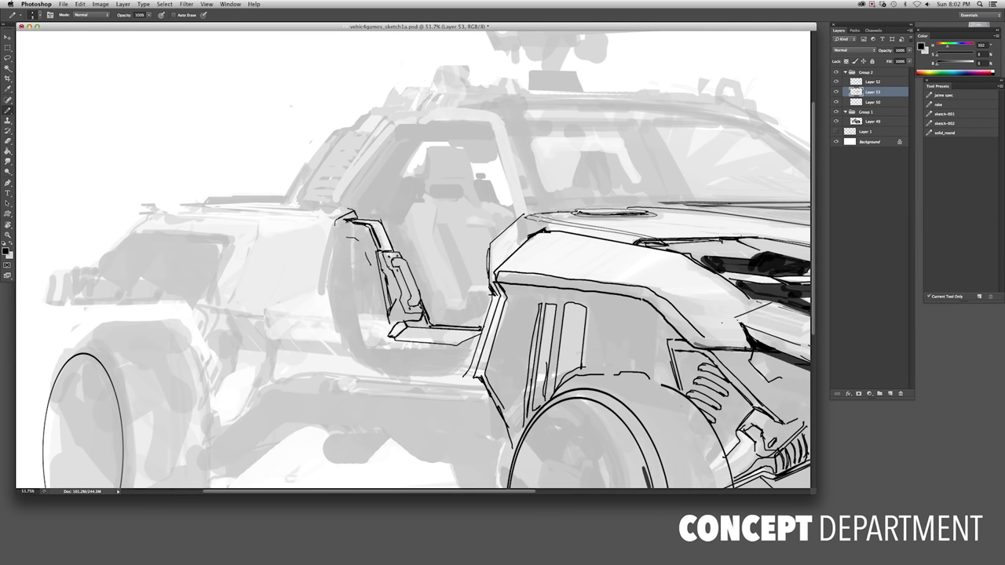
Shade the recess behind the grab handle with heavy black strokes along its curved inner edges, and mirror the view
{"action": "left_click_drag", "start_coordinate": [353, 238], "coordinate": [370, 283]}
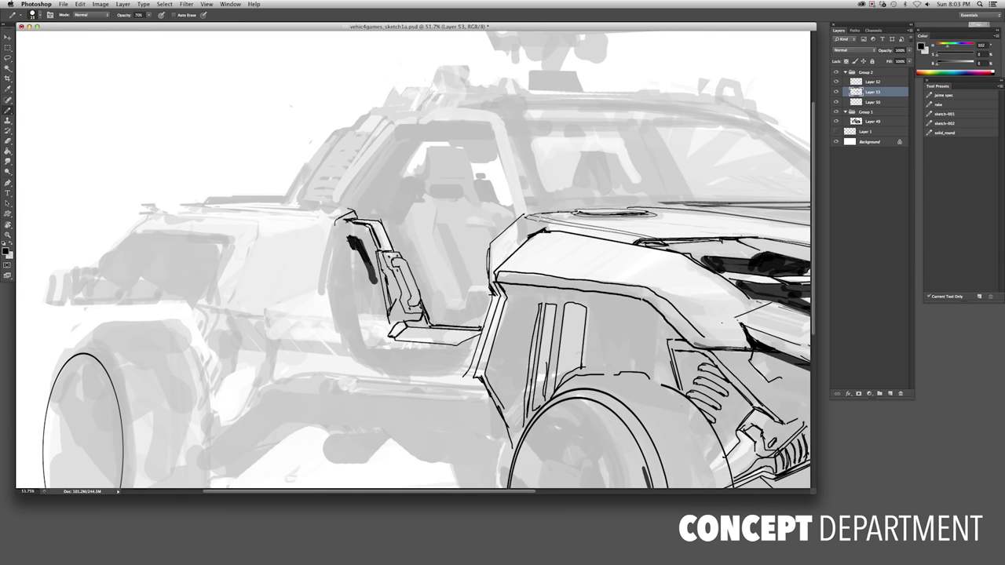
{"action": "mouse_move", "coordinate": [347, 238]}
{"action": "left_mouse_down"}
{"action": "mouse_move", "coordinate": [345, 283]}
{"action": "mouse_move", "coordinate": [366, 343]}
{"action": "left_mouse_up"}
{"action": "mouse_move", "coordinate": [355, 297]}
{"action": "left_mouse_down"}
{"action": "mouse_move", "coordinate": [360, 339]}
{"action": "mouse_move", "coordinate": [350, 261]}
{"action": "left_mouse_up"}
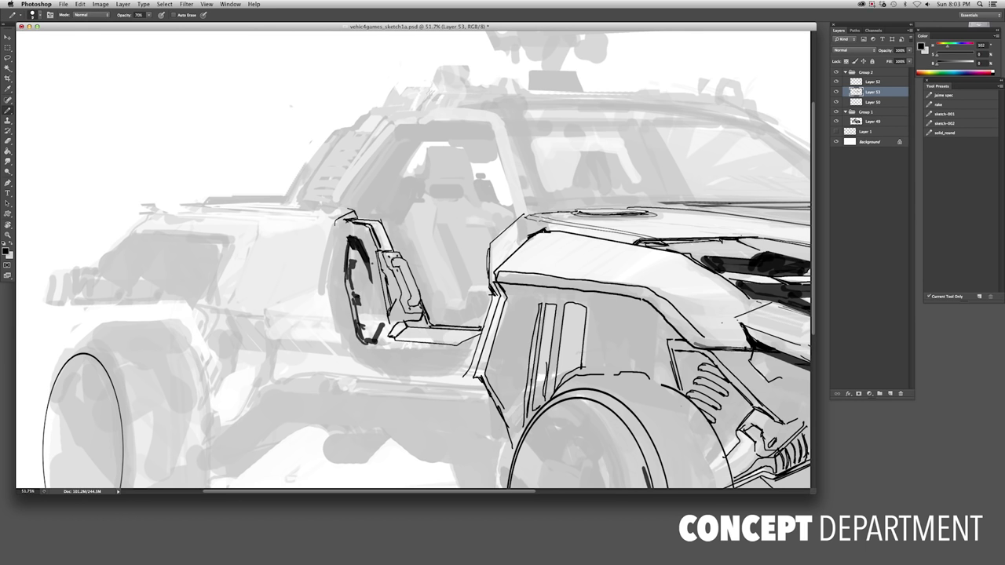
{"action": "scroll", "coordinate": [369, 299], "scroll_direction": "down", "scroll_amount": 3}
{"action": "key", "text": "ctrl+shift+h"}
{"action": "scroll", "coordinate": [290, 200], "scroll_direction": "up", "scroll_amount": 3}
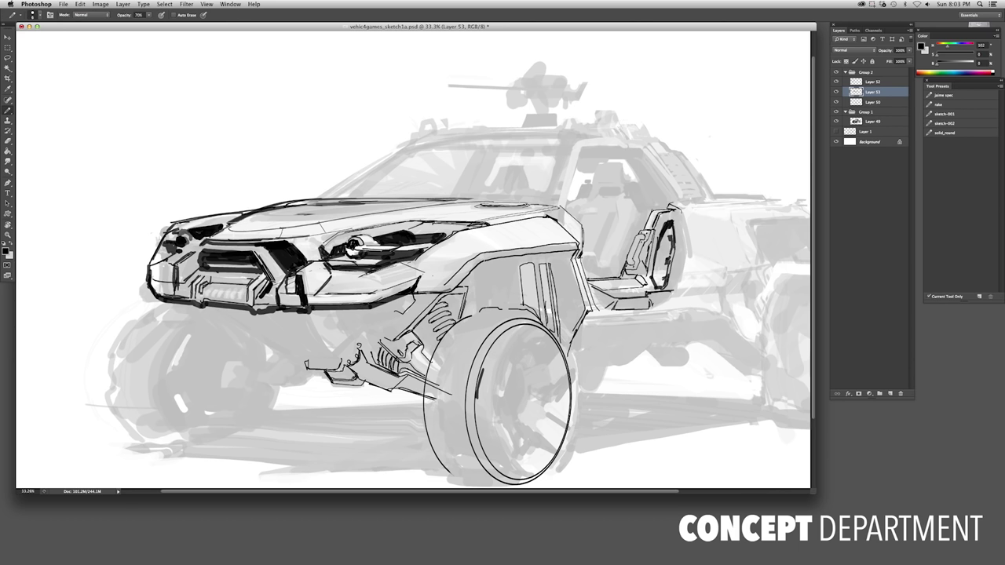
Ink the rocker panel below the door sill from front fender to rear end, with a thick black lower edge, undoing strokes that miss
{"action": "scroll", "coordinate": [664, 301], "scroll_direction": "down", "scroll_amount": 2}
{"action": "left_click_drag", "start_coordinate": [563, 307], "coordinate": [650, 292]}
{"action": "key", "text": "super+z"}
{"action": "mouse_move", "coordinate": [559, 298]}
{"action": "left_mouse_down"}
{"action": "mouse_move", "coordinate": [664, 280]}
{"action": "mouse_move", "coordinate": [664, 304]}
{"action": "mouse_move", "coordinate": [542, 302]}
{"action": "mouse_move", "coordinate": [635, 298]}
{"action": "left_mouse_up"}
{"action": "scroll", "coordinate": [660, 302], "scroll_direction": "down", "scroll_amount": 2}
{"action": "scroll", "coordinate": [660, 302], "scroll_direction": "up", "scroll_amount": 3}
{"action": "key", "text": "e"}
{"action": "key", "text": "b"}
{"action": "key", "text": "super+z"}
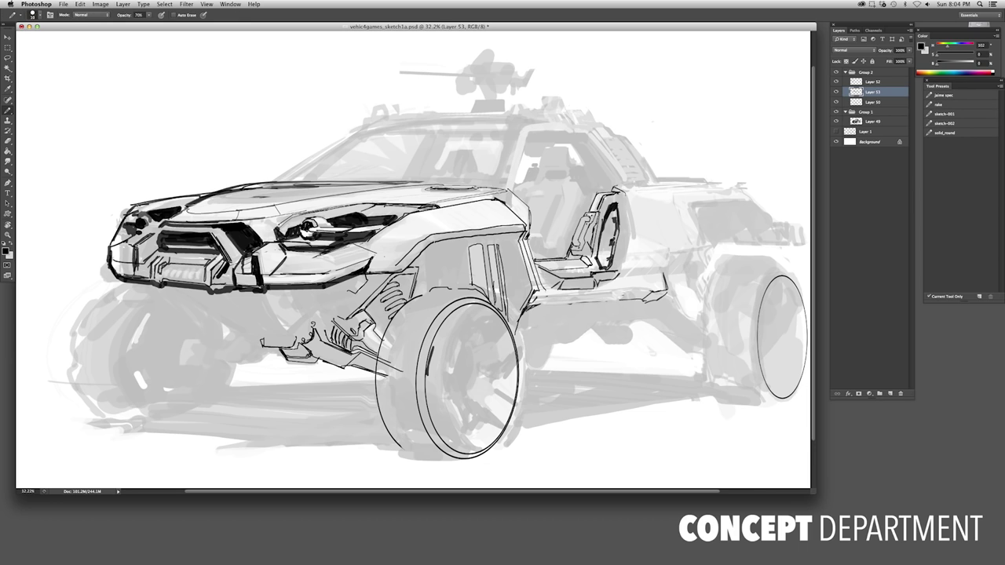
{"action": "left_click_drag", "start_coordinate": [513, 316], "coordinate": [668, 295]}
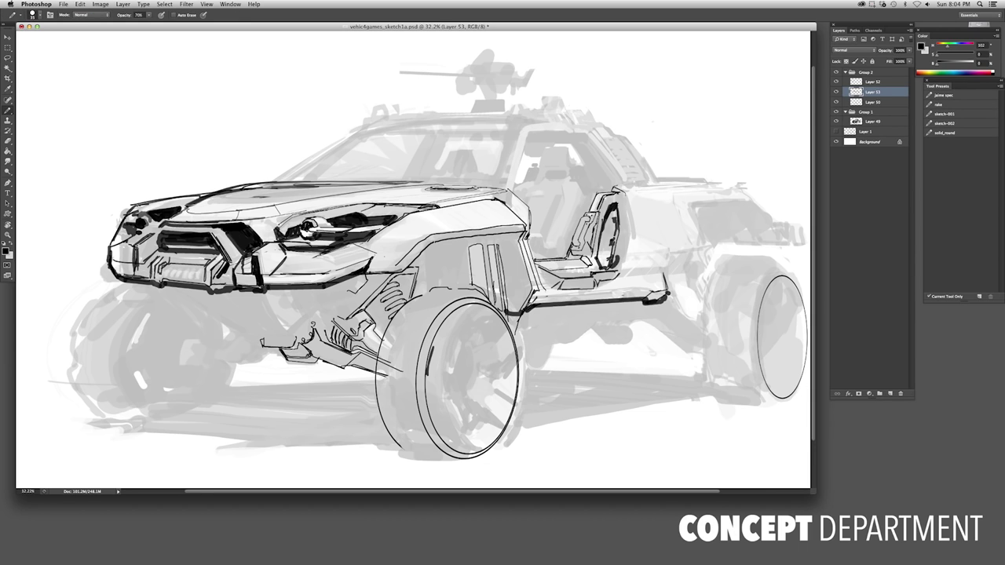
Ink the faceted crease lines behind the door opening and the outline of the rear side panel with its recess
{"action": "mouse_move", "coordinate": [619, 259]}
{"action": "left_mouse_down"}
{"action": "mouse_move", "coordinate": [620, 200]}
{"action": "mouse_move", "coordinate": [629, 267]}
{"action": "left_mouse_up"}
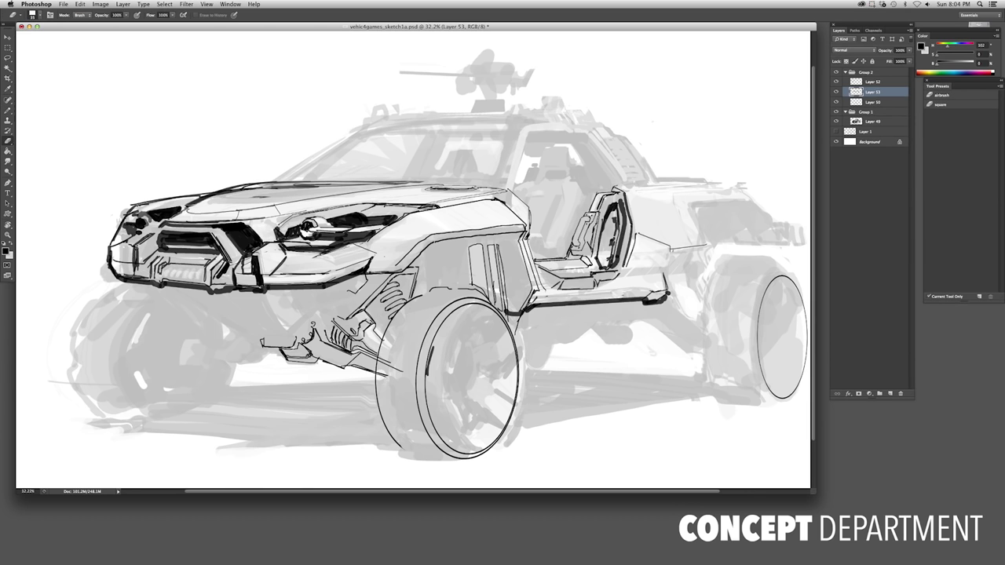
{"action": "scroll", "coordinate": [413, 259], "scroll_direction": "down", "scroll_amount": 1}
{"action": "key", "text": "super+shift+h"}
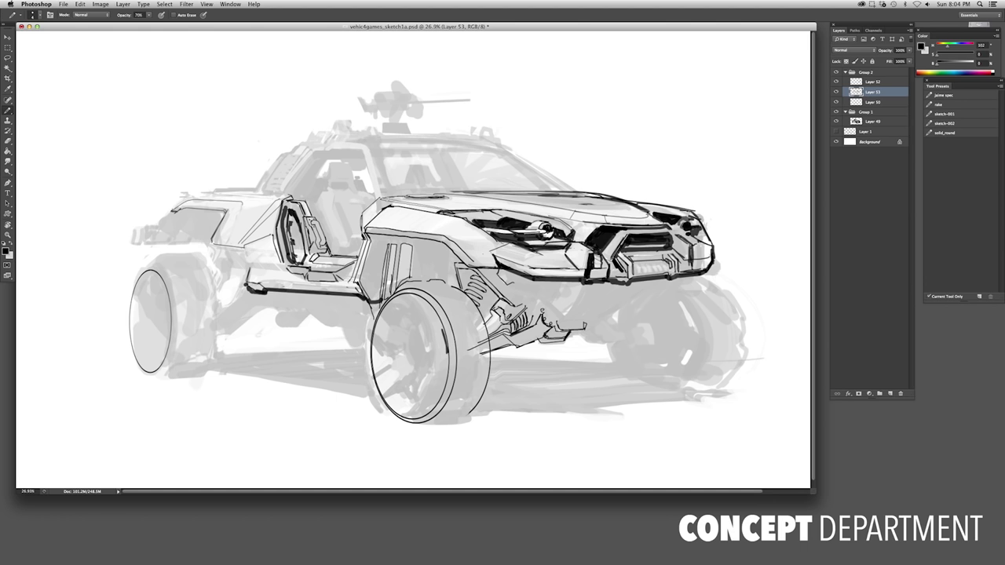
{"action": "scroll", "coordinate": [180, 231], "scroll_direction": "down", "scroll_amount": 1}
{"action": "scroll", "coordinate": [180, 231], "scroll_direction": "up", "scroll_amount": 4}
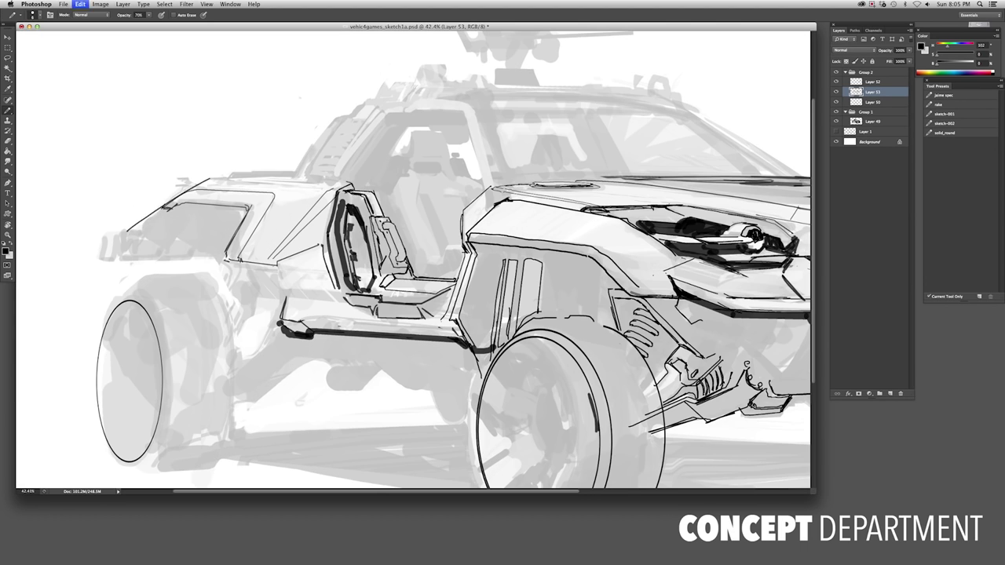
Ink the rear deck's top edge with a black strip, and finish the side recess with its curved handle and tail-end block
{"action": "left_click_drag", "start_coordinate": [206, 182], "coordinate": [330, 179]}
{"action": "key", "text": "super+z"}
{"action": "left_click_drag", "start_coordinate": [252, 180], "coordinate": [299, 175]}
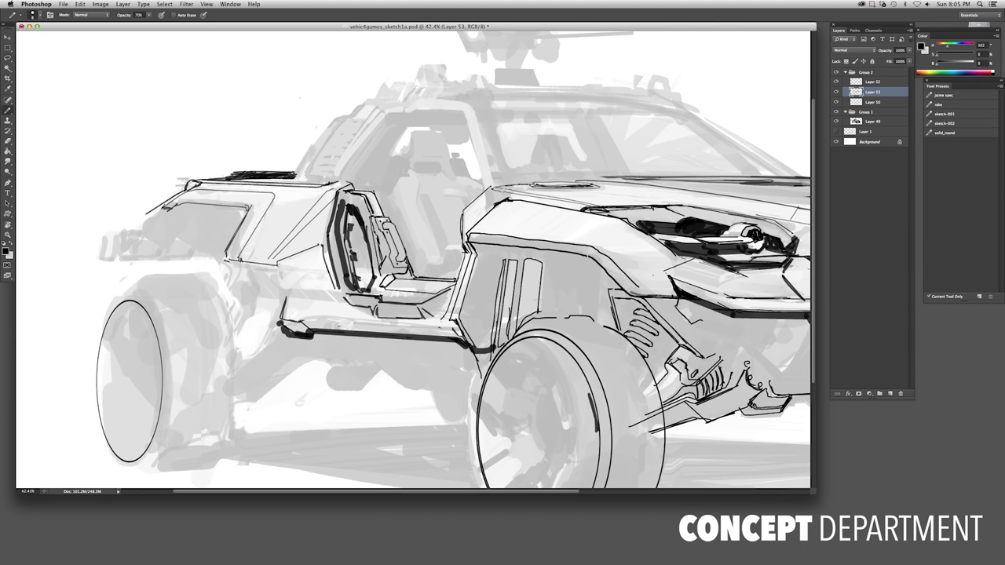
{"action": "scroll", "coordinate": [248, 216], "scroll_direction": "down", "scroll_amount": 1}
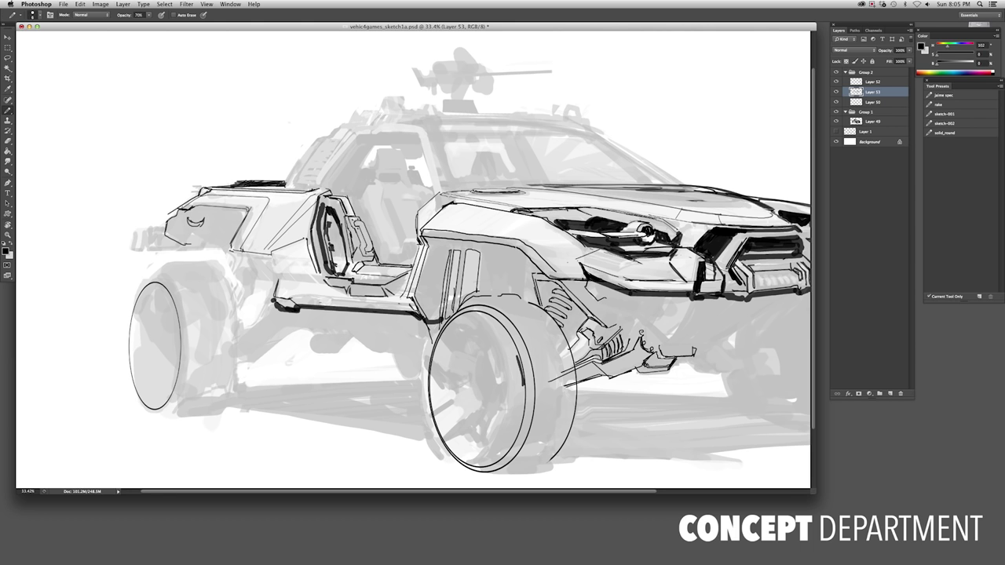
{"action": "scroll", "coordinate": [209, 222], "scroll_direction": "down", "scroll_amount": 2}
{"action": "scroll", "coordinate": [158, 248], "scroll_direction": "up", "scroll_amount": 3}
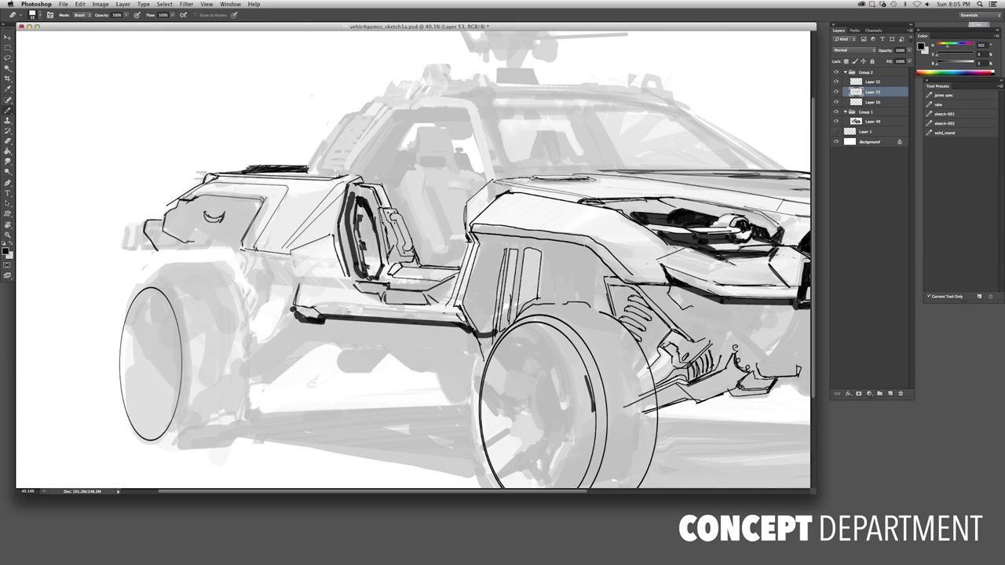
{"action": "left_click_drag", "start_coordinate": [214, 243], "coordinate": [160, 250]}
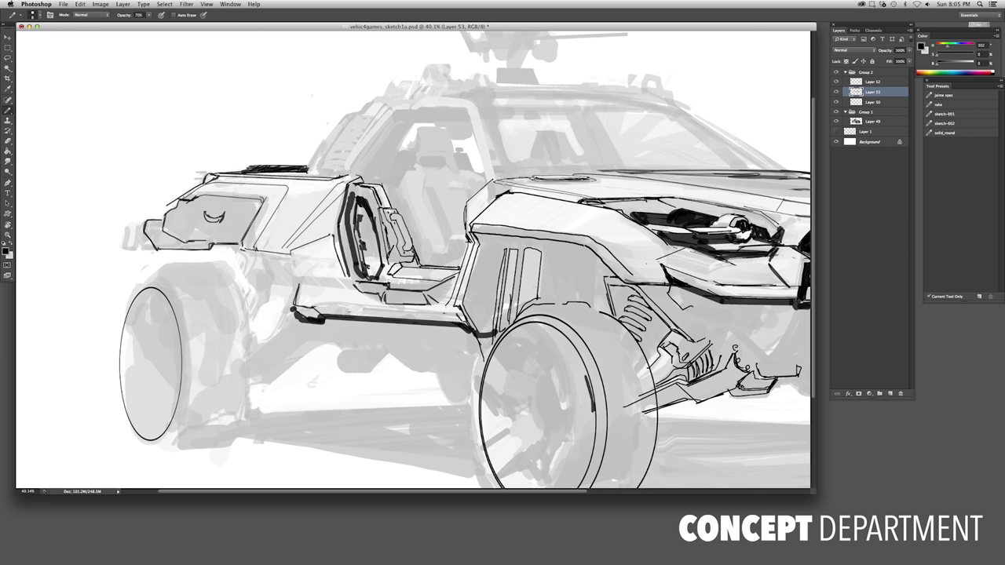
{"action": "scroll", "coordinate": [412, 259], "scroll_direction": "down", "scroll_amount": 3}
{"action": "key", "text": "super+shift+h"}
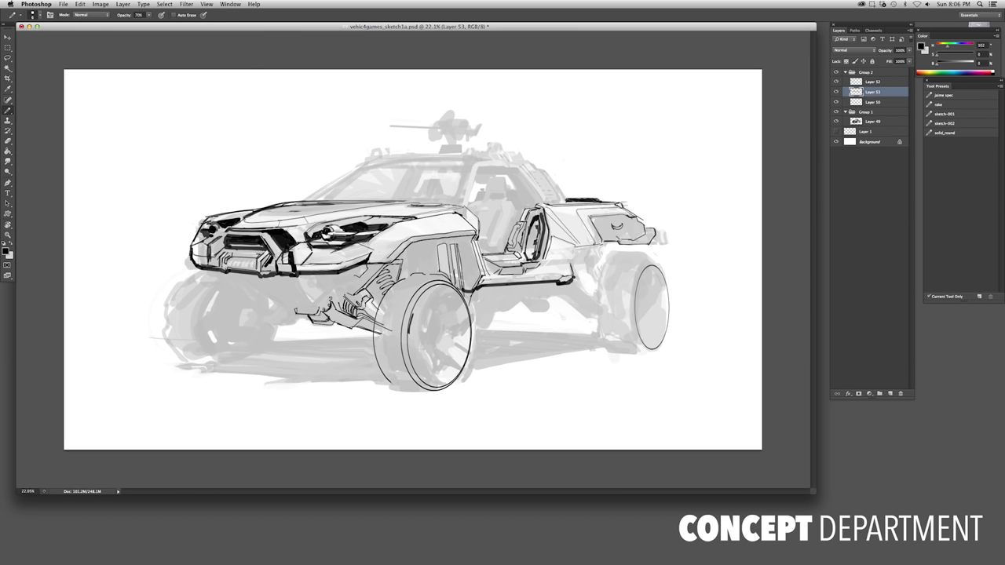
Add a new layer and ink the windshield frame along the roof edge and down both front pillars, redoing the sloping far pillar
{"action": "scroll", "coordinate": [332, 289], "scroll_direction": "down", "scroll_amount": 2}
{"action": "scroll", "coordinate": [332, 289], "scroll_direction": "up", "scroll_amount": 3}
{"action": "scroll", "coordinate": [333, 289], "scroll_direction": "down", "scroll_amount": 3}
{"action": "scroll", "coordinate": [352, 281], "scroll_direction": "up", "scroll_amount": 2}
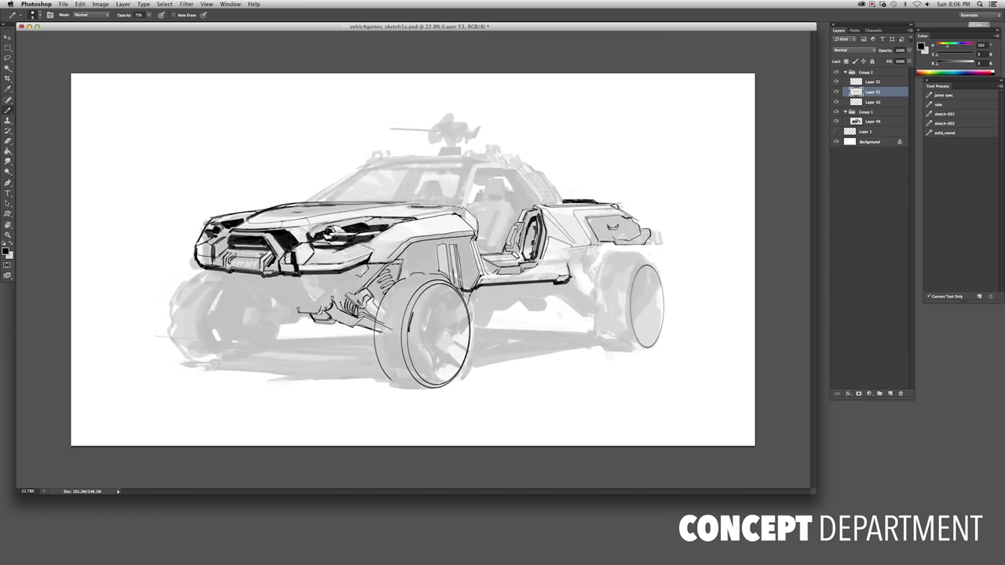
{"action": "scroll", "coordinate": [440, 196], "scroll_direction": "up", "scroll_amount": 2}
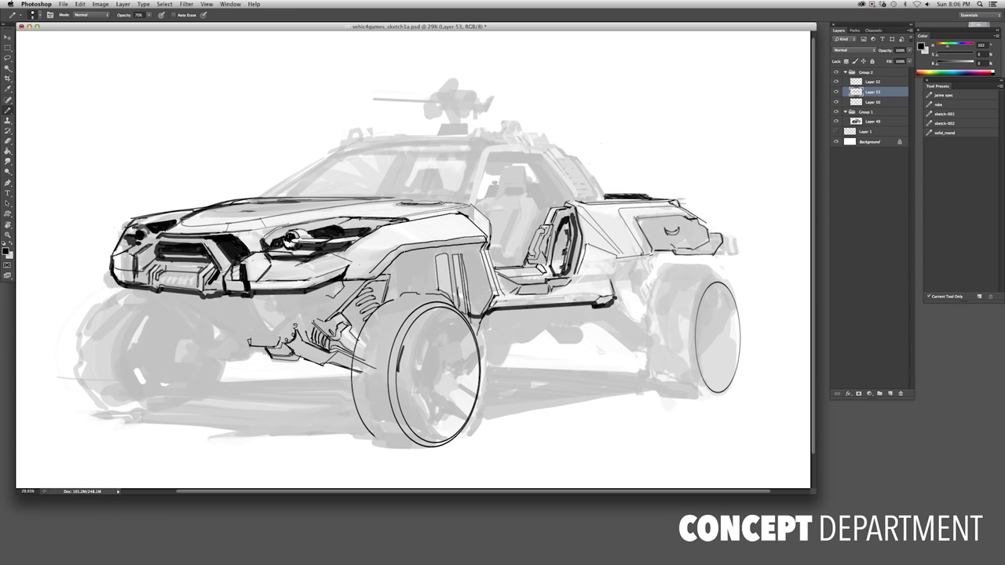
{"action": "left_click", "coordinate": [891, 394]}
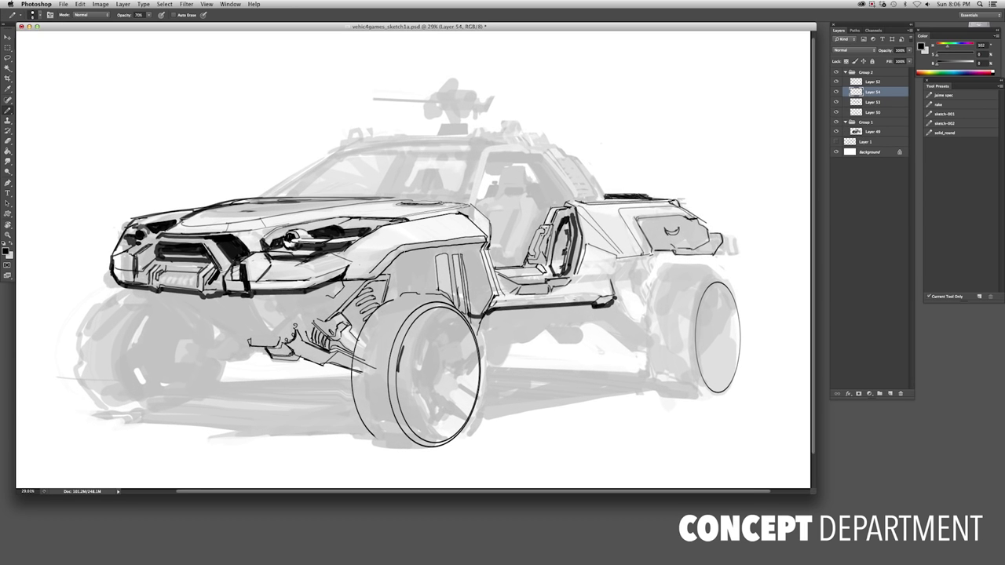
{"action": "left_click_drag", "start_coordinate": [471, 162], "coordinate": [464, 202]}
{"action": "left_click_drag", "start_coordinate": [353, 144], "coordinate": [483, 138]}
{"action": "left_click_drag", "start_coordinate": [267, 197], "coordinate": [358, 141]}
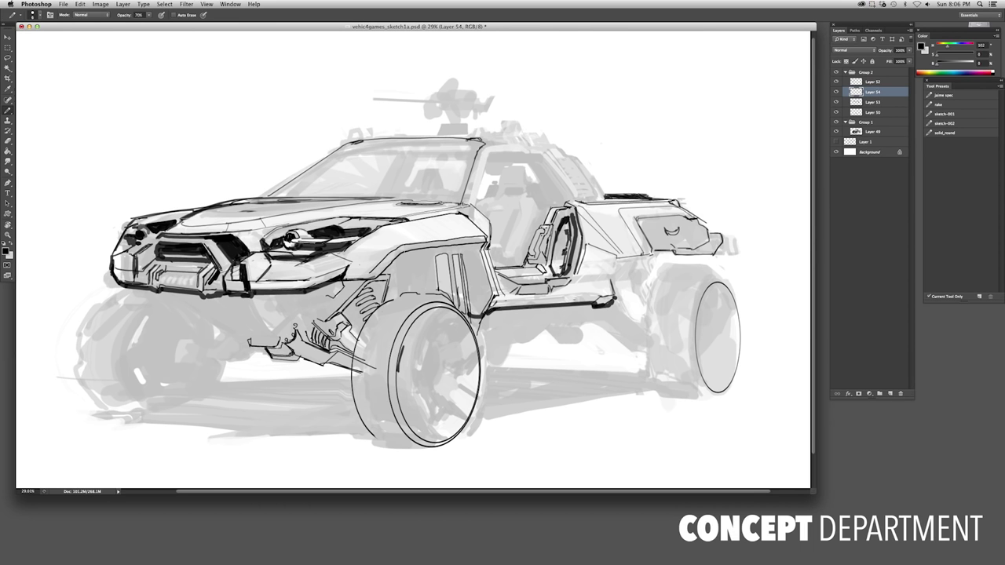
{"action": "key", "text": "super+z"}
{"action": "left_click_drag", "start_coordinate": [267, 197], "coordinate": [341, 148]}
Ink the door opening's sloped rear edge and fill a lassoed band under the roof with solid black in the mirrored full-screen view
{"action": "key", "text": "super+minus"}
{"action": "key", "text": "h"}
{"action": "key", "text": "super+0"}
{"action": "key", "text": "f"}
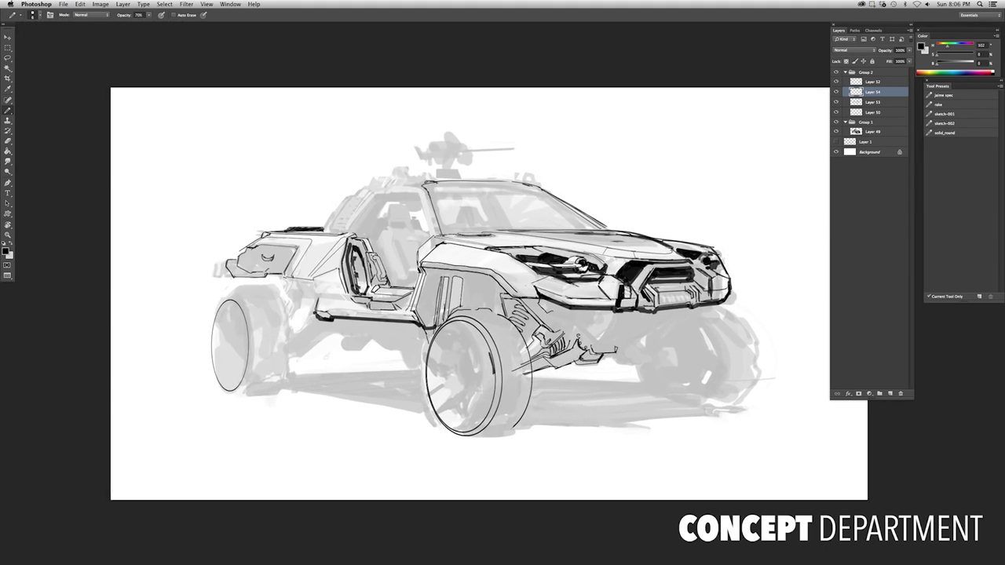
{"action": "key", "text": "super+equal"}
{"action": "key", "text": "l"}
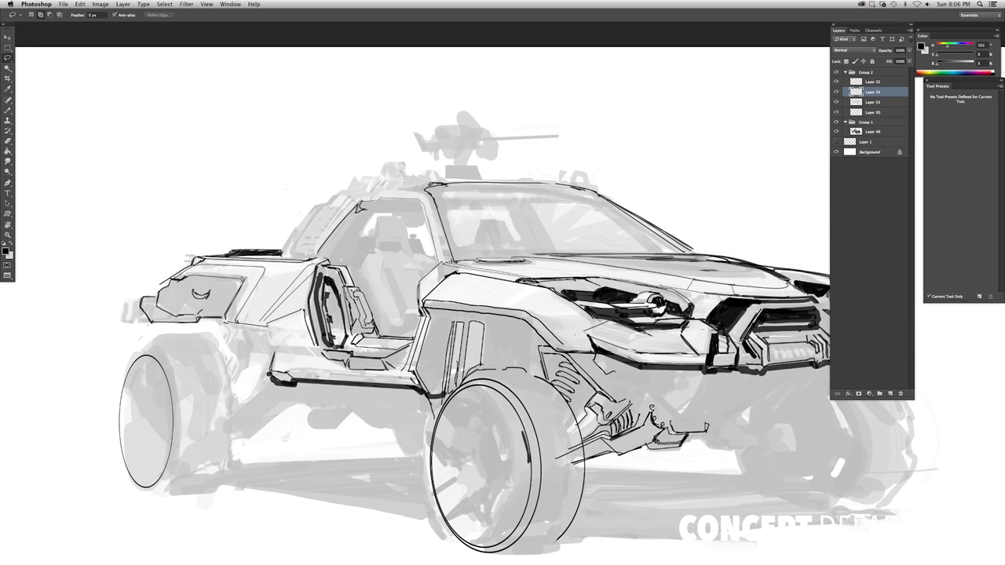
{"action": "key", "text": "alt+BackSpace"}
{"action": "key", "text": "b"}
{"action": "scroll", "coordinate": [503, 314], "scroll_direction": "up", "scroll_amount": 1}
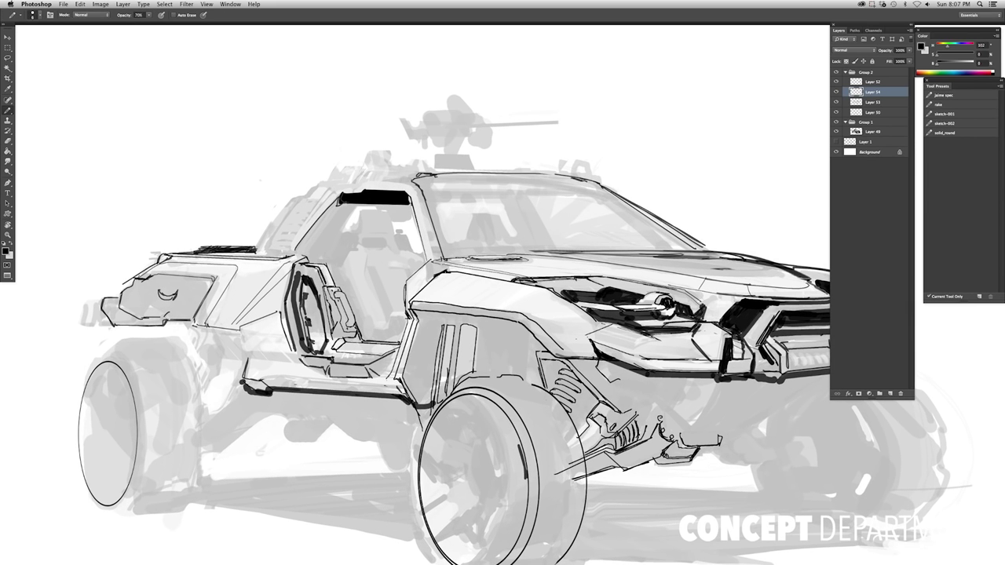
Ink the seat's backrest with its side bolsters and inner cushion lines, and the dark-edged slot below the headrest
{"action": "scroll", "coordinate": [502, 314], "scroll_direction": "down", "scroll_amount": 2}
{"action": "scroll", "coordinate": [502, 314], "scroll_direction": "right", "scroll_amount": 1}
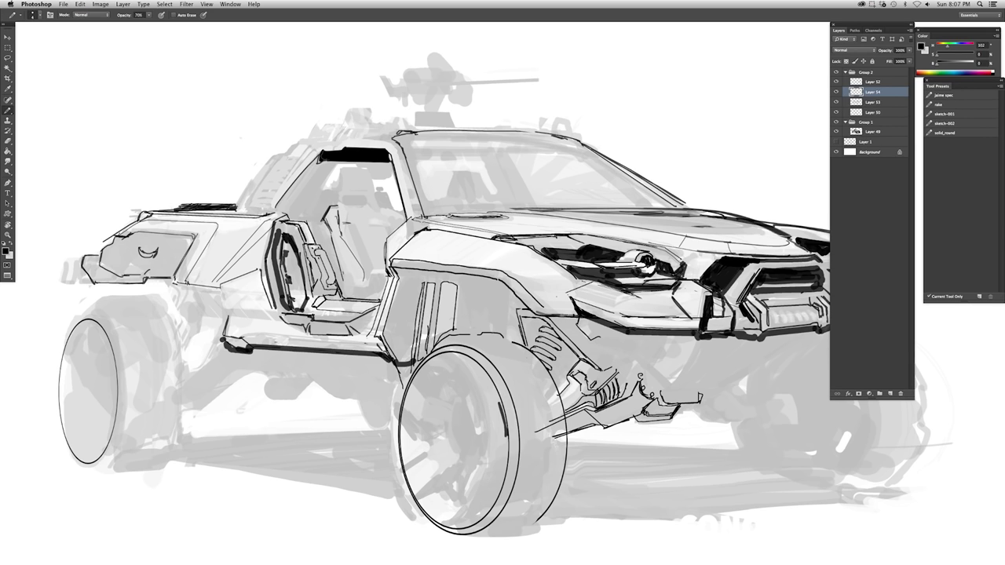
{"action": "key", "text": "super+z"}
{"action": "scroll", "coordinate": [337, 207], "scroll_direction": "up", "scroll_amount": 5}
{"action": "mouse_move", "coordinate": [360, 205]}
{"action": "left_mouse_down"}
{"action": "mouse_move", "coordinate": [432, 224]}
{"action": "mouse_move", "coordinate": [424, 173]}
{"action": "left_mouse_up"}
{"action": "key", "text": "bracketright"}
{"action": "left_click_drag", "start_coordinate": [357, 180], "coordinate": [420, 178]}
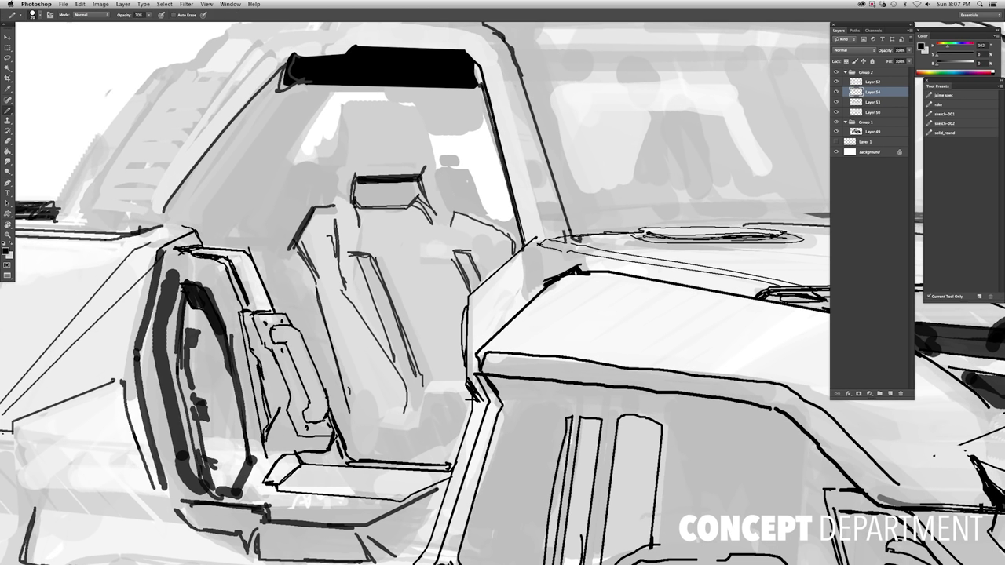
{"action": "left_click", "coordinate": [356, 200]}
{"action": "left_click_drag", "start_coordinate": [357, 189], "coordinate": [421, 186]}
{"action": "scroll", "coordinate": [393, 220], "scroll_direction": "down", "scroll_amount": 1}
Ink the headrest's outline above the seat's backrest, joining its sides to the slot below
{"action": "mouse_move", "coordinate": [354, 170]}
{"action": "left_mouse_down"}
{"action": "mouse_move", "coordinate": [429, 149]}
{"action": "mouse_move", "coordinate": [419, 116]}
{"action": "left_mouse_up"}
{"action": "mouse_move", "coordinate": [346, 165]}
{"action": "left_mouse_down"}
{"action": "mouse_move", "coordinate": [337, 115]}
{"action": "mouse_move", "coordinate": [421, 114]}
{"action": "left_mouse_up"}
{"action": "left_click_drag", "start_coordinate": [337, 168], "coordinate": [341, 206]}
{"action": "left_click_drag", "start_coordinate": [440, 171], "coordinate": [436, 216]}
{"action": "mouse_move", "coordinate": [354, 174]}
{"action": "left_mouse_down"}
{"action": "mouse_move", "coordinate": [354, 207]}
{"action": "mouse_move", "coordinate": [342, 206]}
{"action": "left_mouse_up"}
{"action": "scroll", "coordinate": [307, 267], "scroll_direction": "down", "scroll_amount": 3}
{"action": "scroll", "coordinate": [346, 206], "scroll_direction": "up", "scroll_amount": 1}
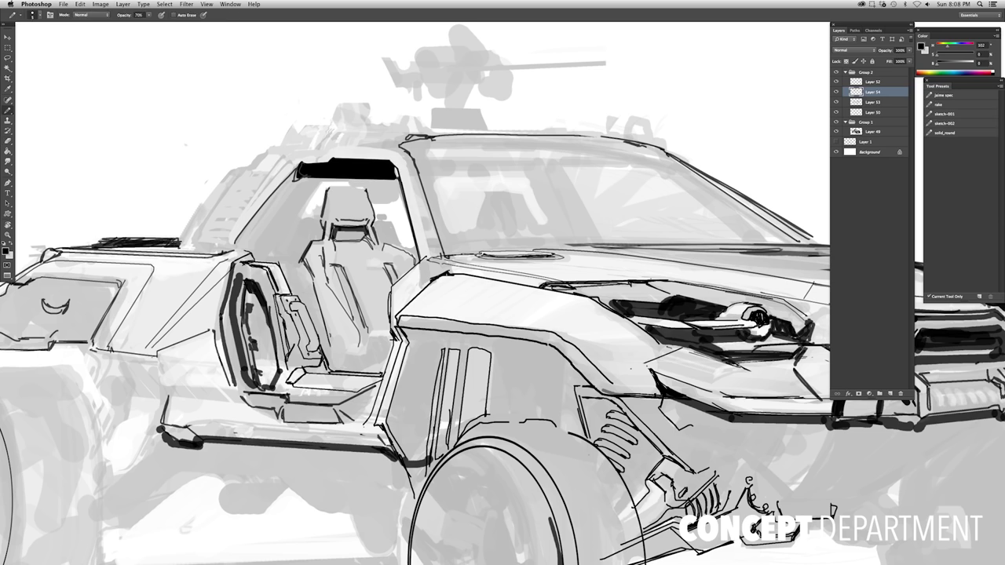
Fill the cabin area behind the seat with heavy black, and ink the rounded seat base and the hatching in the headrest slot
{"action": "mouse_move", "coordinate": [312, 181]}
{"action": "left_mouse_down"}
{"action": "mouse_move", "coordinate": [256, 249]}
{"action": "mouse_move", "coordinate": [291, 226]}
{"action": "mouse_move", "coordinate": [262, 253]}
{"action": "mouse_move", "coordinate": [291, 256]}
{"action": "mouse_move", "coordinate": [290, 276]}
{"action": "mouse_move", "coordinate": [310, 237]}
{"action": "mouse_move", "coordinate": [296, 220]}
{"action": "mouse_move", "coordinate": [315, 249]}
{"action": "mouse_move", "coordinate": [292, 280]}
{"action": "mouse_move", "coordinate": [330, 348]}
{"action": "left_mouse_up"}
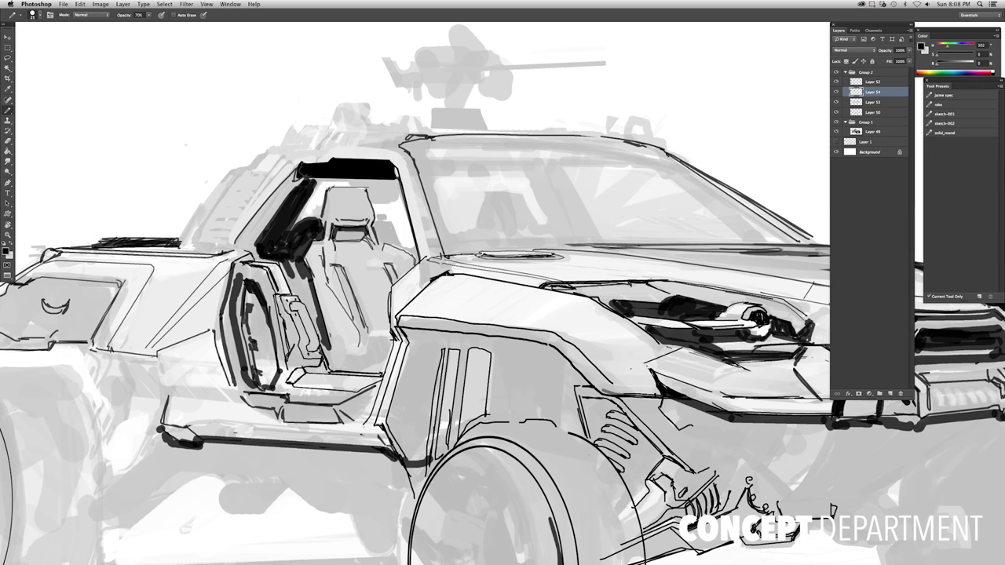
{"action": "left_click_drag", "start_coordinate": [292, 291], "coordinate": [325, 342]}
{"action": "left_click_drag", "start_coordinate": [286, 263], "coordinate": [319, 332]}
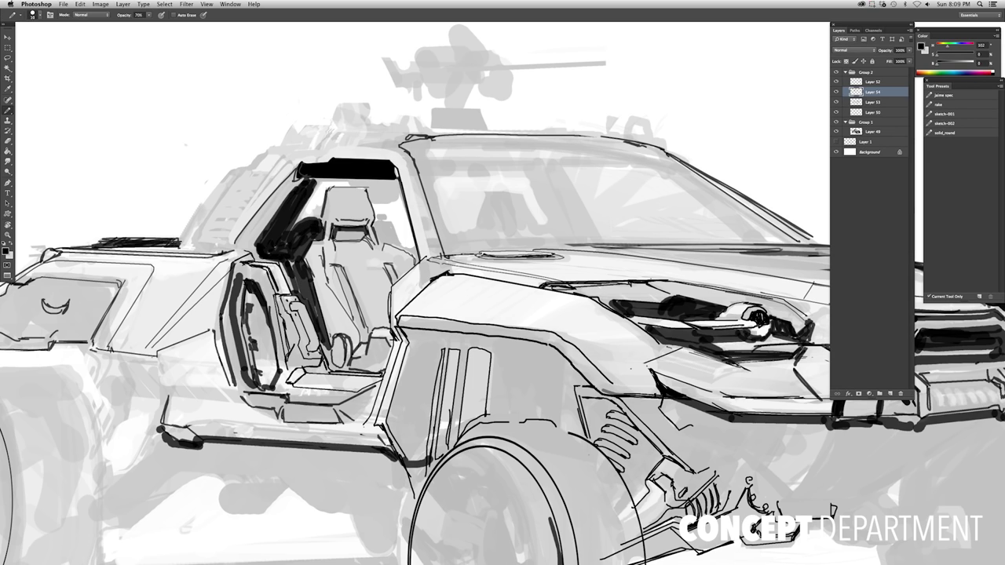
{"action": "key", "text": "e"}
{"action": "key", "text": "b"}
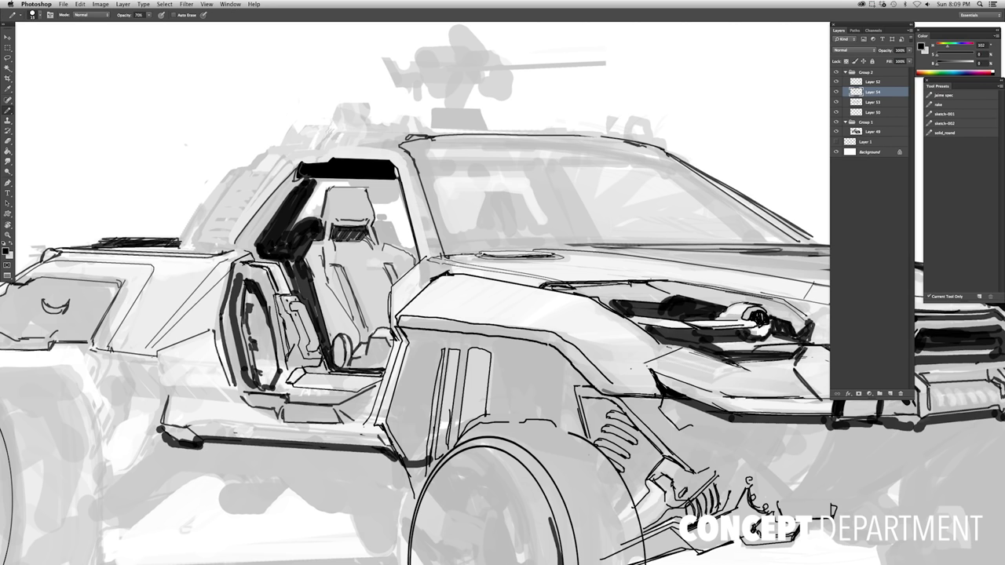
Darken the shoulder slots on the seat's backrest and block in dark details between the headrest and the front pillar
{"action": "scroll", "coordinate": [335, 257], "scroll_direction": "down", "scroll_amount": 5}
{"action": "scroll", "coordinate": [335, 258], "scroll_direction": "up", "scroll_amount": 4}
{"action": "scroll", "coordinate": [369, 257], "scroll_direction": "down", "scroll_amount": 2}
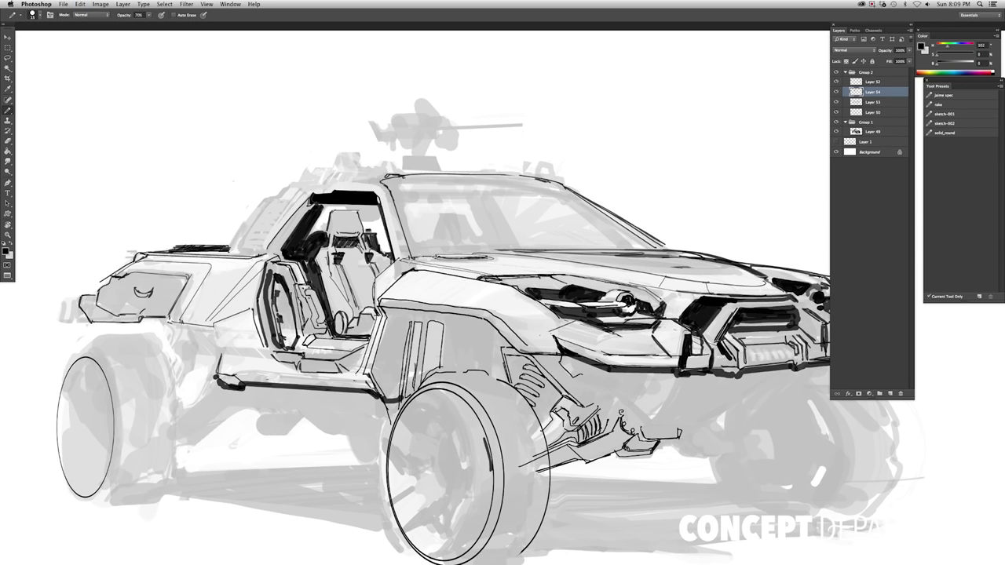
{"action": "left_click_drag", "start_coordinate": [368, 216], "coordinate": [392, 228]}
{"action": "scroll", "coordinate": [377, 221], "scroll_direction": "down", "scroll_amount": 5}
{"action": "scroll", "coordinate": [377, 220], "scroll_direction": "up", "scroll_amount": 4}
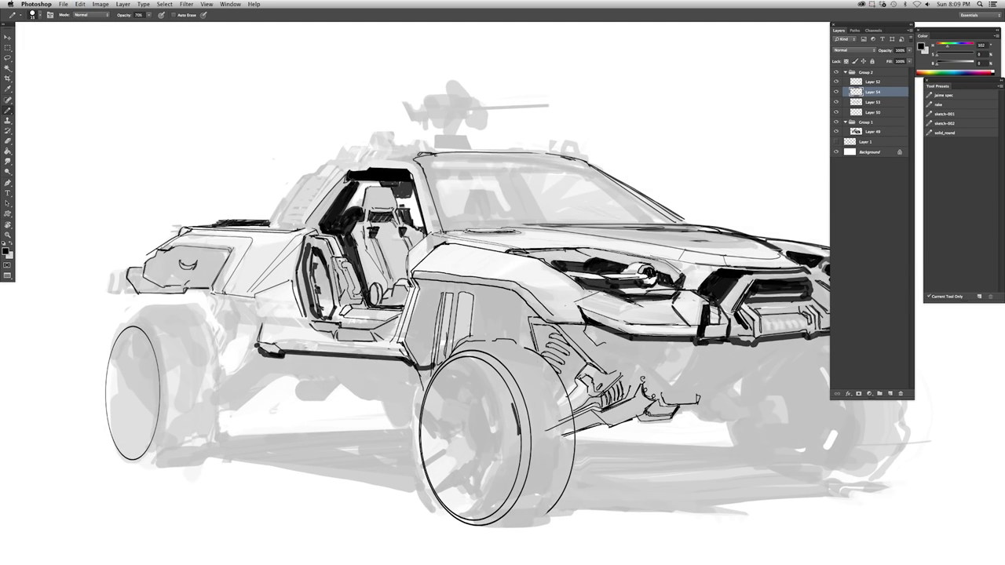
Mirror the canvas and examine the whole vehicle's proportions and line work
{"action": "key", "text": "ctrl+shift+h"}
{"action": "scroll", "coordinate": [393, 259], "scroll_direction": "down", "scroll_amount": 3}
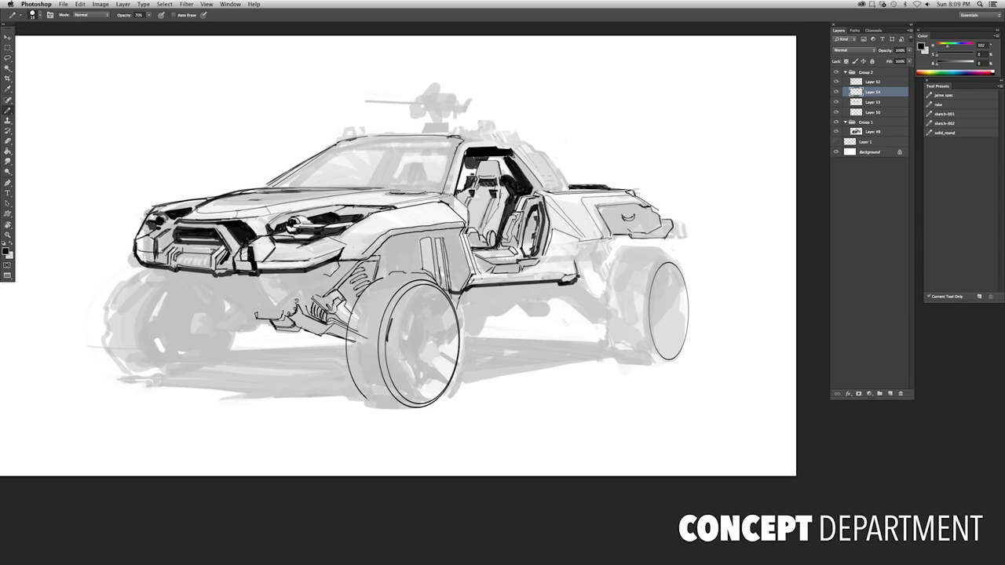
{"action": "key", "text": "ctrl+z"}
{"action": "key", "text": "e"}
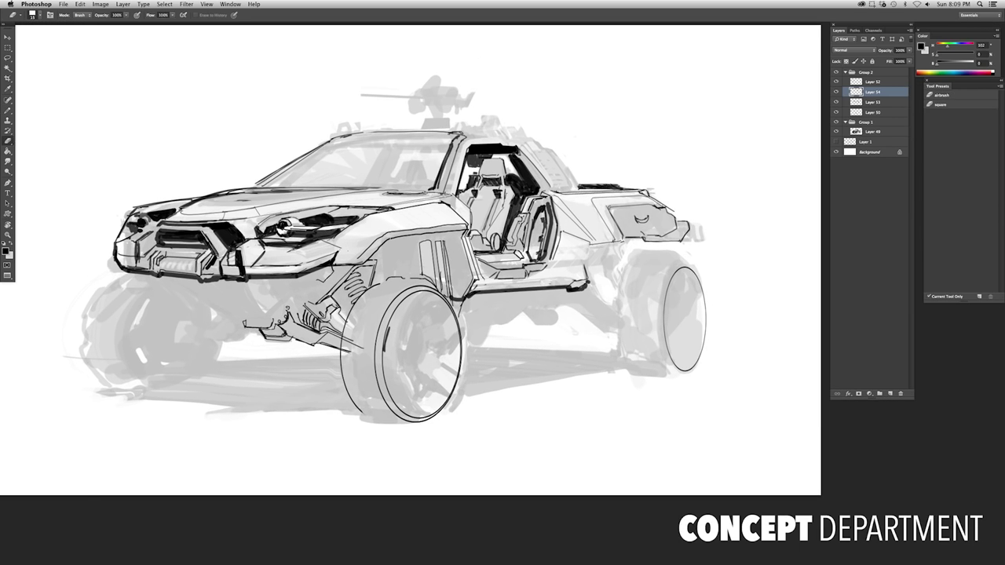
{"action": "scroll", "coordinate": [410, 204], "scroll_direction": "down", "scroll_amount": 2}
{"action": "scroll", "coordinate": [568, 227], "scroll_direction": "up", "scroll_amount": 2}
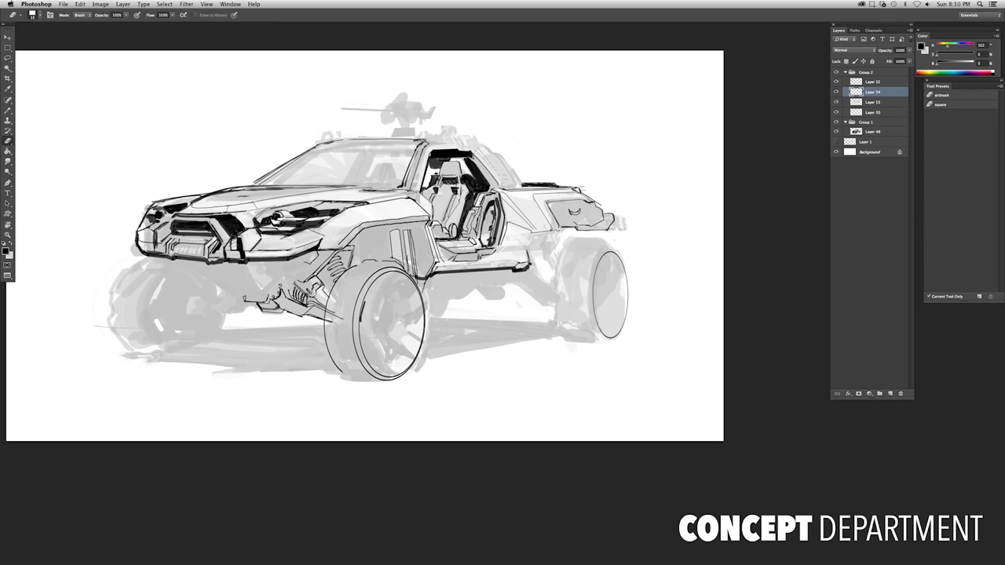
{"action": "scroll", "coordinate": [365, 244], "scroll_direction": "down", "scroll_amount": 2}
{"action": "scroll", "coordinate": [366, 244], "scroll_direction": "up", "scroll_amount": 3}
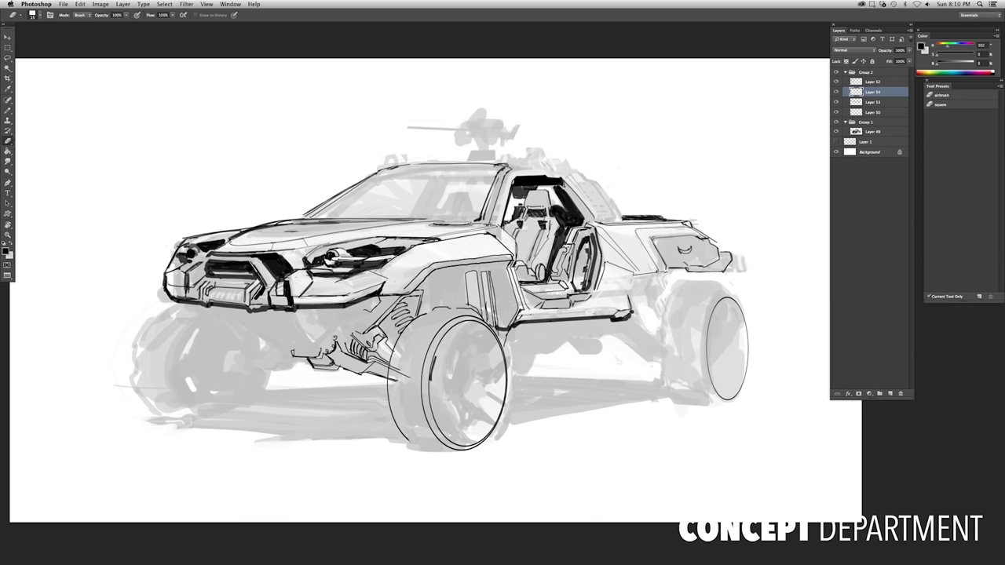
Select the line work along the windshield's far pillar and transform it to fit between the hood and the roof's front corner
{"action": "key", "text": "b"}
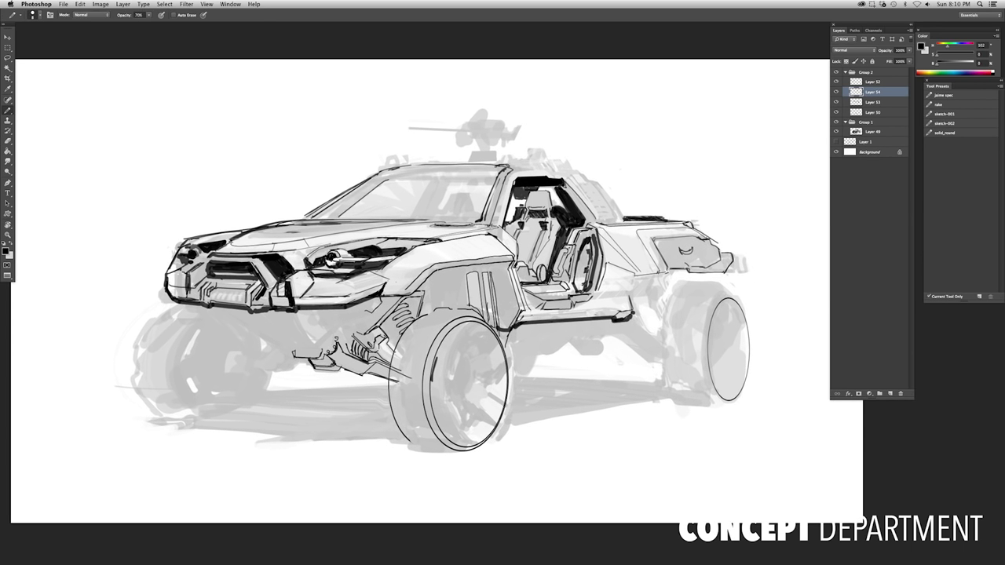
{"action": "scroll", "coordinate": [440, 299], "scroll_direction": "up", "scroll_amount": 1}
{"action": "scroll", "coordinate": [440, 299], "scroll_direction": "down", "scroll_amount": 1}
{"action": "key", "text": "ctrl+t"}
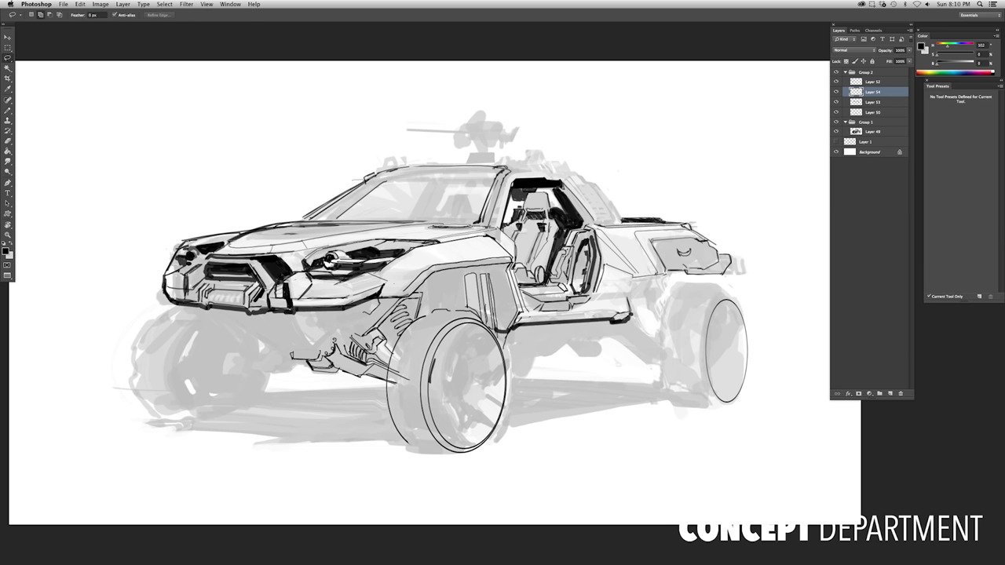
{"action": "left_click_drag", "start_coordinate": [333, 171], "coordinate": [338, 169]}
{"action": "scroll", "coordinate": [330, 186], "scroll_direction": "up", "scroll_amount": 3}
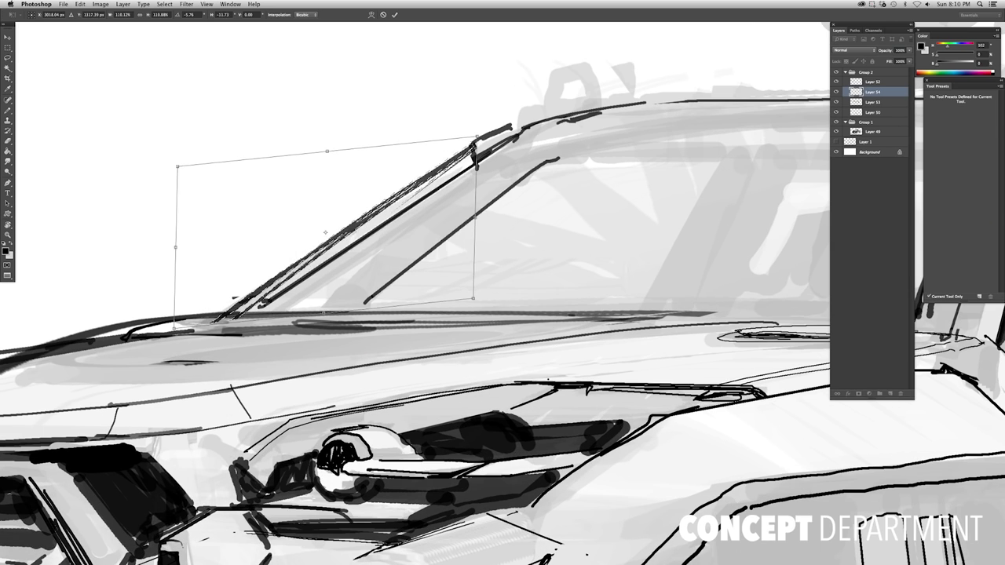
{"action": "key", "text": "Return"}
{"action": "scroll", "coordinate": [330, 185], "scroll_direction": "down", "scroll_amount": 3}
{"action": "scroll", "coordinate": [338, 212], "scroll_direction": "up", "scroll_amount": 1}
Select the band along the windshield's top edge and far pillar and fill it with black
{"action": "key", "text": "l"}
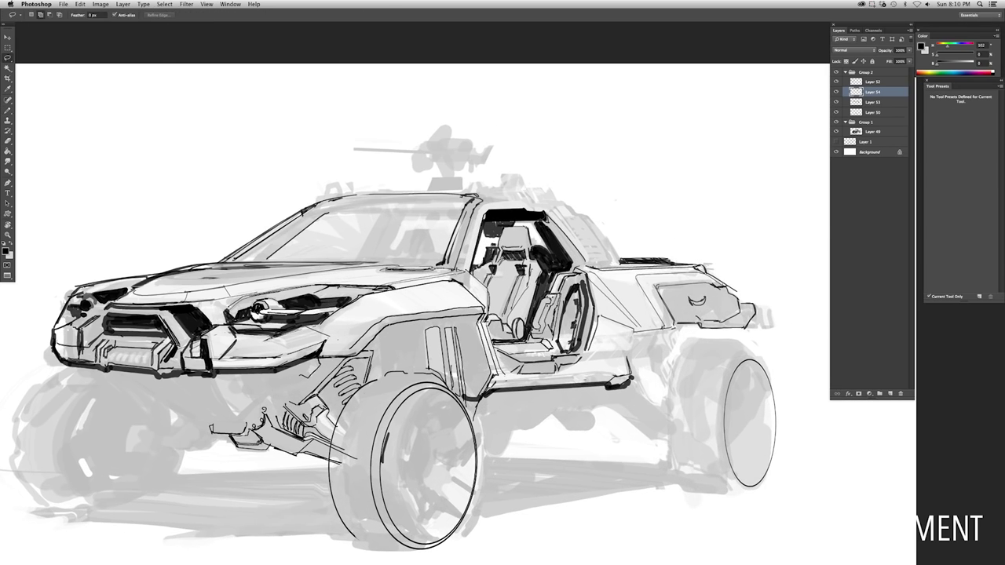
{"action": "mouse_move", "coordinate": [465, 207]}
{"action": "left_mouse_down"}
{"action": "mouse_move", "coordinate": [344, 193]}
{"action": "mouse_move", "coordinate": [235, 259]}
{"action": "mouse_move", "coordinate": [267, 262]}
{"action": "left_mouse_up"}
{"action": "key", "text": "b"}
{"action": "left_click_drag", "start_coordinate": [472, 196], "coordinate": [353, 208]}
{"action": "mouse_move", "coordinate": [236, 260]}
{"action": "left_mouse_down"}
{"action": "mouse_move", "coordinate": [340, 201]}
{"action": "mouse_move", "coordinate": [471, 196]}
{"action": "mouse_move", "coordinate": [347, 208]}
{"action": "mouse_move", "coordinate": [243, 263]}
{"action": "mouse_move", "coordinate": [476, 195]}
{"action": "left_mouse_up"}
{"action": "key", "text": "super+0"}
{"action": "key", "text": "super+m"}
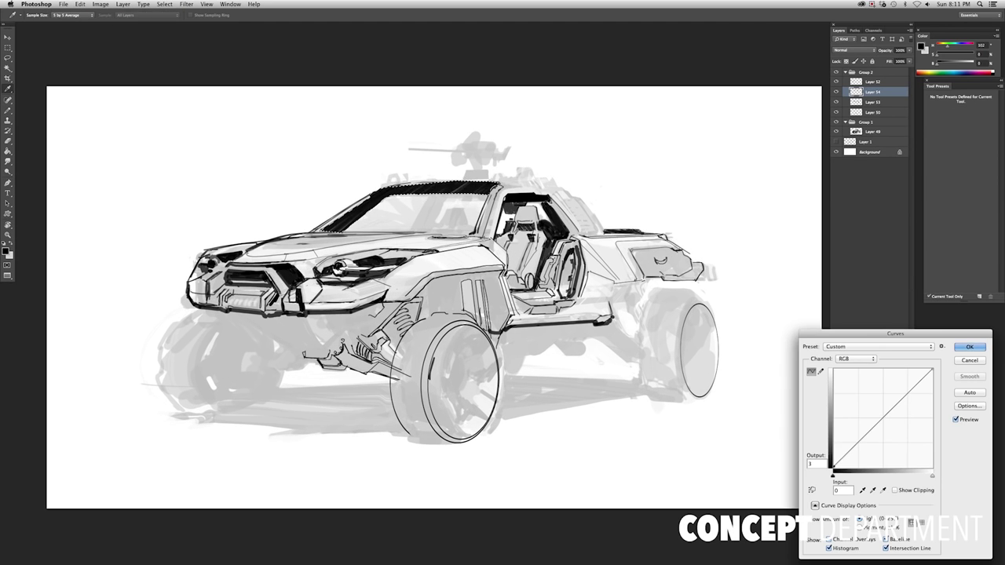
{"action": "key", "text": "Escape"}
{"action": "key", "text": "super+equal"}
{"action": "key", "text": "l"}
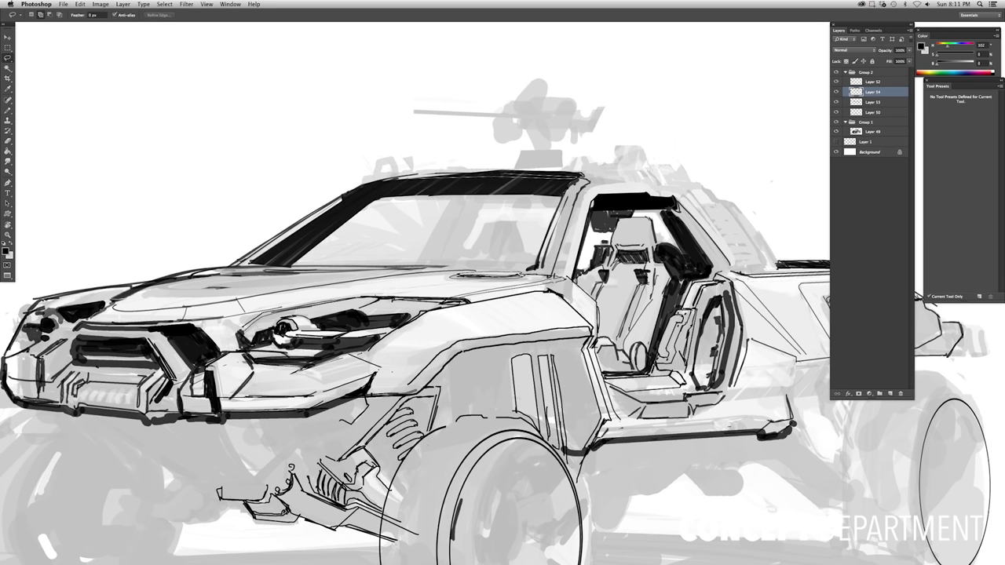
{"action": "key", "text": "e"}
{"action": "key", "text": "super+0"}
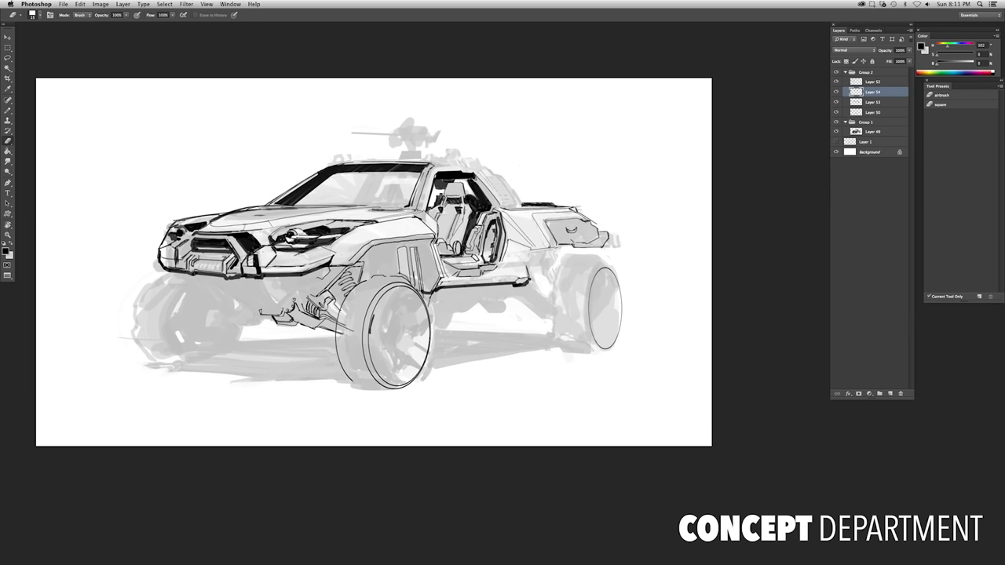
Ink the small light box on the roof above the door and the panel lines on the rear roof pillar
{"action": "key", "text": "super+equal"}
{"action": "key", "text": "b"}
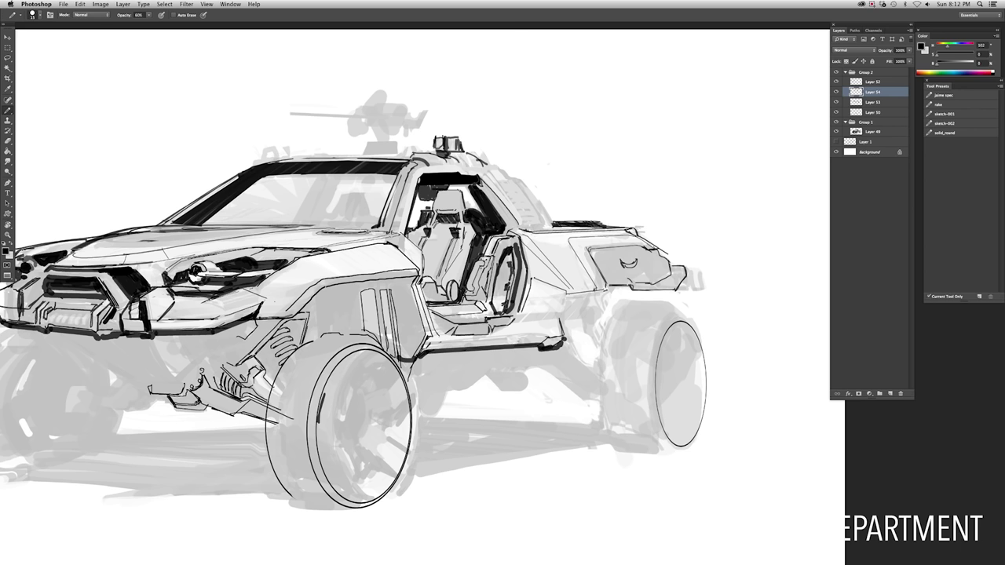
{"action": "left_click_drag", "start_coordinate": [816, 87], "coordinate": [915, 169]}
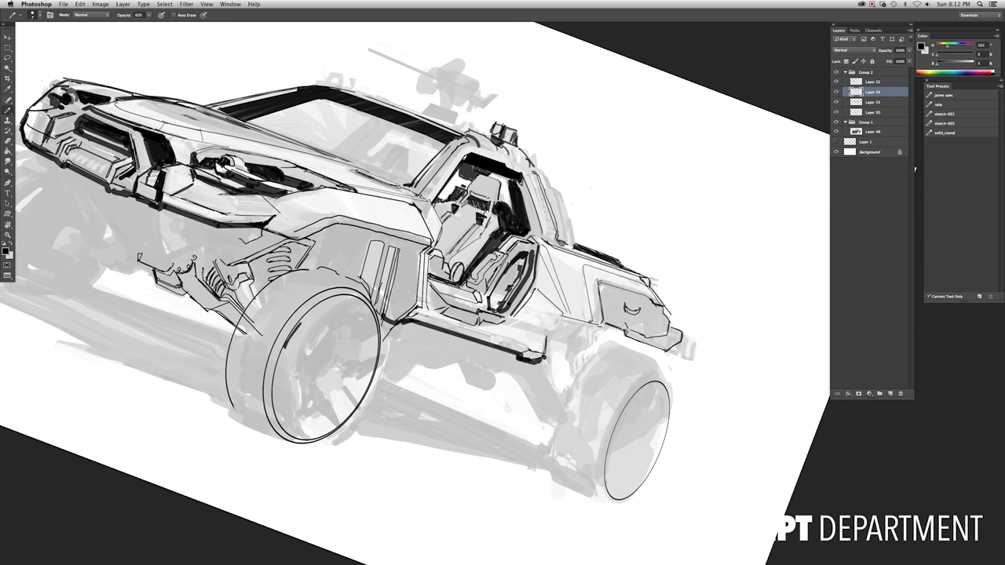
{"action": "key", "text": "Escape"}
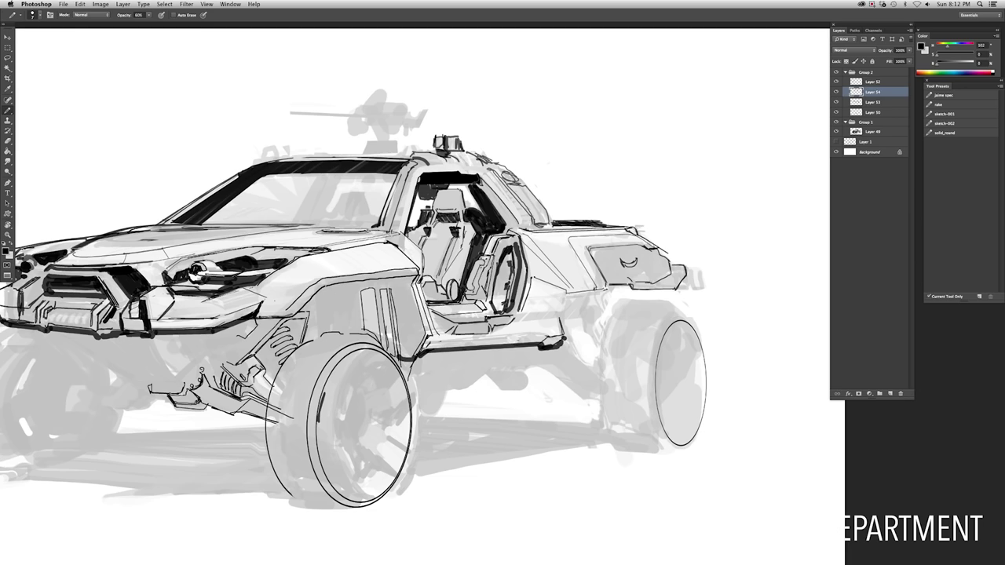
{"action": "key", "text": "super+0"}
{"action": "key", "text": "super+equal"}
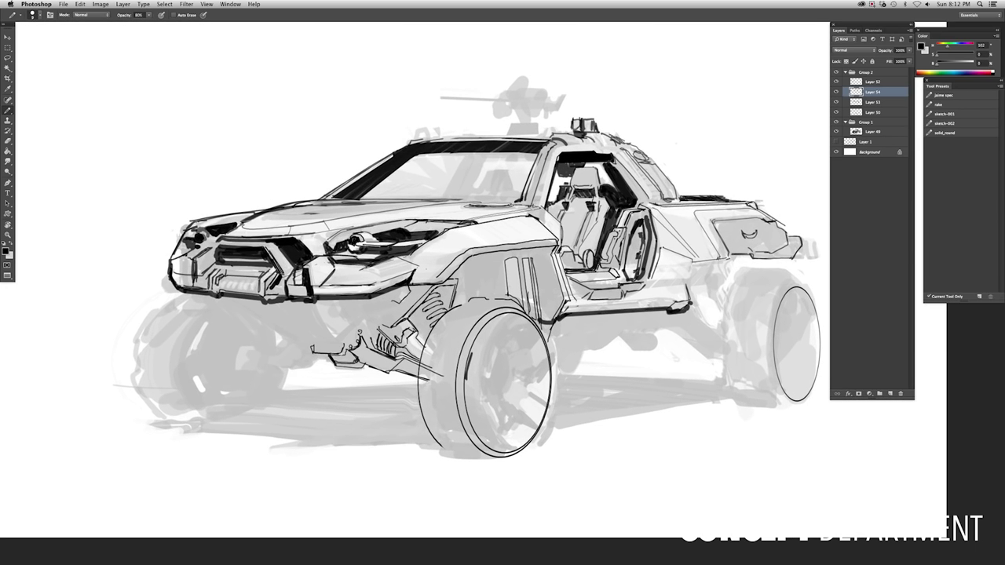
On Layer 52, ink the small fixtures along the roof's front edge and a first outline of the mounted gun
{"action": "left_click", "coordinate": [873, 81]}
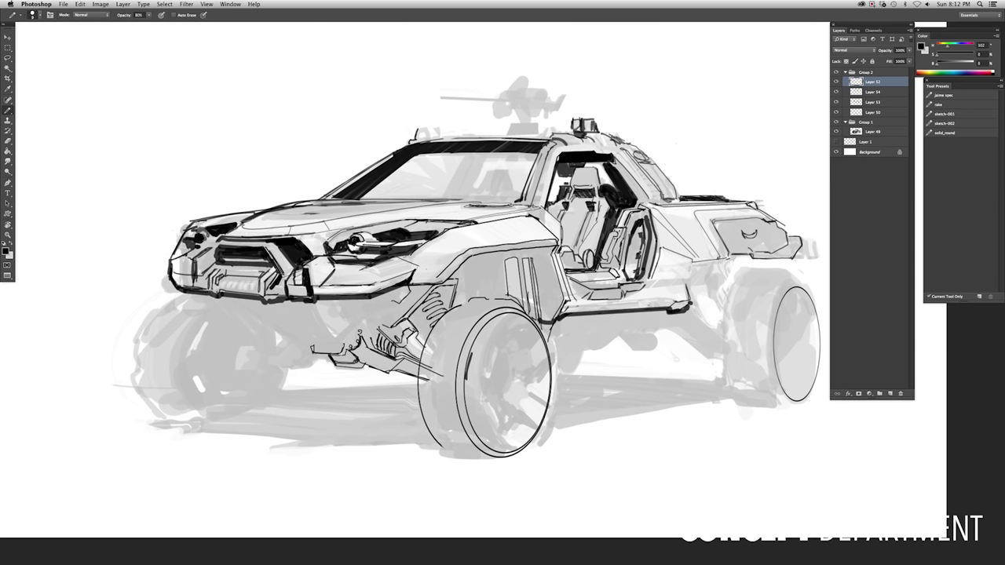
{"action": "left_click_drag", "start_coordinate": [454, 137], "coordinate": [551, 134]}
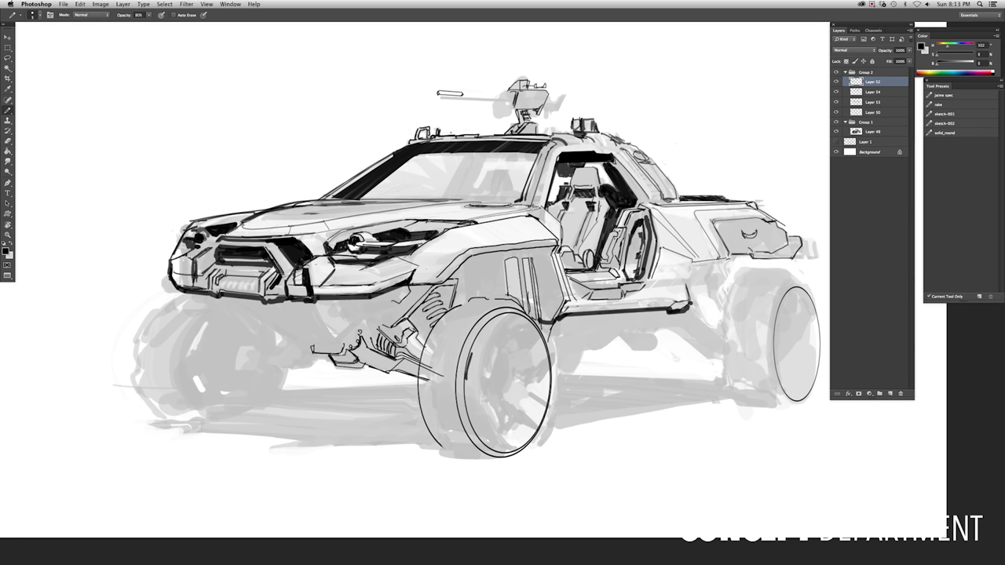
Switch to Safari's HARDWARE board on Pinterest and bring the Mounted H246 image into Photoshop as a reference
{"action": "key", "text": "f"}
{"action": "key", "text": "Tab"}
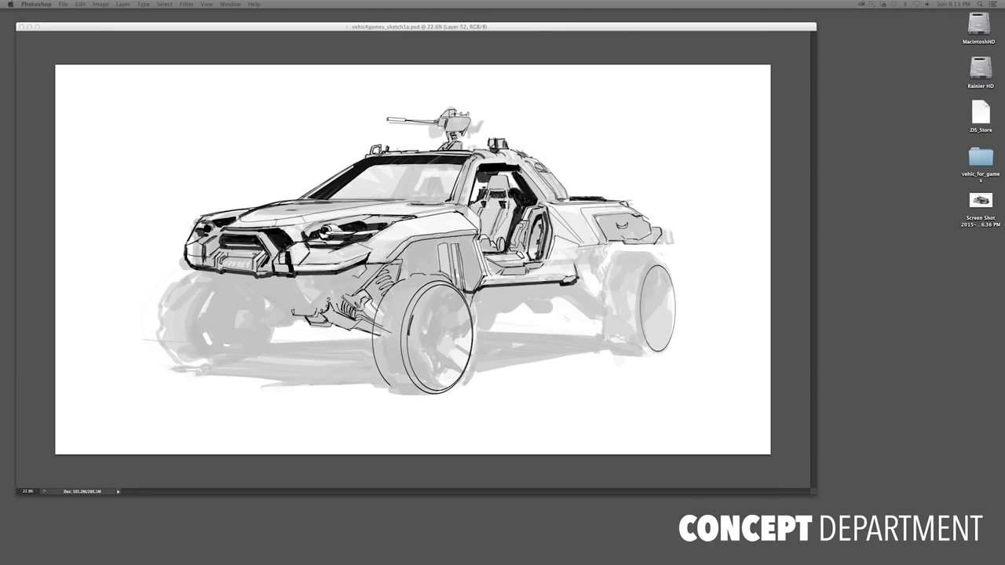
{"action": "key", "text": "super+Tab"}
{"action": "scroll", "coordinate": [541, 313], "scroll_direction": "up", "scroll_amount": 5}
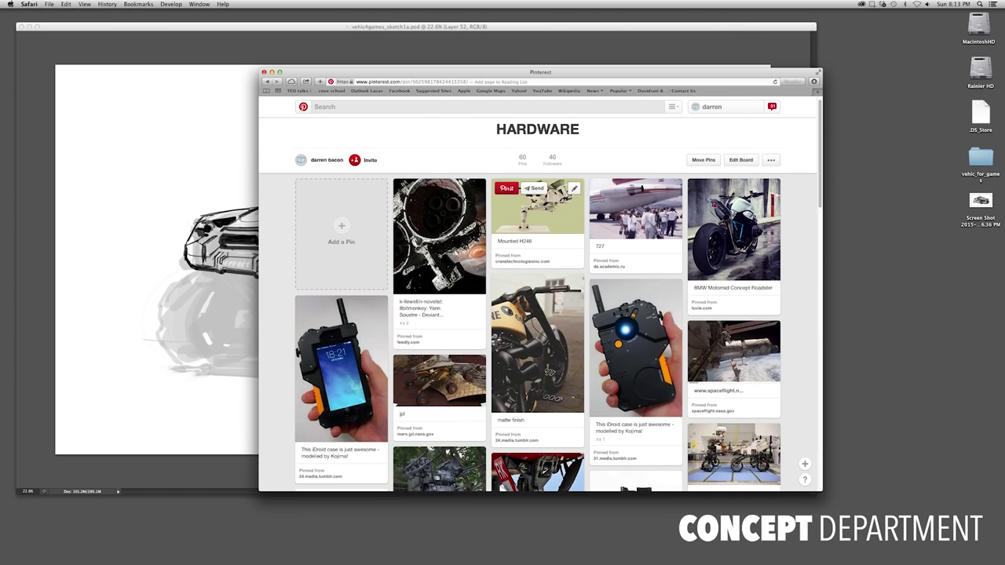
{"action": "left_click", "coordinate": [534, 201]}
{"action": "left_click_drag", "start_coordinate": [542, 71], "coordinate": [586, 76]}
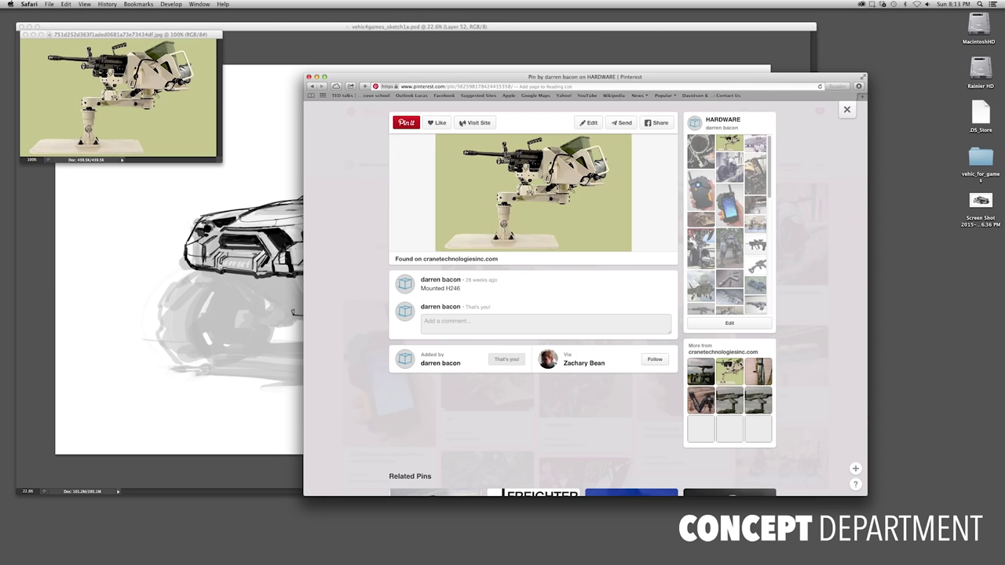
Find the "sight" pin of a remote gun turret on the board and open its image in Photoshop
{"action": "key", "text": "Escape"}
{"action": "scroll", "coordinate": [586, 301], "scroll_direction": "down", "scroll_amount": 3}
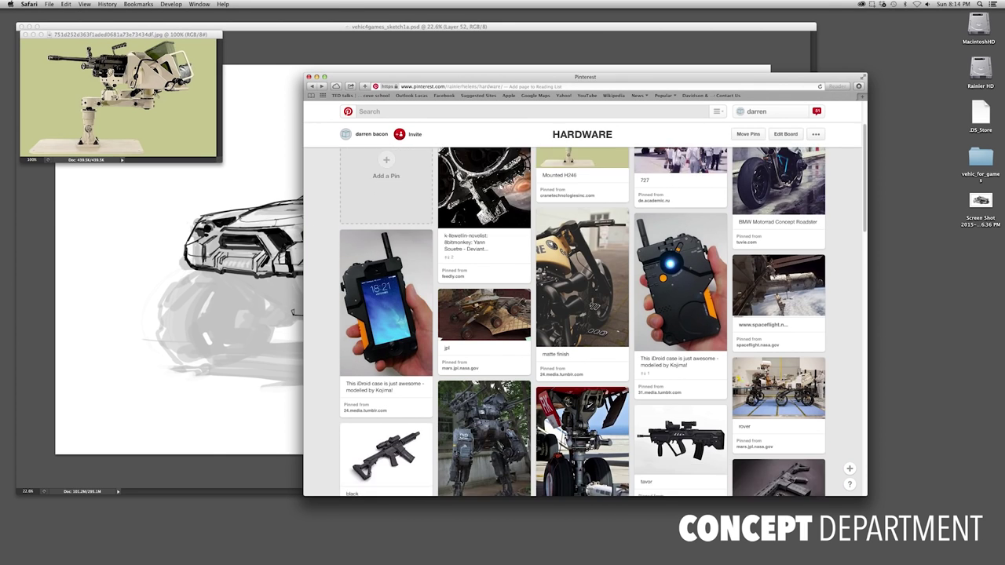
{"action": "scroll", "coordinate": [472, 236], "scroll_direction": "down", "scroll_amount": 3}
{"action": "left_click", "coordinate": [479, 236]}
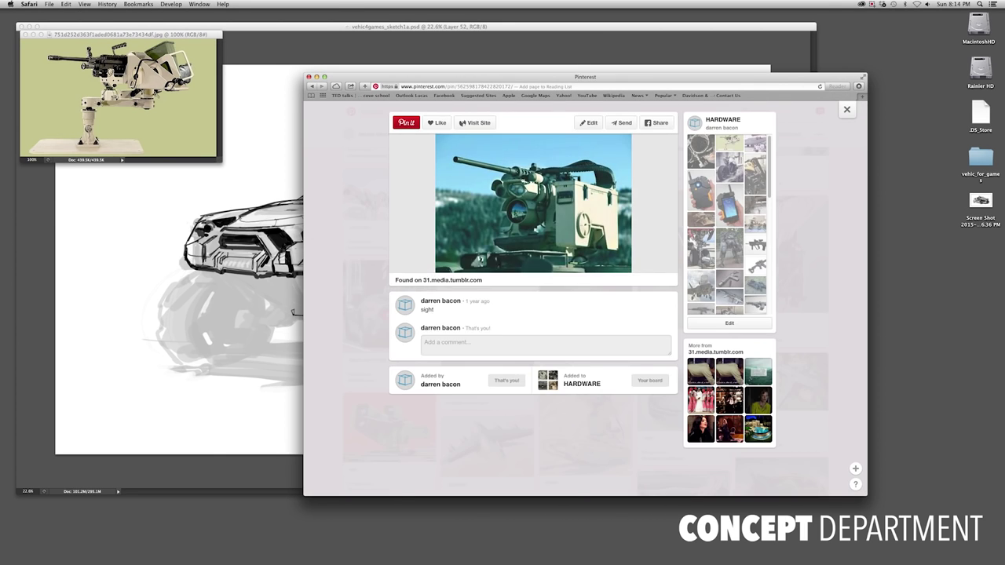
{"action": "left_click_drag", "start_coordinate": [502, 236], "coordinate": [486, 542]}
{"action": "left_click_drag", "start_coordinate": [487, 542], "coordinate": [355, 546]}
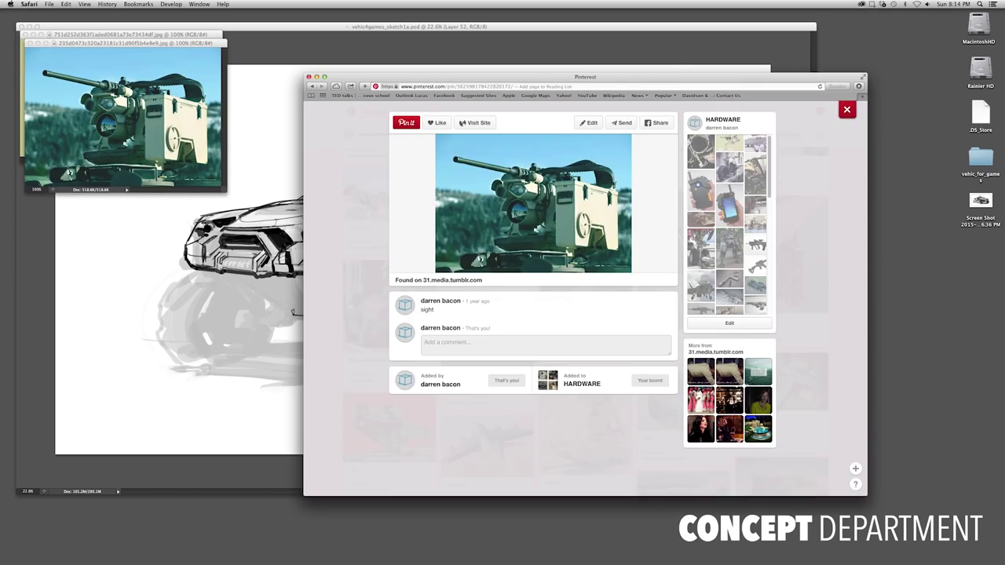
Find the "ford" off-road truck pin on the board and open its image in Photoshop
{"action": "key", "text": "Escape"}
{"action": "scroll", "coordinate": [585, 314], "scroll_direction": "down", "scroll_amount": 3}
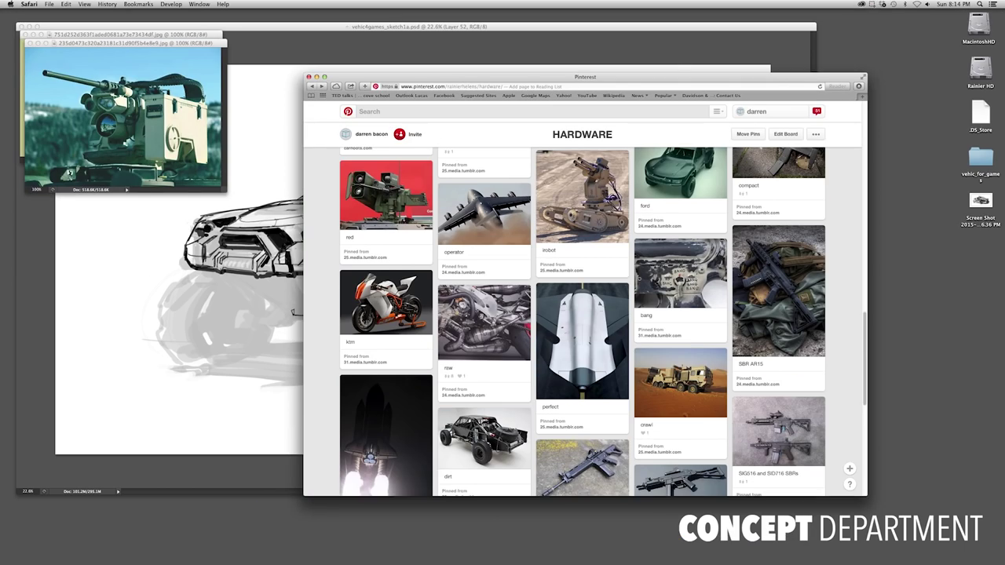
{"action": "scroll", "coordinate": [585, 314], "scroll_direction": "up", "scroll_amount": 2}
{"action": "left_click", "coordinate": [680, 259]}
{"action": "left_click_drag", "start_coordinate": [534, 228], "coordinate": [354, 545]}
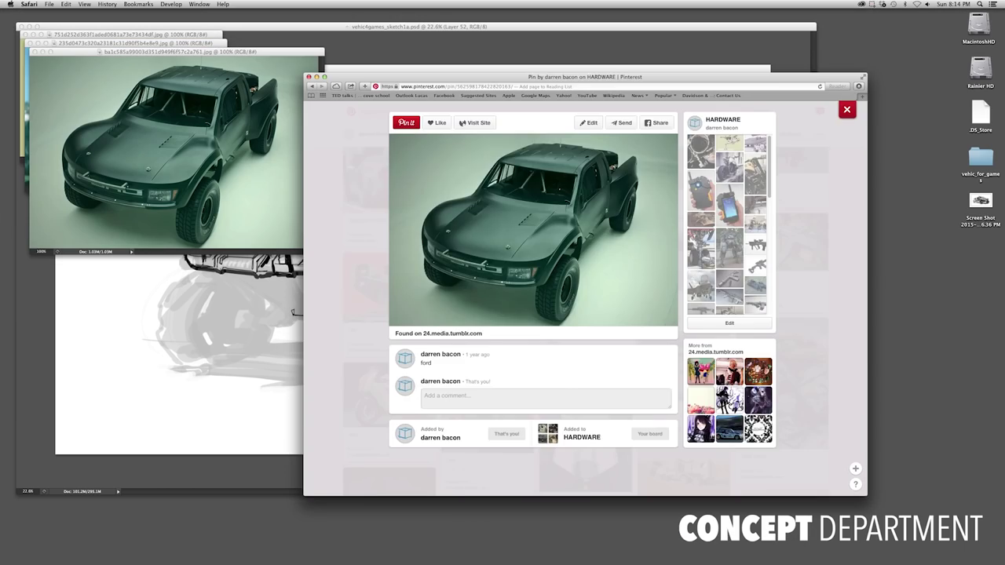
Open the M-113A2 Ultra IFV pin's image in Photoshop and arrange the reference windows around the sketch
{"action": "key", "text": "Escape"}
{"action": "scroll", "coordinate": [585, 314], "scroll_direction": "down", "scroll_amount": 2}
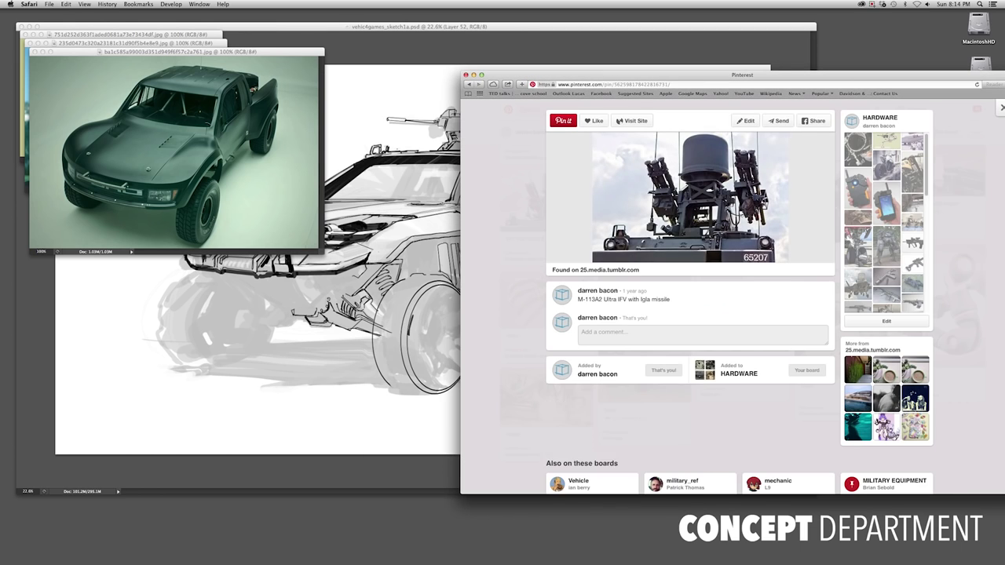
{"action": "left_click_drag", "start_coordinate": [691, 197], "coordinate": [354, 545]}
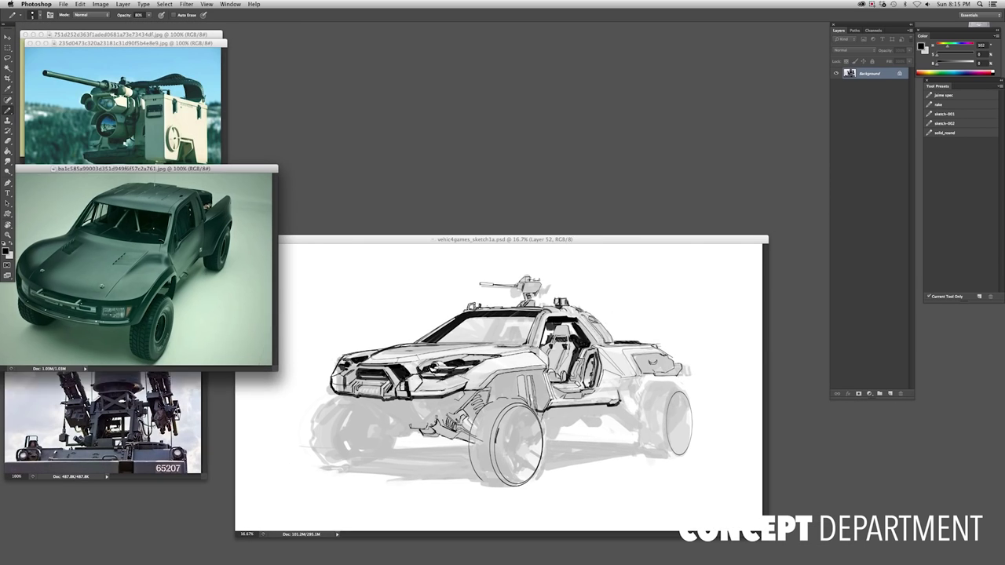
{"action": "left_click_drag", "start_coordinate": [157, 168], "coordinate": [152, 184]}
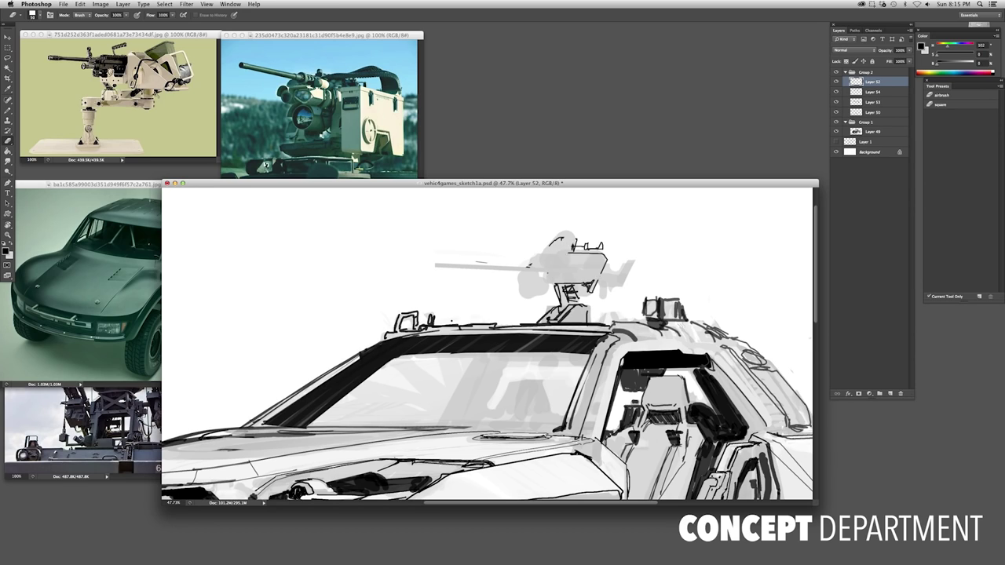
Redraw the roof gun's mounting post and cradle, and add a small ellipse for its rear housing with the Custom Shape tool
{"action": "key", "text": "b"}
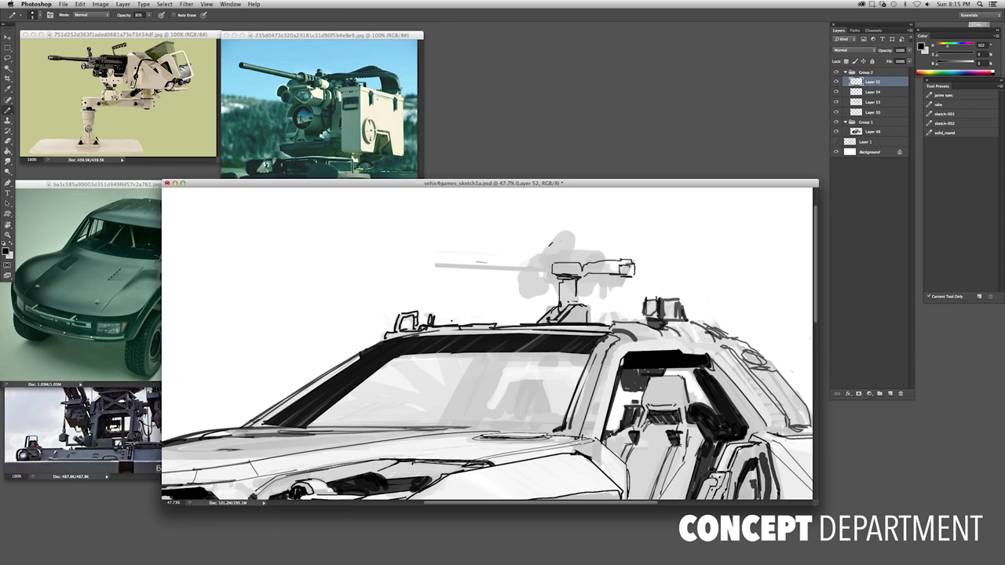
{"action": "key", "text": "u"}
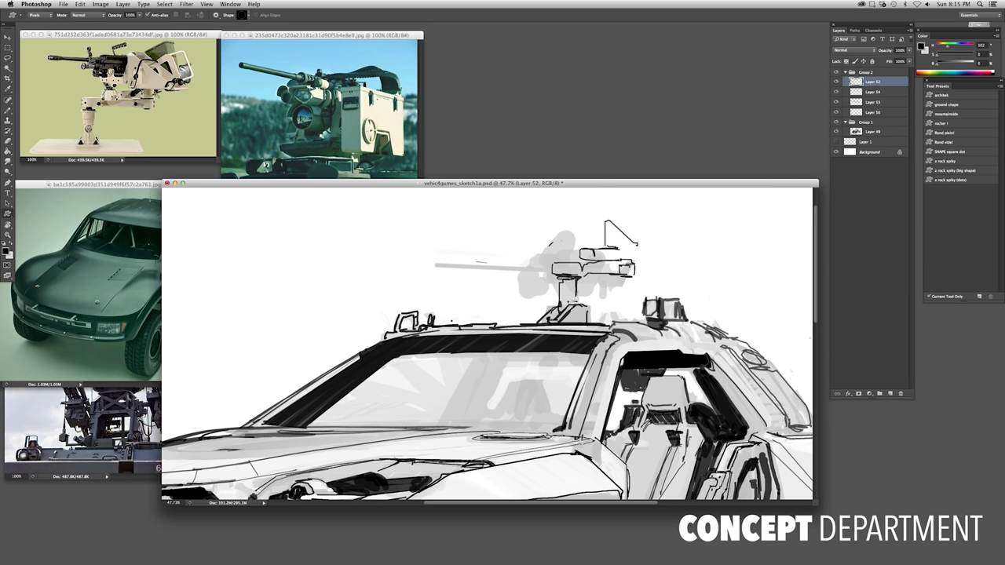
{"action": "left_click", "coordinate": [248, 15]}
{"action": "double_click", "coordinate": [162, 44]}
{"action": "left_click_drag", "start_coordinate": [605, 223], "coordinate": [620, 245]}
Ink the gun's long barrel, perforated receiver and wedge-shaped rear housing, and outline the shield behind it
{"action": "key", "text": "b"}
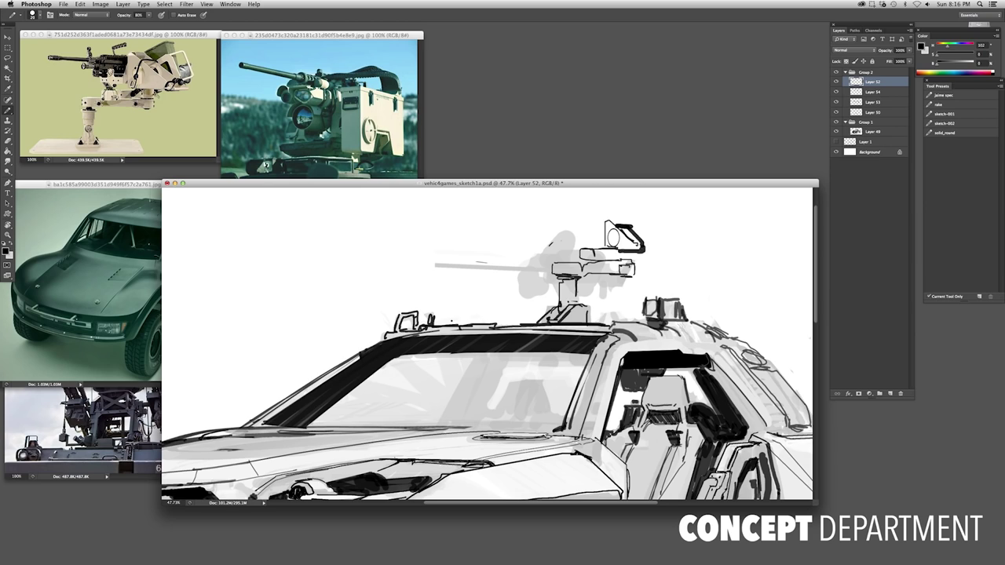
{"action": "left_click_drag", "start_coordinate": [564, 234], "coordinate": [572, 233]}
{"action": "mouse_move", "coordinate": [462, 219]}
{"action": "left_mouse_down"}
{"action": "mouse_move", "coordinate": [556, 226]}
{"action": "mouse_move", "coordinate": [462, 223]}
{"action": "left_mouse_up"}
{"action": "left_click_drag", "start_coordinate": [553, 224], "coordinate": [559, 230]}
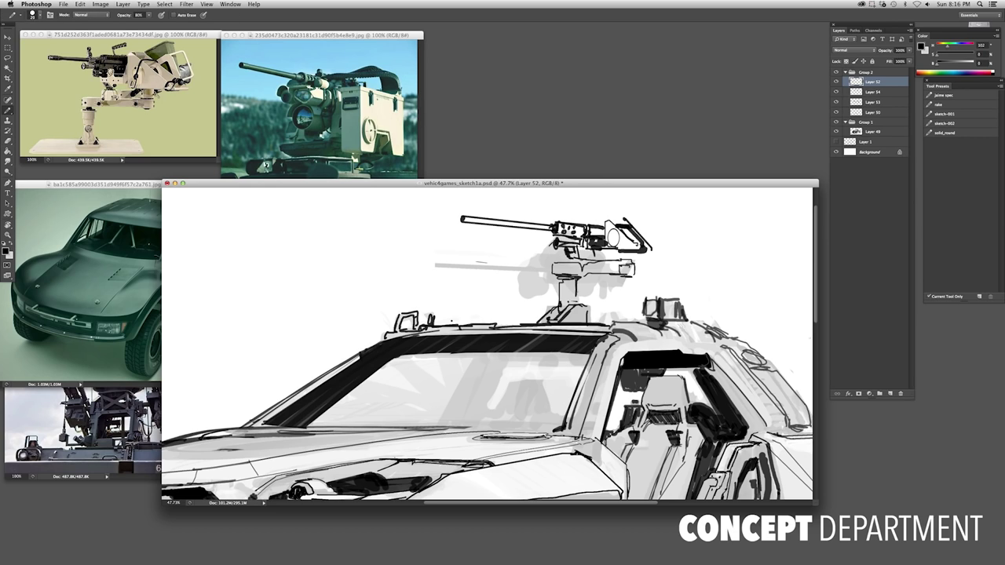
{"action": "left_click_drag", "start_coordinate": [655, 209], "coordinate": [664, 211]}
{"action": "key", "text": "super+0"}
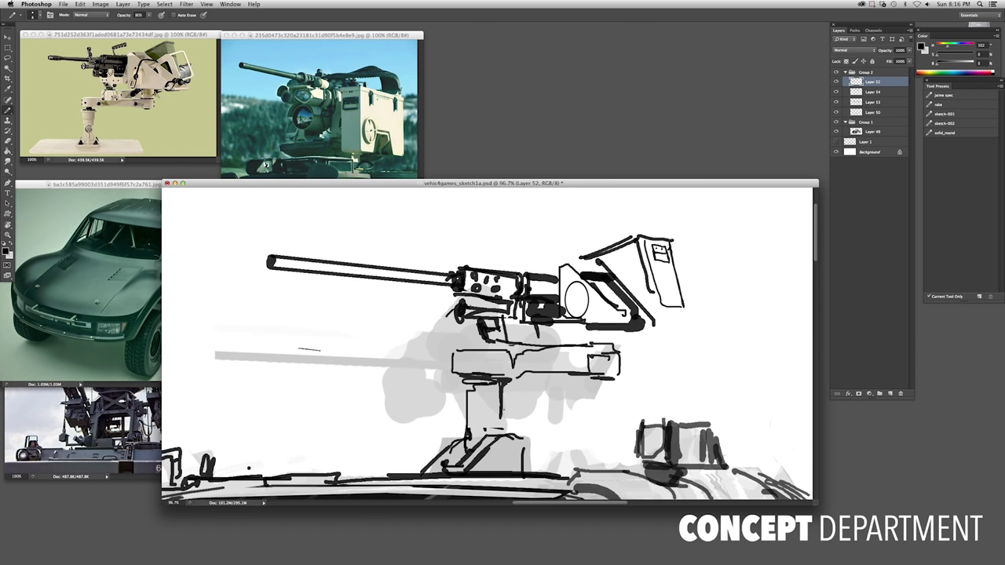
Select the gun's line work and shift it slightly over its mount
{"action": "left_click_drag", "start_coordinate": [516, 196], "coordinate": [553, 246]}
{"action": "key", "text": "m"}
{"action": "key", "text": "v"}
{"action": "left_click_drag", "start_coordinate": [581, 206], "coordinate": [566, 209]}
{"action": "key", "text": "super+minus"}
{"action": "key", "text": "super+minus"}
{"action": "key", "text": "super+minus"}
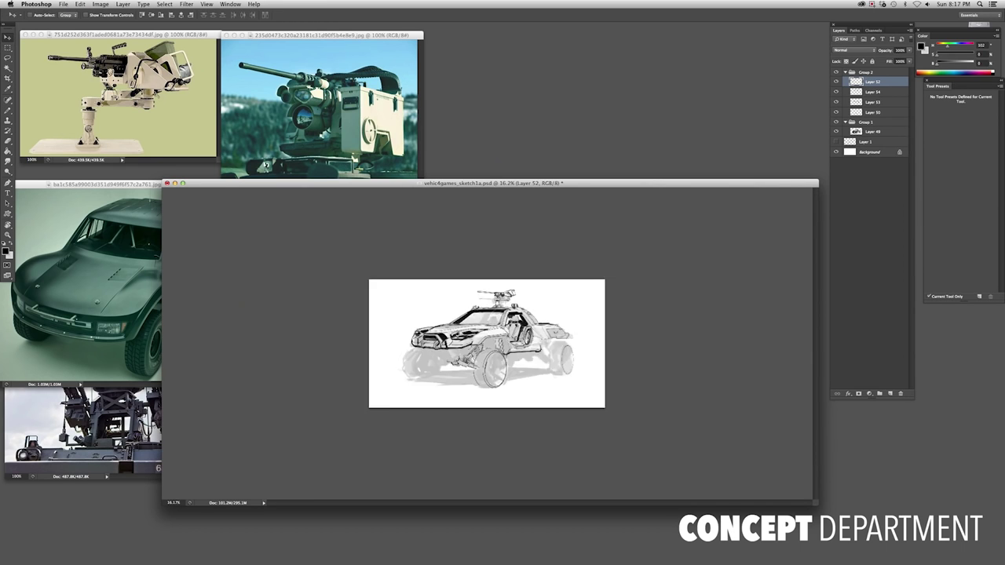
On Layer 49, erase the faded painting of the old gun around the inked turret
{"action": "key", "text": "super+0"}
{"action": "key", "text": "super+minus"}
{"action": "left_click", "coordinate": [510, 248], "text": "super"}
{"action": "key", "text": "b"}
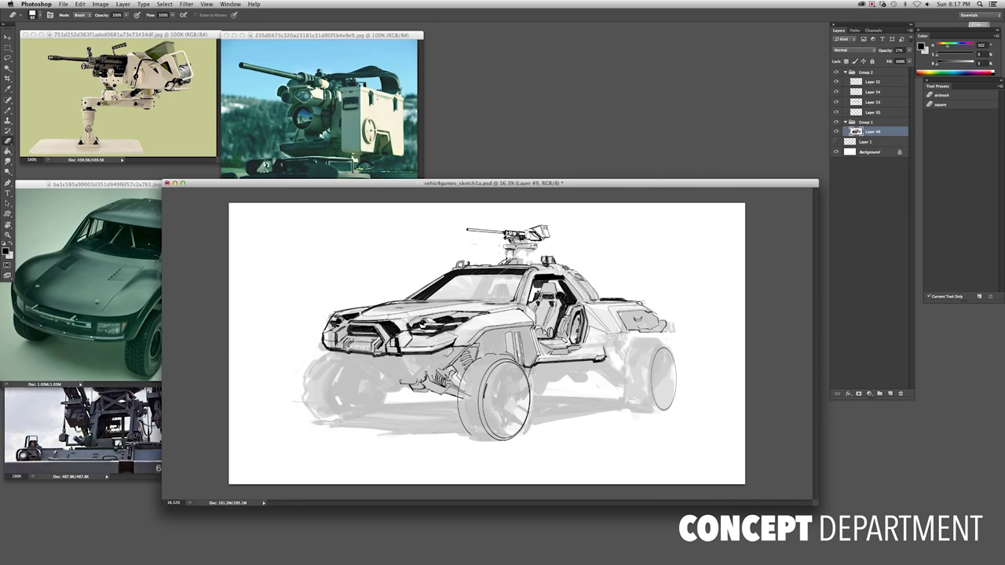
Extend the canvas slightly around the vehicle with the Crop tool
{"action": "key", "text": "c"}
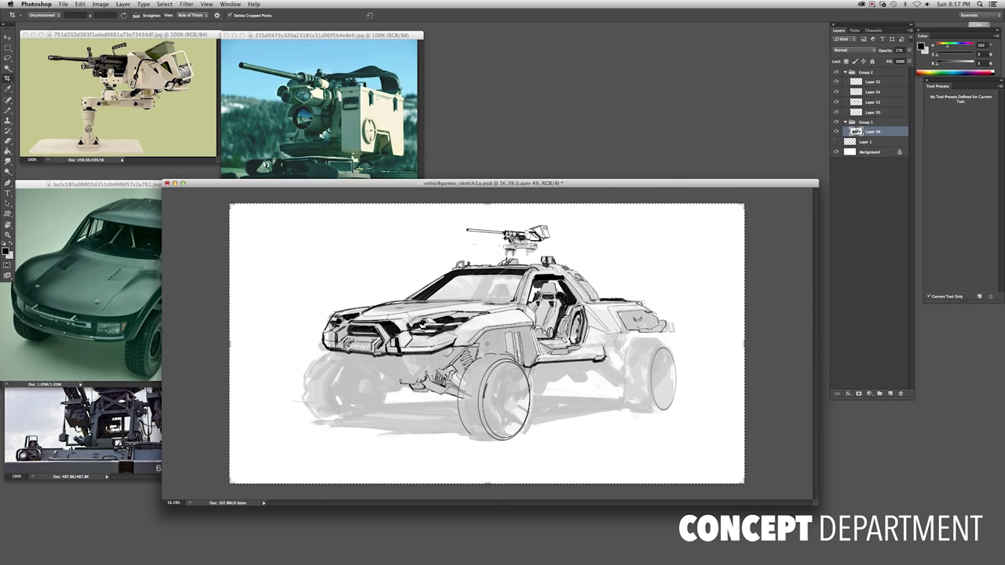
{"action": "left_click_drag", "start_coordinate": [746, 202], "coordinate": [747, 195]}
{"action": "key", "text": "Return"}
{"action": "key", "text": "v"}
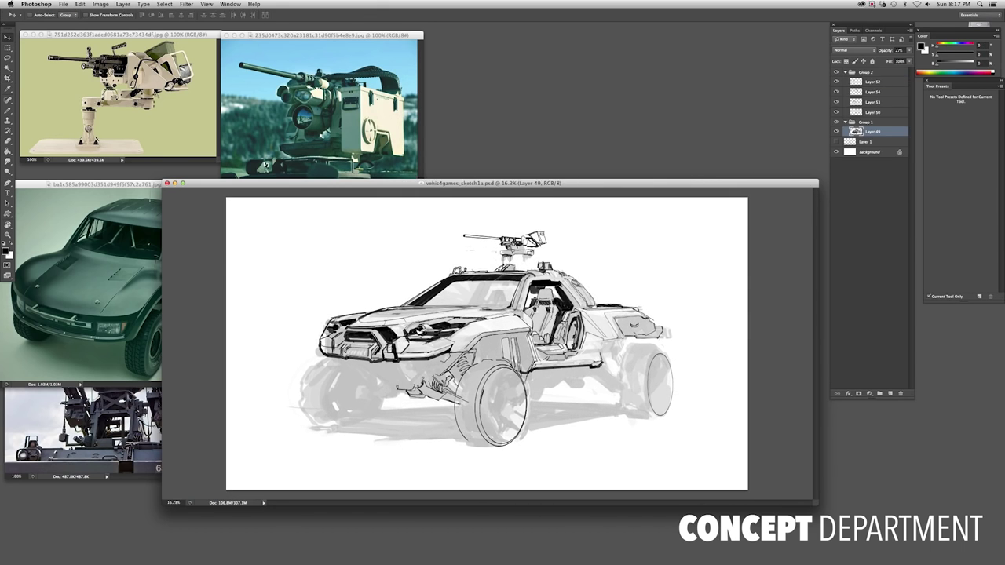
{"action": "key", "text": "super+z"}
{"action": "key", "text": "super+z"}
On Layer 52, ink the side curves of the far front wheel and a guide line to the near wheel's base
{"action": "key", "text": "super+plus"}
{"action": "key", "text": "b"}
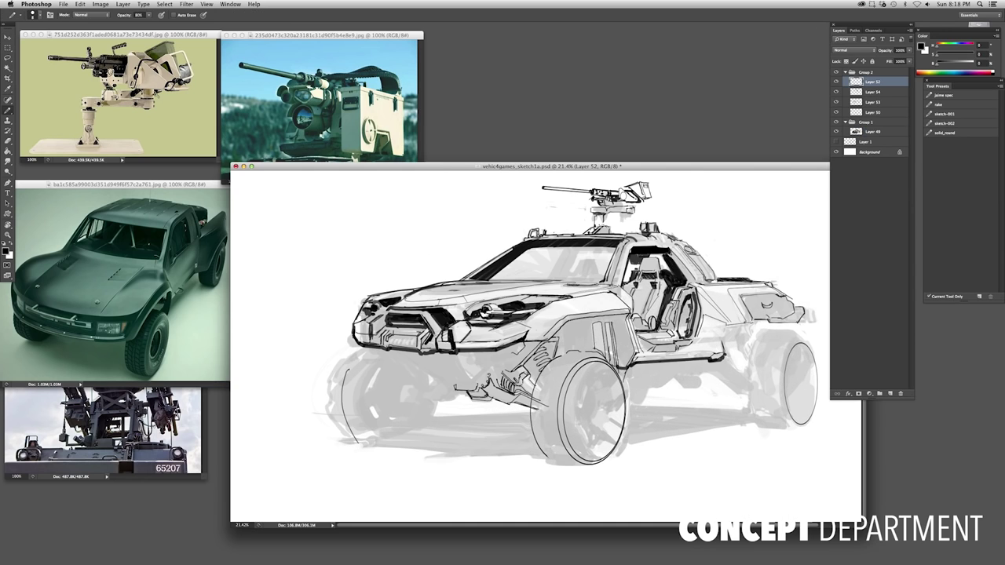
{"action": "left_click_drag", "start_coordinate": [359, 352], "coordinate": [346, 385]}
{"action": "left_click_drag", "start_coordinate": [368, 361], "coordinate": [381, 436]}
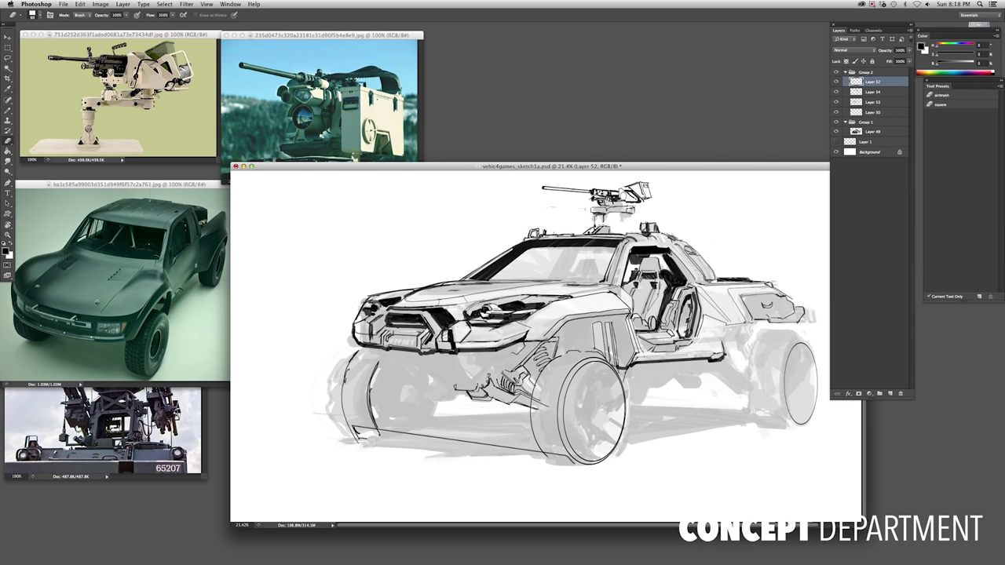
Select the far front wheel's new lines and transform them to fit the perspective of the wheel beneath
{"action": "key", "text": "l"}
{"action": "left_click_drag", "start_coordinate": [349, 349], "coordinate": [345, 354]}
{"action": "key", "text": "super+t"}
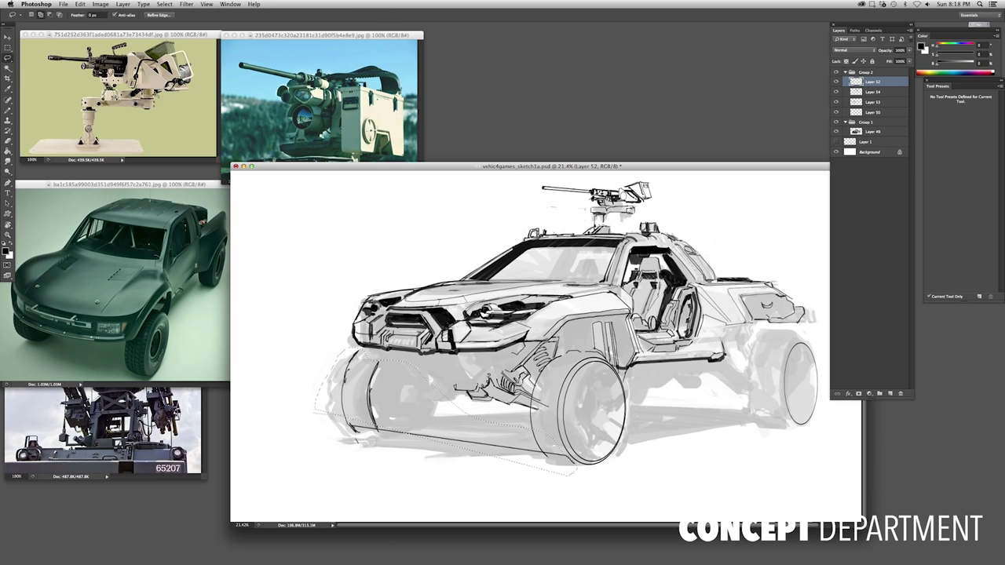
{"action": "left_click_drag", "start_coordinate": [314, 412], "coordinate": [326, 413]}
{"action": "key", "text": "Return"}
Complete the far front wheel's outline and ink the underbody edge running from the bumper back to the suspension
{"action": "scroll", "coordinate": [503, 346], "scroll_direction": "down", "scroll_amount": 1}
{"action": "key", "text": "b"}
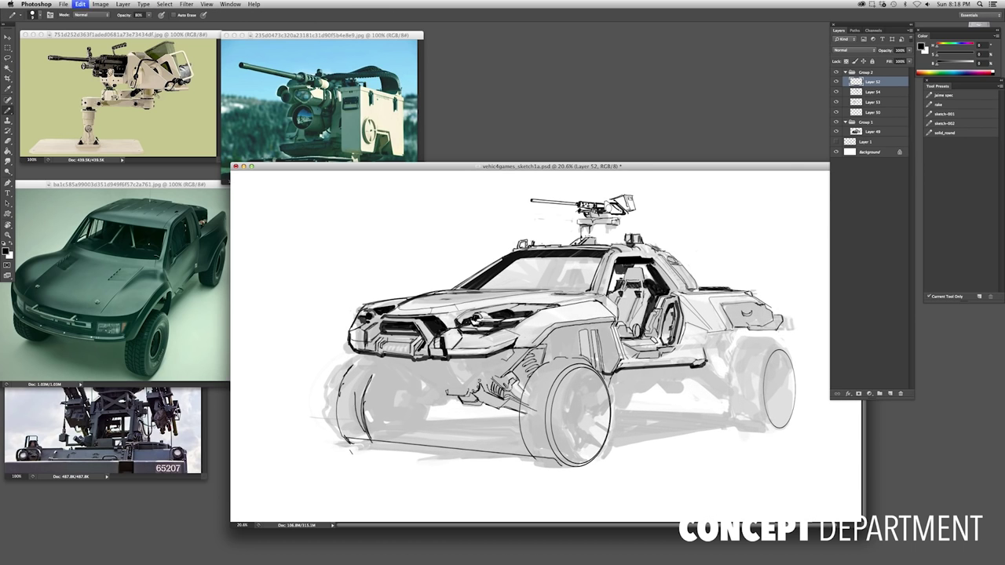
{"action": "left_click_drag", "start_coordinate": [346, 365], "coordinate": [333, 428]}
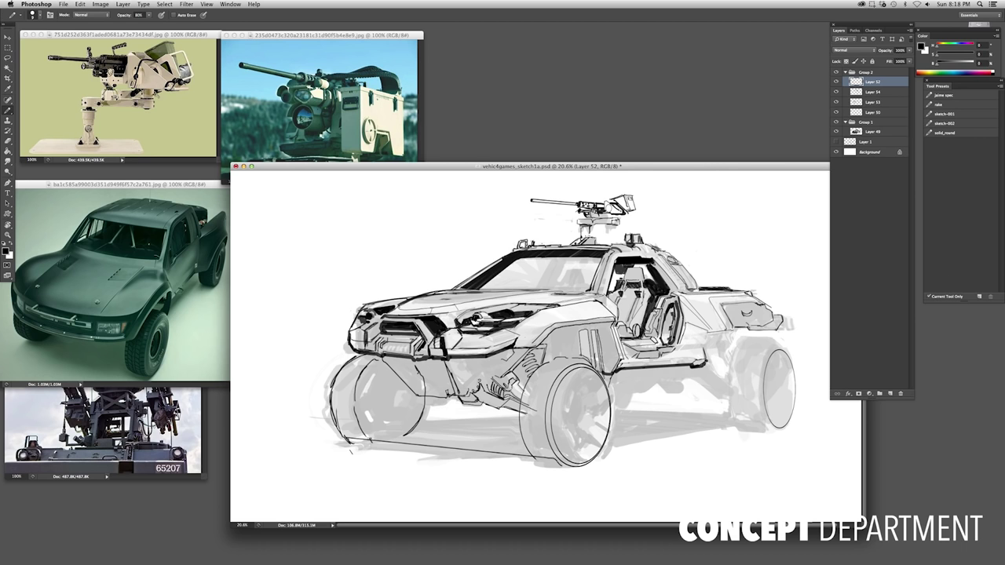
{"action": "scroll", "coordinate": [546, 345], "scroll_direction": "down", "scroll_amount": 2}
{"action": "scroll", "coordinate": [546, 345], "scroll_direction": "up", "scroll_amount": 3}
{"action": "scroll", "coordinate": [546, 346], "scroll_direction": "left", "scroll_amount": 1}
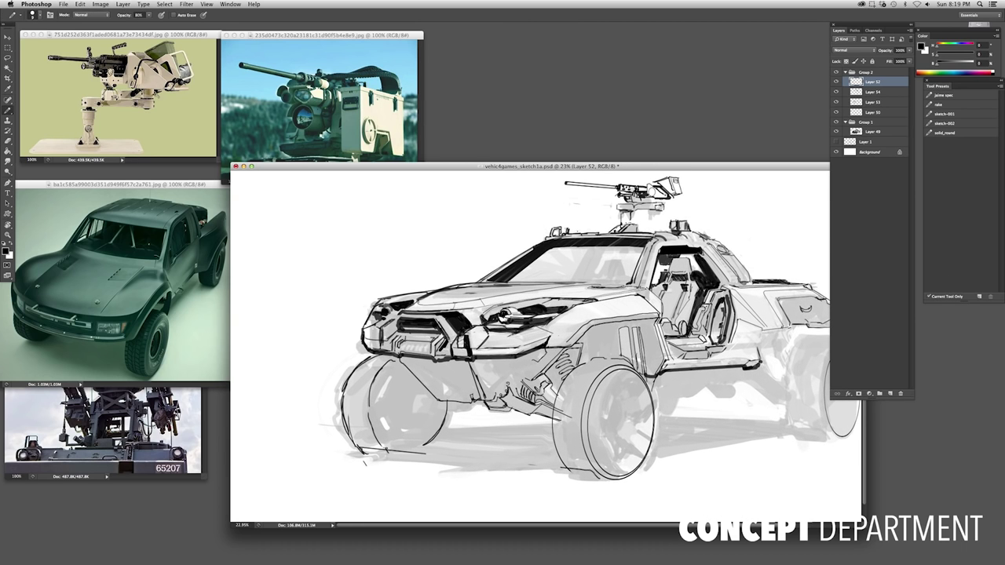
{"action": "scroll", "coordinate": [546, 346], "scroll_direction": "down", "scroll_amount": 2}
{"action": "scroll", "coordinate": [546, 346], "scroll_direction": "up", "scroll_amount": 2}
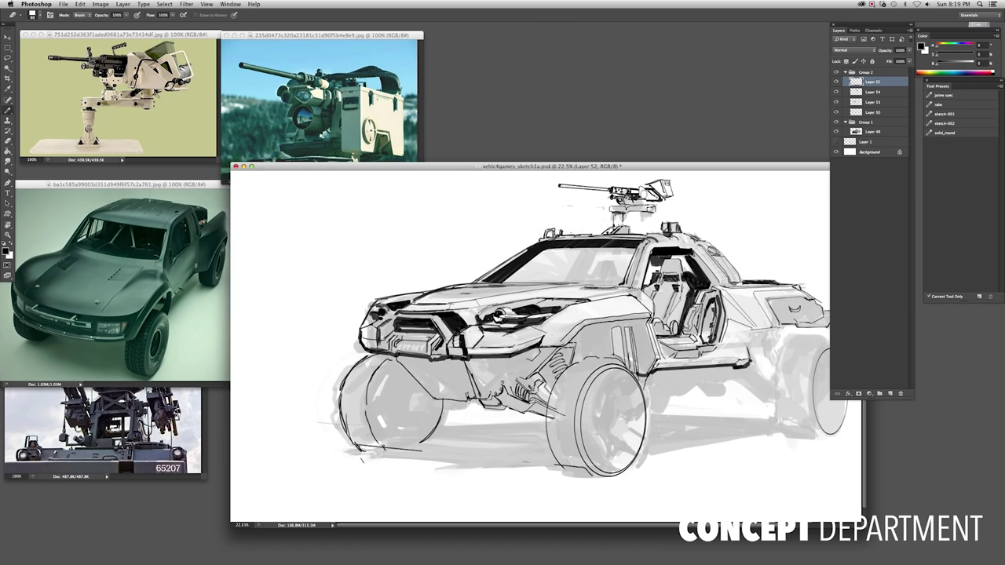
Ink the dashboard line along the windshield's base and a small steering wheel inside the cabin
{"action": "left_click_drag", "start_coordinate": [498, 307], "coordinate": [366, 305]}
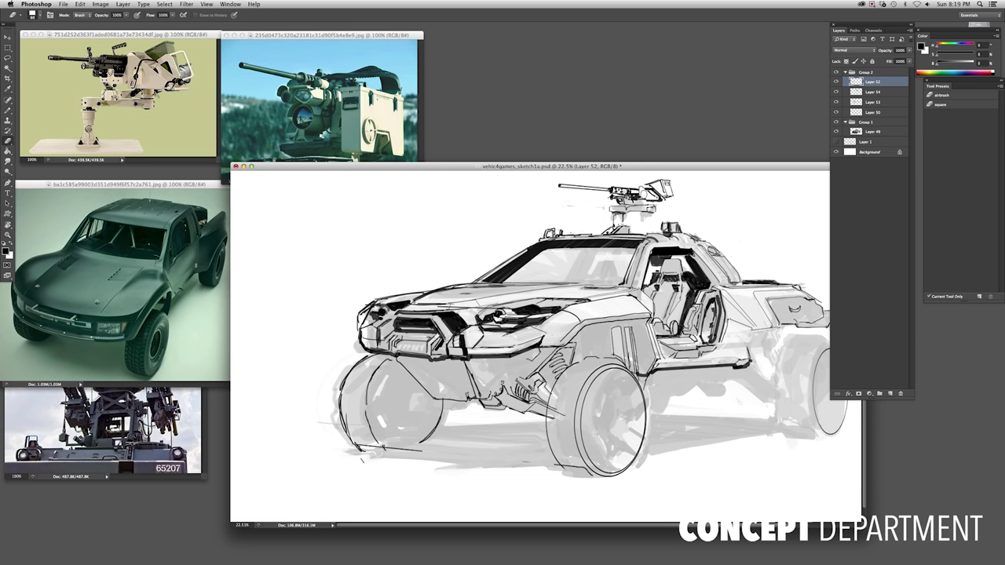
{"action": "scroll", "coordinate": [546, 346], "scroll_direction": "down", "scroll_amount": 2}
{"action": "scroll", "coordinate": [546, 345], "scroll_direction": "up", "scroll_amount": 2}
{"action": "key", "text": "super+z"}
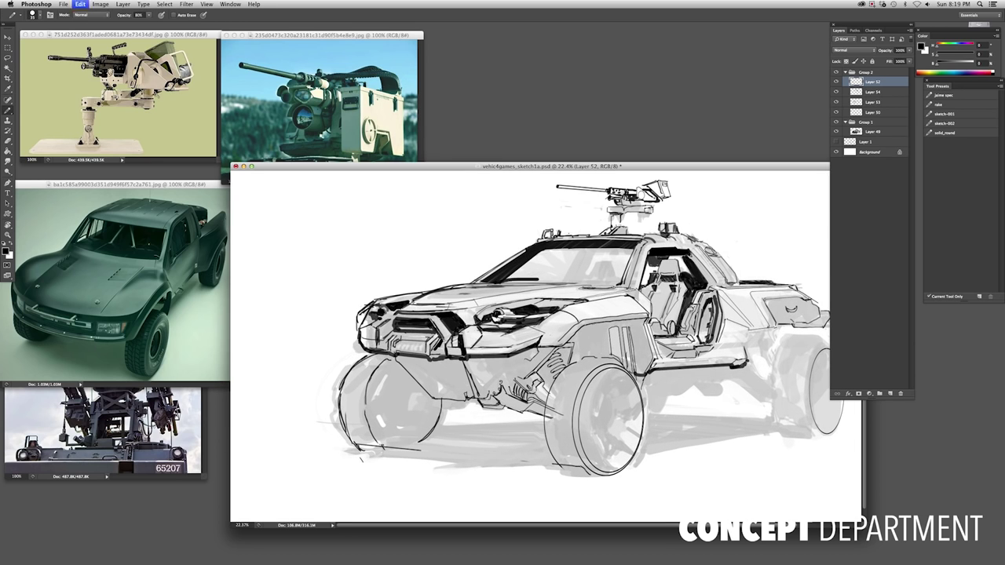
{"action": "key", "text": "super+z"}
{"action": "key", "text": "super+z"}
{"action": "key", "text": "super+z"}
{"action": "left_click_drag", "start_coordinate": [499, 281], "coordinate": [630, 278]}
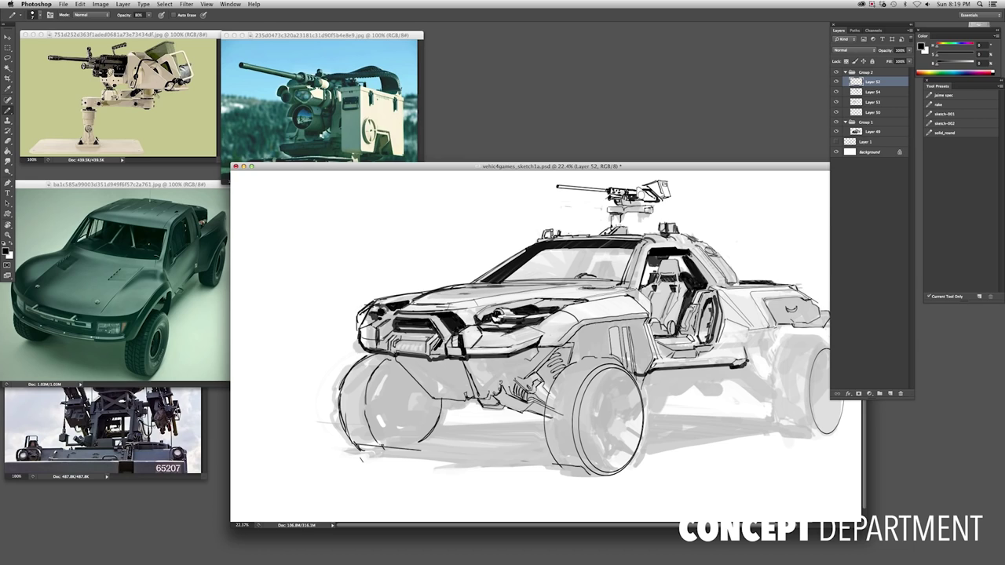
Shrink the steering wheel sketch slightly and darken the dashboard along the windshield's base at 50% opacity
{"action": "key", "text": "5"}
{"action": "key", "text": "]"}
{"action": "key", "text": "]"}
{"action": "key", "text": "]"}
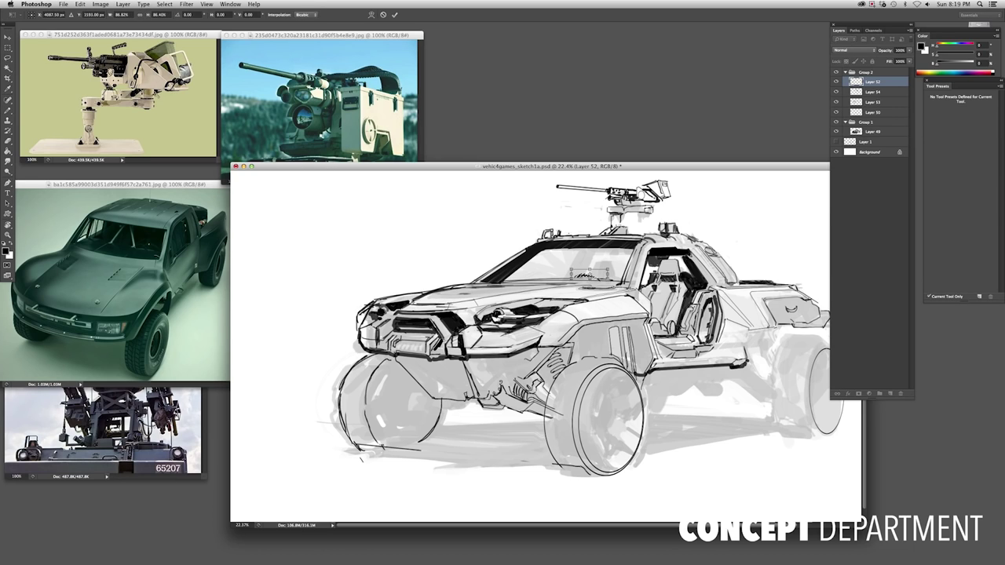
{"action": "left_click_drag", "start_coordinate": [503, 284], "coordinate": [622, 281]}
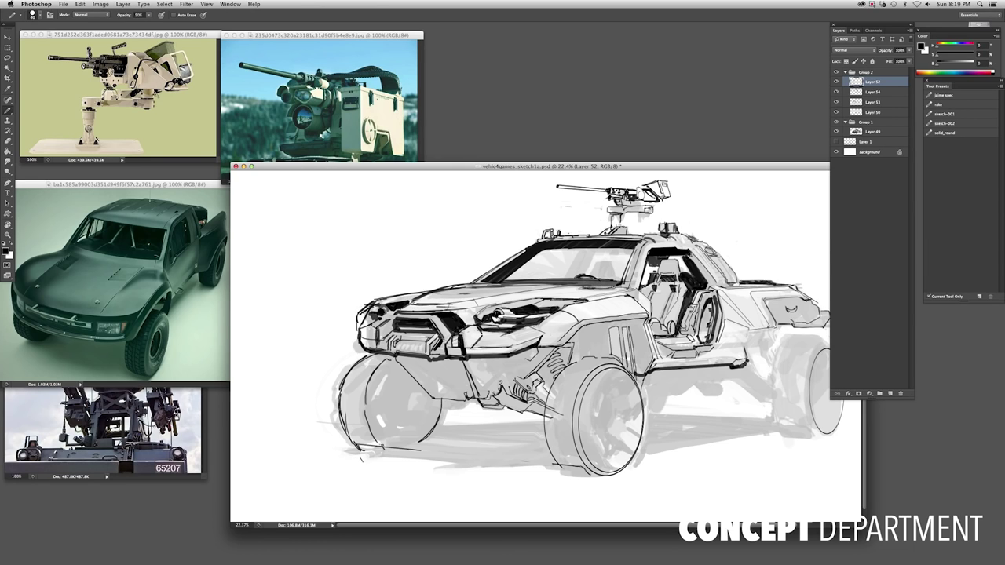
Try narrowing the Layer 52 line work with a transform
{"action": "key", "text": "super+z"}
{"action": "key", "text": "super+z"}
{"action": "key", "text": "super+z"}
{"action": "key", "text": "v"}
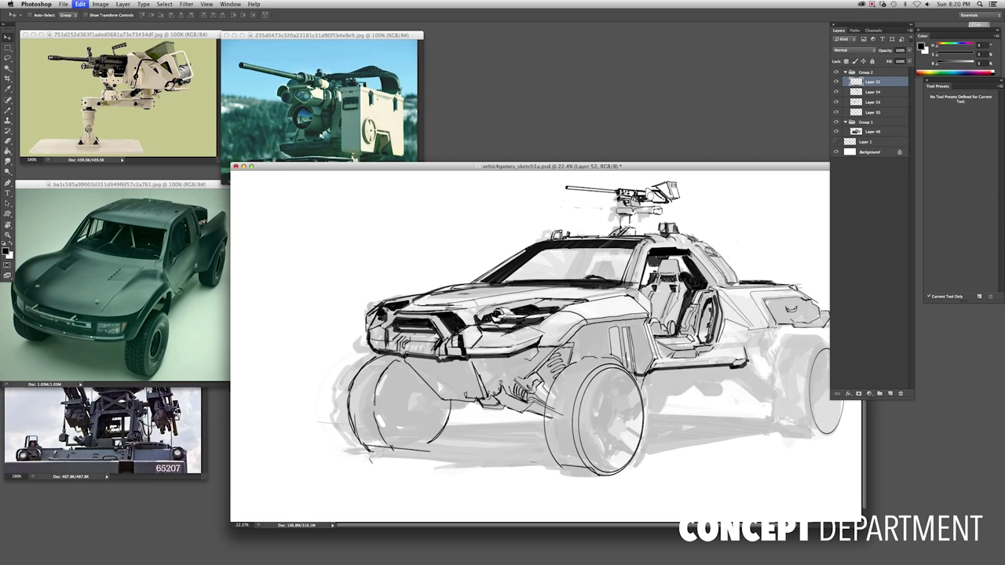
{"action": "key", "text": "super+t"}
{"action": "key", "text": "Return"}
{"action": "key", "text": "b"}
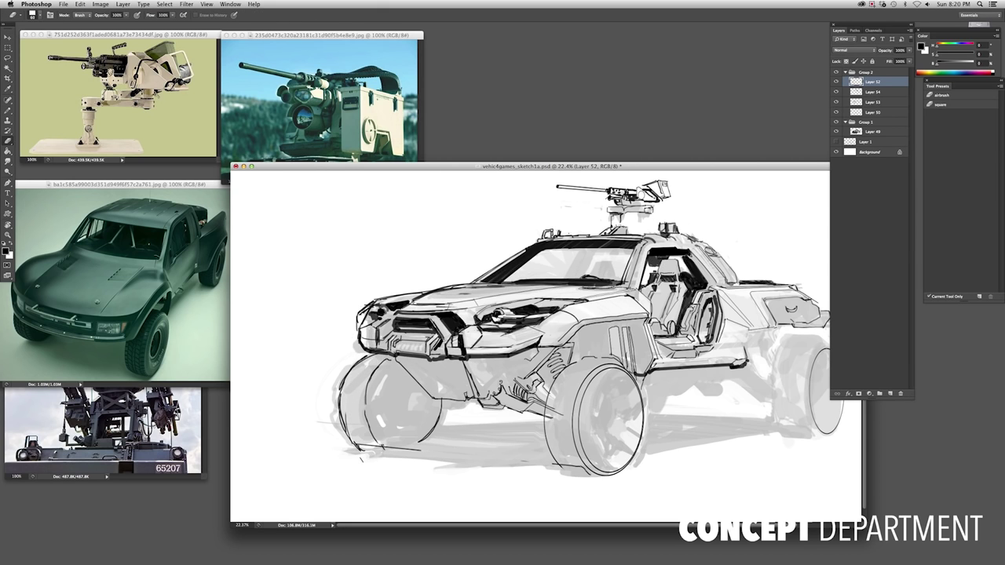
Ink two slanted roll bars and the far seat behind the windshield, and shade the cabin's upper interior
{"action": "scroll", "coordinate": [620, 287], "scroll_direction": "up", "scroll_amount": 2}
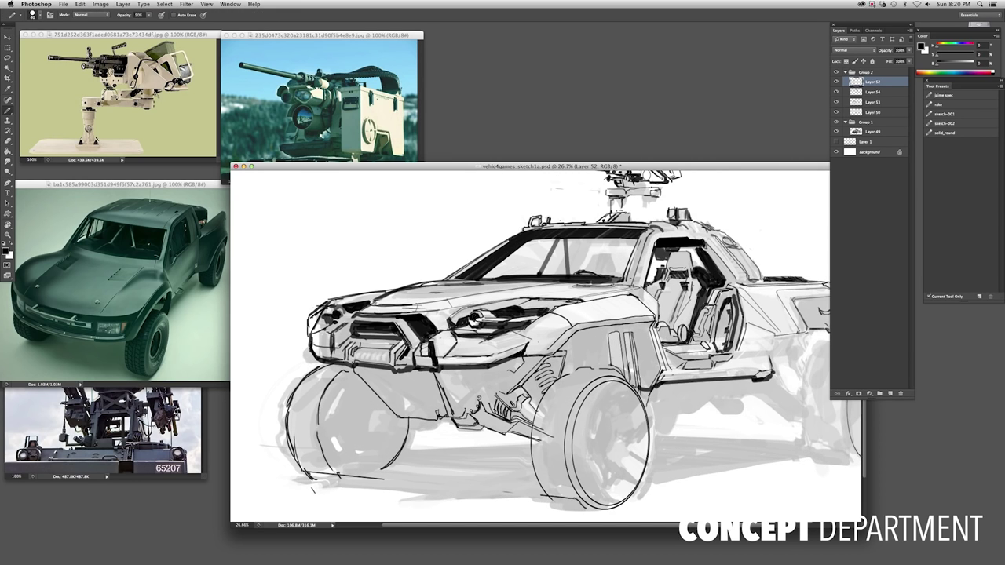
{"action": "scroll", "coordinate": [512, 354], "scroll_direction": "down", "scroll_amount": 5}
{"action": "scroll", "coordinate": [534, 353], "scroll_direction": "up", "scroll_amount": 5}
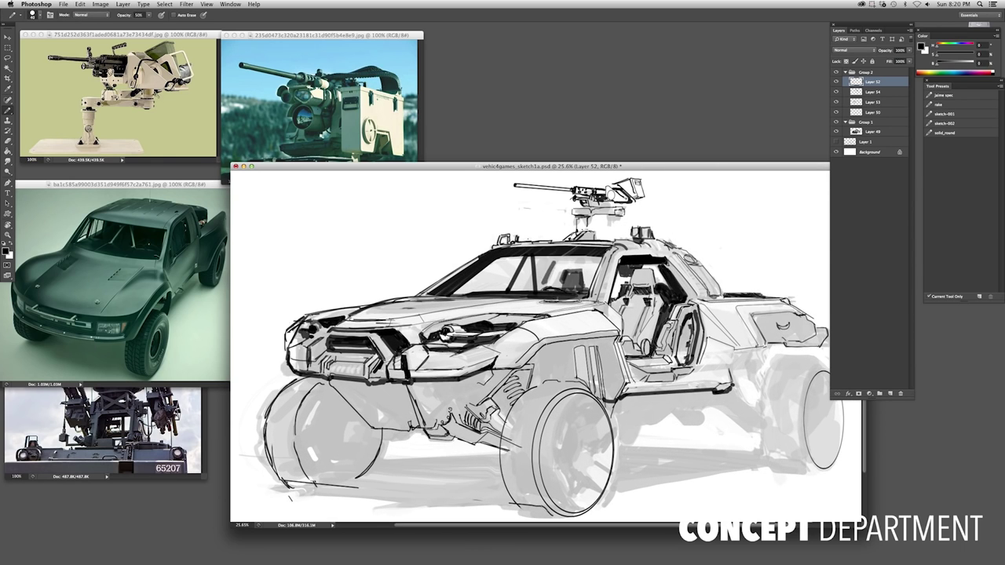
{"action": "mouse_move", "coordinate": [546, 275]}
{"action": "left_mouse_down"}
{"action": "mouse_move", "coordinate": [578, 255]}
{"action": "mouse_move", "coordinate": [605, 257]}
{"action": "left_mouse_up"}
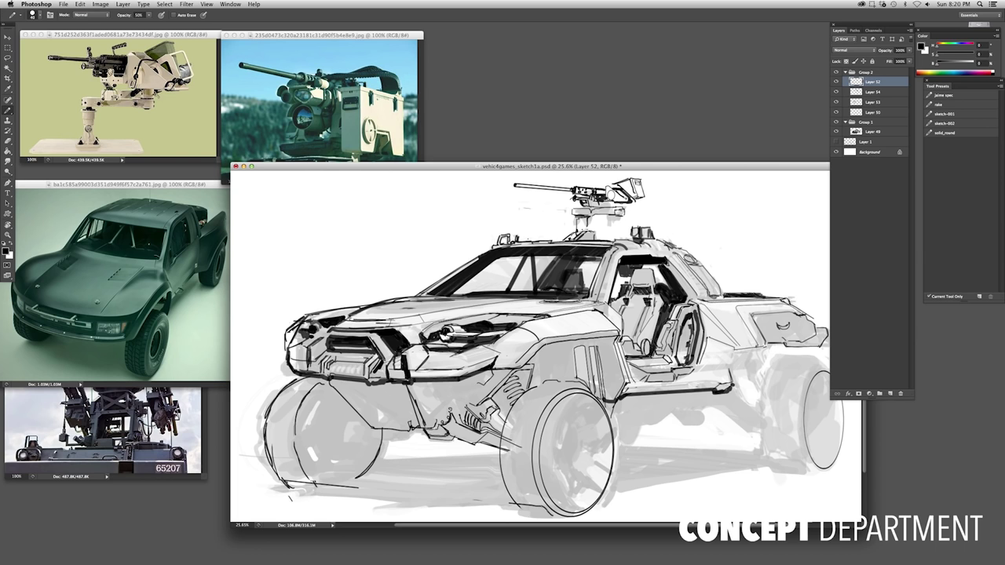
Flip the whole canvas horizontally to check the vehicle's proportions
{"action": "key", "text": "super+minus"}
{"action": "key", "text": "super+shift+h"}
{"action": "key", "text": "super+plus"}
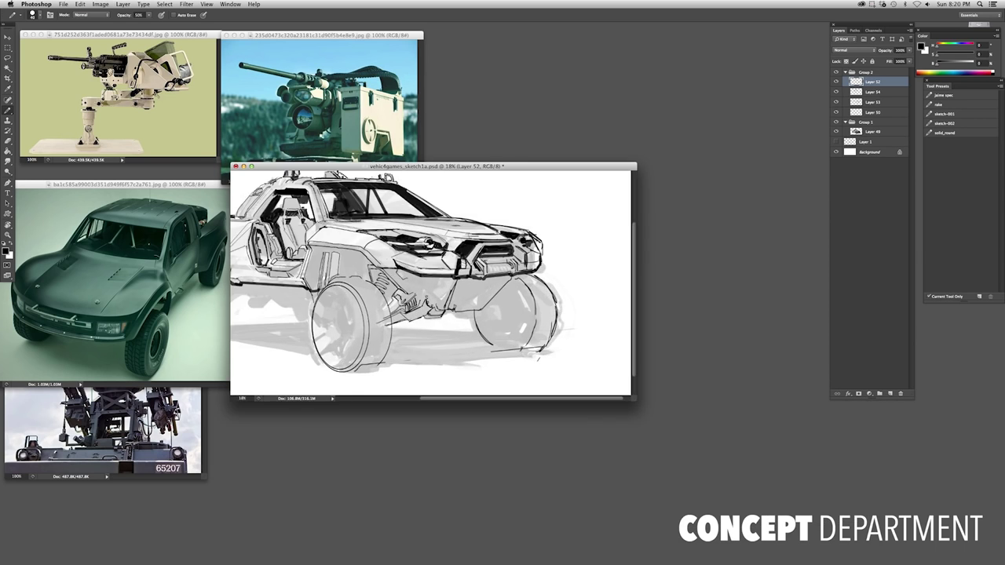
Add a dark curved ammunition feed above the roof gun's receiver at 50% opacity
{"action": "key", "text": "f"}
{"action": "key", "text": "f"}
{"action": "key", "text": "super+minus"}
{"action": "key", "text": "super+plus"}
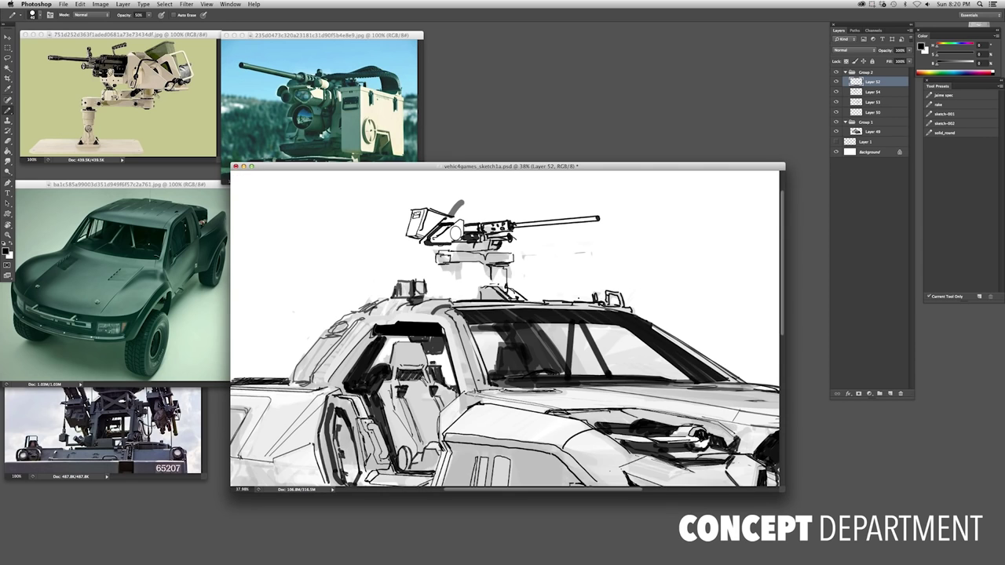
{"action": "key", "text": "super+0"}
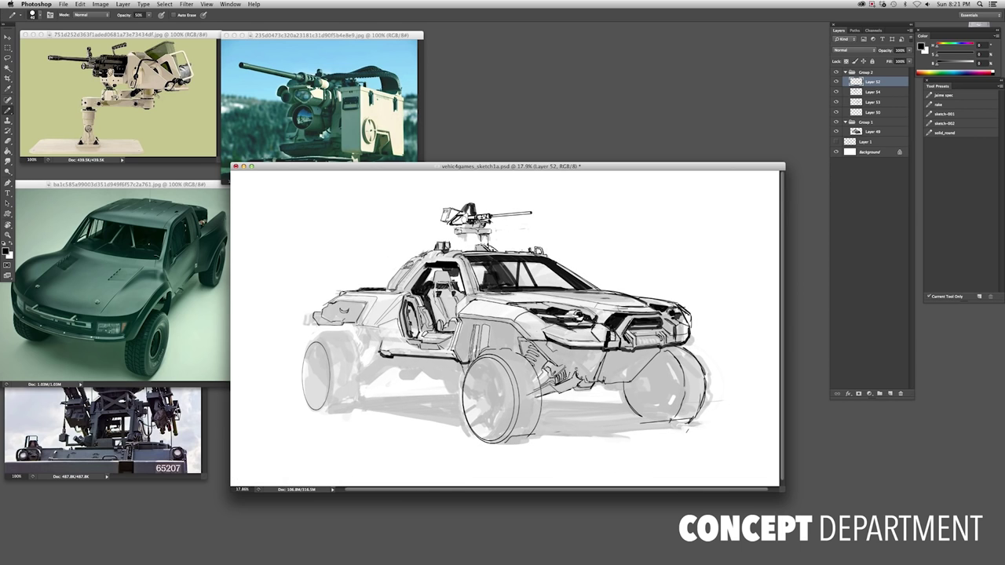
{"action": "key", "text": "super+minus"}
{"action": "key", "text": "super+plus"}
{"action": "key", "text": "super+0"}
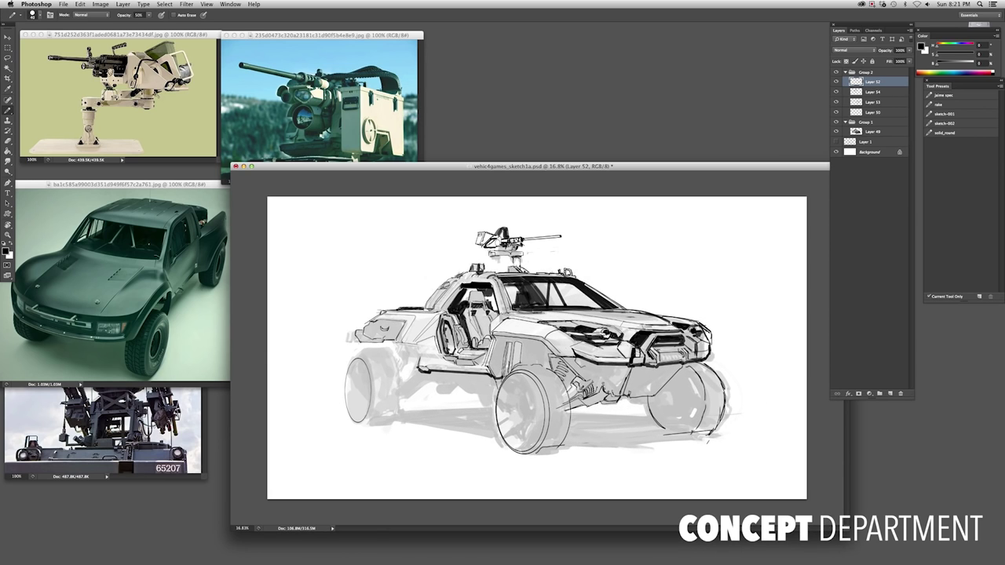
Merge Layers 52 and 54 in Group 2 and nudge the gun's line work over its mount
{"action": "key", "text": "alt+shift+bracketleft"}
{"action": "key", "text": "super+e"}
{"action": "key", "text": "super+t"}
{"action": "key", "text": "Return"}
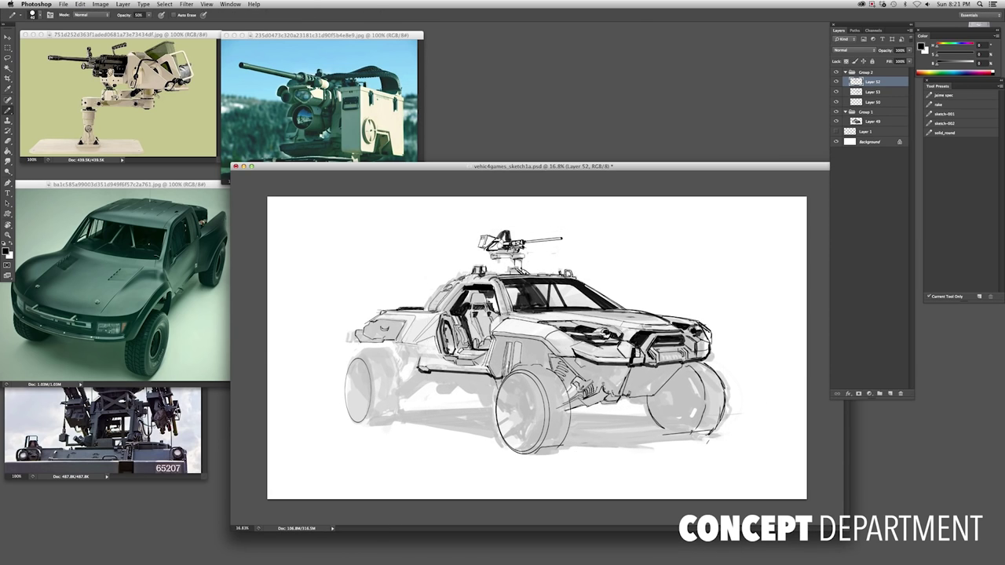
On a new Layer 54, add concentric tyre and rim ellipses to the near front wheel with the shape tool
{"action": "key", "text": "super+z"}
{"action": "key", "text": "super+z"}
{"action": "key", "text": "super+z"}
{"action": "key", "text": "super+z"}
{"action": "key", "text": "super+z"}
{"action": "key", "text": "super+z"}
{"action": "key", "text": "u"}
{"action": "key", "text": "super+z"}
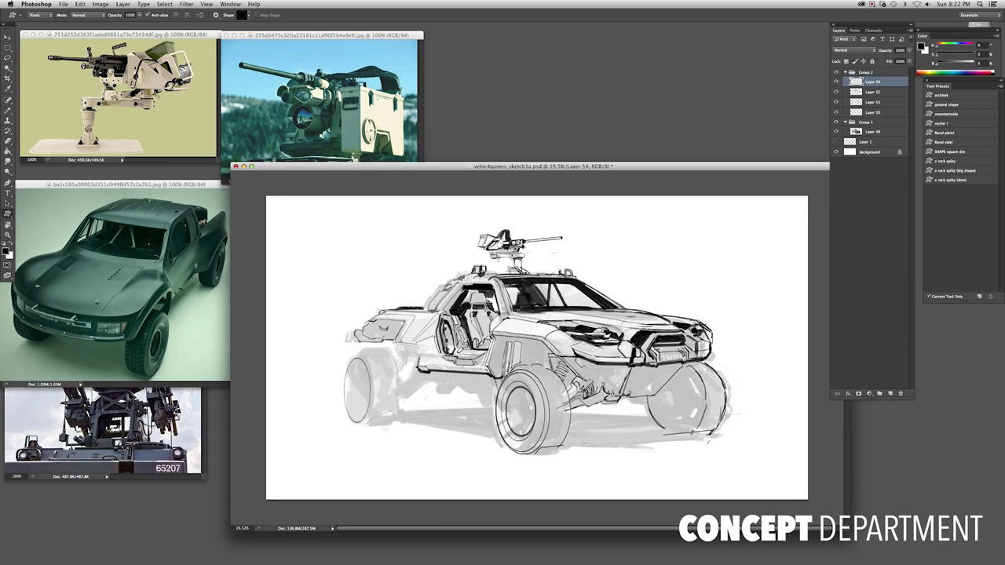
Ink the shoulder edge and first tread blocks along the near front tyre at 60% opacity
{"action": "scroll", "coordinate": [564, 400], "scroll_direction": "up", "scroll_amount": 3}
{"action": "key", "text": "b"}
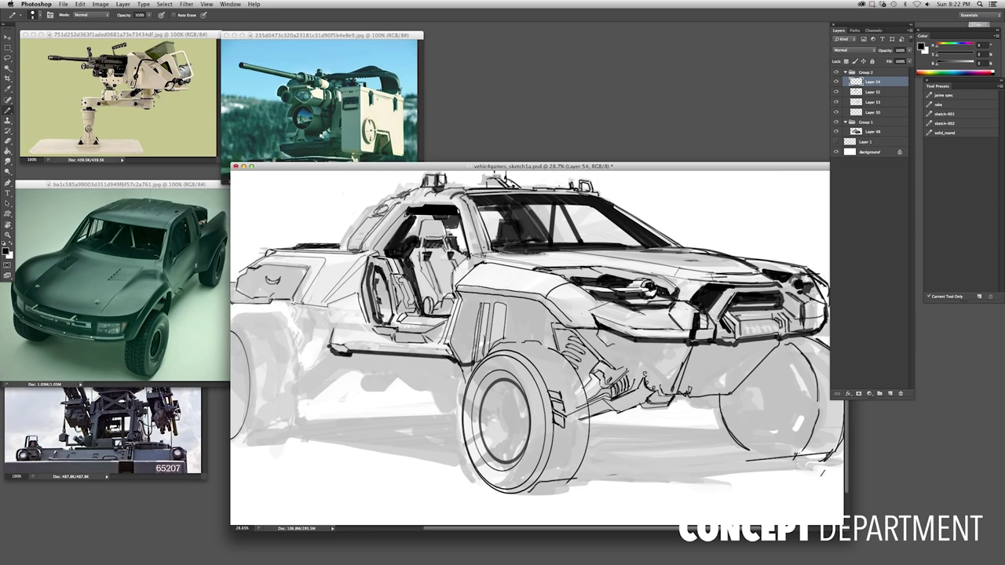
{"action": "key", "text": "6"}
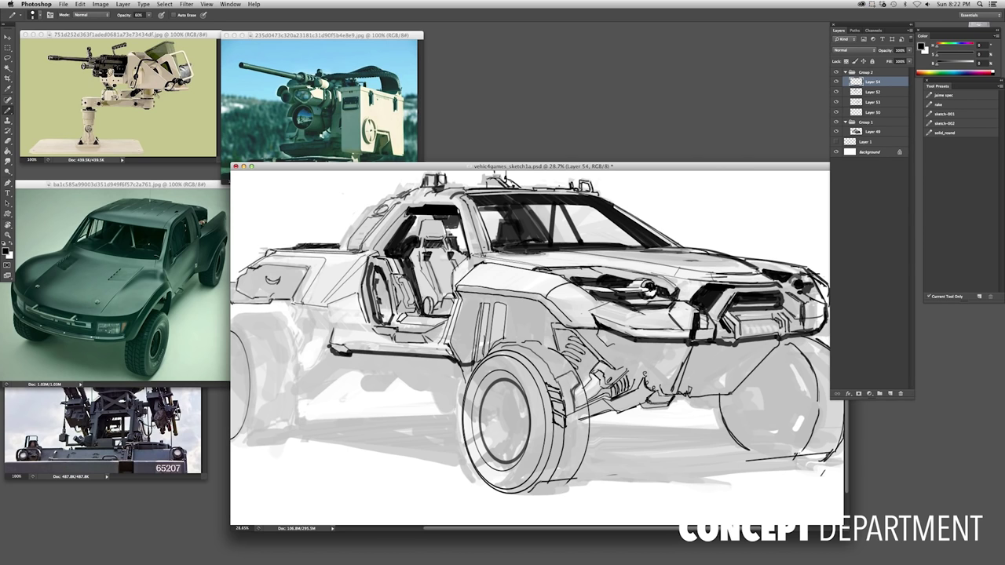
{"action": "scroll", "coordinate": [550, 380], "scroll_direction": "up", "scroll_amount": 1}
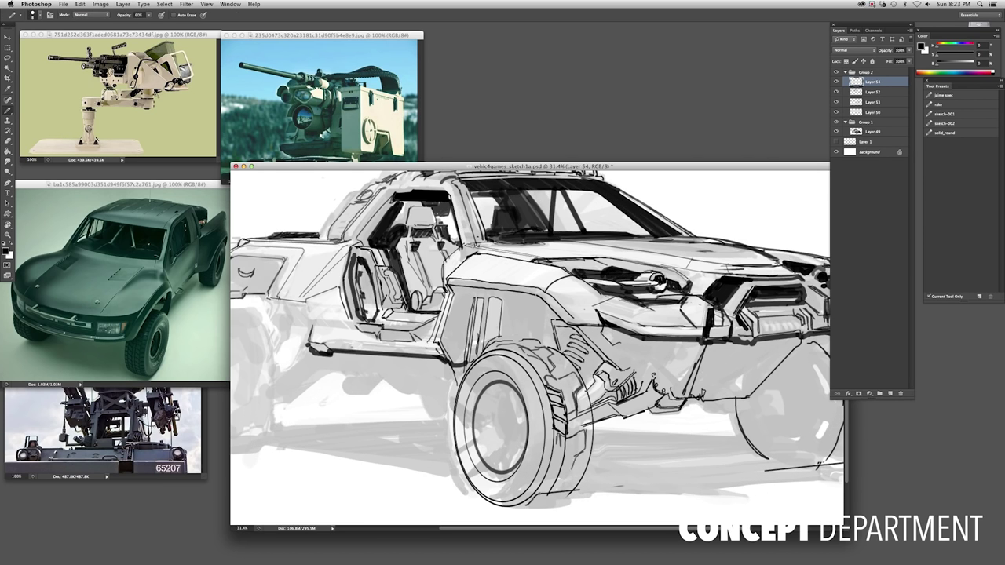
{"action": "scroll", "coordinate": [537, 349], "scroll_direction": "down", "scroll_amount": 2}
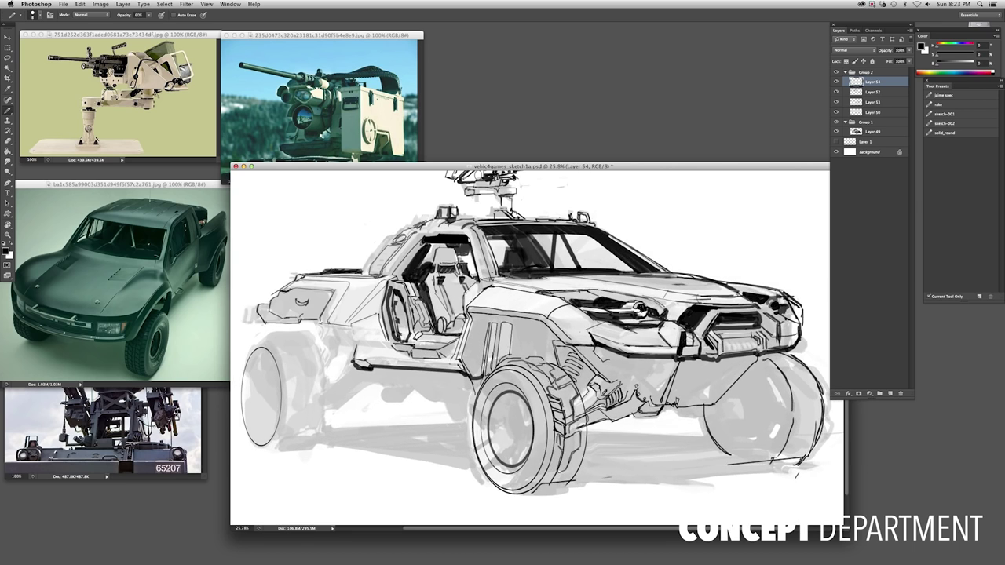
Flip the canvas horizontally and ink tread blocks and grooves down the near front tyre's outer face
{"action": "key", "text": "ctrl+shift+h"}
{"action": "scroll", "coordinate": [628, 432], "scroll_direction": "up", "scroll_amount": 1}
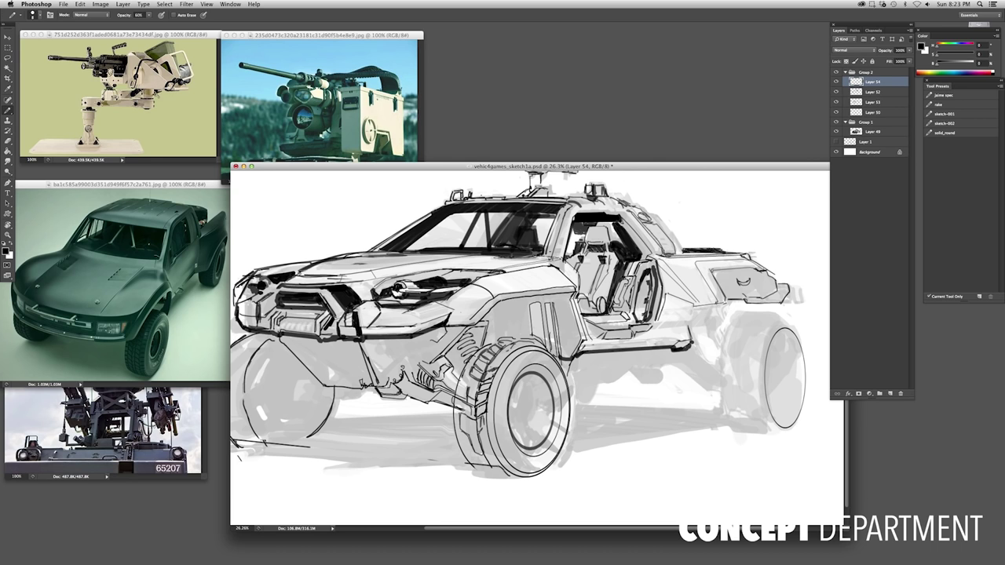
{"action": "scroll", "coordinate": [522, 321], "scroll_direction": "down", "scroll_amount": 2}
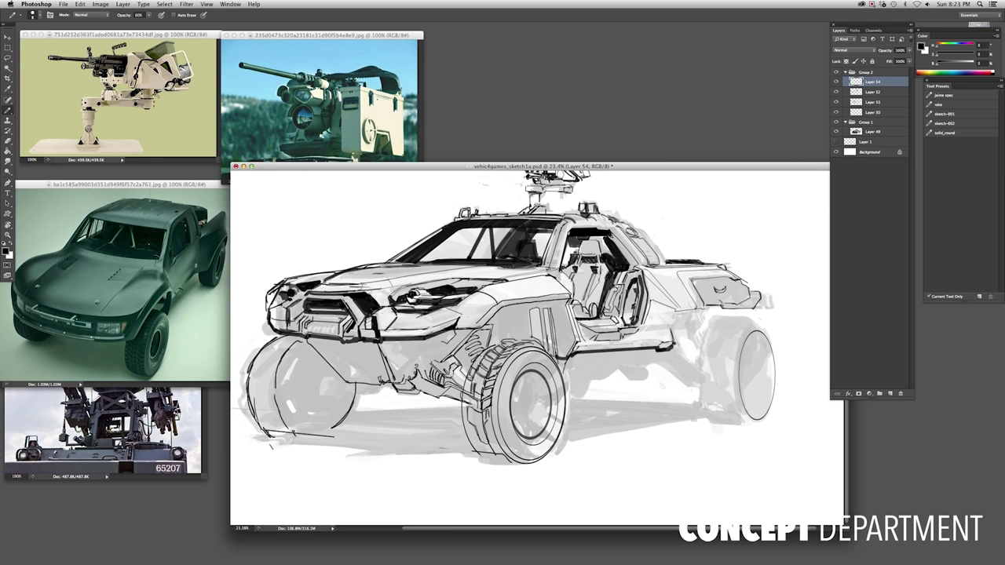
{"action": "scroll", "coordinate": [475, 416], "scroll_direction": "down", "scroll_amount": 1}
{"action": "scroll", "coordinate": [476, 408], "scroll_direction": "up", "scroll_amount": 2}
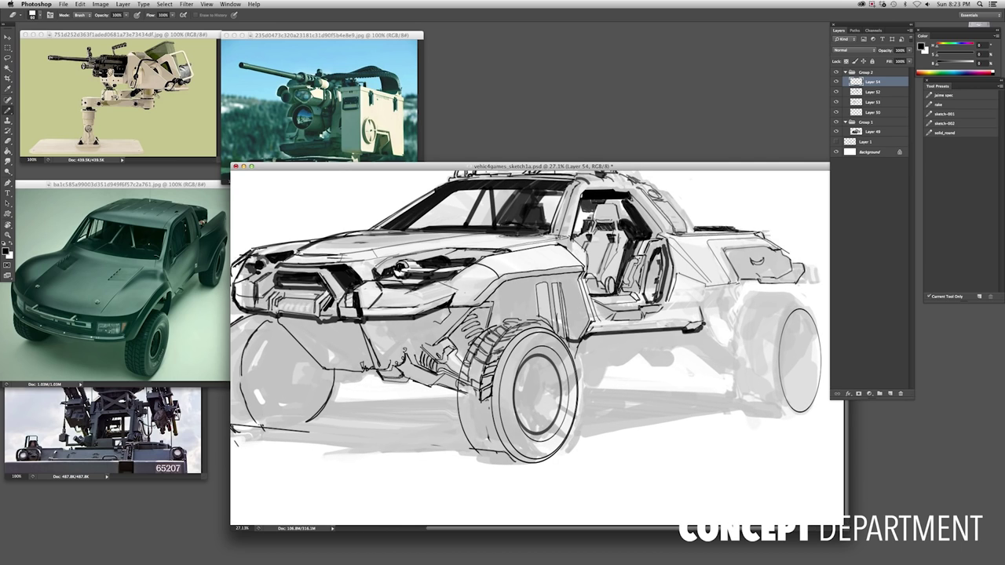
{"action": "key", "text": "super+z"}
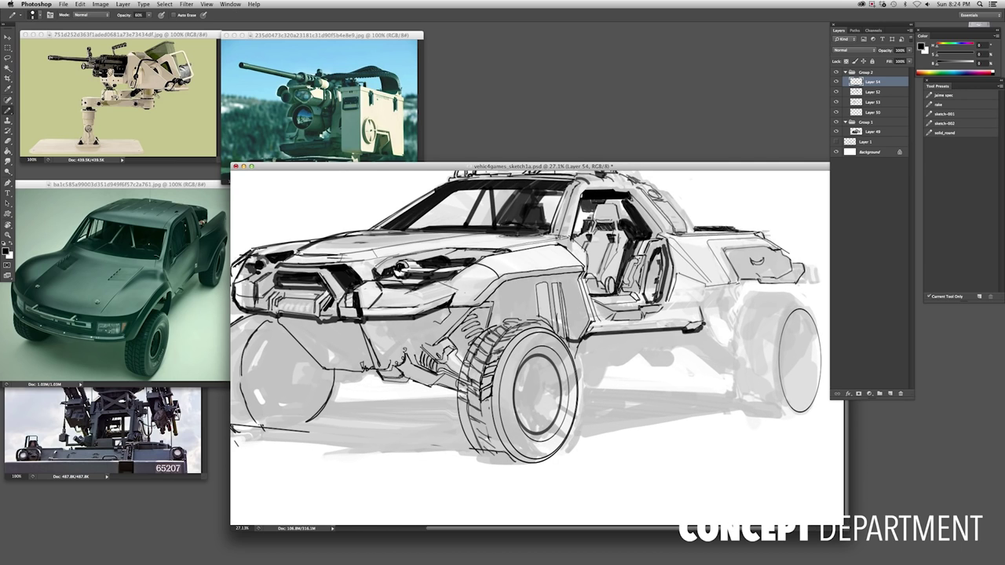
Finish the angled cross-grooves across the near front tyre's tread and flip the canvas horizontally again
{"action": "scroll", "coordinate": [489, 420], "scroll_direction": "down", "scroll_amount": 3}
{"action": "scroll", "coordinate": [489, 420], "scroll_direction": "up", "scroll_amount": 1}
{"action": "key", "text": "super+shift+h"}
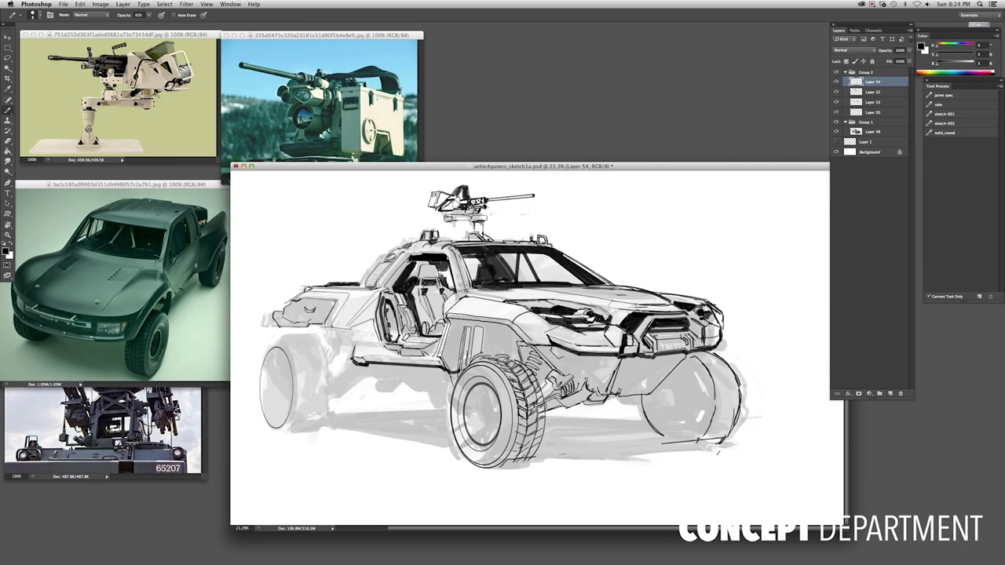
{"action": "scroll", "coordinate": [510, 328], "scroll_direction": "up", "scroll_amount": 1}
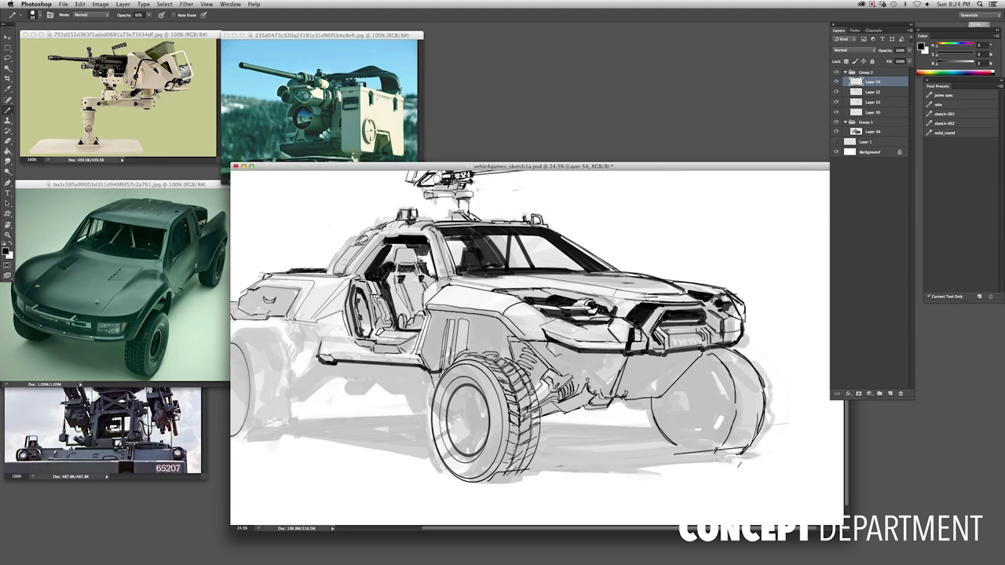
On a new layer, shade the front wheel arch and the underbody behind the bumper dark at 60% opacity
{"action": "key", "text": "super+alt+shift+n"}
{"action": "left_click_drag", "start_coordinate": [539, 347], "coordinate": [606, 410]}
{"action": "mouse_move", "coordinate": [622, 360]}
{"action": "left_mouse_down"}
{"action": "mouse_move", "coordinate": [587, 405]}
{"action": "mouse_move", "coordinate": [520, 350]}
{"action": "mouse_move", "coordinate": [537, 377]}
{"action": "mouse_move", "coordinate": [433, 314]}
{"action": "mouse_move", "coordinate": [471, 345]}
{"action": "mouse_move", "coordinate": [515, 346]}
{"action": "mouse_move", "coordinate": [550, 397]}
{"action": "left_mouse_up"}
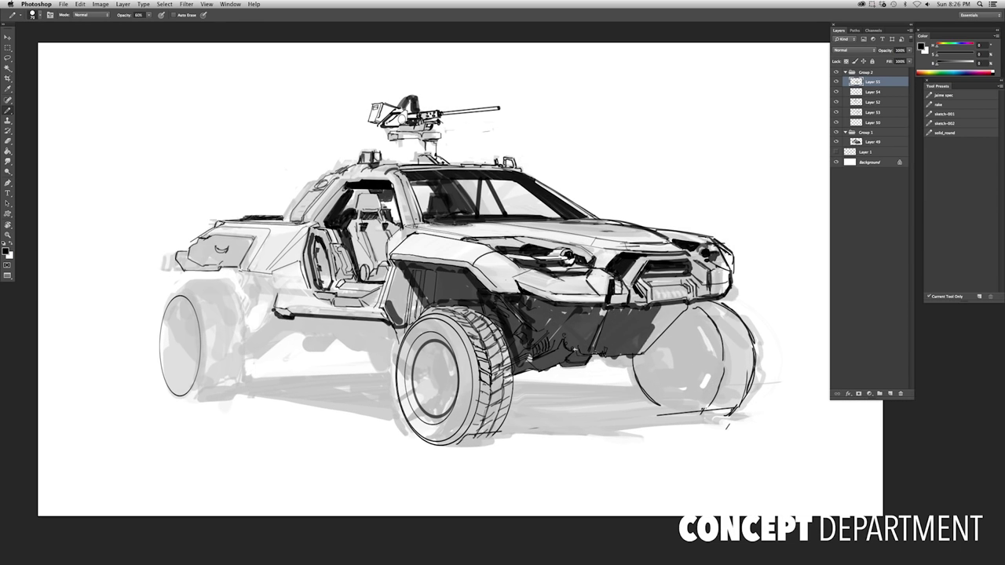
Block in the far front wheel with dark 60% opacity strokes and flip the canvas horizontally
{"action": "key", "text": "b"}
{"action": "mouse_move", "coordinate": [629, 352]}
{"action": "left_mouse_down"}
{"action": "mouse_move", "coordinate": [648, 389]}
{"action": "mouse_move", "coordinate": [710, 315]}
{"action": "mouse_move", "coordinate": [750, 377]}
{"action": "mouse_move", "coordinate": [679, 314]}
{"action": "mouse_move", "coordinate": [578, 346]}
{"action": "mouse_move", "coordinate": [495, 322]}
{"action": "mouse_move", "coordinate": [525, 359]}
{"action": "left_mouse_up"}
{"action": "key", "text": "super+minus"}
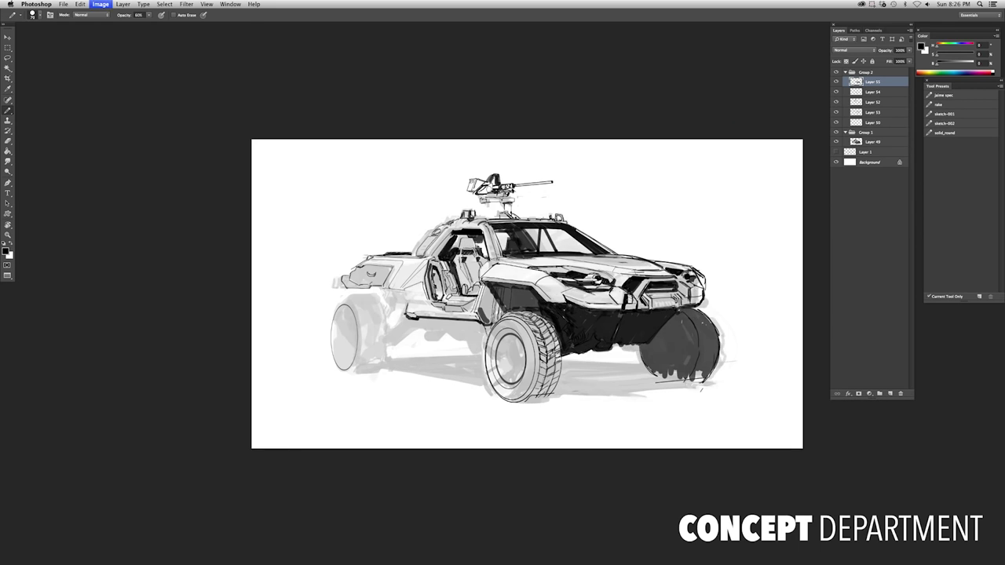
{"action": "key", "text": "super+shift+h"}
{"action": "key", "text": "super+plus"}
Paint the dark underbody below the door sill and extend it back to the rear wheel arch
{"action": "mouse_move", "coordinate": [597, 302]}
{"action": "left_mouse_down"}
{"action": "mouse_move", "coordinate": [628, 352]}
{"action": "mouse_move", "coordinate": [711, 348]}
{"action": "mouse_move", "coordinate": [701, 353]}
{"action": "mouse_move", "coordinate": [743, 365]}
{"action": "left_mouse_up"}
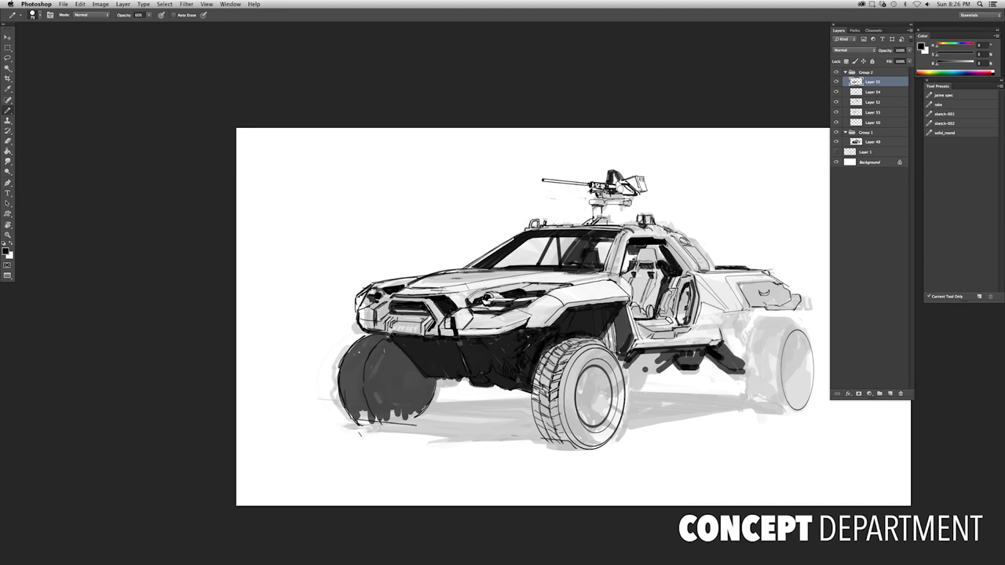
{"action": "mouse_move", "coordinate": [628, 385]}
{"action": "left_mouse_down"}
{"action": "mouse_move", "coordinate": [660, 352]}
{"action": "mouse_move", "coordinate": [702, 349]}
{"action": "left_mouse_up"}
{"action": "left_click_drag", "start_coordinate": [632, 365], "coordinate": [648, 355]}
{"action": "mouse_move", "coordinate": [715, 365]}
{"action": "left_mouse_down"}
{"action": "mouse_move", "coordinate": [746, 342]}
{"action": "mouse_move", "coordinate": [738, 329]}
{"action": "left_mouse_up"}
{"action": "scroll", "coordinate": [718, 364], "scroll_direction": "down", "scroll_amount": 3}
{"action": "scroll", "coordinate": [817, 368], "scroll_direction": "up", "scroll_amount": 3}
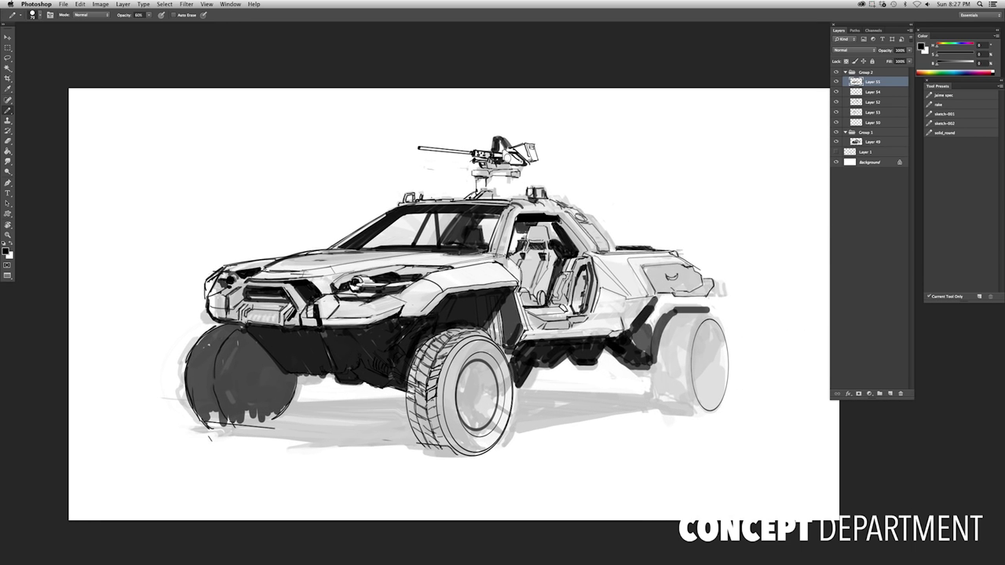
Fill the recessed side panel and rear bumper end above the rear wheel with dark tone
{"action": "key", "text": "e"}
{"action": "key", "text": "b"}
{"action": "mouse_move", "coordinate": [660, 271]}
{"action": "left_mouse_down"}
{"action": "mouse_move", "coordinate": [711, 295]}
{"action": "mouse_move", "coordinate": [654, 284]}
{"action": "left_mouse_up"}
{"action": "scroll", "coordinate": [680, 274], "scroll_direction": "up", "scroll_amount": 4}
{"action": "scroll", "coordinate": [699, 278], "scroll_direction": "up", "scroll_amount": 1}
{"action": "key", "text": "e"}
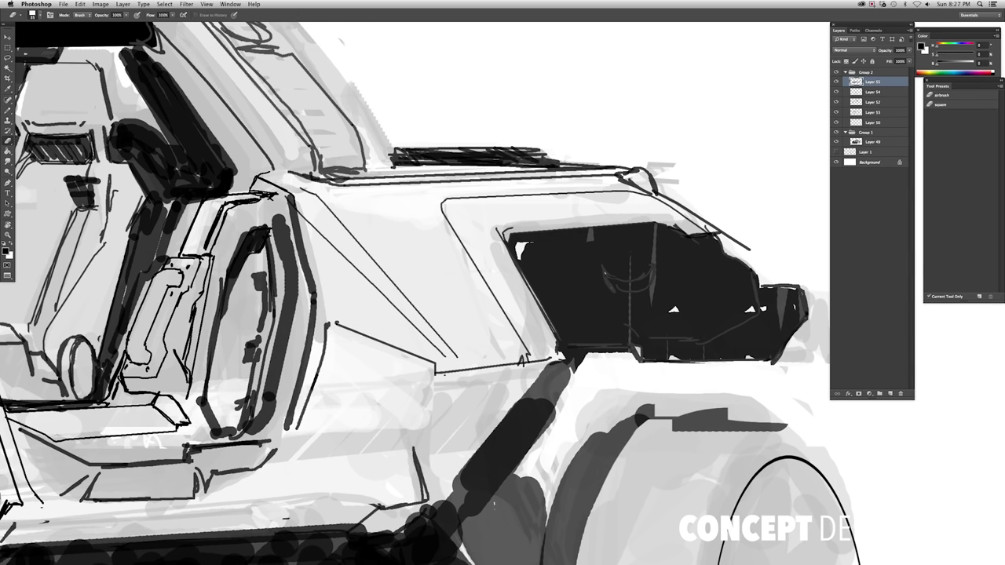
{"action": "key", "text": "b"}
{"action": "mouse_move", "coordinate": [651, 321]}
{"action": "left_mouse_down"}
{"action": "mouse_move", "coordinate": [700, 275]}
{"action": "mouse_move", "coordinate": [534, 265]}
{"action": "mouse_move", "coordinate": [672, 264]}
{"action": "mouse_move", "coordinate": [731, 315]}
{"action": "left_mouse_up"}
{"action": "scroll", "coordinate": [672, 265], "scroll_direction": "down", "scroll_amount": 6}
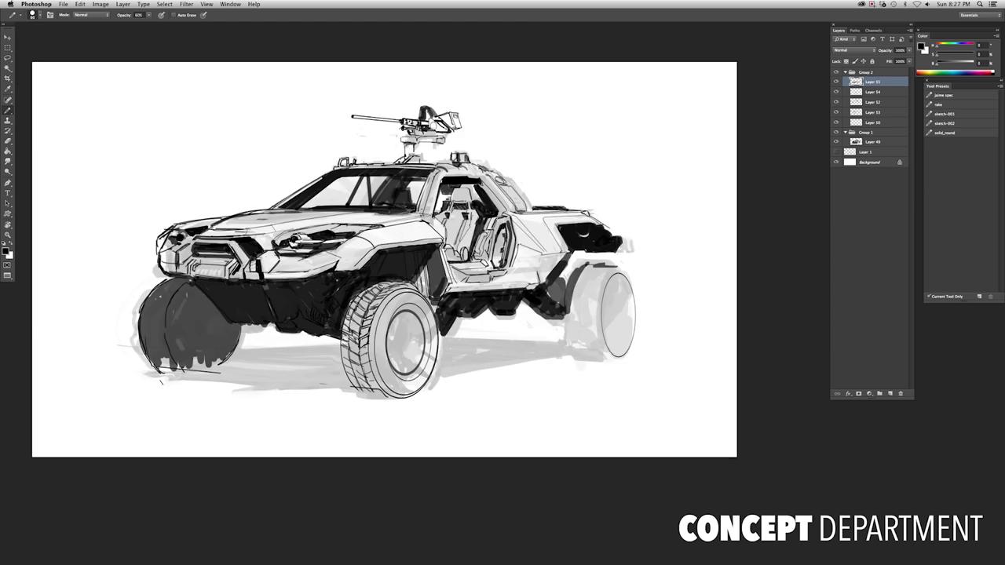
Lower the shadow layer's opacity and add a new layer masked to the dark shadow shapes
{"action": "scroll", "coordinate": [460, 239], "scroll_direction": "up", "scroll_amount": 2}
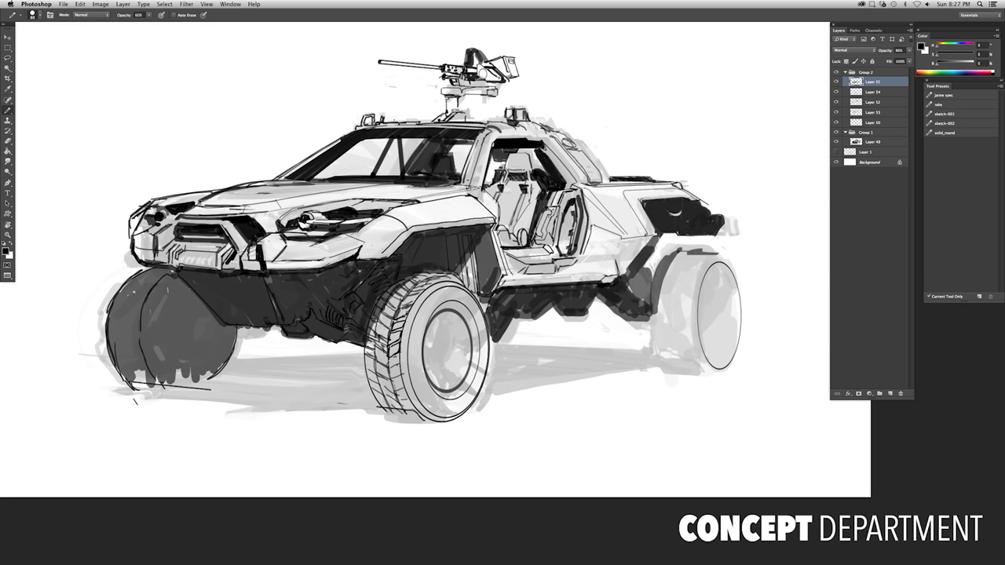
{"action": "scroll", "coordinate": [612, 236], "scroll_direction": "down", "scroll_amount": 4}
{"action": "scroll", "coordinate": [541, 239], "scroll_direction": "up", "scroll_amount": 2}
{"action": "left_click", "coordinate": [891, 394]}
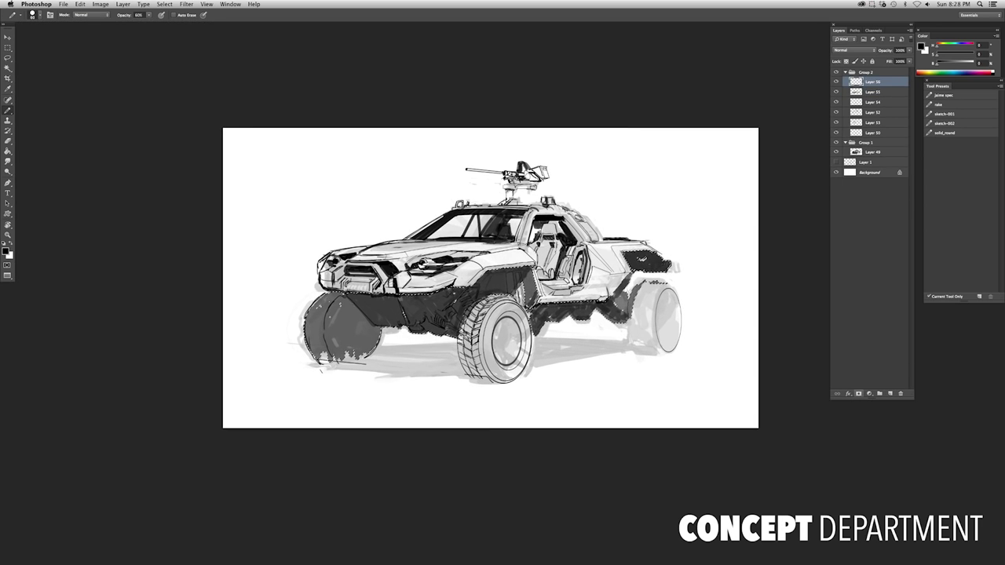
{"action": "left_click", "coordinate": [859, 393], "text": "alt"}
{"action": "key", "text": "super+2"}
Deepen the shadows on the front underbody and far front wheel within the masked layer
{"action": "mouse_move", "coordinate": [460, 314]}
{"action": "left_mouse_down"}
{"action": "mouse_move", "coordinate": [316, 330]}
{"action": "mouse_move", "coordinate": [422, 314]}
{"action": "mouse_move", "coordinate": [499, 283]}
{"action": "left_mouse_up"}
{"action": "left_click_drag", "start_coordinate": [348, 326], "coordinate": [370, 325]}
{"action": "left_click_drag", "start_coordinate": [326, 299], "coordinate": [336, 354]}
Darken the near wheel arch, sill underbody and rear panel with a larger brush and flip the canvas horizontally
{"action": "key", "text": "bracketright"}
{"action": "key", "text": "bracketright"}
{"action": "left_click_drag", "start_coordinate": [503, 271], "coordinate": [550, 329]}
{"action": "left_click_drag", "start_coordinate": [554, 314], "coordinate": [613, 298]}
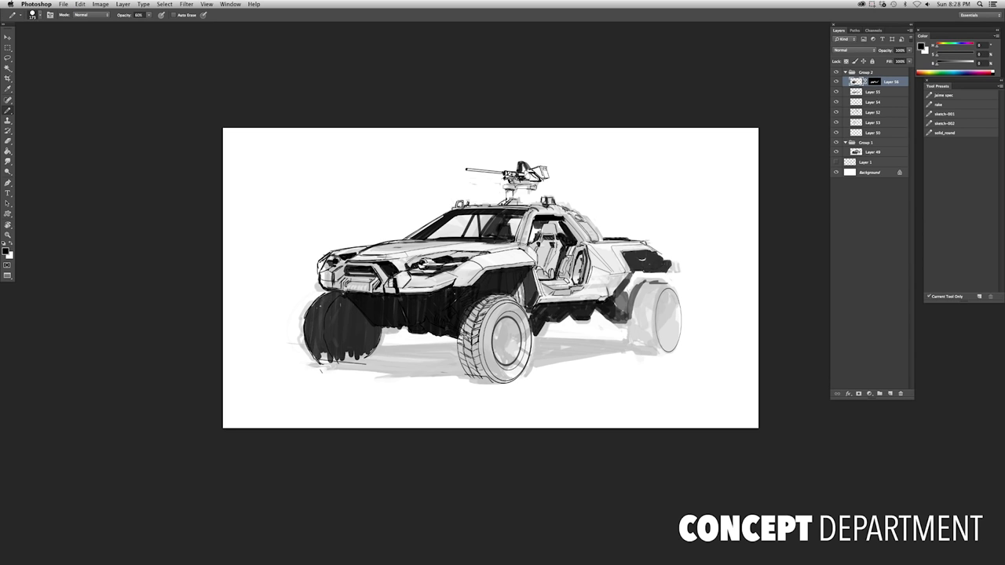
{"action": "left_click_drag", "start_coordinate": [621, 259], "coordinate": [660, 314]}
{"action": "left_click_drag", "start_coordinate": [519, 271], "coordinate": [530, 303]}
{"action": "left_click_drag", "start_coordinate": [613, 286], "coordinate": [542, 322]}
{"action": "left_click_drag", "start_coordinate": [511, 271], "coordinate": [479, 294]}
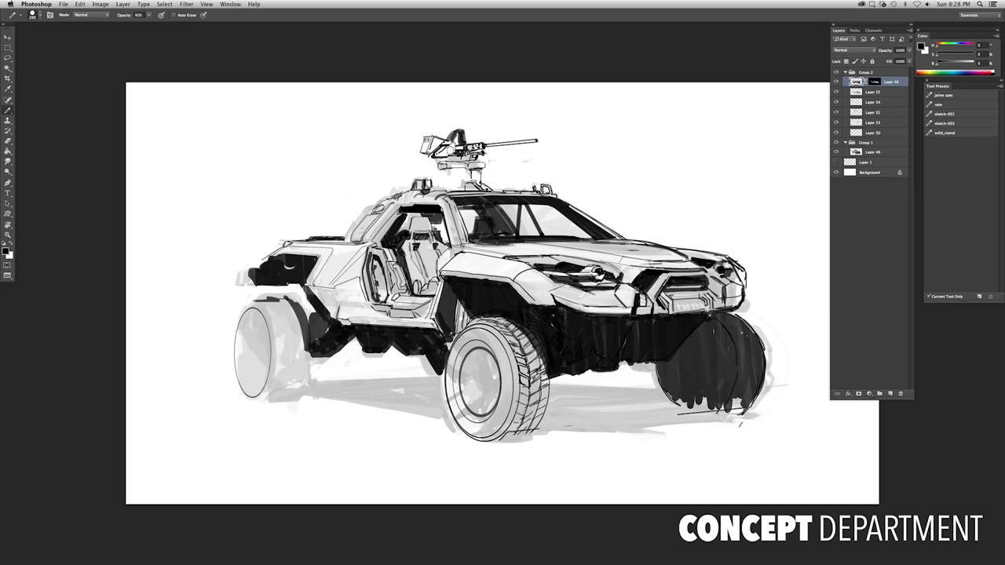
On a new layer, ink the near front wheel's hub recess and spoke with a smaller brush at 70% opacity
{"action": "key", "text": "bracketleft"}
{"action": "key", "text": "bracketleft"}
{"action": "key", "text": "bracketleft"}
{"action": "key", "text": "super+alt+shift+n"}
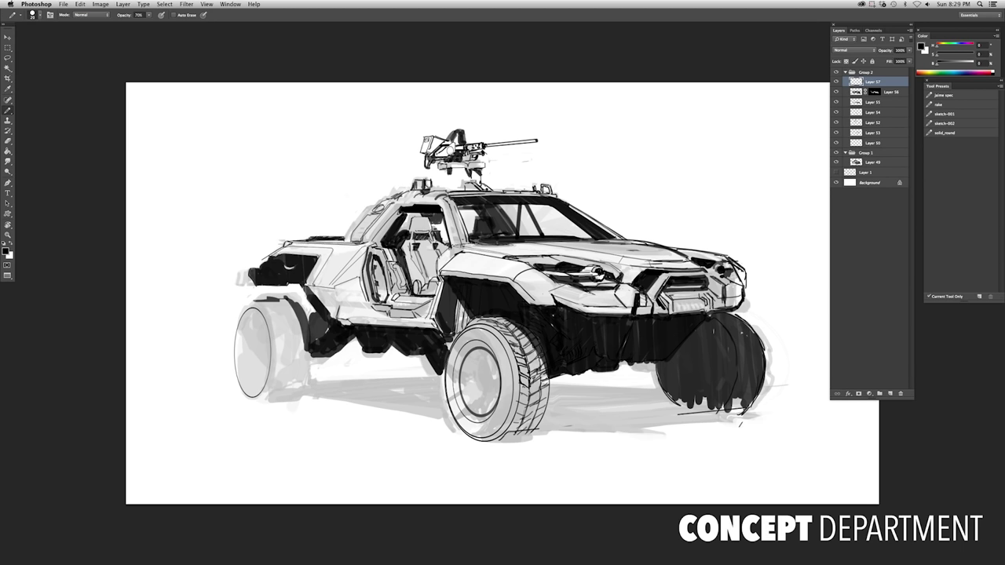
{"action": "scroll", "coordinate": [502, 300], "scroll_direction": "up", "scroll_amount": 2}
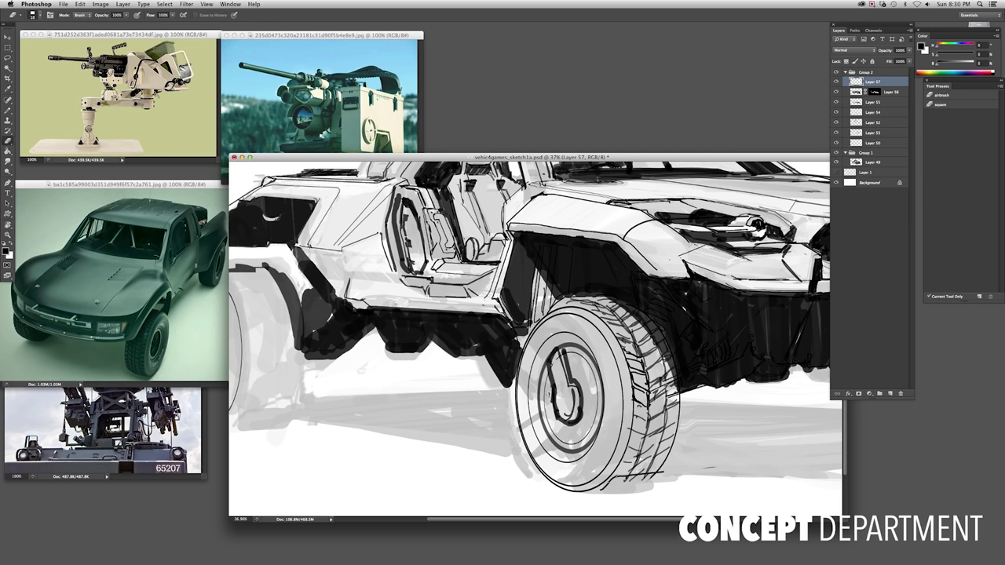
{"action": "key", "text": "b"}
{"action": "mouse_move", "coordinate": [566, 380]}
{"action": "left_mouse_down"}
{"action": "mouse_move", "coordinate": [574, 356]}
{"action": "mouse_move", "coordinate": [589, 377]}
{"action": "left_mouse_up"}
{"action": "left_click_drag", "start_coordinate": [557, 380], "coordinate": [548, 433]}
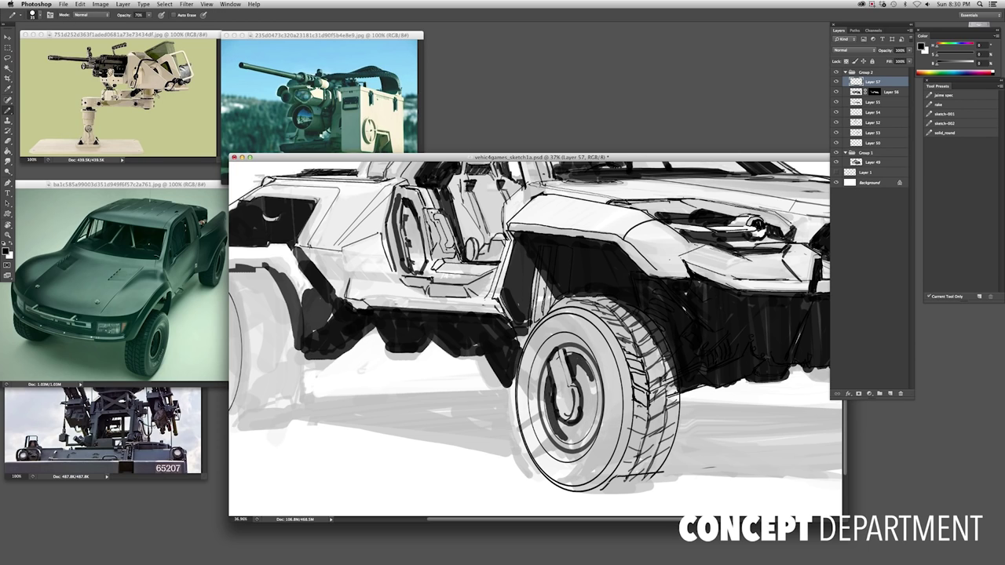
{"action": "key", "text": "e"}
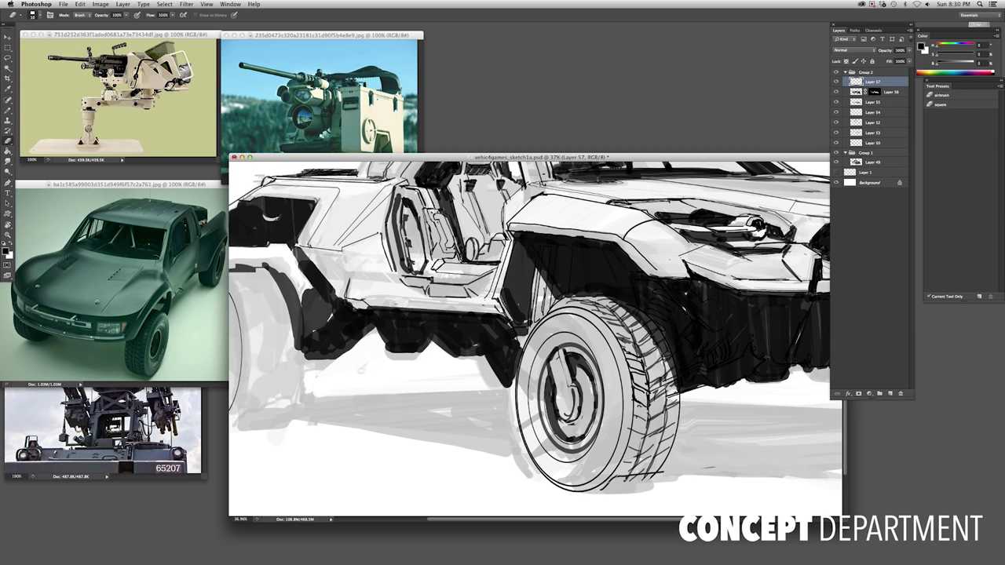
Add an elliptical ring at the centre of the near front wheel's hub and scale it down to fit
{"action": "key", "text": "u"}
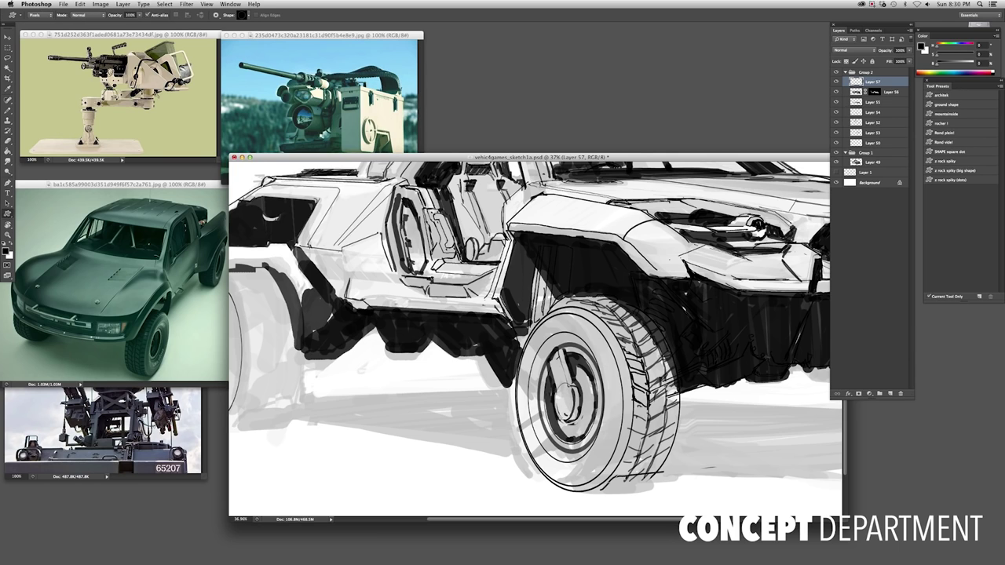
{"action": "key", "text": "ctrl+t"}
{"action": "left_click_drag", "start_coordinate": [597, 386], "coordinate": [585, 424]}
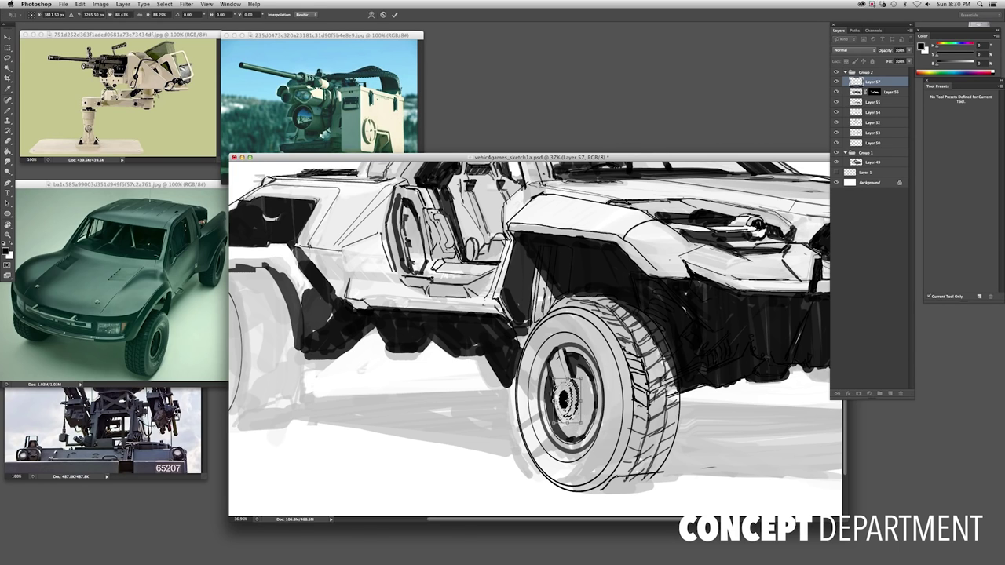
{"action": "key", "text": "Return"}
Blacken the rim recess around the near front wheel's hub
{"action": "key", "text": "b"}
{"action": "scroll", "coordinate": [536, 339], "scroll_direction": "down", "scroll_amount": 3}
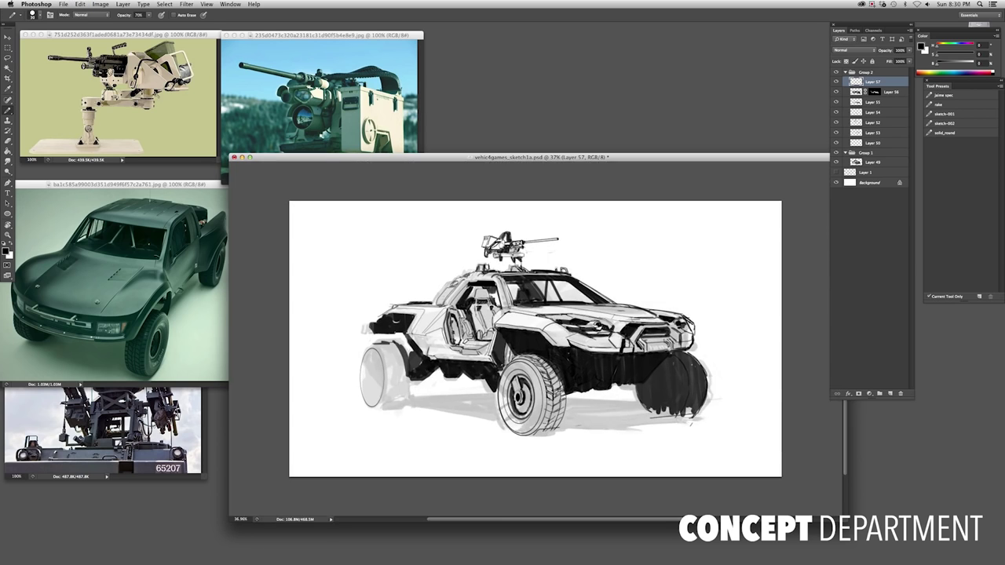
{"action": "key", "text": "m"}
{"action": "scroll", "coordinate": [581, 417], "scroll_direction": "up", "scroll_amount": 1}
{"action": "key", "text": "b"}
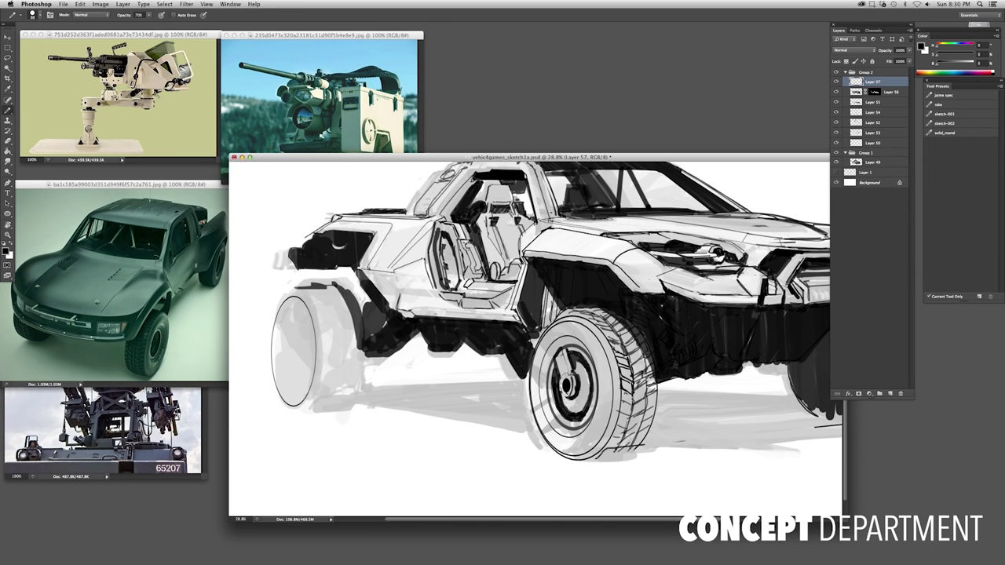
Shade the lower sidewall of the near front tyre at 40% opacity
{"action": "key", "text": "4"}
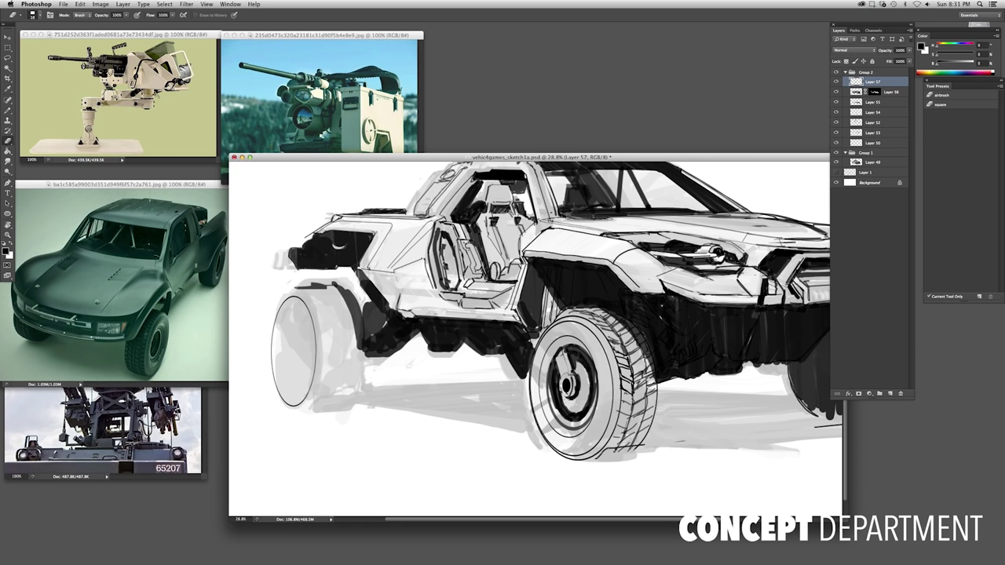
{"action": "scroll", "coordinate": [595, 377], "scroll_direction": "down", "scroll_amount": 3}
{"action": "scroll", "coordinate": [387, 420], "scroll_direction": "up", "scroll_amount": 2}
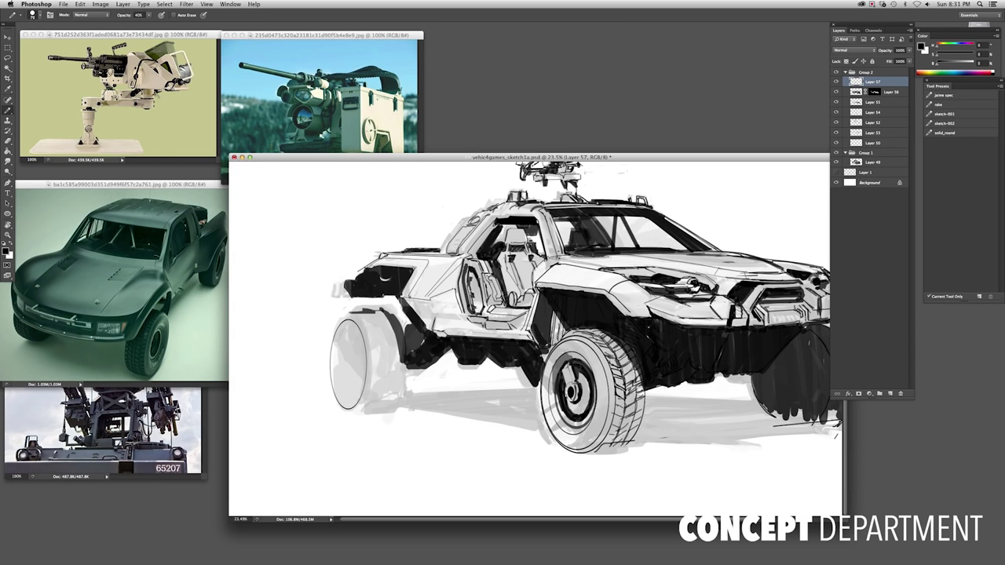
{"action": "left_click_drag", "start_coordinate": [552, 444], "coordinate": [603, 425]}
{"action": "key", "text": "e"}
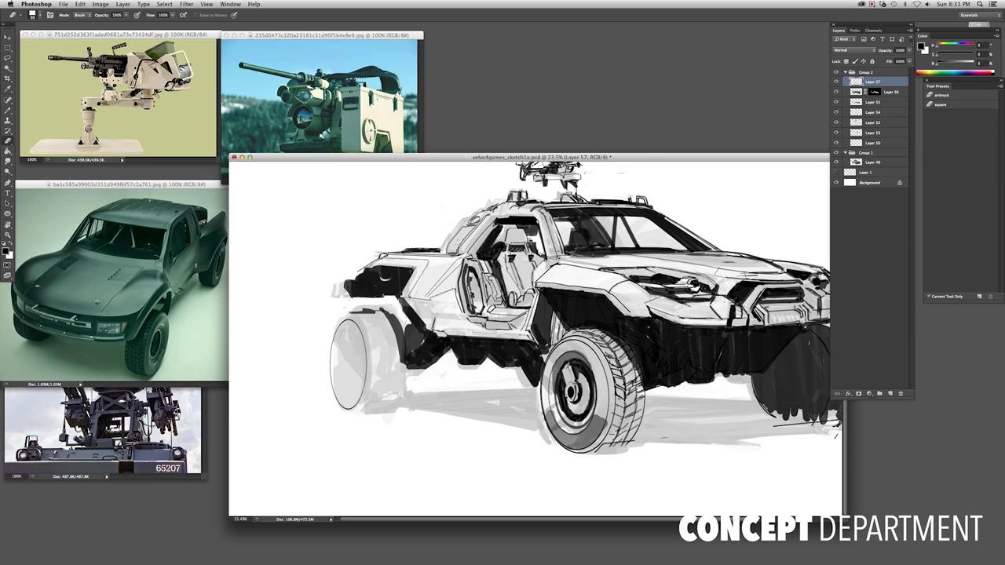
{"action": "key", "text": "b"}
{"action": "key", "text": "h"}
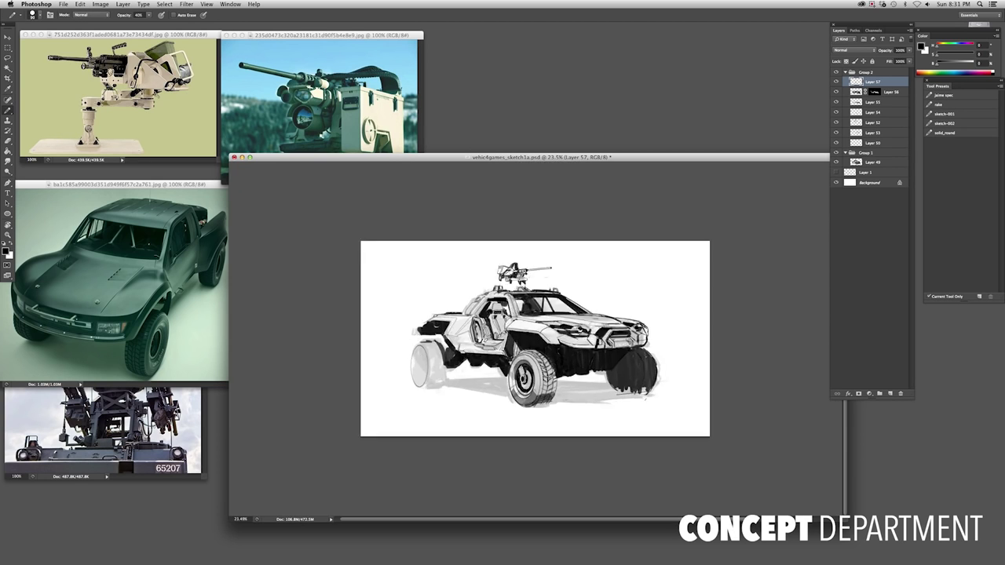
Return to the full-screen view, flip the canvas and paint a black contact shadow under the near front tyre at 100% opacity
{"action": "key", "text": "f"}
{"action": "key", "text": "ctrl+0"}
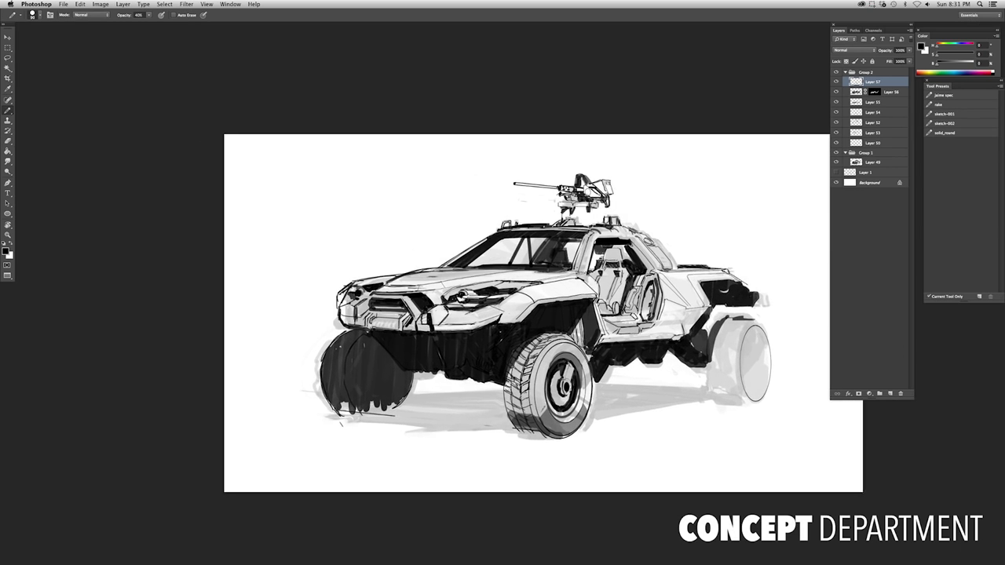
{"action": "key", "text": "0"}
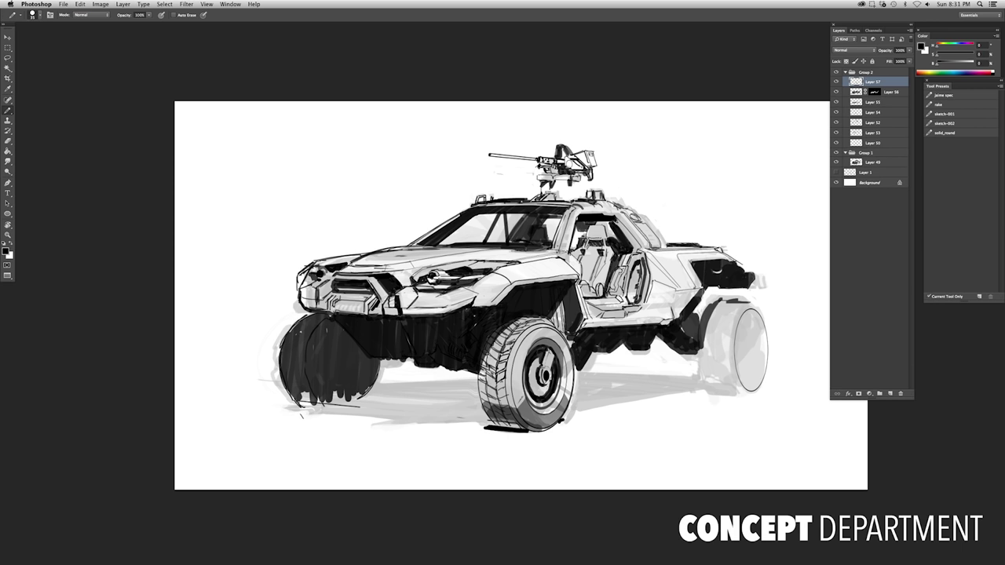
{"action": "key", "text": "ctrl+minus"}
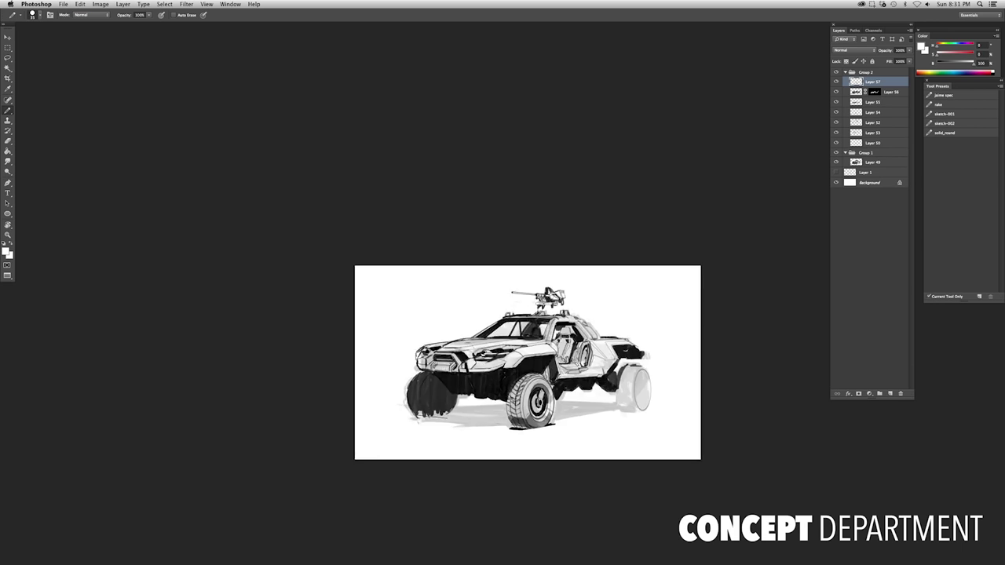
Paint a dark ground shadow from beneath the far front wheel toward the near front wheel
{"action": "key", "text": "ctrl+0"}
{"action": "mouse_move", "coordinate": [400, 430]}
{"action": "left_mouse_down"}
{"action": "mouse_move", "coordinate": [226, 414]}
{"action": "mouse_move", "coordinate": [322, 407]}
{"action": "left_mouse_up"}
{"action": "key", "text": "8"}
{"action": "mouse_move", "coordinate": [235, 405]}
{"action": "left_mouse_down"}
{"action": "mouse_move", "coordinate": [479, 424]}
{"action": "mouse_move", "coordinate": [244, 420]}
{"action": "mouse_move", "coordinate": [377, 400]}
{"action": "mouse_move", "coordinate": [348, 386]}
{"action": "left_mouse_up"}
Lasso the ground shadow between the front wheels and reshape it with Free Transform
{"action": "key", "text": "l"}
{"action": "scroll", "coordinate": [393, 426], "scroll_direction": "up", "scroll_amount": 3}
{"action": "key", "text": "ctrl+t"}
{"action": "left_click_drag", "start_coordinate": [572, 441], "coordinate": [368, 412]}
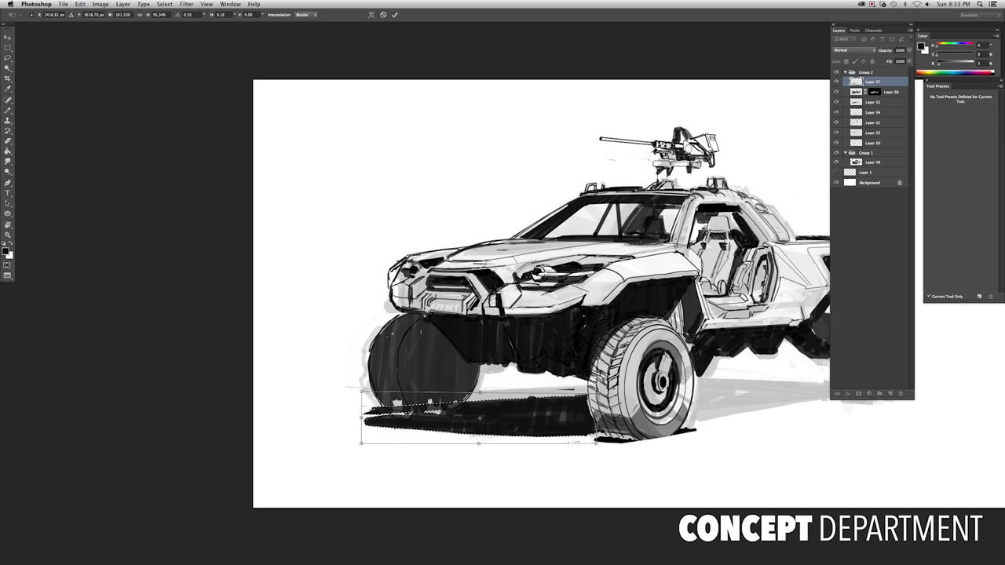
{"action": "key", "text": "Return"}
Clean up the front ground shadow and trim its lower edge using a selection drawn below it
{"action": "key", "text": "b"}
{"action": "scroll", "coordinate": [550, 314], "scroll_direction": "down", "scroll_amount": 3}
{"action": "scroll", "coordinate": [917, 349], "scroll_direction": "up", "scroll_amount": 3}
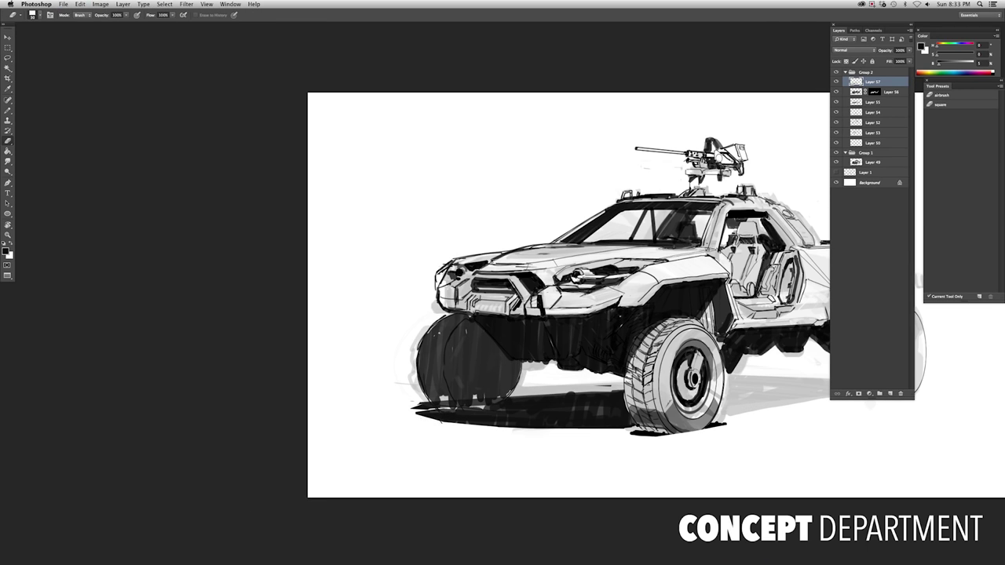
{"action": "key", "text": "l"}
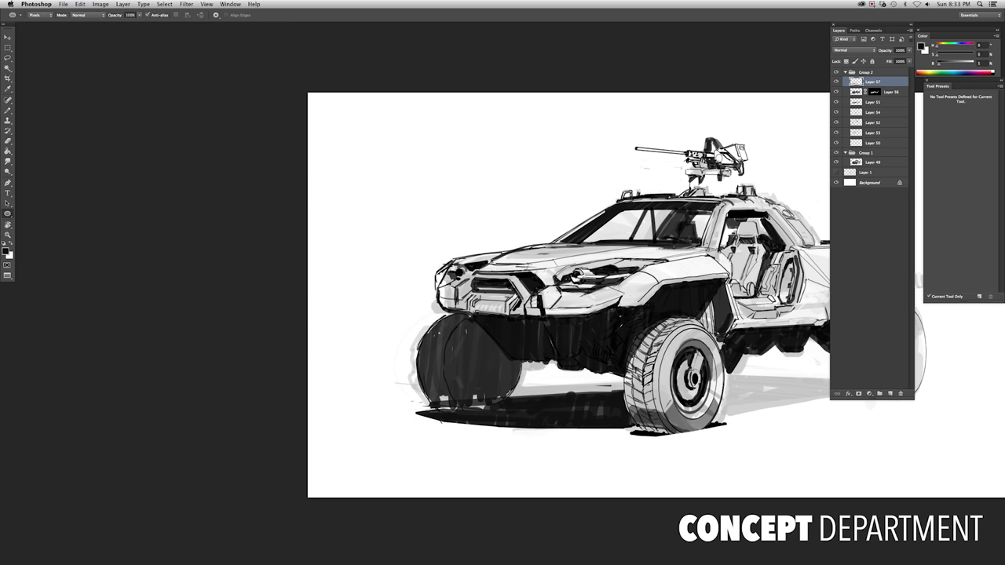
{"action": "key", "text": "u"}
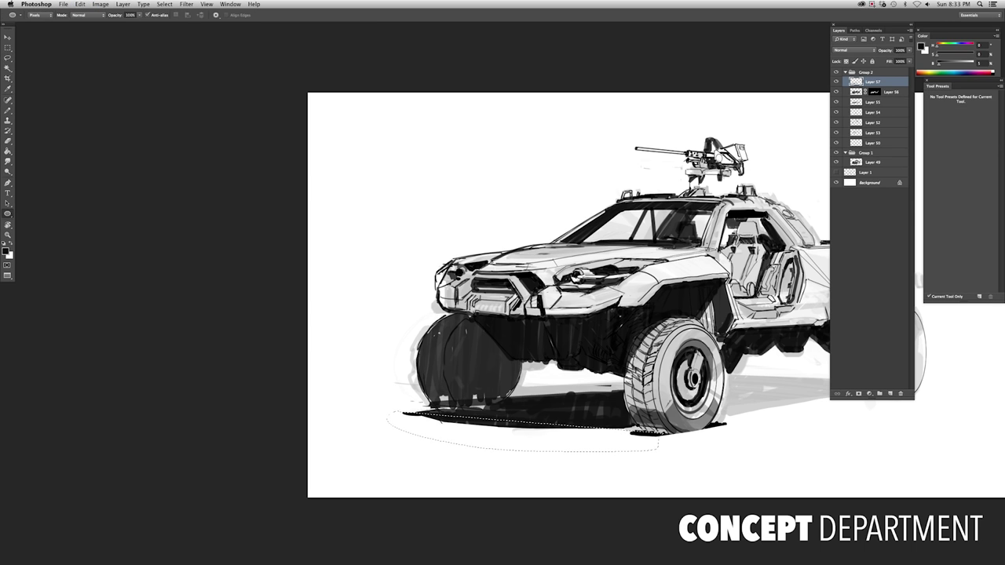
{"action": "left_click_drag", "start_coordinate": [389, 410], "coordinate": [658, 451]}
{"action": "scroll", "coordinate": [566, 314], "scroll_direction": "down", "scroll_amount": 2}
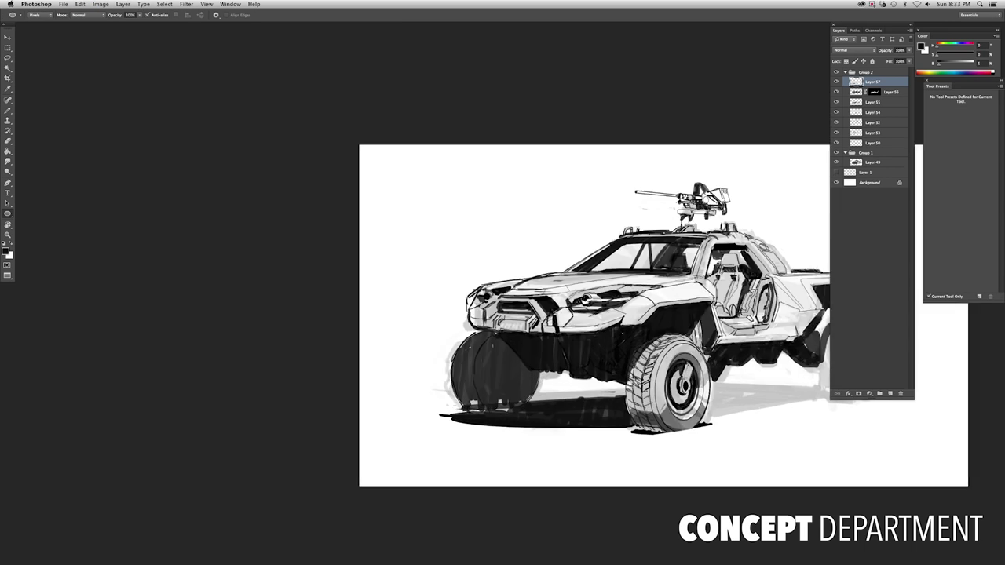
Outline and darken the outer tread of the far front wheel, and clean up the lassoed gap beside it
{"action": "scroll", "coordinate": [565, 315], "scroll_direction": "up", "scroll_amount": 2}
{"action": "key", "text": "b"}
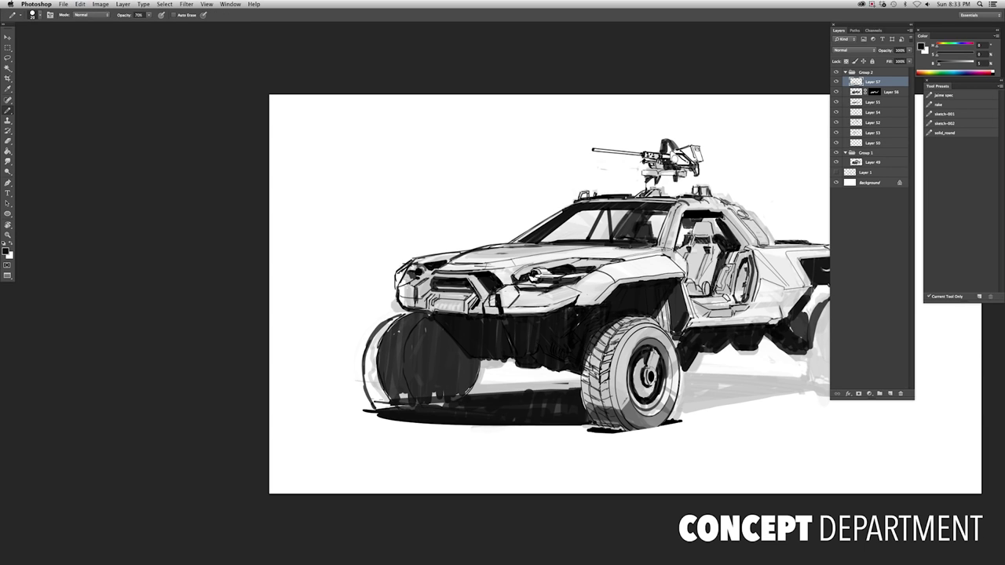
{"action": "mouse_move", "coordinate": [370, 400]}
{"action": "left_mouse_down"}
{"action": "mouse_move", "coordinate": [404, 318]}
{"action": "mouse_move", "coordinate": [424, 393]}
{"action": "mouse_move", "coordinate": [479, 366]}
{"action": "left_mouse_up"}
{"action": "key", "text": "l"}
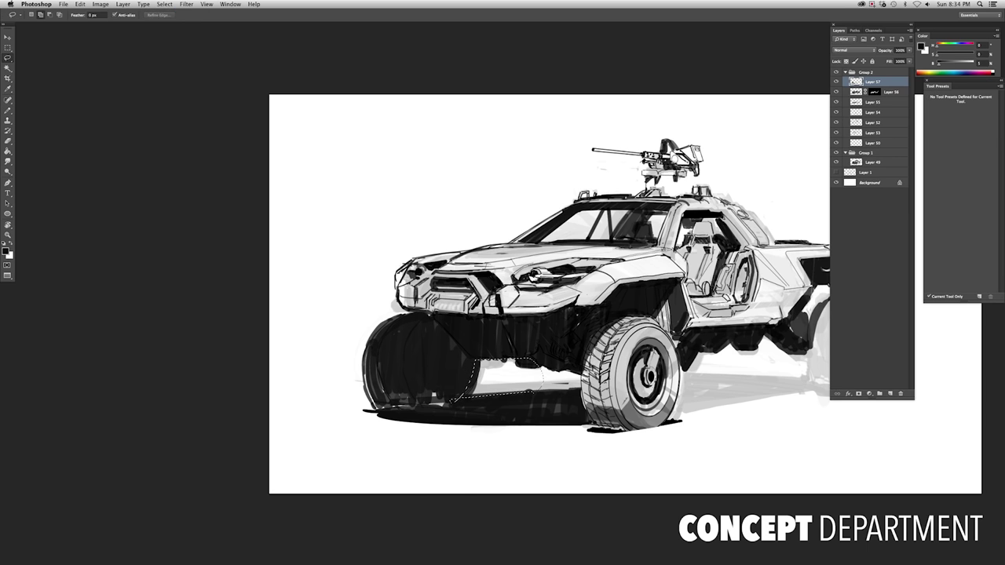
{"action": "key", "text": "super+d"}
{"action": "key", "text": "b"}
{"action": "key", "text": "super+minus"}
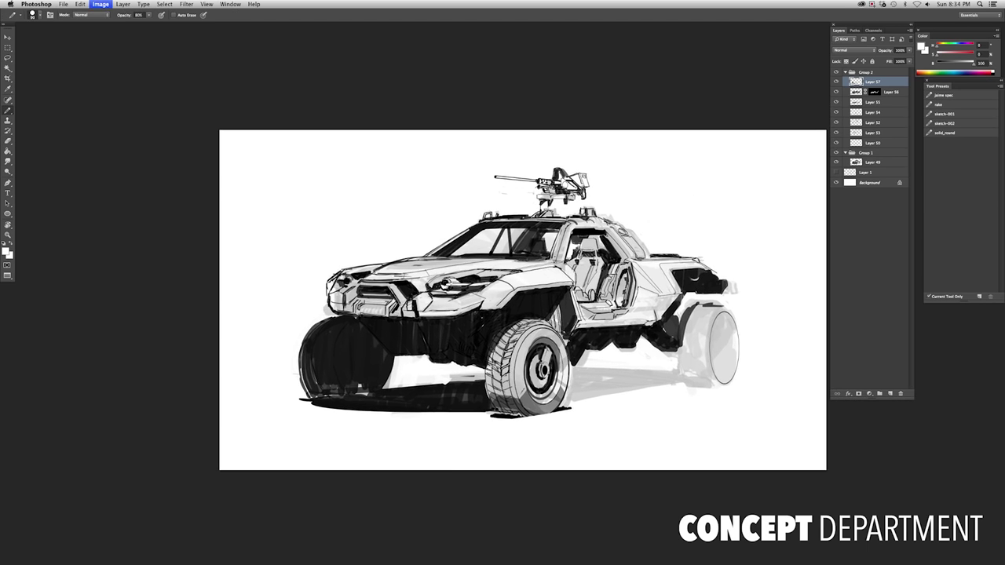
Flip the canvas horizontally and sketch a thin lip beneath the front bumper on a new layer
{"action": "key", "text": "h"}
{"action": "key", "text": "super+plus"}
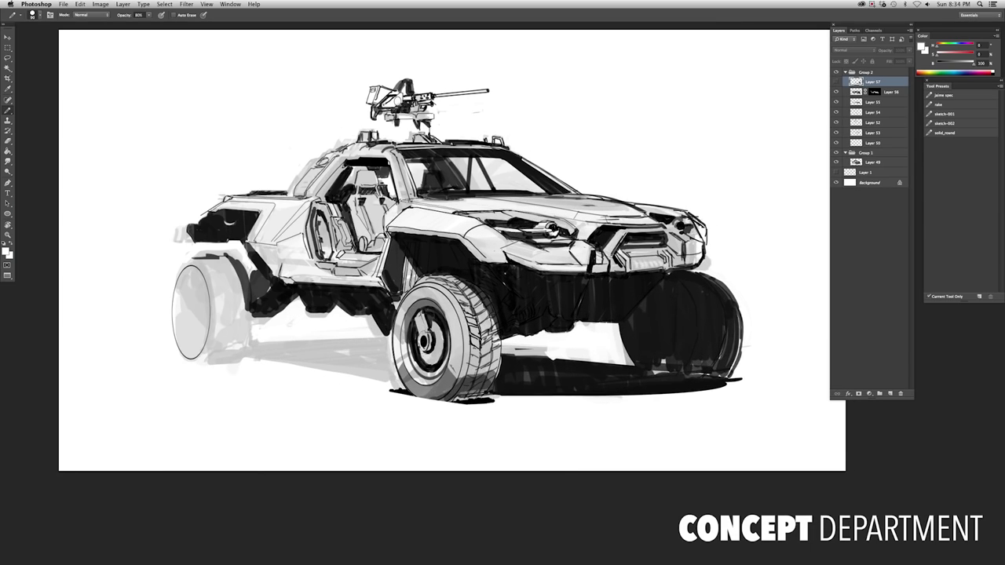
{"action": "key", "text": "super+shift+alt+n"}
{"action": "key", "text": "super+minus"}
{"action": "key", "text": "super+plus"}
{"action": "mouse_move", "coordinate": [488, 315]}
{"action": "left_mouse_down"}
{"action": "mouse_move", "coordinate": [531, 331]}
{"action": "mouse_move", "coordinate": [571, 322]}
{"action": "left_mouse_up"}
{"action": "key", "text": "super+z"}
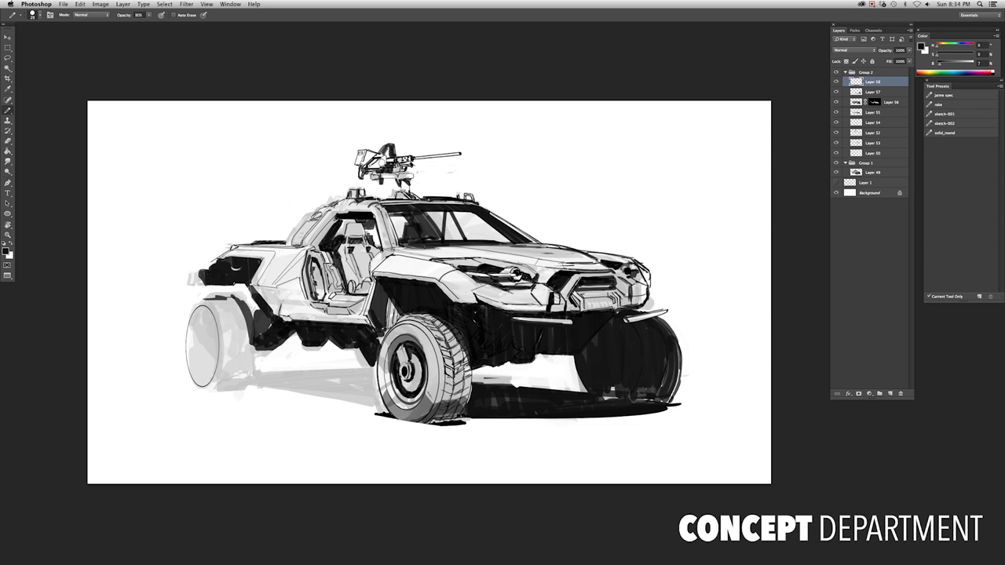
{"action": "key", "text": "super+t"}
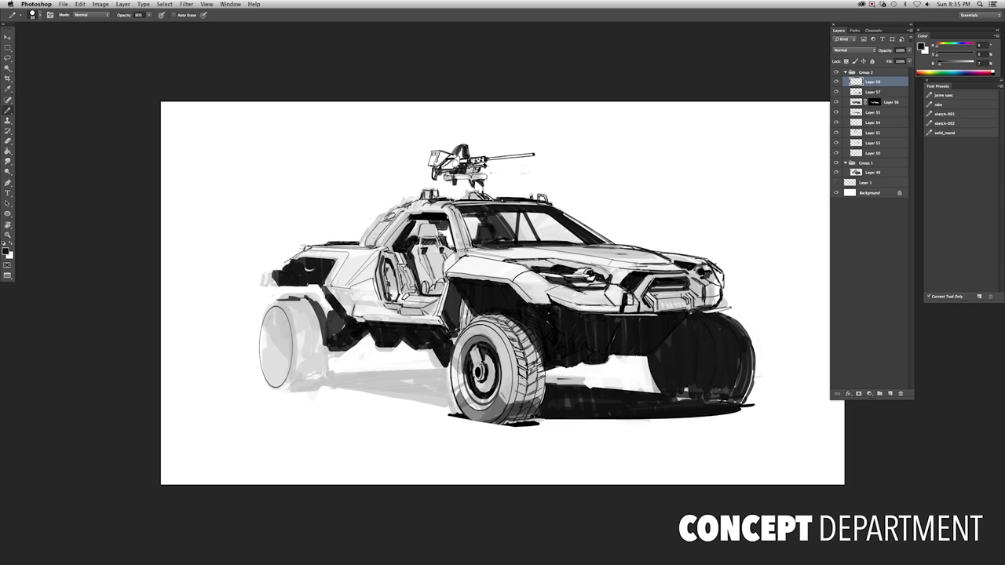
Lasso the rear wheel's inner tread and the ground shadow beside it, paint them black, and deselect
{"action": "key", "text": "super+minus"}
{"action": "key", "text": "super+plus"}
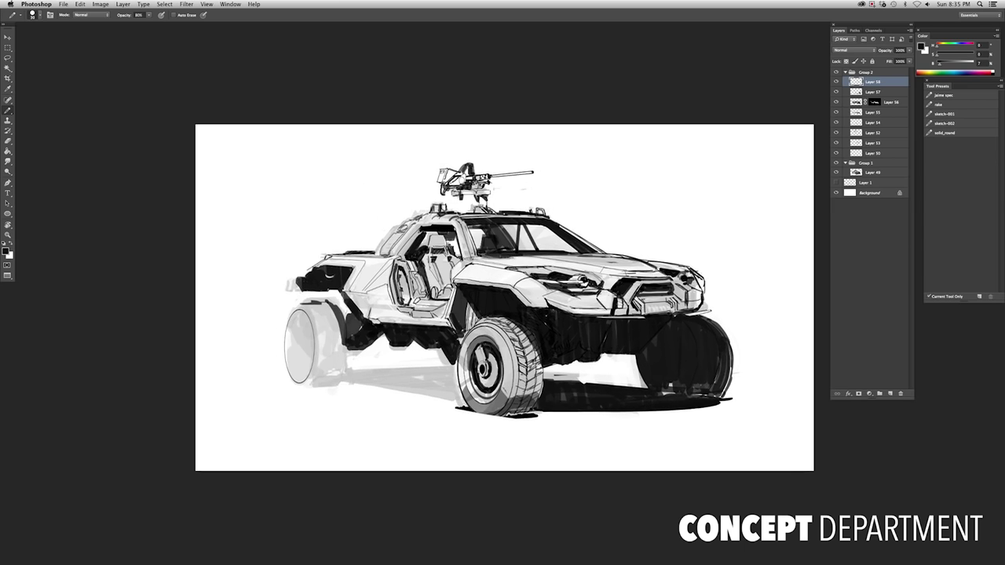
{"action": "key", "text": "super+plus"}
{"action": "key", "text": "l"}
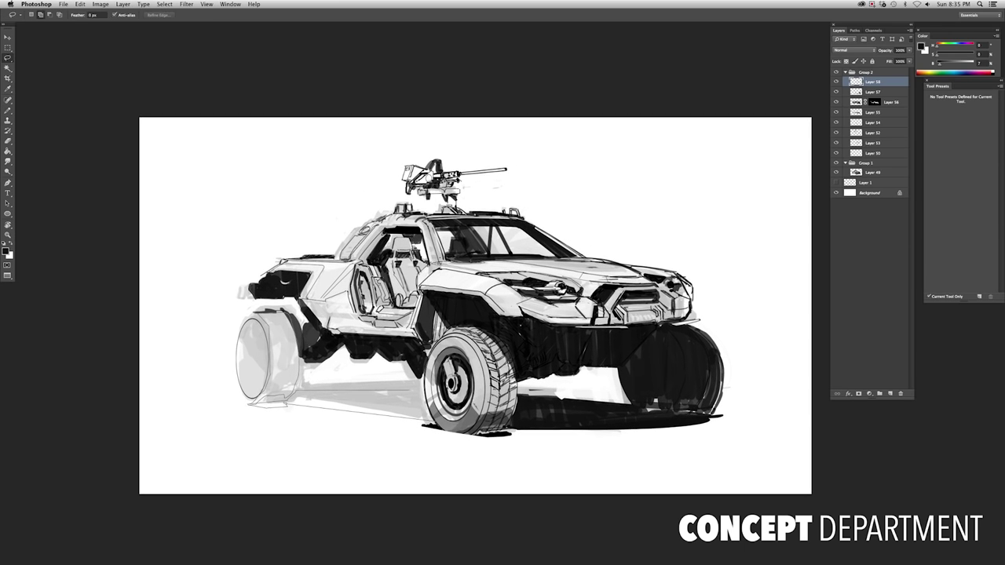
{"action": "left_click_drag", "start_coordinate": [284, 405], "coordinate": [250, 403]}
{"action": "key", "text": "b"}
{"action": "mouse_move", "coordinate": [281, 353]}
{"action": "left_mouse_down"}
{"action": "mouse_move", "coordinate": [297, 400]}
{"action": "mouse_move", "coordinate": [377, 408]}
{"action": "mouse_move", "coordinate": [428, 385]}
{"action": "mouse_move", "coordinate": [346, 402]}
{"action": "mouse_move", "coordinate": [275, 330]}
{"action": "mouse_move", "coordinate": [255, 400]}
{"action": "left_mouse_up"}
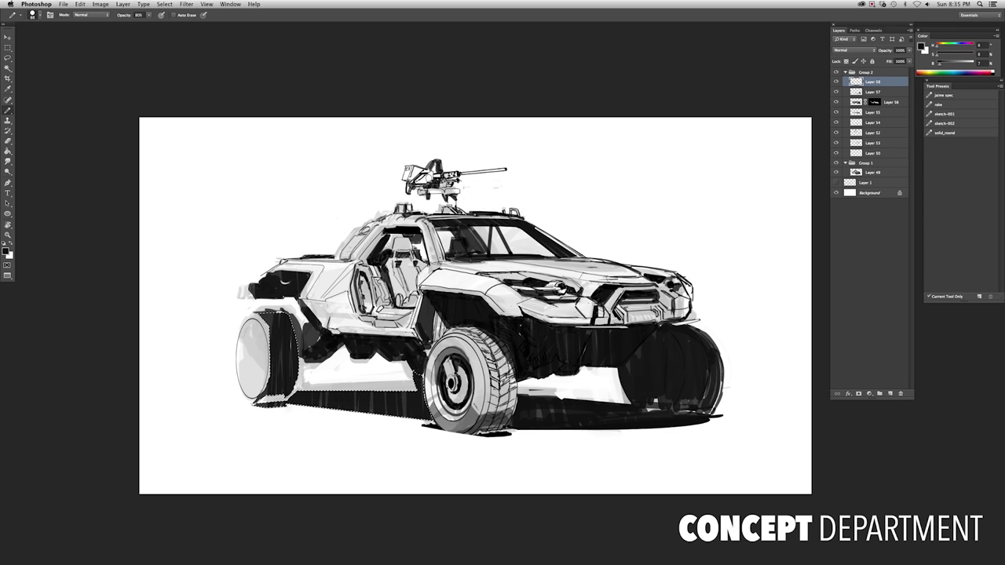
{"action": "key", "text": "super+d"}
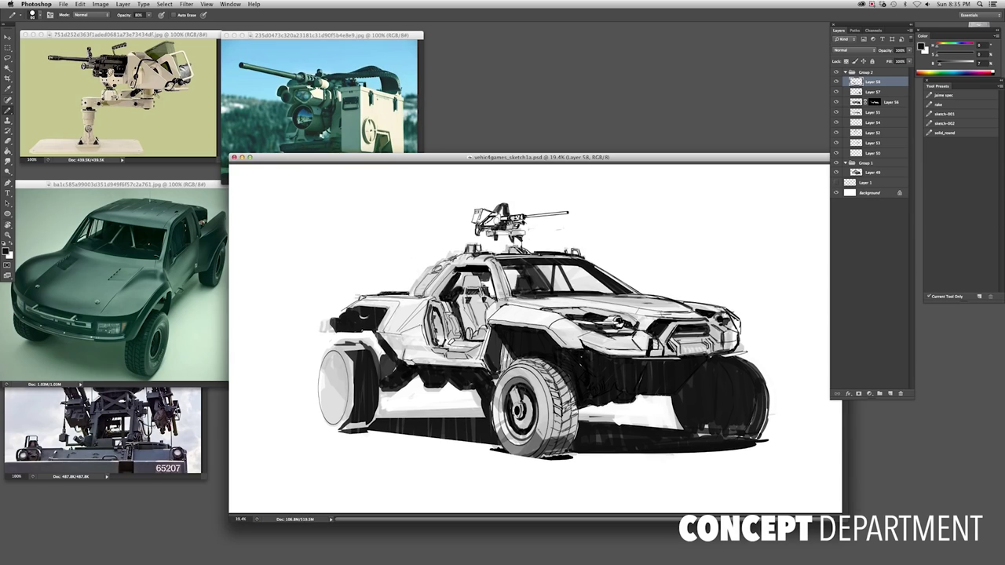
Flip the canvas horizontally back to its original orientation
{"action": "key", "text": "super+minus"}
{"action": "key", "text": "super+shift+h"}
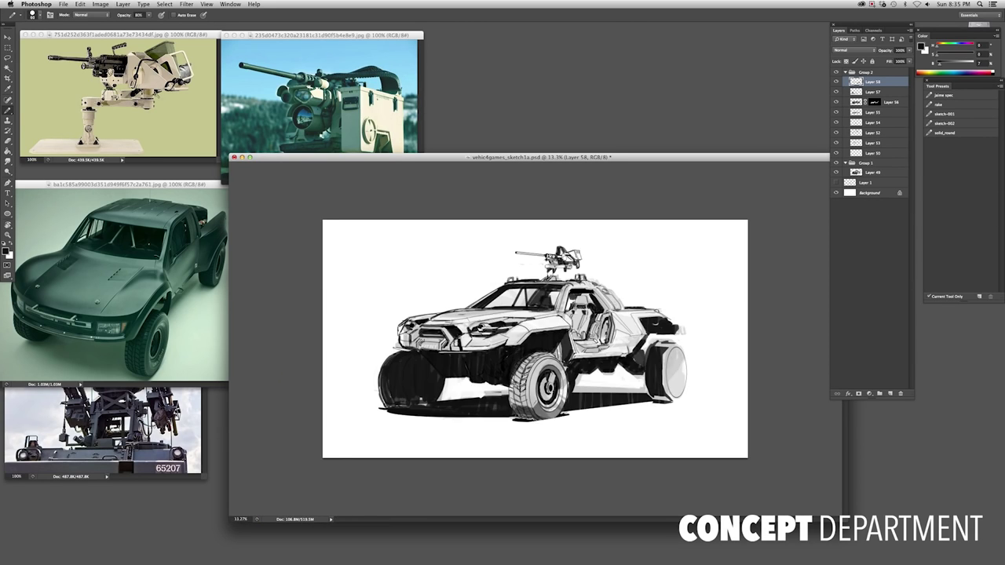
{"action": "key", "text": "super+equal"}
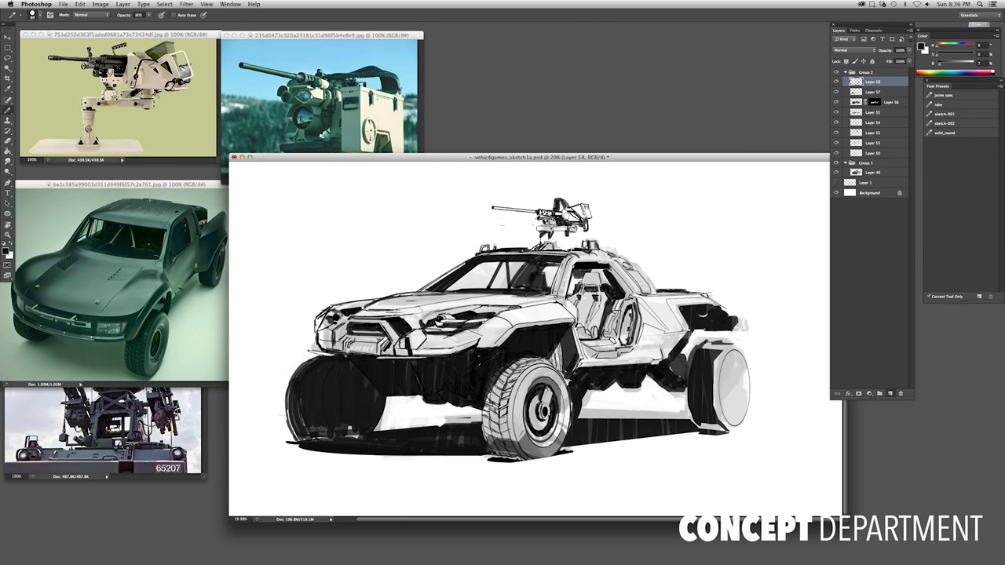
Draw a thin vent slot on the hood on a new layer and outline it with a stroke of width 1
{"action": "key", "text": "super+shift+alt+n"}
{"action": "key", "text": "l"}
{"action": "key", "text": "super+equal"}
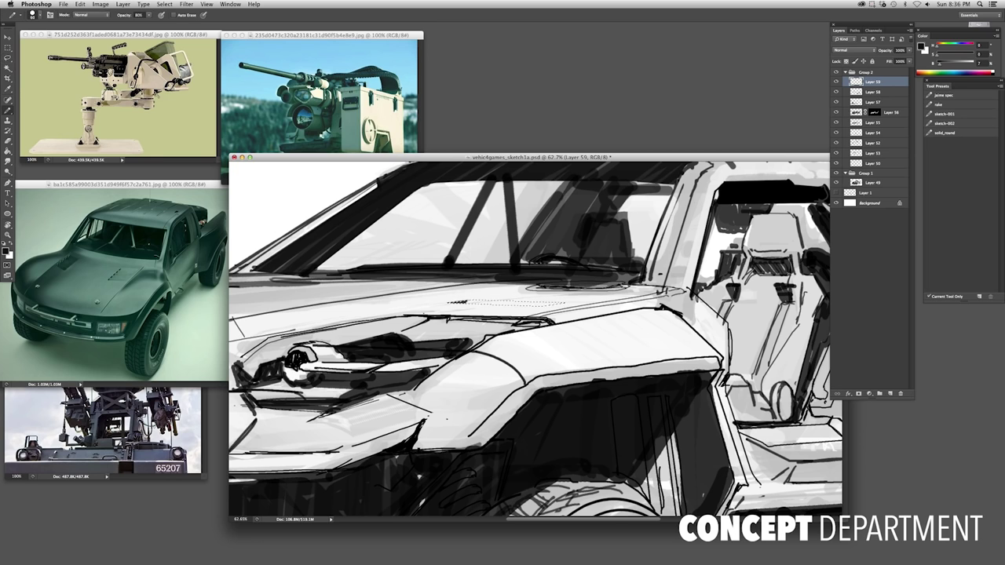
{"action": "key", "text": "super+alt+s"}
{"action": "type", "text": "1"}
{"action": "key", "text": "Return"}
Duplicate the hood vent slot twice, stepping the copies back toward the windshield and adjusting their size
{"action": "key", "text": "v"}
{"action": "scroll", "coordinate": [579, 288], "scroll_direction": "up", "scroll_amount": 5}
{"action": "key", "text": "super+j"}
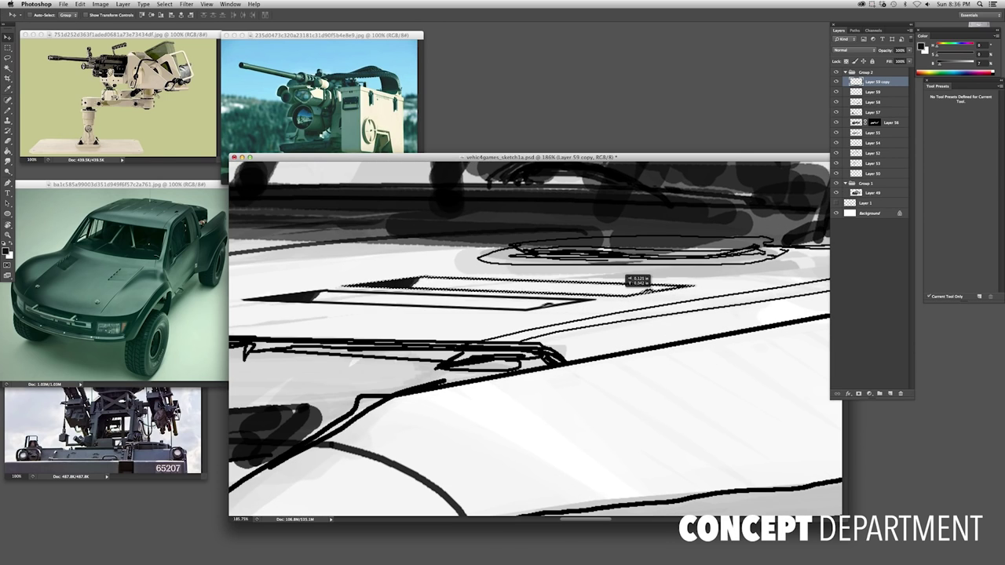
{"action": "key", "text": "alt+Left"}
{"action": "key", "text": "Return"}
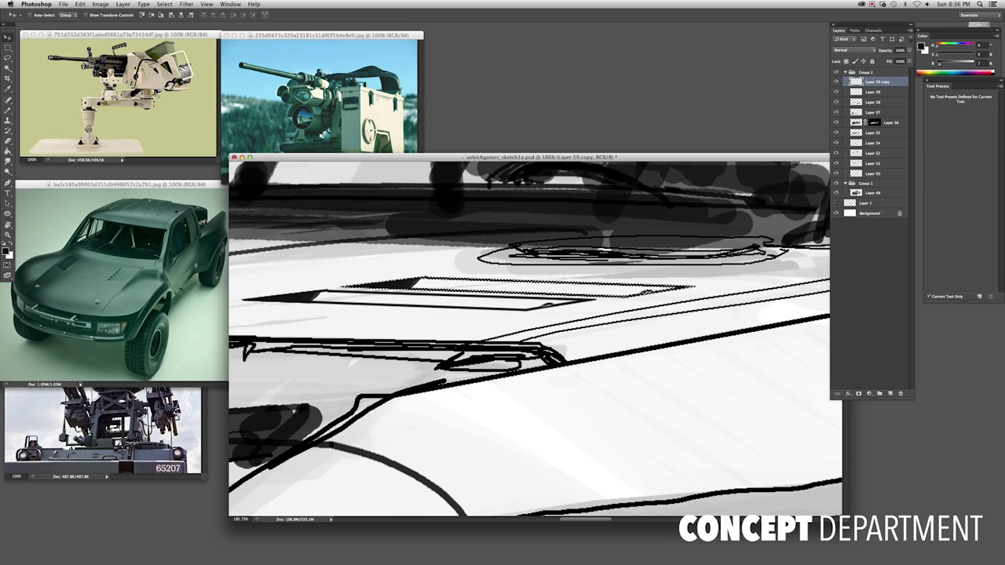
{"action": "key", "text": "super+t"}
{"action": "key", "text": "Return"}
{"action": "key", "text": "l"}
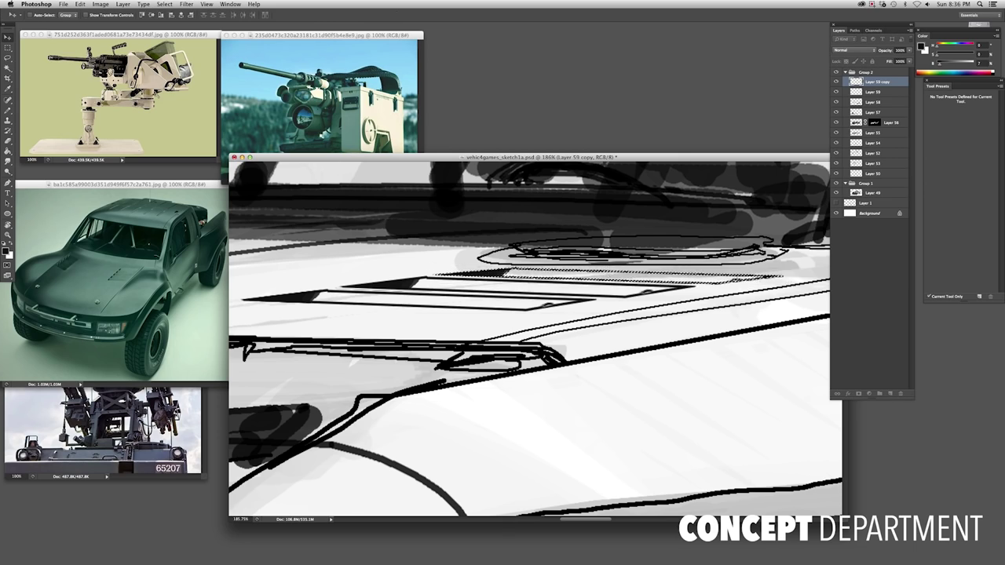
Scale the set of three hood vent slots to about 85% and merge the copies into one layer
{"action": "scroll", "coordinate": [534, 337], "scroll_direction": "down", "scroll_amount": 3}
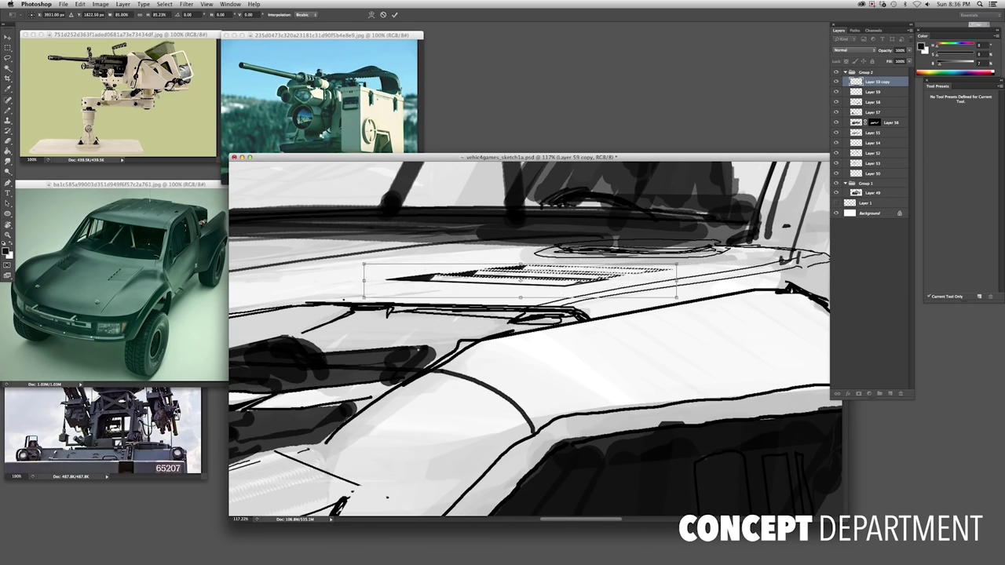
{"action": "key", "text": "super+e"}
{"action": "key", "text": "super+t"}
{"action": "key", "text": "Return"}
{"action": "scroll", "coordinate": [534, 338], "scroll_direction": "up", "scroll_amount": 3}
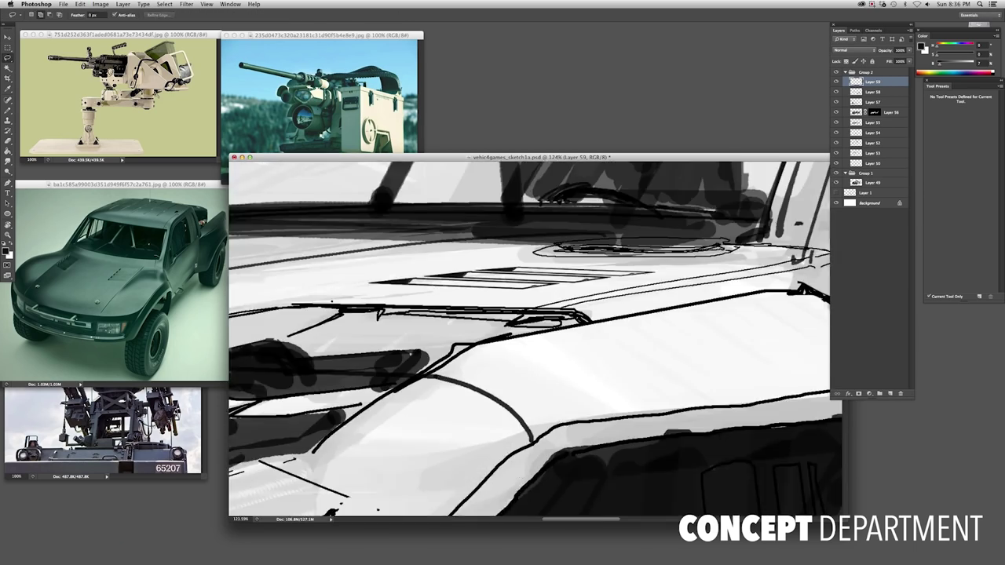
In full-screen view, paint a boxed vent with a light-framed dark opening on the body side ahead of the rear wheel
{"action": "key", "text": "v"}
{"action": "key", "text": "super+0"}
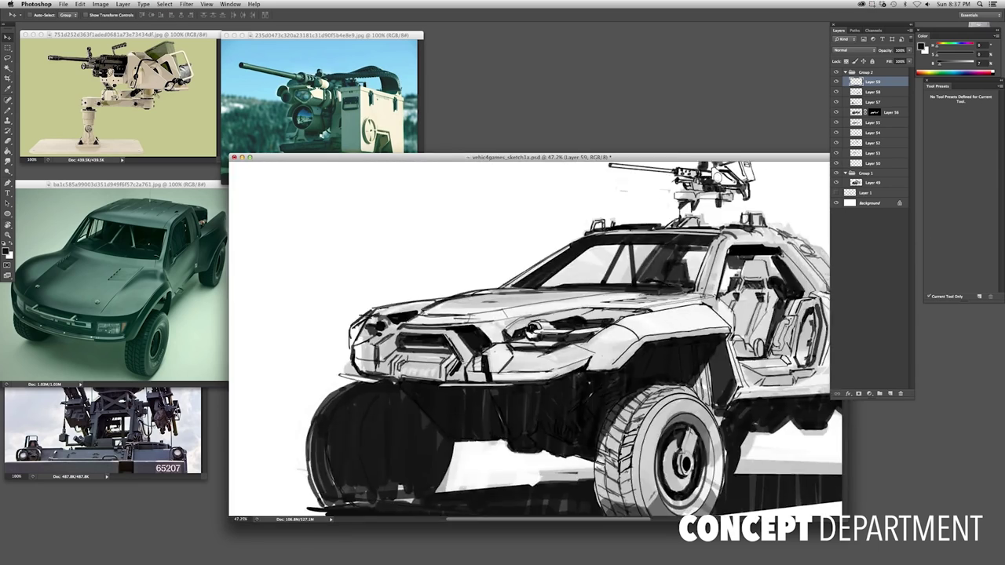
{"action": "key", "text": "f"}
{"action": "key", "text": "super+0"}
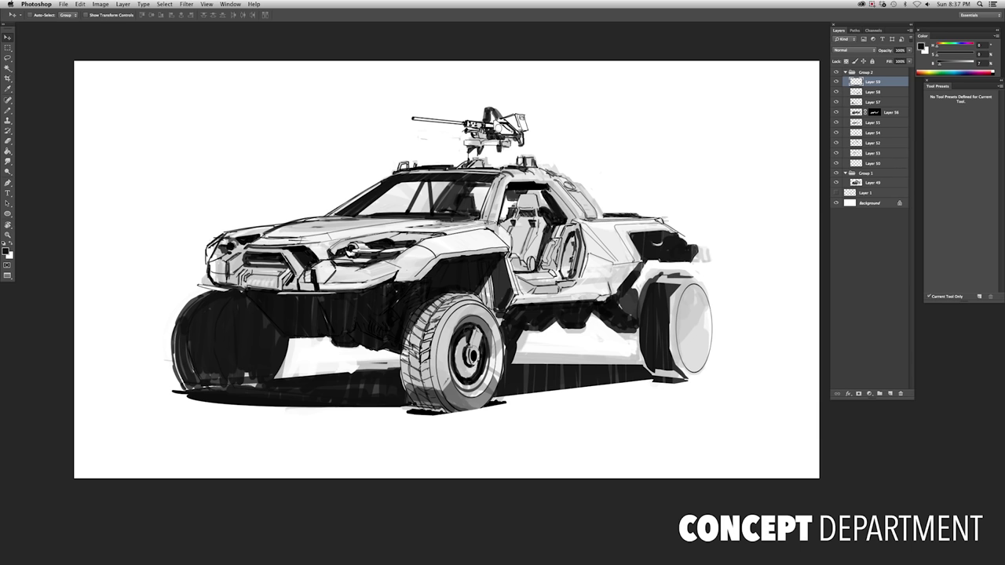
{"action": "key", "text": "super+equal"}
{"action": "key", "text": "b"}
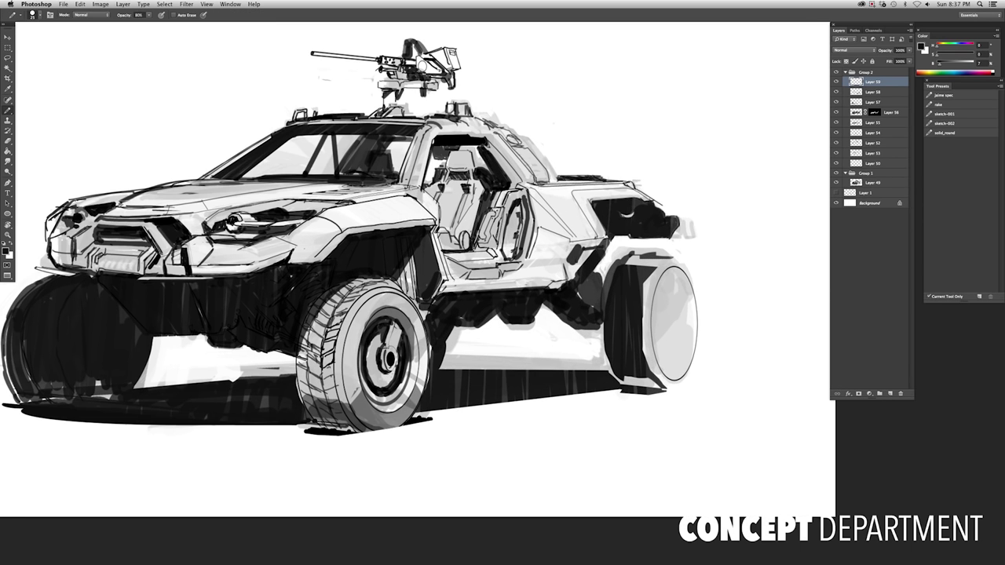
{"action": "key", "text": "super+equal"}
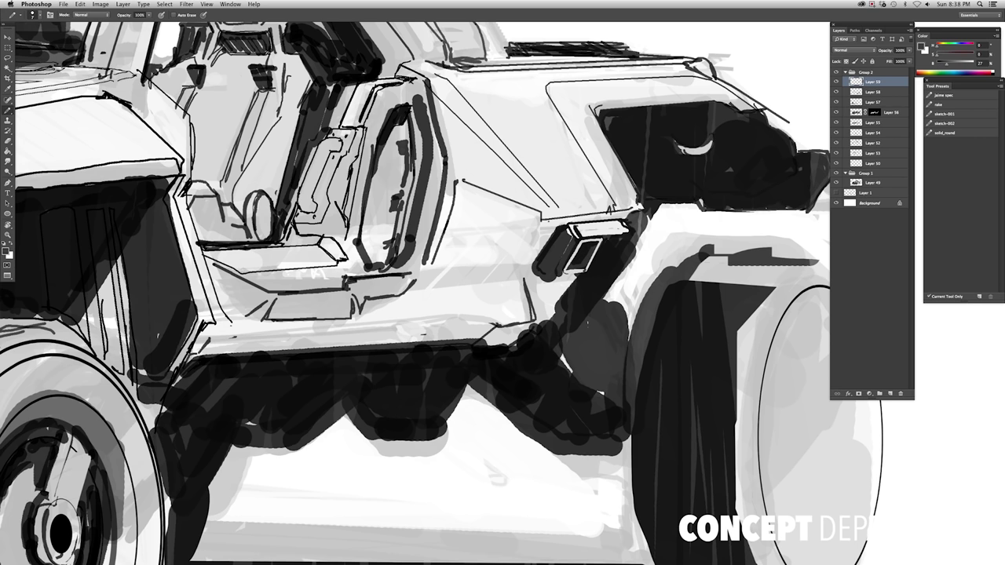
{"action": "left_click", "coordinate": [569, 267], "text": "alt"}
{"action": "scroll", "coordinate": [590, 239], "scroll_direction": "up", "scroll_amount": 3}
{"action": "scroll", "coordinate": [590, 239], "scroll_direction": "down", "scroll_amount": 1}
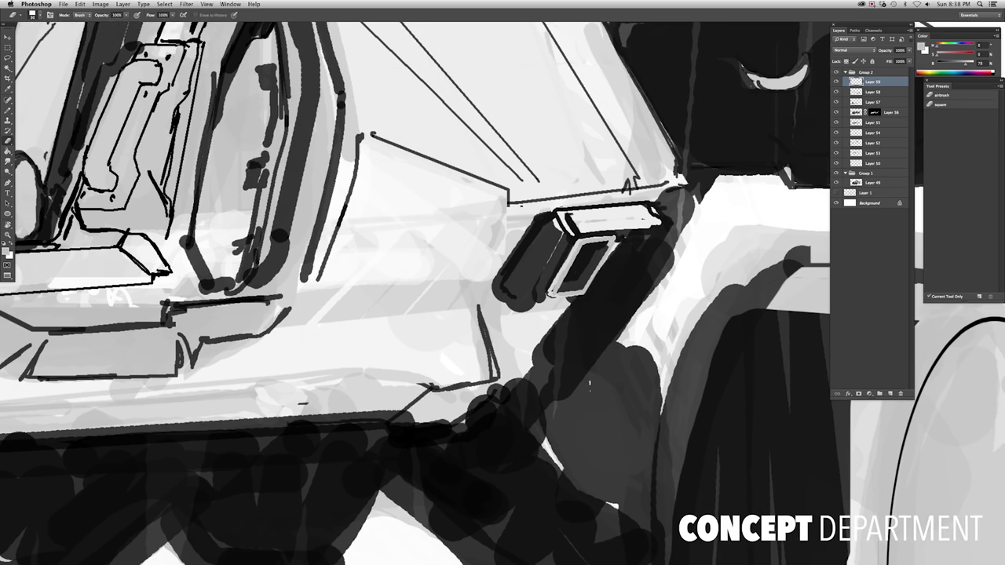
Duplicate the side vent's framed opening into a pair and lengthen both openings with Free Transform
{"action": "key", "text": "l"}
{"action": "scroll", "coordinate": [589, 383], "scroll_direction": "down", "scroll_amount": 5}
{"action": "scroll", "coordinate": [589, 384], "scroll_direction": "up", "scroll_amount": 2}
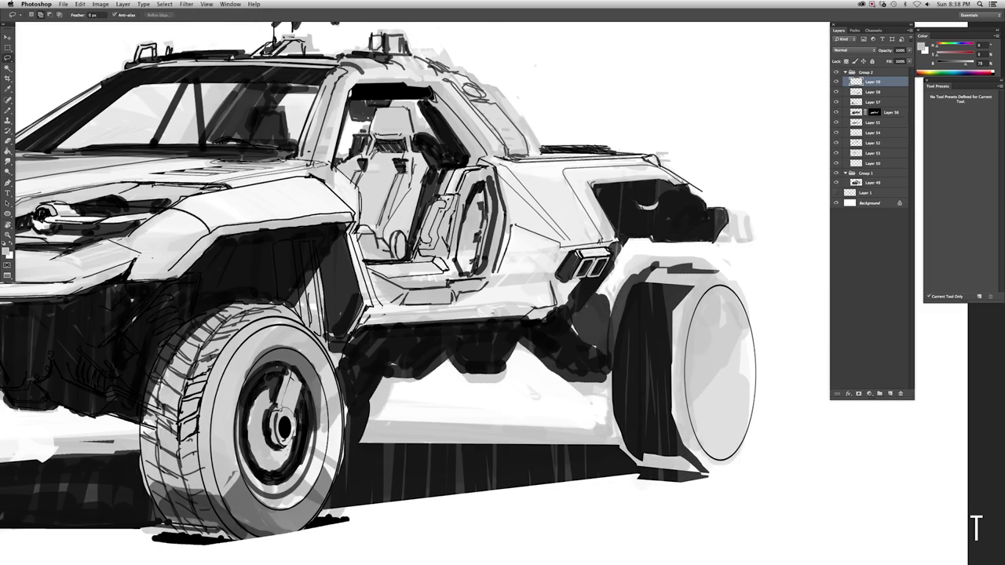
{"action": "key", "text": "ctrl+t"}
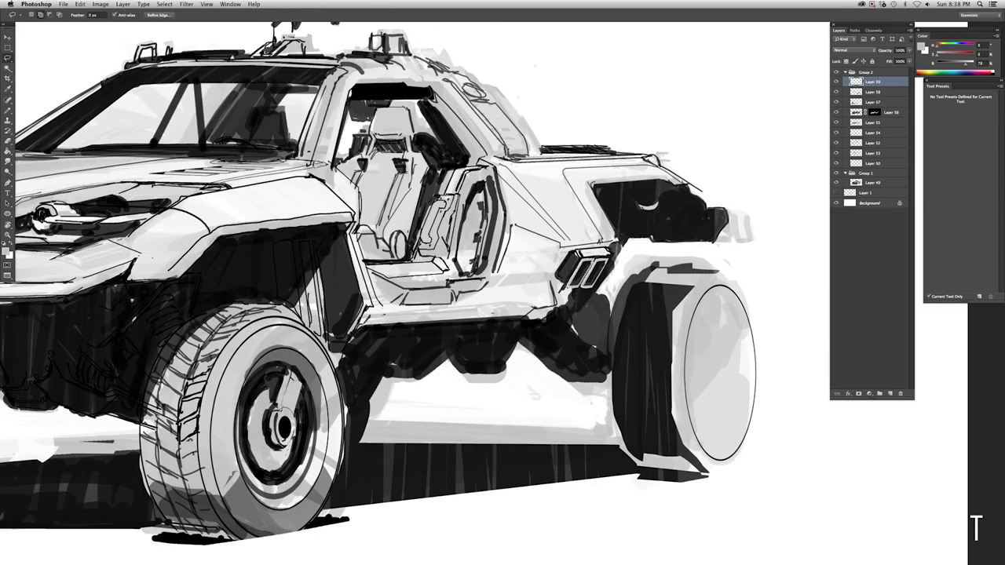
{"action": "scroll", "coordinate": [589, 383], "scroll_direction": "up", "scroll_amount": 2}
{"action": "key", "text": "Return"}
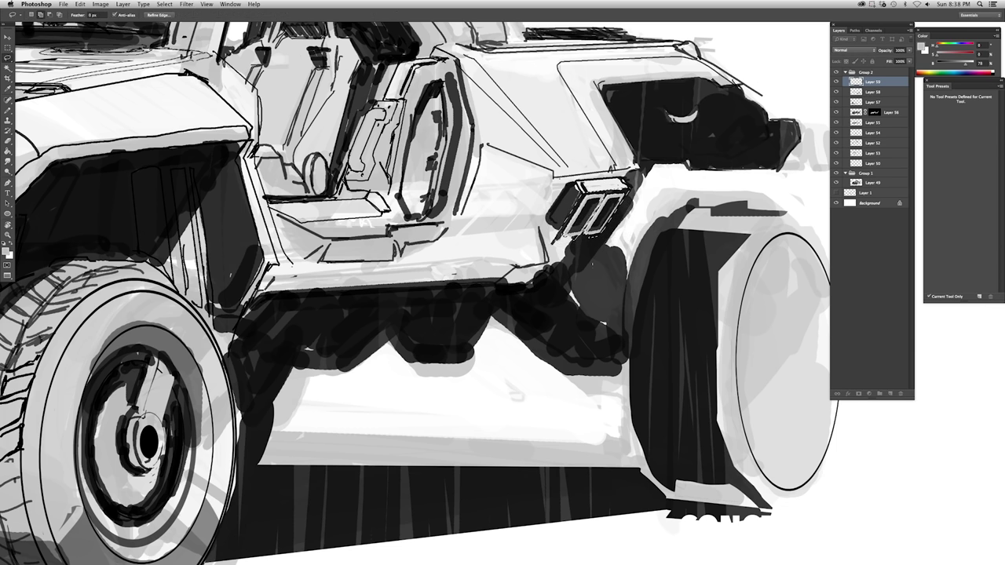
Scale the side vent down to about 65% and move it onto the rear end of the side sill
{"action": "key", "text": "ctrl+0"}
{"action": "key", "text": "v"}
{"action": "scroll", "coordinate": [527, 223], "scroll_direction": "up", "scroll_amount": 2}
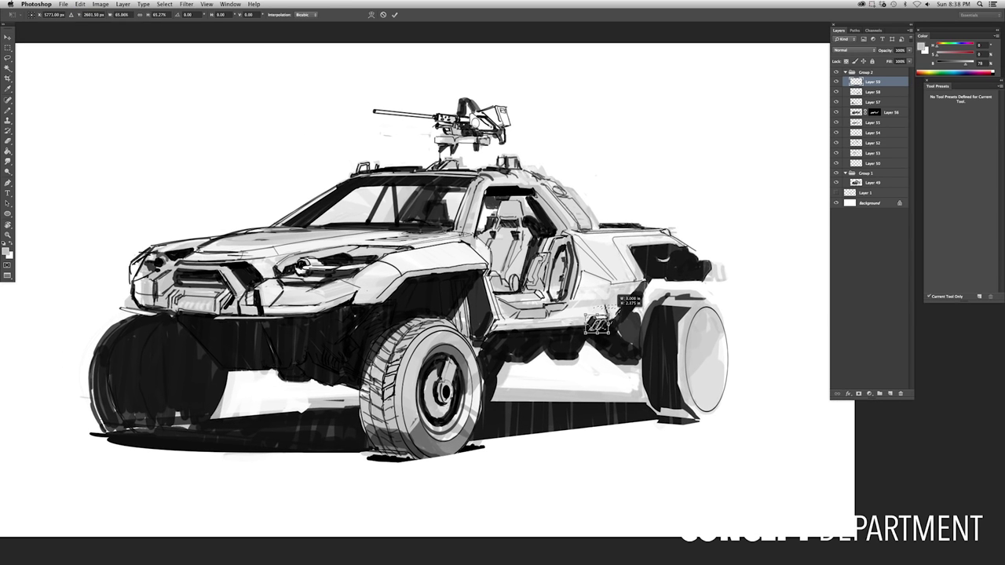
{"action": "key", "text": "super+d"}
{"action": "key", "text": "super+minus"}
{"action": "key", "text": "super+0"}
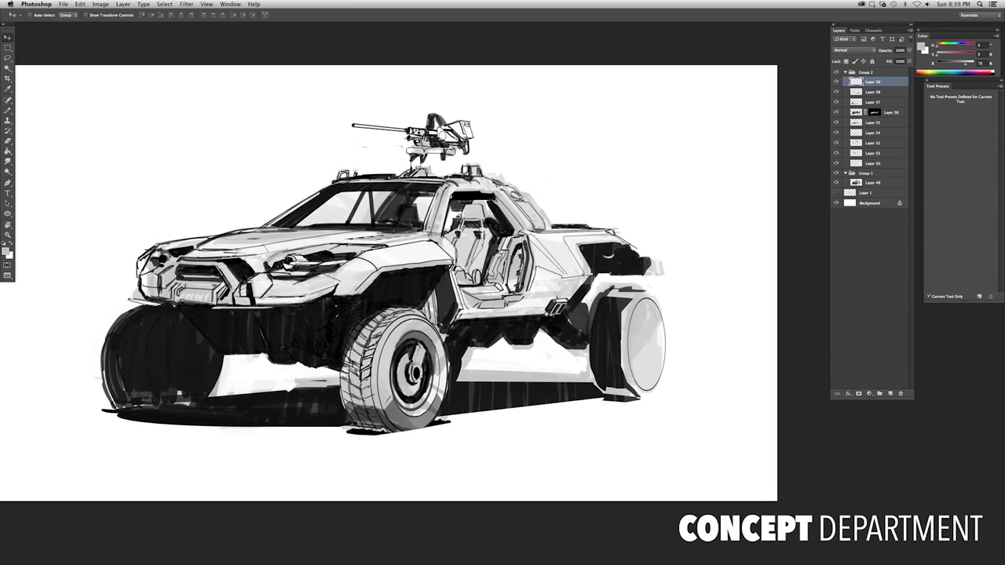
Inspect the side sill vent, the rear wheel area and the whole vehicle at several zoom levels
{"action": "key", "text": "super+plus"}
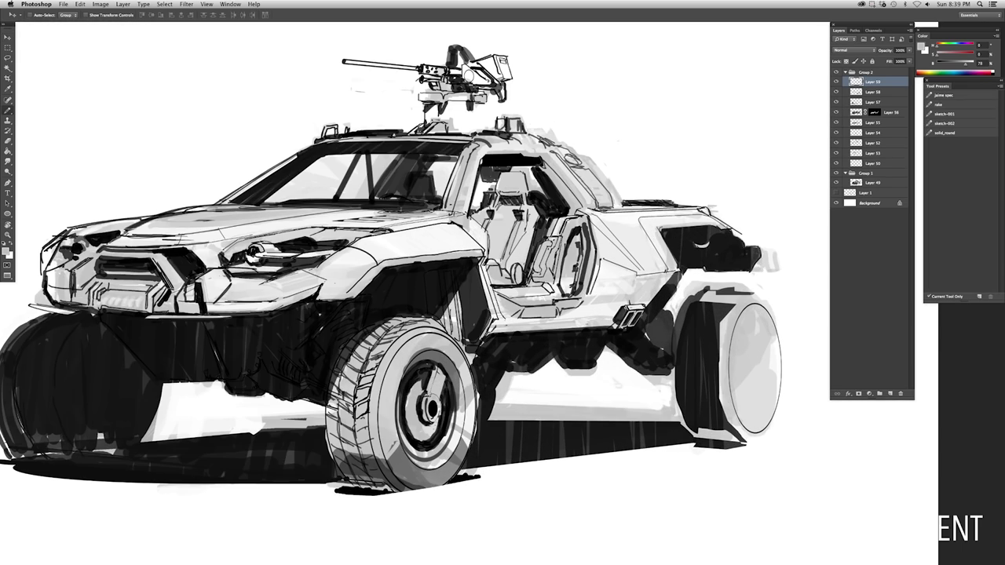
{"action": "key", "text": "b"}
{"action": "key", "text": "super+plus"}
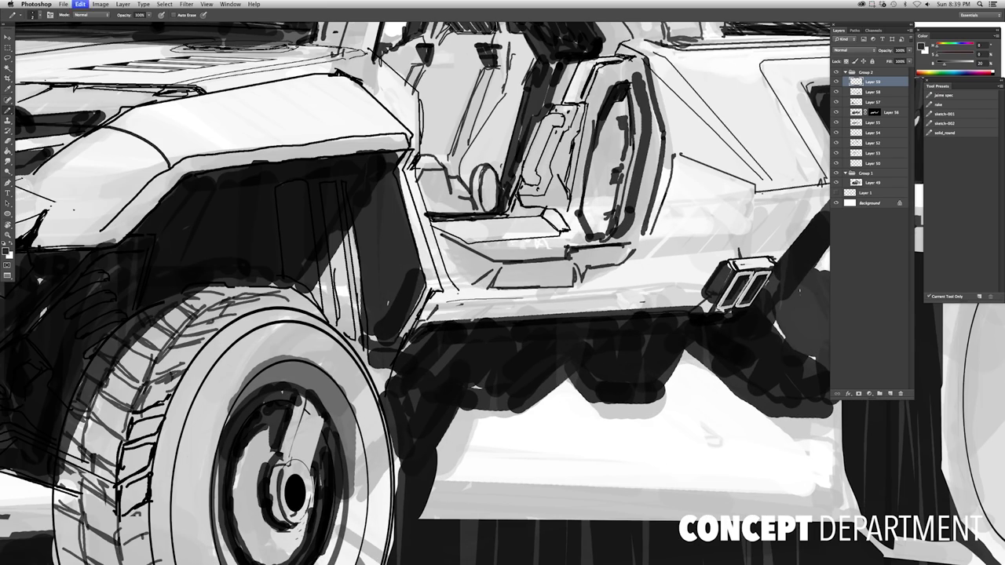
{"action": "key", "text": "super+minus"}
{"action": "key", "text": "super+plus"}
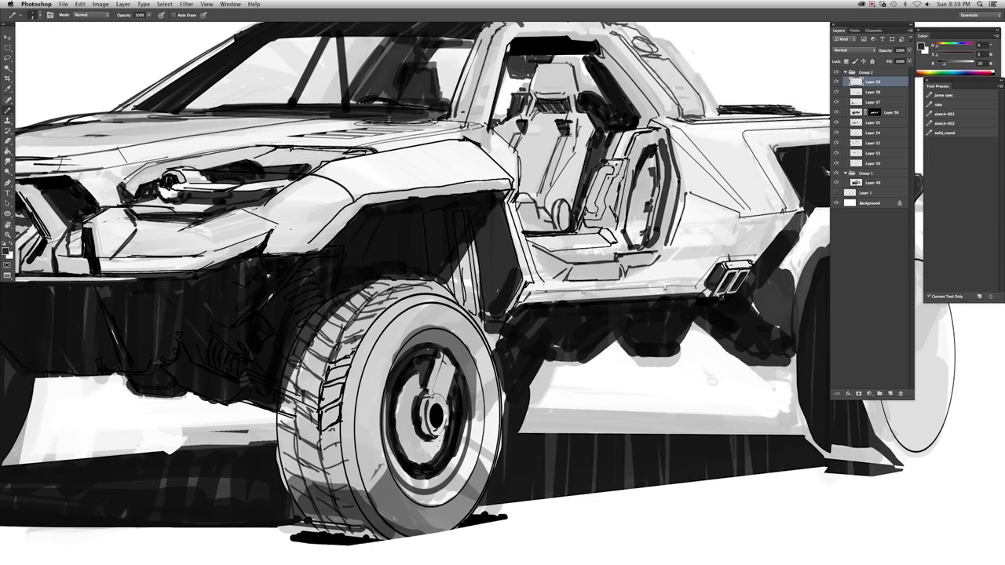
{"action": "scroll", "coordinate": [503, 293], "scroll_direction": "up", "scroll_amount": 3}
{"action": "scroll", "coordinate": [503, 292], "scroll_direction": "right", "scroll_amount": 5}
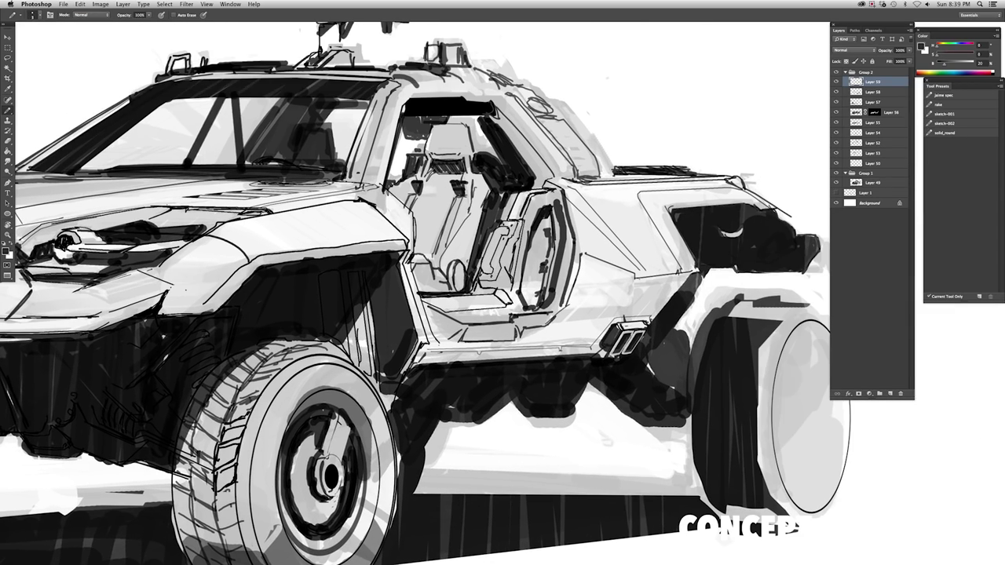
{"action": "key", "text": "super+minus"}
{"action": "scroll", "coordinate": [392, 275], "scroll_direction": "right", "scroll_amount": 5}
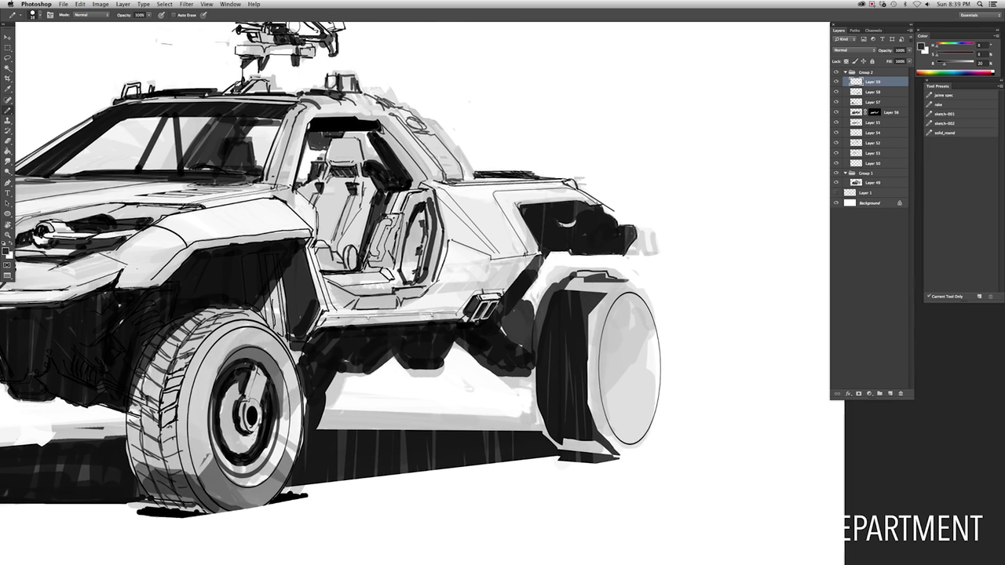
{"action": "key", "text": "e"}
{"action": "key", "text": "super+minus"}
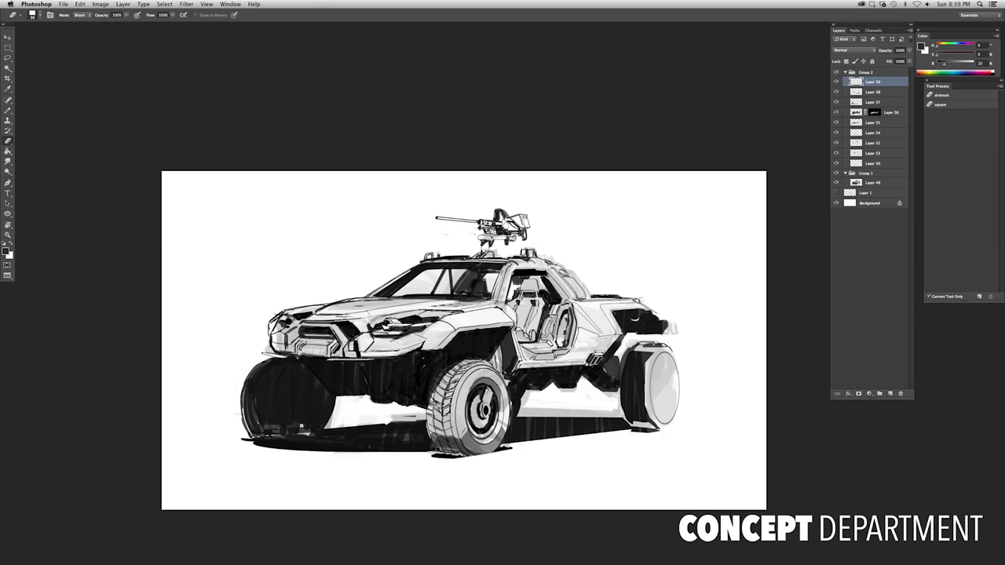
{"action": "key", "text": "super+plus"}
{"action": "key", "text": "super+minus"}
{"action": "key", "text": "super+plus"}
{"action": "key", "text": "alt+bracketleft"}
{"action": "key", "text": "alt+bracketleft"}
{"action": "key", "text": "alt+bracketleft"}
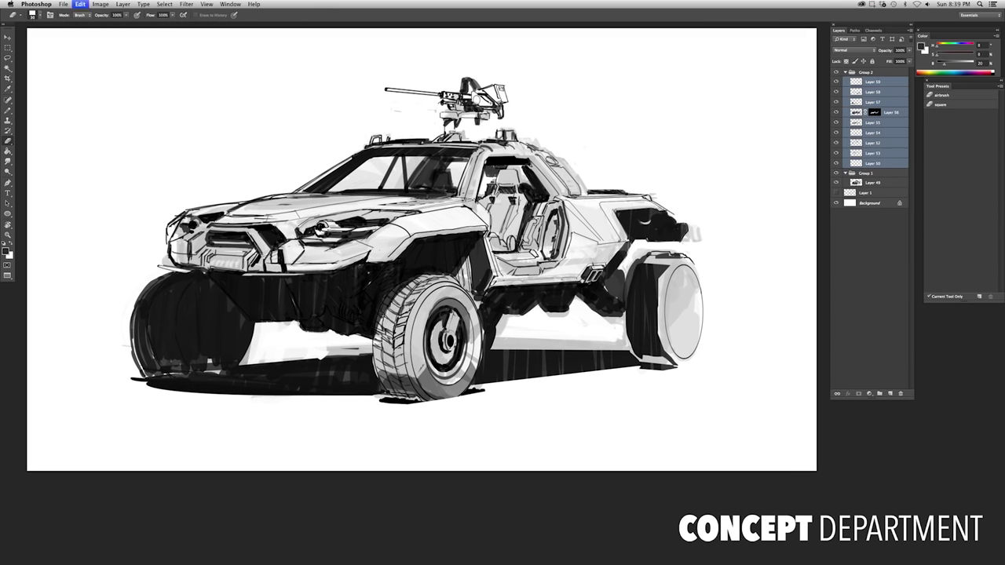
{"action": "key", "text": "alt+bracketright"}
{"action": "key", "text": "alt+bracketright"}
{"action": "key", "text": "alt+bracketright"}
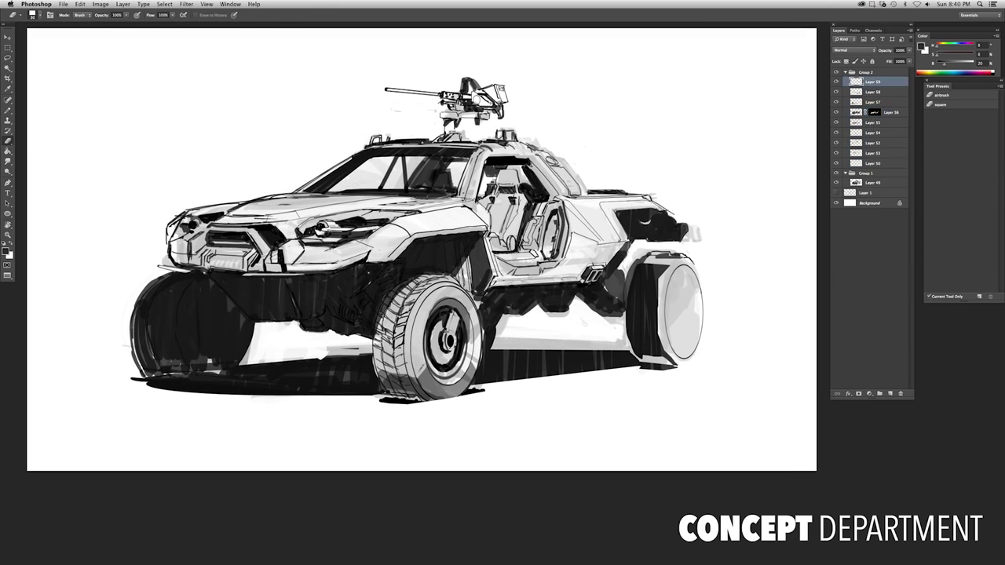
Draw a flat round cap with a light top and black rim on the hood just below the windshield
{"action": "scroll", "coordinate": [259, 307], "scroll_direction": "left", "scroll_amount": 2}
{"action": "scroll", "coordinate": [259, 308], "scroll_direction": "up", "scroll_amount": 1}
{"action": "left_click", "coordinate": [260, 308], "text": "super"}
{"action": "key", "text": "super+plus"}
{"action": "key", "text": "super+plus"}
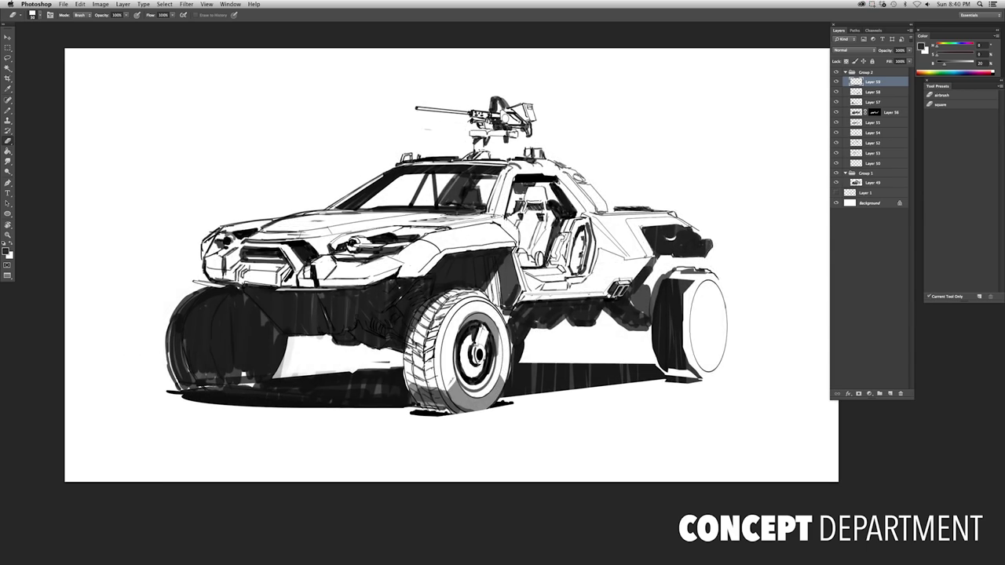
{"action": "key", "text": "u"}
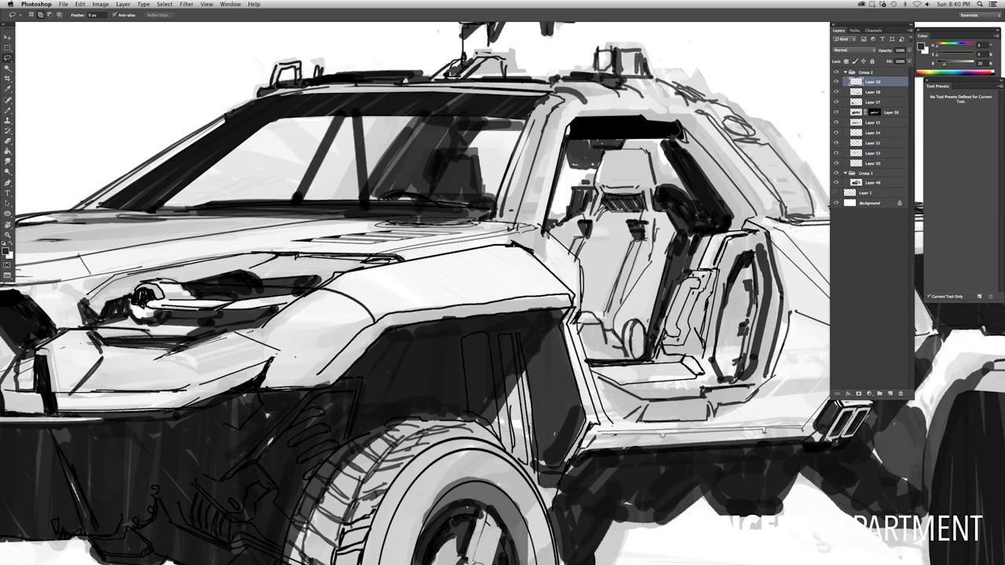
{"action": "left_click", "coordinate": [872, 82]}
{"action": "left_click_drag", "start_coordinate": [399, 228], "coordinate": [473, 209]}
{"action": "key", "text": "alt+bracketleft"}
{"action": "key", "text": "b"}
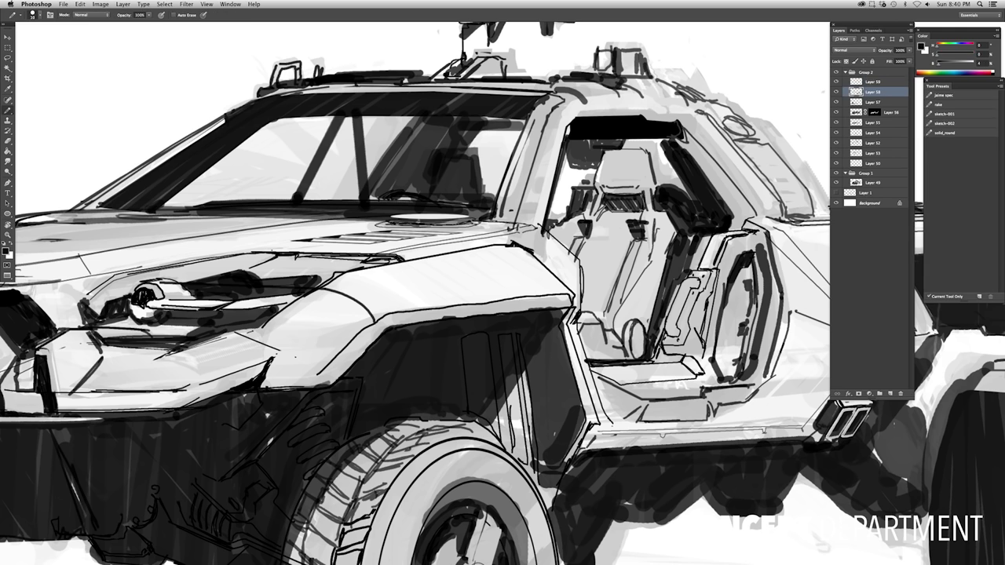
{"action": "scroll", "coordinate": [434, 223], "scroll_direction": "up", "scroll_amount": 2}
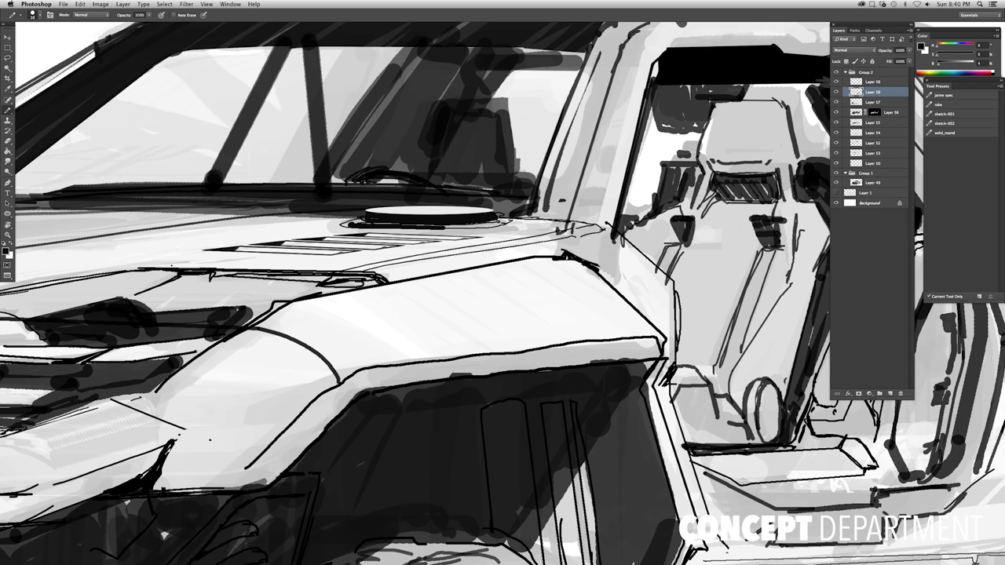
{"action": "key", "text": "x"}
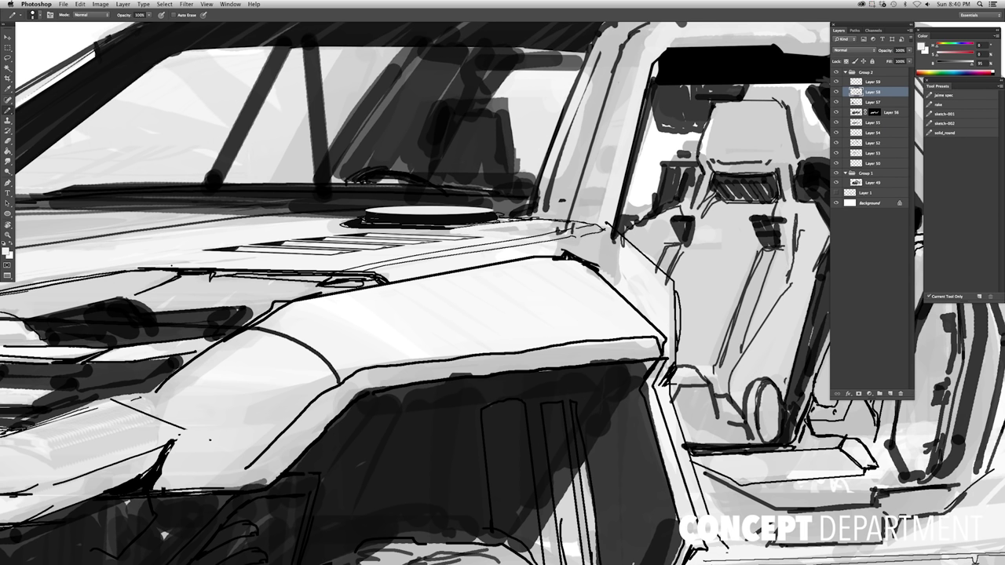
{"action": "left_click_drag", "start_coordinate": [353, 227], "coordinate": [581, 238]}
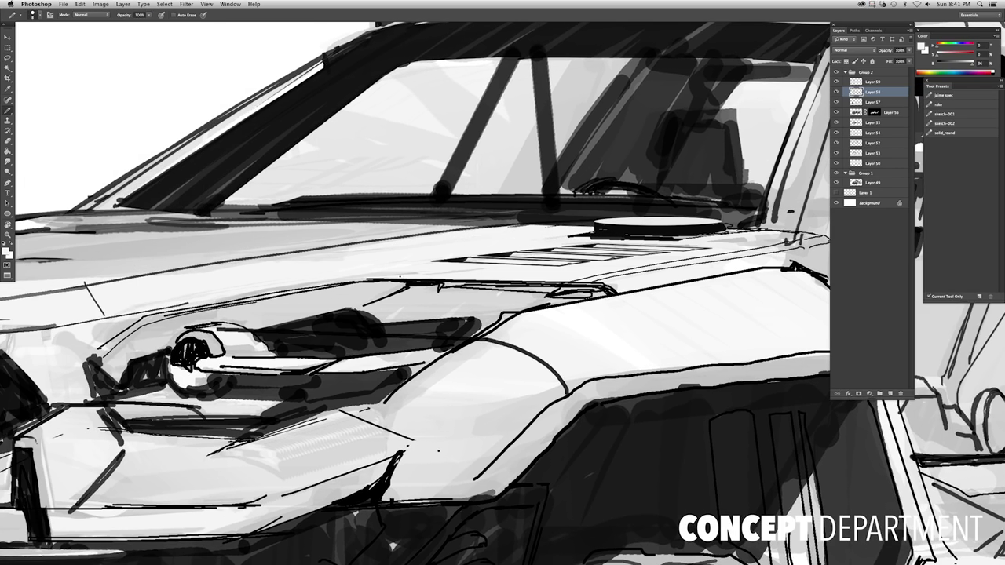
Scale the round hood cap's light top to about 92% width and 81% height with Free Transform
{"action": "key", "text": "ctrl+minus"}
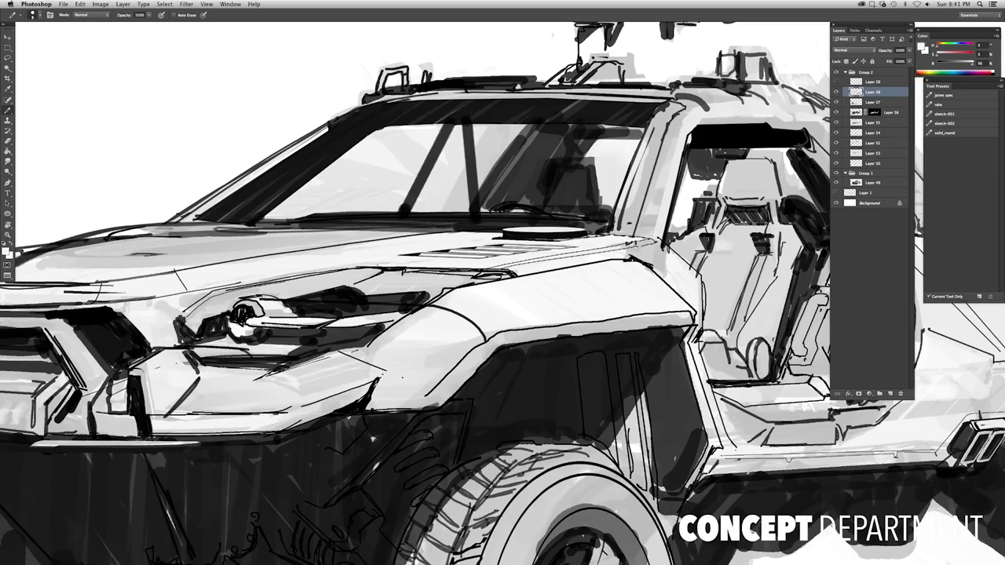
{"action": "key", "text": "v"}
{"action": "key", "text": "ctrl+t"}
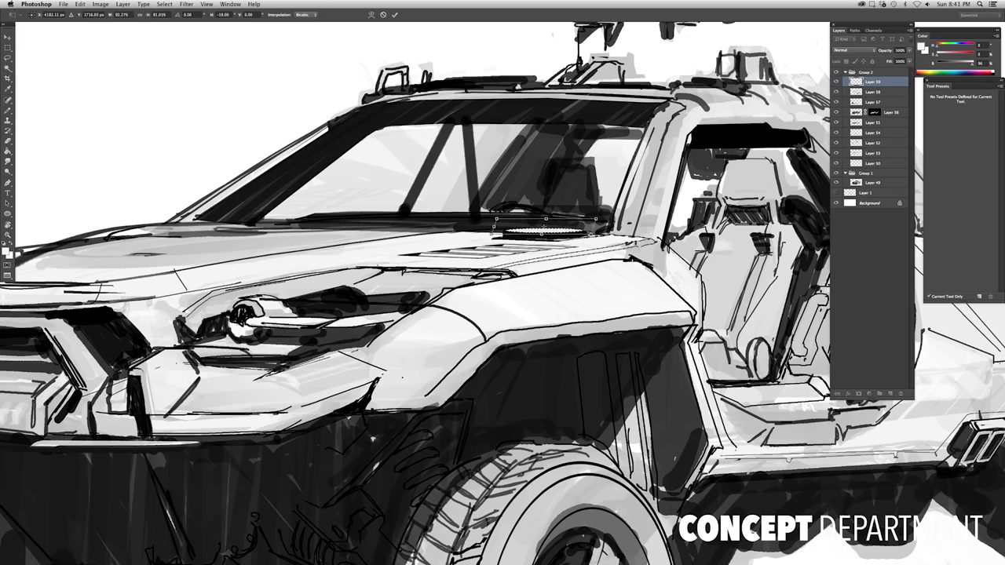
{"action": "key", "text": "Return"}
{"action": "key", "text": "ctrl+plus"}
{"action": "key", "text": "m"}
{"action": "key", "text": "ctrl+0"}
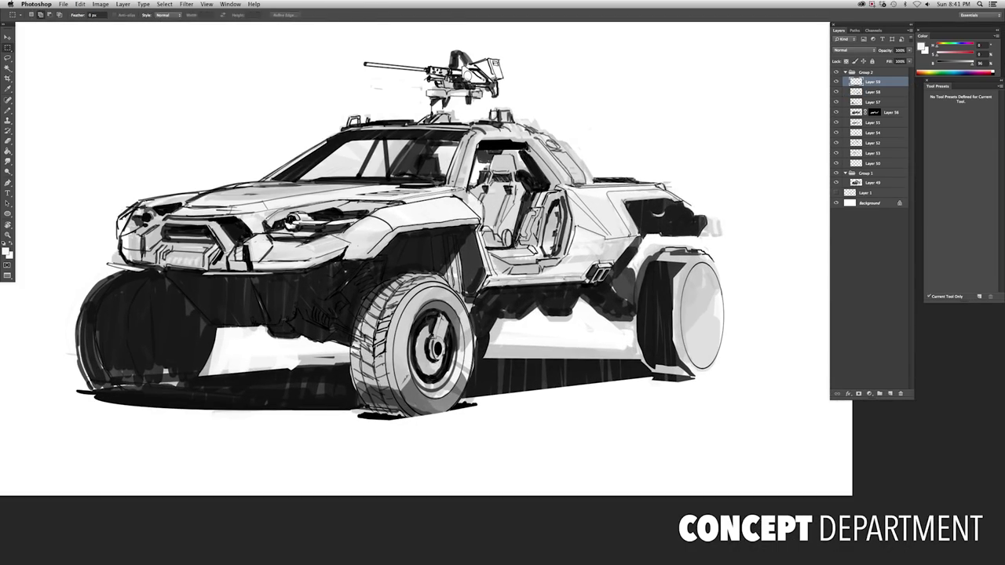
Flip the canvas horizontally and review the mirrored vehicle in full-screen view
{"action": "key", "text": "ctrl+shift+h"}
{"action": "key", "text": "f"}
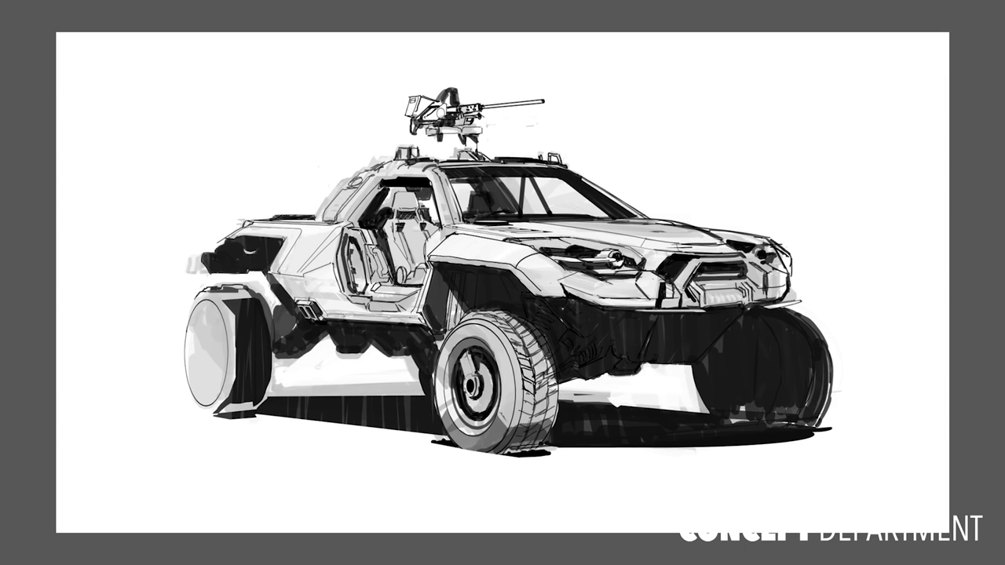
{"action": "key", "text": "Tab"}
{"action": "key", "text": "f"}
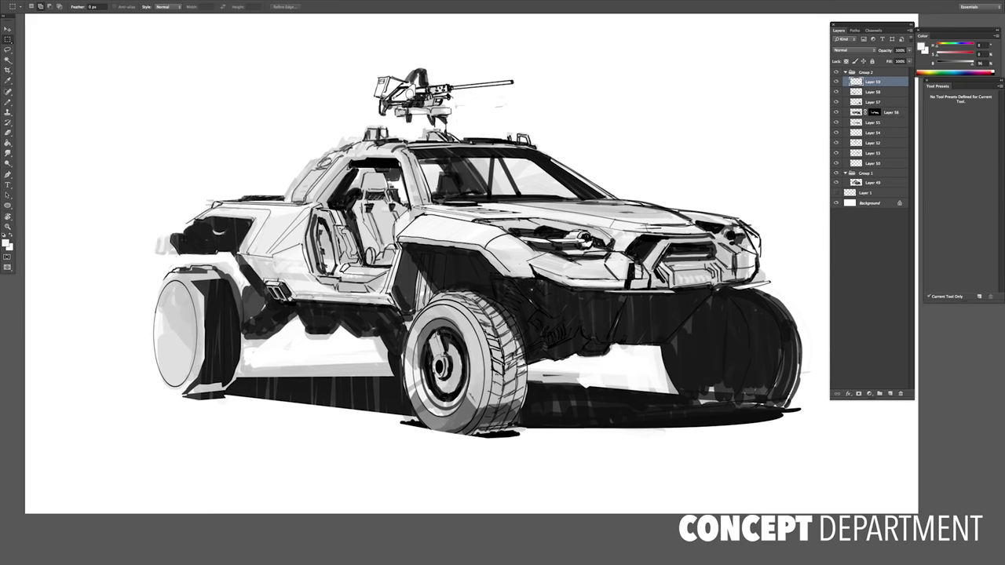
Add a new layer and place a light grey block, skewed about 43 degrees, on the rear tire's upper tread
{"action": "left_click", "coordinate": [891, 394]}
{"action": "left_click_drag", "start_coordinate": [8, 205], "coordinate": [47, 211]}
{"action": "mouse_move", "coordinate": [177, 249]}
{"action": "left_mouse_down"}
{"action": "mouse_move", "coordinate": [200, 268]}
{"action": "mouse_move", "coordinate": [188, 253]}
{"action": "left_mouse_up"}
{"action": "key", "text": "ctrl+t"}
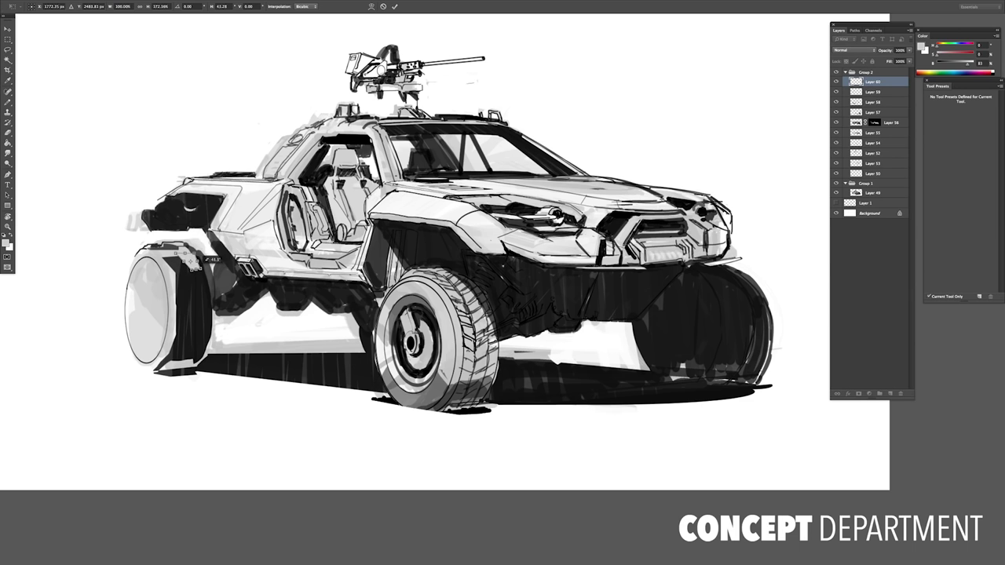
{"action": "key", "text": "Return"}
Paint dark and light angular tread blocks across the upper part of the rear tire
{"action": "left_click", "coordinate": [7, 243]}
{"action": "left_click", "coordinate": [579, 206]}
{"action": "key", "text": "b"}
{"action": "key", "text": "x"}
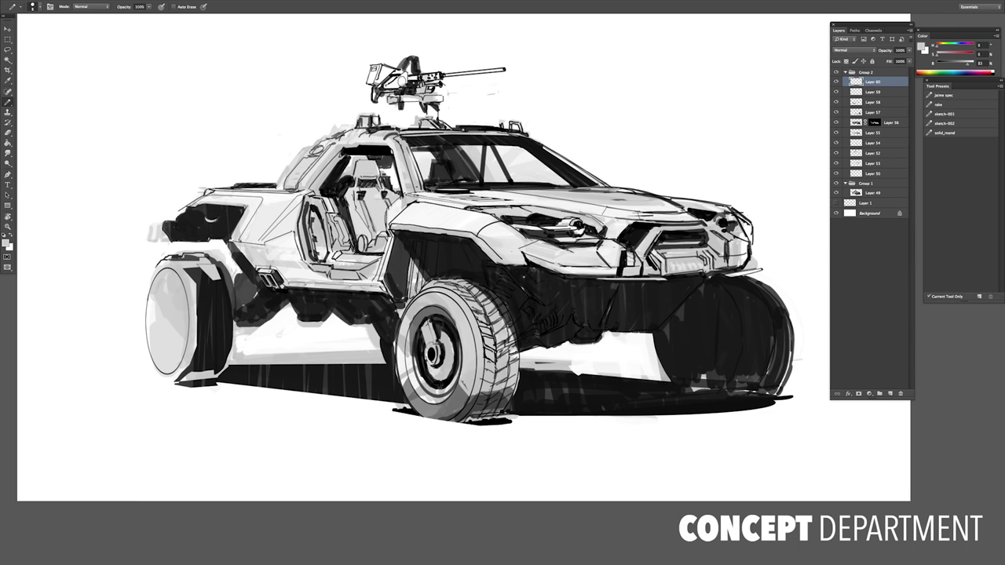
{"action": "left_click", "coordinate": [188, 272], "text": "alt"}
{"action": "mouse_move", "coordinate": [206, 295]}
{"action": "left_mouse_down"}
{"action": "mouse_move", "coordinate": [198, 283]}
{"action": "mouse_move", "coordinate": [195, 308]}
{"action": "mouse_move", "coordinate": [212, 298]}
{"action": "mouse_move", "coordinate": [200, 287]}
{"action": "left_mouse_up"}
{"action": "left_click", "coordinate": [208, 291], "text": "alt"}
{"action": "left_click", "coordinate": [197, 287], "text": "alt"}
{"action": "left_click_drag", "start_coordinate": [193, 284], "coordinate": [205, 295]}
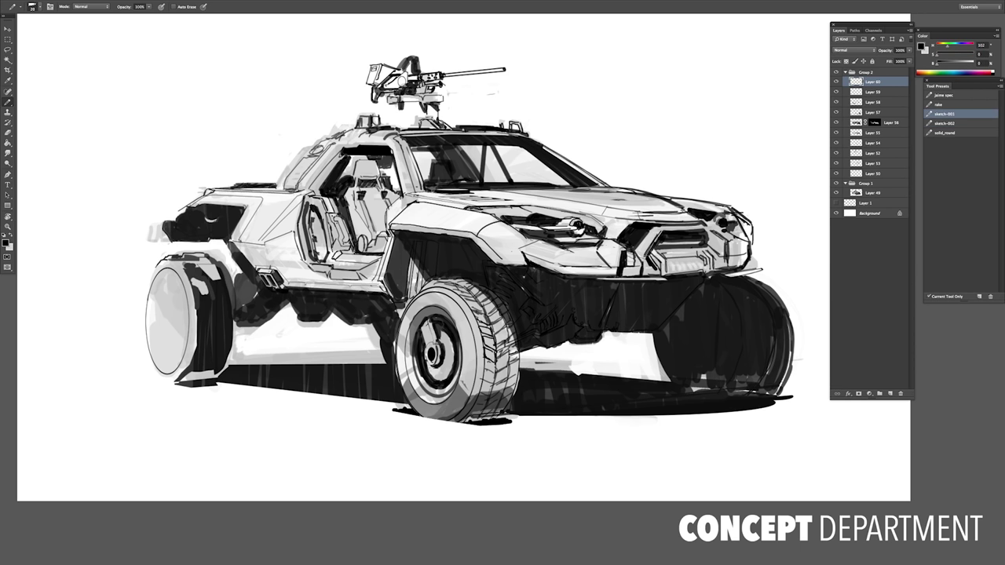
Save the current brush as a new tool preset named "rec"
{"action": "left_click", "coordinate": [945, 133]}
{"action": "left_click", "coordinate": [980, 297]}
{"action": "type", "text": "rec"}
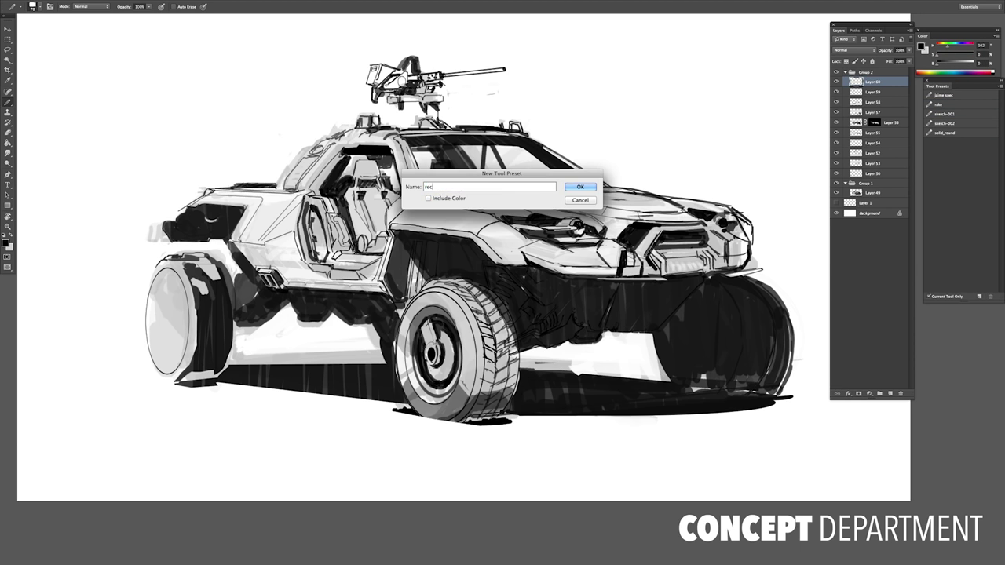
{"action": "key", "text": "Return"}
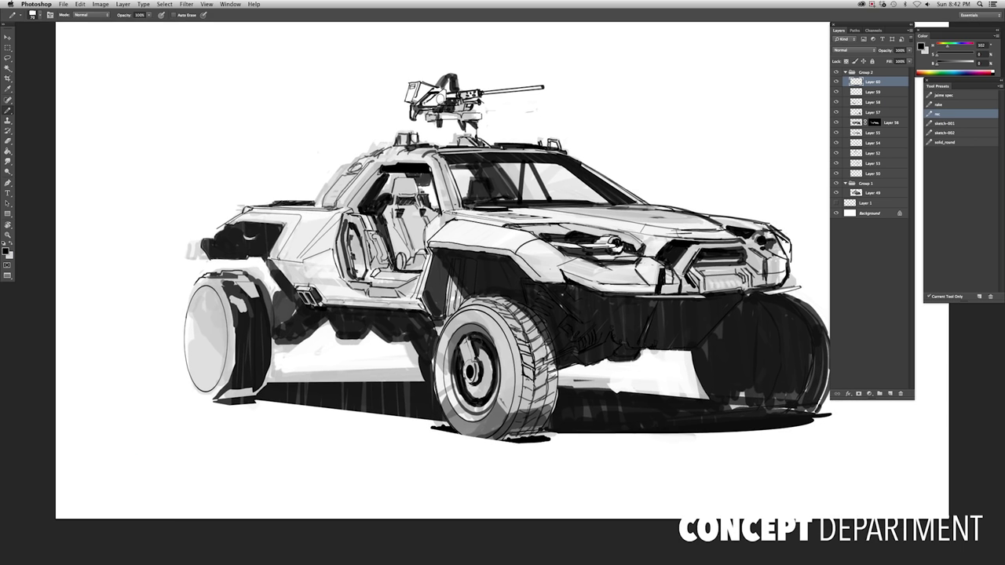
Refine the rear tire's tread blocks with sampled dark and light tones
{"action": "left_click", "coordinate": [234, 293], "text": "alt"}
{"action": "left_click", "coordinate": [239, 298], "text": "alt"}
{"action": "left_click_drag", "start_coordinate": [235, 302], "coordinate": [267, 328]}
{"action": "left_click", "coordinate": [259, 314], "text": "alt"}
{"action": "left_click", "coordinate": [265, 310], "text": "alt"}
{"action": "left_click_drag", "start_coordinate": [264, 291], "coordinate": [265, 306]}
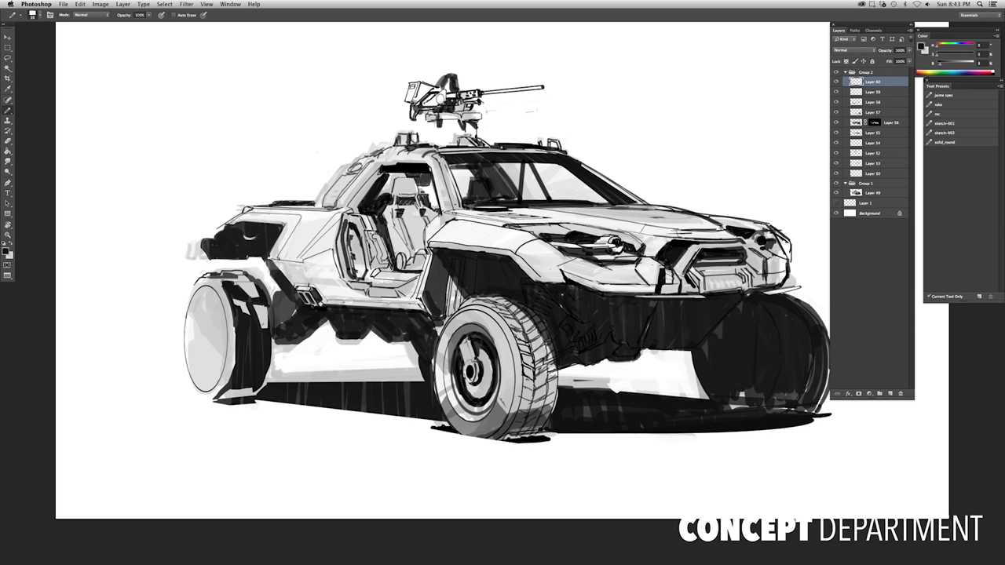
Fill the selected light tread blocks on the rear tire with a dark tone
{"action": "key", "text": "super+minus"}
{"action": "key", "text": "super+equal"}
{"action": "key", "text": "super+equal"}
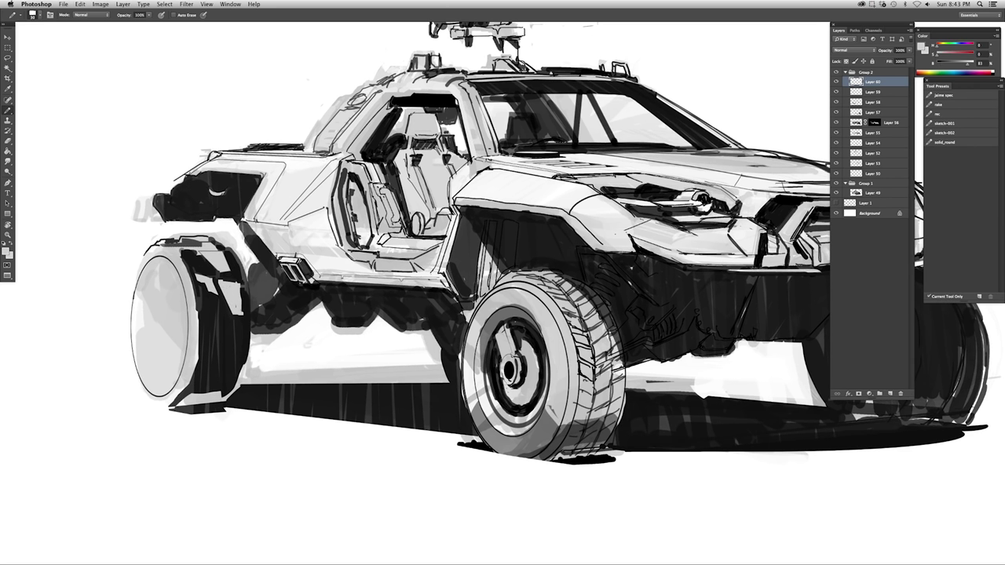
{"action": "key", "text": "super+minus"}
{"action": "key", "text": "g"}
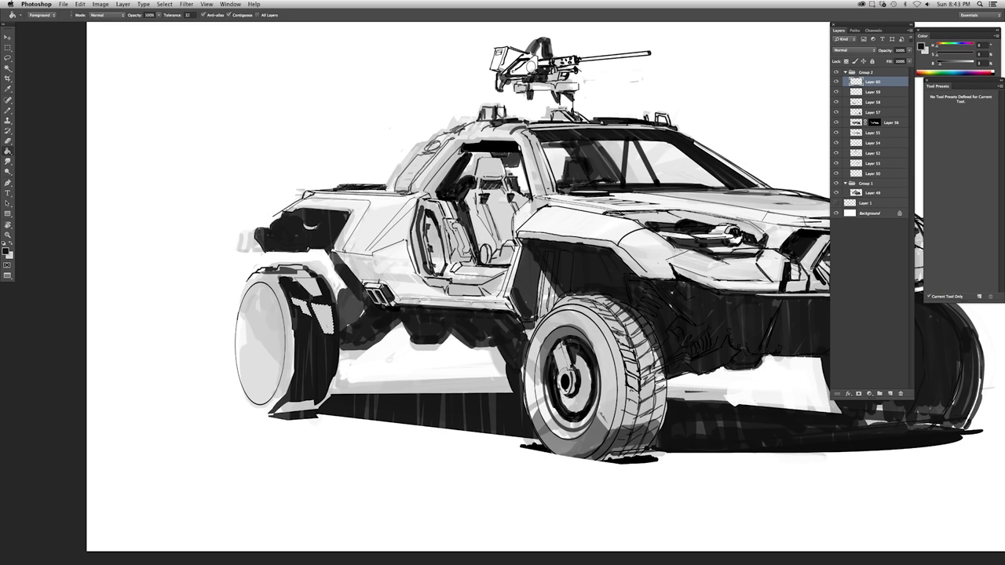
{"action": "left_click", "coordinate": [322, 318]}
{"action": "key", "text": "super+minus"}
{"action": "key", "text": "b"}
{"action": "key", "text": "super+equal"}
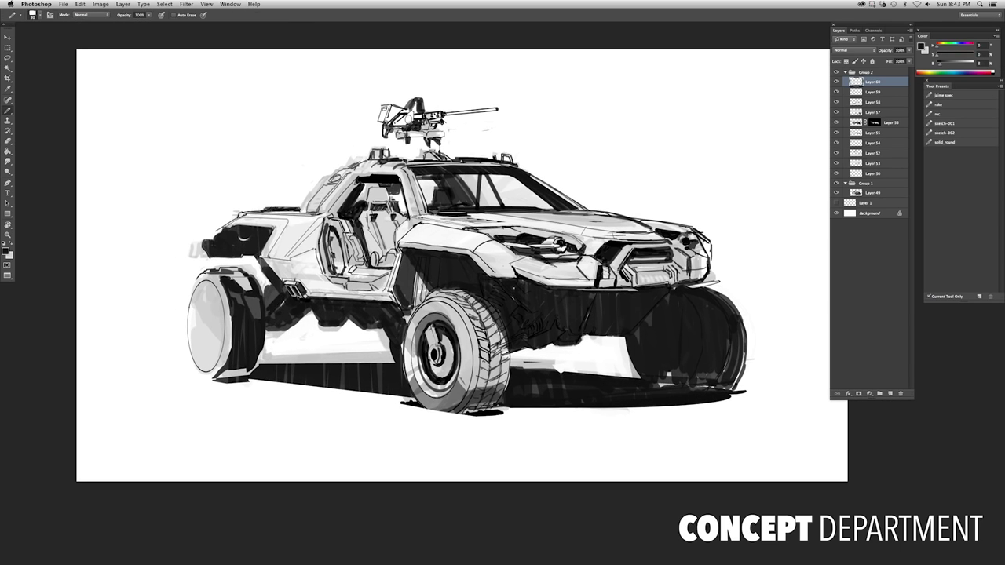
Paint angular suspension arms with light gaps and a jagged dark spring beside the rear wheel, using a lasso selection around the area
{"action": "left_click", "coordinate": [279, 306], "text": "alt"}
{"action": "left_click", "coordinate": [276, 306], "text": "alt"}
{"action": "key", "text": "l"}
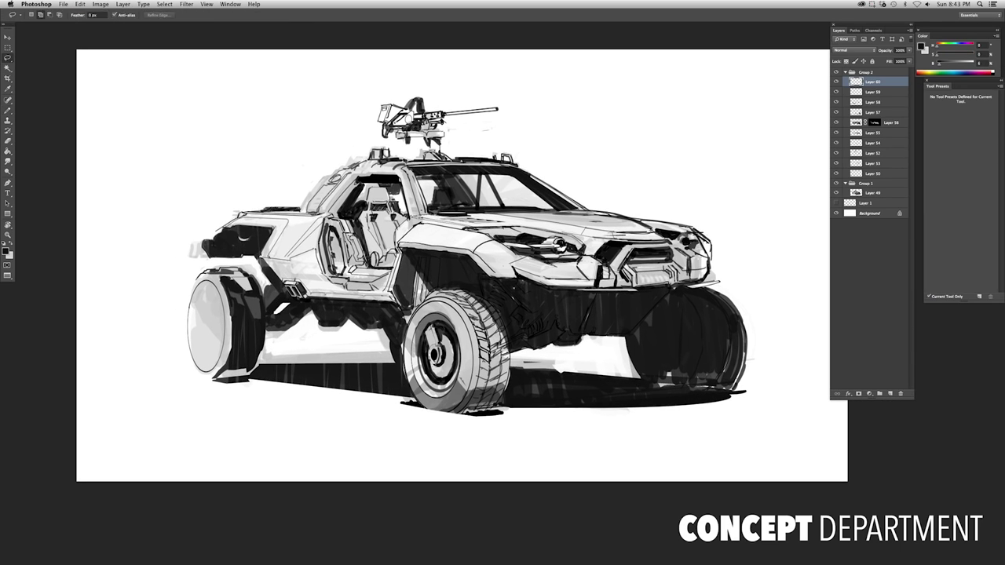
{"action": "mouse_move", "coordinate": [305, 271]}
{"action": "left_mouse_down"}
{"action": "mouse_move", "coordinate": [265, 330]}
{"action": "mouse_move", "coordinate": [289, 381]}
{"action": "left_mouse_up"}
{"action": "key", "text": "b"}
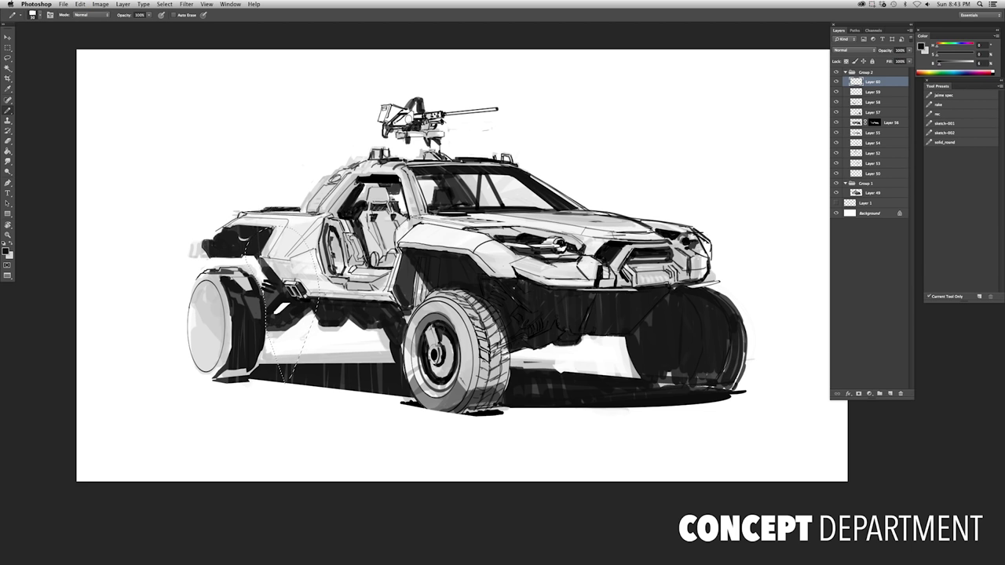
{"action": "scroll", "coordinate": [267, 287], "scroll_direction": "up", "scroll_amount": 3}
{"action": "left_click_drag", "start_coordinate": [251, 296], "coordinate": [275, 326]}
{"action": "left_click_drag", "start_coordinate": [233, 259], "coordinate": [266, 346]}
{"action": "left_click_drag", "start_coordinate": [287, 286], "coordinate": [306, 298]}
{"action": "left_click_drag", "start_coordinate": [232, 206], "coordinate": [307, 298]}
{"action": "scroll", "coordinate": [267, 288], "scroll_direction": "down", "scroll_amount": 5}
{"action": "scroll", "coordinate": [267, 288], "scroll_direction": "up", "scroll_amount": 5}
{"action": "left_click_drag", "start_coordinate": [253, 267], "coordinate": [275, 319]}
{"action": "scroll", "coordinate": [267, 288], "scroll_direction": "down", "scroll_amount": 5}
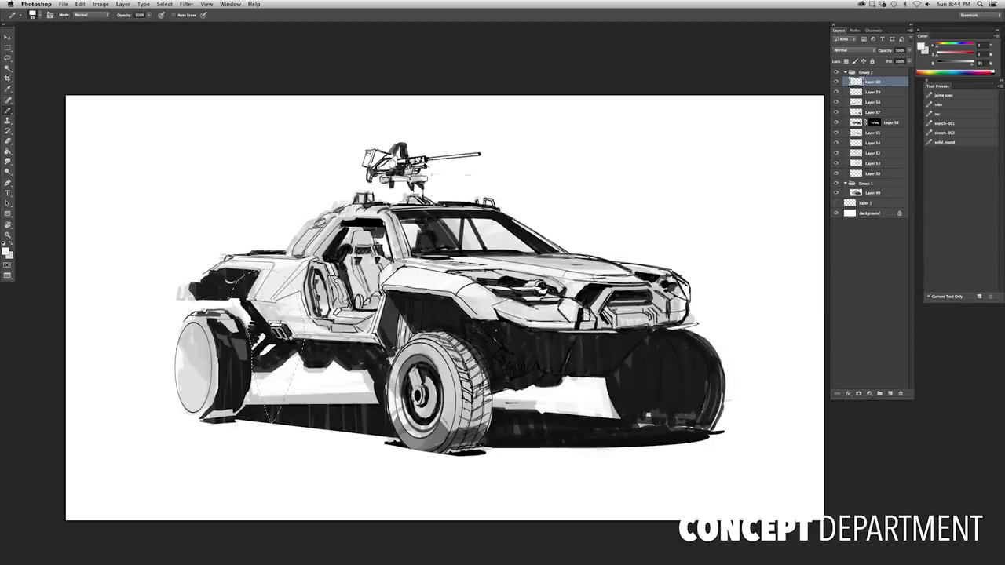
{"action": "scroll", "coordinate": [267, 287], "scroll_direction": "up", "scroll_amount": 5}
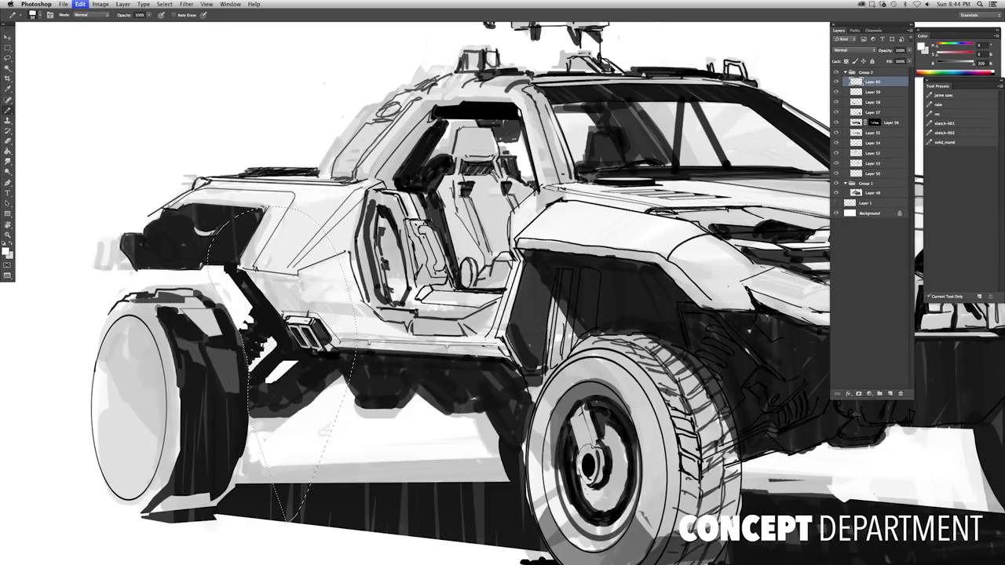
{"action": "scroll", "coordinate": [267, 288], "scroll_direction": "down", "scroll_amount": 5}
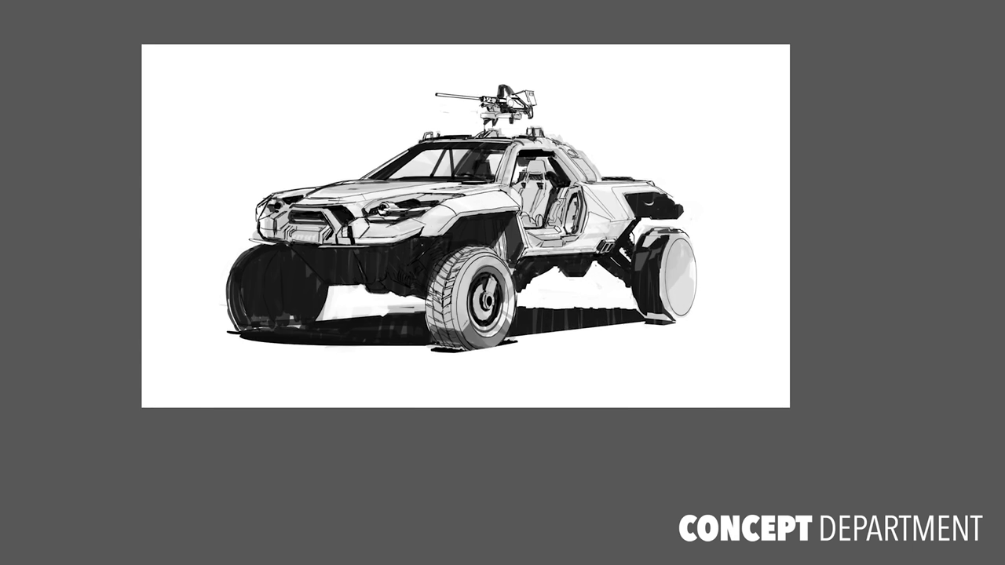
Leave full-screen view, move the sketch window up among the reference photos, and activate the Rectangle tool
{"action": "key", "text": "f"}
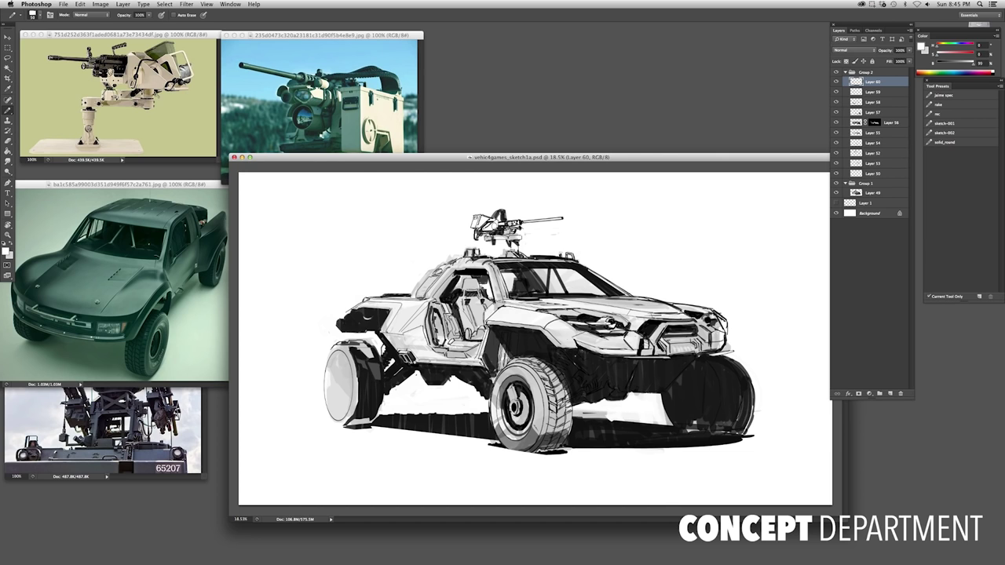
{"action": "left_click_drag", "start_coordinate": [534, 157], "coordinate": [507, 124]}
{"action": "left_click", "coordinate": [7, 213]}
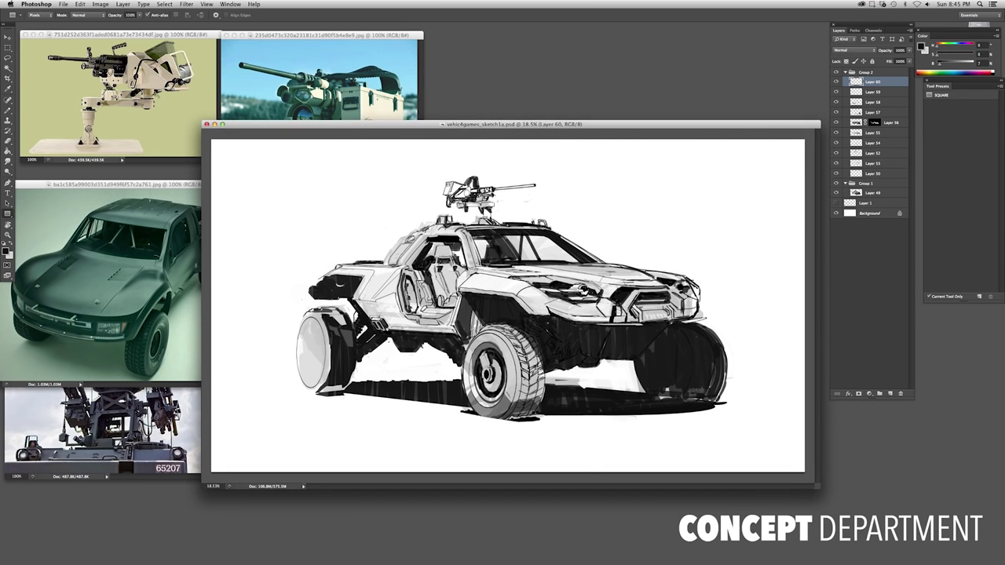
Draw a row of small dark ellipses with the Ellipse tool and place it as a vent detail on the hood
{"action": "left_click", "coordinate": [39, 226]}
{"action": "scroll", "coordinate": [579, 301], "scroll_direction": "up", "scroll_amount": 5}
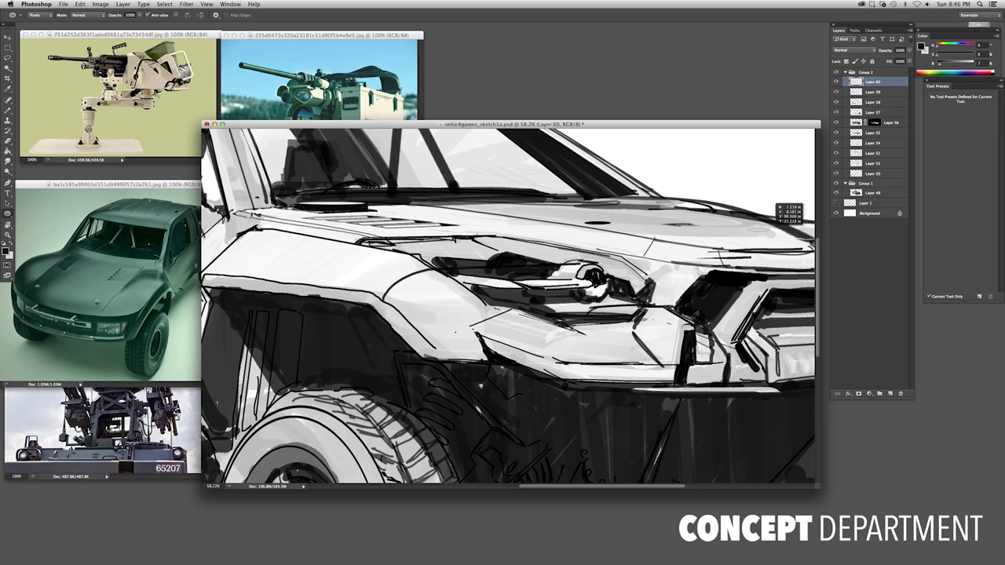
{"action": "scroll", "coordinate": [579, 301], "scroll_direction": "down", "scroll_amount": 5}
{"action": "scroll", "coordinate": [735, 279], "scroll_direction": "up", "scroll_amount": 6}
{"action": "key", "text": "ctrl+t"}
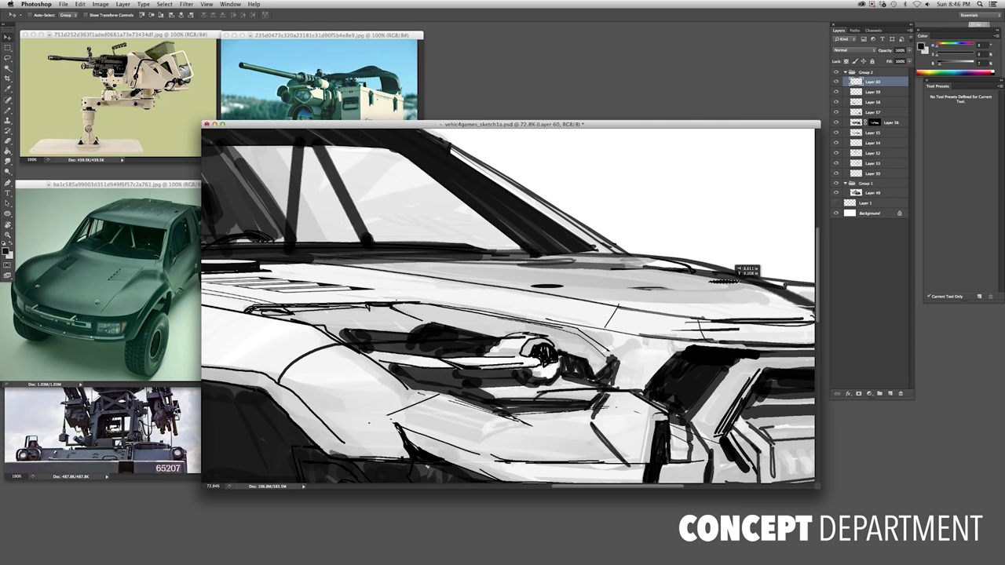
{"action": "key", "text": "Return"}
{"action": "scroll", "coordinate": [734, 280], "scroll_direction": "down", "scroll_amount": 6}
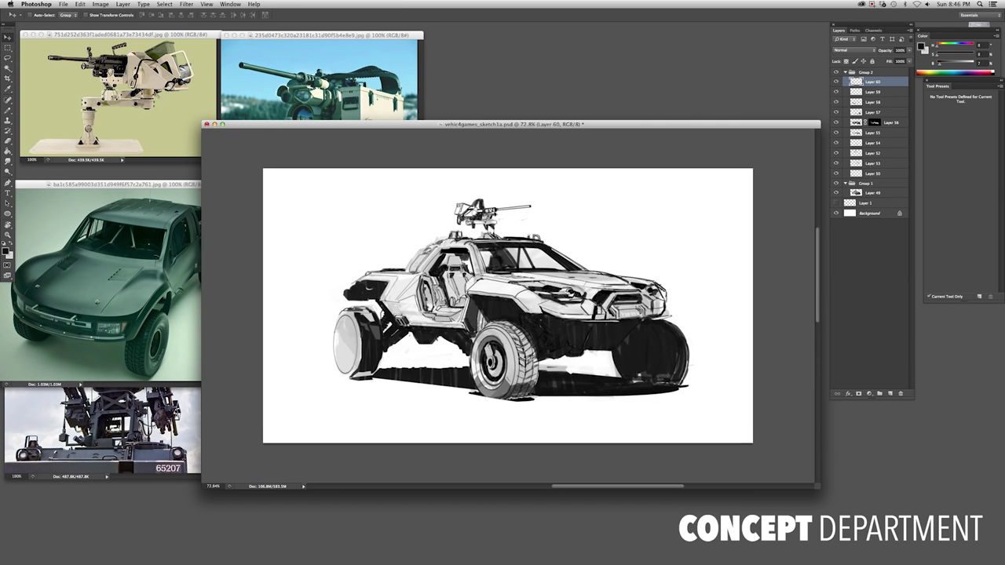
{"action": "scroll", "coordinate": [511, 306], "scroll_direction": "up", "scroll_amount": 2}
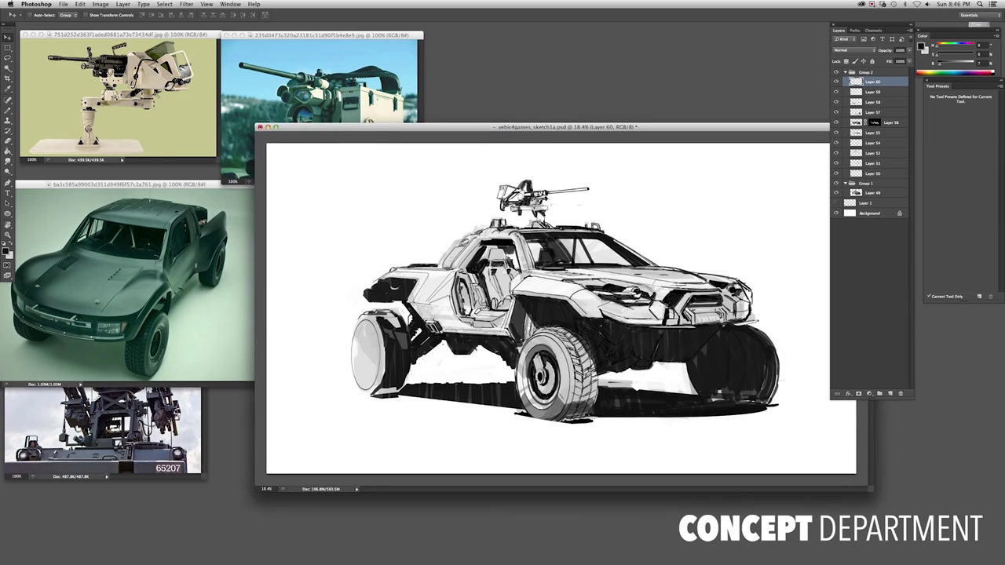
Refine the step details along the door sill with dark and light brush strokes
{"action": "key", "text": "b"}
{"action": "key", "text": "x"}
{"action": "left_click_drag", "start_coordinate": [433, 265], "coordinate": [468, 231]}
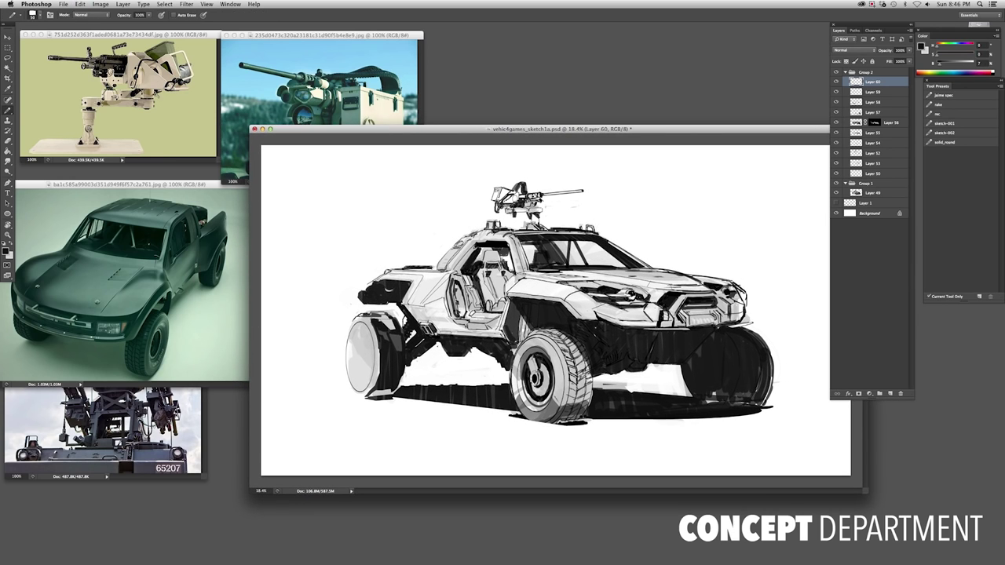
{"action": "scroll", "coordinate": [483, 332], "scroll_direction": "up", "scroll_amount": 3}
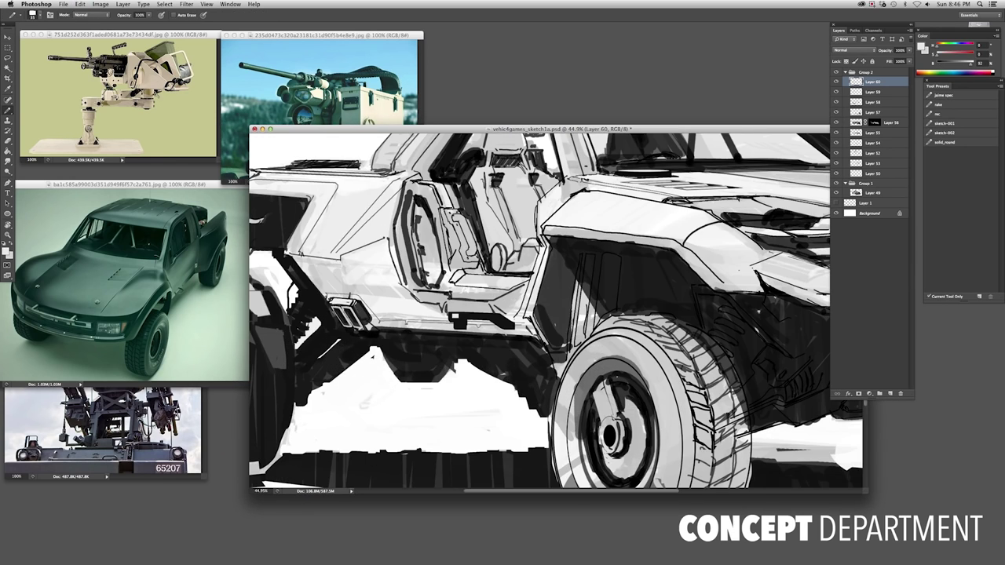
{"action": "key", "text": "bracketright"}
{"action": "key", "text": "e"}
{"action": "key", "text": "ctrl+0"}
{"action": "scroll", "coordinate": [482, 315], "scroll_direction": "up", "scroll_amount": 3}
{"action": "key", "text": "b"}
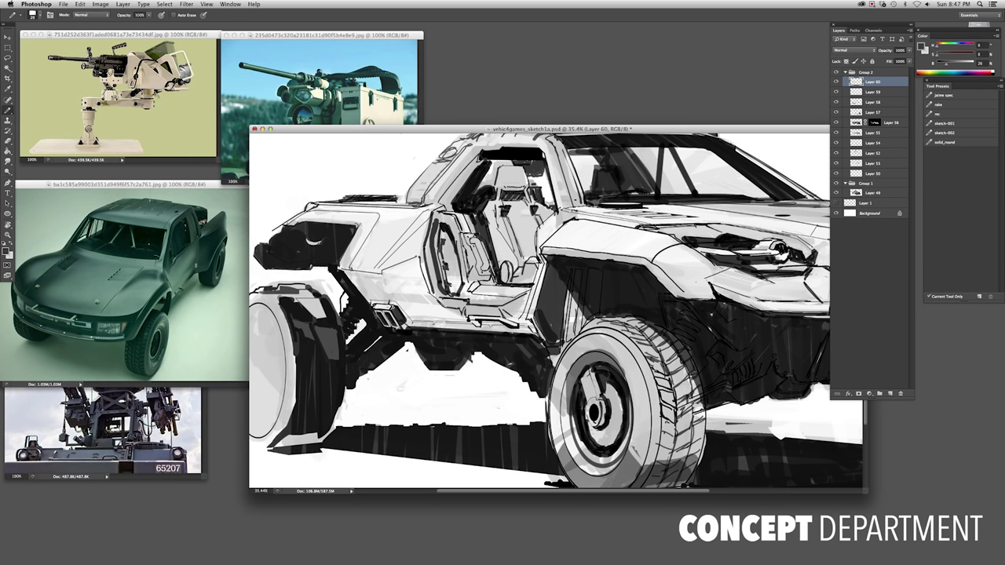
{"action": "scroll", "coordinate": [557, 311], "scroll_direction": "down", "scroll_amount": 3}
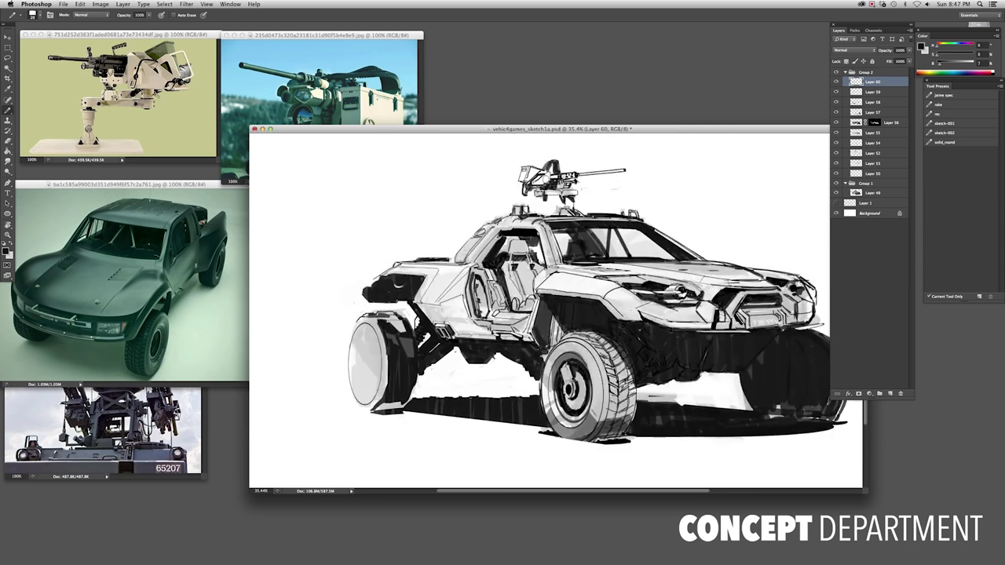
Paint a thin white highlight along the vehicle's lower sill and break it up with dark strokes
{"action": "scroll", "coordinate": [469, 351], "scroll_direction": "up", "scroll_amount": 4}
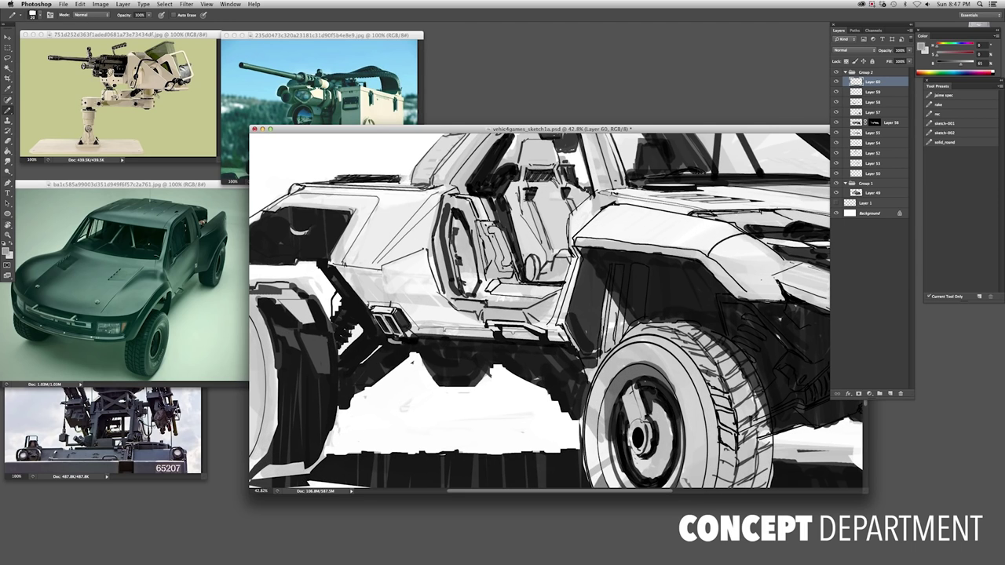
{"action": "left_click_drag", "start_coordinate": [429, 345], "coordinate": [569, 343]}
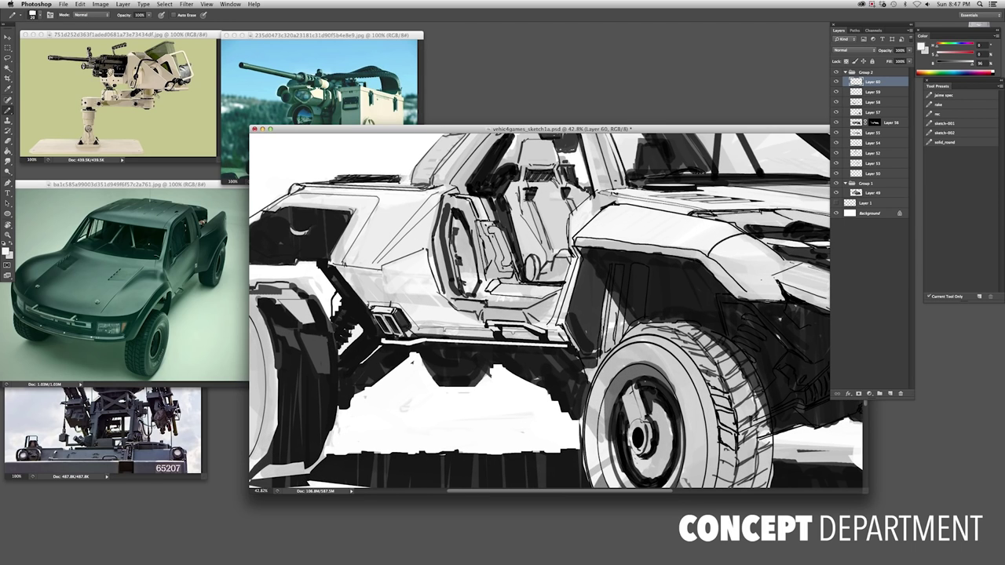
{"action": "key", "text": "x"}
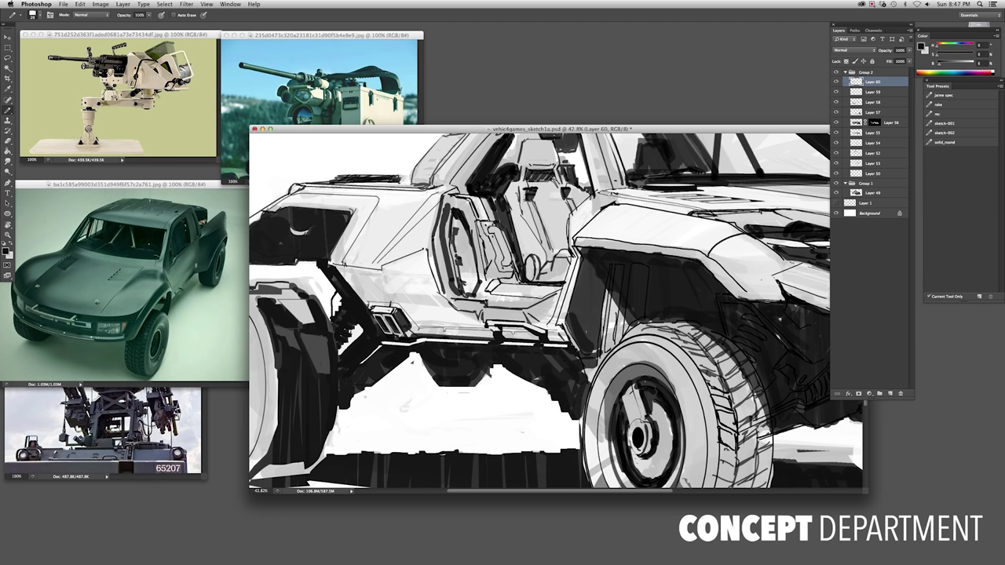
{"action": "left_click_drag", "start_coordinate": [415, 344], "coordinate": [534, 346]}
{"action": "scroll", "coordinate": [338, 346], "scroll_direction": "up", "scroll_amount": 2}
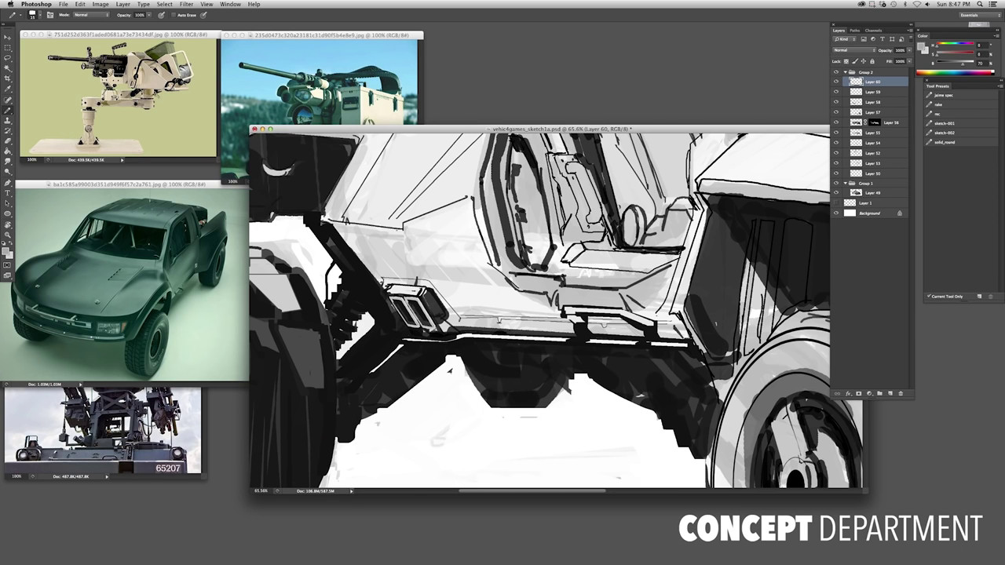
{"action": "scroll", "coordinate": [463, 336], "scroll_direction": "down", "scroll_amount": 2}
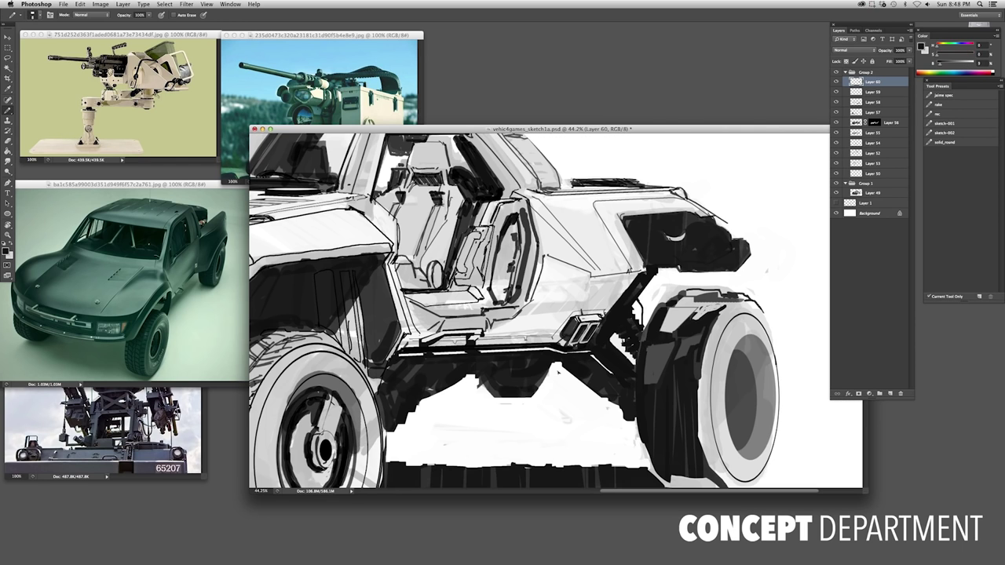
Refine the rear tire's upper edge with sampled dark and white strokes on the flipped canvas, and save the sketch
{"action": "scroll", "coordinate": [722, 300], "scroll_direction": "up", "scroll_amount": 2}
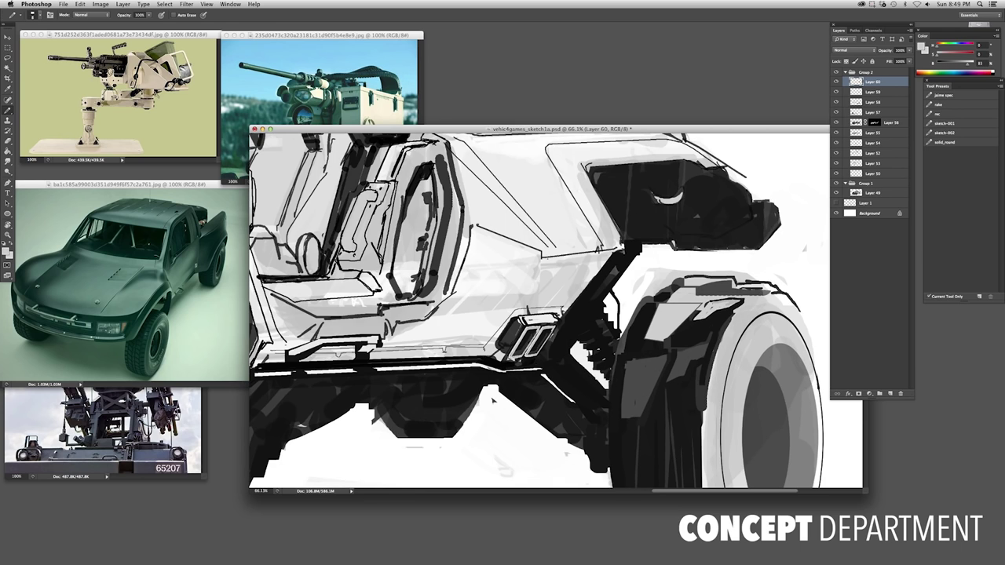
{"action": "scroll", "coordinate": [494, 400], "scroll_direction": "down", "scroll_amount": 4}
{"action": "scroll", "coordinate": [561, 356], "scroll_direction": "up", "scroll_amount": 3}
{"action": "left_click", "coordinate": [726, 314]}
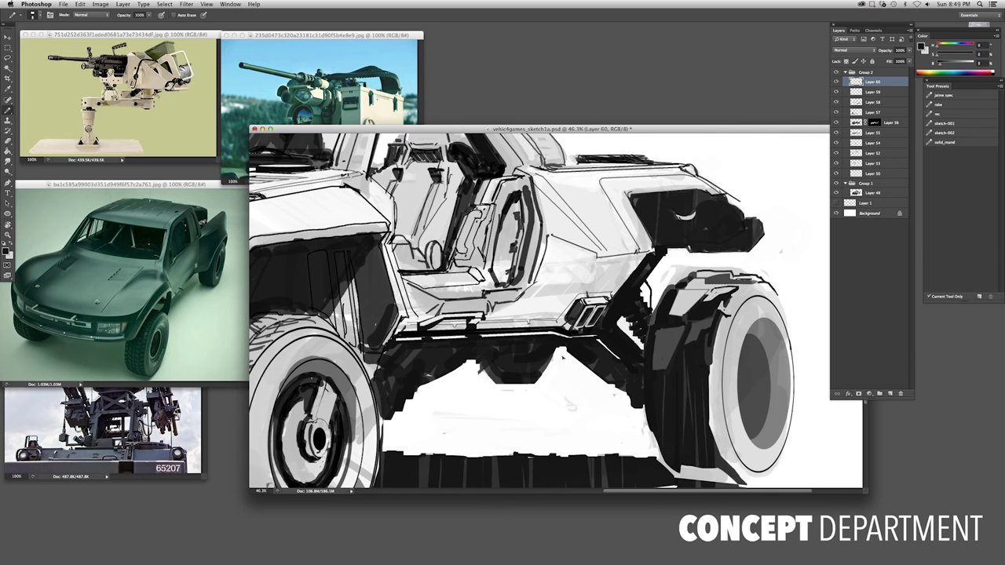
{"action": "key", "text": "x"}
{"action": "key", "text": "x"}
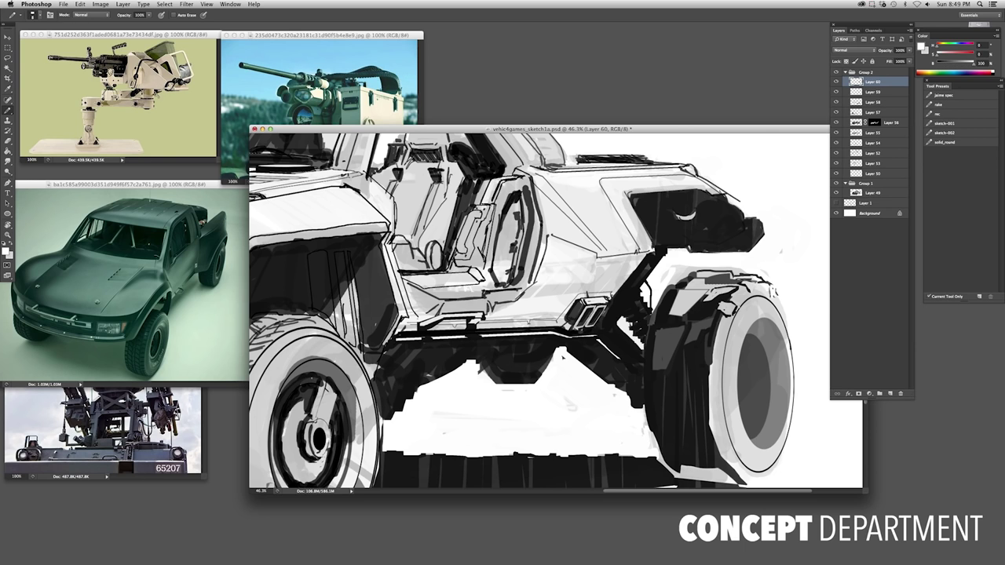
{"action": "key", "text": "x"}
{"action": "scroll", "coordinate": [257, 328], "scroll_direction": "down", "scroll_amount": 5}
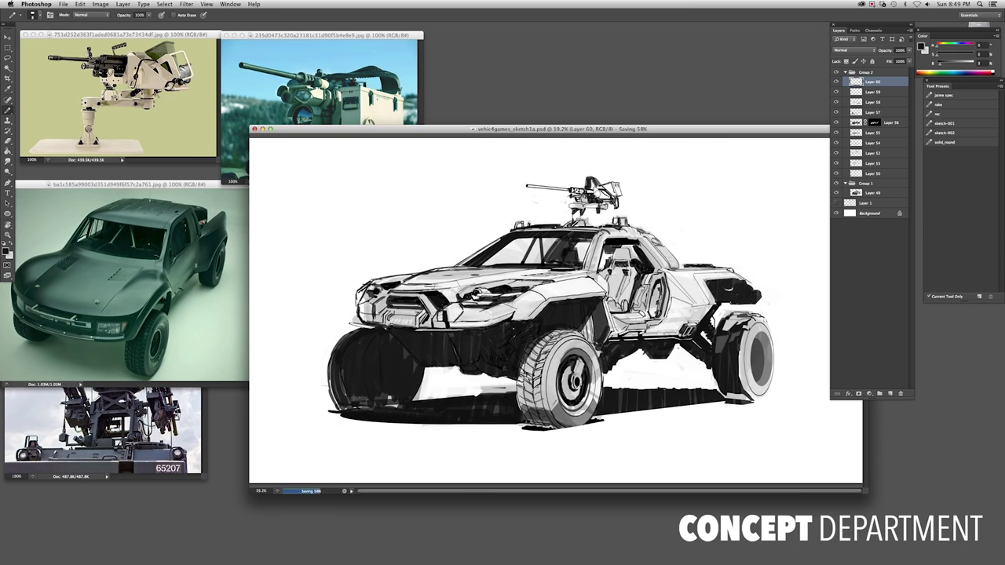
{"action": "scroll", "coordinate": [621, 271], "scroll_direction": "down", "scroll_amount": 2}
Darken the cab seat on a new layer, erase the excess paint and lower the layer's opacity to 78%
{"action": "scroll", "coordinate": [620, 271], "scroll_direction": "up", "scroll_amount": 4}
{"action": "key", "text": "alt+shift+super+n"}
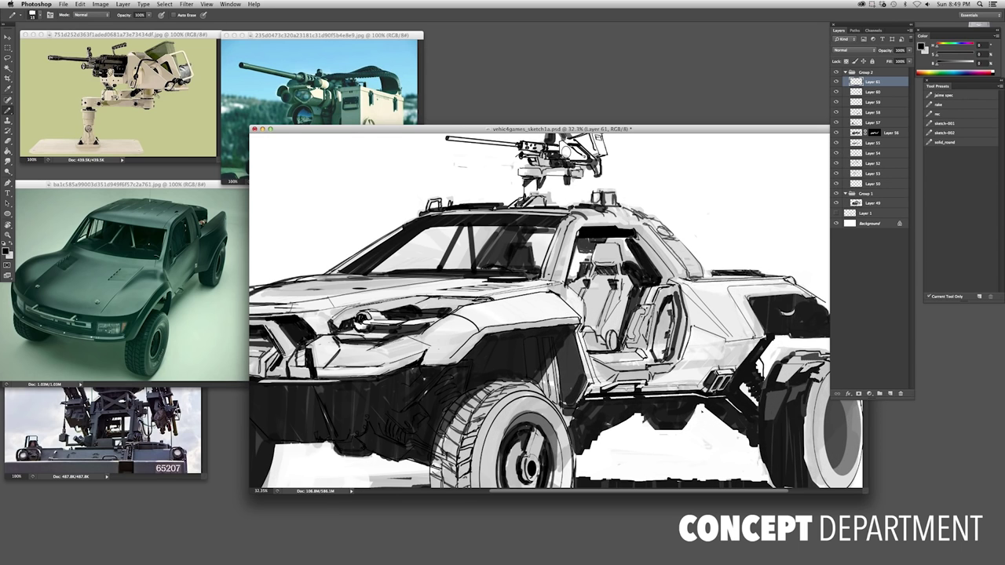
{"action": "key", "text": "bracketright"}
{"action": "left_click_drag", "start_coordinate": [597, 333], "coordinate": [614, 302]}
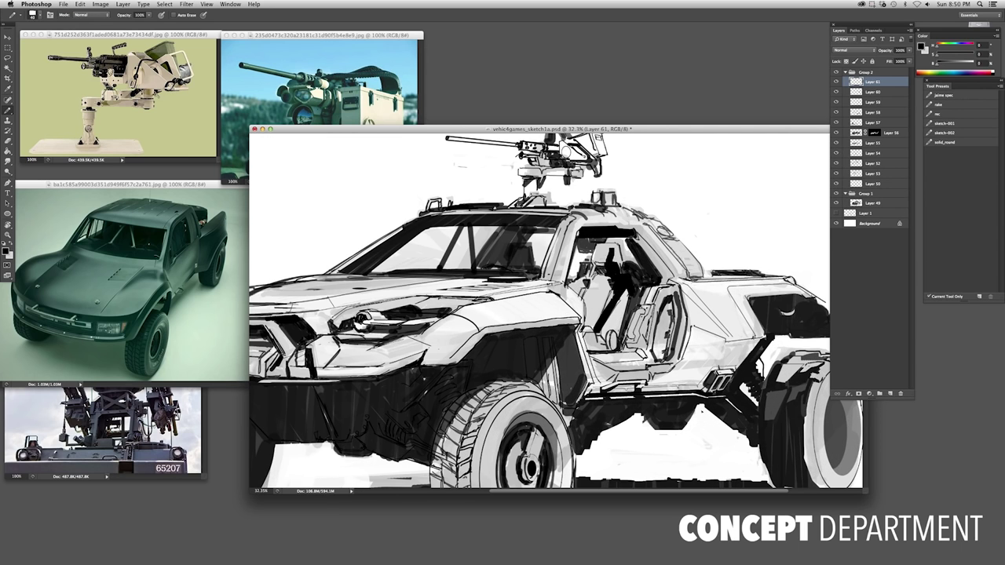
{"action": "mouse_move", "coordinate": [596, 329]}
{"action": "left_mouse_down"}
{"action": "mouse_move", "coordinate": [602, 279]}
{"action": "mouse_move", "coordinate": [590, 335]}
{"action": "mouse_move", "coordinate": [608, 341]}
{"action": "mouse_move", "coordinate": [603, 245]}
{"action": "mouse_move", "coordinate": [597, 330]}
{"action": "left_mouse_up"}
{"action": "key", "text": "e"}
{"action": "left_click_drag", "start_coordinate": [605, 259], "coordinate": [589, 330]}
{"action": "key", "text": "b"}
{"action": "scroll", "coordinate": [549, 314], "scroll_direction": "down", "scroll_amount": 3}
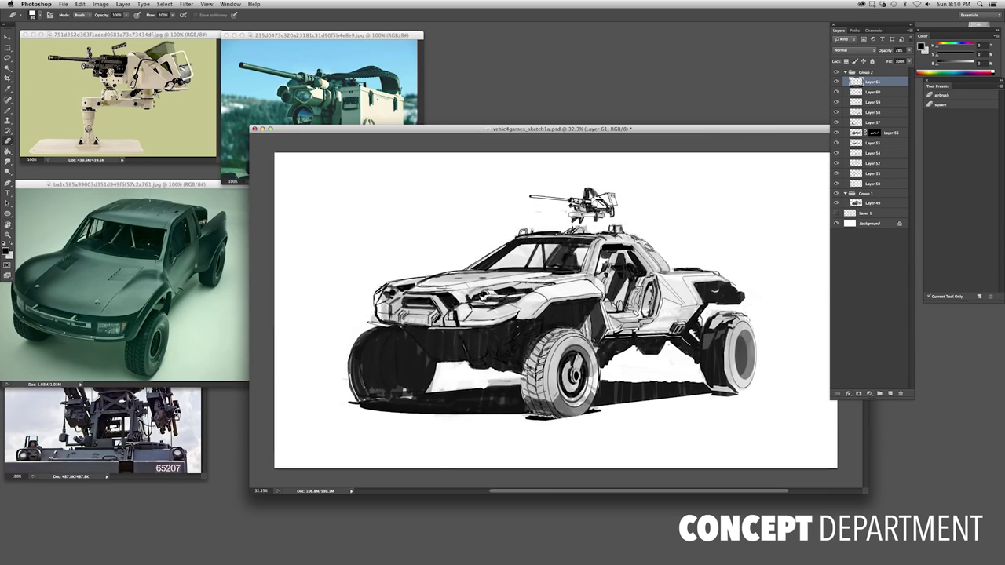
Paint a small dark side mirror beyond the far windshield pillar and a light mirror at the near door opening
{"action": "scroll", "coordinate": [365, 361], "scroll_direction": "up", "scroll_amount": 2}
{"action": "scroll", "coordinate": [364, 362], "scroll_direction": "down", "scroll_amount": 4}
{"action": "scroll", "coordinate": [365, 361], "scroll_direction": "up", "scroll_amount": 3}
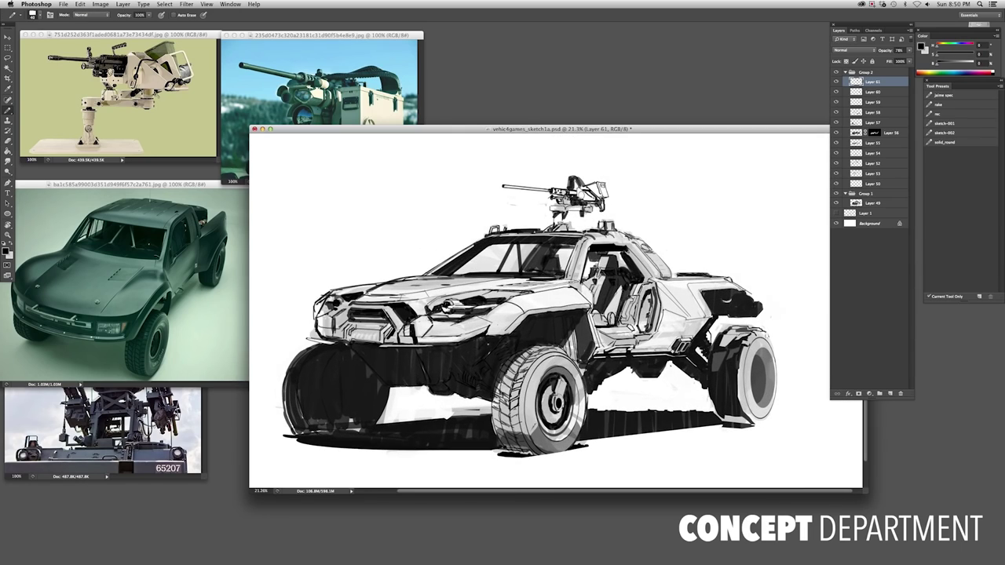
{"action": "left_click_drag", "start_coordinate": [409, 271], "coordinate": [423, 267]}
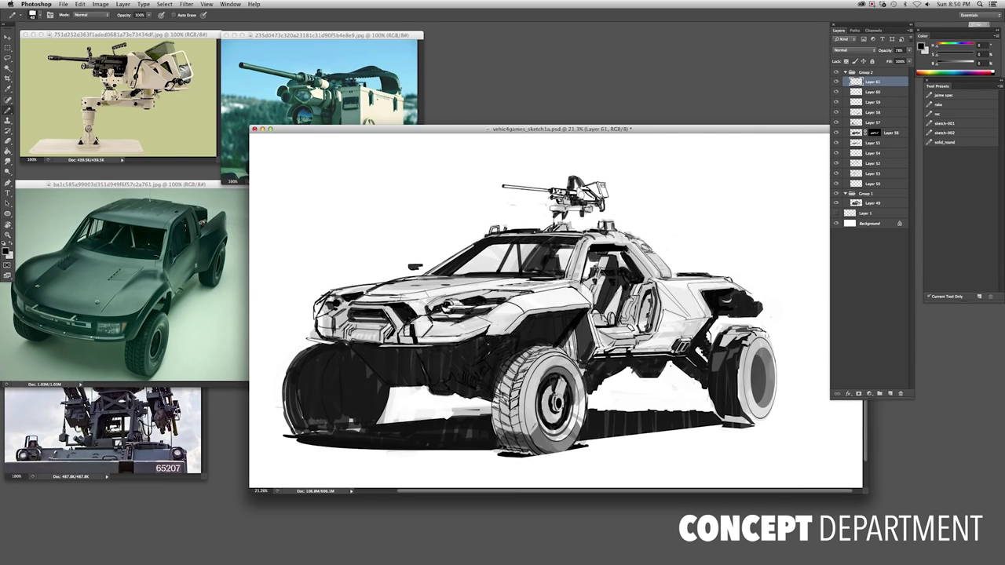
{"action": "scroll", "coordinate": [583, 281], "scroll_direction": "up", "scroll_amount": 2}
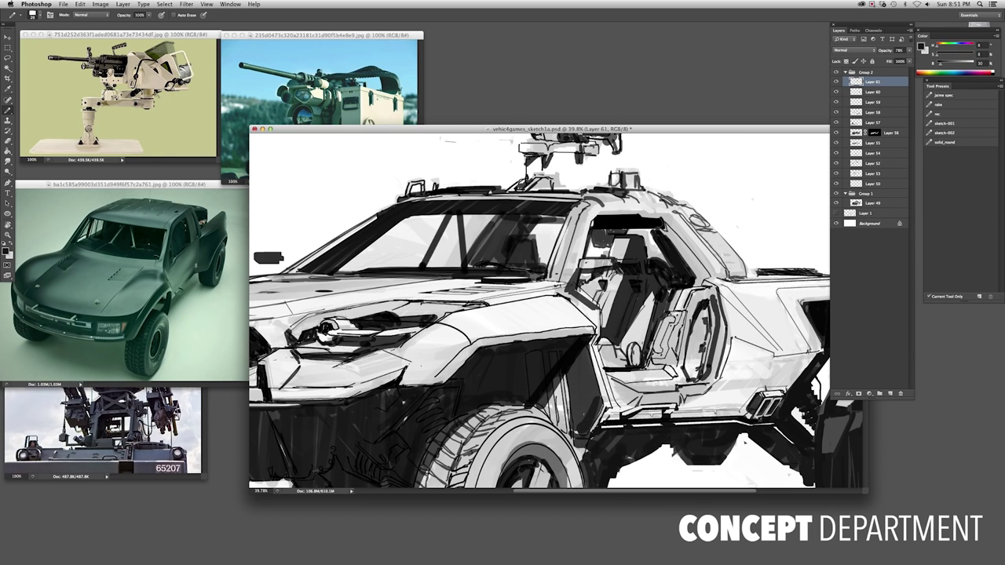
Trim the far side mirror, add its angled stem down to the body, and save the sketch
{"action": "key", "text": "e"}
{"action": "scroll", "coordinate": [556, 311], "scroll_direction": "down", "scroll_amount": 3}
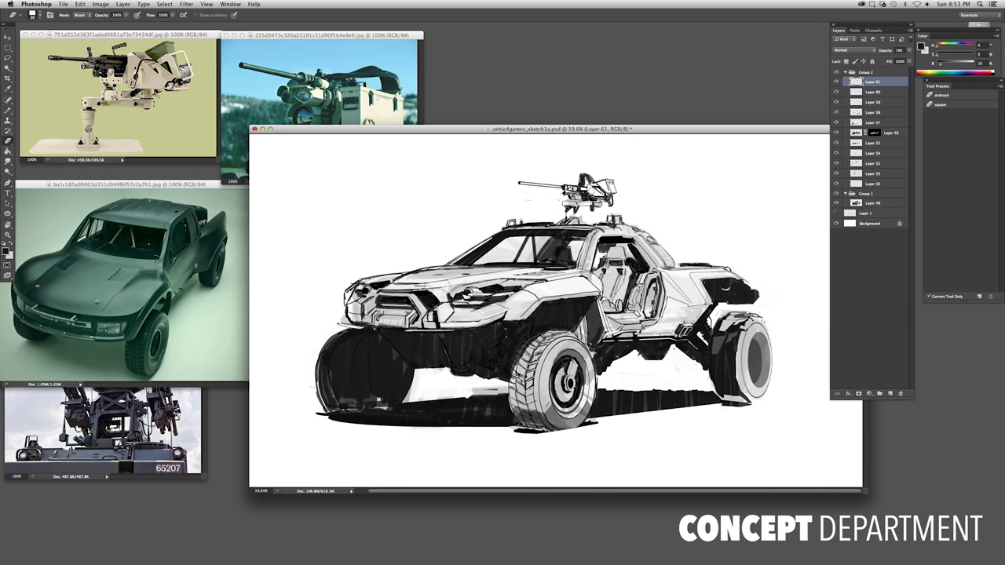
{"action": "scroll", "coordinate": [628, 206], "scroll_direction": "up", "scroll_amount": 2}
{"action": "key", "text": "u"}
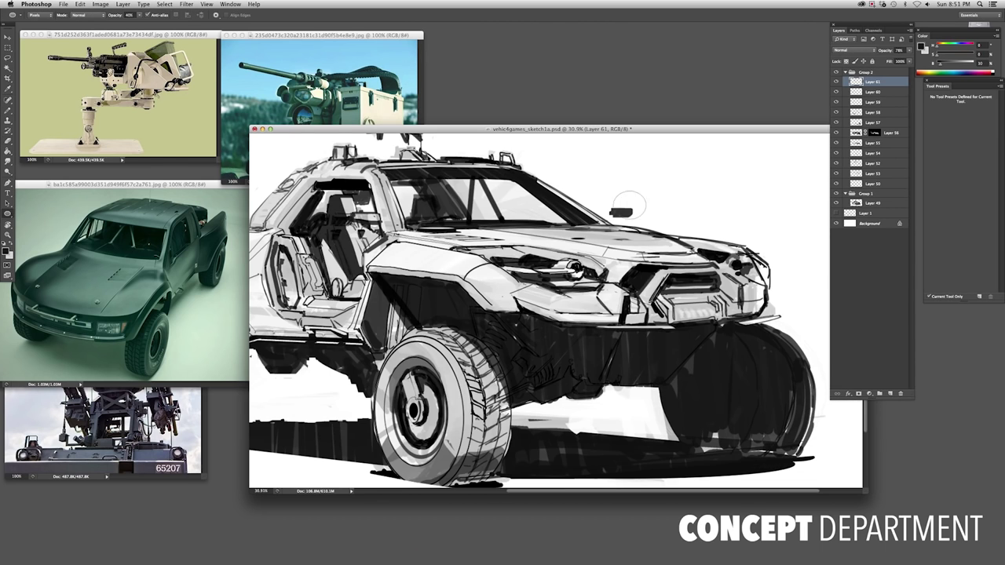
{"action": "key", "text": "b"}
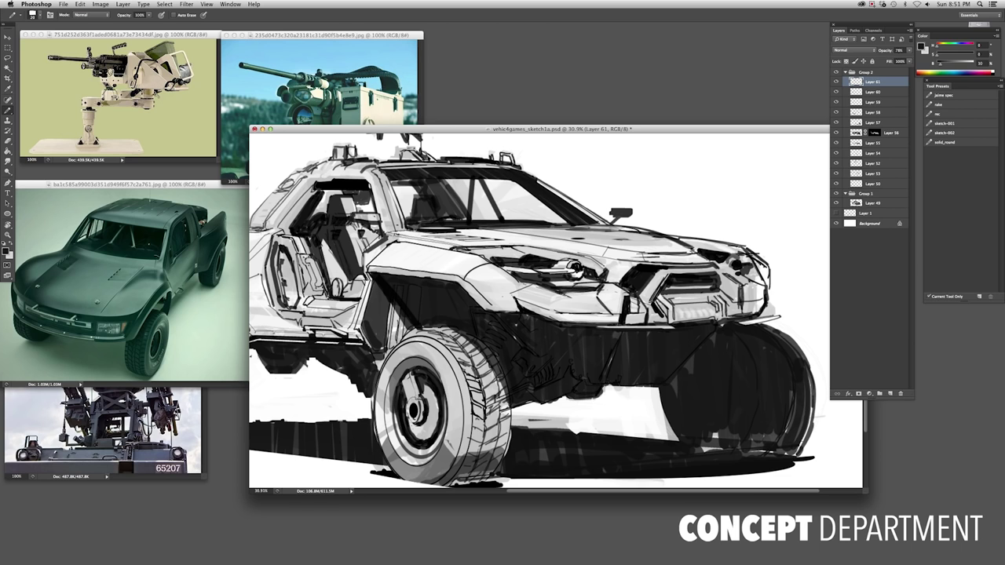
{"action": "scroll", "coordinate": [731, 326], "scroll_direction": "down", "scroll_amount": 2}
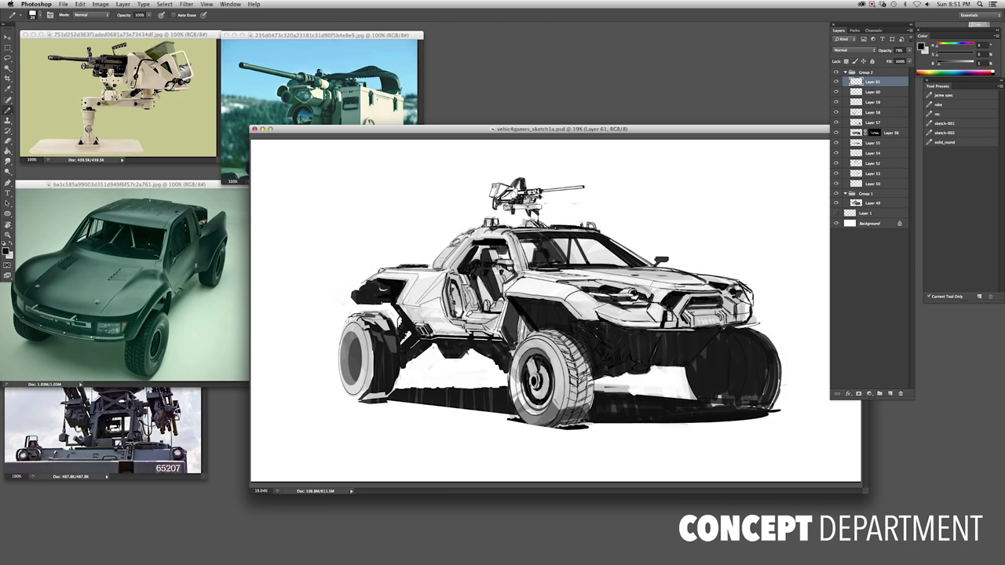
Switch to full-screen view, add new layers and paint a small spiky dark palm frond above the vehicle's front
{"action": "key", "text": "f"}
{"action": "key", "text": "ctrl+shift+alt+n"}
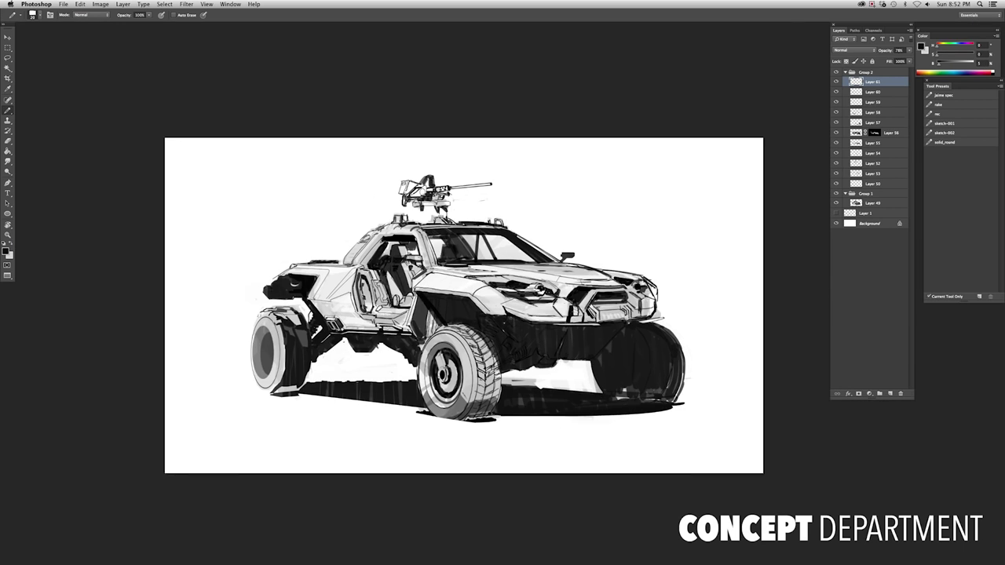
{"action": "key", "text": "u"}
{"action": "scroll", "coordinate": [471, 189], "scroll_direction": "up", "scroll_amount": 4}
{"action": "left_click_drag", "start_coordinate": [493, 210], "coordinate": [505, 219]}
{"action": "key", "text": "x"}
{"action": "key", "text": "b"}
{"action": "key", "text": "x"}
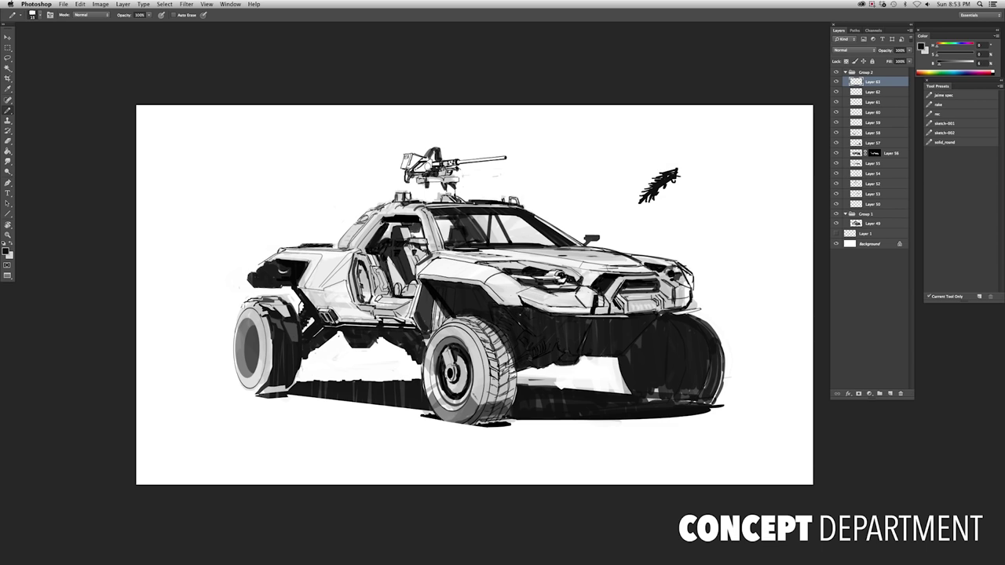
Draw thin straight lines with the Line tool around the painted frond to start a radiating palm crown
{"action": "key", "text": "u"}
{"action": "key", "text": "bracketright"}
{"action": "key", "text": "bracketright"}
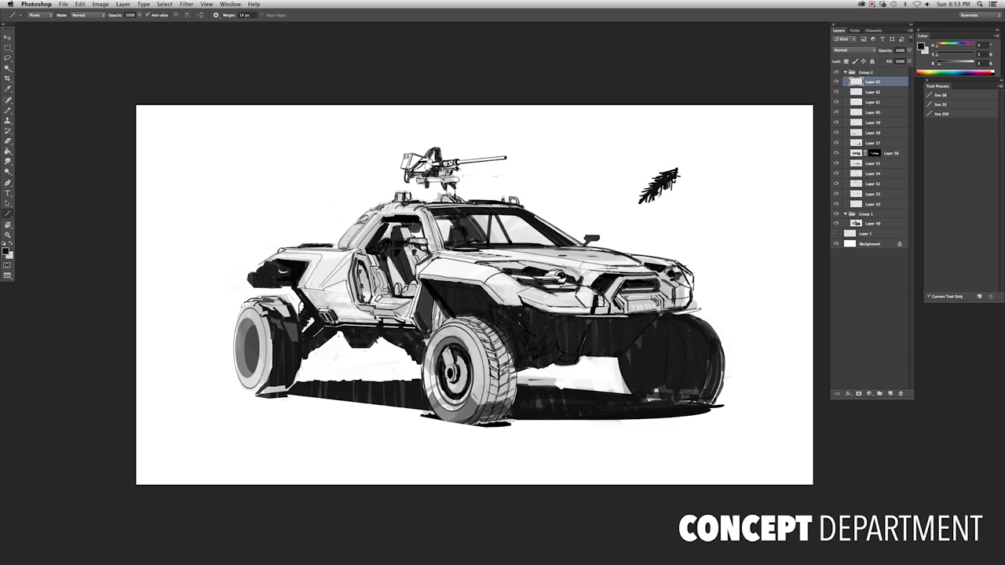
{"action": "left_click_drag", "start_coordinate": [626, 165], "coordinate": [668, 161]}
{"action": "left_click_drag", "start_coordinate": [628, 168], "coordinate": [666, 165]}
{"action": "left_click_drag", "start_coordinate": [655, 148], "coordinate": [677, 168]}
{"action": "key", "text": "bracketleft"}
{"action": "left_click_drag", "start_coordinate": [664, 155], "coordinate": [683, 170]}
{"action": "mouse_move", "coordinate": [682, 144]}
{"action": "left_mouse_down"}
{"action": "mouse_move", "coordinate": [694, 168]}
{"action": "mouse_move", "coordinate": [702, 145]}
{"action": "left_mouse_up"}
Draw the palm's long trunk down past the front wheel with overlapping lines, increasing the line weight
{"action": "mouse_move", "coordinate": [696, 175]}
{"action": "left_mouse_down"}
{"action": "mouse_move", "coordinate": [709, 143]}
{"action": "mouse_move", "coordinate": [713, 253]}
{"action": "left_mouse_up"}
{"action": "key", "text": "bracketright"}
{"action": "key", "text": "bracketright"}
{"action": "key", "text": "bracketright"}
{"action": "key", "text": "bracketright"}
{"action": "key", "text": "bracketright"}
{"action": "key", "text": "bracketright"}
{"action": "key", "text": "bracketright"}
{"action": "key", "text": "bracketright"}
{"action": "key", "text": "bracketright"}
{"action": "key", "text": "bracketright"}
{"action": "key", "text": "bracketright"}
{"action": "key", "text": "bracketright"}
{"action": "key", "text": "bracketright"}
{"action": "key", "text": "bracketright"}
{"action": "key", "text": "bracketright"}
{"action": "key", "text": "bracketright"}
{"action": "key", "text": "bracketright"}
{"action": "key", "text": "bracketright"}
{"action": "left_click_drag", "start_coordinate": [698, 178], "coordinate": [719, 337]}
{"action": "mouse_move", "coordinate": [714, 260]}
{"action": "left_mouse_down"}
{"action": "mouse_move", "coordinate": [728, 393]}
{"action": "mouse_move", "coordinate": [718, 302]}
{"action": "left_mouse_up"}
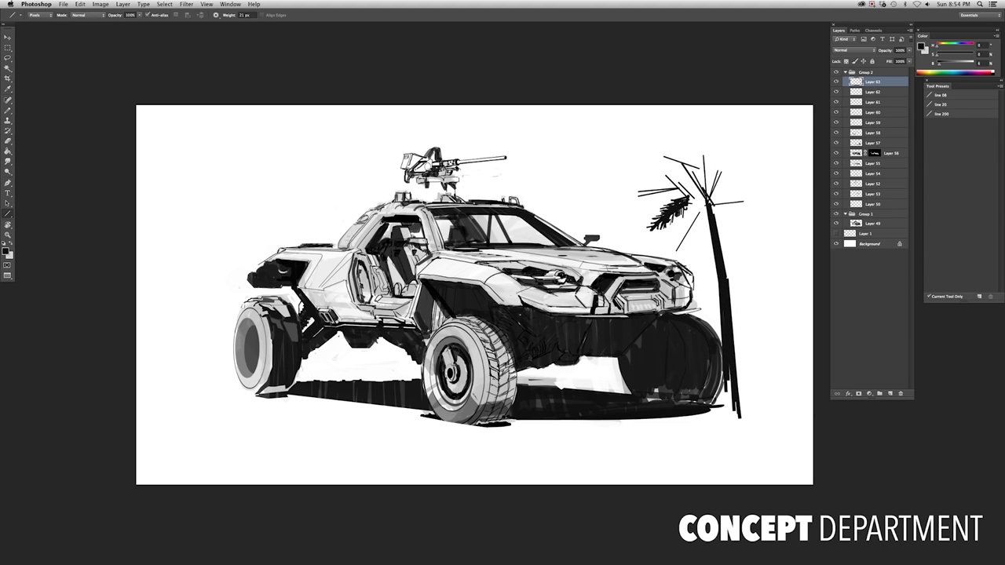
Shift the palm slightly away from the vehicle and draw more straight-line fronds, including a long drooping one on its outer side
{"action": "mouse_move", "coordinate": [667, 209]}
{"action": "left_mouse_down"}
{"action": "mouse_move", "coordinate": [652, 183]}
{"action": "mouse_move", "coordinate": [727, 145]}
{"action": "left_mouse_up"}
{"action": "left_click_drag", "start_coordinate": [719, 220], "coordinate": [730, 232]}
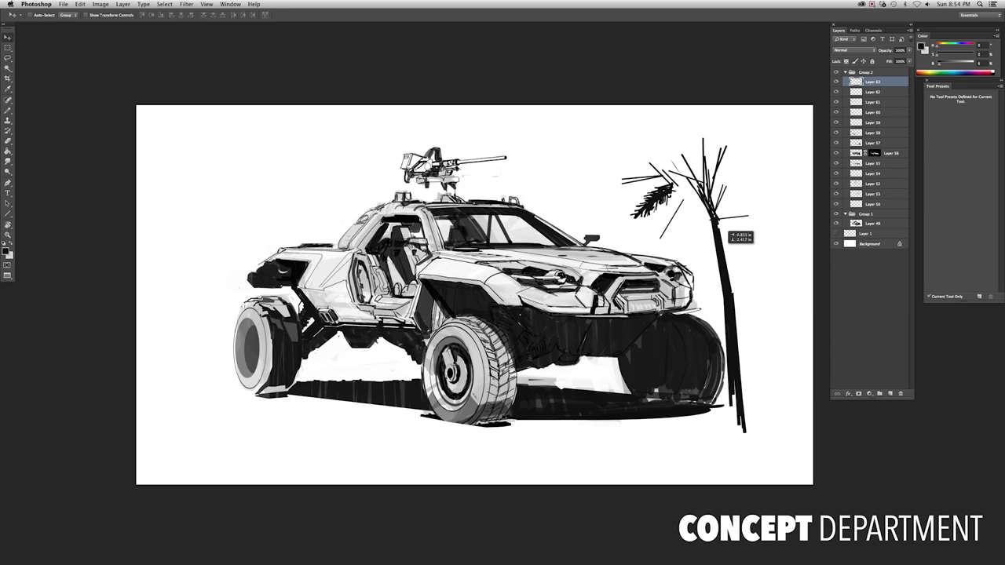
{"action": "left_click_drag", "start_coordinate": [717, 185], "coordinate": [750, 149]}
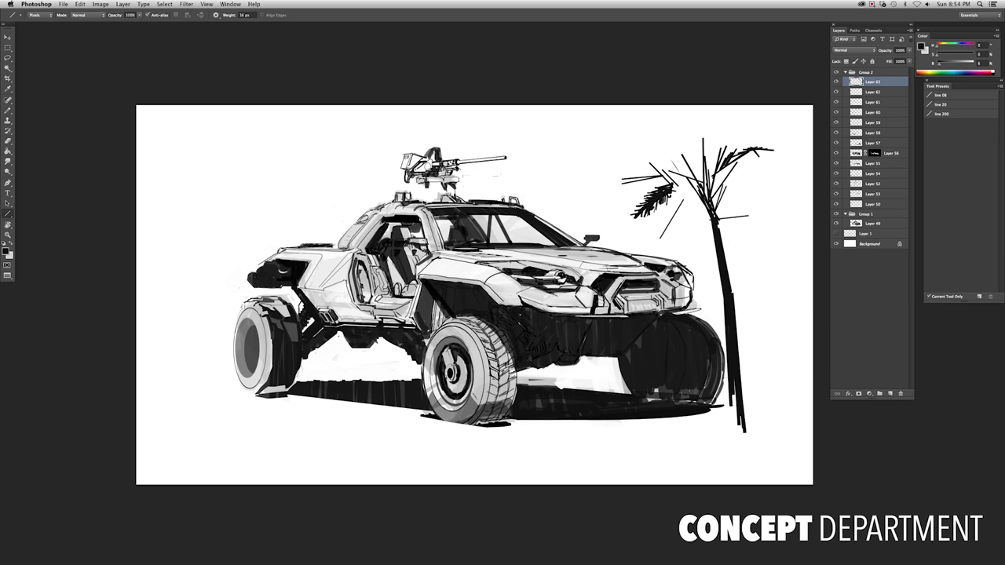
{"action": "key", "text": "e"}
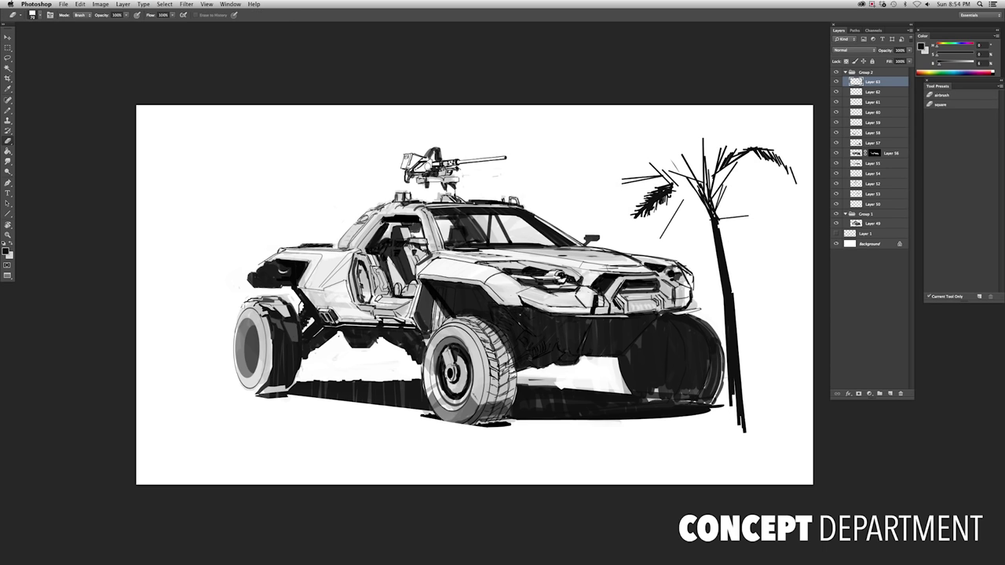
{"action": "key", "text": "u"}
{"action": "left_click_drag", "start_coordinate": [751, 148], "coordinate": [804, 179]}
Paint thick dark leaflets over the palm's upper and lower fronds and roughen the top of its trunk
{"action": "key", "text": "b"}
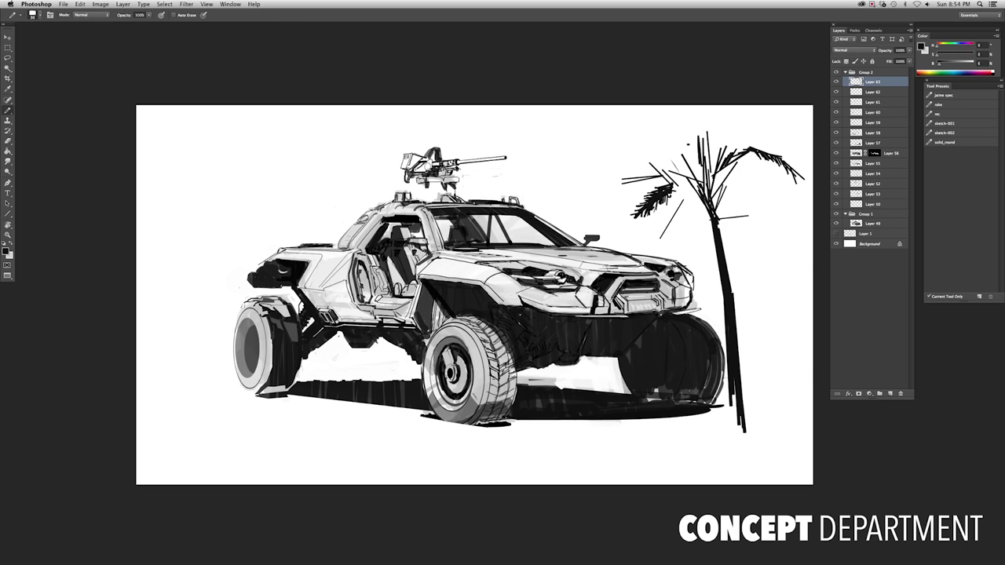
{"action": "left_click_drag", "start_coordinate": [688, 130], "coordinate": [709, 134]}
{"action": "left_click_drag", "start_coordinate": [691, 145], "coordinate": [727, 137]}
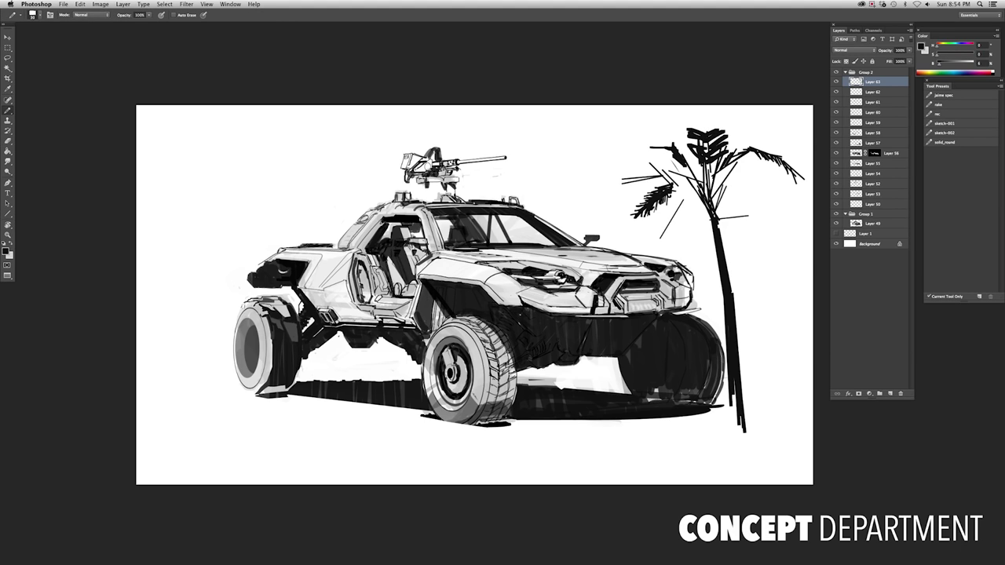
{"action": "left_click_drag", "start_coordinate": [713, 196], "coordinate": [712, 209]}
{"action": "left_click_drag", "start_coordinate": [724, 205], "coordinate": [712, 248]}
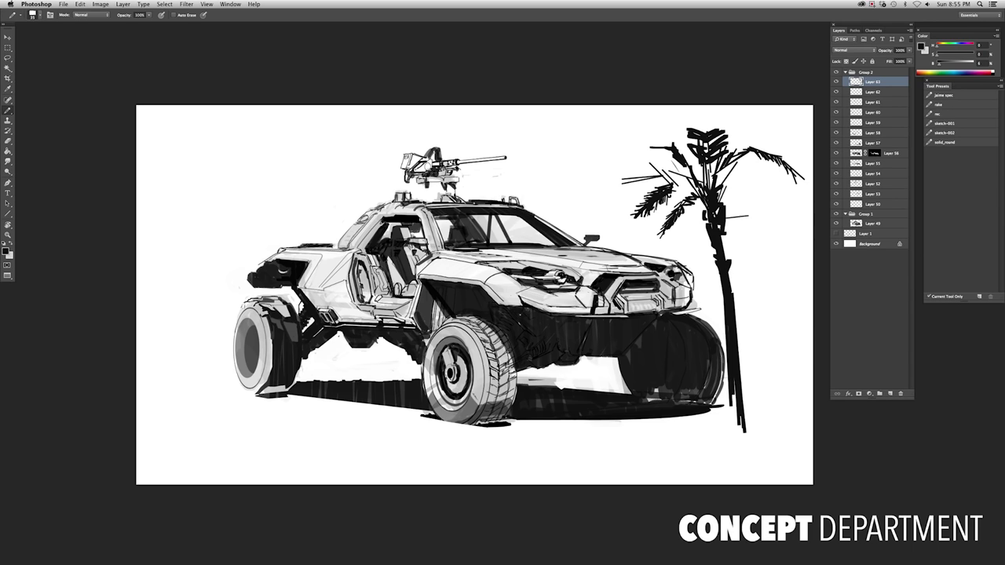
Fill out the palm's vehicle-side fronds with leaflets and lengthen the longest frond with straight lines
{"action": "left_click_drag", "start_coordinate": [671, 192], "coordinate": [704, 177]}
{"action": "key", "text": "u"}
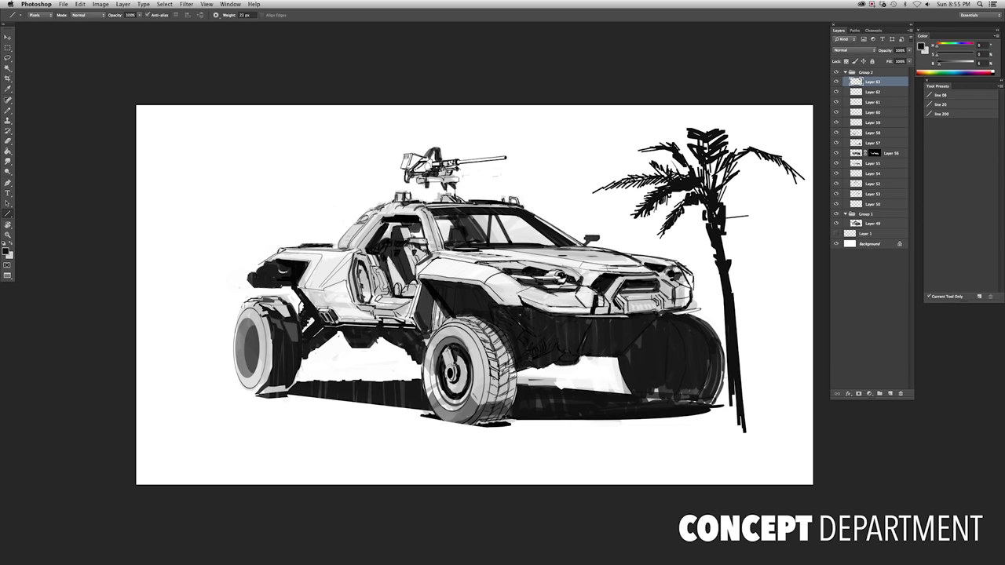
{"action": "key", "text": "b"}
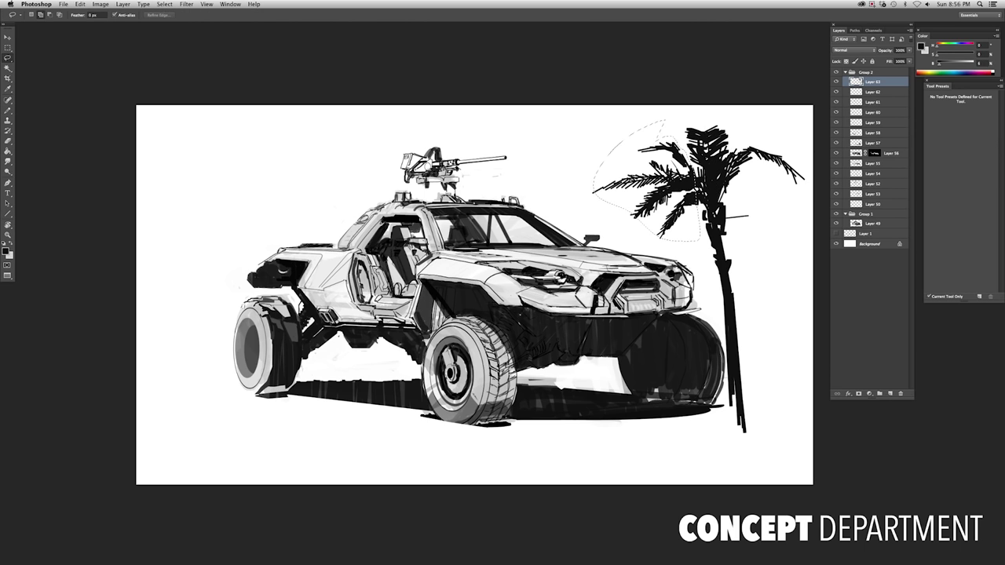
Duplicate the selected vehicle-side fronds, flip the copy and place it on the opposite side of the palm crown
{"action": "key", "text": "ctrl+j"}
{"action": "key", "text": "ctrl+t"}
{"action": "right_click", "coordinate": [698, 184]}
{"action": "left_click", "coordinate": [698, 184]}
{"action": "left_click_drag", "start_coordinate": [699, 184], "coordinate": [774, 122]}
{"action": "key", "text": "Return"}
Try placing a second duplicate of the fronds farther out on the crown, and step back through the changes
{"action": "key", "text": "ctrl+j"}
{"action": "key", "text": "ctrl+t"}
{"action": "left_click_drag", "start_coordinate": [754, 188], "coordinate": [793, 165]}
{"action": "key", "text": "Return"}
{"action": "key", "text": "ctrl+alt+z"}
{"action": "key", "text": "ctrl+alt+z"}
{"action": "key", "text": "ctrl+alt+z"}
{"action": "key", "text": "ctrl+alt+z"}
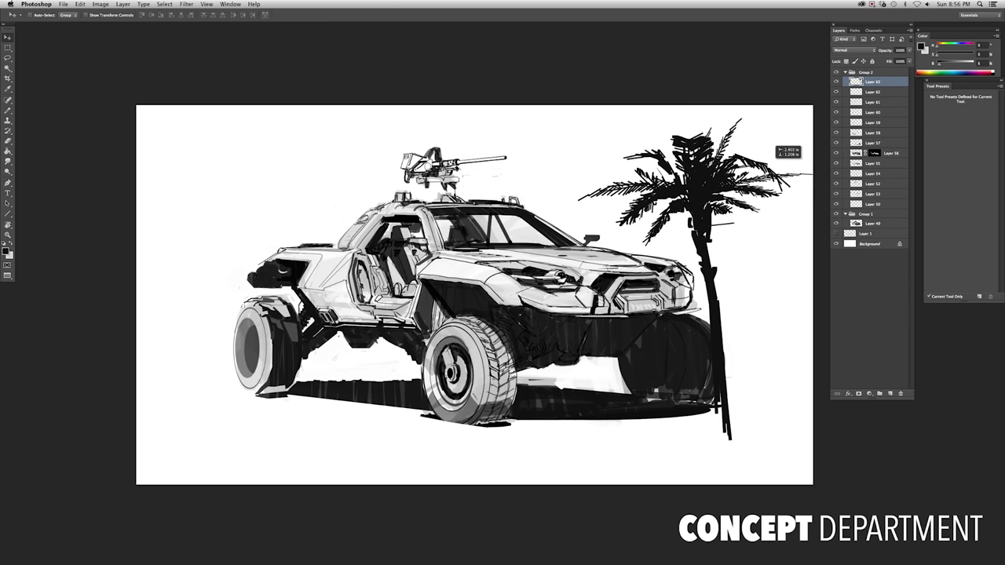
Build palm reflections on the windshield from masked copies of the palm, selecting and transforming them to fit the glass
{"action": "key", "text": "b"}
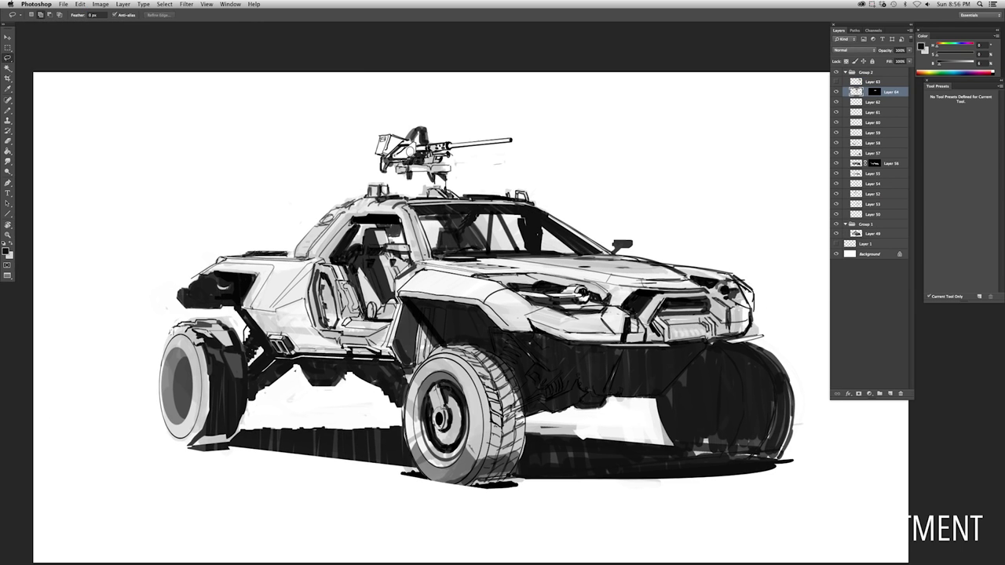
{"action": "left_click_drag", "start_coordinate": [550, 94], "coordinate": [689, 235]}
{"action": "right_click", "coordinate": [574, 260]}
{"action": "left_click", "coordinate": [596, 325]}
{"action": "key", "text": "Return"}
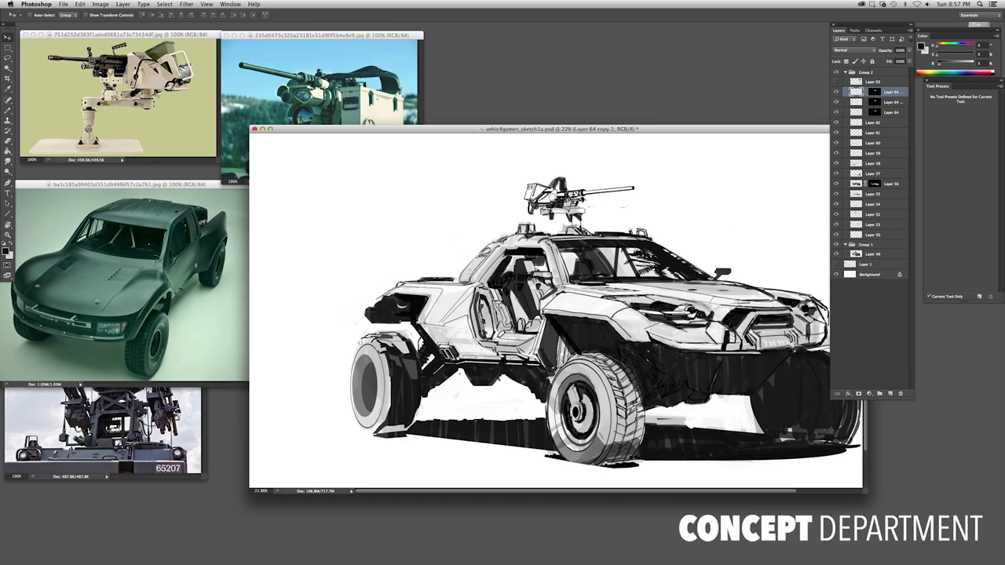
Undo the merge of the masked palm reflection layers and flip the whole canvas horizontally
{"action": "key", "text": "f"}
{"action": "key", "text": "super+shift+h"}
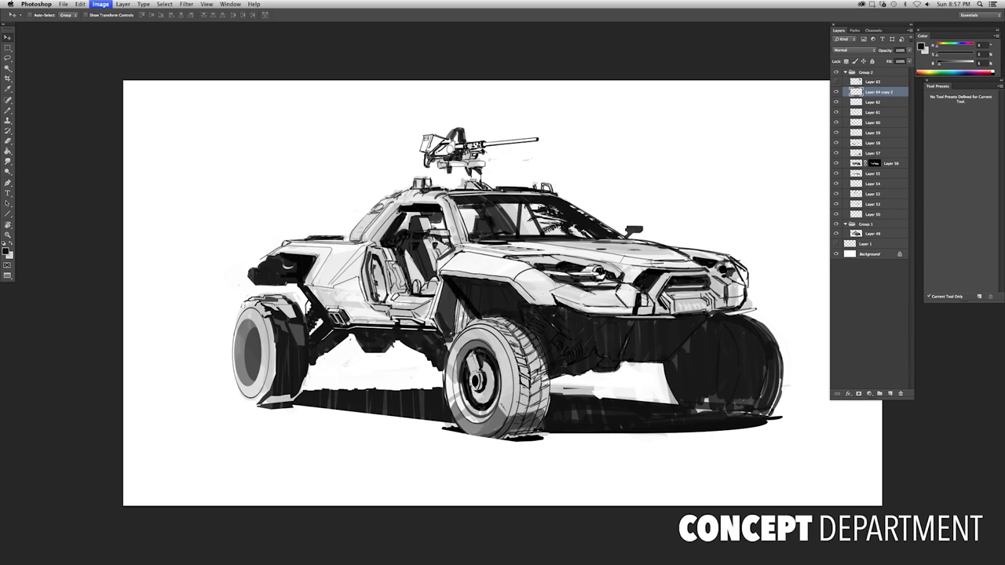
{"action": "key", "text": "super+z"}
{"action": "key", "text": "super+shift+h"}
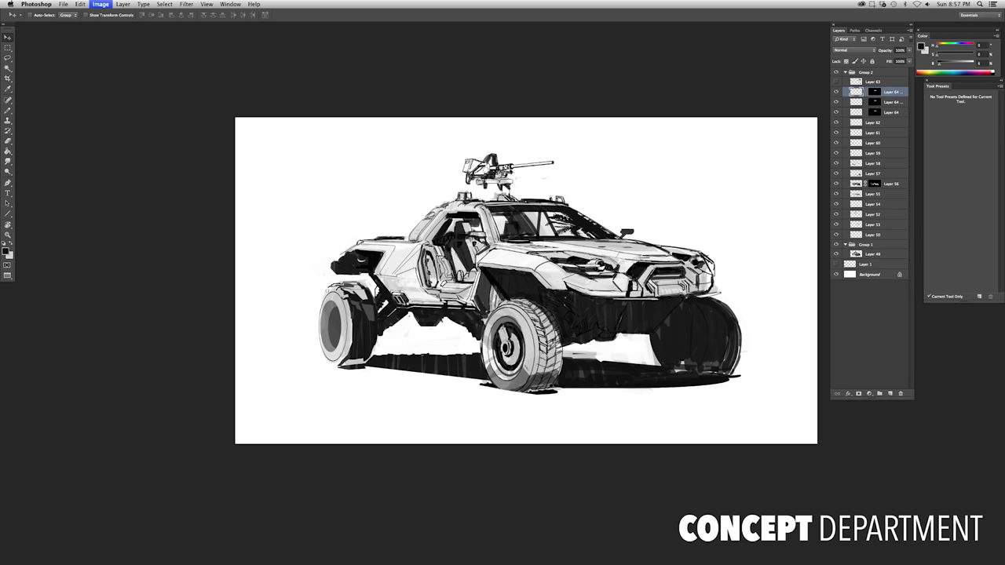
{"action": "scroll", "coordinate": [527, 281], "scroll_direction": "up", "scroll_amount": 1}
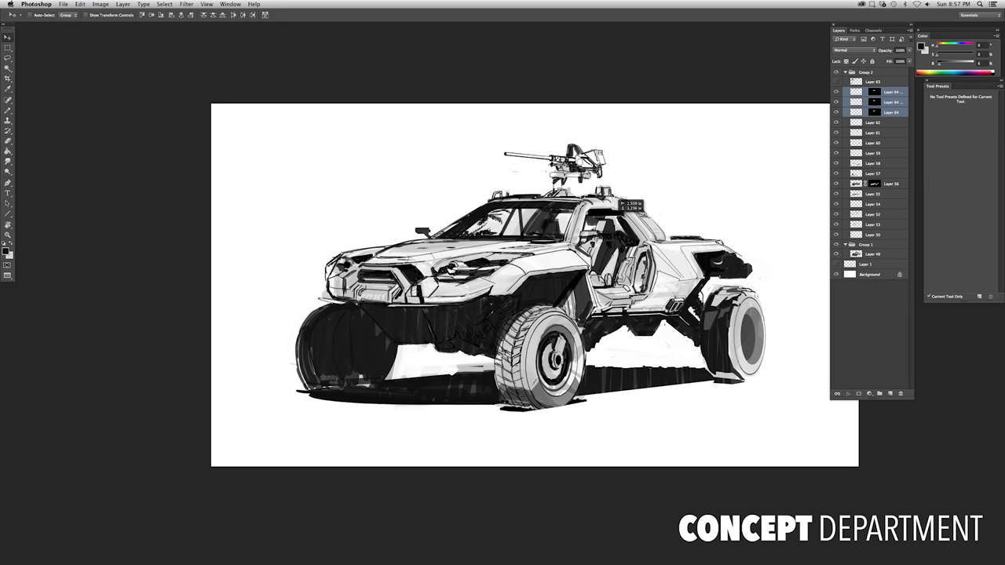
Group the three masked palm reflection layers and lower the group's opacity to 70%
{"action": "key", "text": "f"}
{"action": "key", "text": "f"}
{"action": "key", "text": "f"}
{"action": "key", "text": "super+g"}
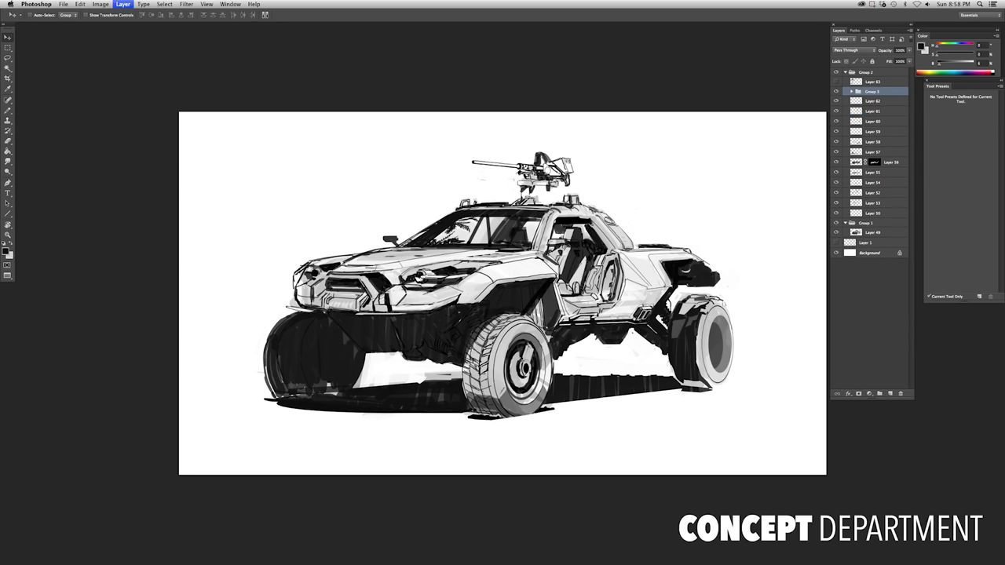
{"action": "key", "text": "7"}
{"action": "key", "text": "f"}
{"action": "key", "text": "f"}
{"action": "key", "text": "f"}
{"action": "key", "text": "alt+]"}
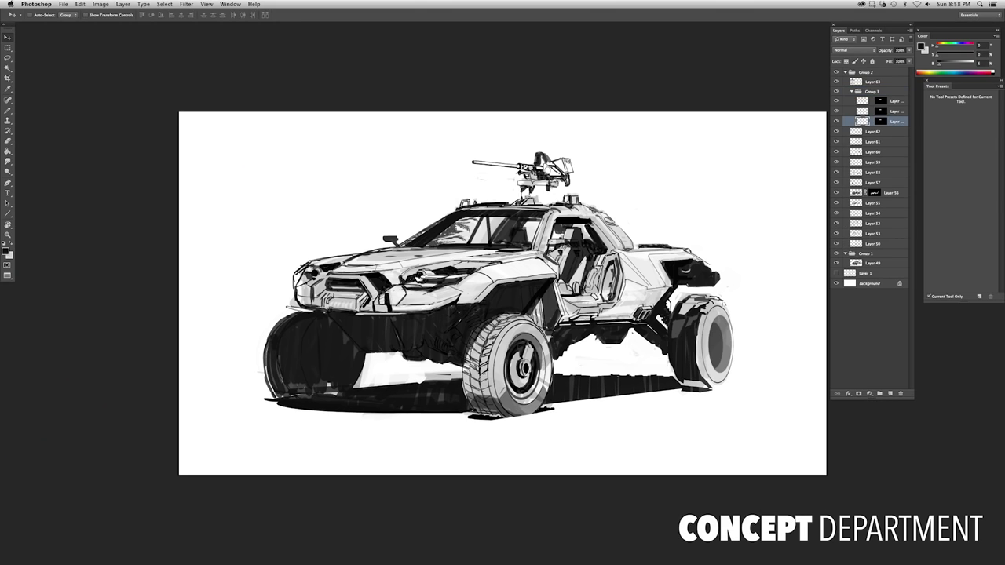
Compare the windshield with and without a reflection layer, set the reflection group's opacity to 82% and save the sketch
{"action": "key", "text": "ctrl+comma"}
{"action": "key", "text": "f"}
{"action": "key", "text": "f"}
{"action": "key", "text": "ctrl+comma"}
{"action": "key", "text": "alt+["}
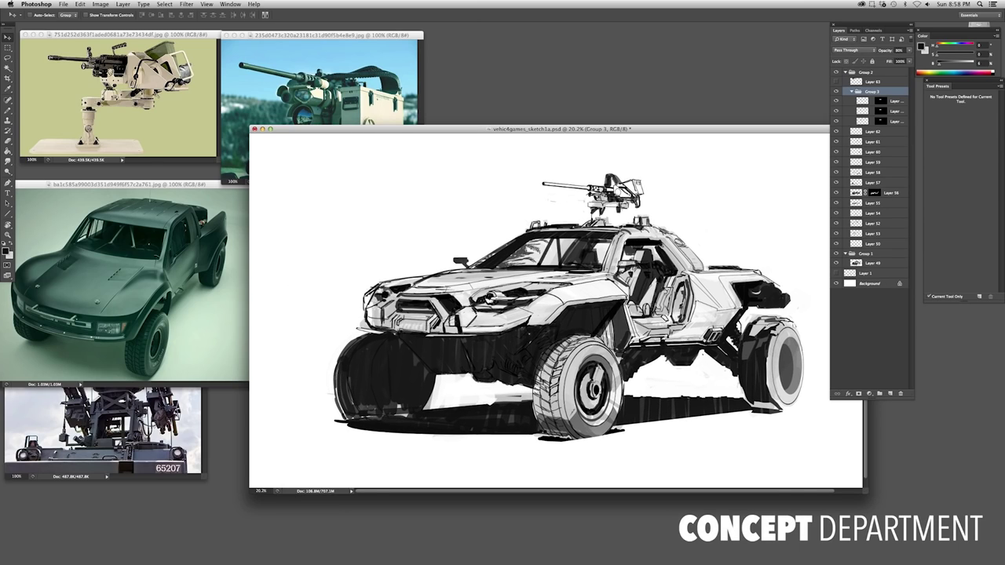
{"action": "key", "text": "8"}
{"action": "key", "text": "2"}
{"action": "key", "text": "f"}
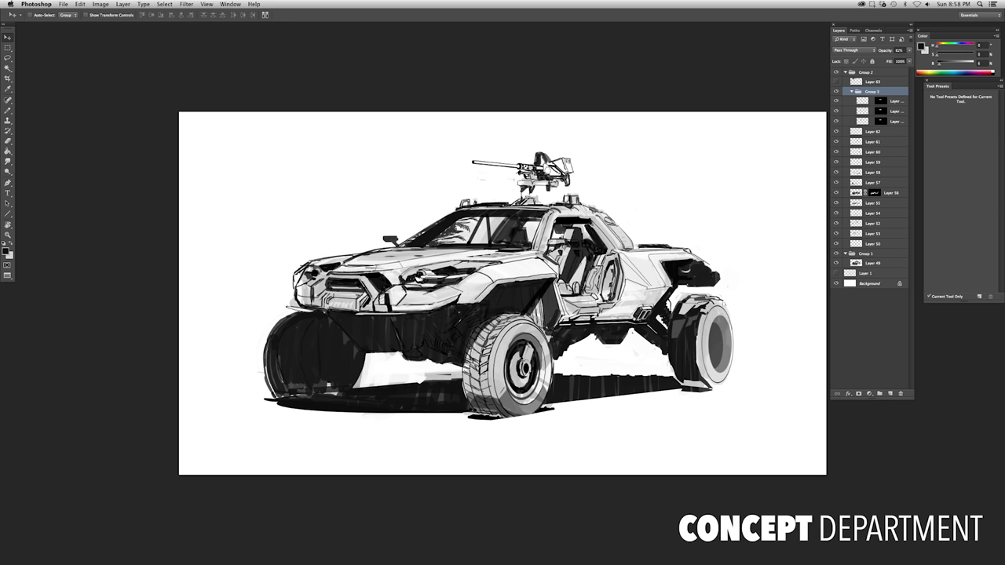
{"action": "key", "text": "f"}
{"action": "key", "text": "f"}
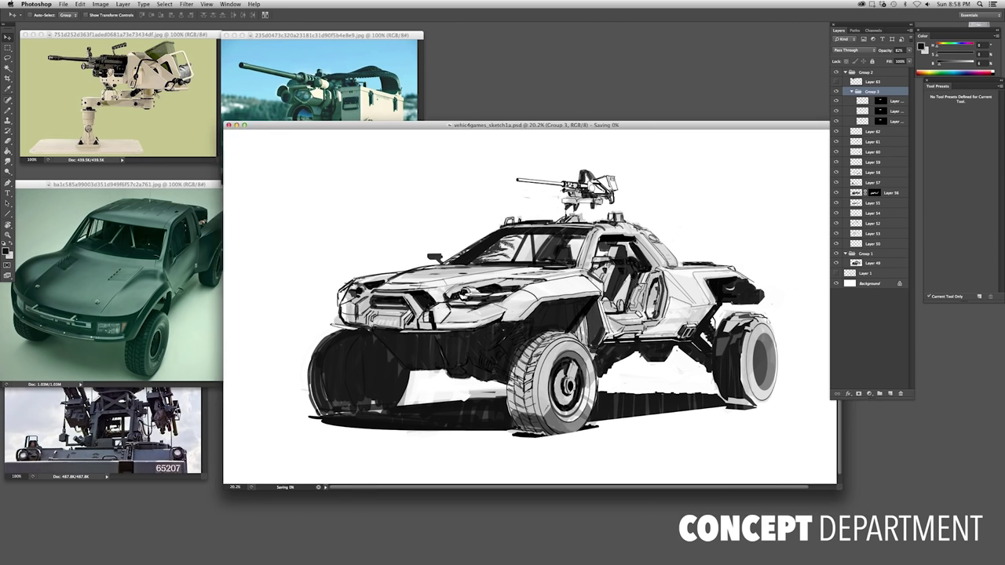
{"action": "left_click", "coordinate": [871, 4]}
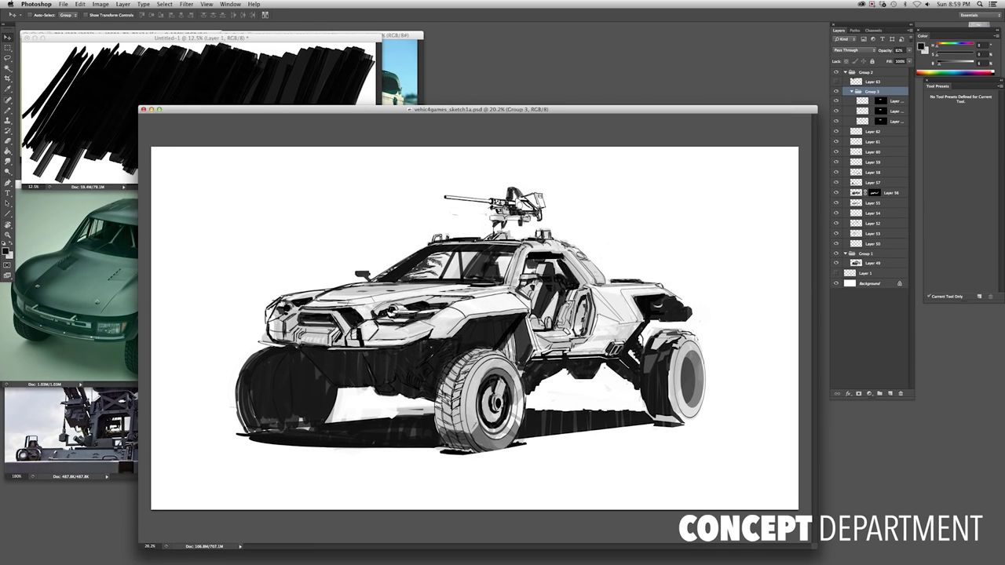
Select the white background around the vehicle and limit the selection to a wide horizontal band behind the body
{"action": "key", "text": "b"}
{"action": "left_click", "coordinate": [873, 131]}
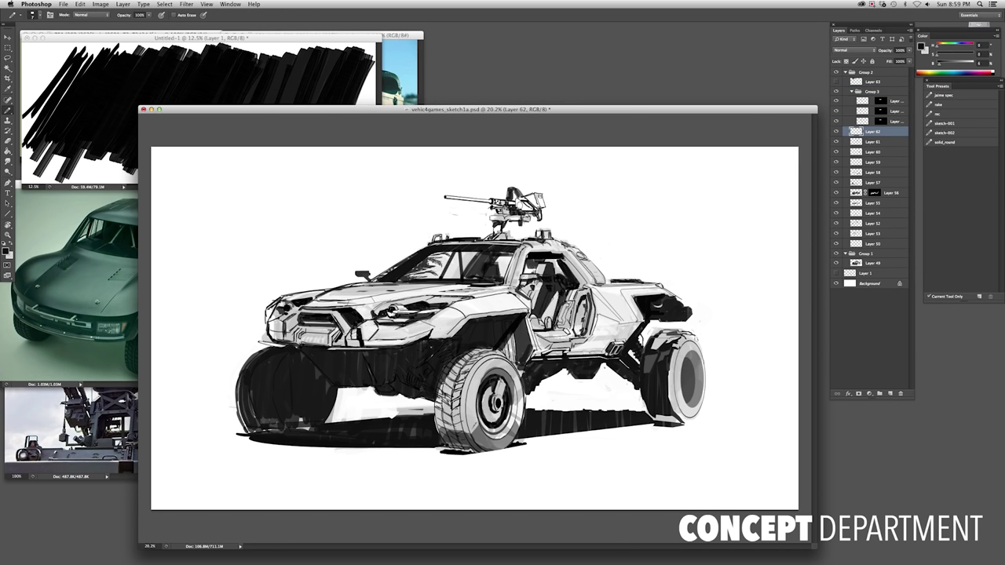
{"action": "key", "text": "m"}
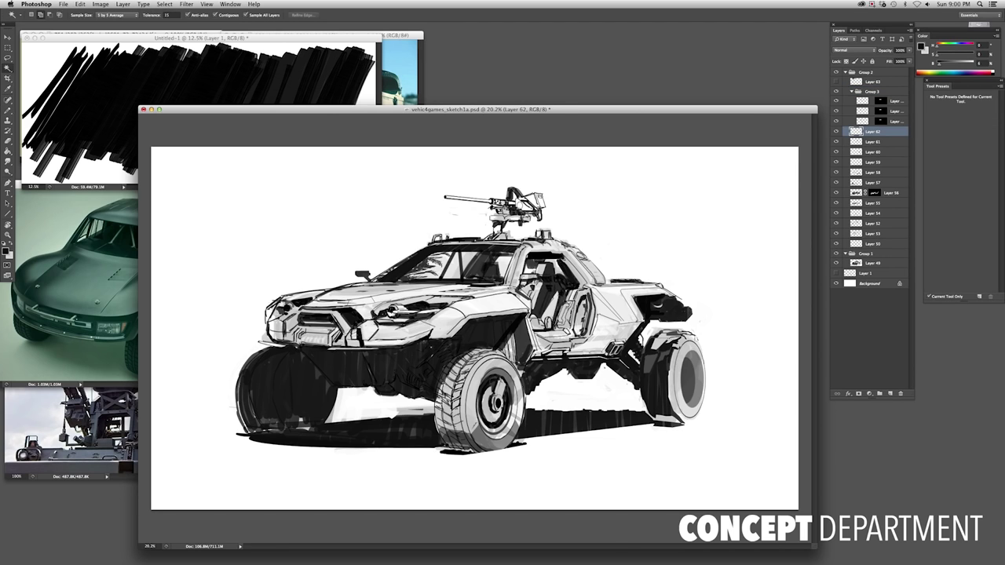
{"action": "key", "text": "ctrl+minus"}
{"action": "key", "text": "ctrl+z"}
{"action": "left_click_drag", "start_coordinate": [235, 225], "coordinate": [746, 367]}
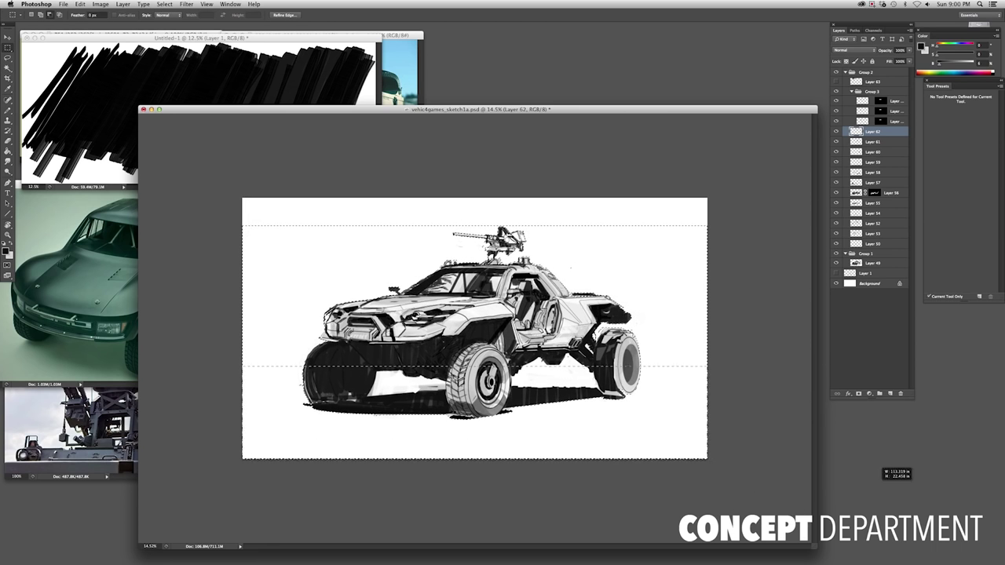
{"action": "key", "text": "alt+bracketright"}
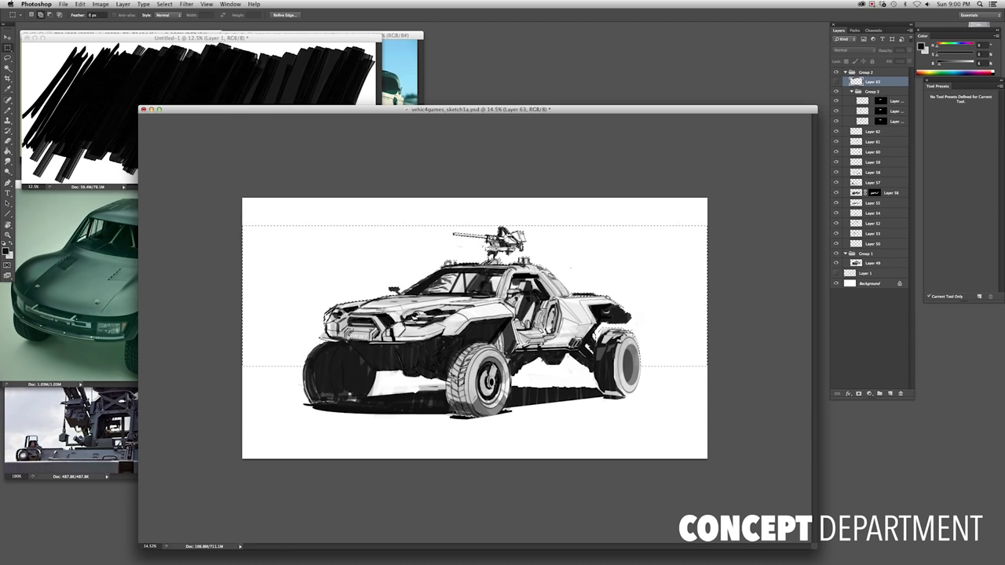
Paste the black marker strokes into the background selection, then scale and rotate them to fill the area behind the vehicle
{"action": "key", "text": "ctrl+shift+alt+v"}
{"action": "key", "text": "ctrl+t"}
{"action": "left_click_drag", "start_coordinate": [479, 424], "coordinate": [465, 399]}
{"action": "left_click_drag", "start_coordinate": [676, 329], "coordinate": [691, 287]}
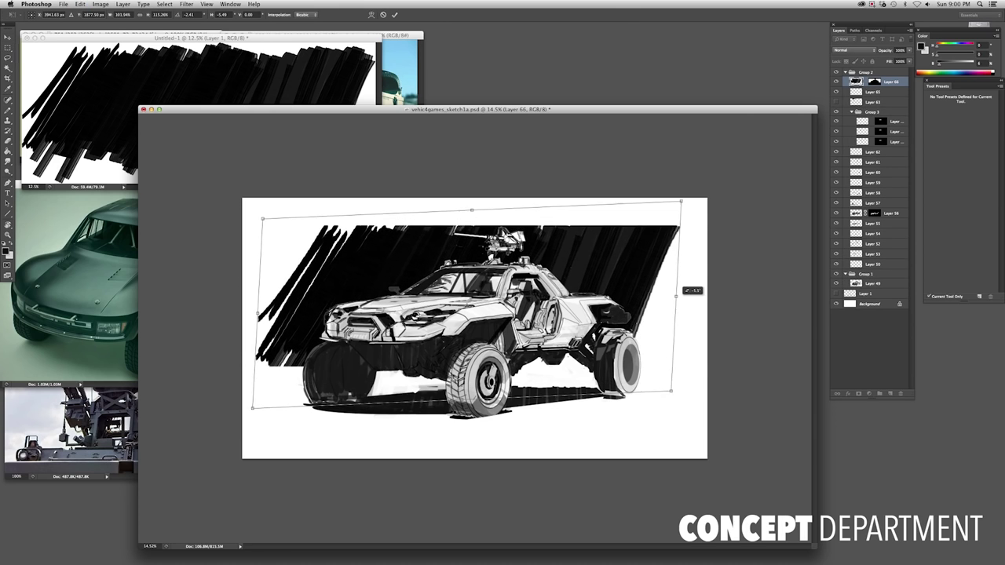
{"action": "key", "text": "Return"}
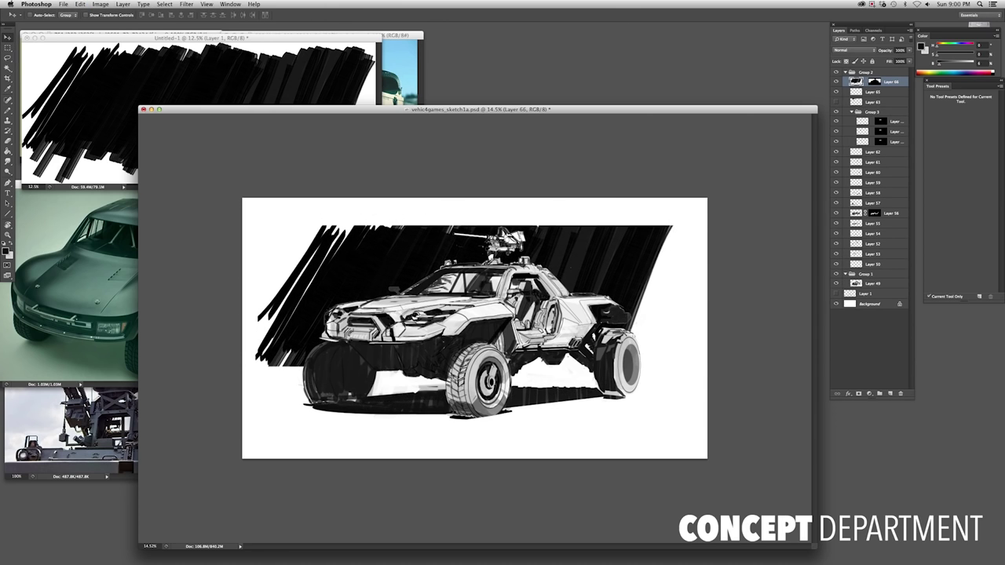
Trim the rear end of the marker backdrop to a straight vertical edge by drawing a rectangle on its layer mask
{"action": "key", "text": "ctrl+backslash"}
{"action": "key", "text": "u"}
{"action": "left_click_drag", "start_coordinate": [8, 213], "coordinate": [39, 213]}
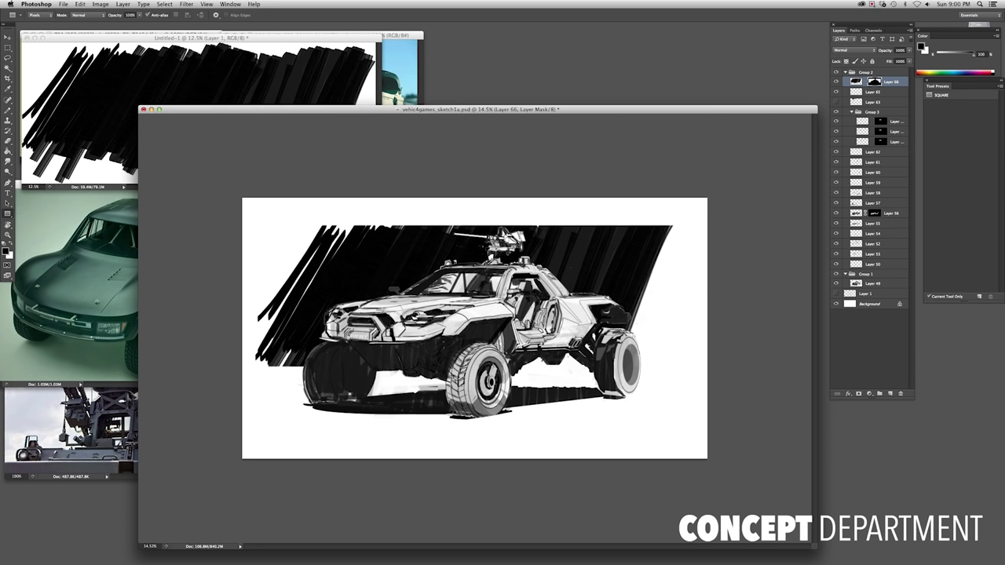
{"action": "mouse_move", "coordinate": [703, 423]}
{"action": "left_mouse_down"}
{"action": "mouse_move", "coordinate": [633, 206]}
{"action": "mouse_move", "coordinate": [609, 198]}
{"action": "left_mouse_up"}
Widen the canvas in front of the vehicle with the Crop tool
{"action": "key", "text": "f"}
{"action": "key", "text": "c"}
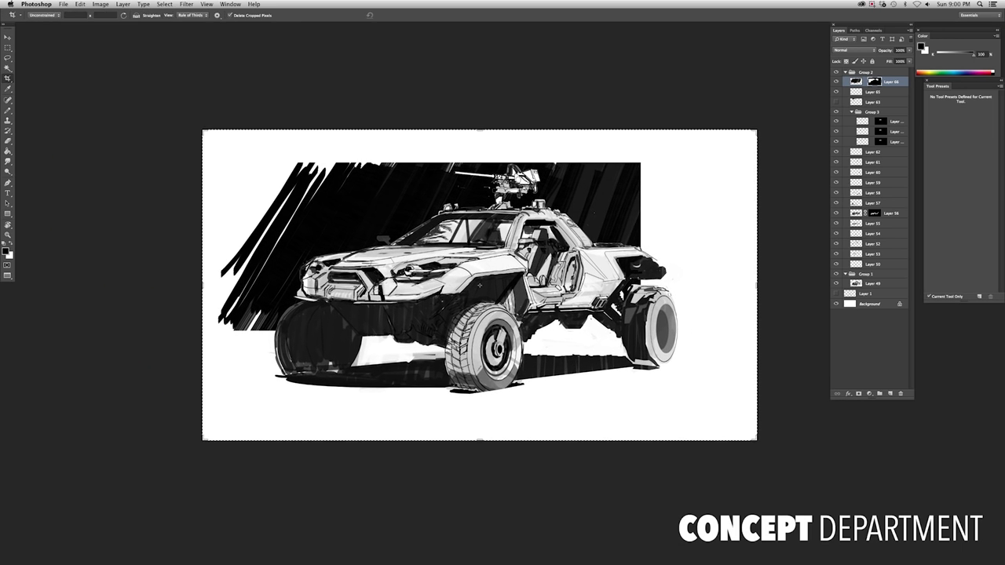
{"action": "mouse_move", "coordinate": [202, 285]}
{"action": "left_mouse_down"}
{"action": "mouse_move", "coordinate": [184, 285]}
{"action": "mouse_move", "coordinate": [218, 292]}
{"action": "left_mouse_up"}
{"action": "key", "text": "Return"}
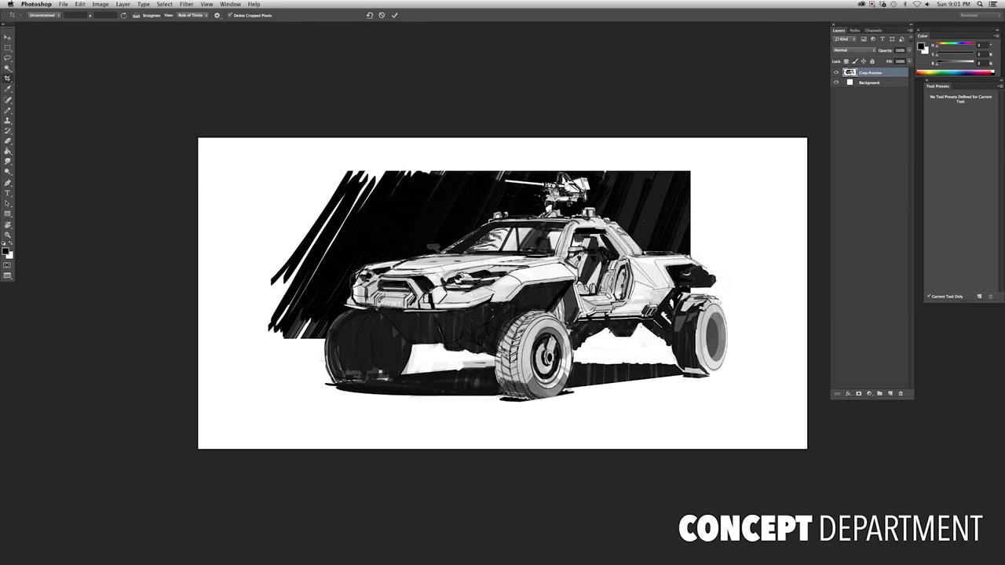
{"action": "key", "text": "f"}
{"action": "key", "text": "f"}
Rework the backdrop mask's upper edge with the Rectangle tool and undo the extra rectangles at its ends
{"action": "key", "text": "u"}
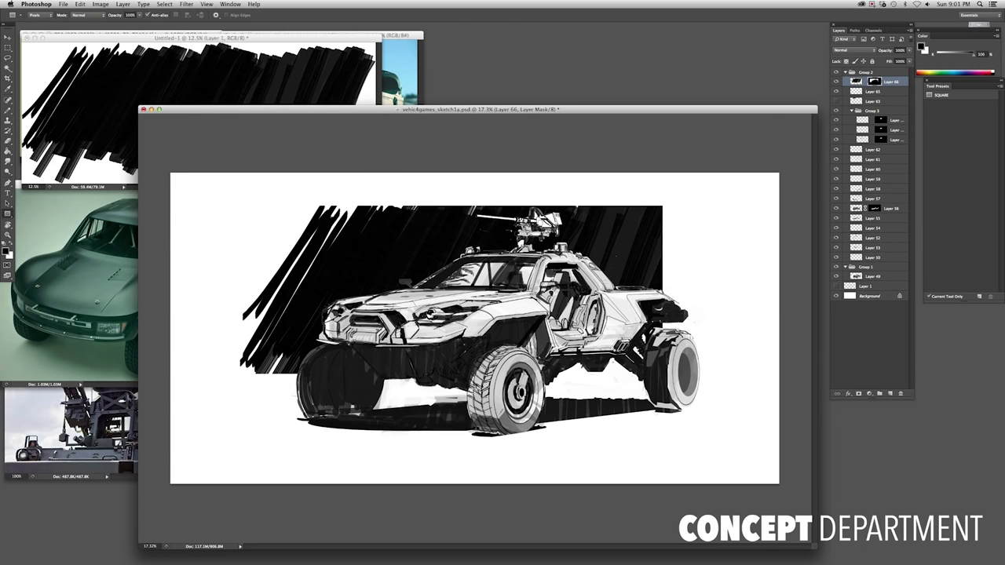
{"action": "mouse_move", "coordinate": [265, 209]}
{"action": "left_mouse_down"}
{"action": "mouse_move", "coordinate": [666, 192]}
{"action": "mouse_move", "coordinate": [665, 205]}
{"action": "left_mouse_up"}
{"action": "mouse_move", "coordinate": [279, 212]}
{"action": "left_mouse_down"}
{"action": "mouse_move", "coordinate": [663, 201]}
{"action": "mouse_move", "coordinate": [318, 190]}
{"action": "left_mouse_up"}
{"action": "key", "text": "super+z"}
{"action": "left_click_drag", "start_coordinate": [699, 192], "coordinate": [662, 308]}
{"action": "key", "text": "super+z"}
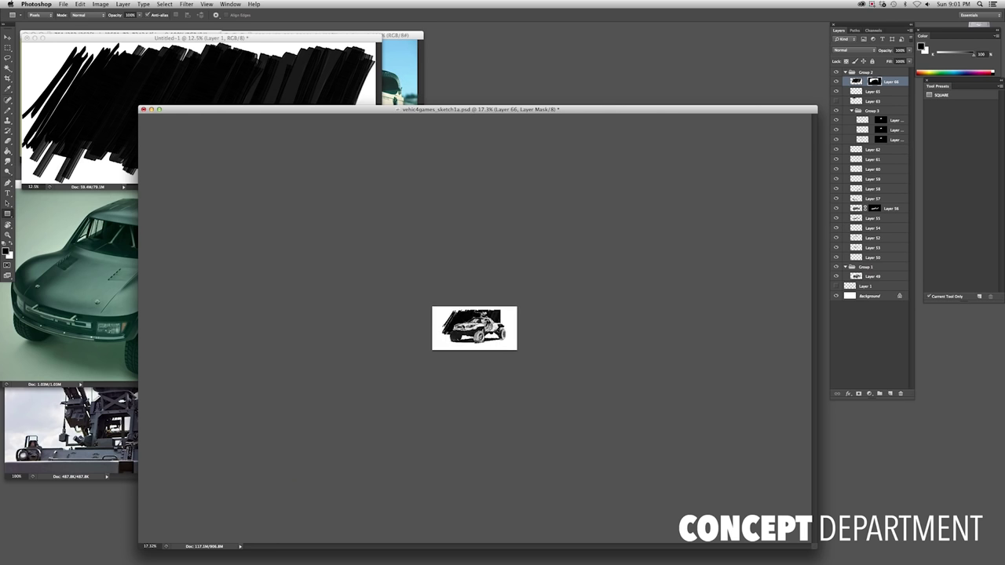
Stretch and skew the marker strokes inside the backdrop mask so they slant behind the vehicle
{"action": "key", "text": "super+t"}
{"action": "left_click_drag", "start_coordinate": [238, 421], "coordinate": [228, 454]}
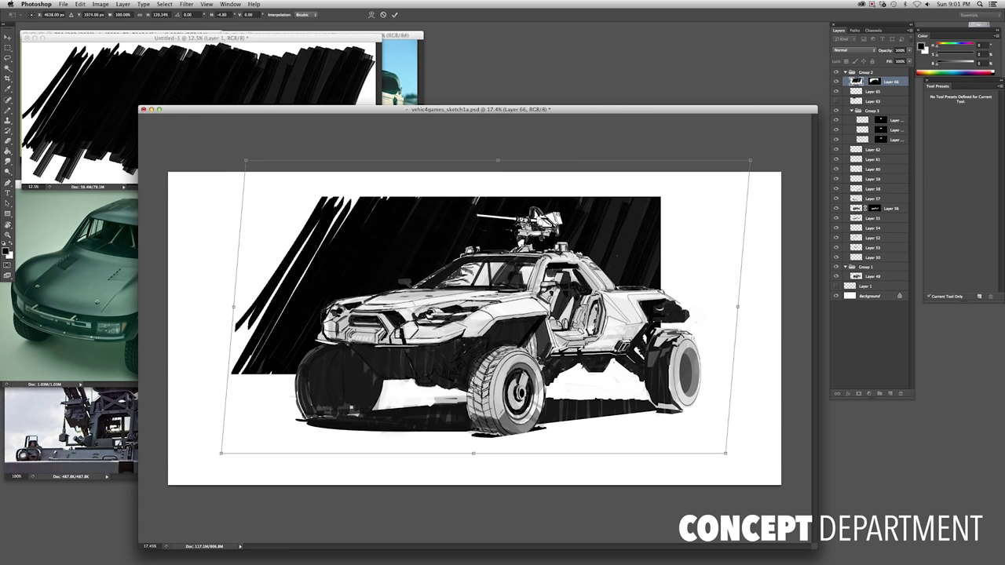
{"action": "key", "text": "Return"}
Move the palm reflection group above the marker backdrop layer and save the sketch
{"action": "key", "text": "super+]"}
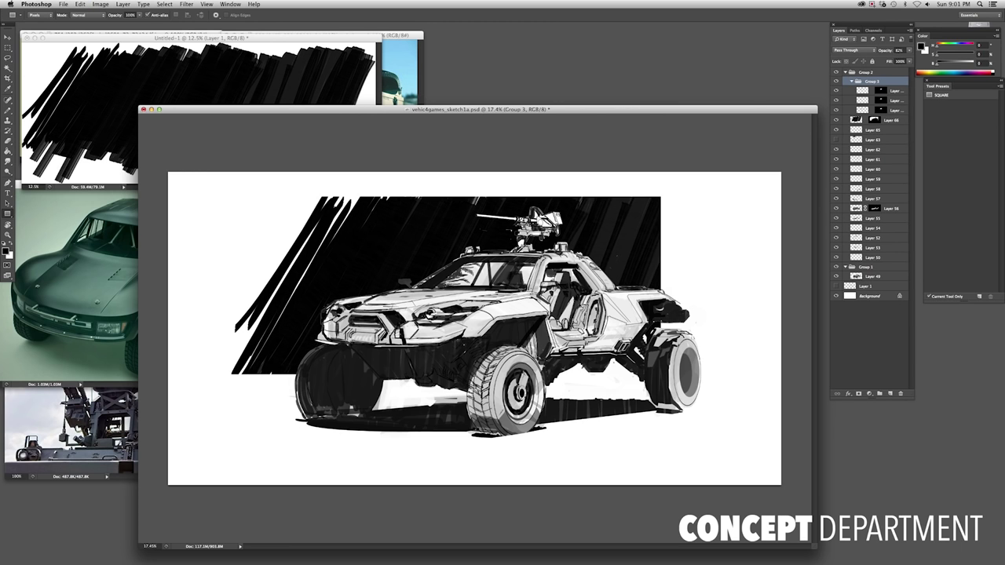
{"action": "key", "text": "super+0"}
{"action": "key", "text": "super+s"}
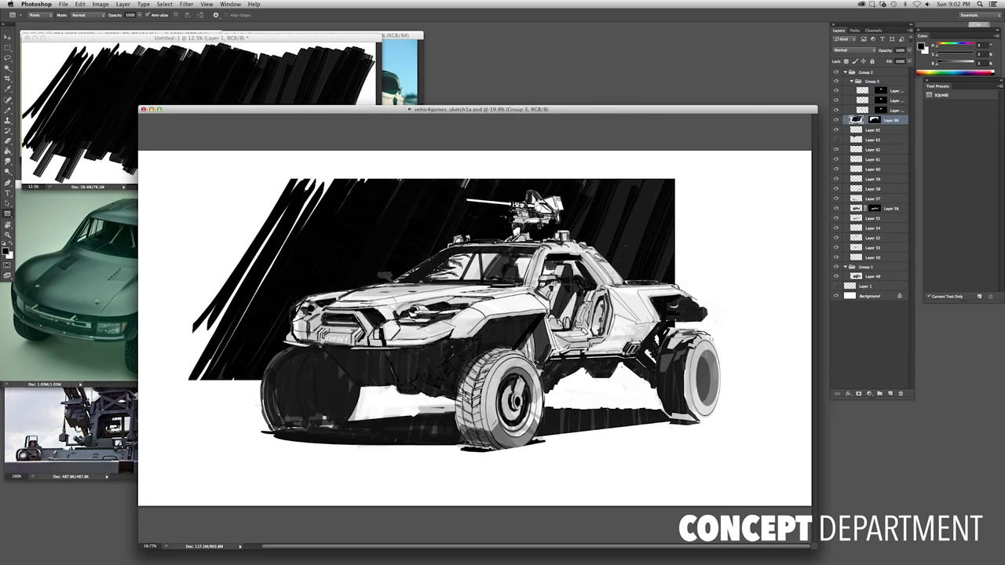
Lower the marker backdrop layer's opacity to 94% and save the sketch
{"action": "left_click", "coordinate": [872, 120]}
{"action": "key", "text": "super+0"}
{"action": "key", "text": "super+s"}
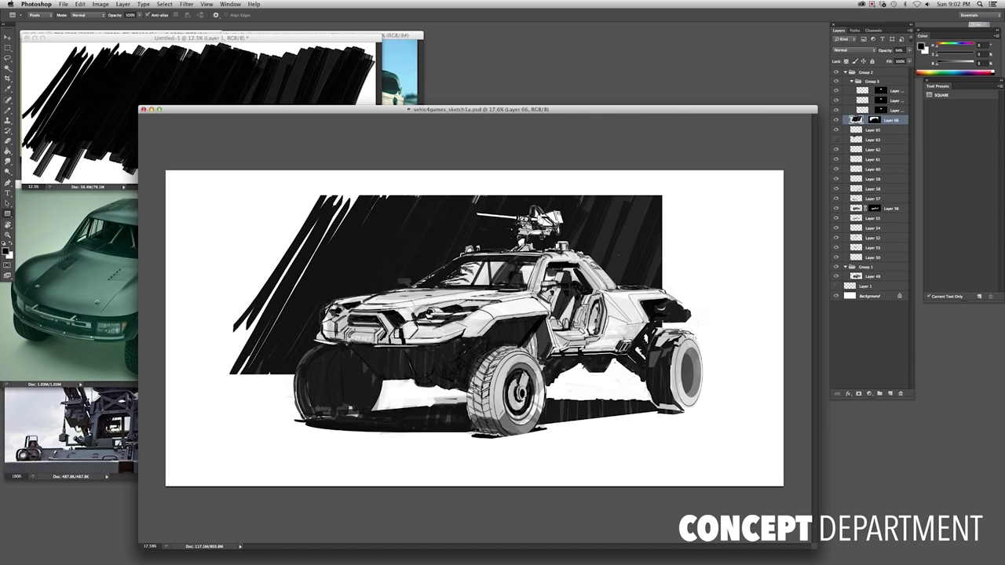
Add a new layer and scribble a rough standing figure beside the vehicle's rear wheel for scale
{"action": "key", "text": "b"}
{"action": "key", "text": "super+shift+alt+n"}
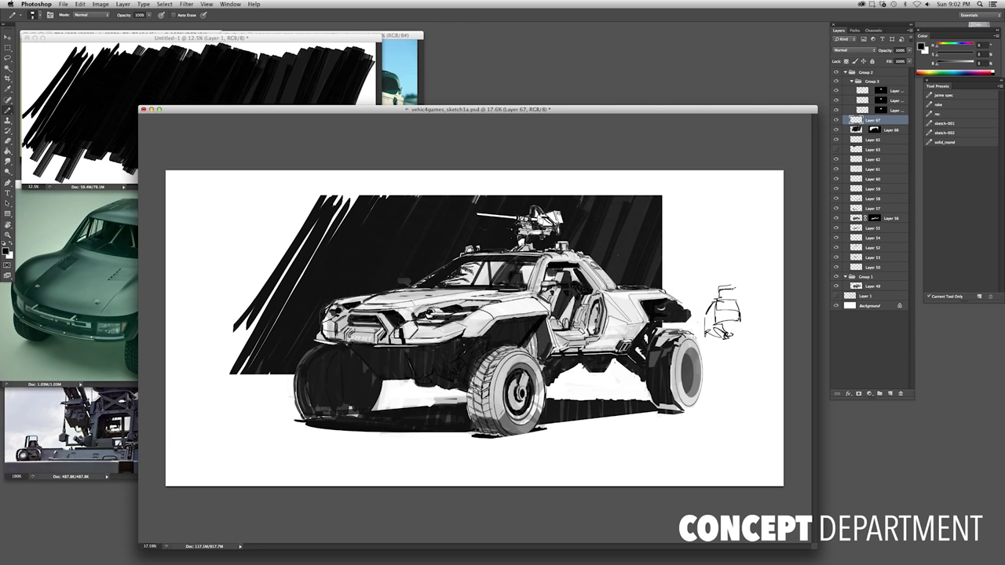
{"action": "left_click_drag", "start_coordinate": [715, 297], "coordinate": [722, 286]}
Switch to Safari and browse the Pinterest TEXTILE board for a soldier reference
{"action": "left_click", "coordinate": [394, 551]}
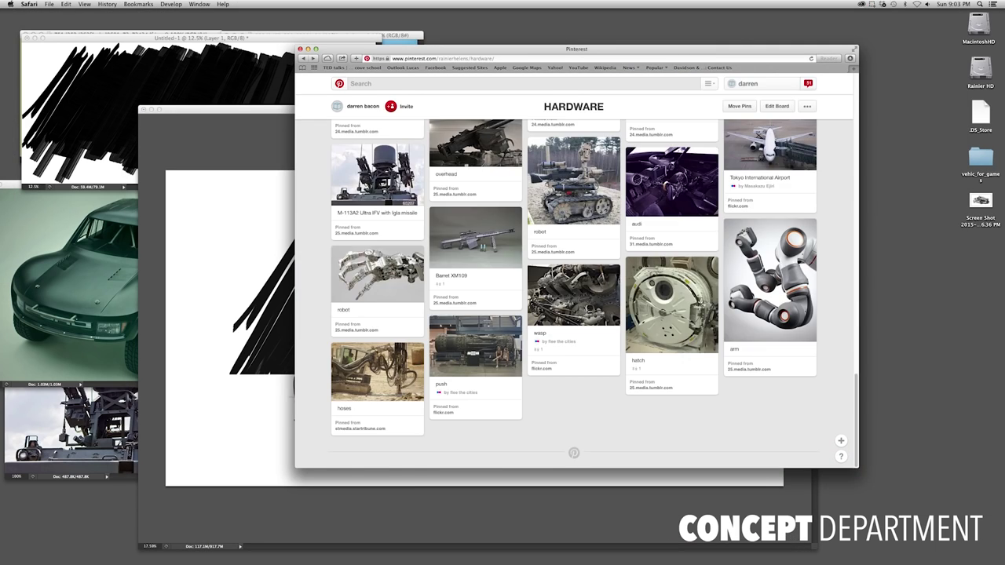
{"action": "left_click", "coordinate": [748, 83]}
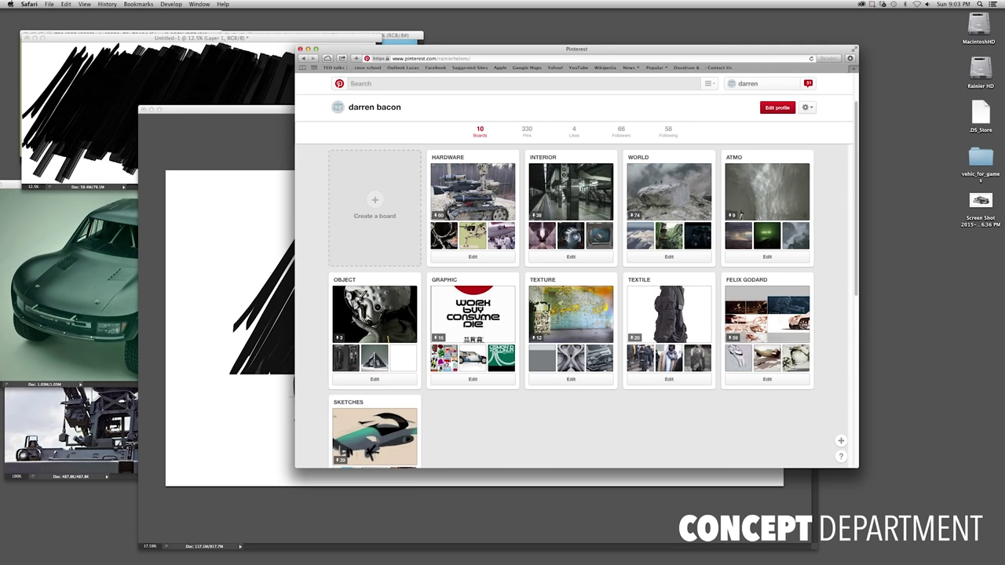
{"action": "left_click", "coordinate": [669, 314]}
{"action": "scroll", "coordinate": [577, 314], "scroll_direction": "down", "scroll_amount": 5}
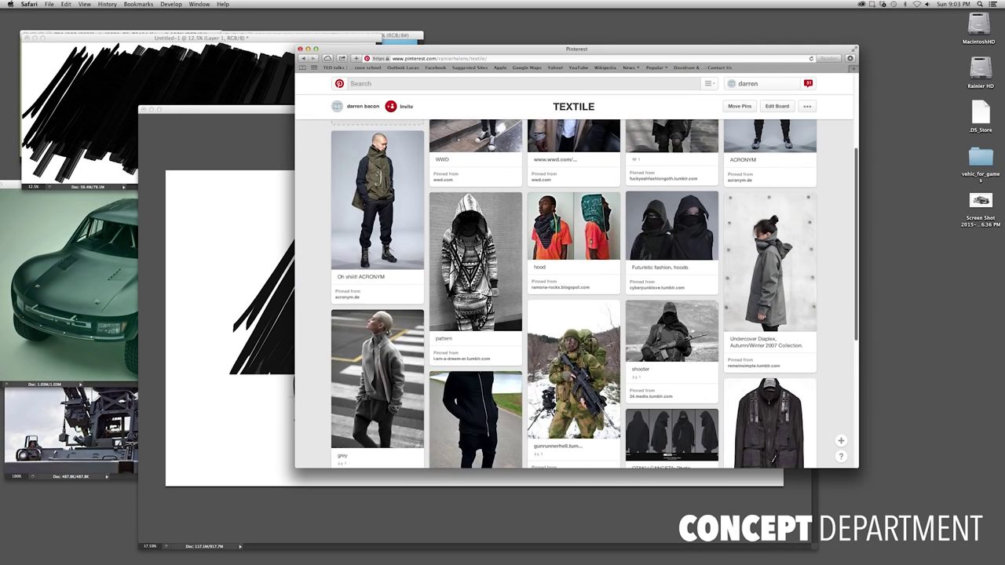
{"action": "scroll", "coordinate": [578, 314], "scroll_direction": "down", "scroll_amount": 5}
{"action": "scroll", "coordinate": [577, 314], "scroll_direction": "up", "scroll_amount": 2}
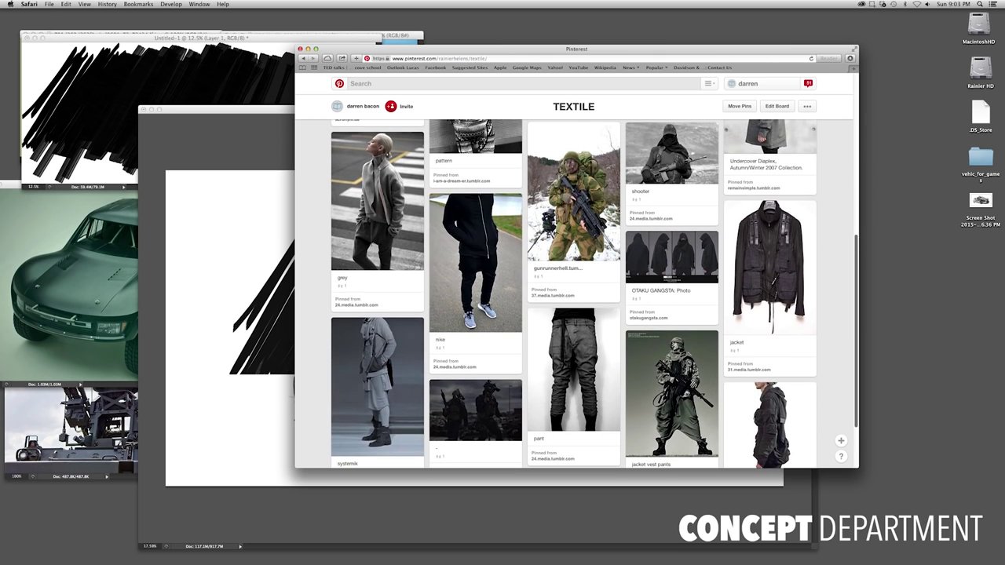
Open the full-size photo of the camouflaged soldier with a rifle and load it into Photoshop
{"action": "left_click", "coordinate": [573, 193]}
{"action": "left_click", "coordinate": [525, 254]}
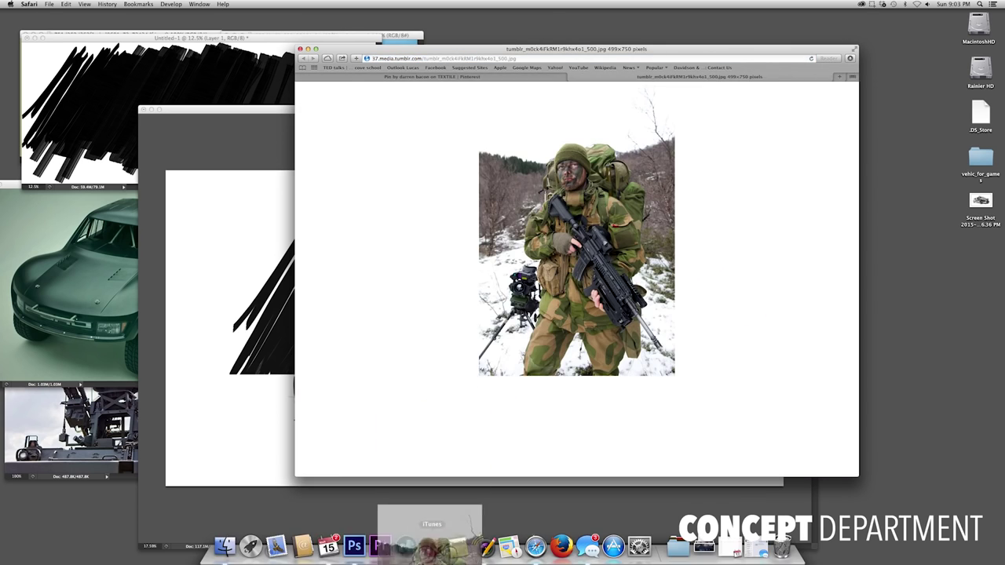
{"action": "left_click_drag", "start_coordinate": [432, 546], "coordinate": [358, 550]}
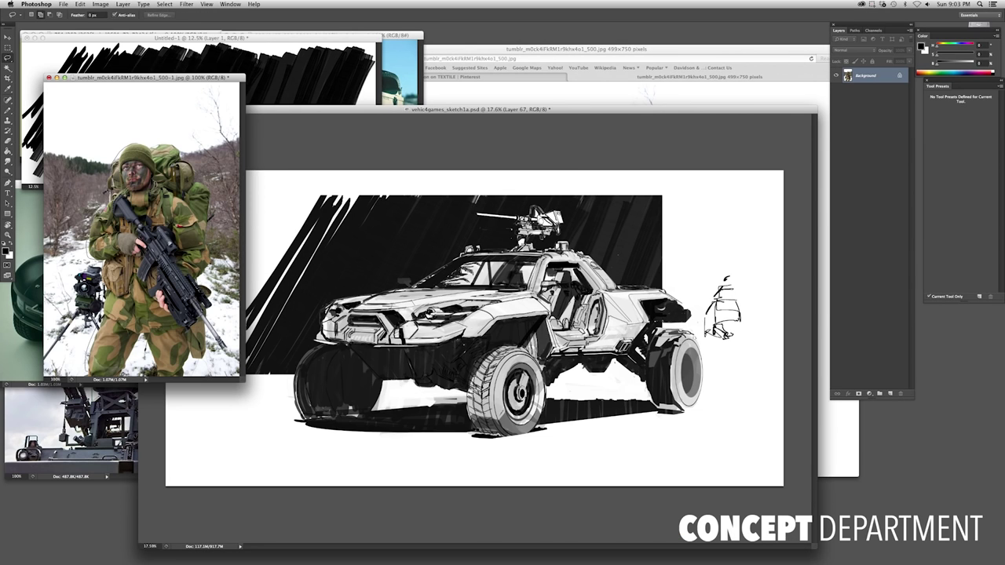
Place the soldier cutout over the rough figure in the sketch, scale it to fit, and scribble in his missing lower legs
{"action": "mouse_move", "coordinate": [206, 338]}
{"action": "left_mouse_down"}
{"action": "mouse_move", "coordinate": [472, 314]}
{"action": "mouse_move", "coordinate": [696, 326]}
{"action": "mouse_move", "coordinate": [256, 317]}
{"action": "mouse_move", "coordinate": [733, 320]}
{"action": "left_mouse_up"}
{"action": "key", "text": "super+t"}
{"action": "key", "text": "Return"}
{"action": "key", "text": "b"}
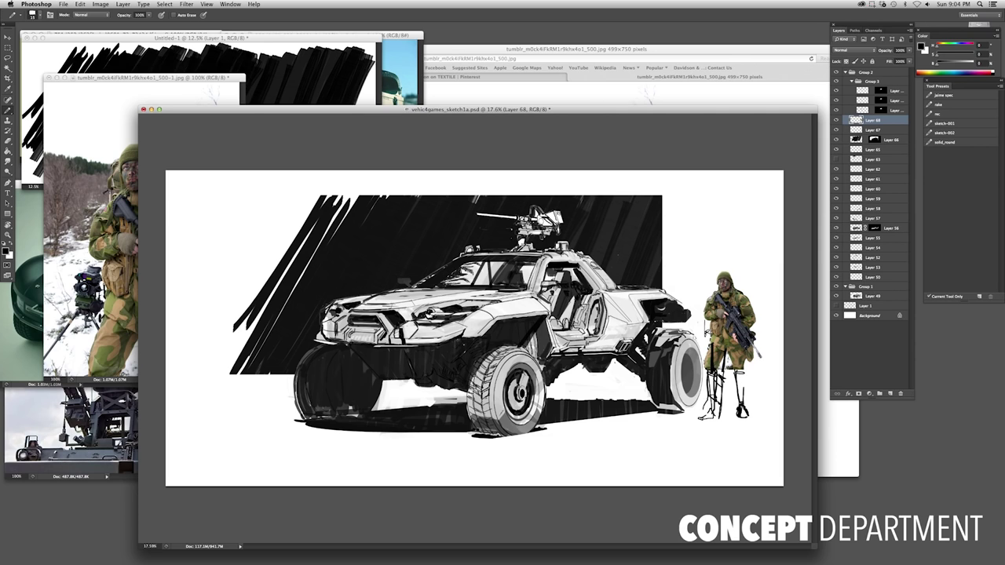
{"action": "key", "text": "e"}
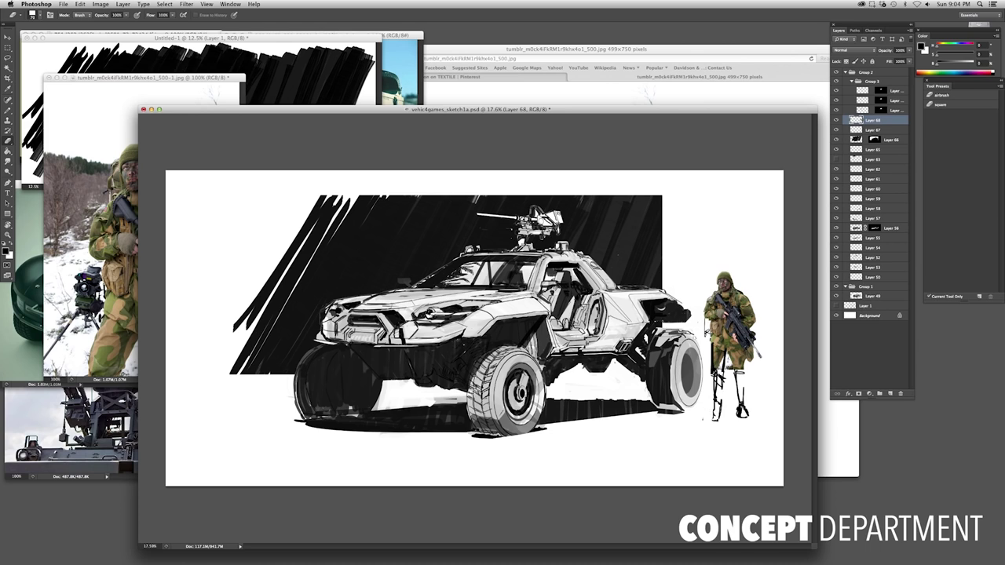
Merge the soldier with the scribbled figure, move him closer to the rear wheel, and scale him down to about 88%
{"action": "key", "text": "ctrl+e"}
{"action": "key", "text": "v"}
{"action": "left_click_drag", "start_coordinate": [734, 346], "coordinate": [723, 345]}
{"action": "key", "text": "ctrl+t"}
{"action": "left_click_drag", "start_coordinate": [773, 269], "coordinate": [746, 291]}
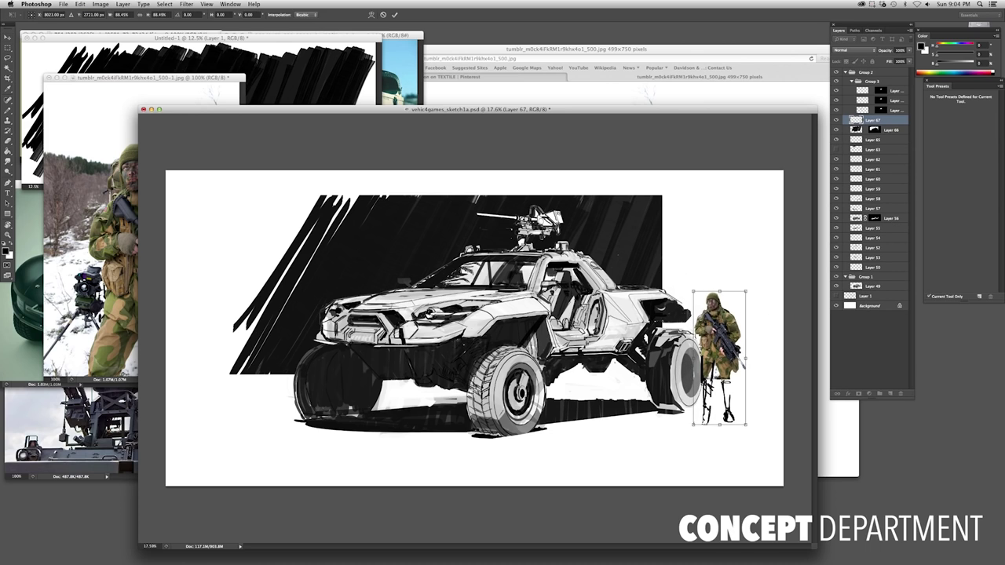
{"action": "key", "text": "Return"}
Add a ground mark under the soldier's feet and save the sketch
{"action": "key", "text": "u"}
{"action": "mouse_move", "coordinate": [707, 417]}
{"action": "left_mouse_down"}
{"action": "mouse_move", "coordinate": [731, 425]}
{"action": "mouse_move", "coordinate": [694, 425]}
{"action": "left_mouse_up"}
{"action": "key", "text": "e"}
{"action": "key", "text": "ctrl+s"}
Extend the canvas's right side with the Crop tool and reposition the soldier beside the rear wheel
{"action": "key", "text": "c"}
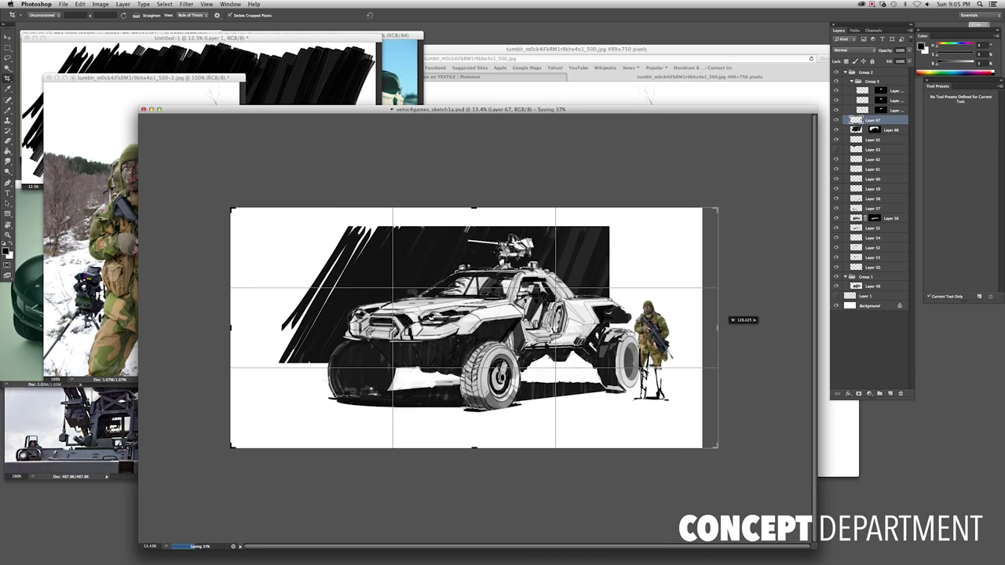
{"action": "key", "text": "Return"}
{"action": "key", "text": "v"}
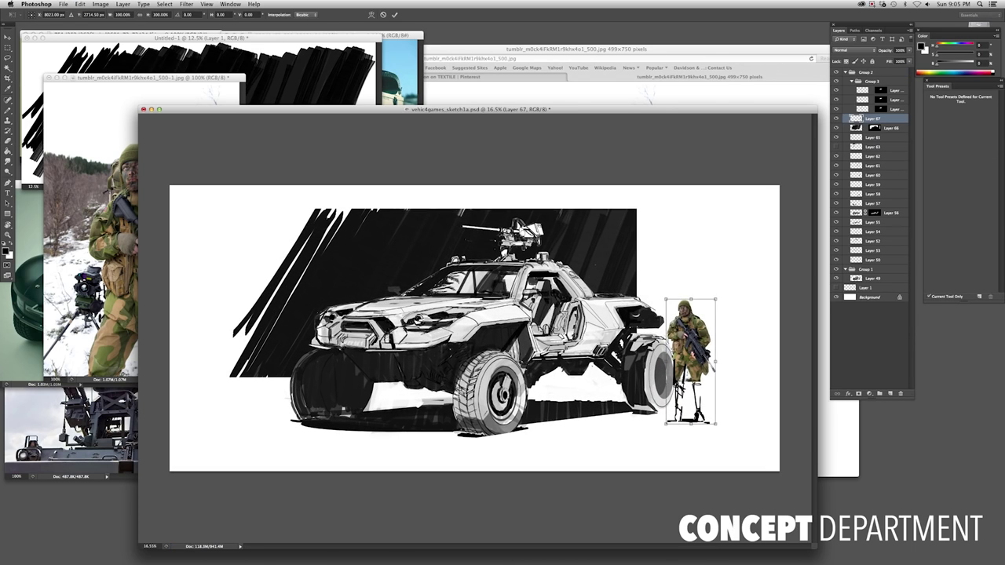
{"action": "key", "text": "ctrl+plus"}
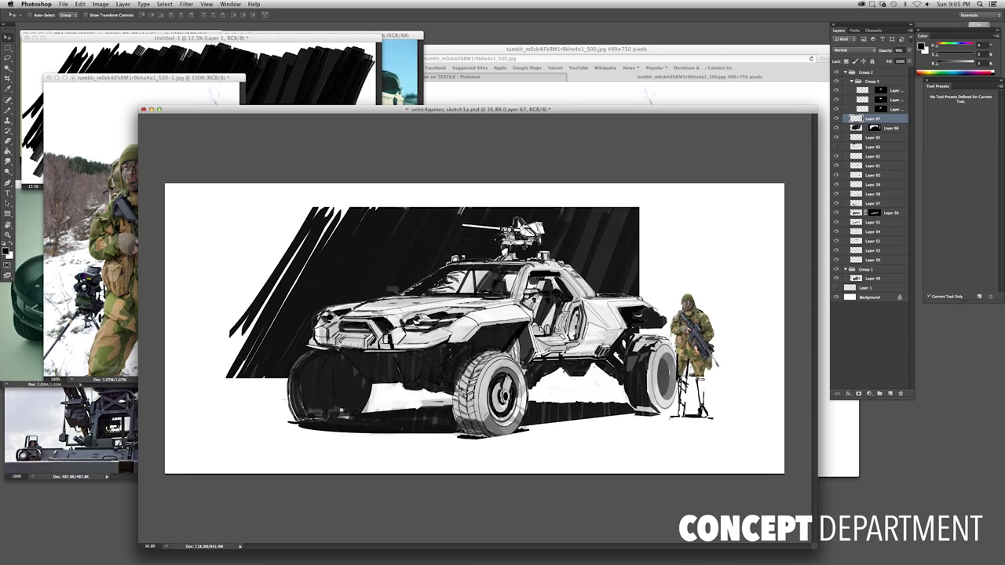
Add a new layer above the faded soldier and trace his hand and thigh folds in black
{"action": "key", "text": "ctrl+alt+shift+n"}
{"action": "key", "text": "f"}
{"action": "key", "text": "ctrl+plus"}
{"action": "key", "text": "b"}
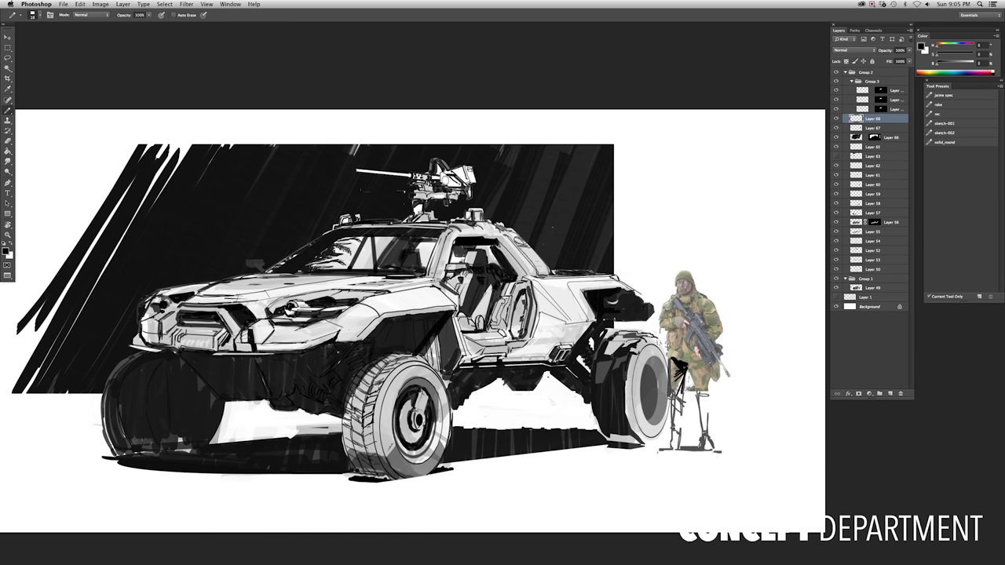
{"action": "scroll", "coordinate": [704, 363], "scroll_direction": "up", "scroll_amount": 3}
{"action": "mouse_move", "coordinate": [707, 357]}
{"action": "left_mouse_down"}
{"action": "mouse_move", "coordinate": [687, 310]}
{"action": "mouse_move", "coordinate": [699, 322]}
{"action": "left_mouse_up"}
Select the rifle's silhouette with the Lasso, working around the hands, and fill it black
{"action": "key", "text": "l"}
{"action": "scroll", "coordinate": [652, 330], "scroll_direction": "up", "scroll_amount": 5}
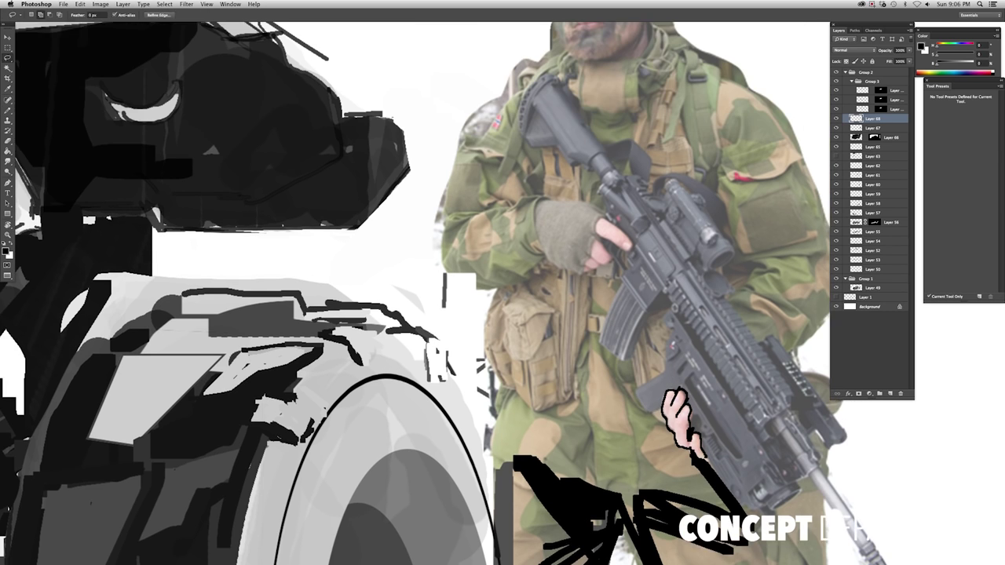
{"action": "left_click_drag", "start_coordinate": [666, 394], "coordinate": [652, 428]}
{"action": "scroll", "coordinate": [651, 330], "scroll_direction": "down", "scroll_amount": 5}
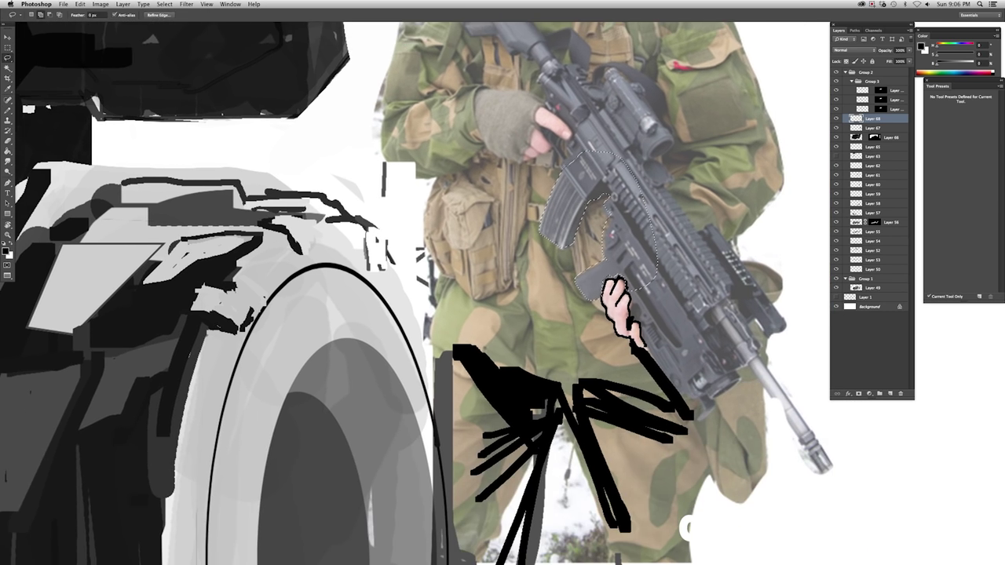
{"action": "left_click_drag", "start_coordinate": [581, 287], "coordinate": [612, 291]}
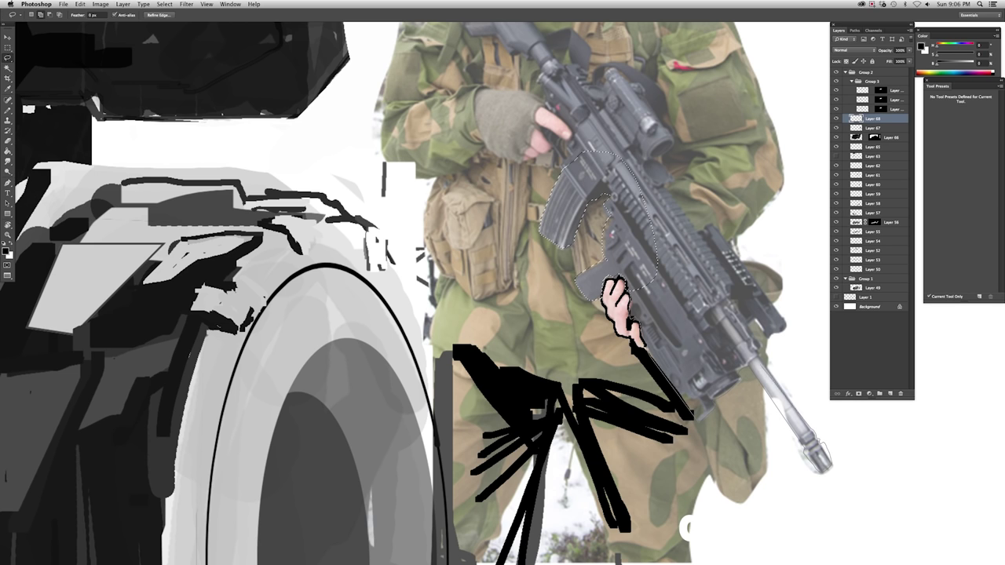
{"action": "scroll", "coordinate": [417, 294], "scroll_direction": "up", "scroll_amount": 5}
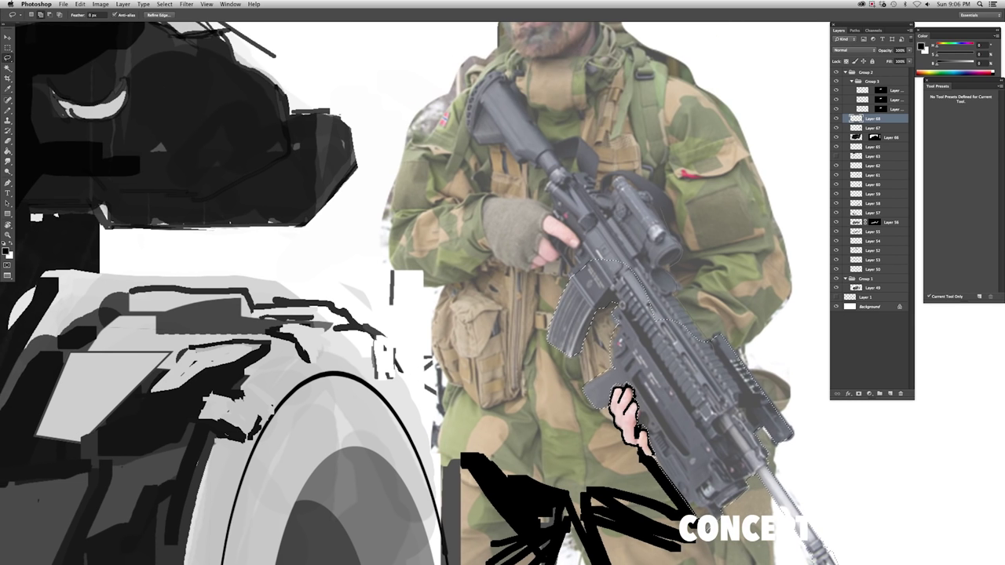
{"action": "scroll", "coordinate": [417, 294], "scroll_direction": "up", "scroll_amount": 5}
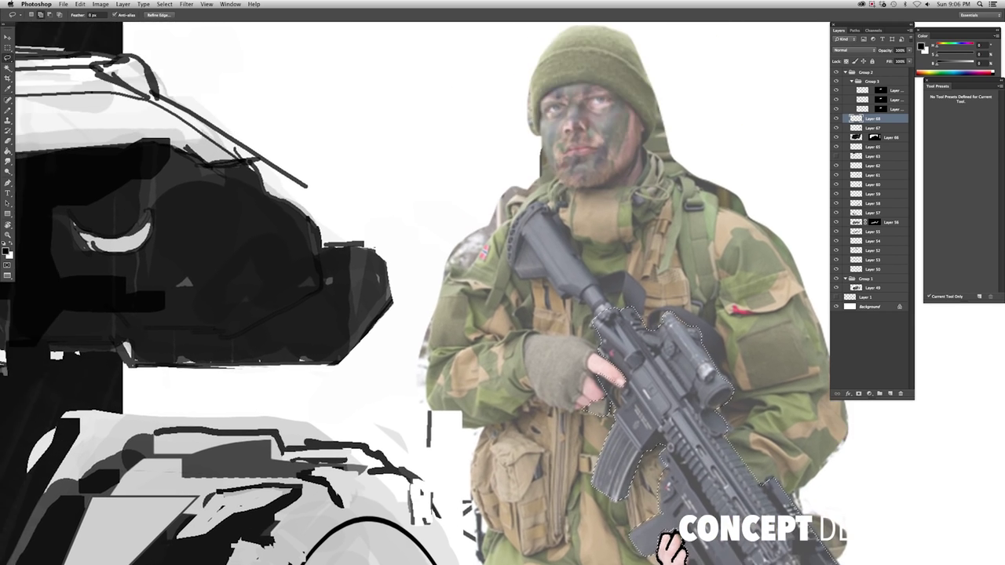
Trace the soldier's bent sleeve beside the rifle stock and the outline of his face in black
{"action": "key", "text": "b"}
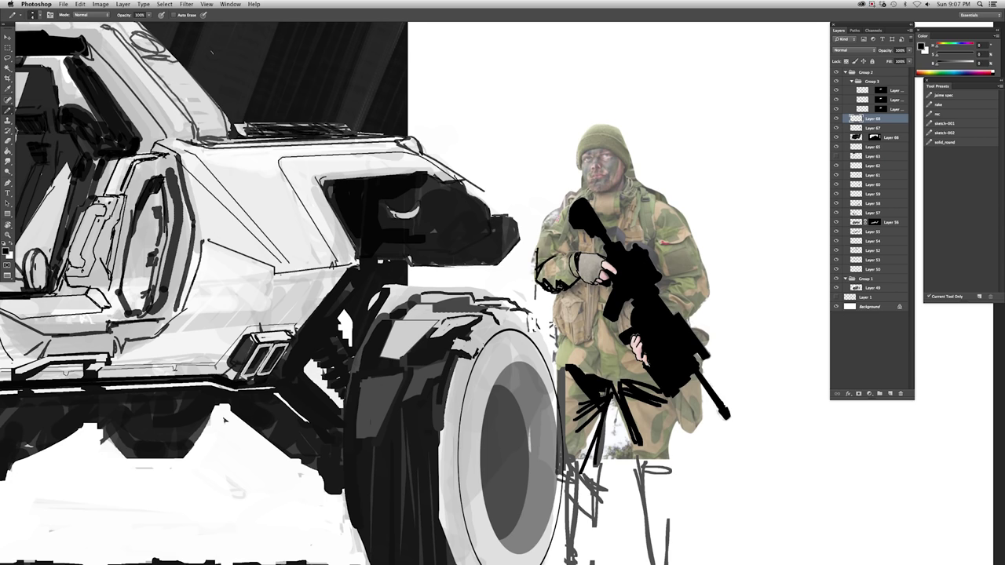
{"action": "left_click_drag", "start_coordinate": [538, 249], "coordinate": [573, 228]}
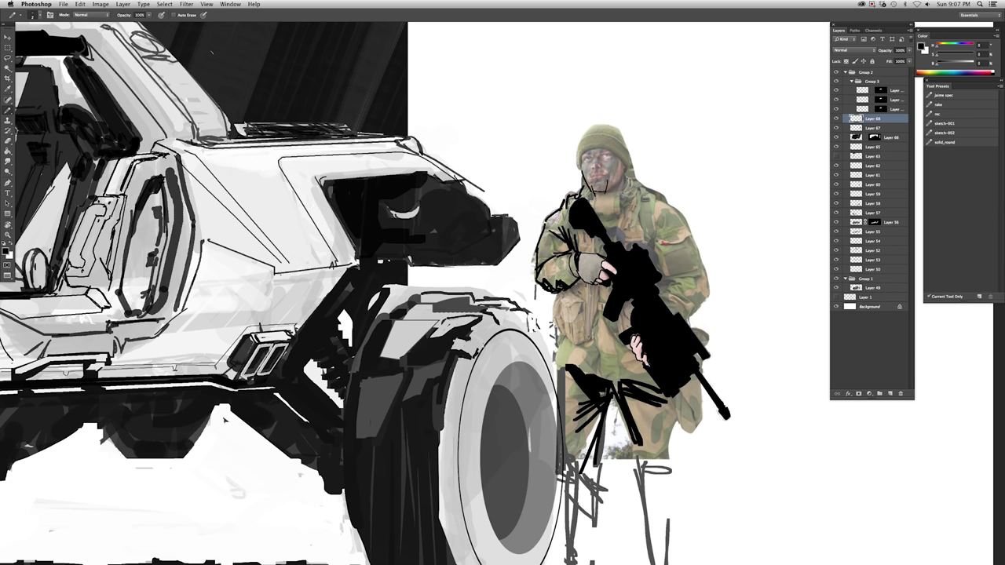
{"action": "left_click_drag", "start_coordinate": [595, 195], "coordinate": [609, 195]}
{"action": "scroll", "coordinate": [372, 293], "scroll_direction": "up", "scroll_amount": 2}
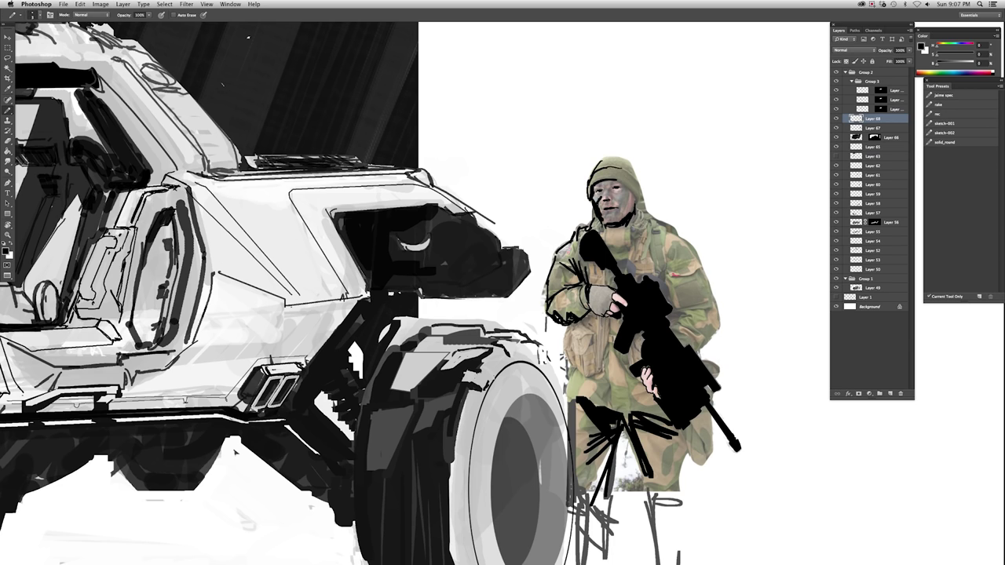
Draw a helmet with an antenna and goggles with blackened lenses over the soldier's head
{"action": "scroll", "coordinate": [631, 194], "scroll_direction": "up", "scroll_amount": 2}
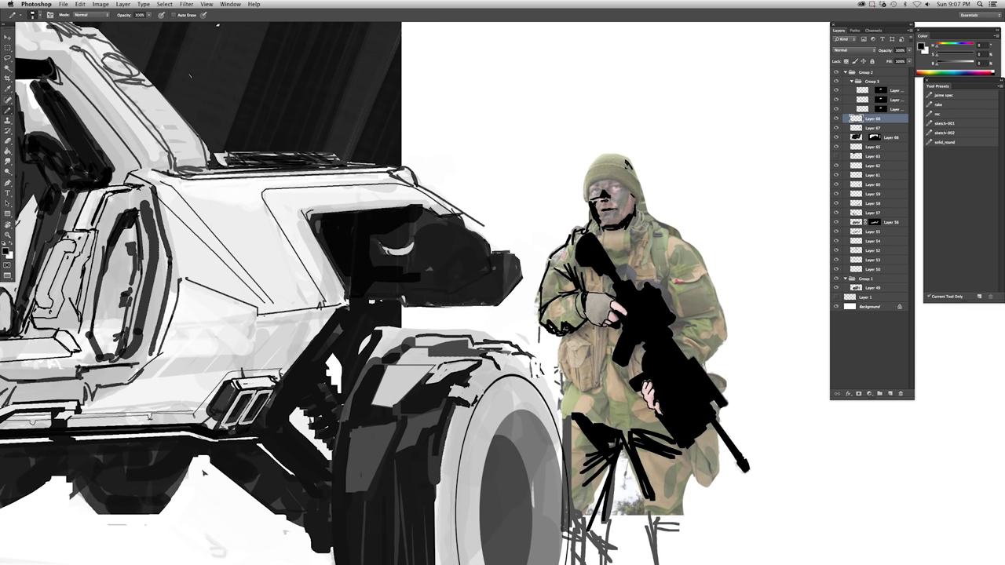
{"action": "left_click_drag", "start_coordinate": [582, 190], "coordinate": [598, 198]}
{"action": "left_click_drag", "start_coordinate": [586, 184], "coordinate": [626, 180]}
{"action": "left_click_drag", "start_coordinate": [616, 199], "coordinate": [626, 199]}
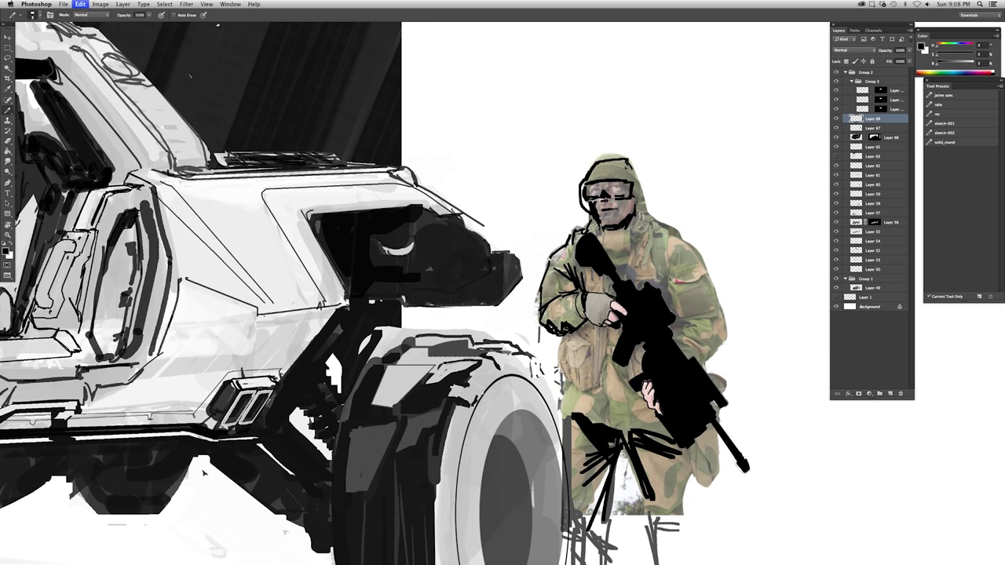
{"action": "mouse_move", "coordinate": [595, 166]}
{"action": "left_mouse_down"}
{"action": "mouse_move", "coordinate": [633, 159]}
{"action": "mouse_move", "coordinate": [644, 214]}
{"action": "left_mouse_up"}
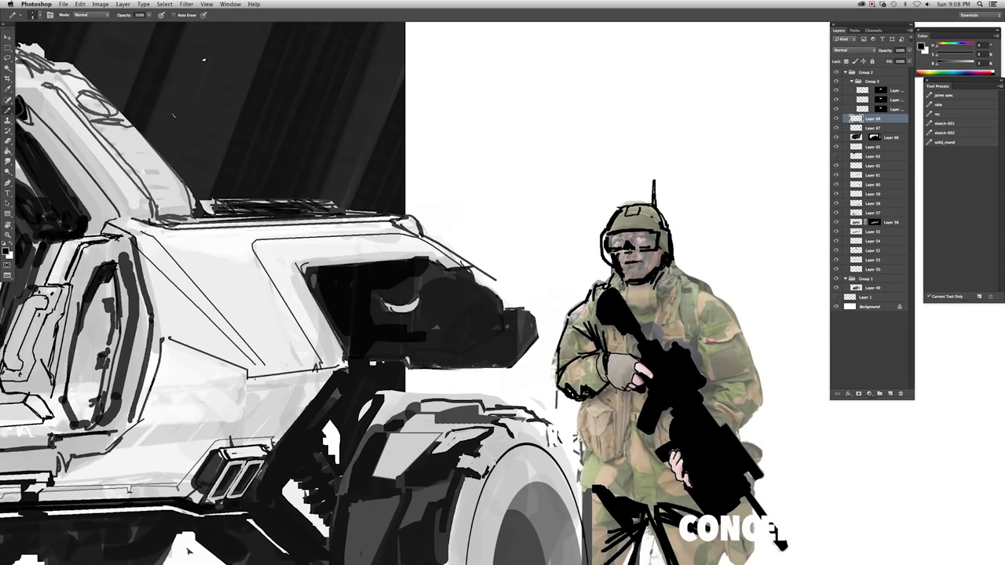
{"action": "left_click_drag", "start_coordinate": [614, 237], "coordinate": [649, 241]}
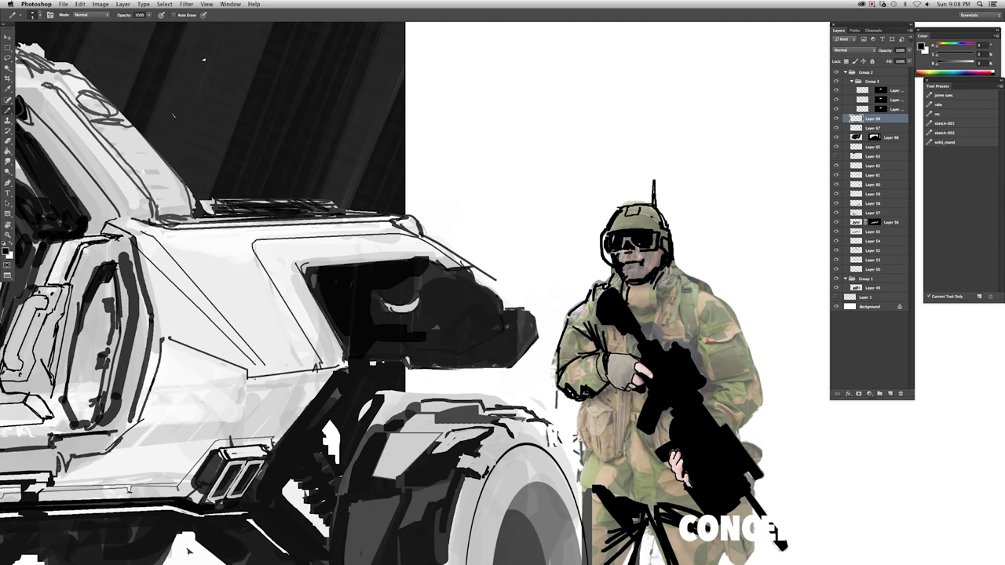
Trace the soldier's collar, shoulder straps and upper vest edges in black
{"action": "left_click_drag", "start_coordinate": [636, 279], "coordinate": [658, 311]}
{"action": "mouse_move", "coordinate": [660, 278]}
{"action": "left_mouse_down"}
{"action": "mouse_move", "coordinate": [700, 344]}
{"action": "mouse_move", "coordinate": [680, 339]}
{"action": "left_mouse_up"}
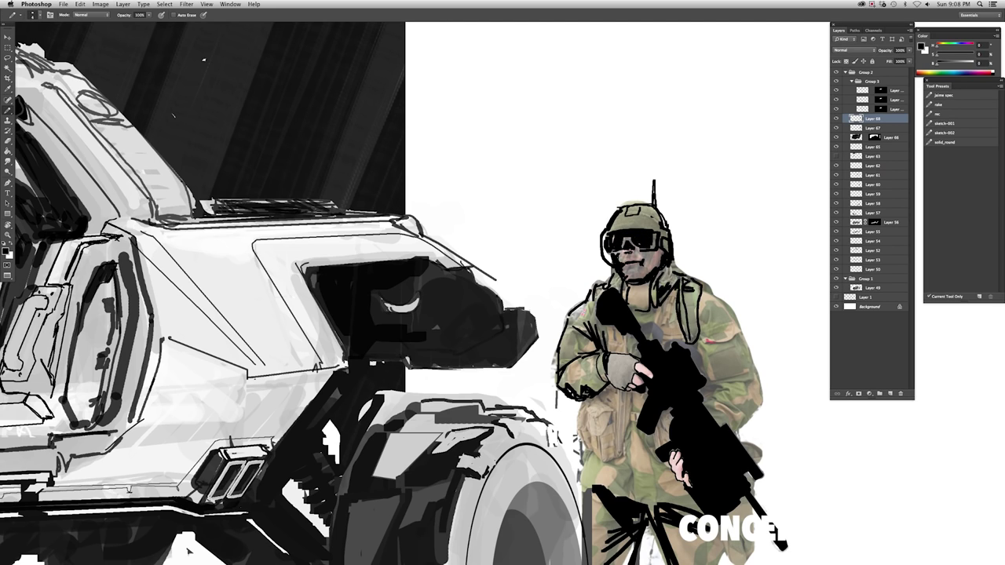
{"action": "left_click_drag", "start_coordinate": [593, 300], "coordinate": [593, 338]}
{"action": "left_click_drag", "start_coordinate": [609, 327], "coordinate": [624, 354]}
Outline the soldier's far shoulder, sleeve and upper-arm pocket on the side away from the vehicle
{"action": "scroll", "coordinate": [393, 294], "scroll_direction": "down", "scroll_amount": 3}
{"action": "scroll", "coordinate": [392, 294], "scroll_direction": "right", "scroll_amount": 2}
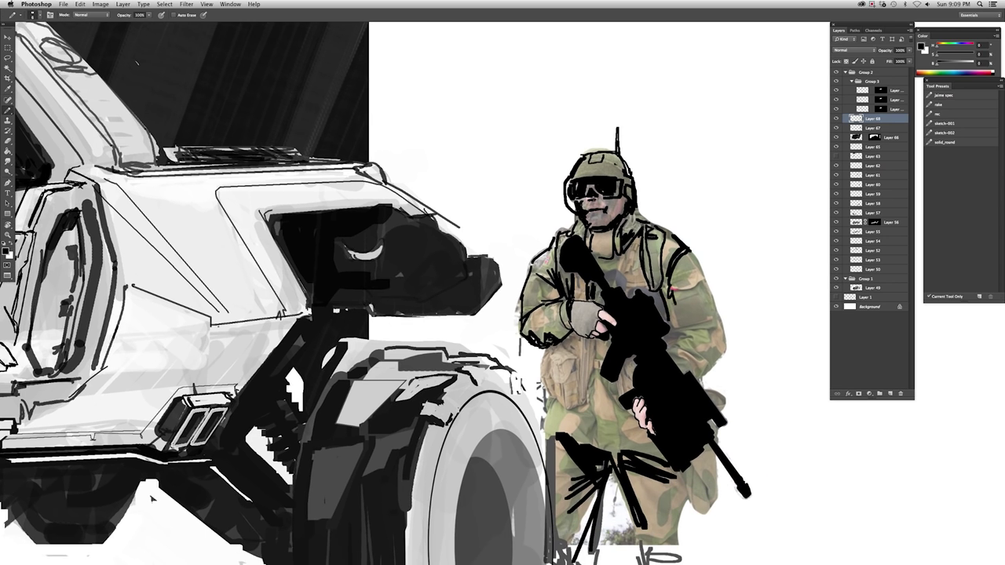
{"action": "left_click_drag", "start_coordinate": [701, 280], "coordinate": [673, 338]}
{"action": "left_click_drag", "start_coordinate": [703, 253], "coordinate": [680, 292]}
{"action": "left_click_drag", "start_coordinate": [680, 338], "coordinate": [724, 322]}
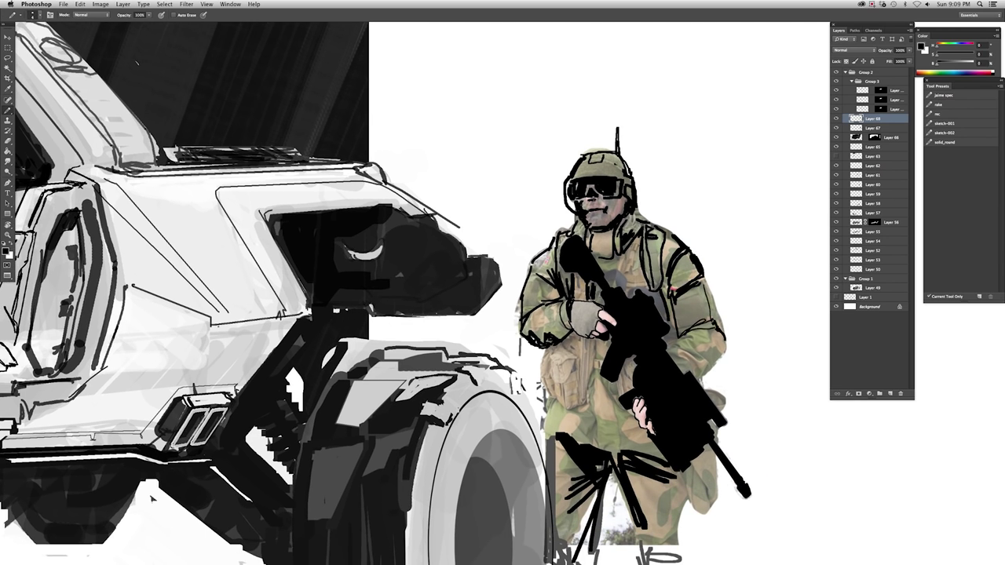
{"action": "mouse_move", "coordinate": [675, 293]}
{"action": "left_mouse_down"}
{"action": "mouse_move", "coordinate": [709, 320]}
{"action": "mouse_move", "coordinate": [728, 374]}
{"action": "left_mouse_up"}
{"action": "left_click_drag", "start_coordinate": [669, 341], "coordinate": [677, 358]}
Trace the vest pouch, the belt line and the jacket's lower edge at the soldier's waist
{"action": "scroll", "coordinate": [377, 293], "scroll_direction": "down", "scroll_amount": 3}
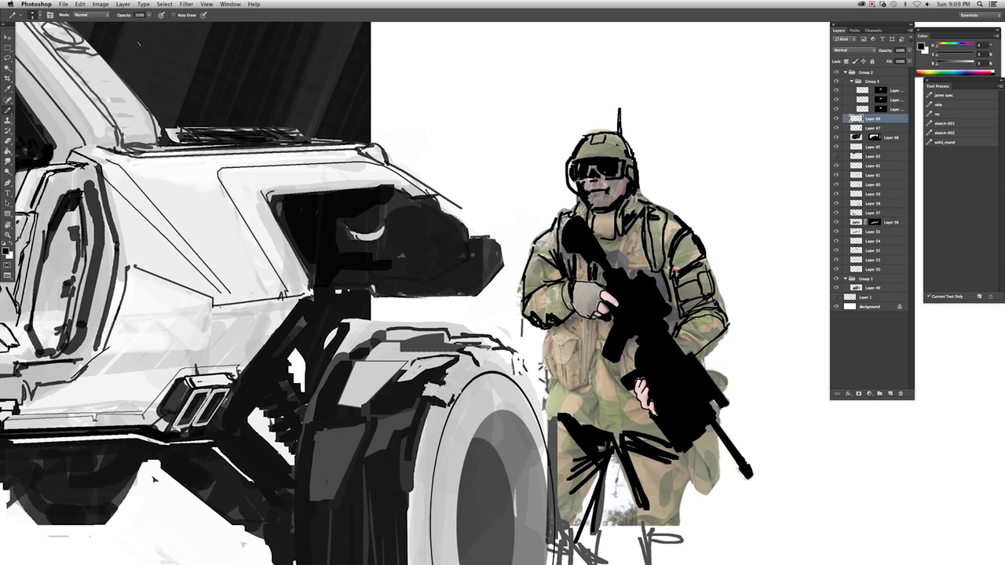
{"action": "mouse_move", "coordinate": [561, 350]}
{"action": "left_mouse_down"}
{"action": "mouse_move", "coordinate": [553, 410]}
{"action": "mouse_move", "coordinate": [589, 354]}
{"action": "left_mouse_up"}
{"action": "left_click_drag", "start_coordinate": [582, 299], "coordinate": [586, 342]}
{"action": "mouse_move", "coordinate": [568, 306]}
{"action": "left_mouse_down"}
{"action": "mouse_move", "coordinate": [566, 349]}
{"action": "mouse_move", "coordinate": [559, 329]}
{"action": "left_mouse_up"}
{"action": "mouse_move", "coordinate": [573, 286]}
{"action": "left_mouse_down"}
{"action": "mouse_move", "coordinate": [559, 300]}
{"action": "mouse_move", "coordinate": [619, 329]}
{"action": "left_mouse_up"}
{"action": "left_click_drag", "start_coordinate": [629, 311], "coordinate": [639, 328]}
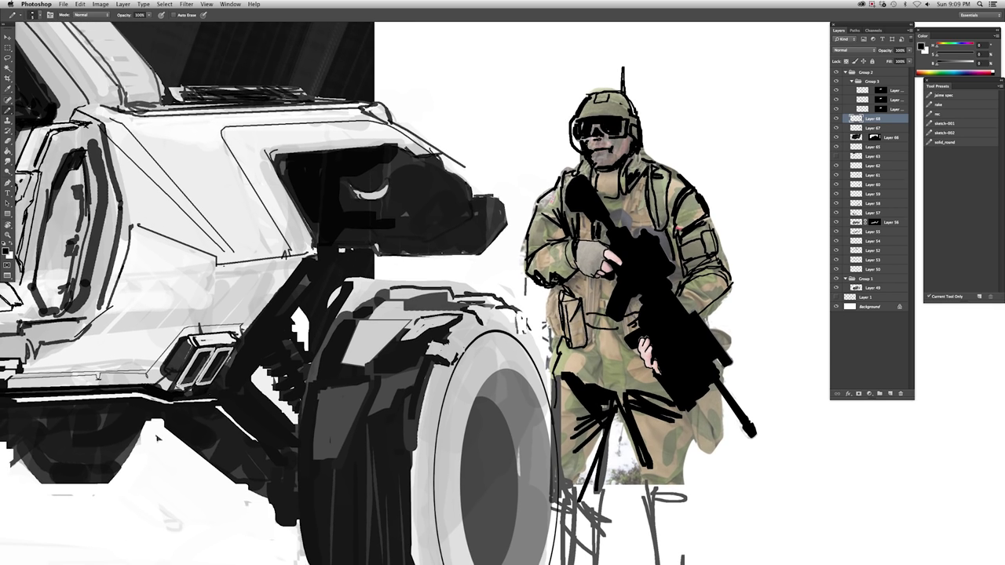
{"action": "left_click_drag", "start_coordinate": [555, 286], "coordinate": [564, 336]}
{"action": "left_click_drag", "start_coordinate": [567, 272], "coordinate": [590, 309]}
Trace the soldier's hips and the hip pouch behind the rifle in black
{"action": "scroll", "coordinate": [416, 294], "scroll_direction": "down", "scroll_amount": 3}
{"action": "scroll", "coordinate": [416, 293], "scroll_direction": "left", "scroll_amount": 2}
{"action": "left_click_drag", "start_coordinate": [625, 259], "coordinate": [656, 296]}
{"action": "mouse_move", "coordinate": [655, 288]}
{"action": "left_mouse_down"}
{"action": "mouse_move", "coordinate": [688, 311]}
{"action": "mouse_move", "coordinate": [711, 308]}
{"action": "left_mouse_up"}
{"action": "left_click_drag", "start_coordinate": [737, 314], "coordinate": [763, 358]}
{"action": "left_click_drag", "start_coordinate": [752, 216], "coordinate": [775, 258]}
{"action": "left_click_drag", "start_coordinate": [766, 275], "coordinate": [766, 291]}
Outline the soldier's thighs and knees and the lower edge of the hip pouch
{"action": "scroll", "coordinate": [417, 294], "scroll_direction": "down", "scroll_amount": 4}
{"action": "mouse_move", "coordinate": [680, 298]}
{"action": "left_mouse_down"}
{"action": "mouse_move", "coordinate": [701, 322]}
{"action": "mouse_move", "coordinate": [705, 306]}
{"action": "left_mouse_up"}
{"action": "left_click_drag", "start_coordinate": [726, 267], "coordinate": [710, 326]}
{"action": "left_click_drag", "start_coordinate": [725, 246], "coordinate": [725, 292]}
{"action": "left_click_drag", "start_coordinate": [592, 311], "coordinate": [618, 328]}
{"action": "left_click_drag", "start_coordinate": [621, 313], "coordinate": [628, 322]}
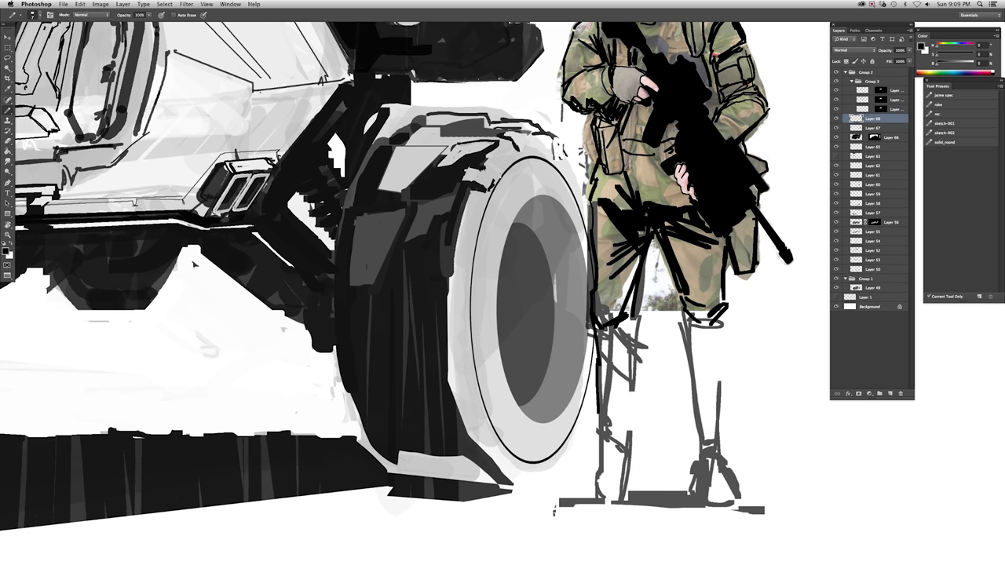
Ink the soldier's lower legs, boots and ground strokes, and hide the photo layer beneath the line work
{"action": "key", "text": "super+0"}
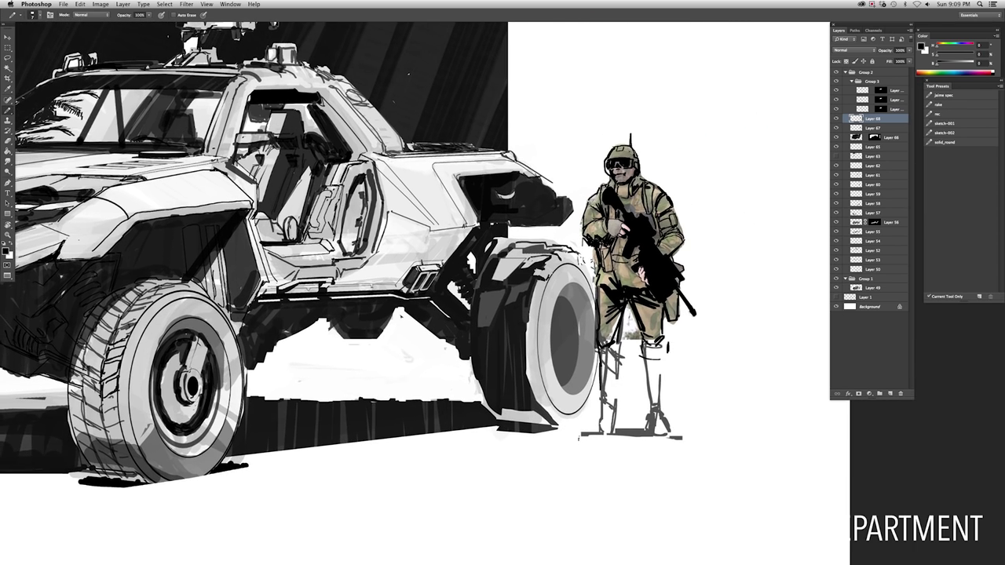
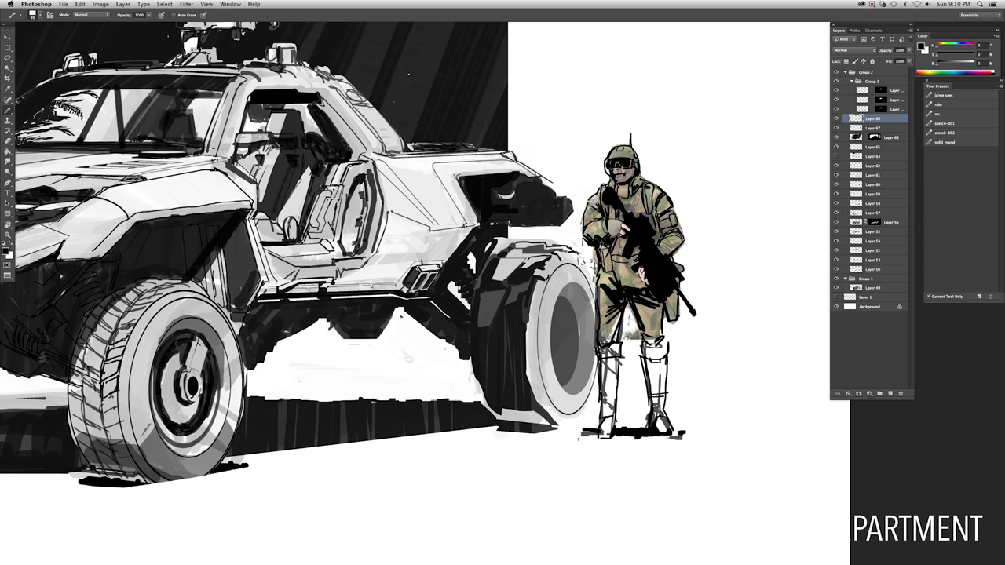
{"action": "key", "text": "super+0"}
{"action": "key", "text": "super+equal"}
{"action": "key", "text": "super+equal"}
{"action": "key", "text": "l"}
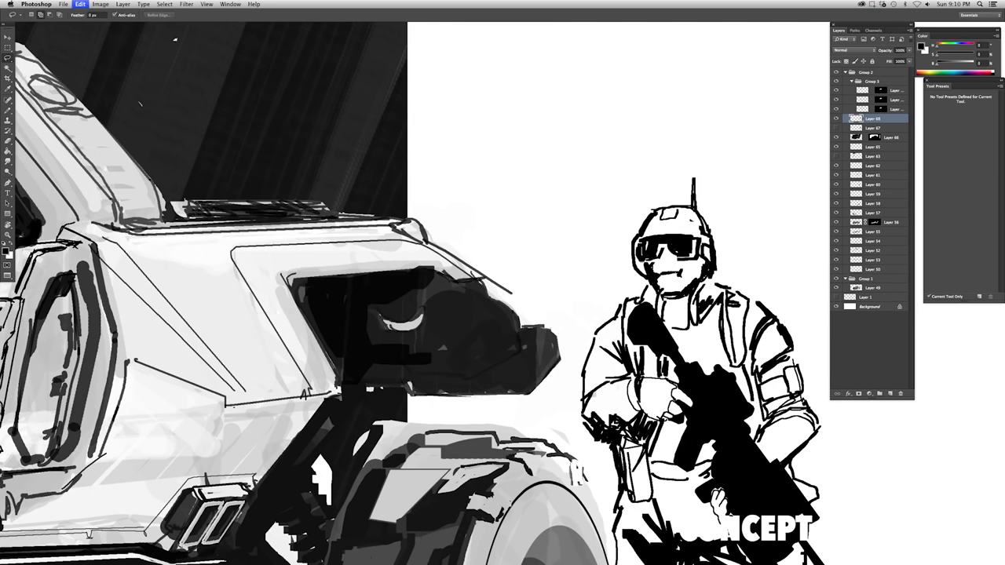
Rework the soldier's nose and mouth and add black shading to his face below the goggles
{"action": "key", "text": "super+0"}
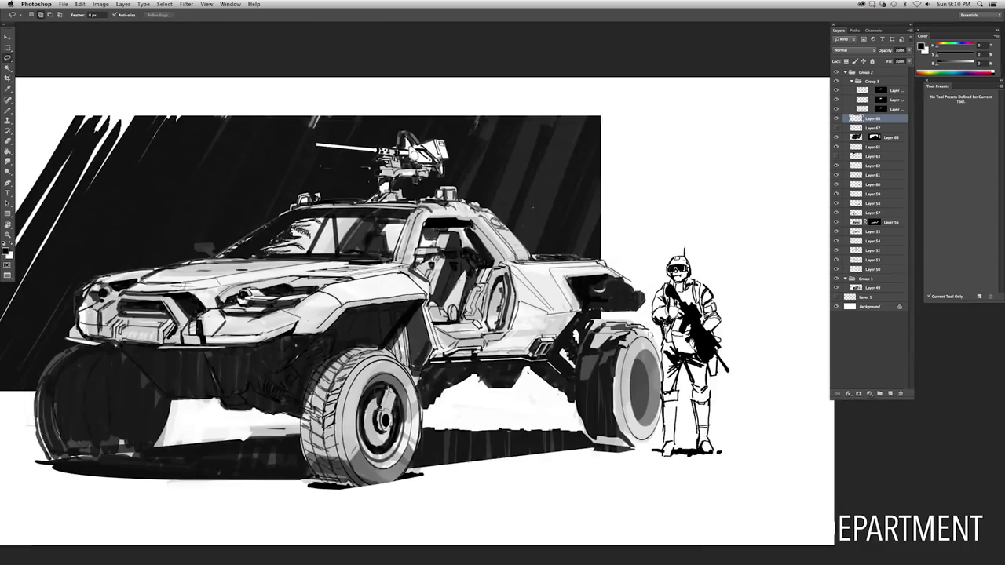
{"action": "key", "text": "super+equal"}
{"action": "key", "text": "super+equal"}
{"action": "key", "text": "b"}
{"action": "key", "text": "b"}
{"action": "scroll", "coordinate": [432, 293], "scroll_direction": "left", "scroll_amount": 1}
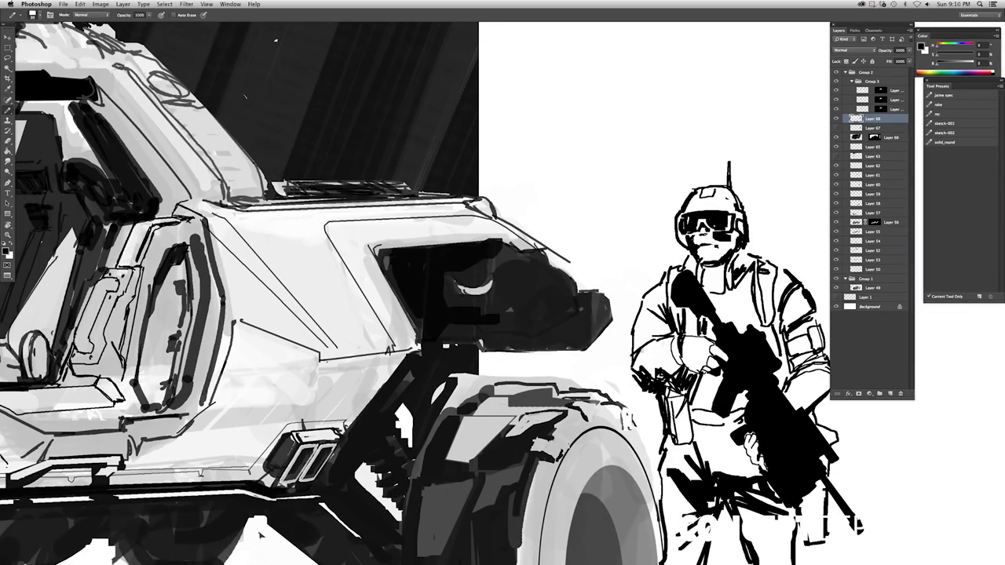
{"action": "key", "text": "super+0"}
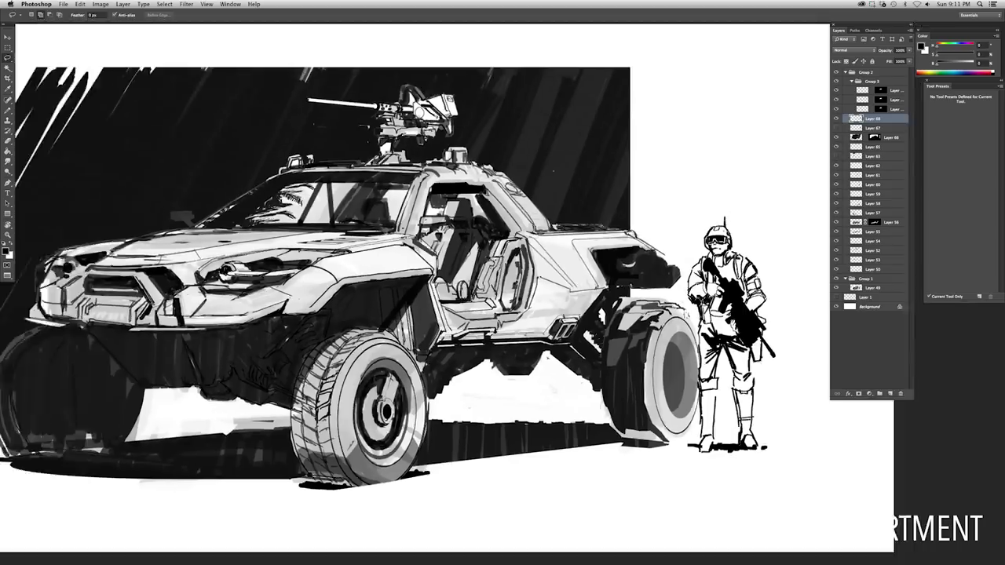
Refine the soldier's goggles, jaw shadow and helmet markings by alternating black pencil strokes with the eraser
{"action": "key", "text": "super+equal"}
{"action": "key", "text": "super+equal"}
{"action": "key", "text": "super+equal"}
{"action": "key", "text": "e"}
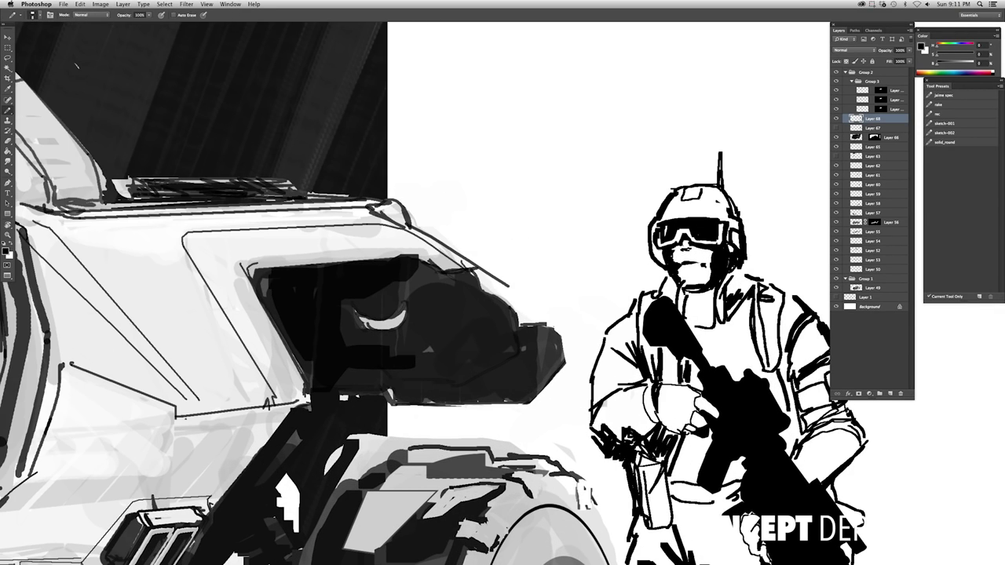
{"action": "key", "text": "b"}
{"action": "key", "text": "e"}
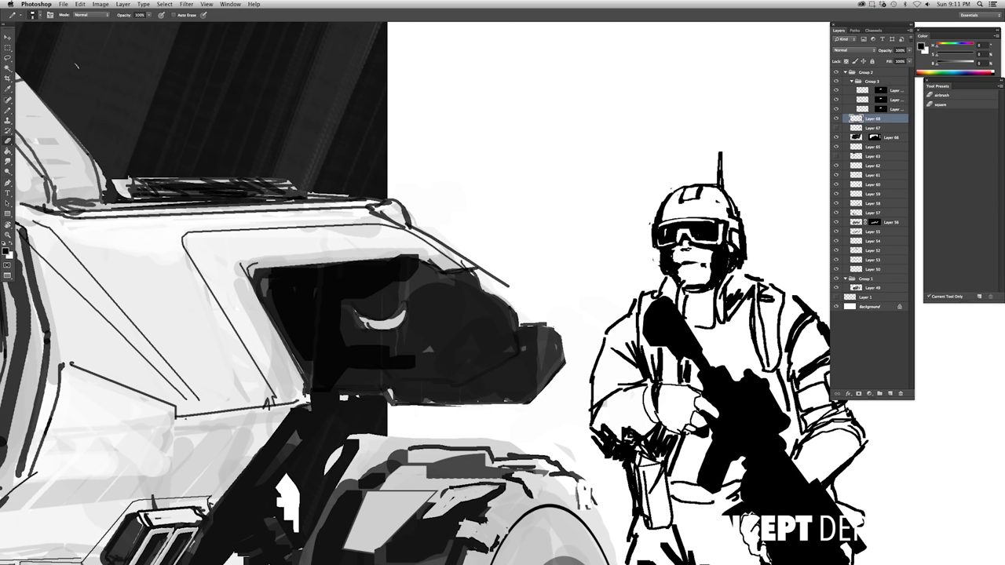
{"action": "key", "text": "b"}
{"action": "key", "text": "e"}
{"action": "key", "text": "b"}
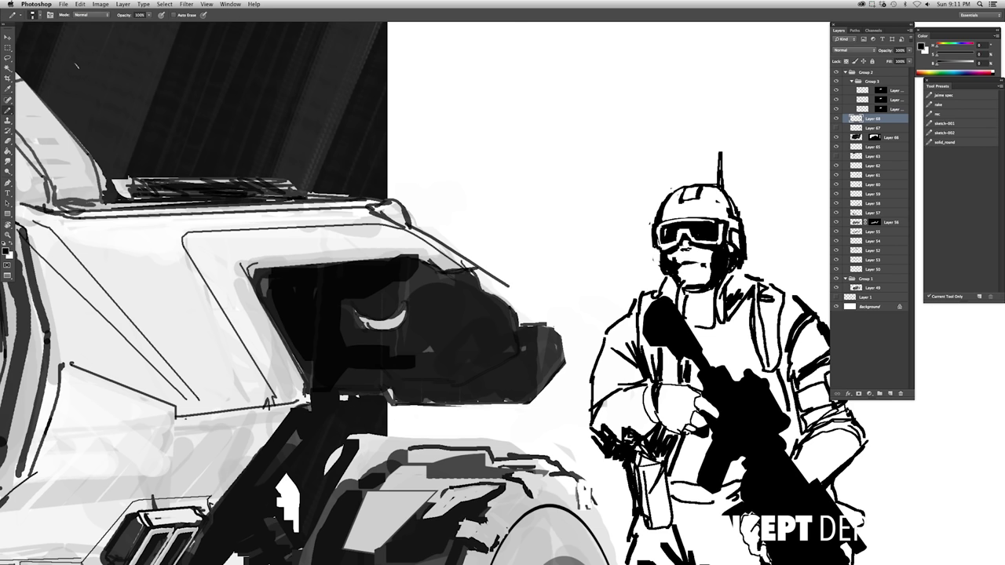
Move the soldier closer to the vehicle so he overlaps the rear wheel, and review the composition in full-screen view
{"action": "key", "text": "ctrl+0"}
{"action": "key", "text": "ctrl+t"}
{"action": "left_click_drag", "start_coordinate": [742, 184], "coordinate": [731, 206]}
{"action": "key", "text": "Return"}
{"action": "key", "text": "f"}
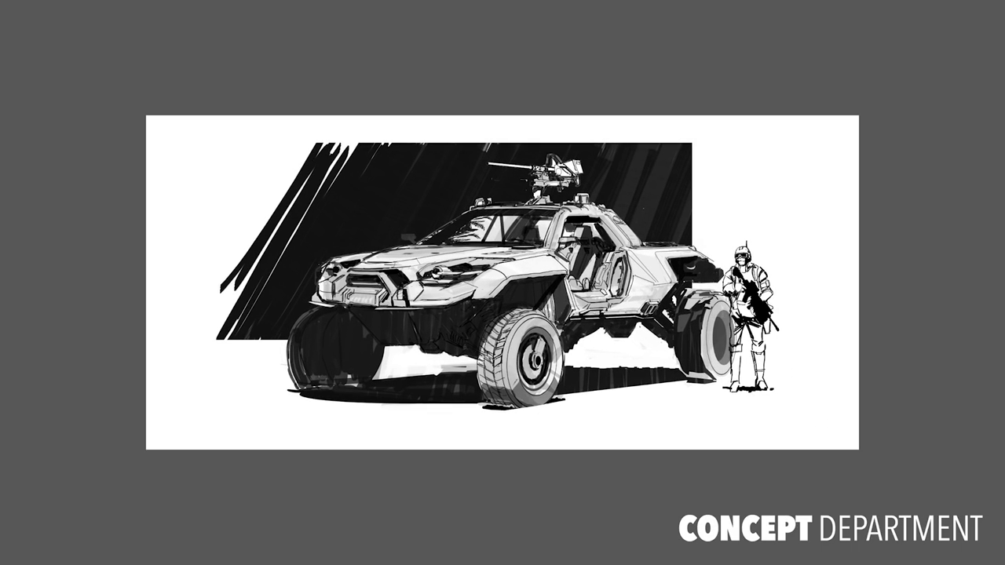
{"action": "key", "text": "ctrl+z"}
{"action": "key", "text": "ctrl+z"}
{"action": "key", "text": "f"}
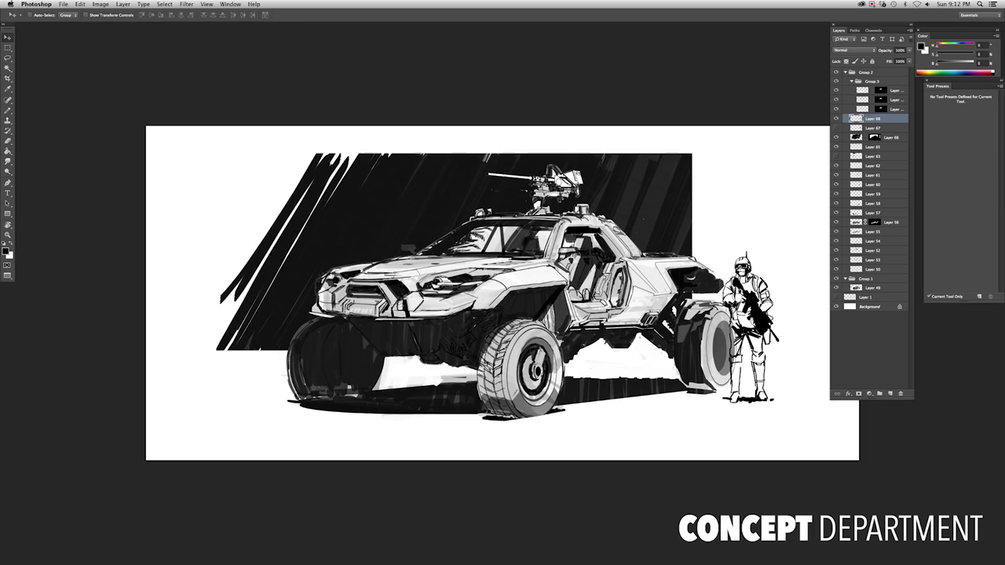
Paint white on a new layer beneath the soldier's line work to cover the wheel behind him, and reselect the line work layer
{"action": "key", "text": "ctrl+0"}
{"action": "key", "text": "ctrl+plus"}
{"action": "key", "text": "b"}
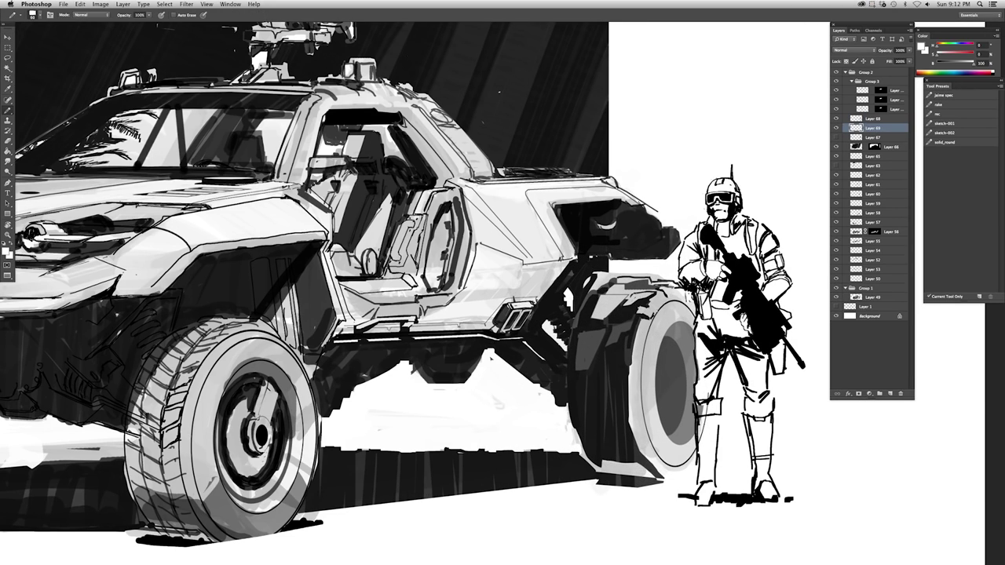
{"action": "key", "text": "ctrl+0"}
{"action": "key", "text": "f"}
{"action": "key", "text": "f"}
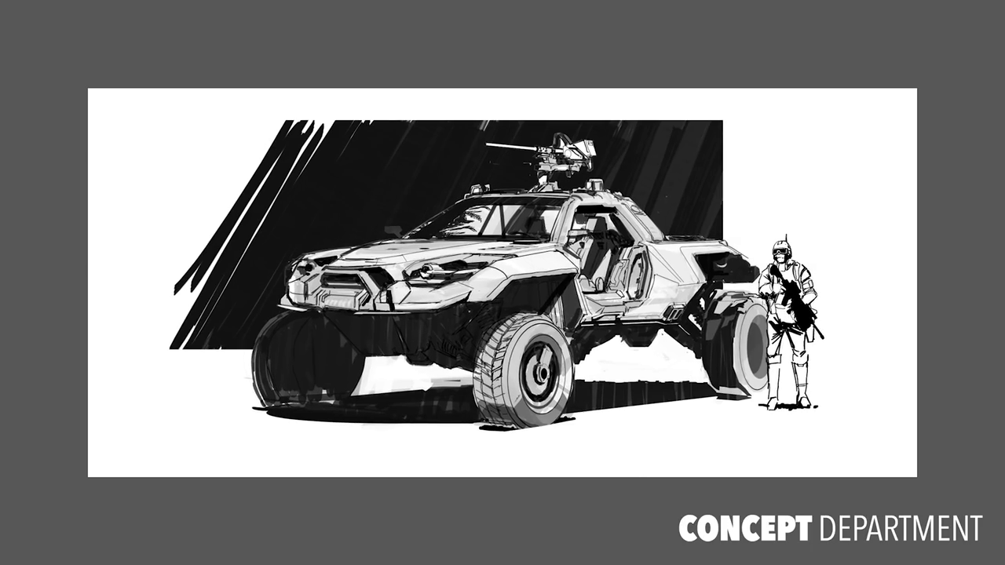
{"action": "key", "text": "f"}
{"action": "left_click_drag", "start_coordinate": [339, 340], "coordinate": [249, 338]}
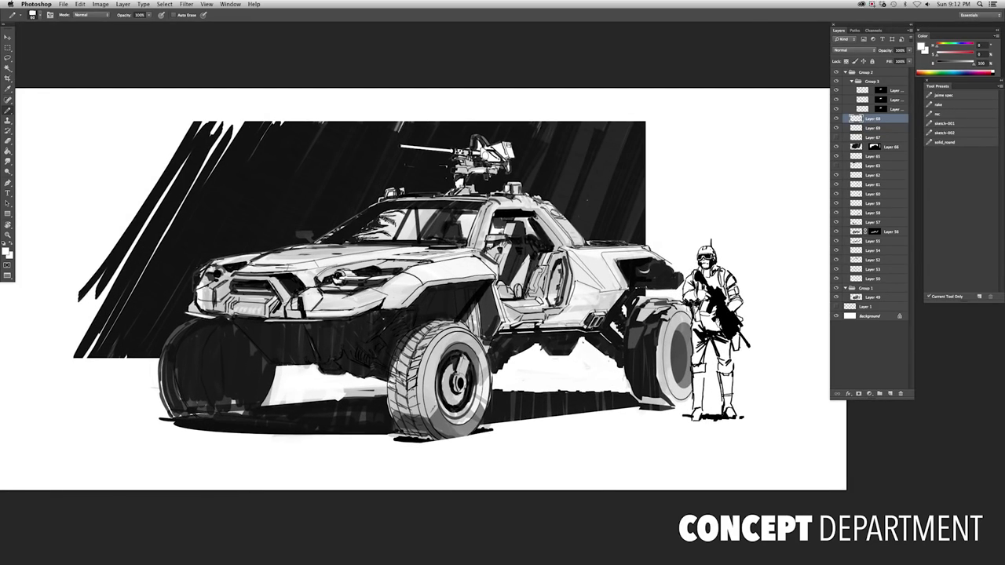
Clean up the soldier's helmet, goggles and face line work with black and white strokes
{"action": "scroll", "coordinate": [707, 255], "scroll_direction": "up", "scroll_amount": 3}
{"action": "key", "text": "e"}
{"action": "key", "text": "b"}
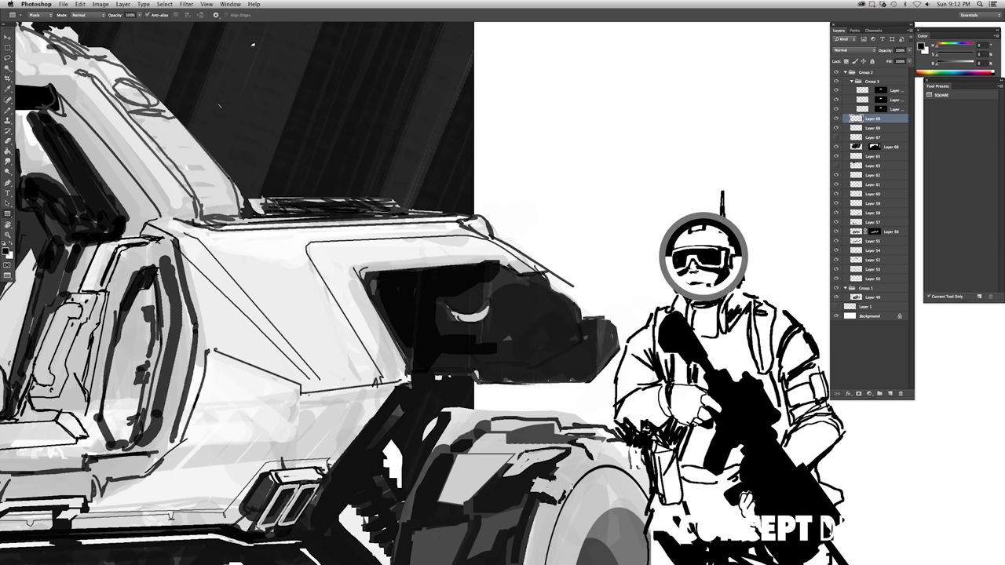
{"action": "scroll", "coordinate": [703, 243], "scroll_direction": "up", "scroll_amount": 2}
{"action": "left_click_drag", "start_coordinate": [8, 212], "coordinate": [40, 247]}
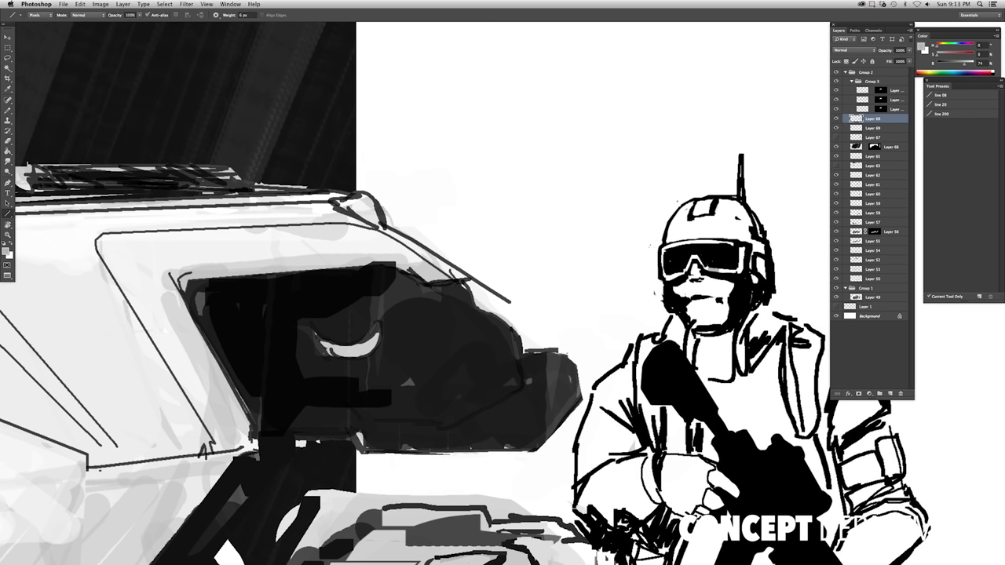
{"action": "key", "text": "x"}
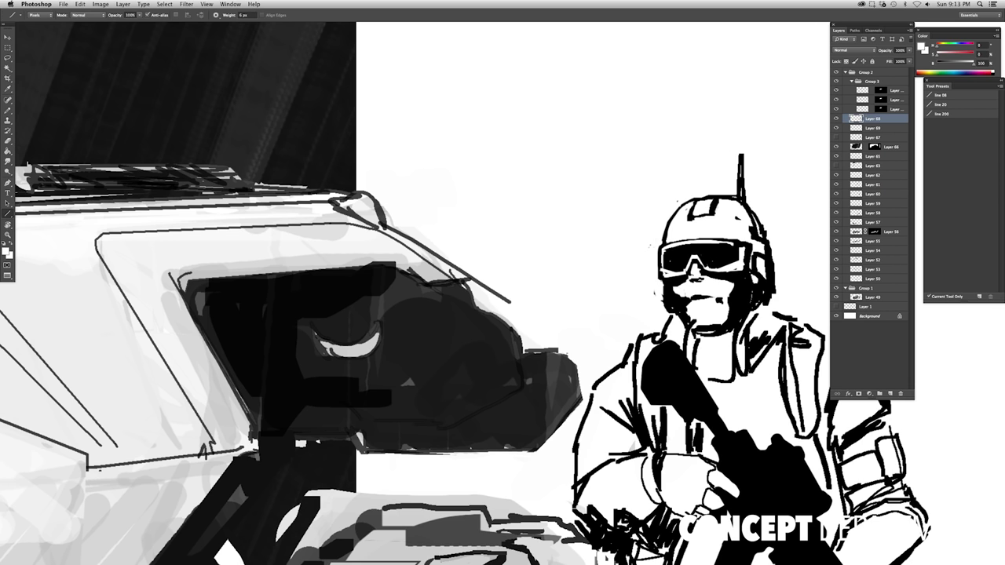
{"action": "scroll", "coordinate": [70, 48], "scroll_direction": "down", "scroll_amount": 1}
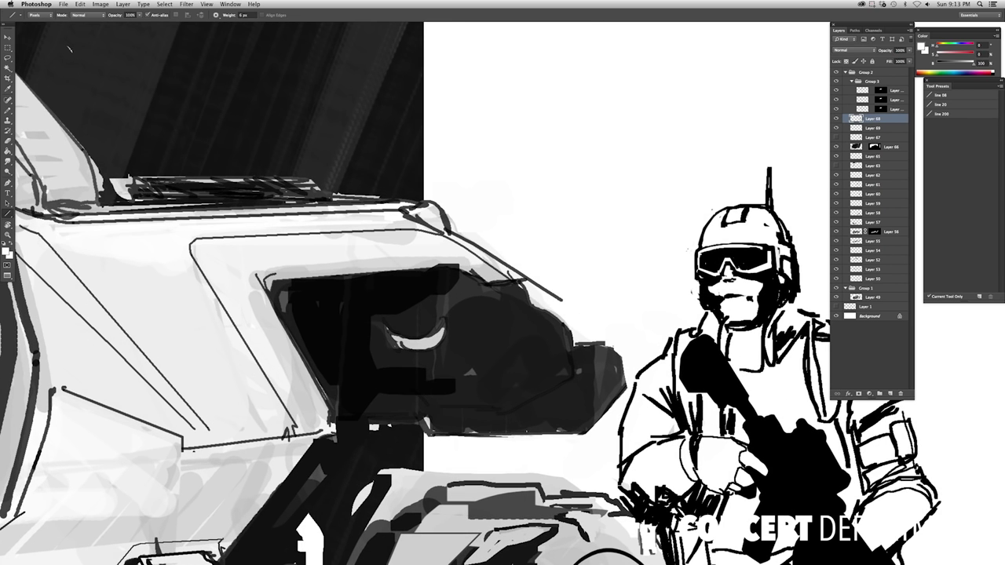
{"action": "left_click_drag", "start_coordinate": [697, 271], "coordinate": [699, 292]}
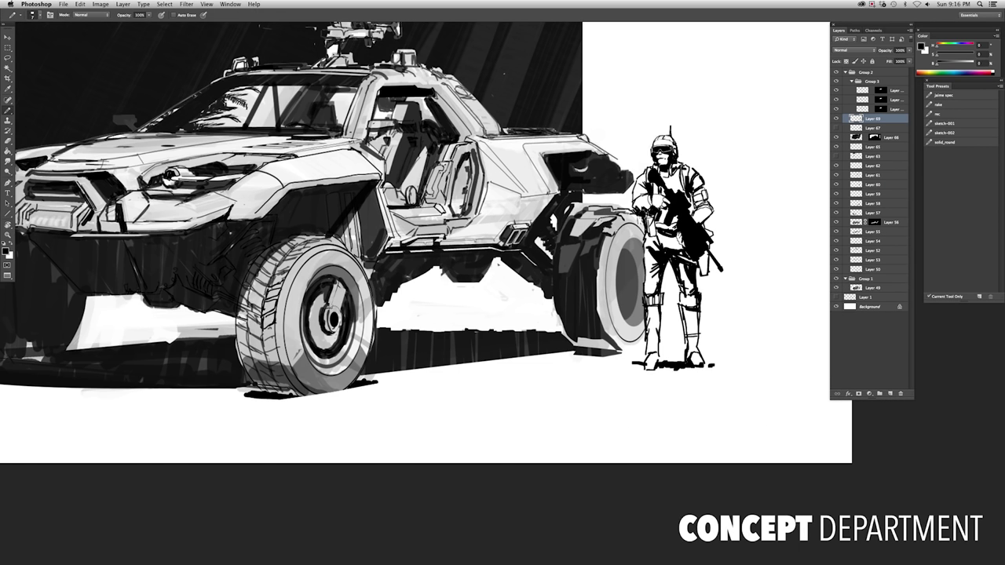
Add black folds, pouches and knee-pad details to the soldier's legs and thicken the ground shadow under his boots
{"action": "key", "text": "e"}
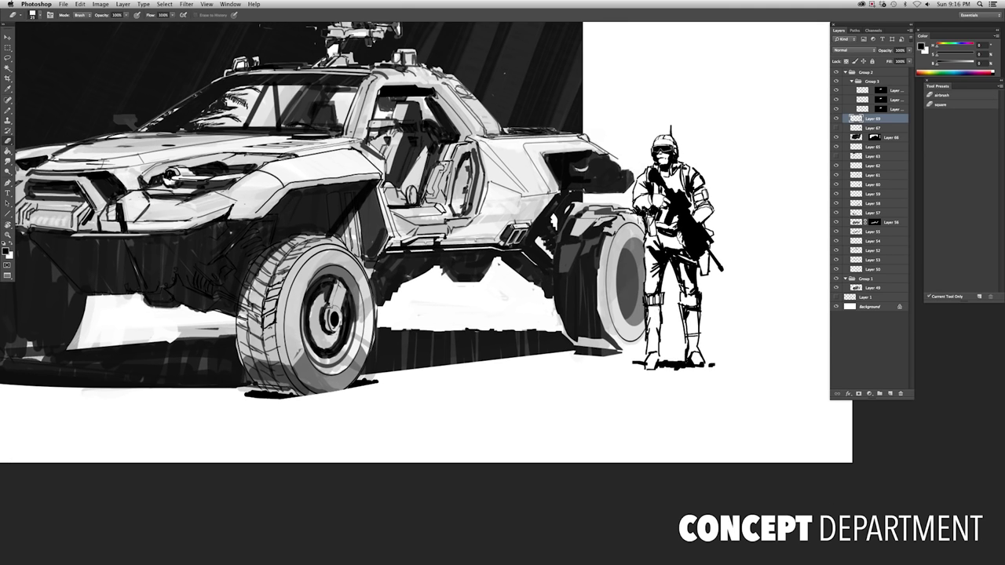
{"action": "key", "text": "b"}
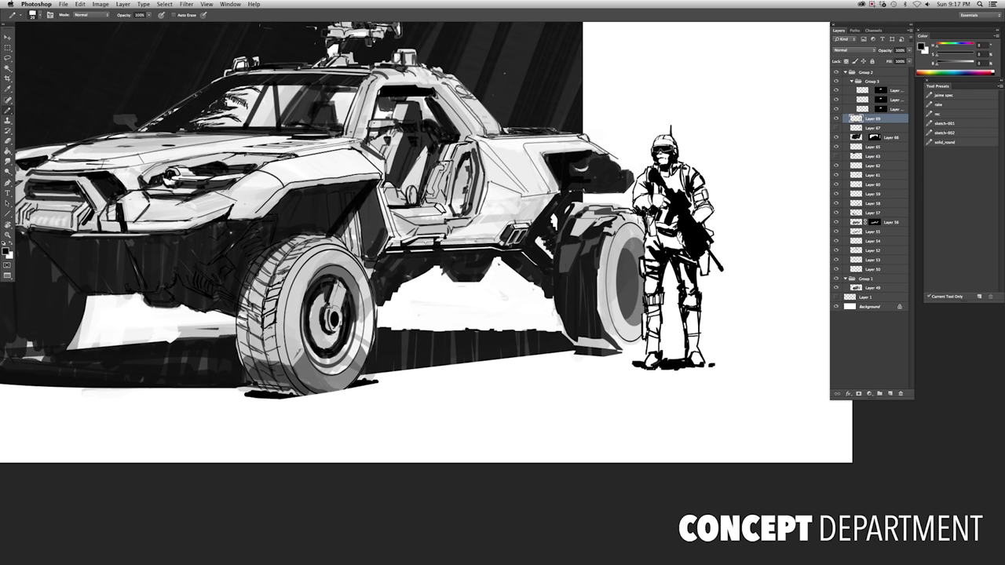
{"action": "key", "text": "x"}
{"action": "key", "text": "super+minus"}
{"action": "key", "text": "super+0"}
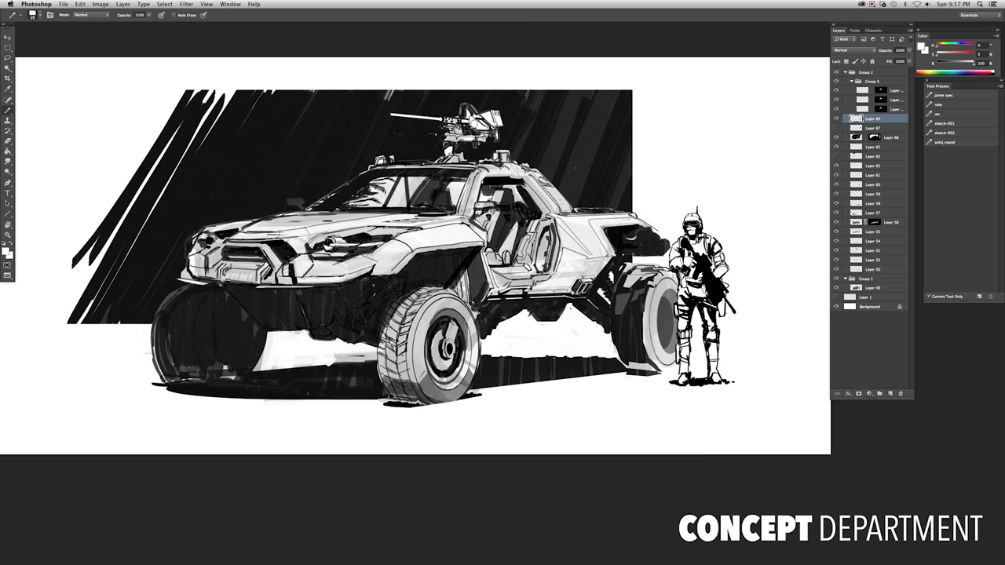
Lasso the soldier's head and flip it horizontally so he faces away from the vehicle
{"action": "key", "text": "super+t"}
{"action": "key", "text": "f"}
{"action": "key", "text": "f"}
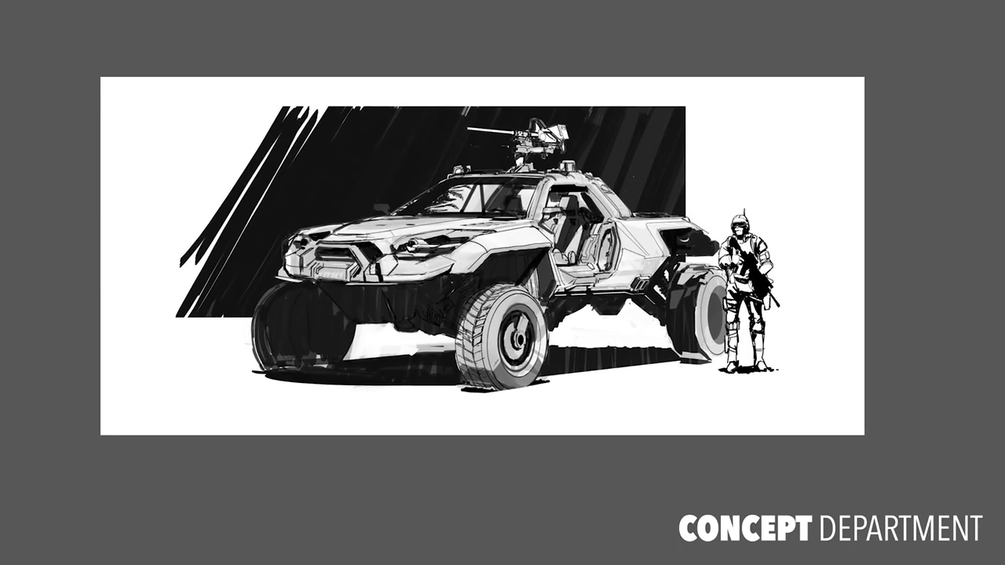
{"action": "key", "text": "f"}
{"action": "key", "text": "super+plus"}
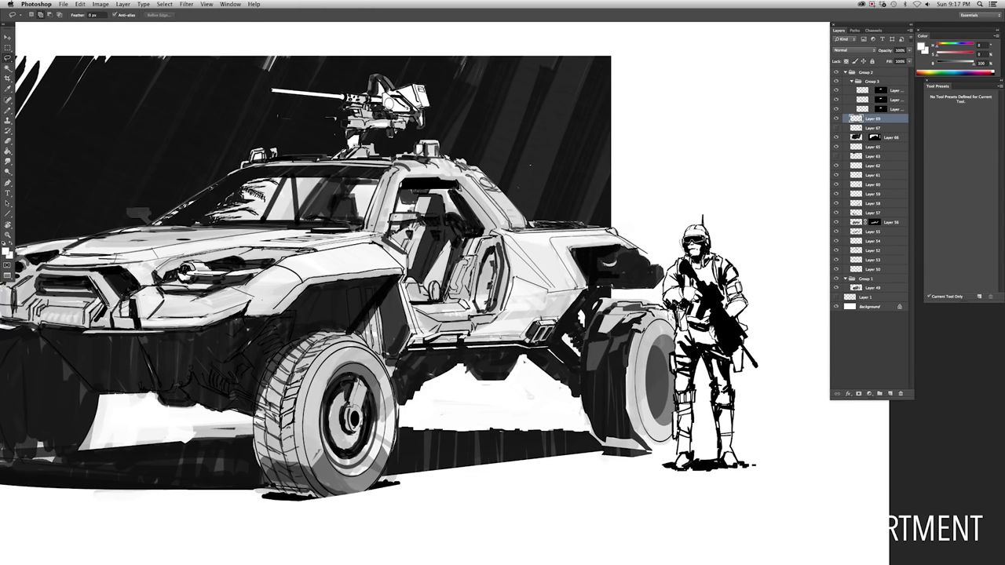
{"action": "right_click", "coordinate": [705, 244]}
{"action": "key", "text": "Return"}
{"action": "key", "text": "super+0"}
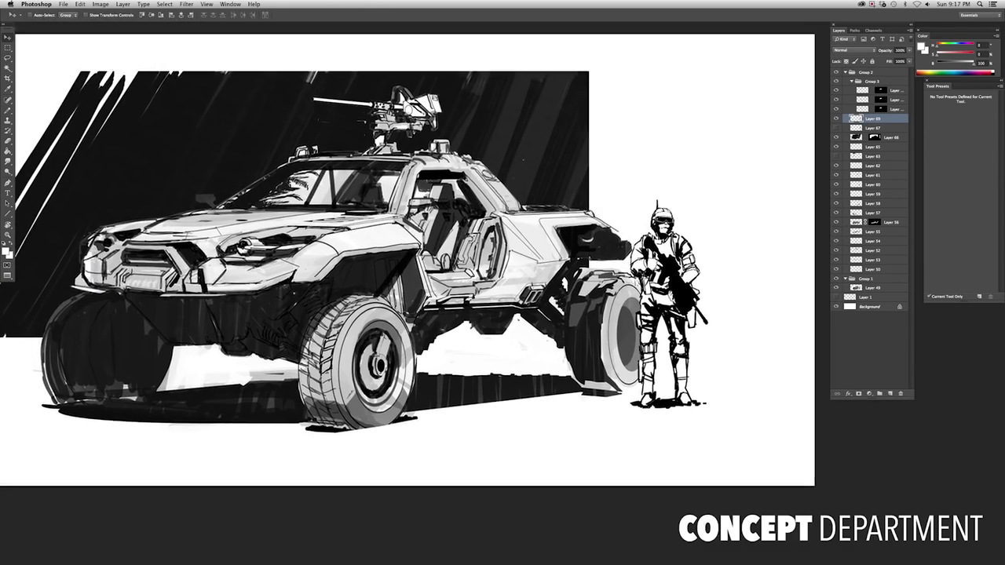
Touch up the soldier's line work around the flipped head and neck with black pencil strokes and the eraser
{"action": "key", "text": "super+plus"}
{"action": "key", "text": "super+plus"}
{"action": "key", "text": "b"}
{"action": "key", "text": "x"}
{"action": "key", "text": "super+minus"}
{"action": "key", "text": "super+minus"}
{"action": "key", "text": "super+minus"}
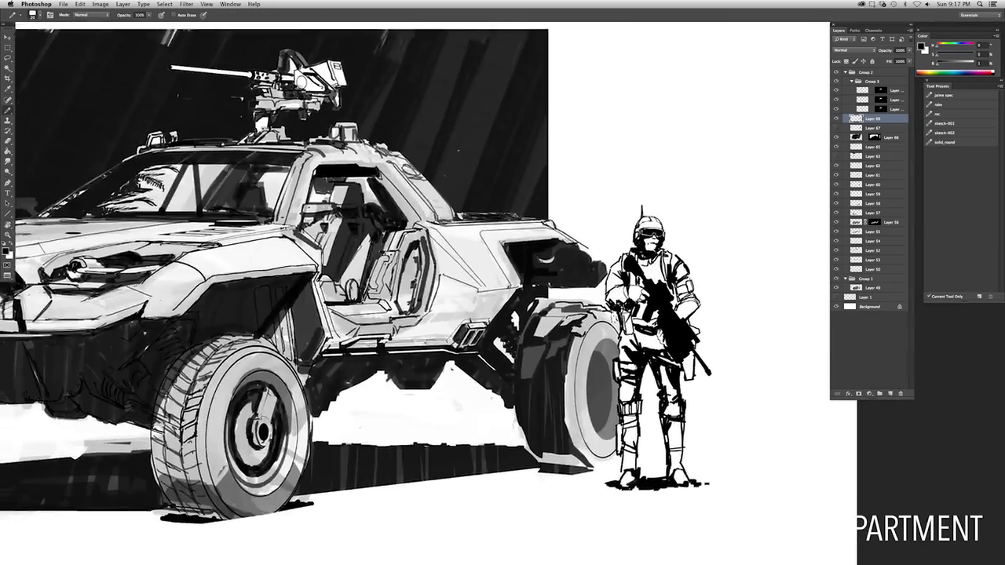
{"action": "key", "text": "super+plus"}
{"action": "key", "text": "super+plus"}
{"action": "key", "text": "super+plus"}
{"action": "key", "text": "e"}
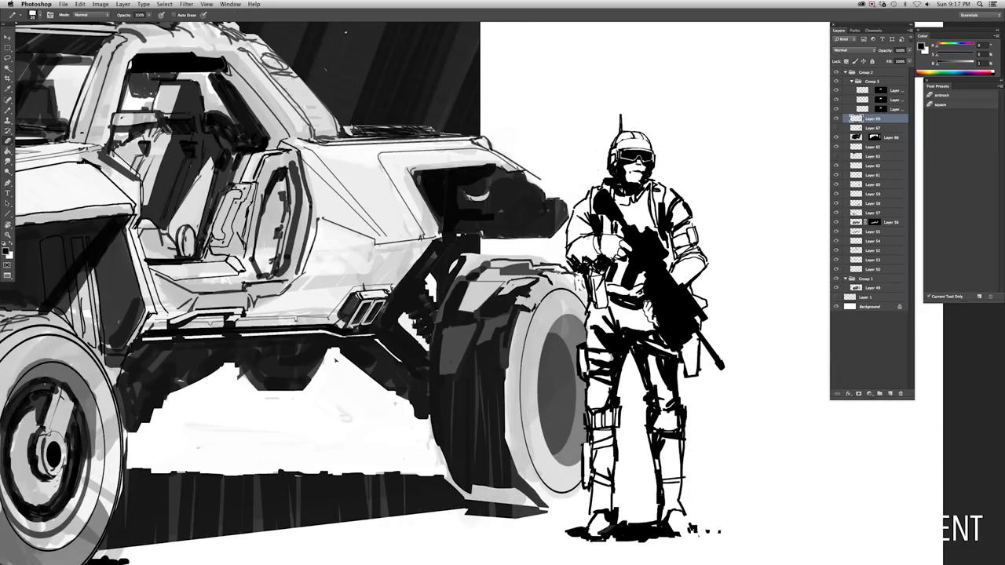
{"action": "key", "text": "super+0"}
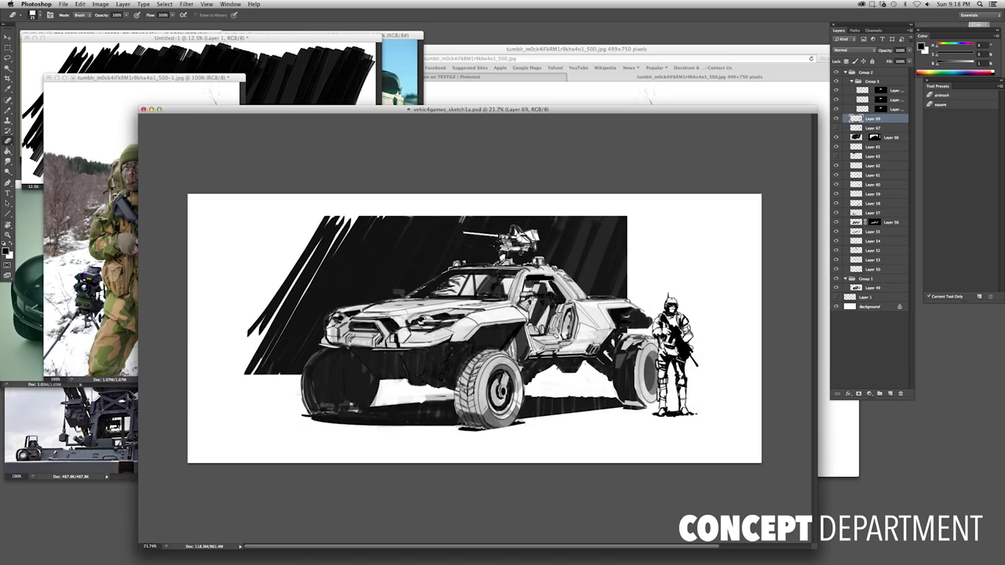
Close the soldier reference photo without saving and return the vehicle sketch to the full-screen workspace view
{"action": "key", "text": "super+w"}
{"action": "key", "text": "super+d"}
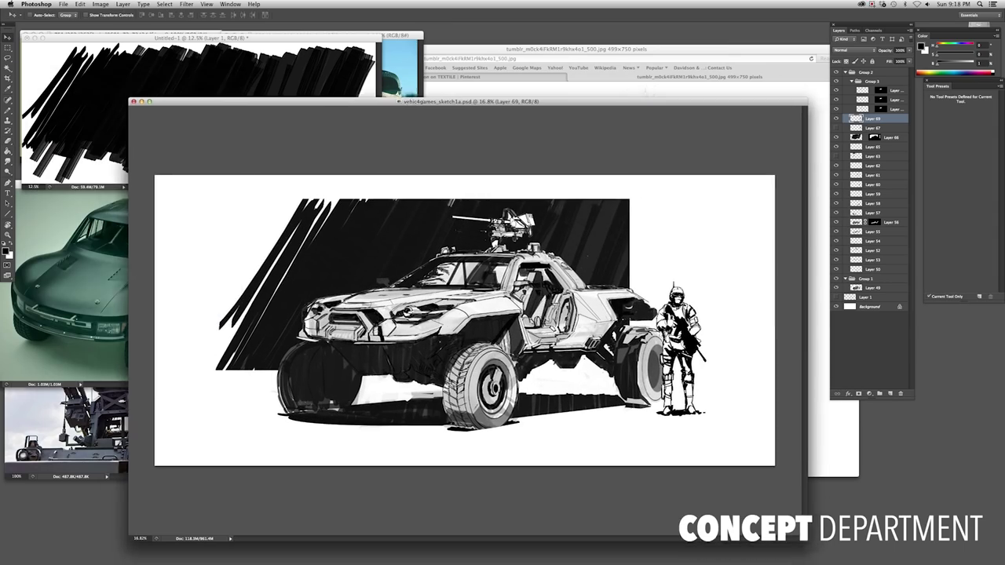
{"action": "key", "text": "super+plus"}
{"action": "key", "text": "f"}
{"action": "key", "text": "super+plus"}
{"action": "scroll", "coordinate": [424, 283], "scroll_direction": "left", "scroll_amount": 5}
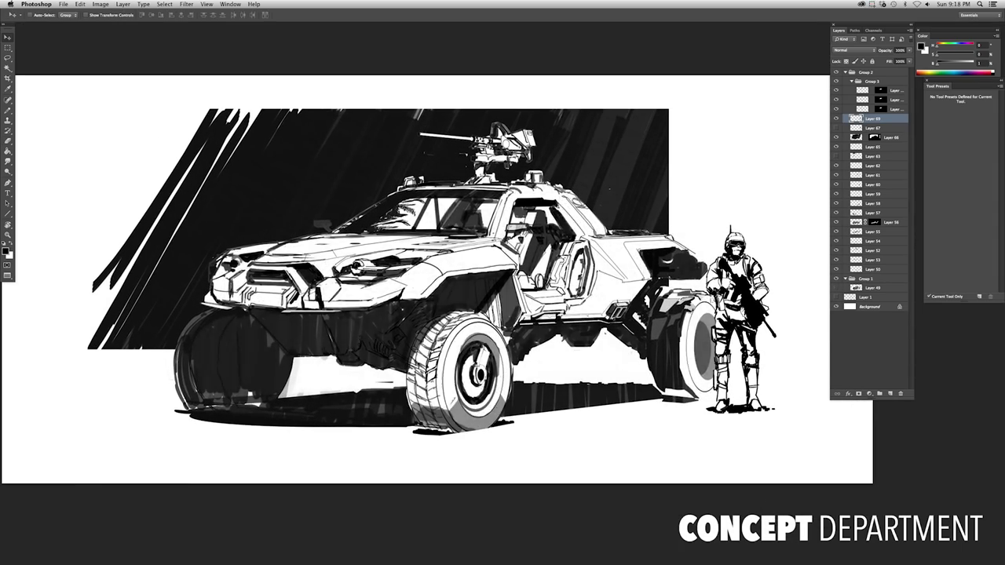
Lighten the vehicle's gray body shading on Layer 49 with a soft eraser at size 1200
{"action": "key", "text": "b"}
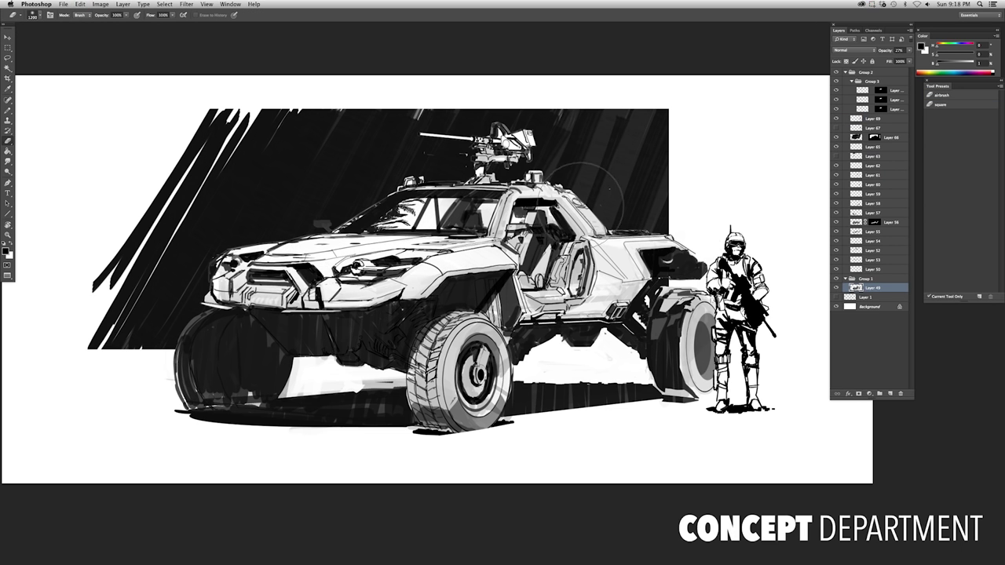
{"action": "scroll", "coordinate": [668, 259], "scroll_direction": "right", "scroll_amount": 2}
{"action": "scroll", "coordinate": [667, 259], "scroll_direction": "down", "scroll_amount": 1}
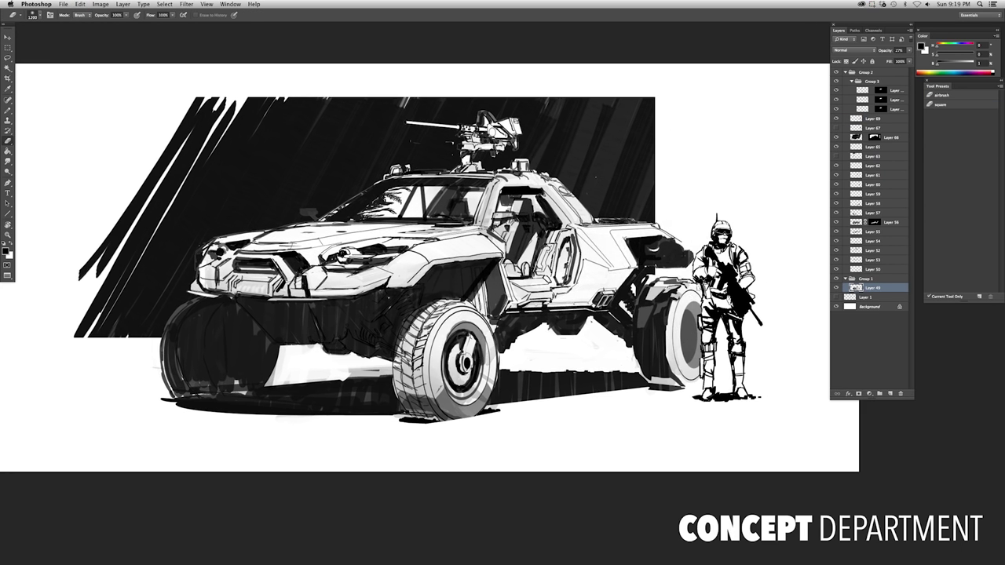
Flip the whole canvas horizontally to check the composition
{"action": "scroll", "coordinate": [710, 242], "scroll_direction": "down", "scroll_amount": 4}
{"action": "scroll", "coordinate": [711, 241], "scroll_direction": "up", "scroll_amount": 3}
{"action": "key", "text": "v"}
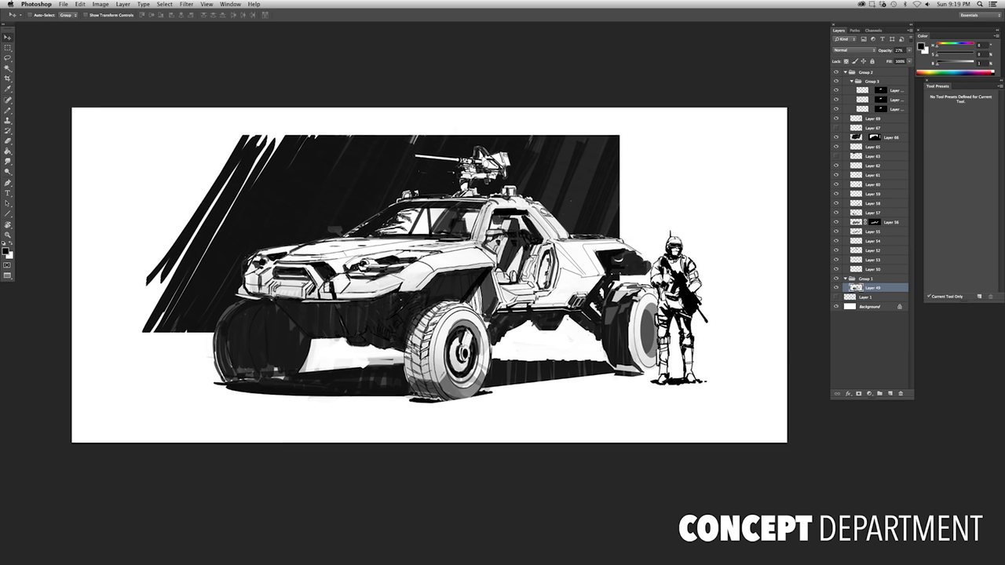
{"action": "scroll", "coordinate": [252, 312], "scroll_direction": "up", "scroll_amount": 1}
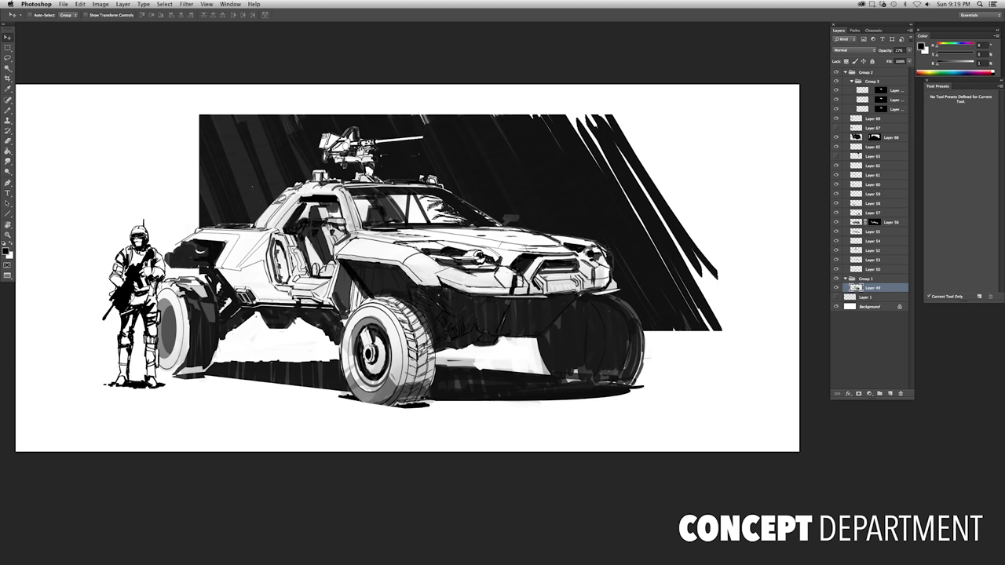
Delete the hidden Layer 67 from between the soldier and the backdrop layers
{"action": "left_click", "coordinate": [893, 138]}
{"action": "left_click", "coordinate": [871, 118], "text": "shift"}
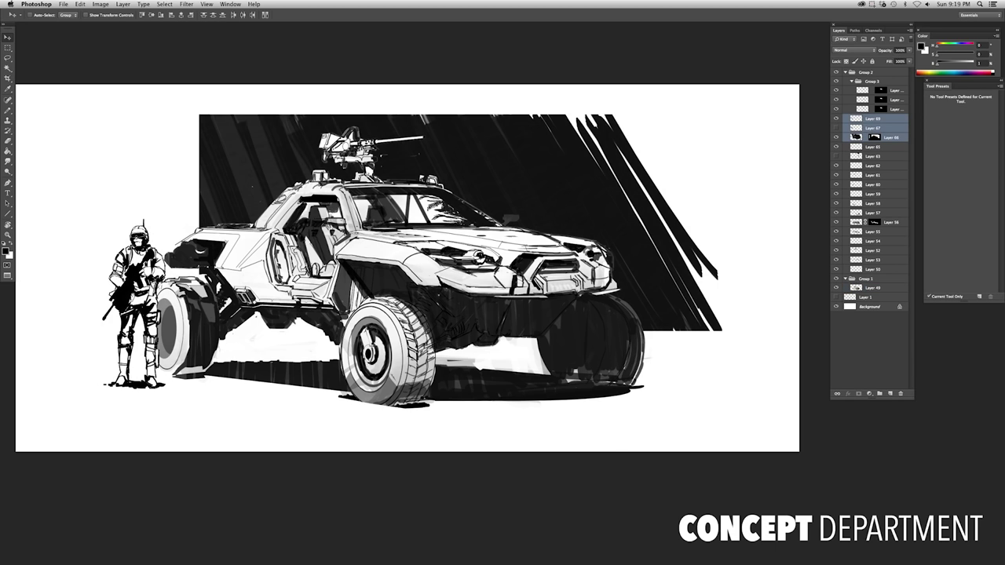
{"action": "left_click", "coordinate": [876, 129]}
{"action": "left_click", "coordinate": [901, 394]}
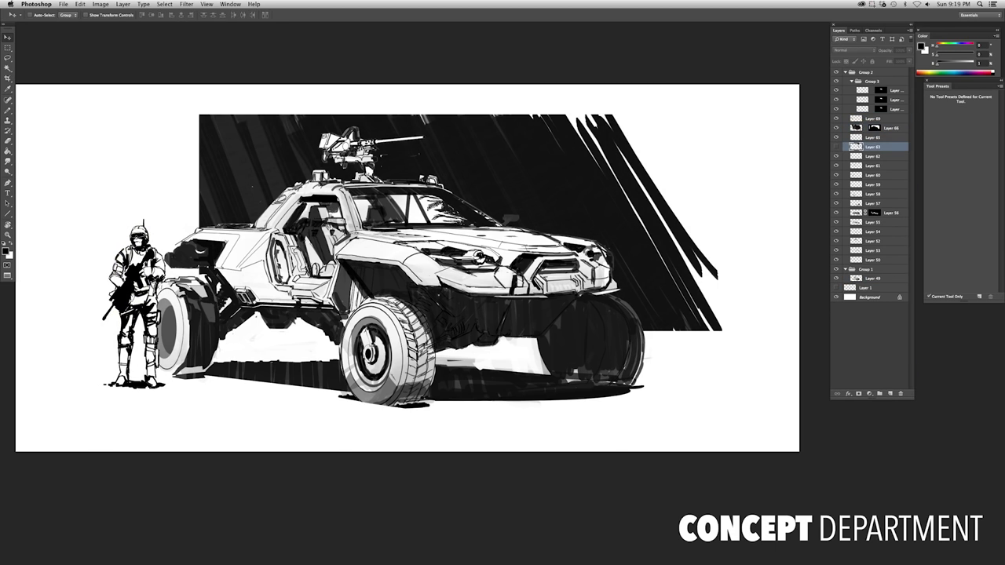
{"action": "left_click", "coordinate": [872, 157]}
{"action": "scroll", "coordinate": [581, 263], "scroll_direction": "up", "scroll_amount": 2}
{"action": "key", "text": "b"}
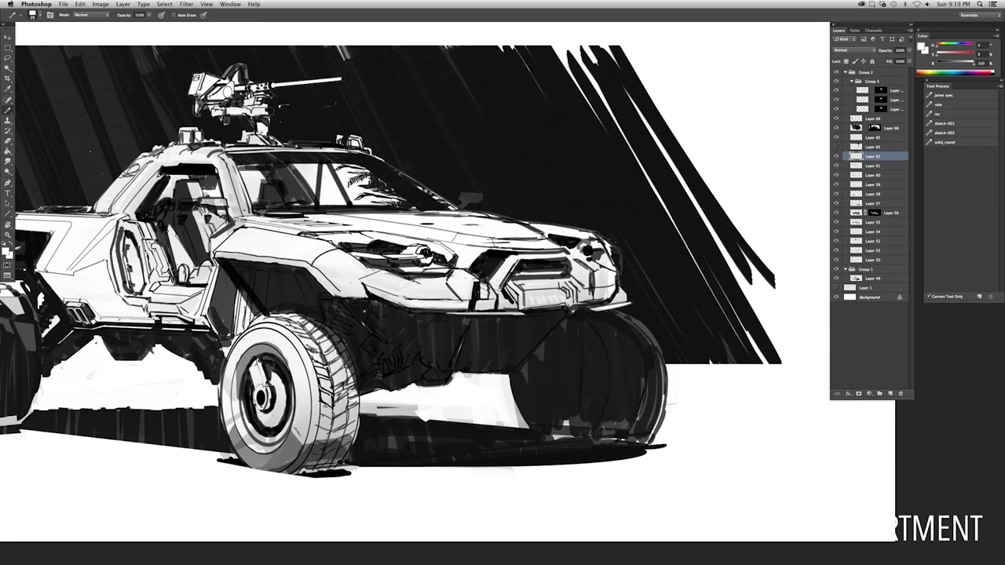
{"action": "left_click", "coordinate": [872, 128]}
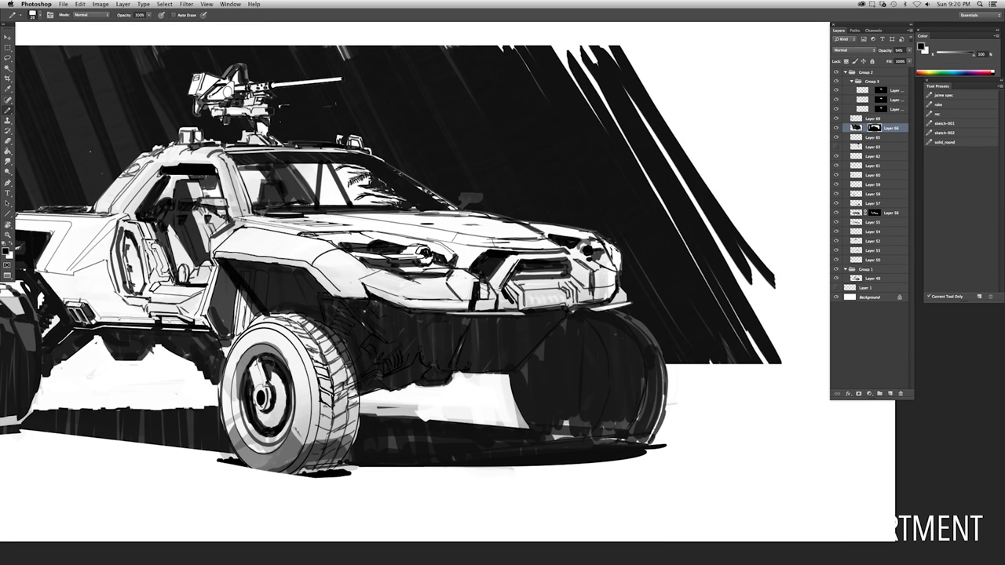
{"action": "scroll", "coordinate": [528, 292], "scroll_direction": "down", "scroll_amount": 3}
{"action": "key", "text": "f"}
{"action": "key", "text": "f"}
Move the soldier on Layer 69 from beside the rear wheel to the empty area in front of the vehicle
{"action": "left_click", "coordinate": [872, 119]}
{"action": "key", "text": "w"}
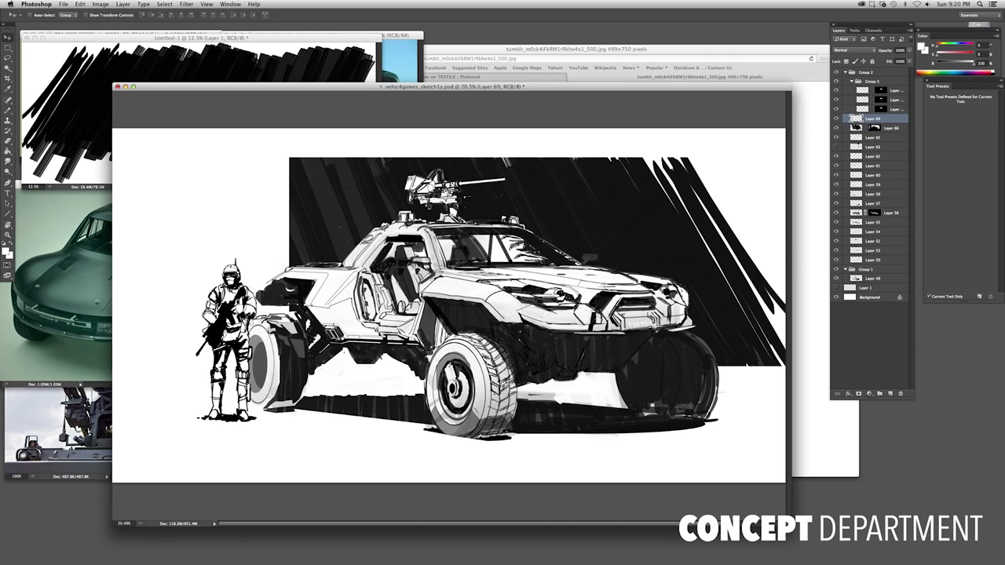
{"action": "mouse_move", "coordinate": [228, 338]}
{"action": "left_mouse_down"}
{"action": "mouse_move", "coordinate": [172, 339]}
{"action": "mouse_move", "coordinate": [730, 338]}
{"action": "mouse_move", "coordinate": [673, 338]}
{"action": "mouse_move", "coordinate": [651, 318]}
{"action": "mouse_move", "coordinate": [745, 308]}
{"action": "left_mouse_up"}
{"action": "key", "text": "f"}
Add a new layer beneath the soldier's line art and fill the soldier's silhouette with white
{"action": "key", "text": "super+shift+alt+n"}
{"action": "scroll", "coordinate": [744, 308], "scroll_direction": "up", "scroll_amount": 5}
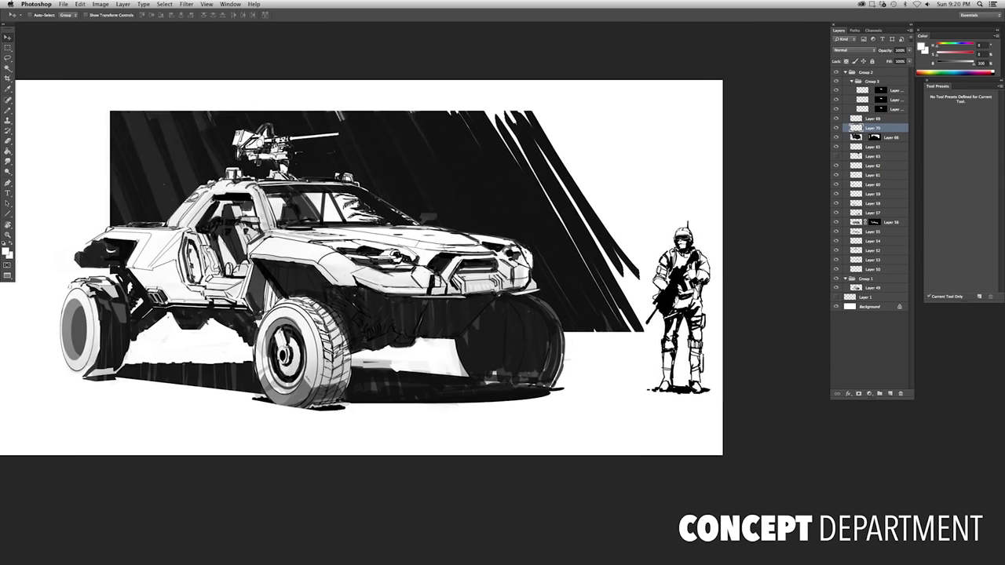
{"action": "key", "text": "l"}
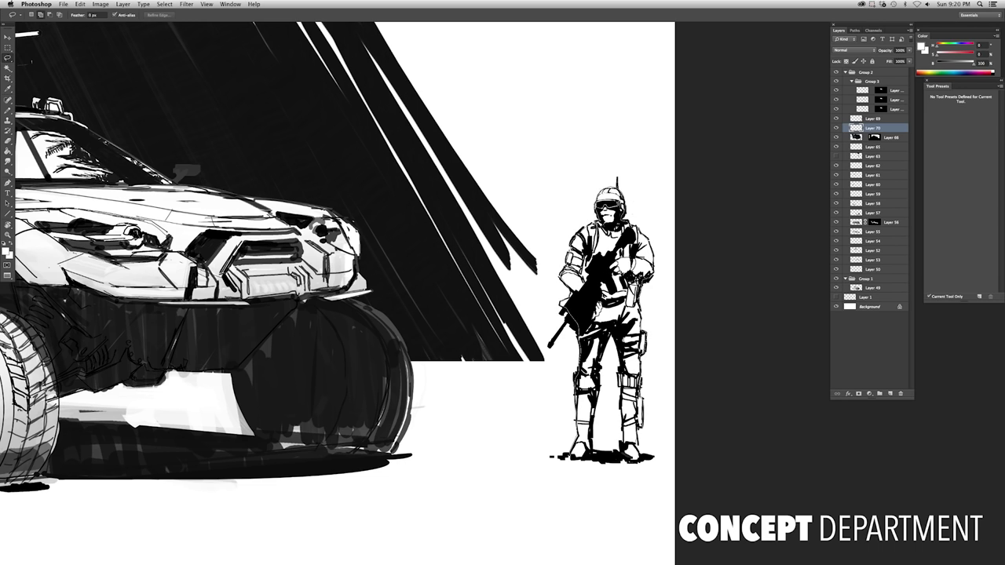
{"action": "key", "text": "v"}
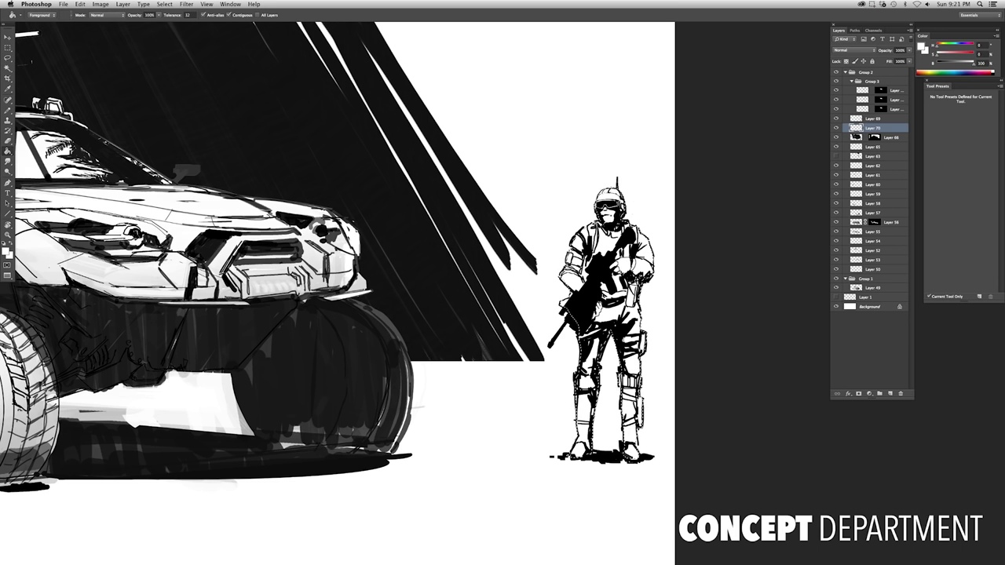
Flip both soldier layers, 69 and 70, horizontally and place the soldier beside the vehicle's rear wheel
{"action": "key", "text": "shift+alt+bracketright"}
{"action": "key", "text": "super+0"}
{"action": "key", "text": "super+t"}
{"action": "right_click", "coordinate": [622, 281]}
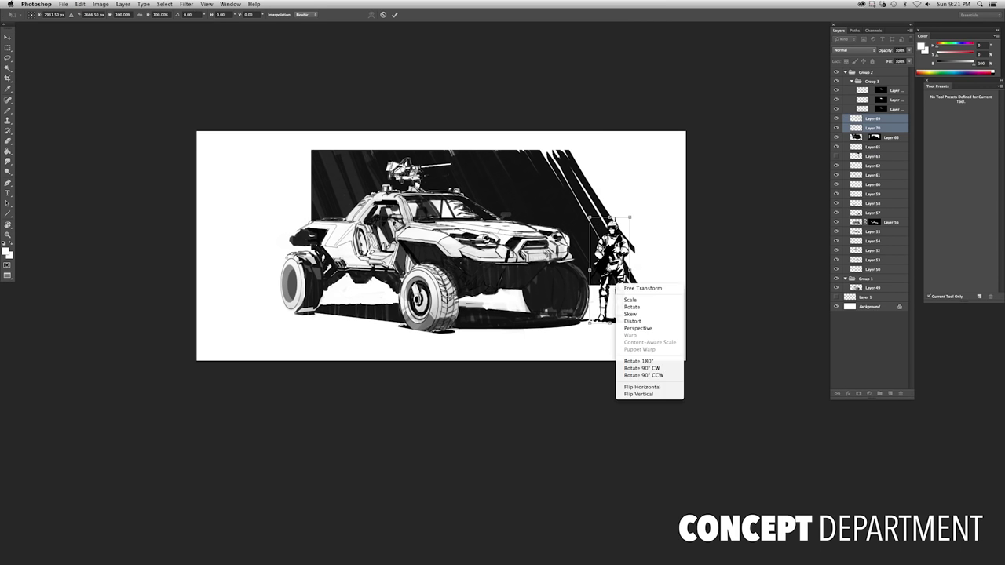
{"action": "left_click", "coordinate": [639, 386]}
{"action": "left_click_drag", "start_coordinate": [621, 275], "coordinate": [242, 291]}
{"action": "key", "text": "Return"}
Try a crop that trims both sides of the canvas and extends it slightly at the top
{"action": "key", "text": "f"}
{"action": "key", "text": "f"}
{"action": "key", "text": "f"}
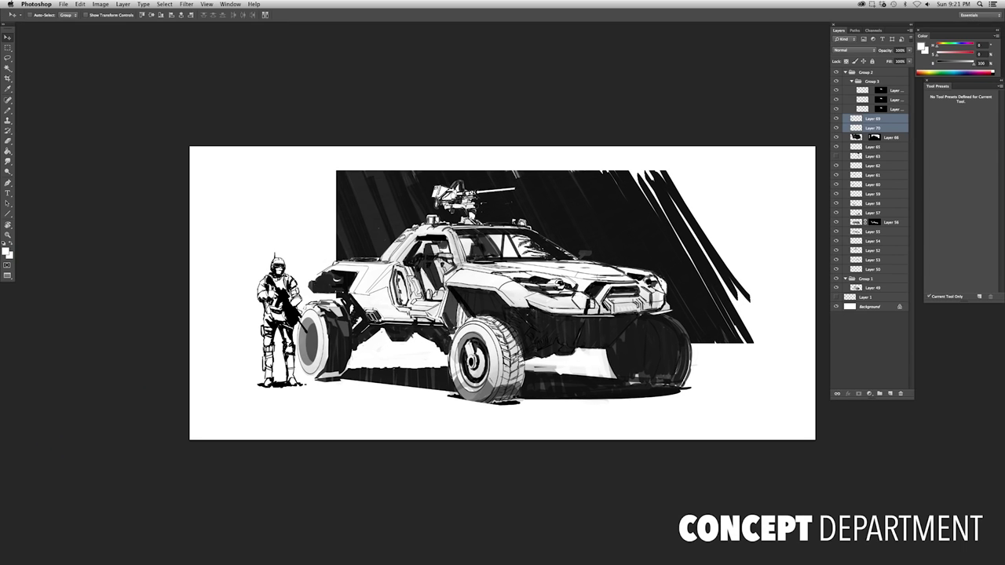
{"action": "key", "text": "f"}
{"action": "scroll", "coordinate": [503, 283], "scroll_direction": "up", "scroll_amount": 2}
{"action": "scroll", "coordinate": [503, 283], "scroll_direction": "down", "scroll_amount": 3}
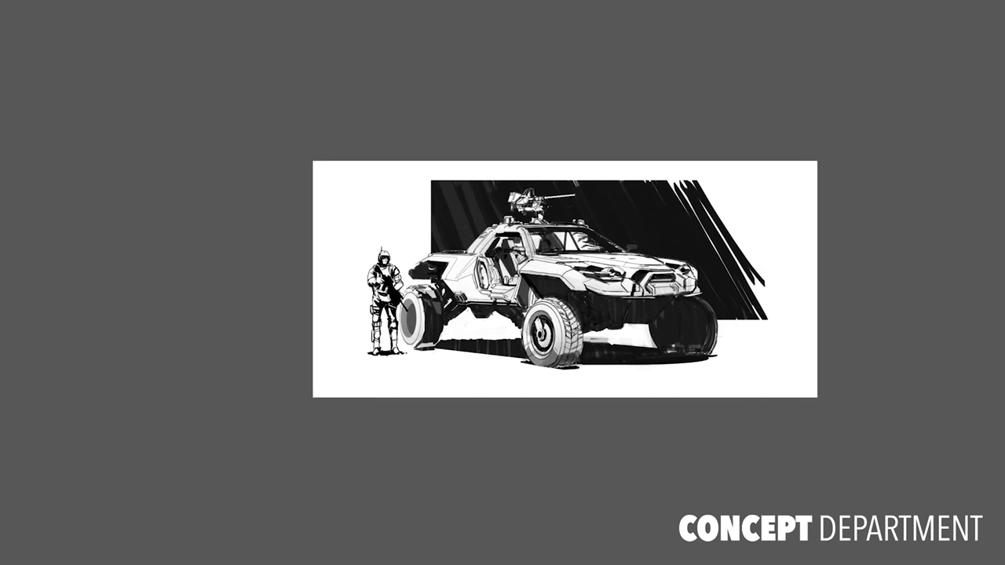
{"action": "scroll", "coordinate": [503, 282], "scroll_direction": "up", "scroll_amount": 1}
{"action": "key", "text": "c"}
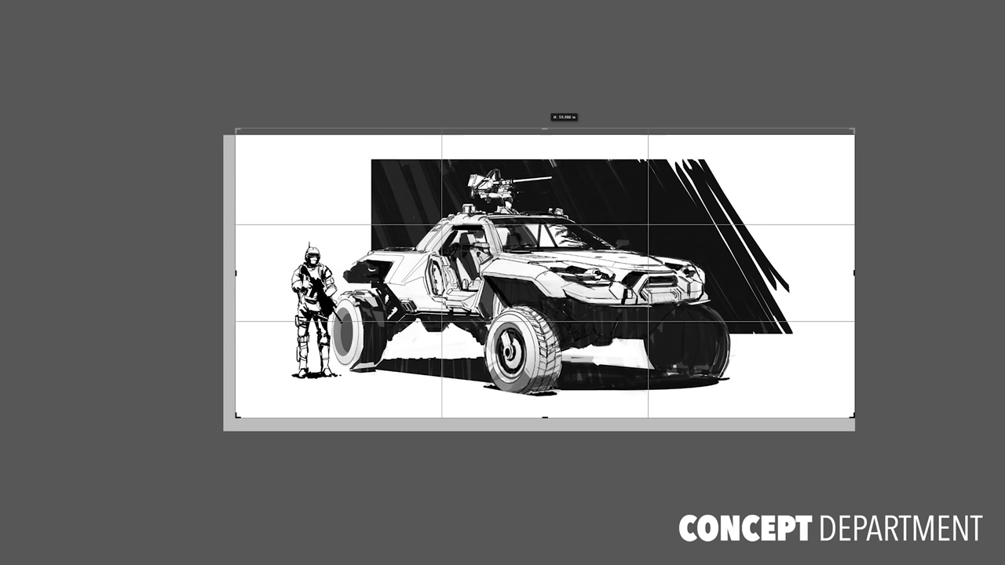
{"action": "left_click_drag", "start_coordinate": [545, 129], "coordinate": [545, 127]}
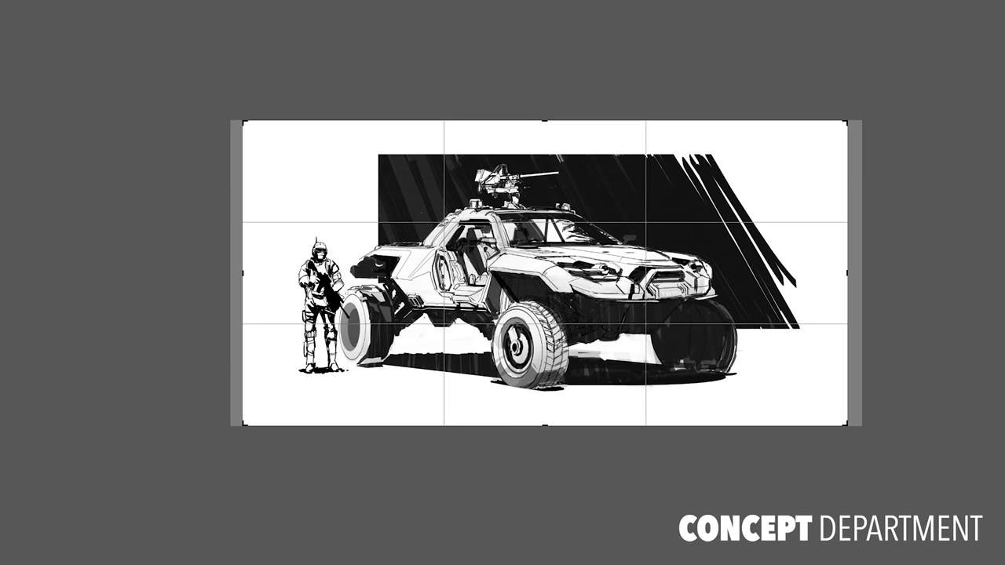
{"action": "key", "text": "Return"}
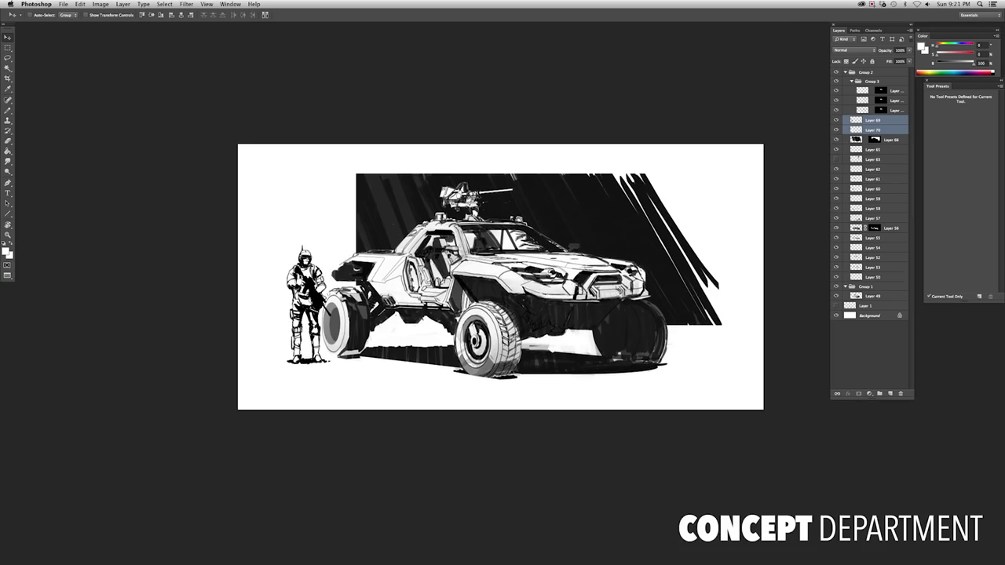
Make the palm tree on Layer 63 visible and display the document's edit history
{"action": "scroll", "coordinate": [457, 276], "scroll_direction": "up", "scroll_amount": 3}
{"action": "left_click_drag", "start_coordinate": [796, 276], "coordinate": [770, 282]}
{"action": "key", "text": "ctrl+z"}
{"action": "left_click", "coordinate": [231, 4]}
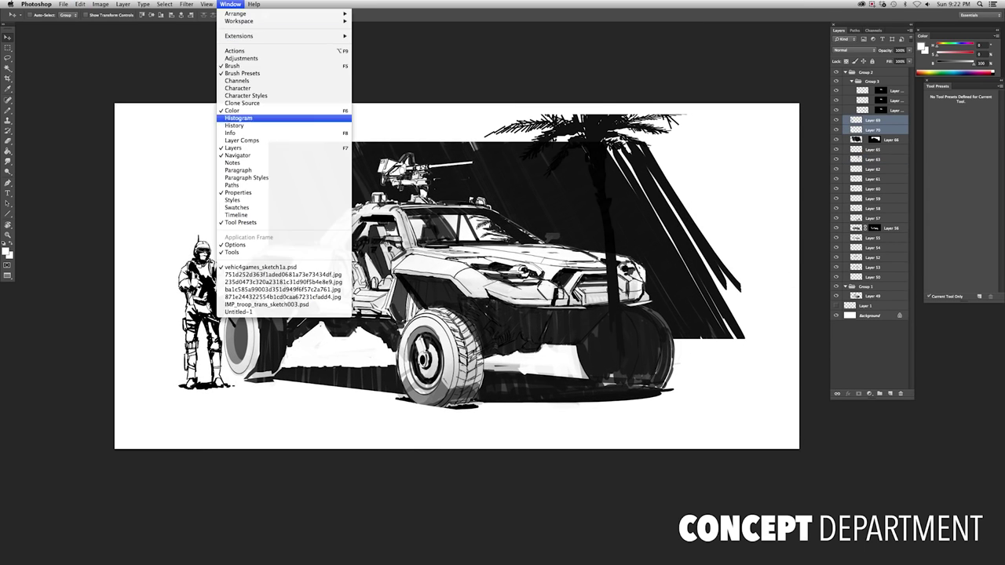
{"action": "left_click", "coordinate": [244, 123]}
{"action": "left_click", "coordinate": [766, 80]}
Revert the earlier side crop and extend the canvas slightly at the top with the Crop tool
{"action": "key", "text": "ctrl+shift+z"}
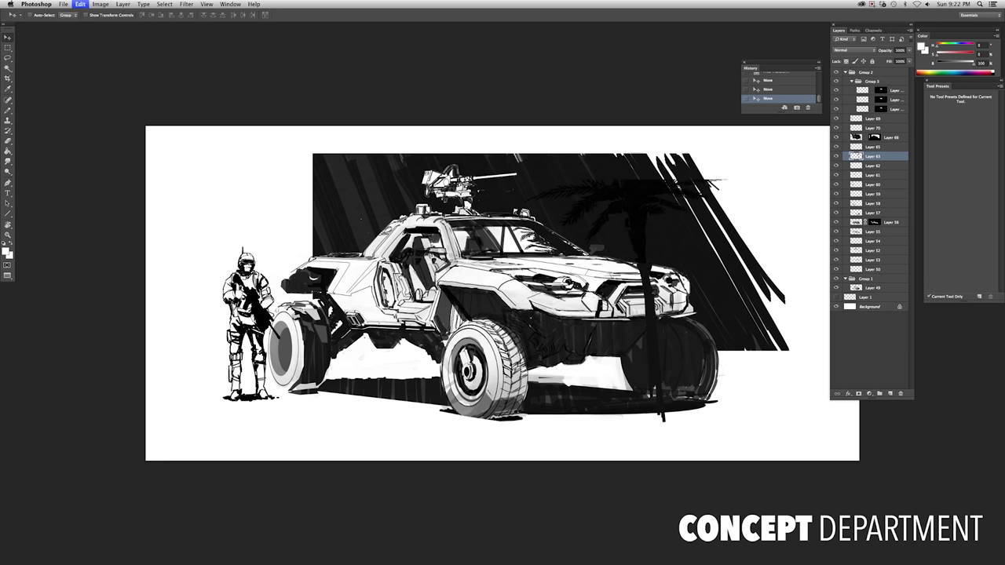
{"action": "key", "text": "c"}
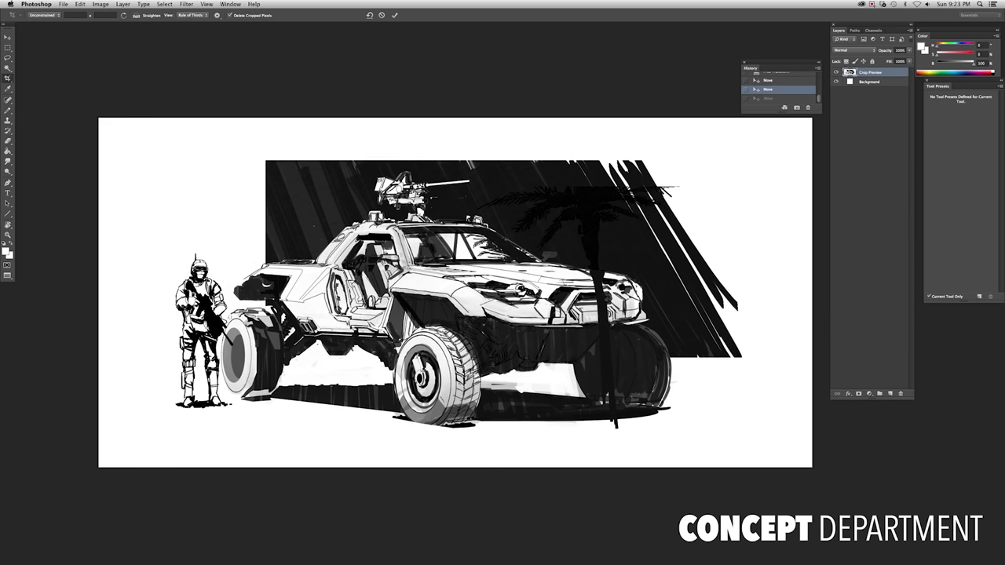
{"action": "key", "text": "Return"}
Move the palm tree on Layer 63 to the backdrop's ragged edge and make it narrower
{"action": "left_click_drag", "start_coordinate": [763, 218], "coordinate": [785, 210]}
{"action": "key", "text": "ctrl+t"}
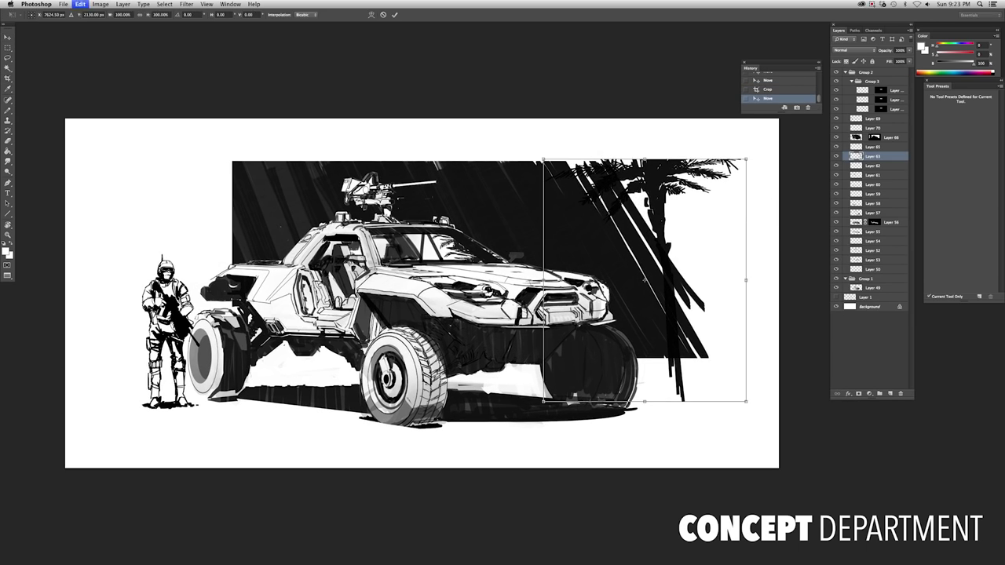
{"action": "left_click_drag", "start_coordinate": [543, 279], "coordinate": [572, 280]}
{"action": "key", "text": "Return"}
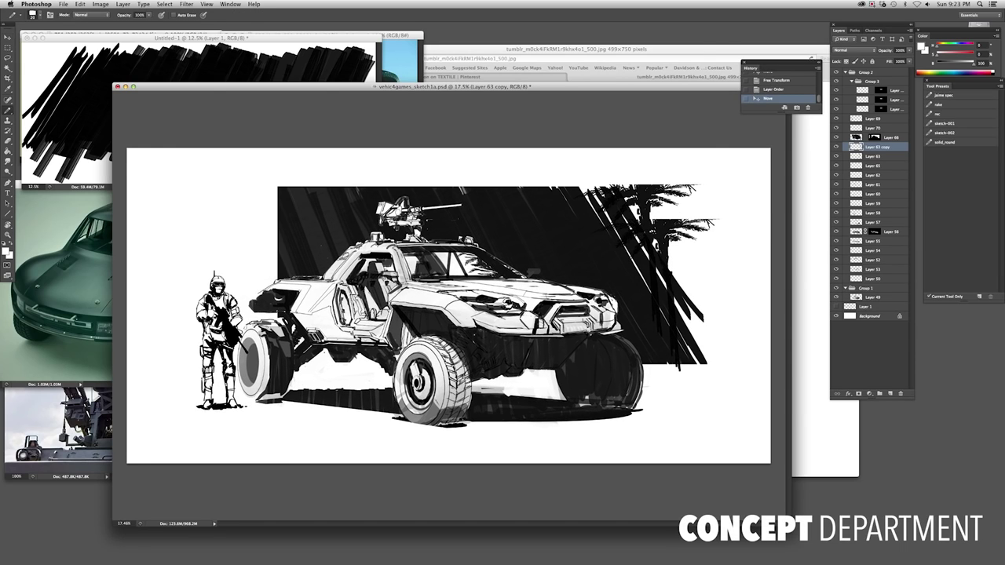
Flip the duplicated palm tree on Layer 63 copy horizontally and place it lower beside the first palm
{"action": "left_click_drag", "start_coordinate": [675, 236], "coordinate": [691, 226]}
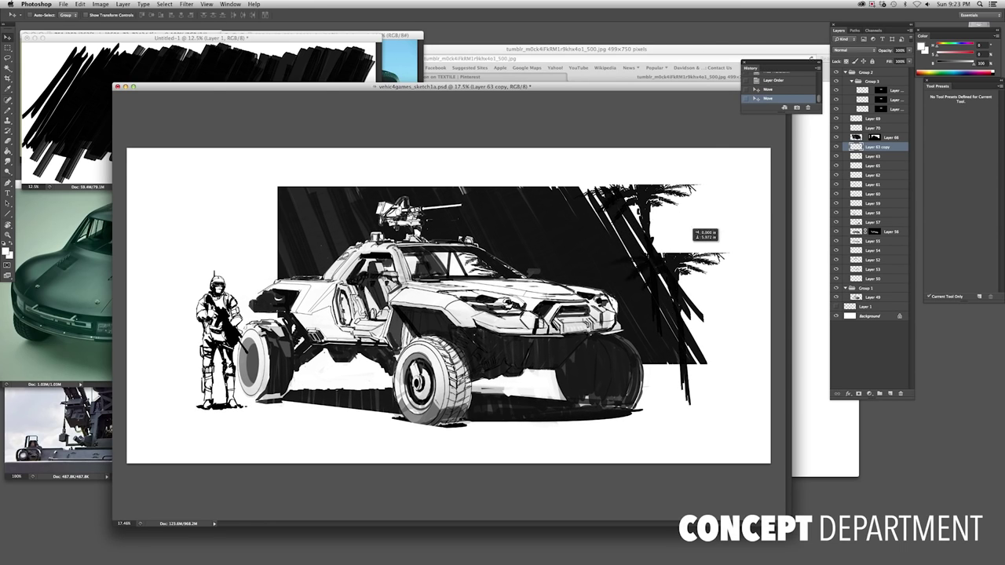
{"action": "key", "text": "ctrl+t"}
{"action": "right_click", "coordinate": [595, 260]}
{"action": "left_click", "coordinate": [629, 364]}
{"action": "mouse_move", "coordinate": [656, 279]}
{"action": "left_mouse_down"}
{"action": "mouse_move", "coordinate": [646, 265]}
{"action": "mouse_move", "coordinate": [664, 263]}
{"action": "left_mouse_up"}
{"action": "key", "text": "Return"}
{"action": "key", "text": "ctrl+d"}
{"action": "key", "text": "b"}
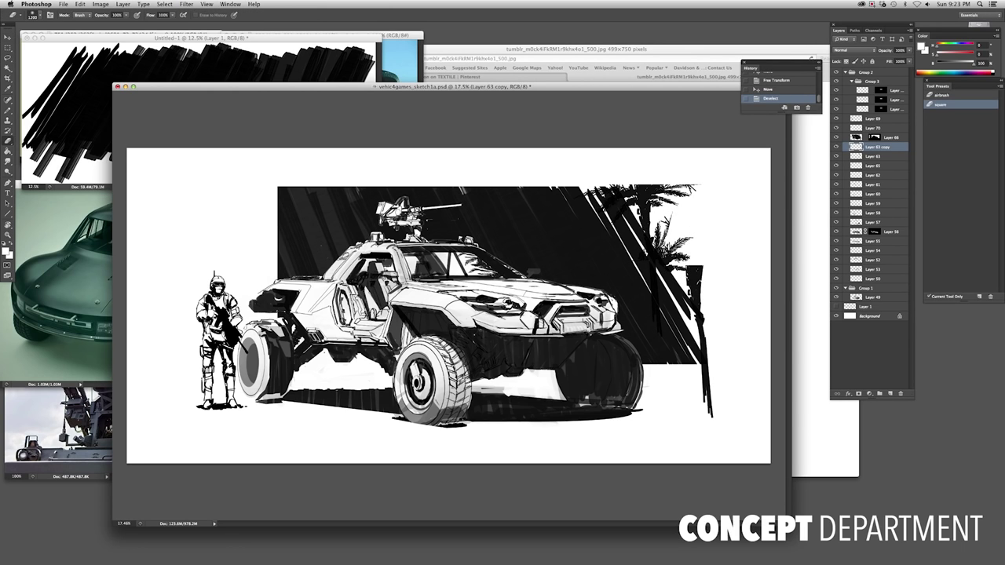
Undo the relocation of the duplicated palm's trunk and touch the palm up with black pencil strokes
{"action": "key", "text": "ctrl+alt+z"}
{"action": "key", "text": "ctrl+alt+z"}
{"action": "key", "text": "ctrl+alt+z"}
{"action": "key", "text": "ctrl+alt+z"}
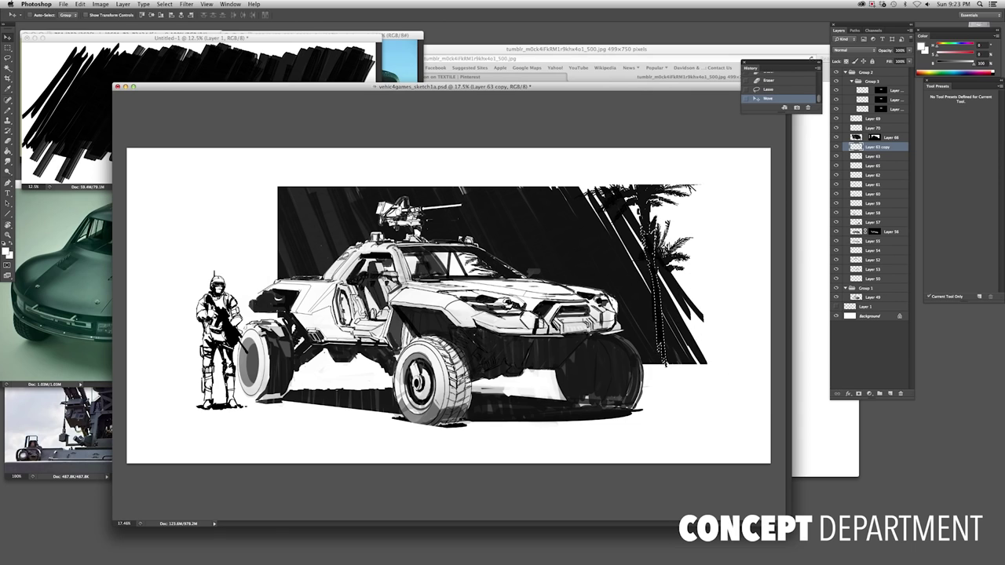
{"action": "key", "text": "ctrl+shift+z"}
Merge the palm copy into Layer 63 and fill the palms' shape with black on the mask of backdrop Layer 66
{"action": "key", "text": "f"}
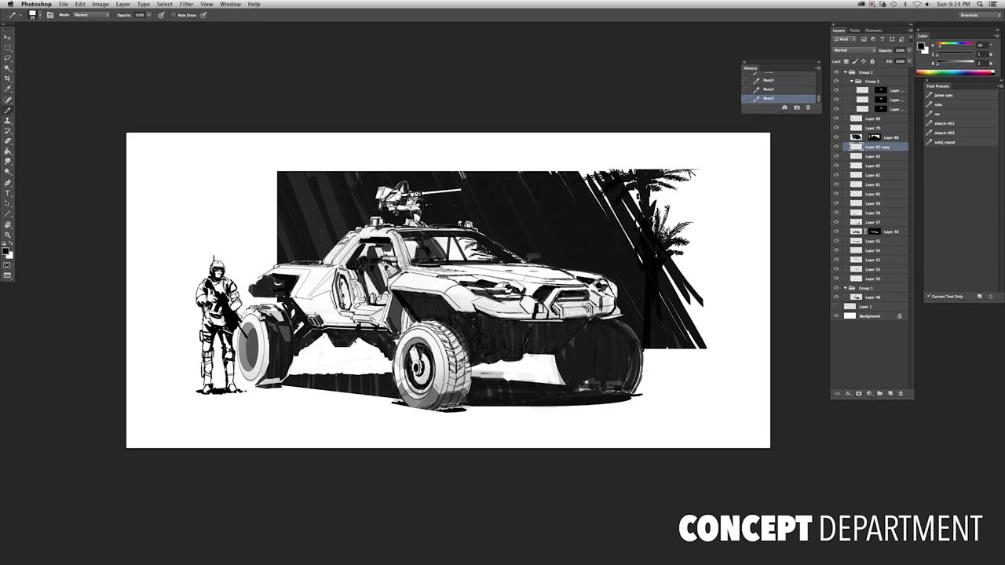
{"action": "key", "text": "f"}
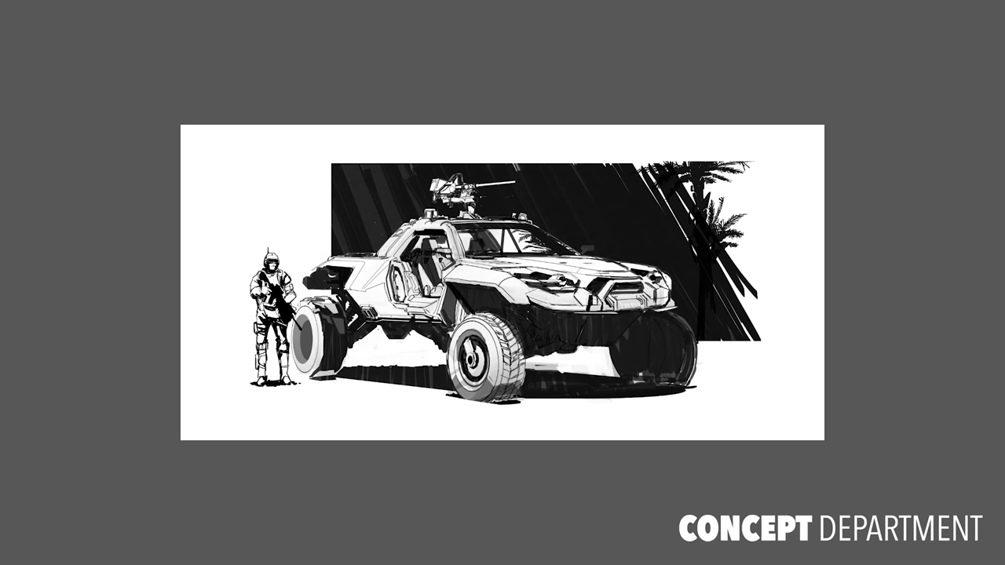
{"action": "key", "text": "ctrl+plus"}
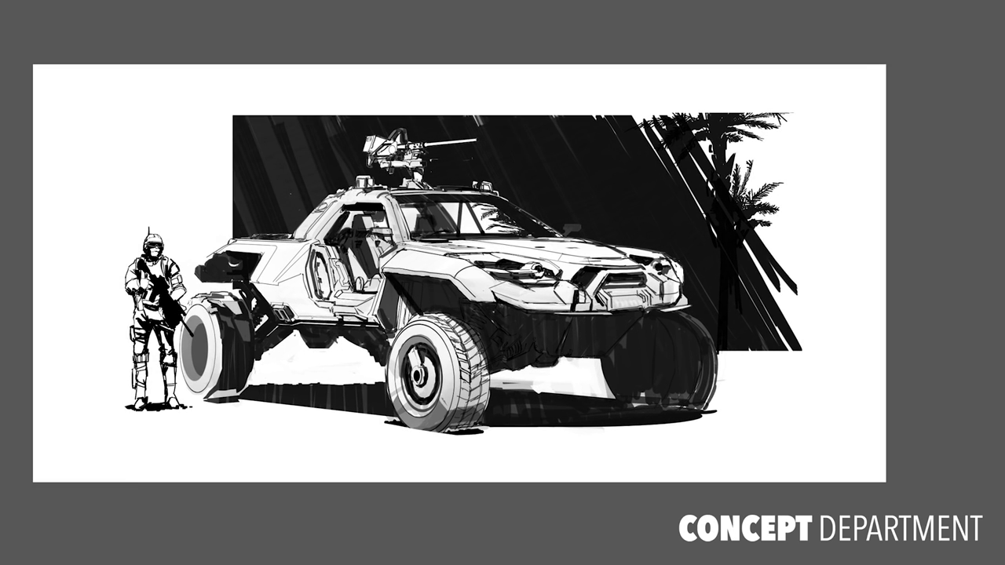
{"action": "key", "text": "f"}
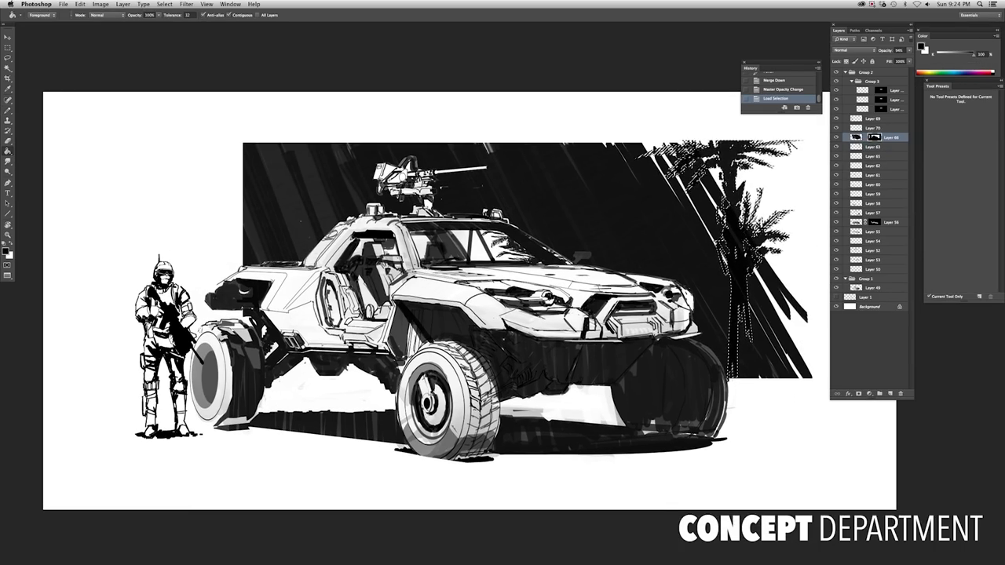
{"action": "left_click", "coordinate": [754, 235]}
{"action": "key", "text": "ctrl+d"}
{"action": "scroll", "coordinate": [781, 303], "scroll_direction": "up", "scroll_amount": 6}
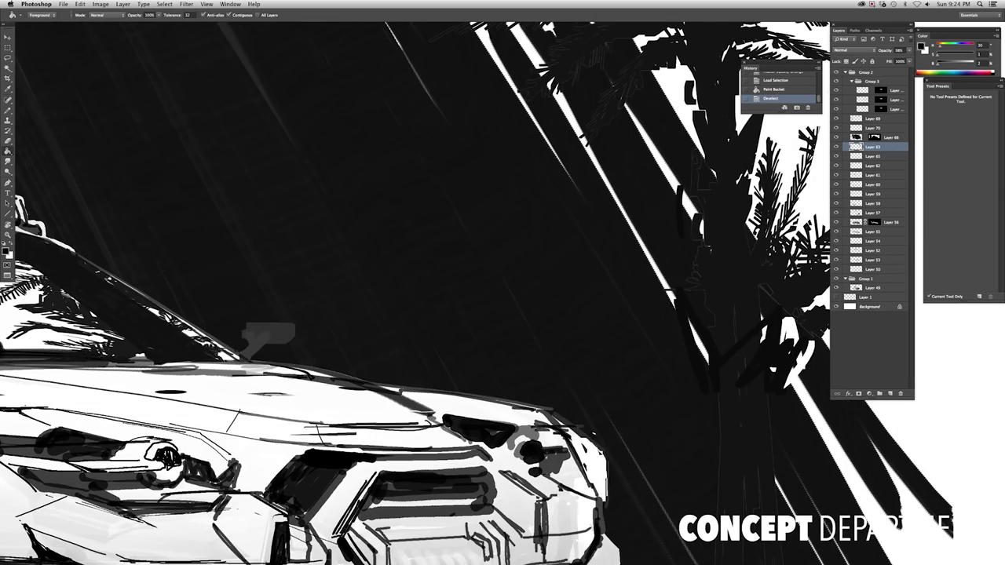
Darken the palms on Layer 63 using Curves with input 248 and output 179, and set the layer opacity to 92%
{"action": "key", "text": "ctrl+m"}
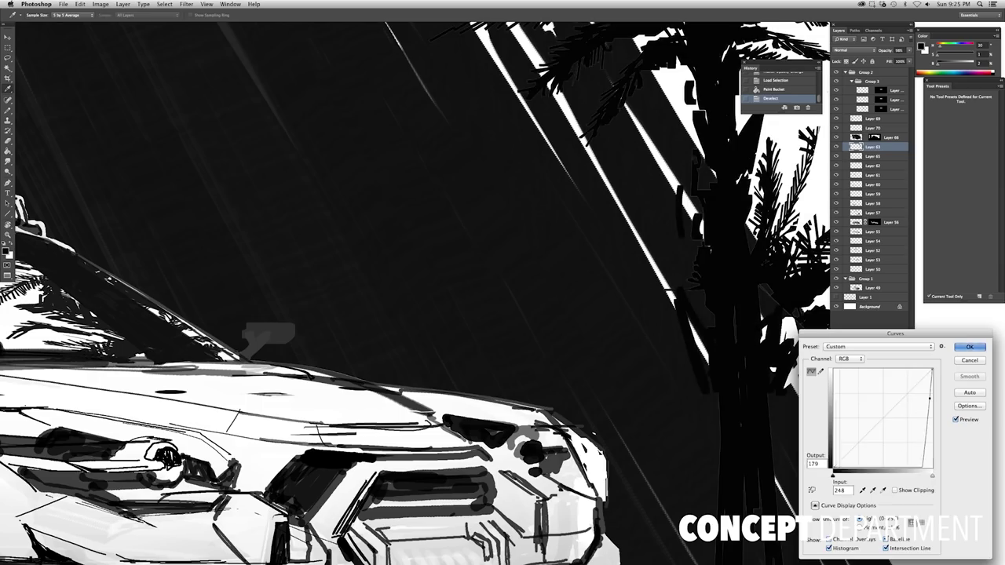
{"action": "key", "text": "Return"}
{"action": "key", "text": "8"}
{"action": "key", "text": "2"}
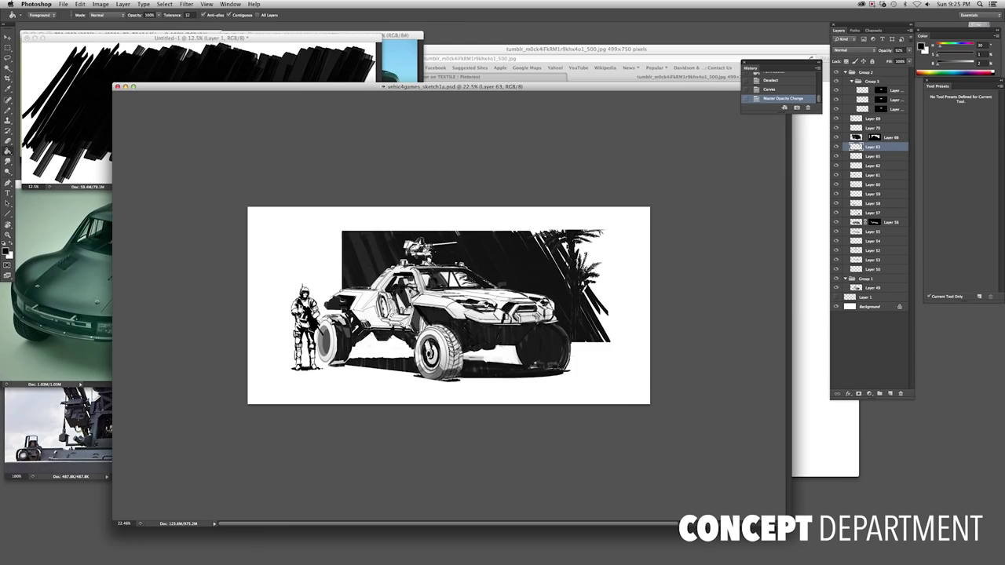
{"action": "key", "text": "super+equal"}
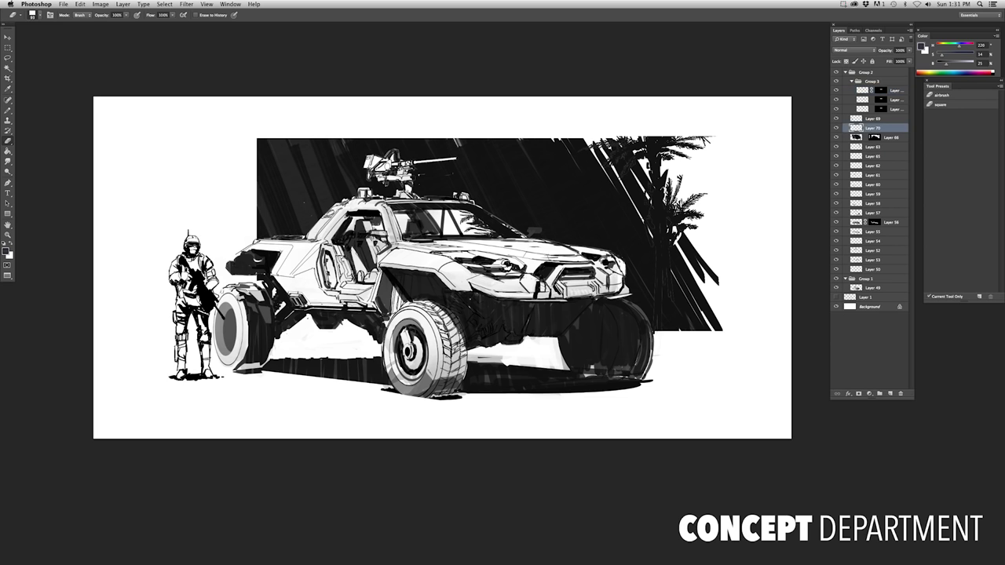
Add a new layer at the top of Group 3 and mask it to a Magic Wand selection of the windshield
{"action": "left_click", "coordinate": [878, 91]}
{"action": "key", "text": "super+j"}
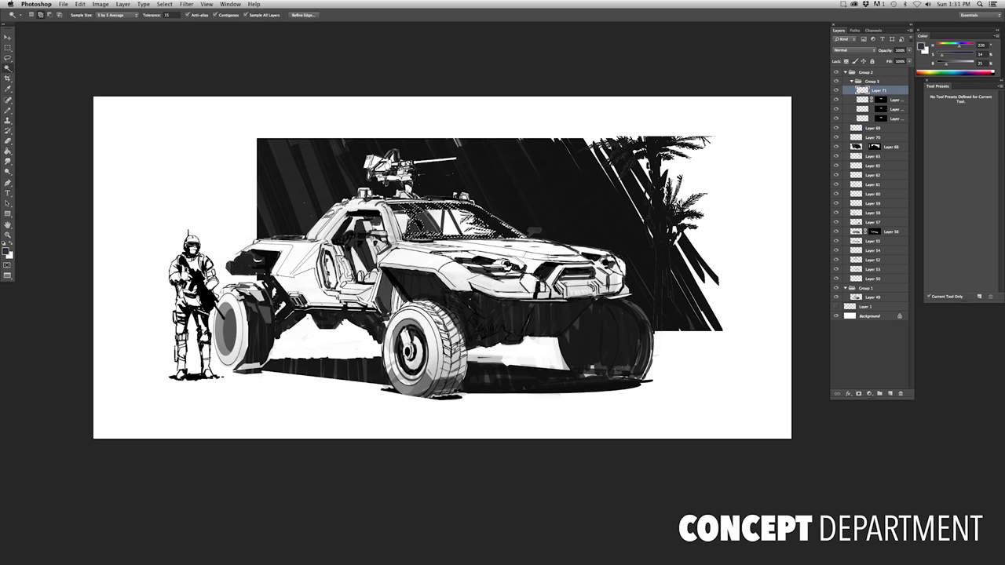
{"action": "key", "text": "w"}
{"action": "key", "text": "super+equal"}
{"action": "key", "text": "b"}
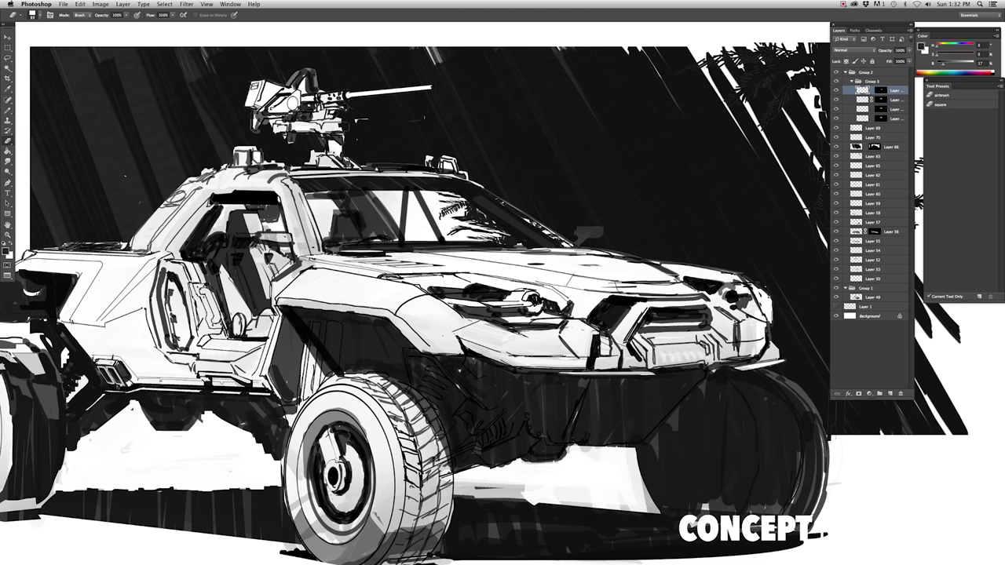
Refine the windshield shading on the new masked layer with pencil and eraser strokes
{"action": "key", "text": "b"}
{"action": "scroll", "coordinate": [416, 299], "scroll_direction": "down", "scroll_amount": 3}
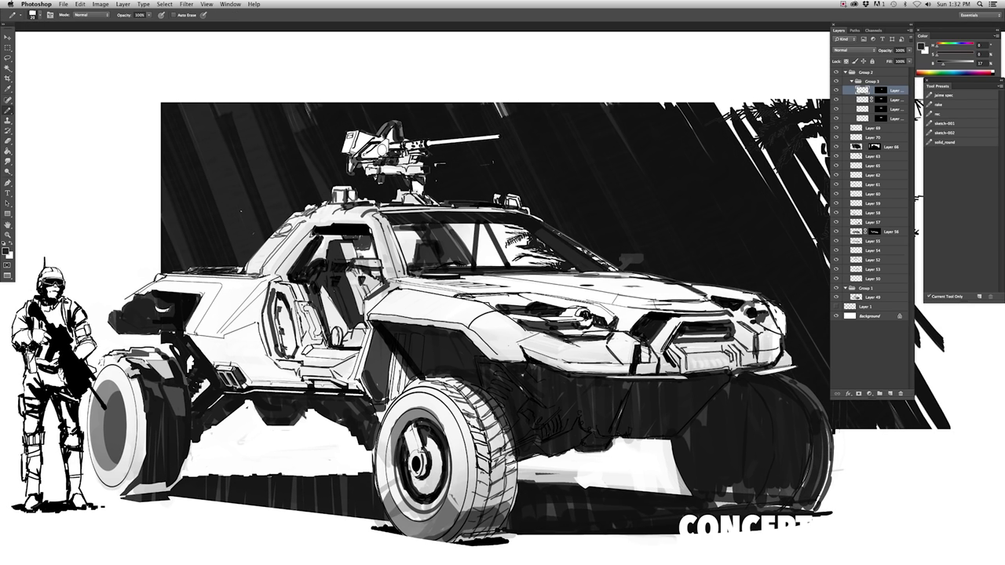
{"action": "key", "text": "e"}
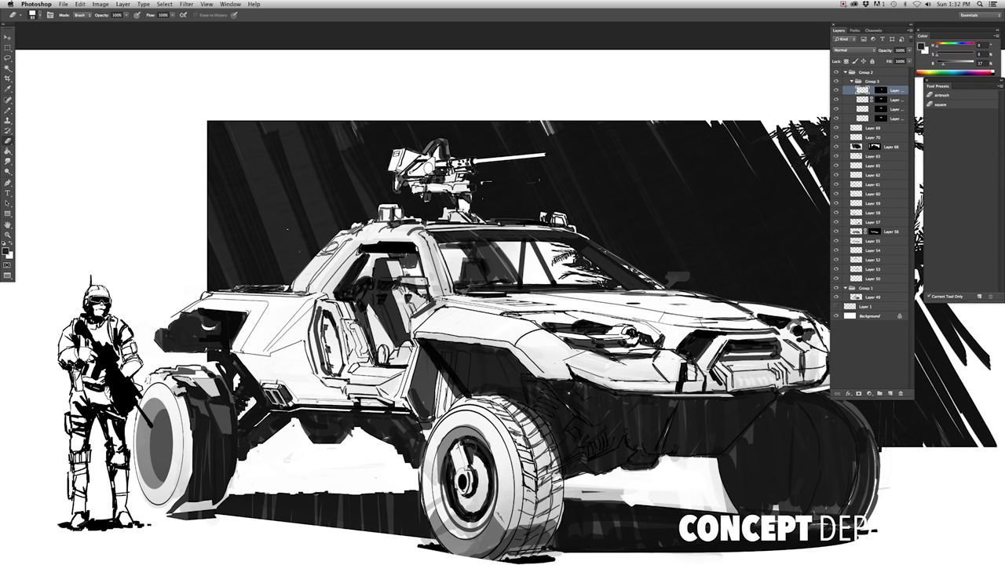
{"action": "key", "text": "b"}
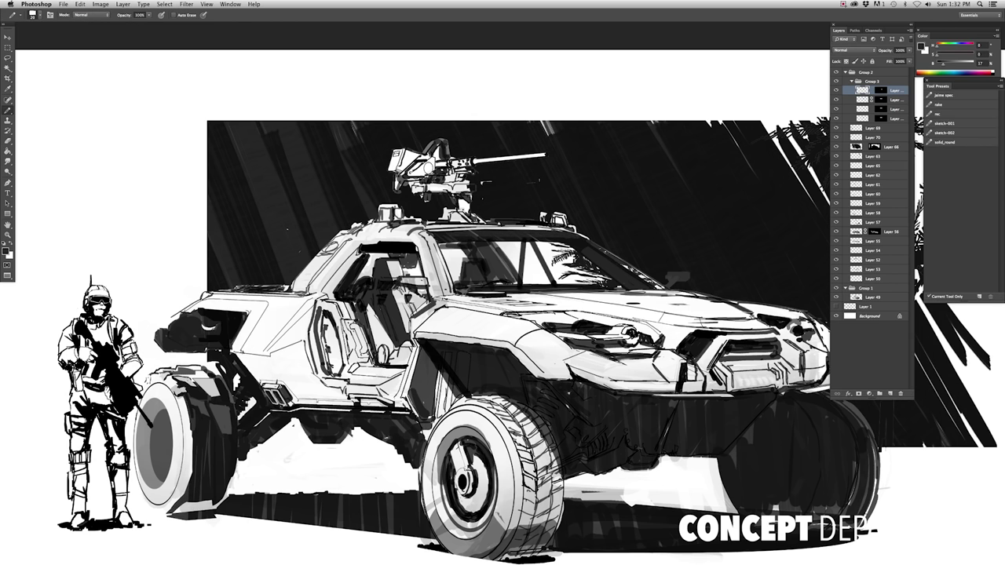
{"action": "key", "text": "super+minus"}
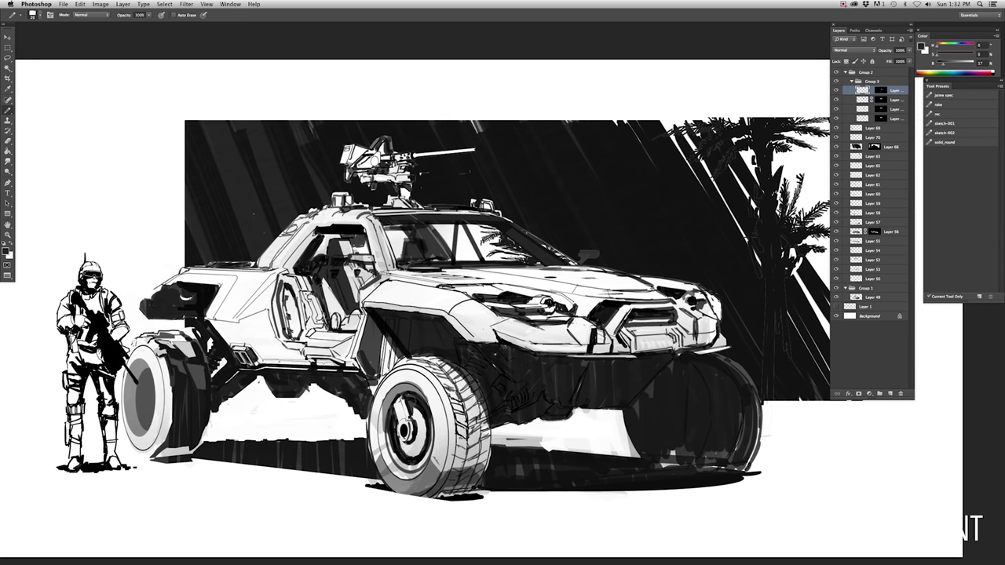
Select Layer 70, sample the light glass tone, and paint the windshield's glass area near-white with the Pencil
{"action": "left_click", "coordinate": [466, 242], "text": "super"}
{"action": "left_click", "coordinate": [466, 242], "text": "alt"}
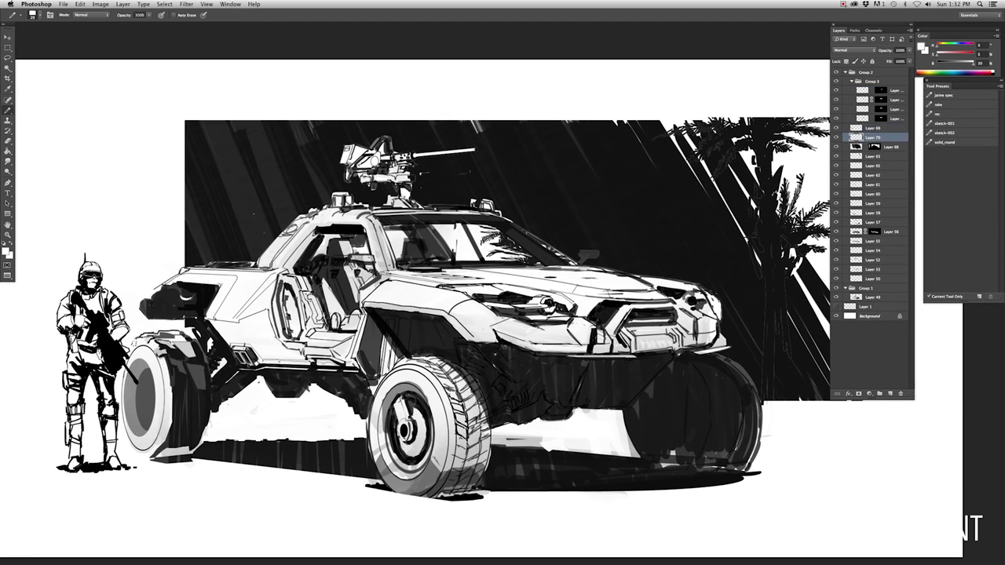
{"action": "scroll", "coordinate": [503, 231], "scroll_direction": "up", "scroll_amount": 2}
{"action": "scroll", "coordinate": [417, 217], "scroll_direction": "down", "scroll_amount": 1}
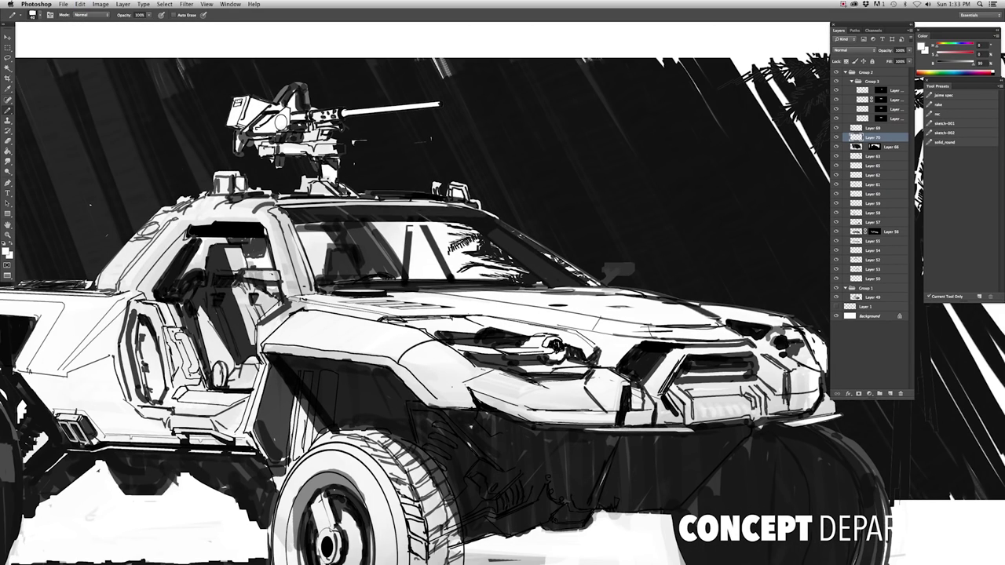
{"action": "key", "text": "l"}
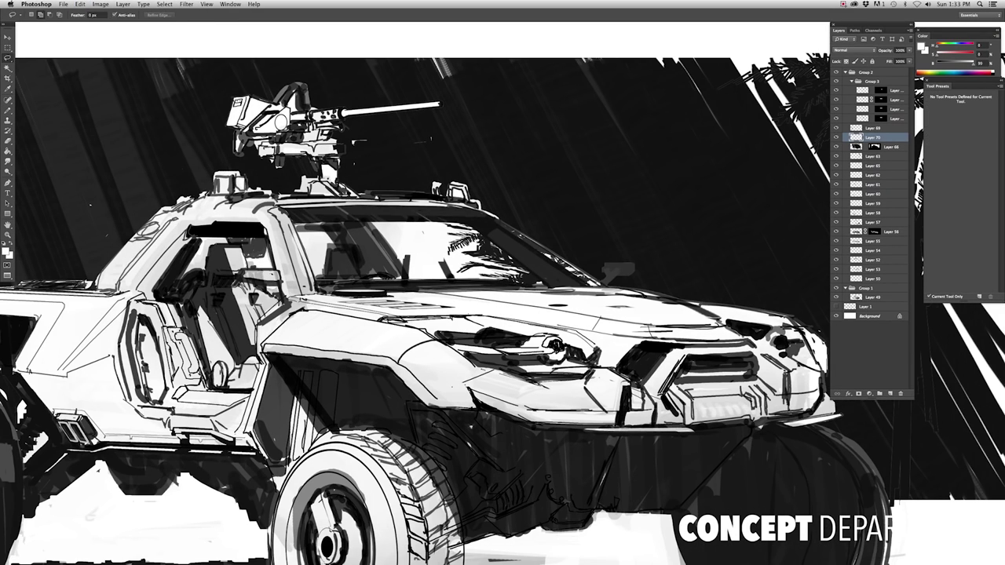
{"action": "key", "text": "b"}
{"action": "scroll", "coordinate": [503, 267], "scroll_direction": "down", "scroll_amount": 2}
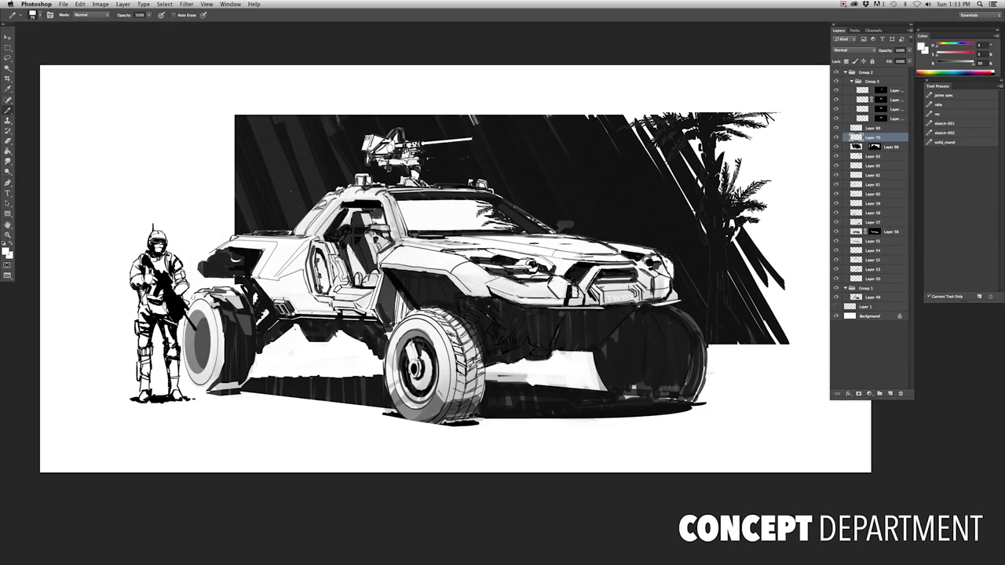
Add a layer mask to Layer 70 and fade the white windshield with black strokes of a size 1000 brush
{"action": "key", "text": "ctrl+m"}
{"action": "key", "text": "shift+b"}
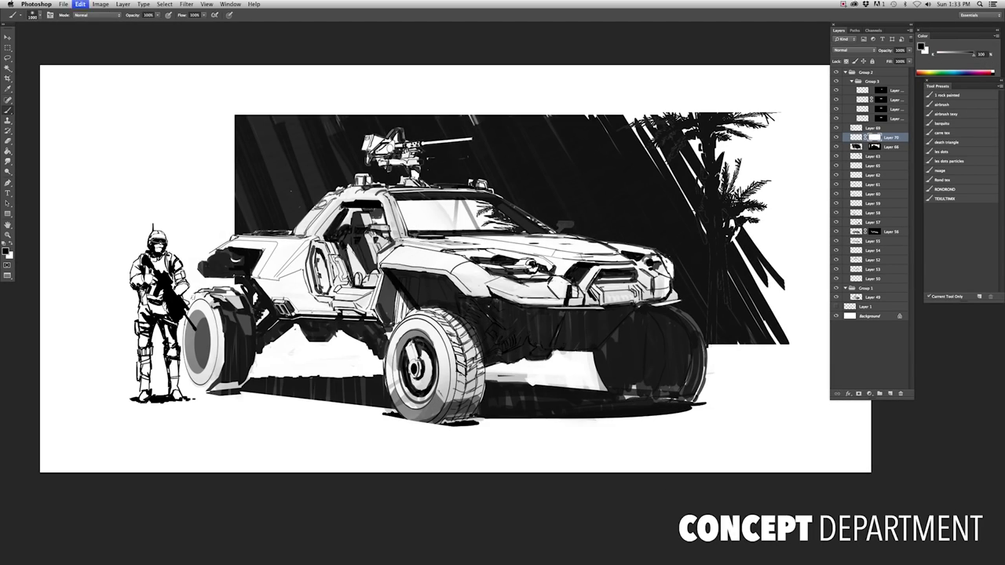
{"action": "left_click_drag", "start_coordinate": [424, 224], "coordinate": [487, 192]}
{"action": "scroll", "coordinate": [454, 157], "scroll_direction": "up", "scroll_amount": 2}
{"action": "scroll", "coordinate": [417, 181], "scroll_direction": "down", "scroll_amount": 2}
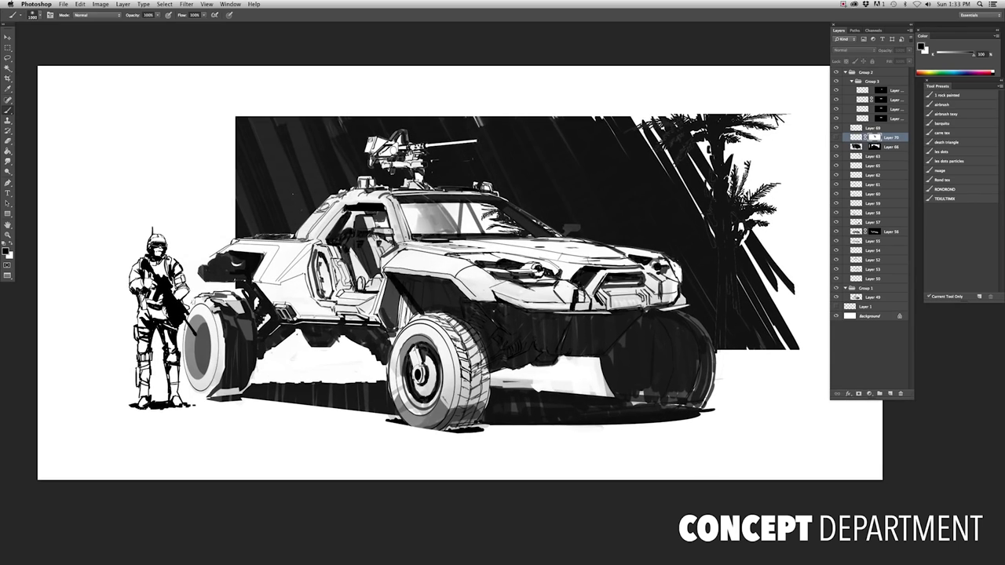
Add a new layer above Layer 70, trace a Pen path over the windshield, and turn it into a layer mask
{"action": "scroll", "coordinate": [613, 157], "scroll_direction": "up", "scroll_amount": 2}
{"action": "key", "text": "ctrl+shift+alt+n"}
{"action": "key", "text": "p"}
{"action": "scroll", "coordinate": [395, 230], "scroll_direction": "up", "scroll_amount": 2}
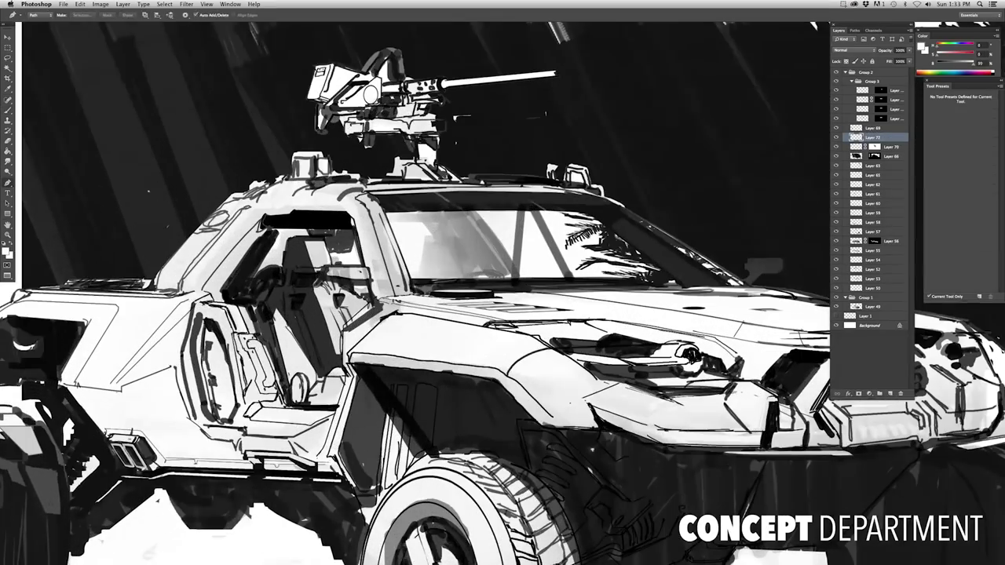
{"action": "scroll", "coordinate": [377, 200], "scroll_direction": "up", "scroll_amount": 2}
{"action": "scroll", "coordinate": [432, 196], "scroll_direction": "down", "scroll_amount": 2}
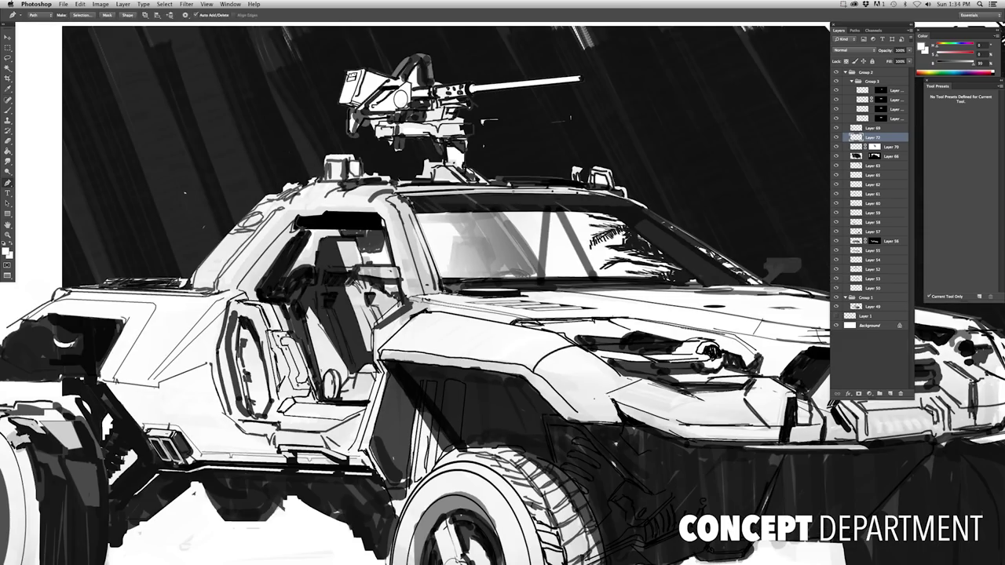
{"action": "scroll", "coordinate": [503, 292], "scroll_direction": "down", "scroll_amount": 2}
{"action": "scroll", "coordinate": [503, 293], "scroll_direction": "right", "scroll_amount": 3}
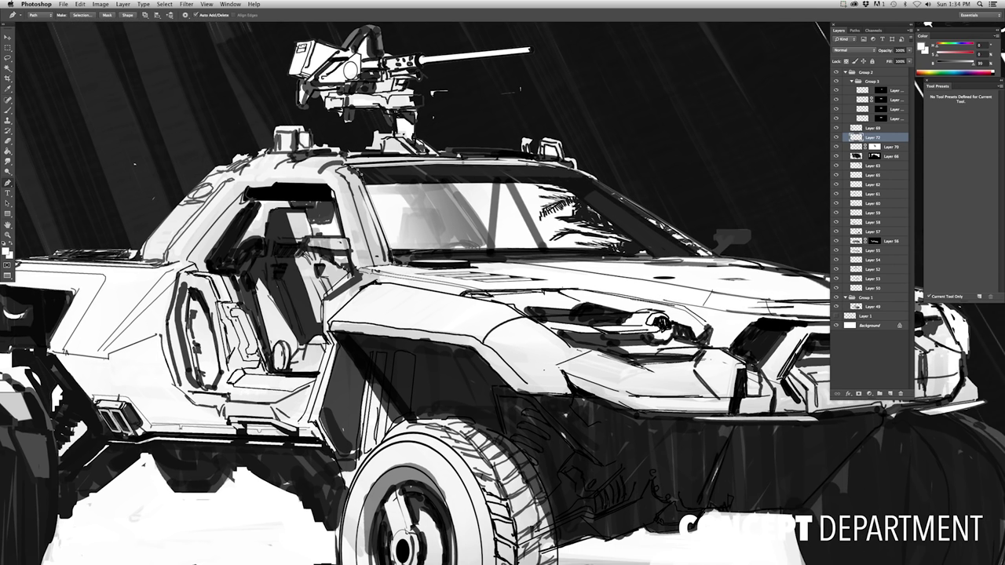
{"action": "scroll", "coordinate": [478, 256], "scroll_direction": "up", "scroll_amount": 3}
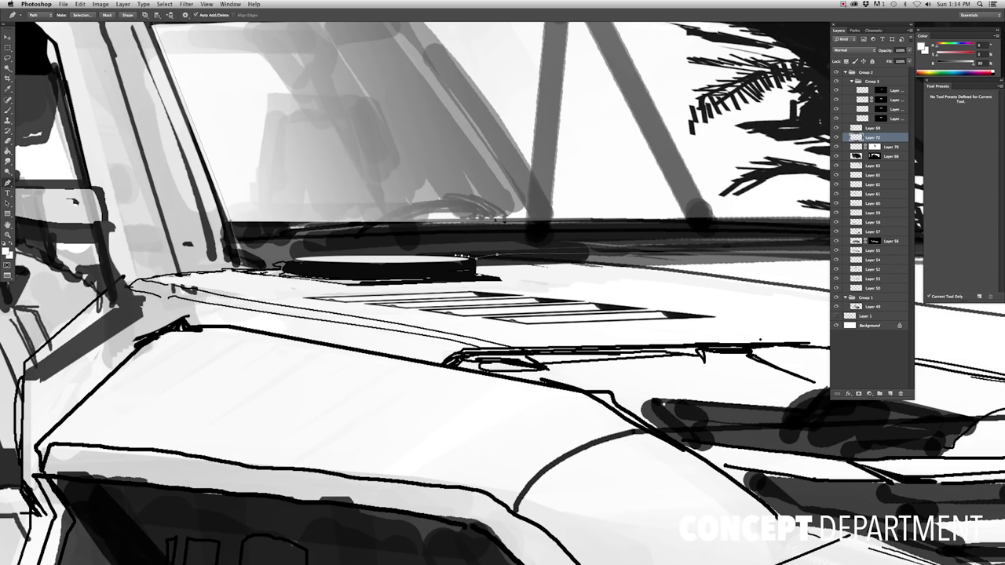
{"action": "scroll", "coordinate": [417, 291], "scroll_direction": "left", "scroll_amount": 3}
{"action": "scroll", "coordinate": [471, 236], "scroll_direction": "down", "scroll_amount": 5}
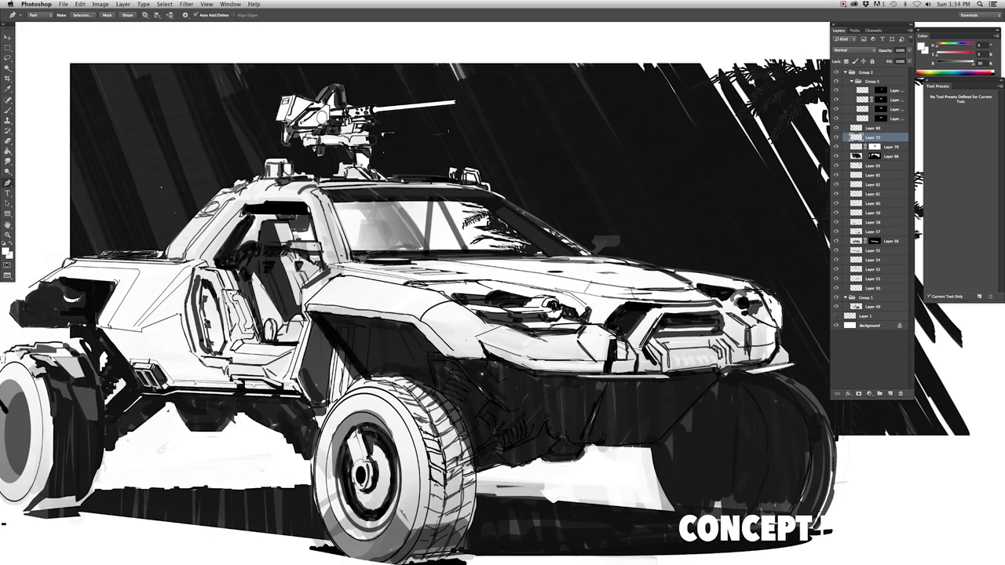
{"action": "right_click", "coordinate": [471, 206]}
{"action": "left_click", "coordinate": [503, 213]}
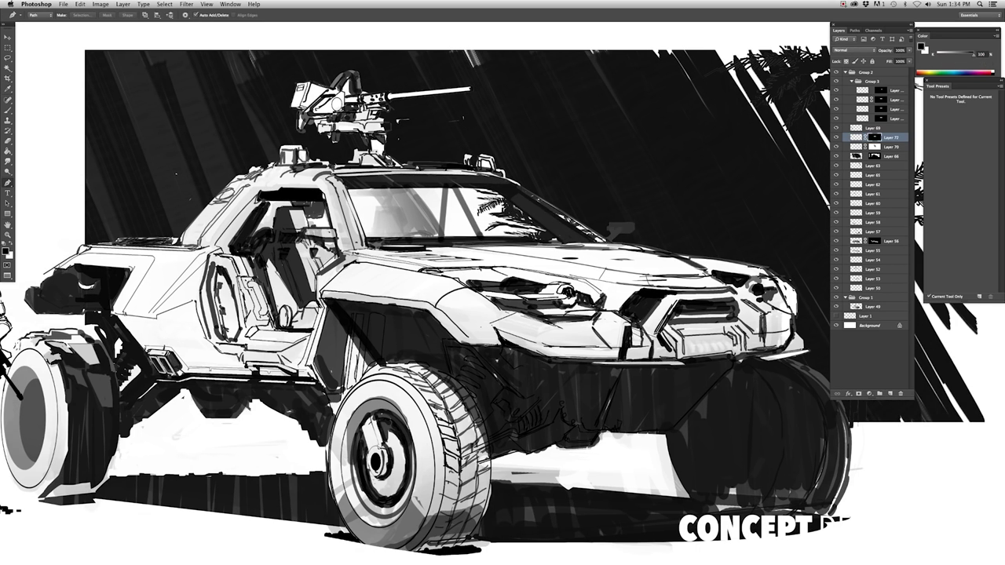
Move the masked windshield layer to the top of Group 3 and adjust its light strokes with Free Transform
{"action": "key", "text": "b"}
{"action": "key", "text": "super+0"}
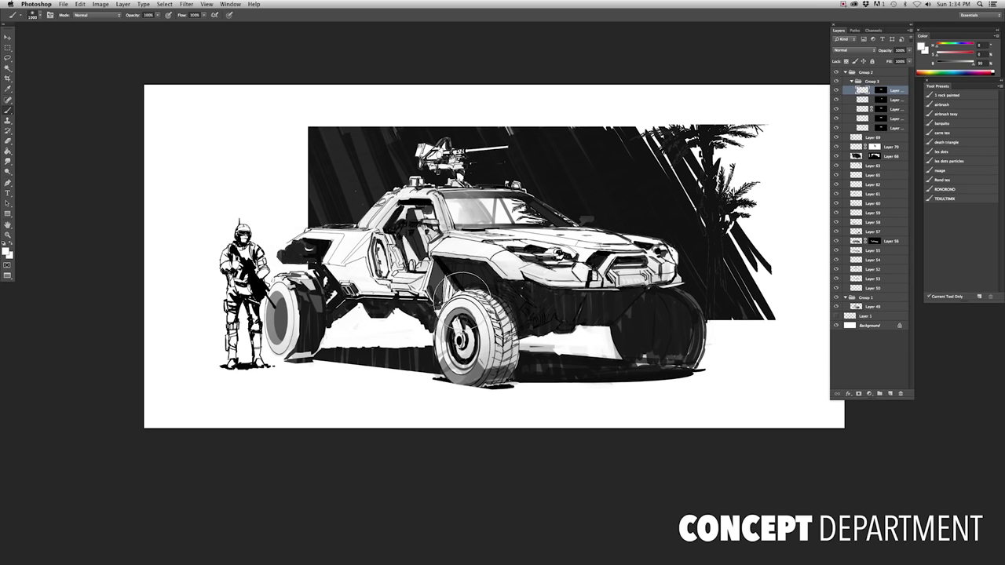
{"action": "key", "text": "shift+b"}
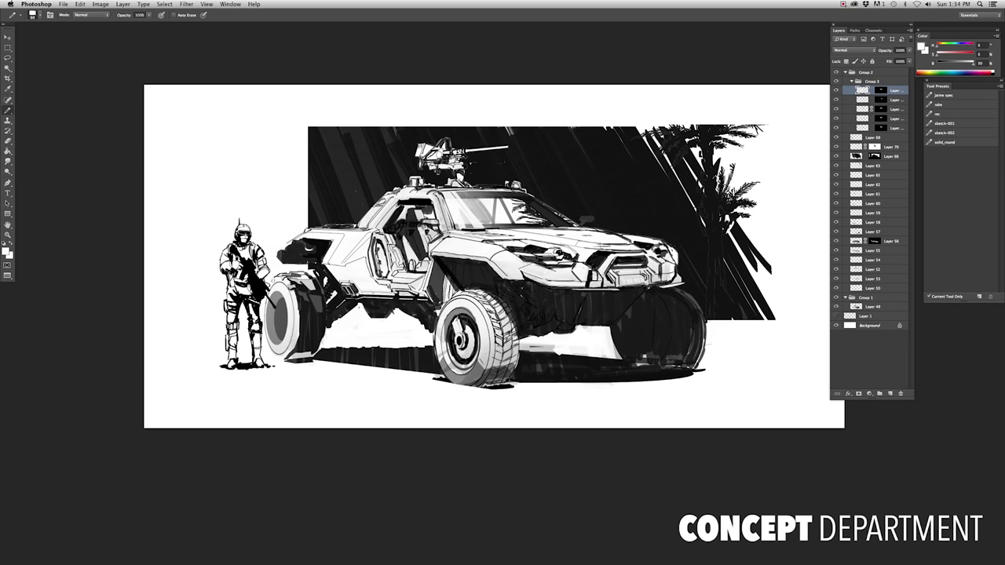
{"action": "key", "text": "p"}
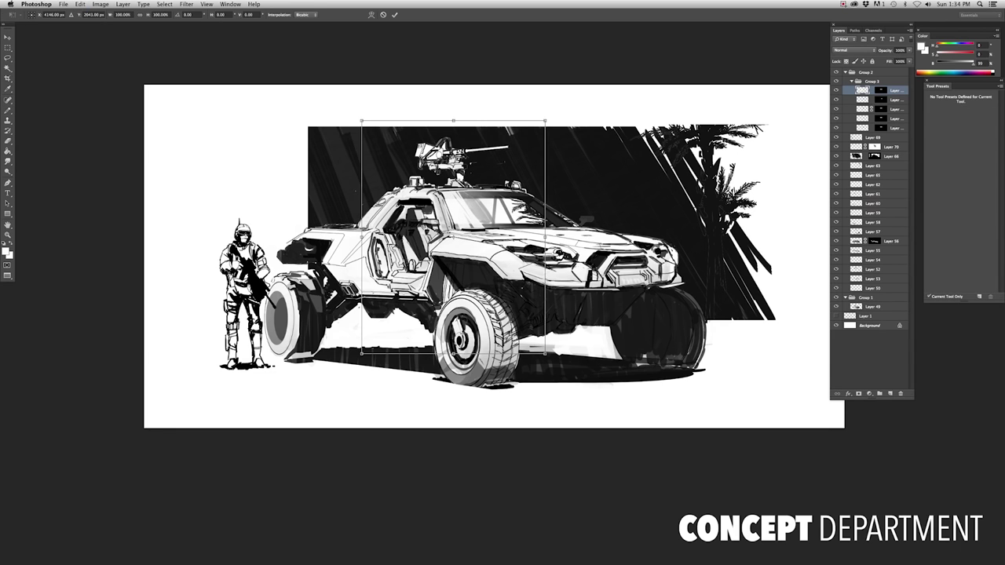
{"action": "left_click", "coordinate": [336, 110]}
{"action": "left_click", "coordinate": [516, 130]}
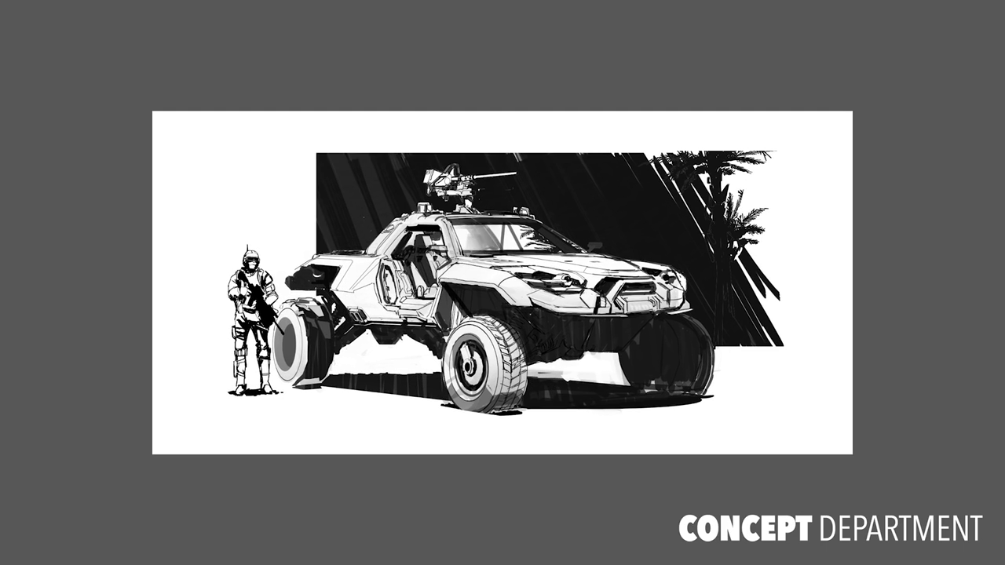
{"action": "left_click_drag", "start_coordinate": [471, 235], "coordinate": [439, 197]}
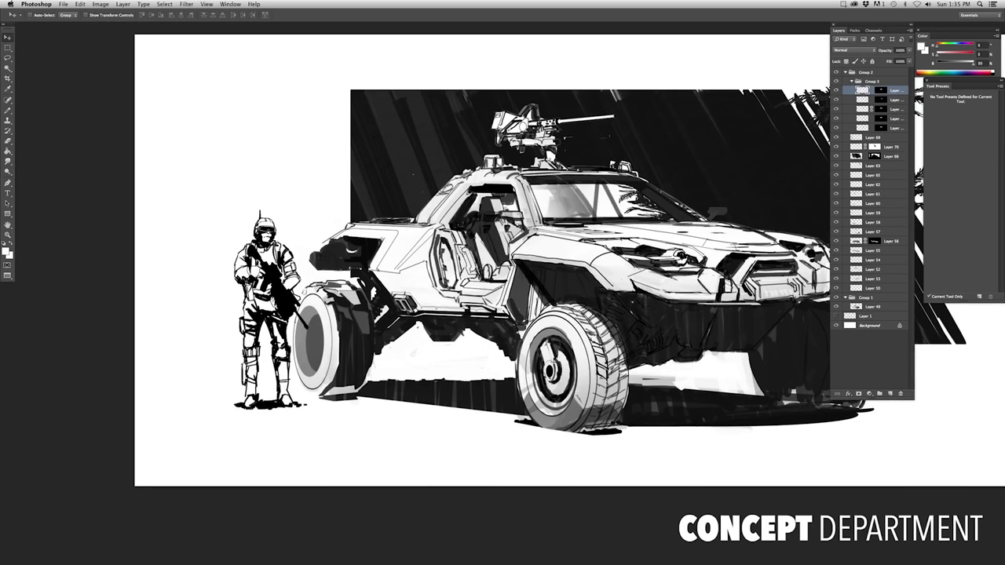
{"action": "key", "text": "super+minus"}
{"action": "key", "text": "f"}
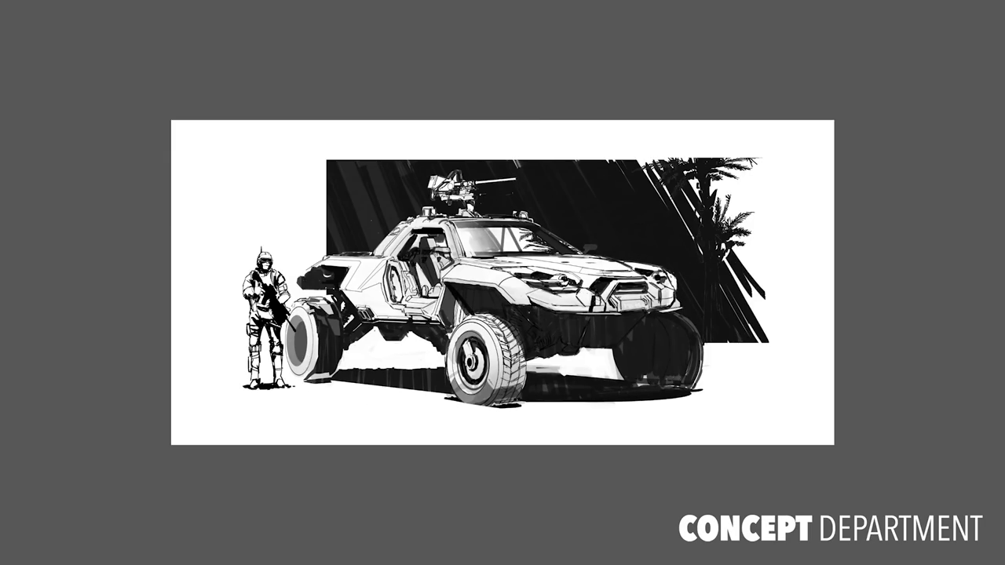
{"action": "key", "text": "f"}
{"action": "key", "text": "f"}
{"action": "key", "text": "super+plus"}
Add Layer 73 at the top of Group 3 and draw a black winch recess with light coils and a bracket in the front bumper
{"action": "key", "text": "super+shift+alt+n"}
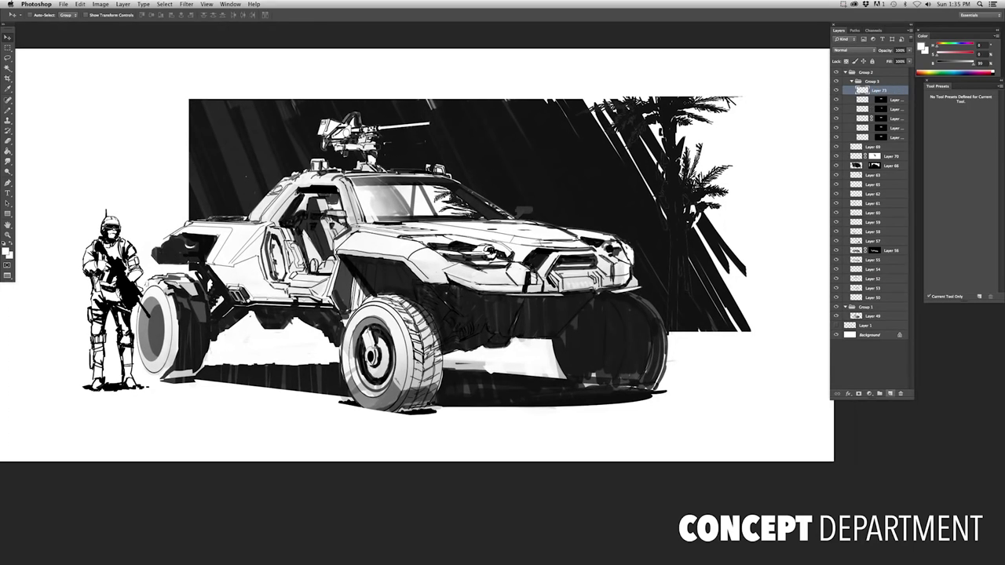
{"action": "key", "text": "w"}
{"action": "key", "text": "super+d"}
{"action": "key", "text": "super+plus"}
{"action": "key", "text": "super+plus"}
{"action": "key", "text": "super+plus"}
{"action": "key", "text": "l"}
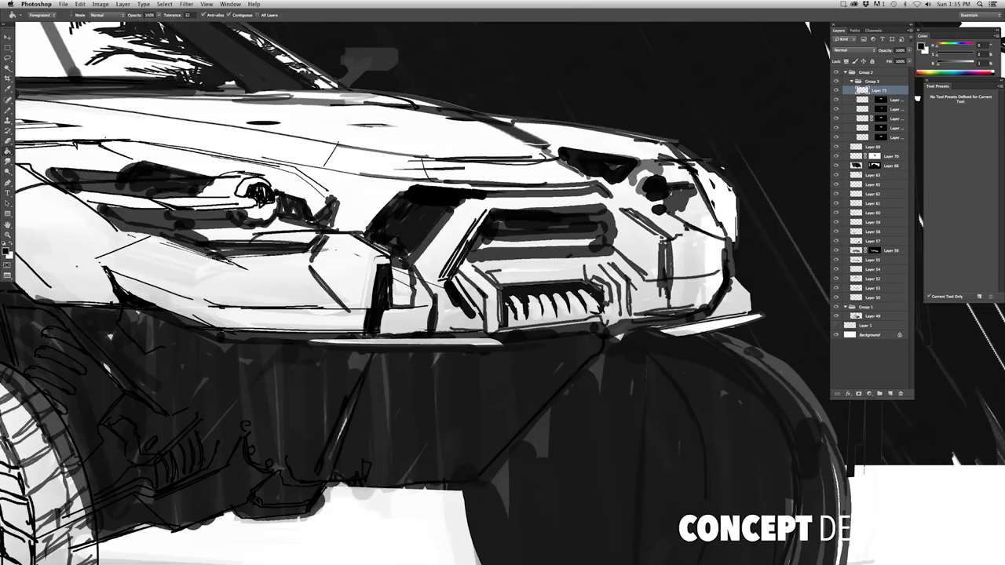
{"action": "key", "text": "u"}
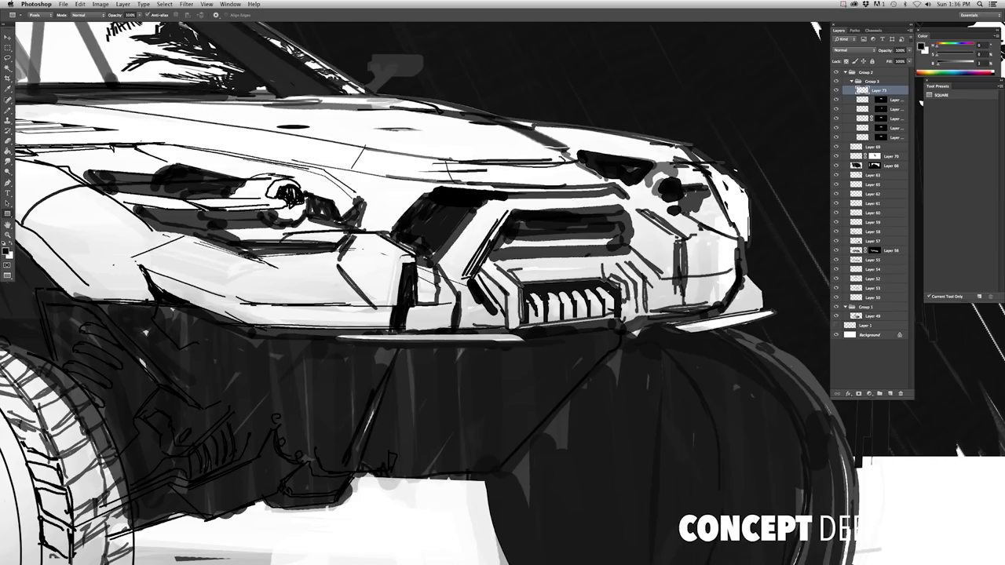
{"action": "key", "text": "l"}
{"action": "left_click", "coordinate": [923, 103]}
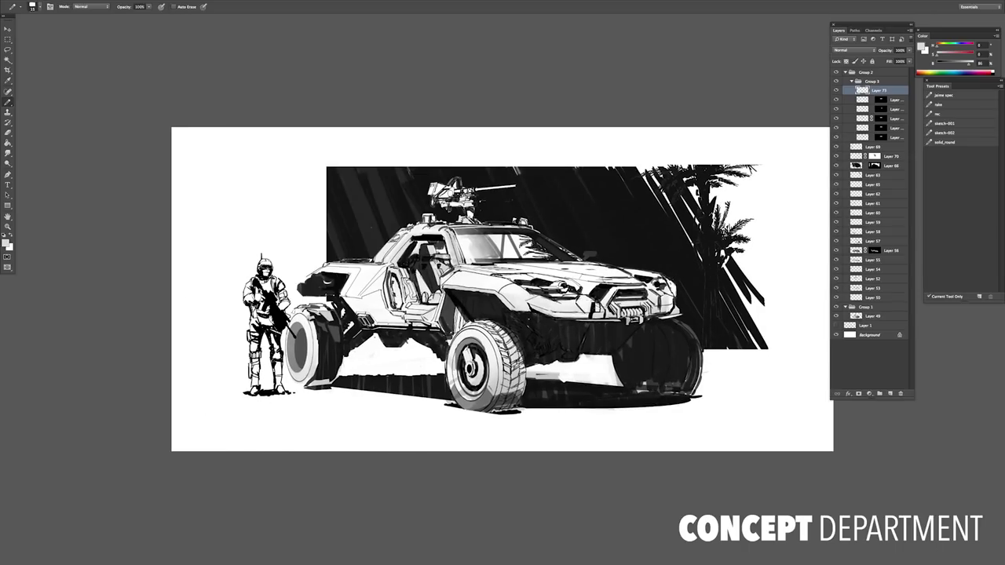
Skew the winch detail on Layer 73 with Free Transform to follow the bumper's perspective
{"action": "key", "text": "ctrl+plus"}
{"action": "key", "text": "ctrl+plus"}
{"action": "key", "text": "ctrl+plus"}
{"action": "key", "text": "ctrl+t"}
{"action": "left_click_drag", "start_coordinate": [652, 299], "coordinate": [658, 291]}
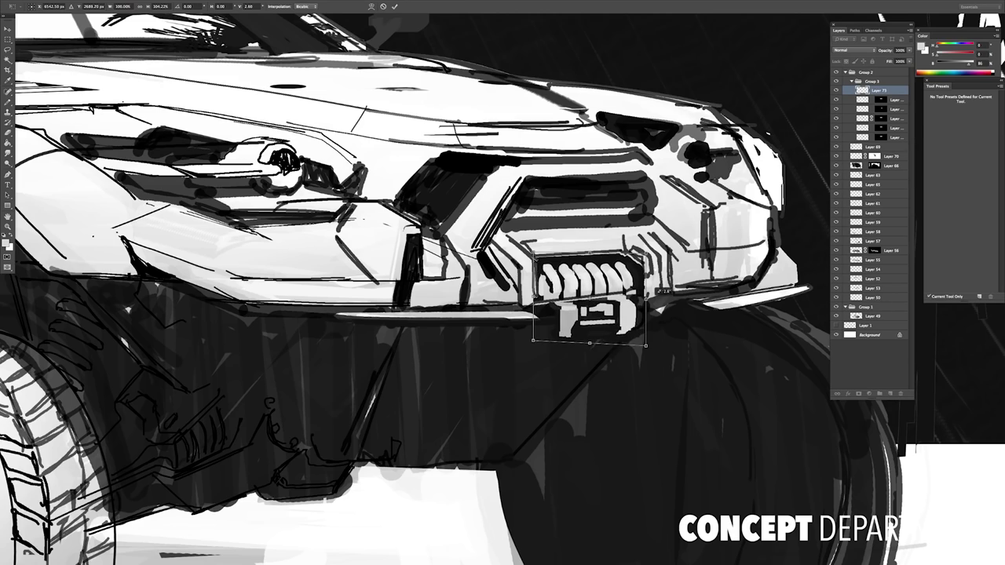
{"action": "key", "text": "Return"}
{"action": "key", "text": "l"}
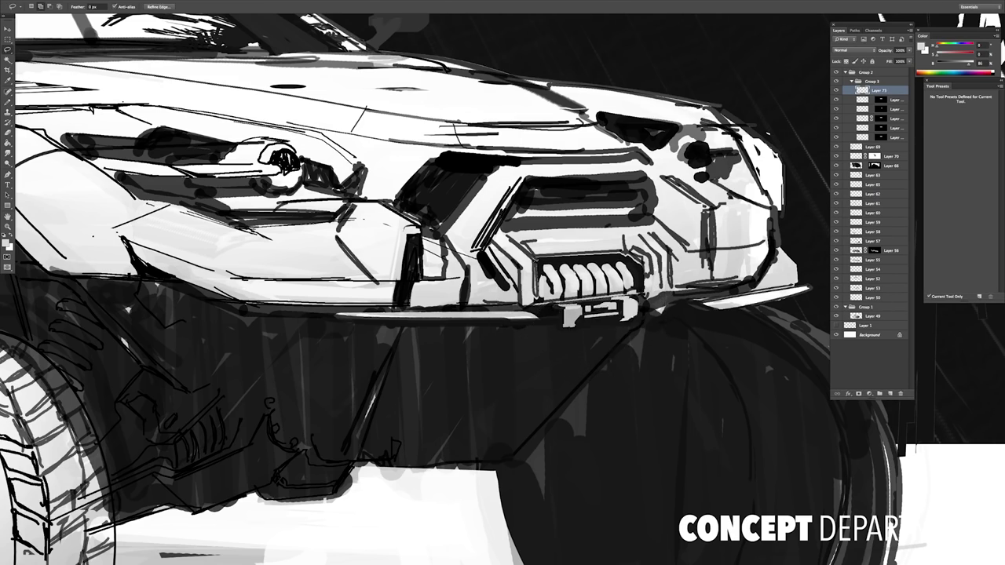
Add Layer 74, draw a black rectangle above the winch, and skew it to match the bumper's perspective
{"action": "key", "text": "ctrl+minus"}
{"action": "key", "text": "ctrl+minus"}
{"action": "key", "text": "ctrl+minus"}
{"action": "key", "text": "ctrl+plus"}
{"action": "key", "text": "ctrl+minus"}
{"action": "key", "text": "ctrl+plus"}
{"action": "key", "text": "ctrl+plus"}
{"action": "key", "text": "ctrl+shift+alt+n"}
{"action": "key", "text": "u"}
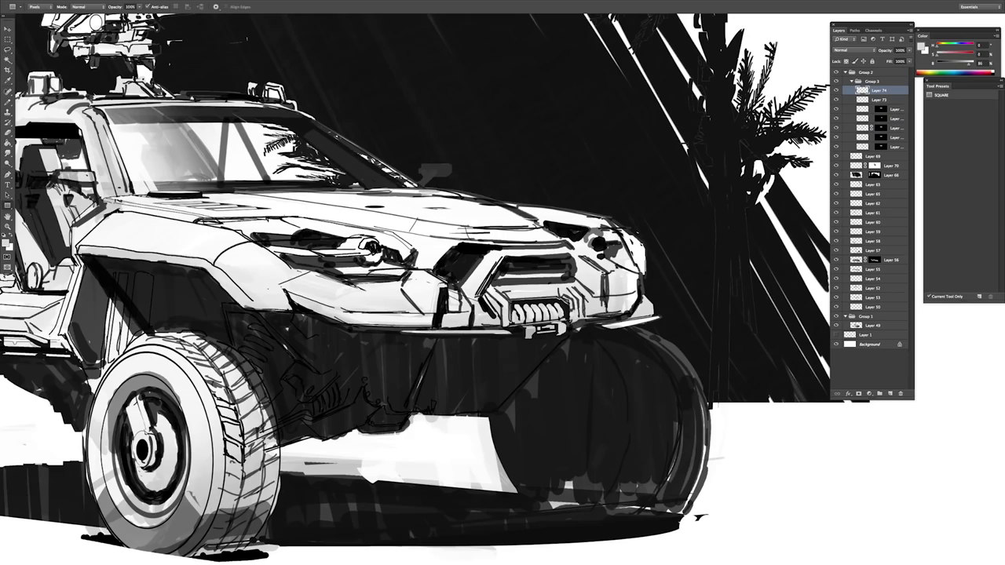
{"action": "key", "text": "d"}
{"action": "left_click_drag", "start_coordinate": [496, 286], "coordinate": [559, 306]}
{"action": "key", "text": "ctrl+t"}
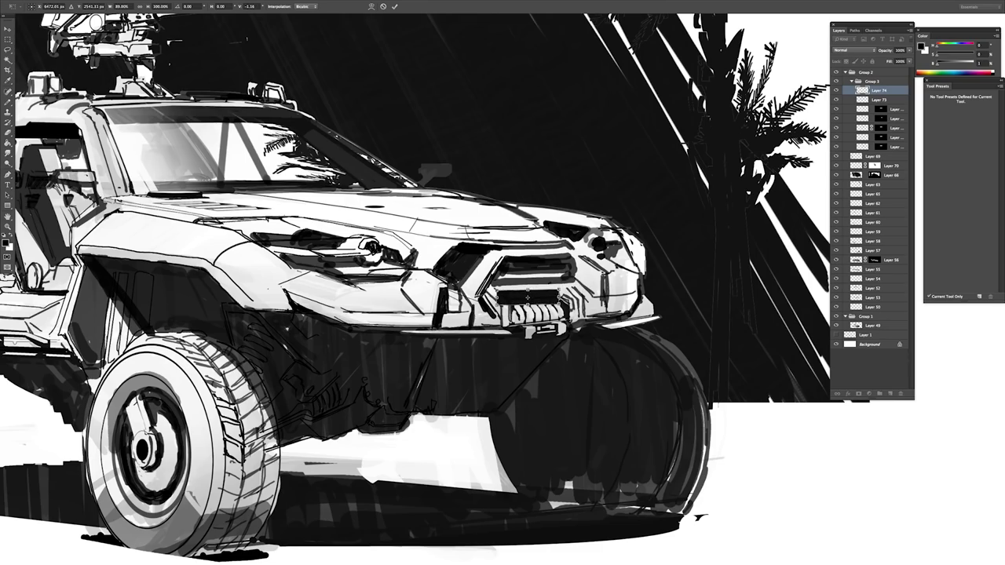
{"action": "key", "text": "ctrl+plus"}
{"action": "key", "text": "ctrl+plus"}
{"action": "key", "text": "Return"}
Trim the black rectangle above the winch with the Lasso and merge Layer 74 into Layer 73
{"action": "key", "text": "l"}
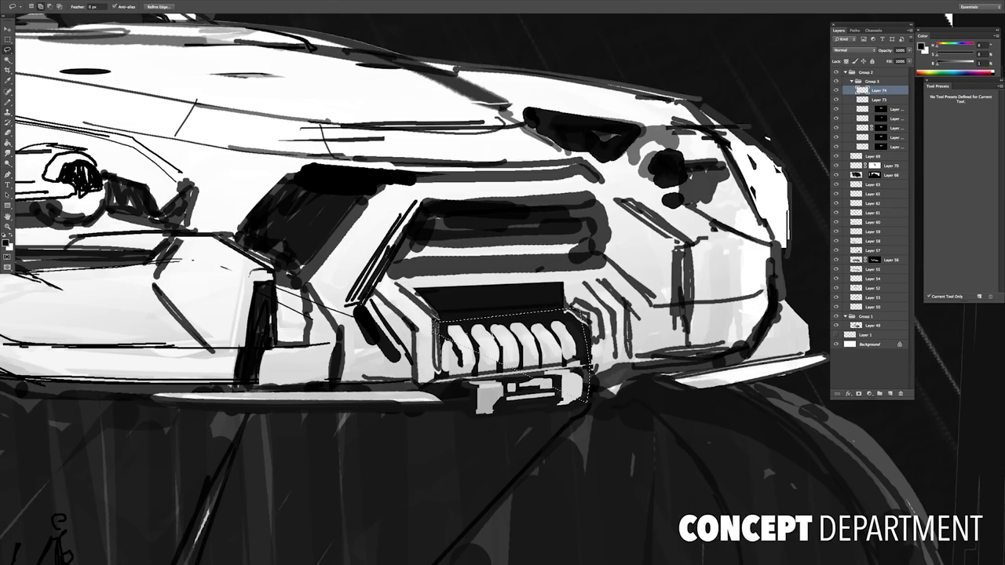
{"action": "key", "text": "ctrl+d"}
{"action": "key", "text": "ctrl+0"}
{"action": "key", "text": "ctrl+plus"}
{"action": "key", "text": "ctrl+plus"}
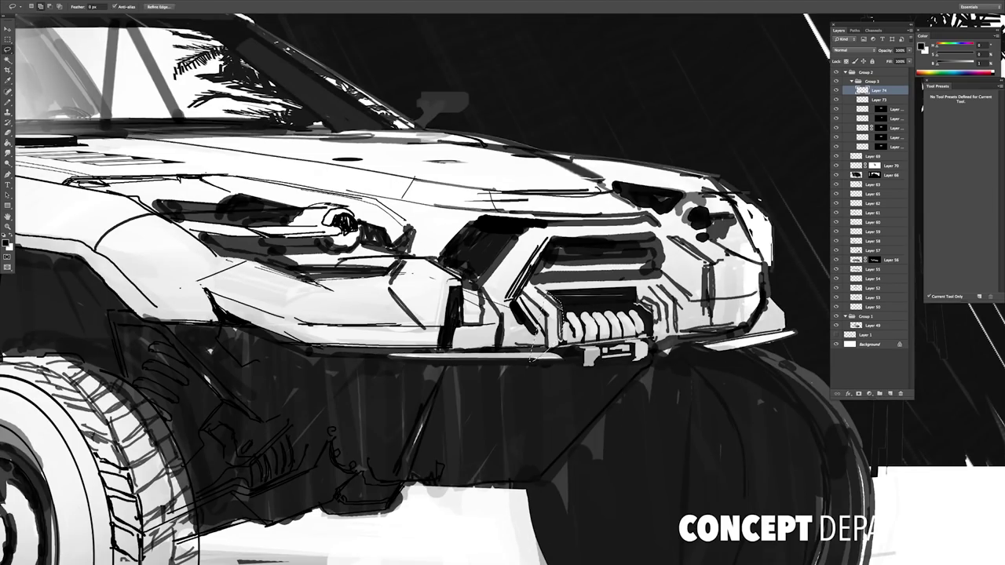
{"action": "key", "text": "v"}
{"action": "key", "text": "ctrl+0"}
{"action": "key", "text": "ctrl+e"}
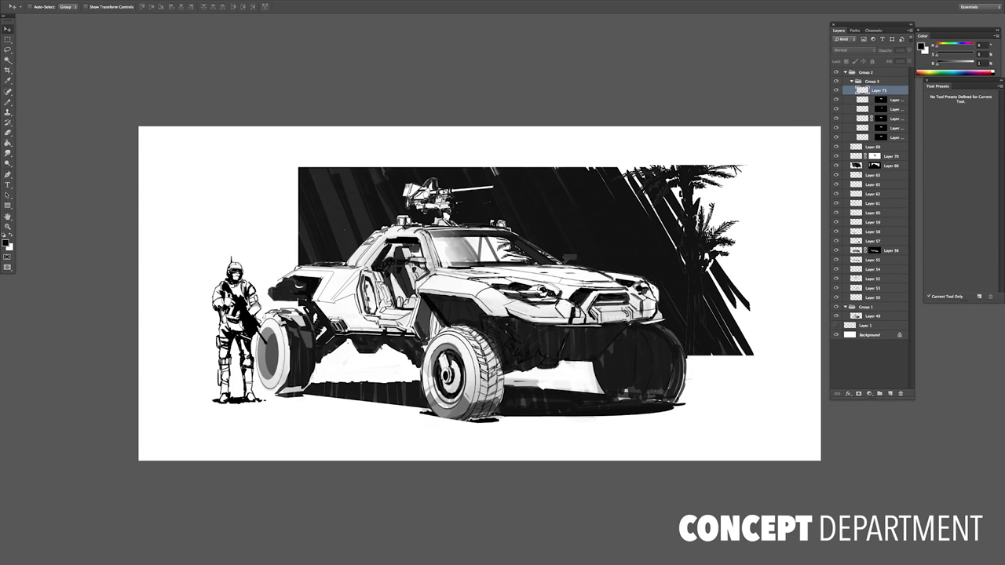
Undo the last edit and draw a straight line over the open doorway with the Line tool at 8 px weight
{"action": "key", "text": "ctrl+plus"}
{"action": "key", "text": "f"}
{"action": "key", "text": "f"}
{"action": "key", "text": "u"}
{"action": "key", "text": "ctrl+z"}
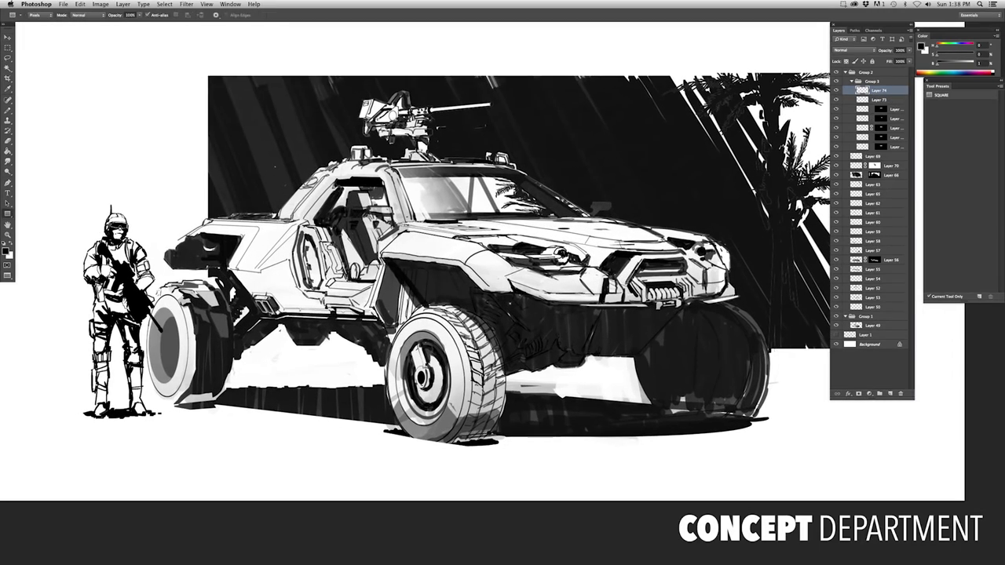
{"action": "key", "text": "shift+u"}
{"action": "key", "text": "shift+u"}
{"action": "key", "text": "shift+u"}
{"action": "key", "text": "shift+u"}
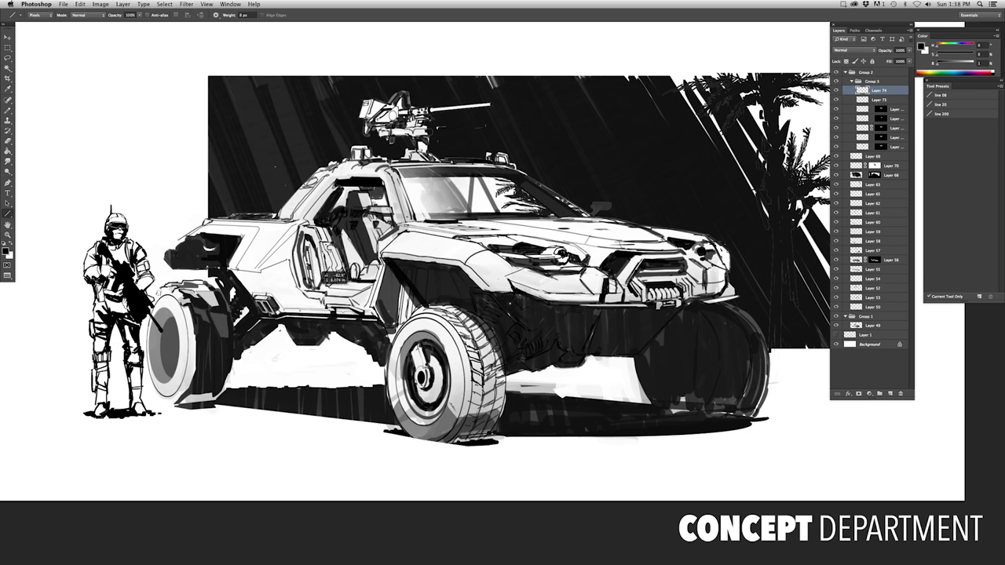
{"action": "key", "text": "f"}
{"action": "key", "text": "f"}
{"action": "key", "text": "f"}
{"action": "key", "text": "ctrl+plus"}
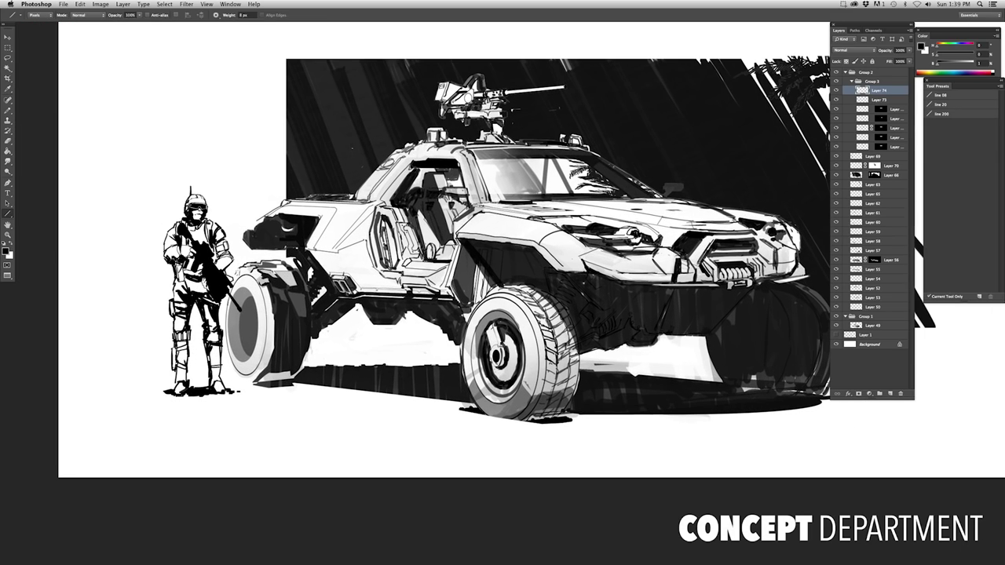
Draw a light, narrow ellipse on the hub of the rear wheel with the Ellipse tool
{"action": "left_click", "coordinate": [7, 213]}
{"action": "left_click", "coordinate": [39, 229]}
{"action": "key", "text": "x"}
{"action": "left_click_drag", "start_coordinate": [240, 305], "coordinate": [256, 344]}
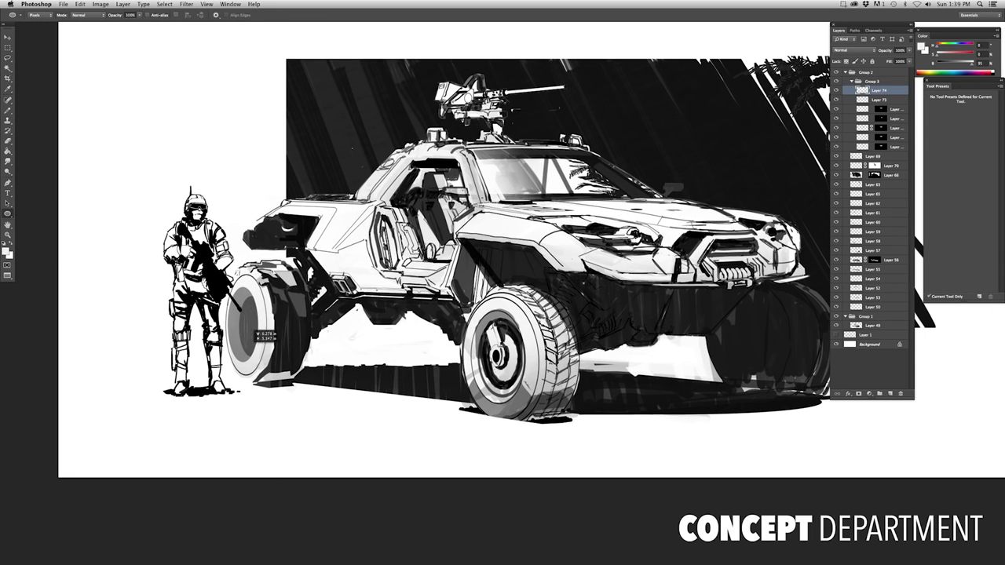
Add Layer 75, place a light rectangle across the rear wheel's hub, and skew it to match the hub's perspective
{"action": "left_click", "coordinate": [890, 393]}
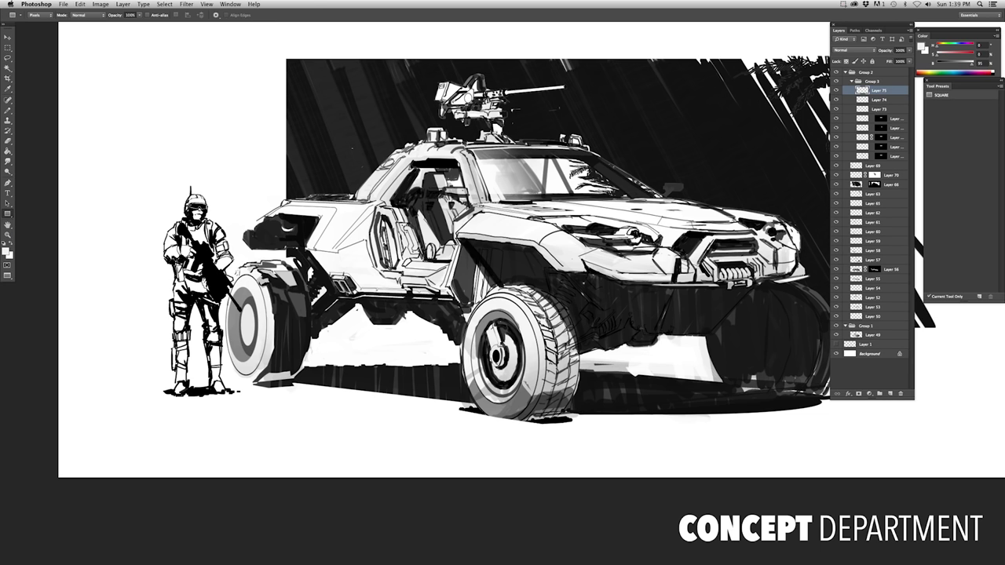
{"action": "key", "text": "ctrl+t"}
{"action": "key", "text": "ctrl+plus"}
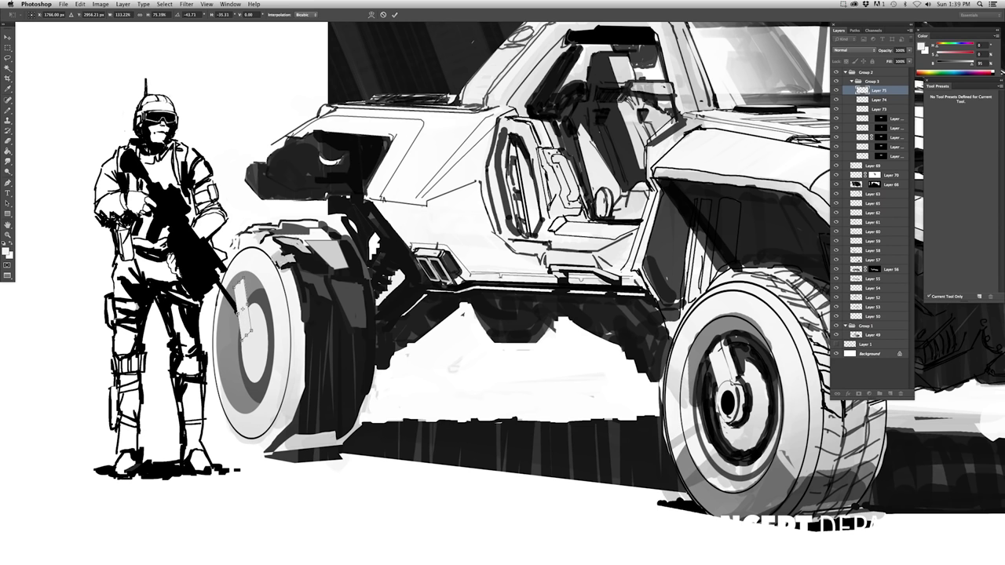
{"action": "key", "text": "Return"}
Draw a small dark ellipse at the rear hub's centre at 70% opacity and select the soldier's black shapes with the Magic Wand
{"action": "key", "text": "x"}
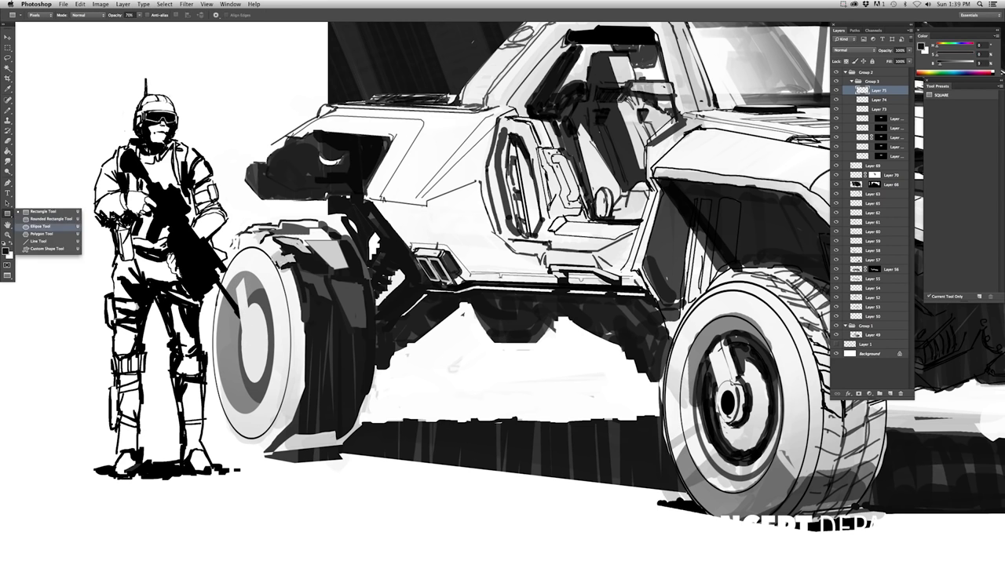
{"action": "scroll", "coordinate": [245, 346], "scroll_direction": "up", "scroll_amount": 2}
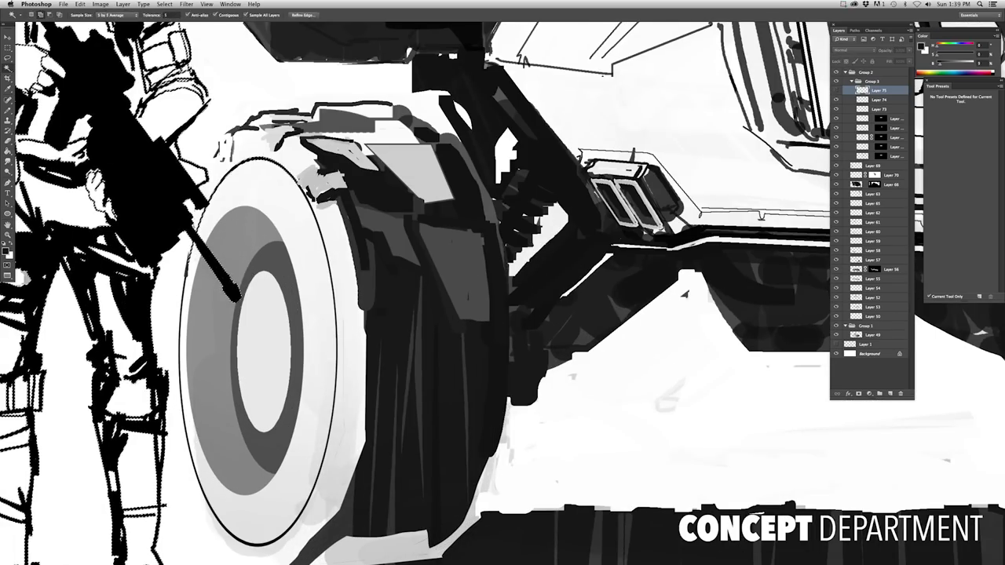
{"action": "key", "text": "ctrl+0"}
{"action": "key", "text": "w"}
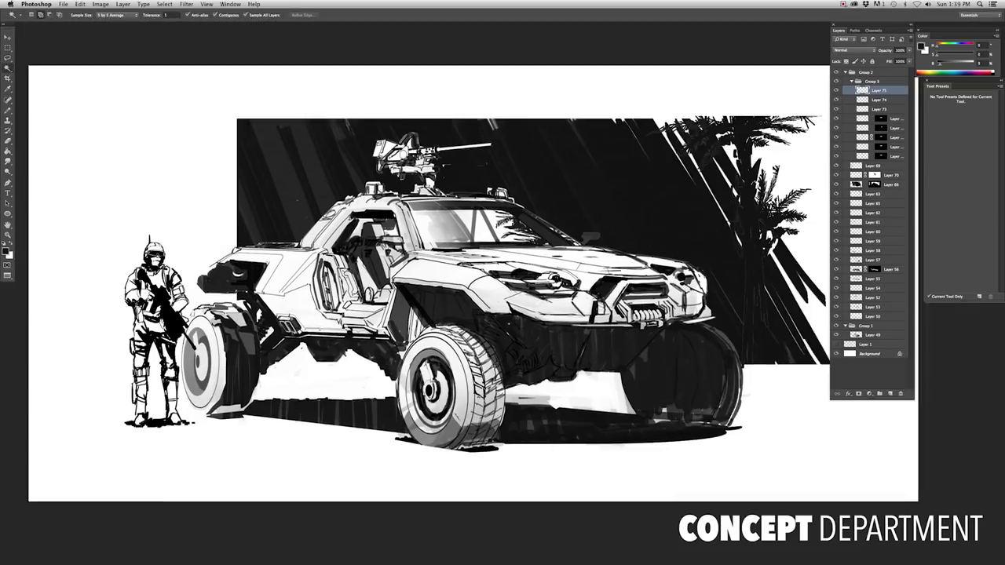
Flip the canvas horizontally and outline the face of the shaded front wheel with the Lasso
{"action": "scroll", "coordinate": [374, 414], "scroll_direction": "up", "scroll_amount": 3}
{"action": "key", "text": "l"}
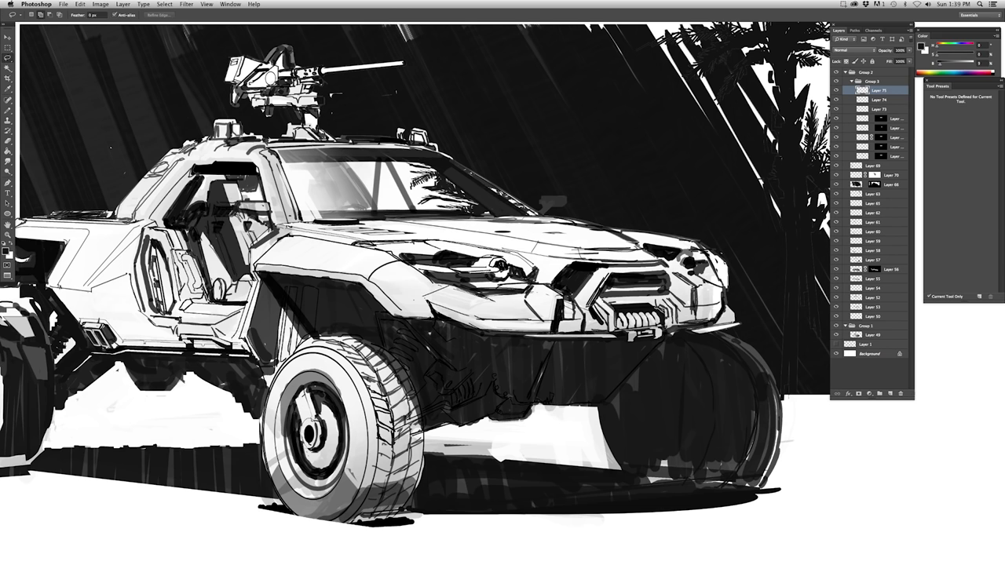
{"action": "key", "text": "g"}
{"action": "key", "text": "ctrl+0"}
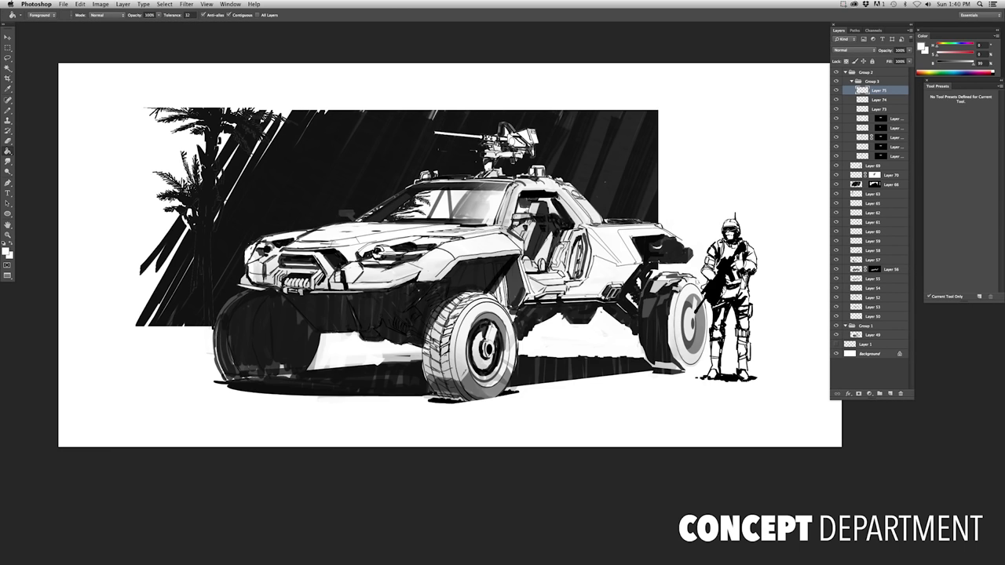
{"action": "key", "text": "l"}
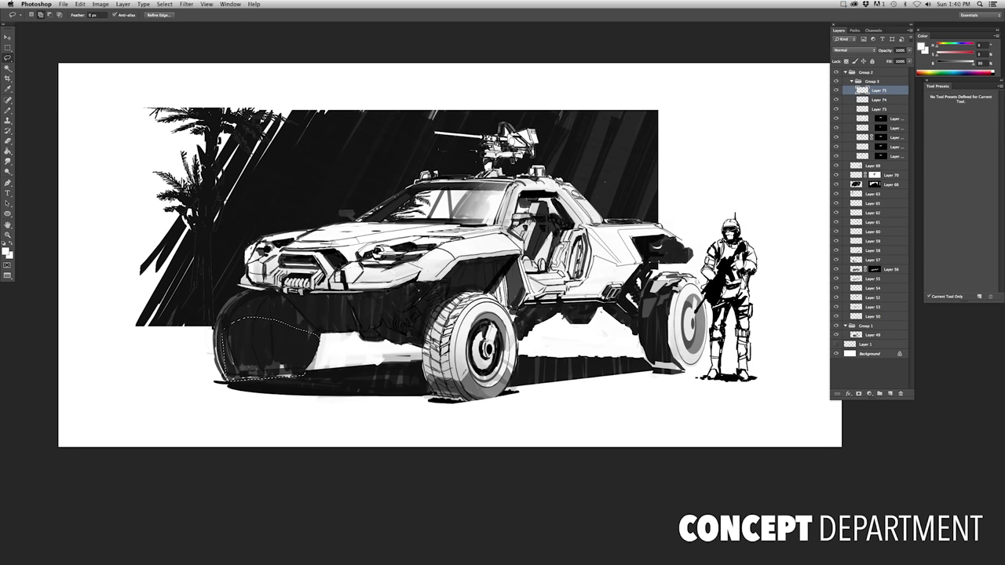
Add Layer 76 and shade the selected front wheel area with the Gradient tool
{"action": "left_click", "coordinate": [7, 160]}
{"action": "left_click", "coordinate": [32, 180]}
{"action": "mouse_move", "coordinate": [287, 408]}
{"action": "left_mouse_down"}
{"action": "mouse_move", "coordinate": [254, 404]}
{"action": "mouse_move", "coordinate": [235, 369]}
{"action": "left_mouse_up"}
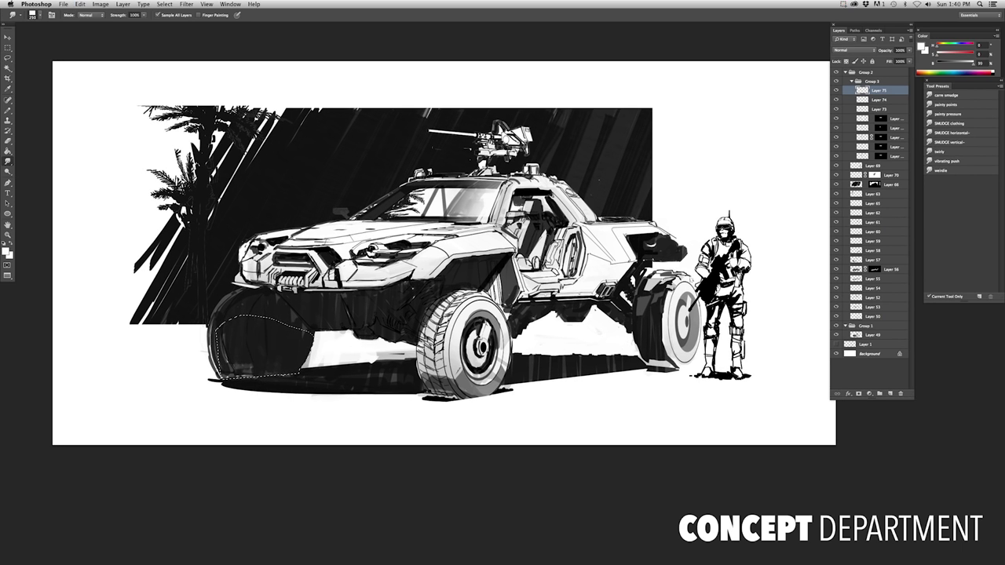
{"action": "key", "text": "g"}
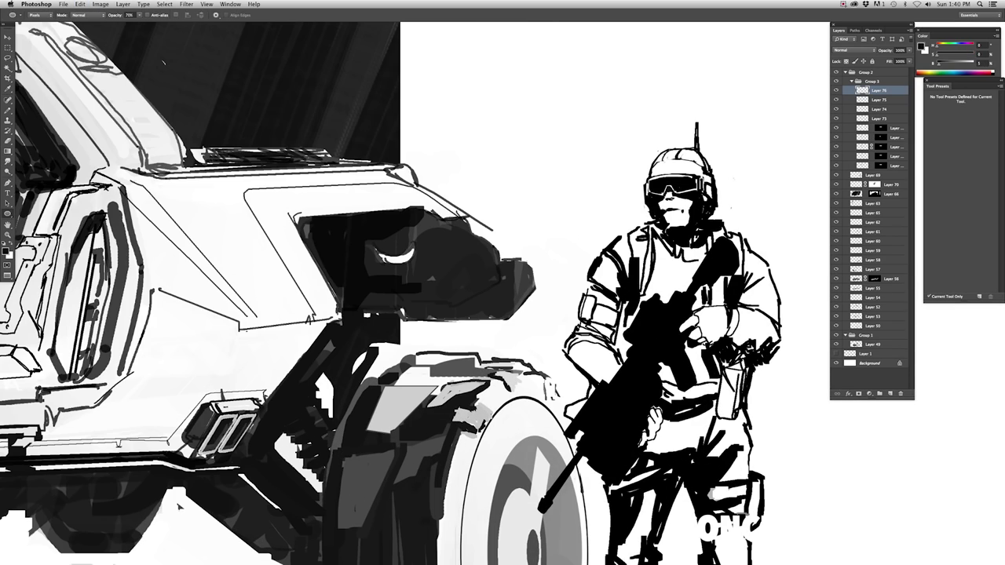
Draw a straight dark line across the shaded front wheel with the Line tool at 20 px weight
{"action": "left_click_drag", "start_coordinate": [7, 214], "coordinate": [39, 248]}
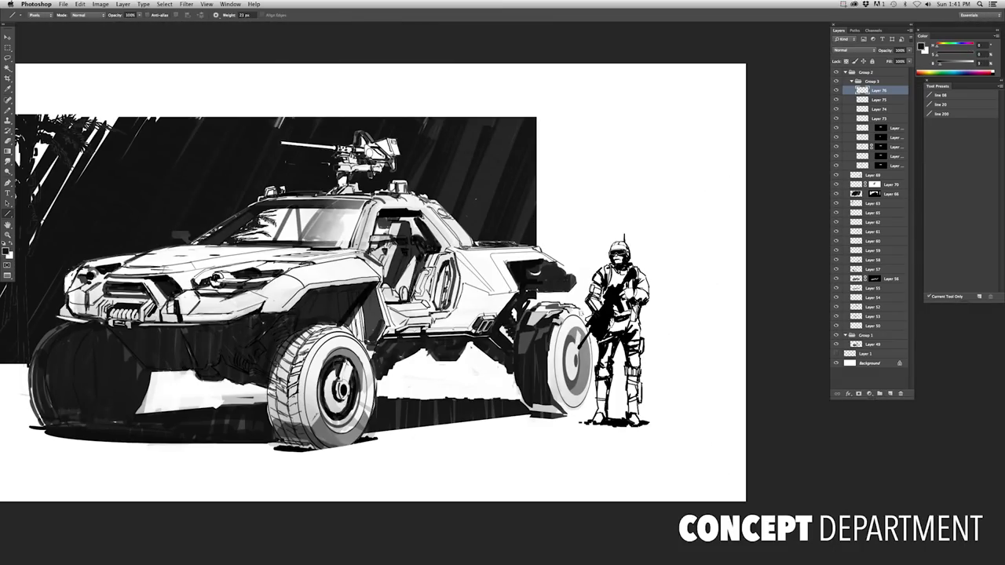
{"action": "scroll", "coordinate": [373, 280], "scroll_direction": "down", "scroll_amount": 3}
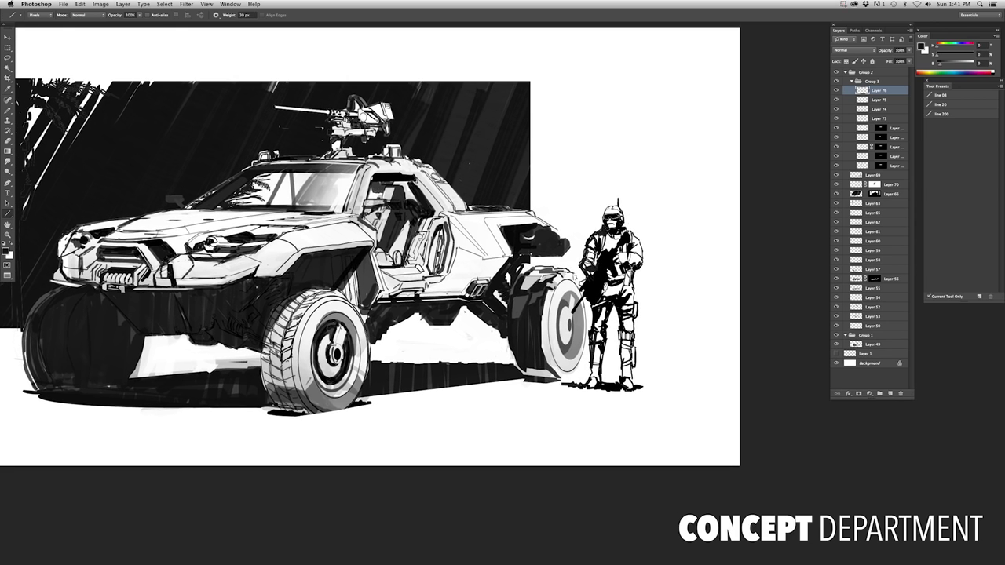
{"action": "scroll", "coordinate": [572, 386], "scroll_direction": "up", "scroll_amount": 1}
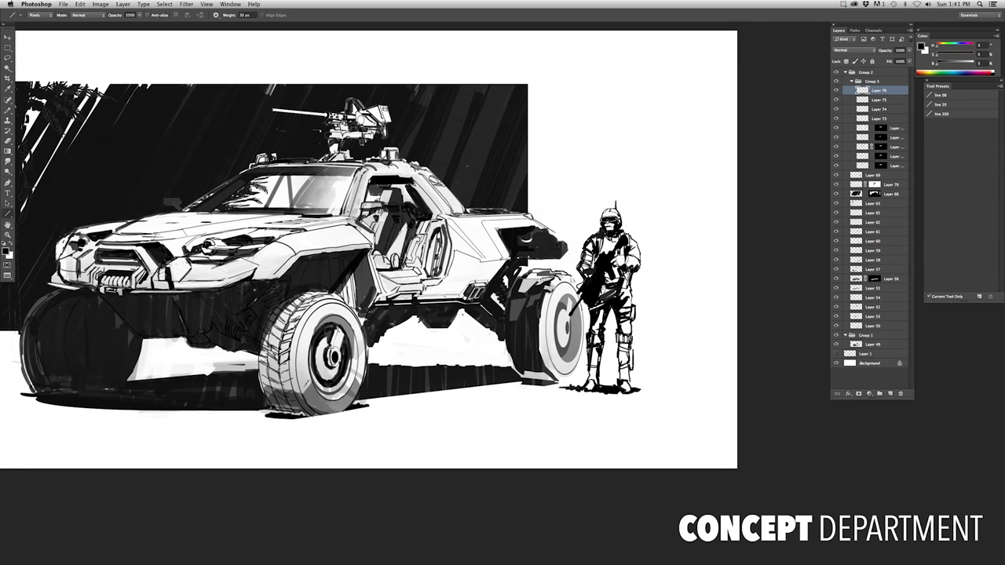
{"action": "scroll", "coordinate": [369, 249], "scroll_direction": "right", "scroll_amount": 1}
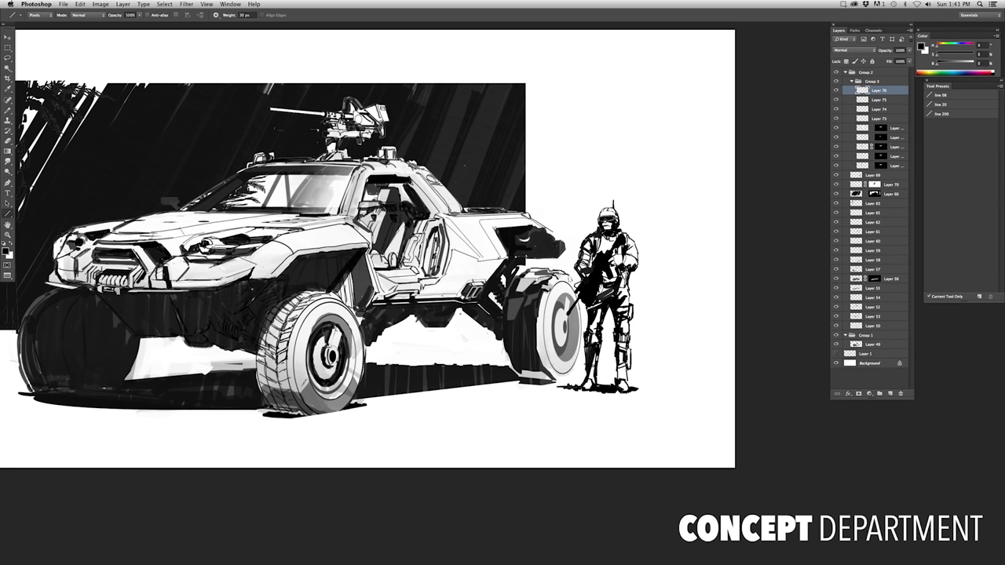
{"action": "left_click_drag", "start_coordinate": [111, 310], "coordinate": [81, 349]}
Outline a small area beside the soldier's arm with the Lasso and flip the canvas back to its original orientation
{"action": "scroll", "coordinate": [545, 253], "scroll_direction": "up", "scroll_amount": 3}
{"action": "key", "text": "l"}
{"action": "left_click_drag", "start_coordinate": [577, 271], "coordinate": [597, 275]}
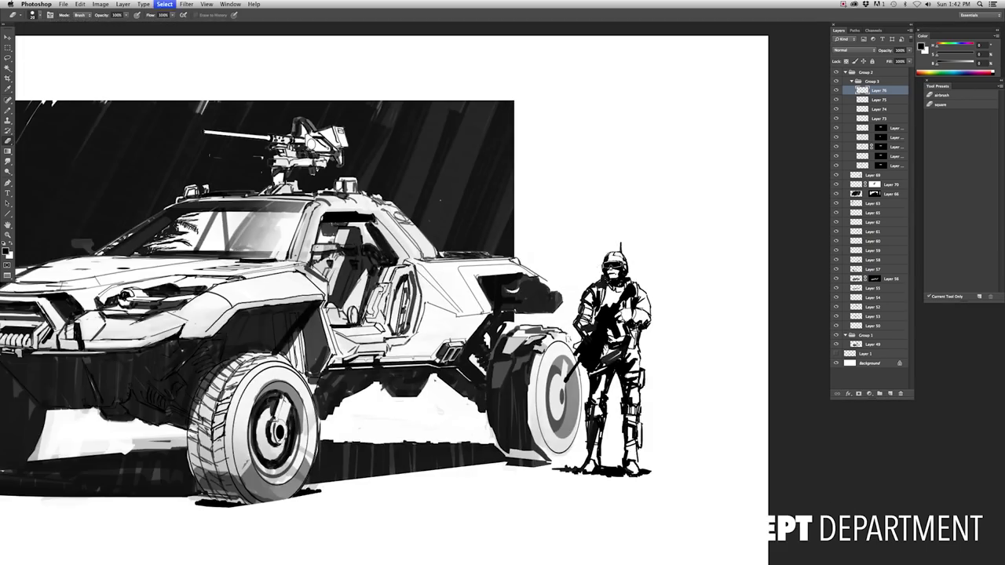
{"action": "key", "text": "super+0"}
{"action": "key", "text": "super+shift+h"}
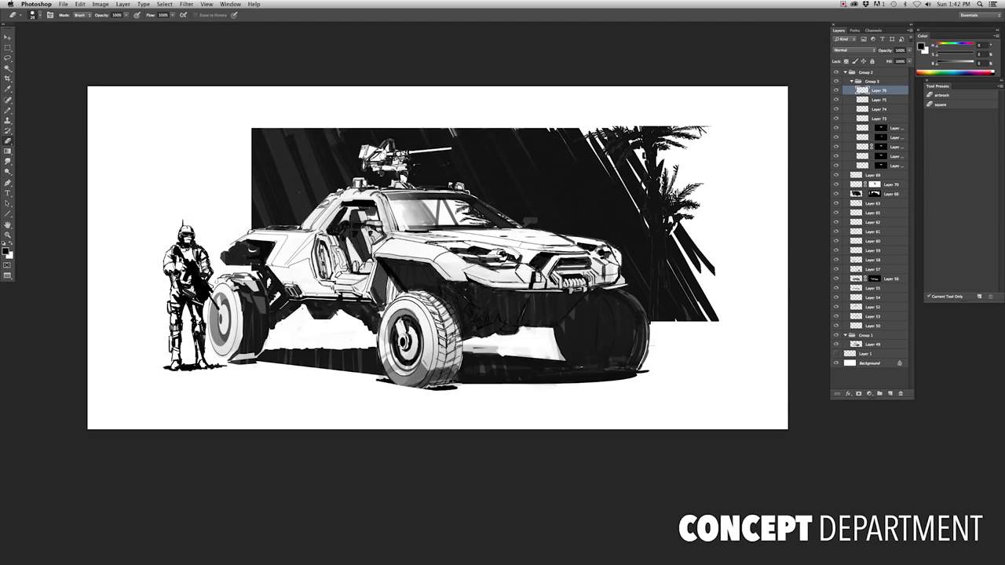